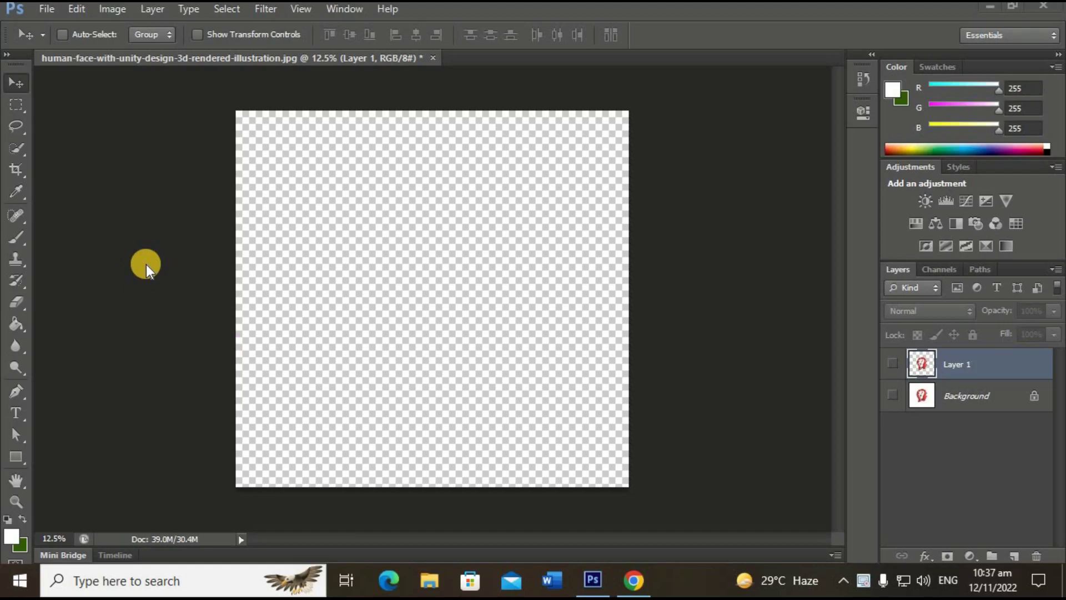
# - Start a new document sized 3.5 inches wide by 2 inches high
pyautogui.click(47, 10)
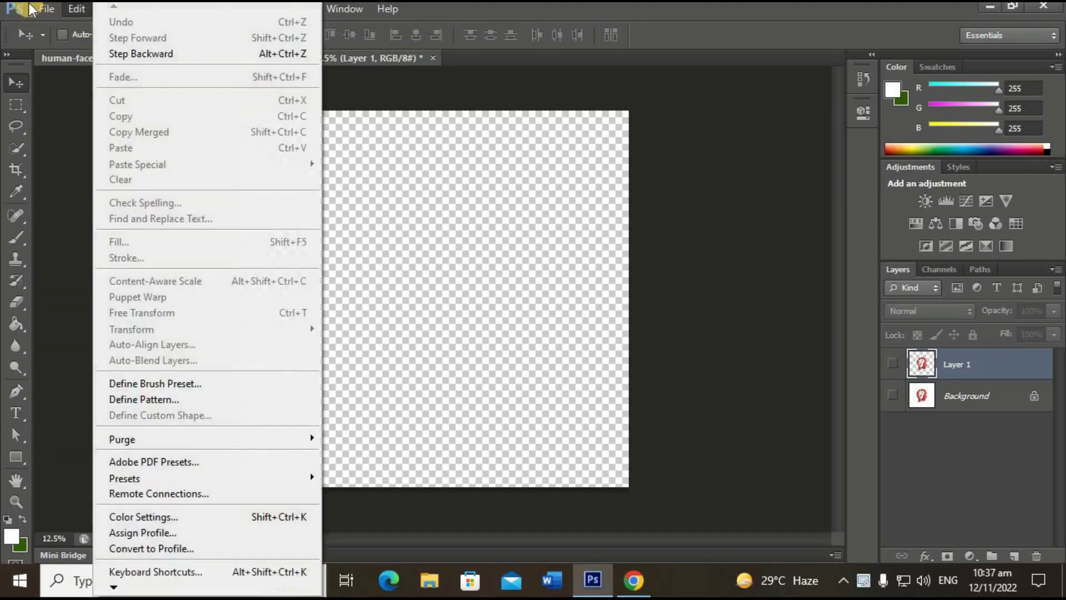
pyautogui.click(327, 139)
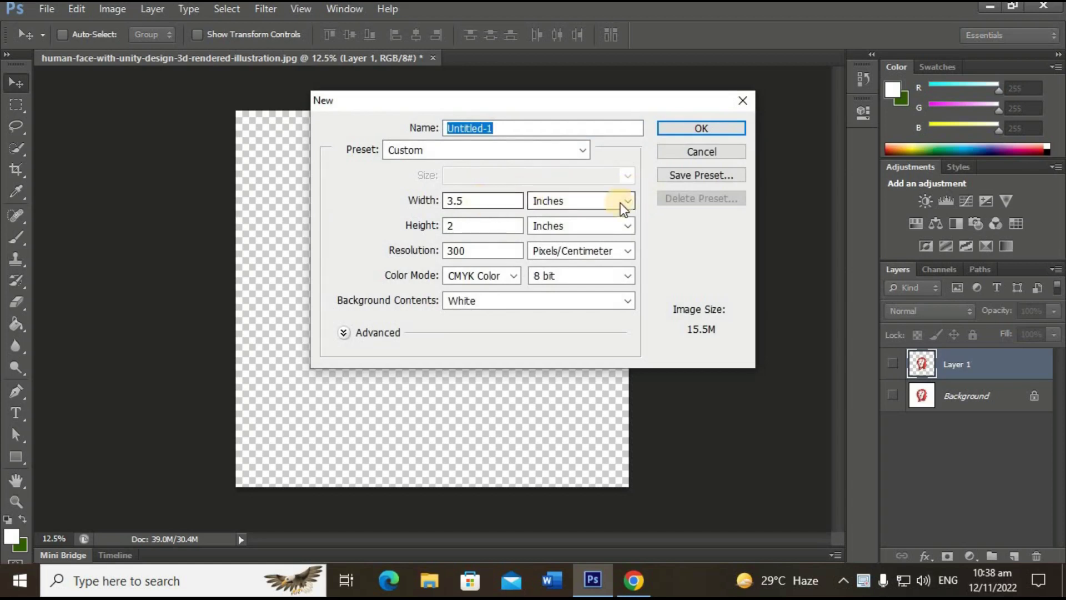
pyautogui.click(569, 201)
pyautogui.click(568, 223)
pyautogui.doubleClick(476, 203)
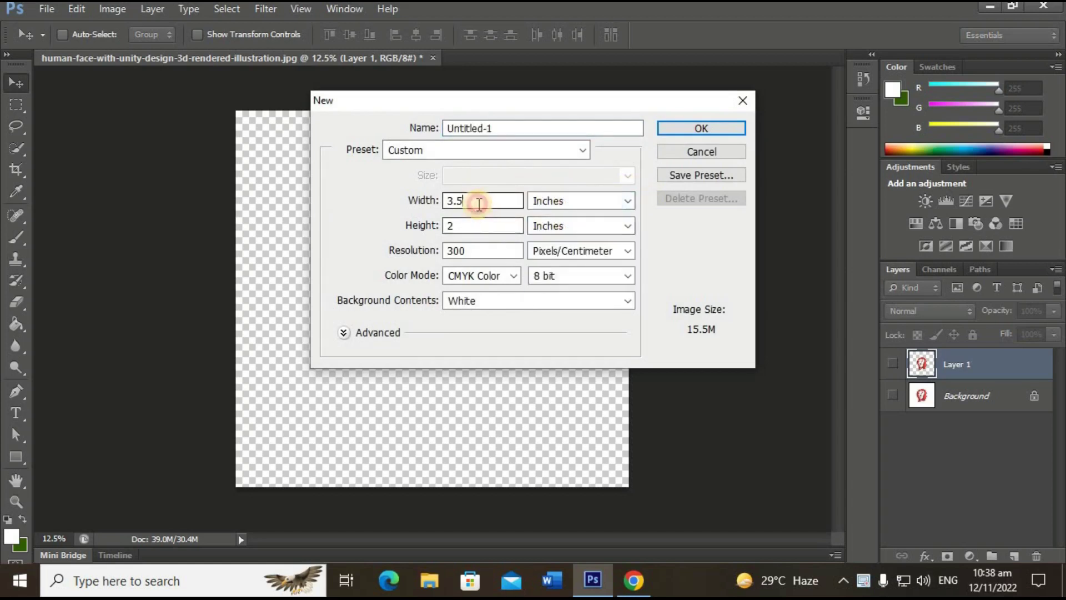
pyautogui.write('3.5')
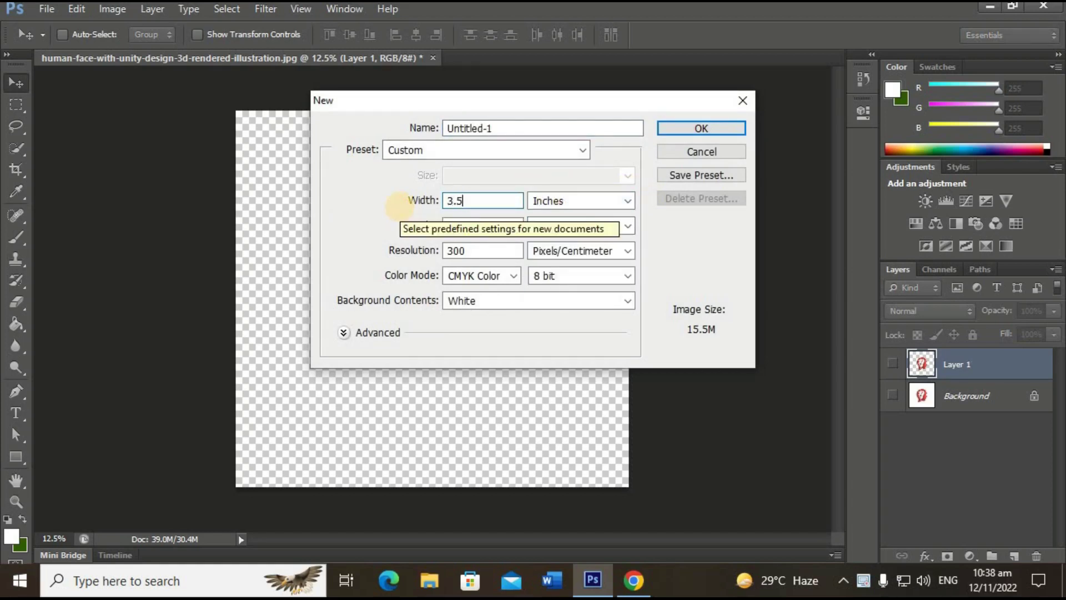
pyautogui.click(630, 225)
pyautogui.click(595, 252)
pyautogui.click(489, 224)
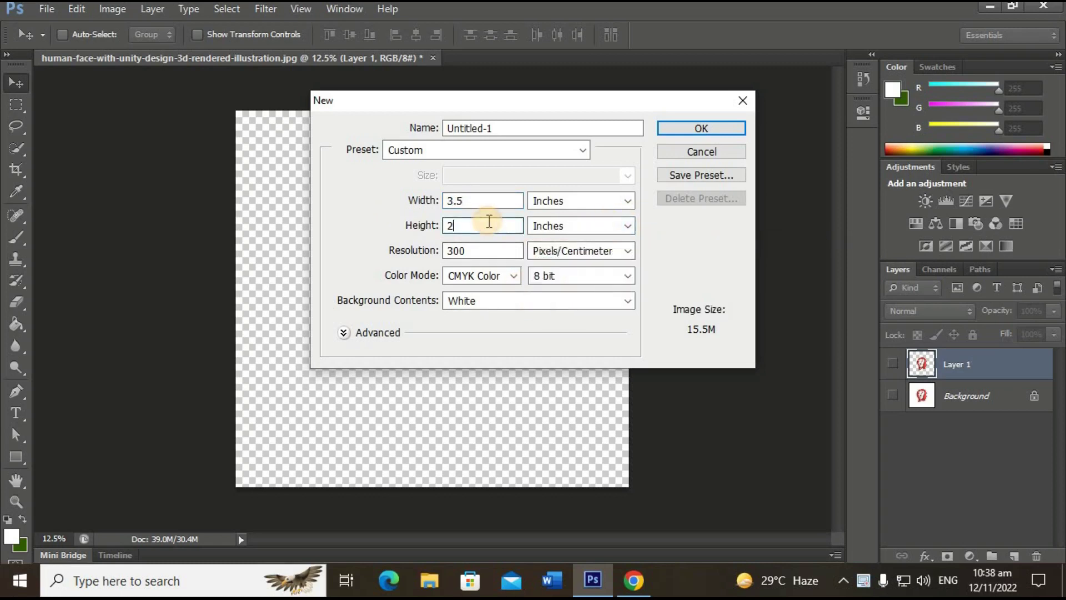
# - Finish the new document at resolution 300 in CMYK Color with a white background
pyautogui.click(506, 251)
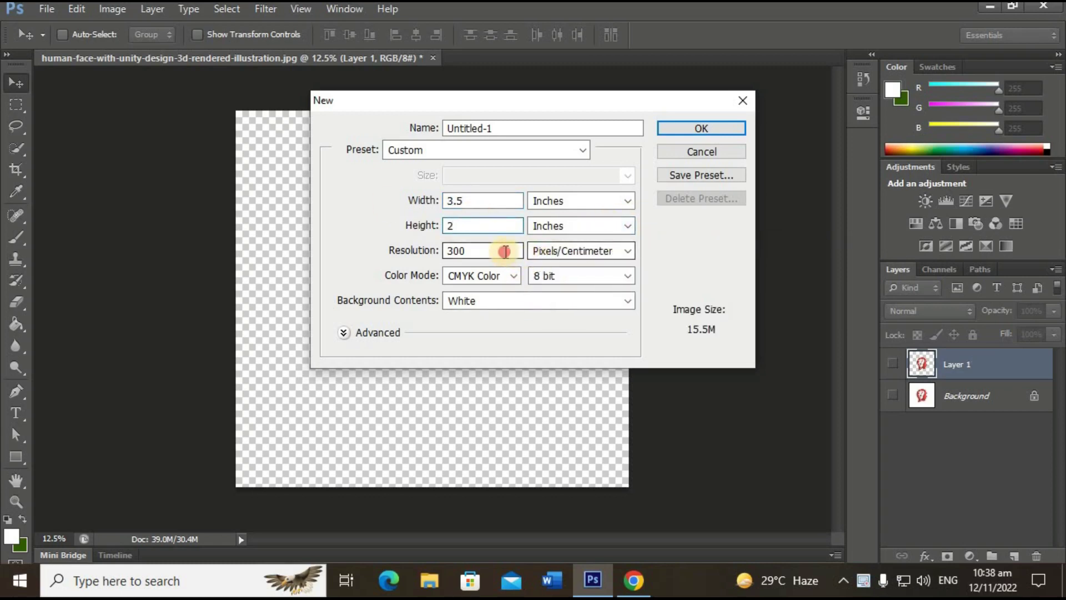
pyautogui.press('BackSpace')
pyautogui.press('BackSpace')
pyautogui.press('BackSpace')
pyautogui.write('3')
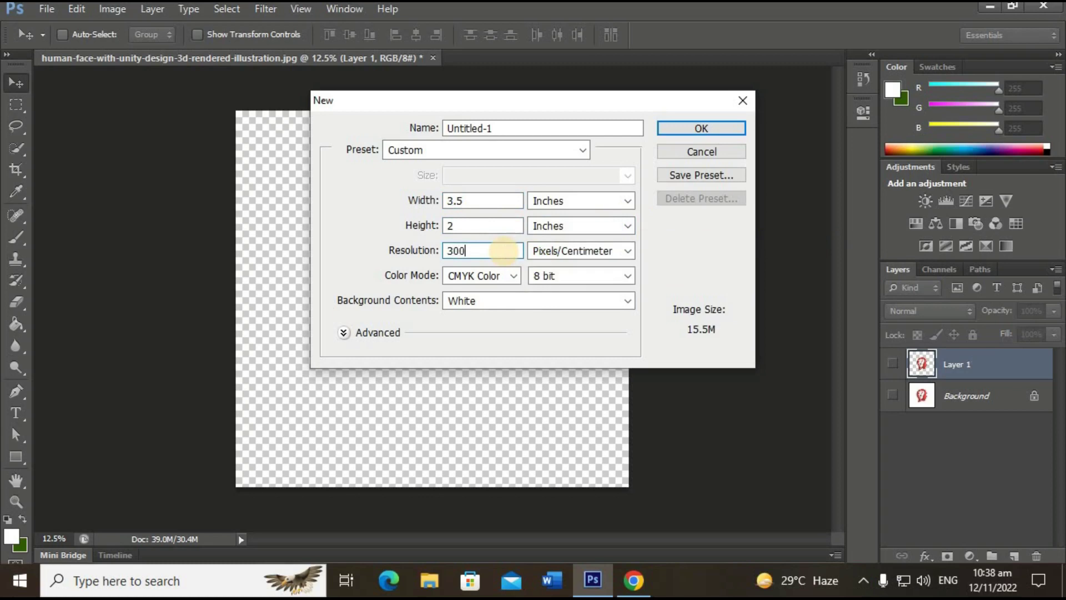
pyautogui.click(477, 275)
pyautogui.click(491, 331)
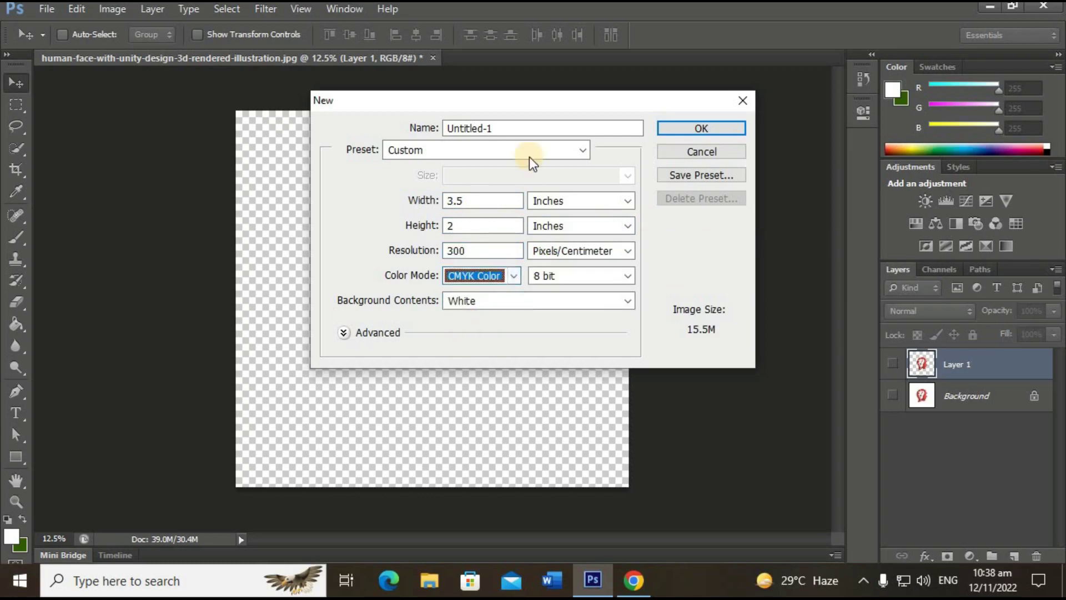
pyautogui.click(691, 128)
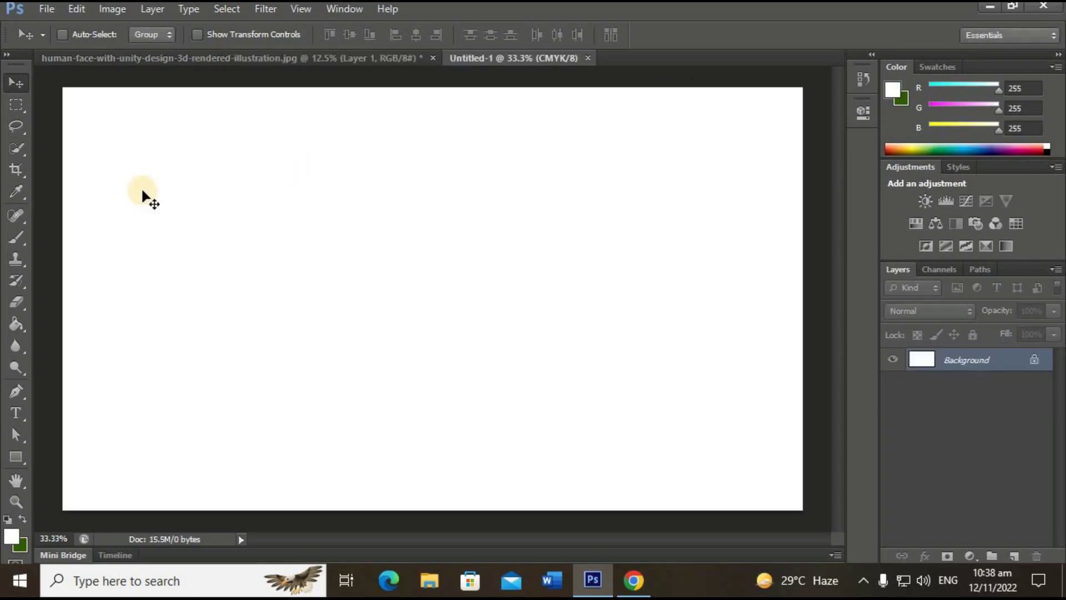
# - Zoom the canvas out to 25% and show the rulers
pyautogui.click(16, 502)
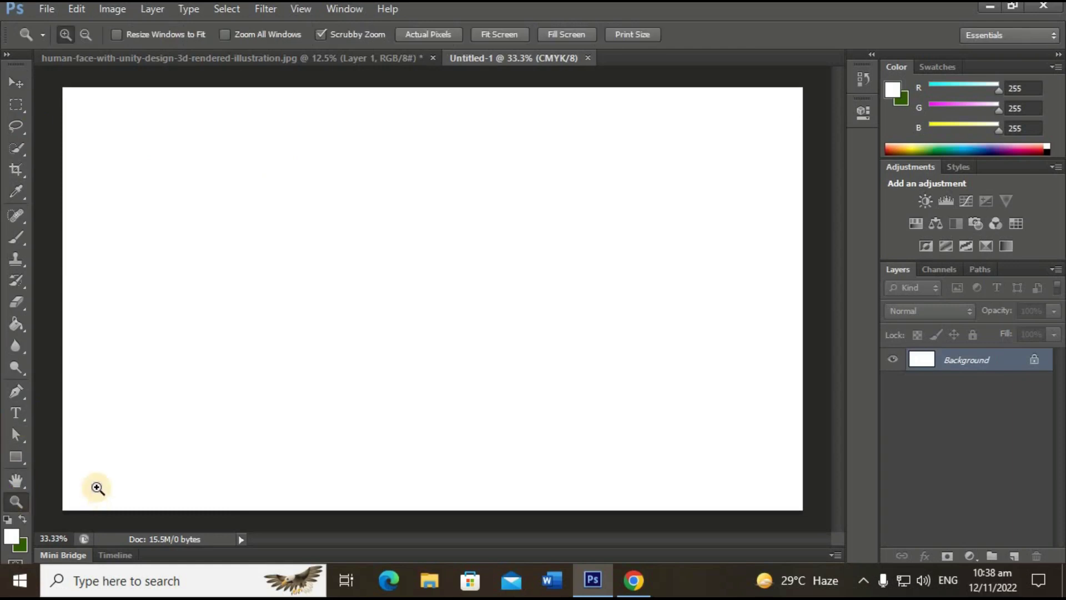
pyautogui.keyDown('alt'); pyautogui.click(97, 488); pyautogui.keyUp('alt')
pyautogui.click(14, 81)
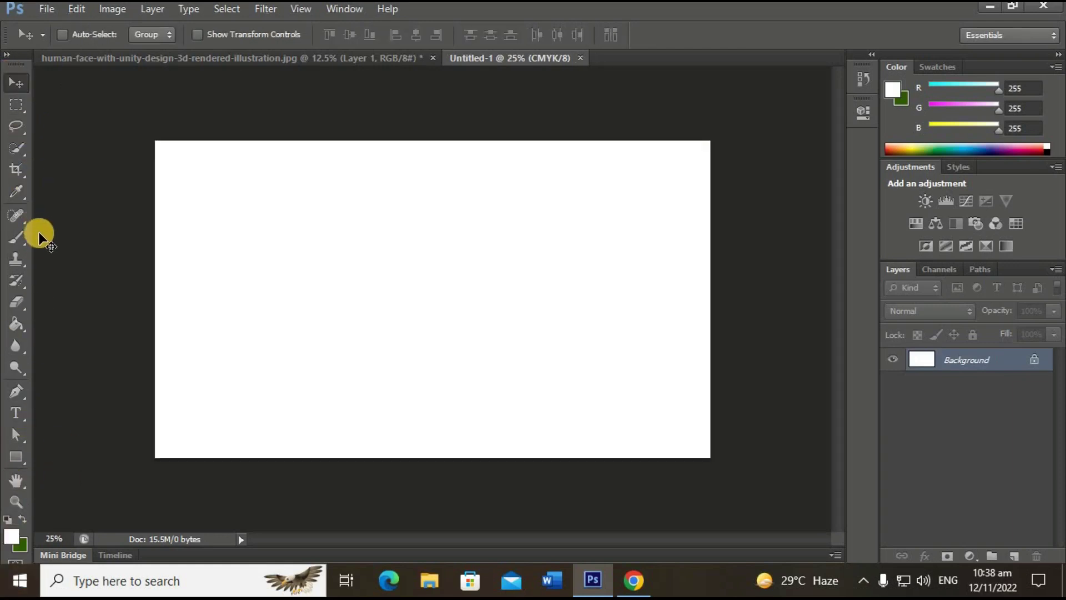
pyautogui.hotkey('ctrl', 'r')
# - Add guides at the card's left, right, centre, top and bottom edges
pyautogui.moveTo(48, 242); pyautogui.dragTo(161, 248)
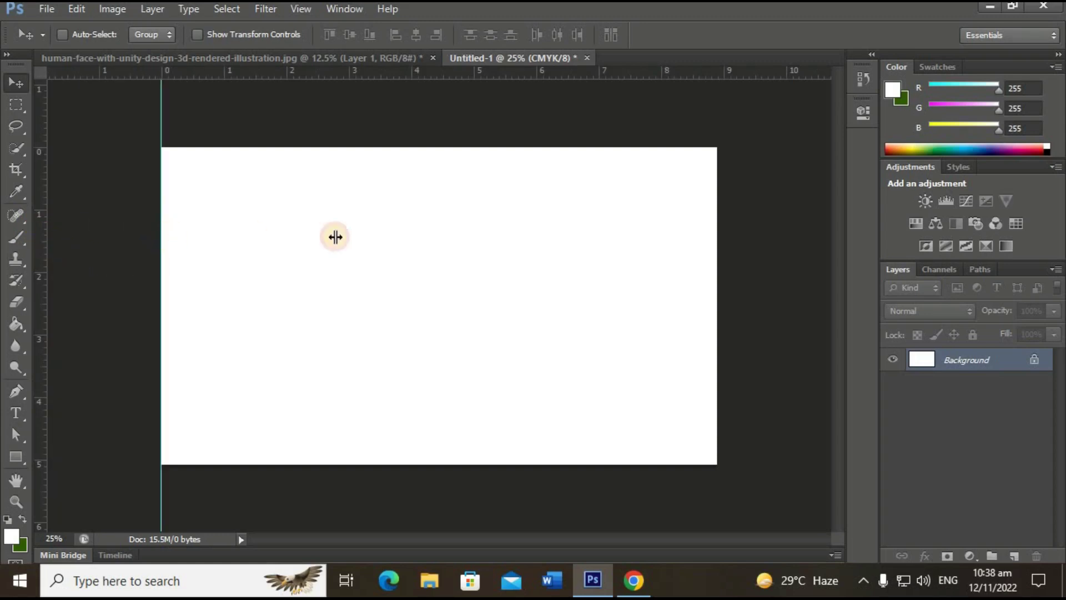
pyautogui.moveTo(336, 237); pyautogui.dragTo(716, 269)
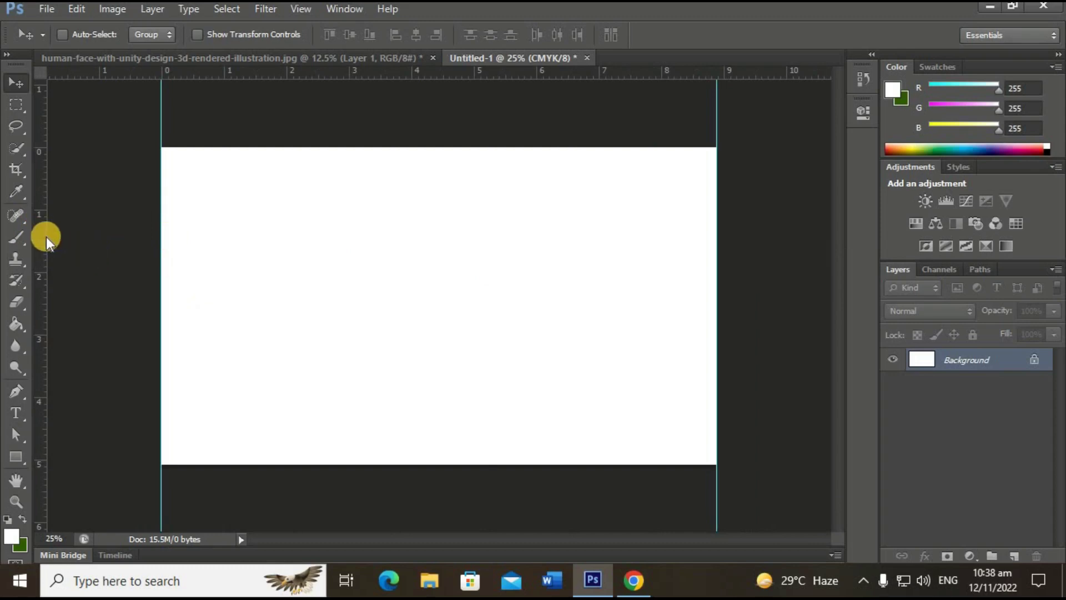
pyautogui.moveTo(314, 233); pyautogui.dragTo(439, 229)
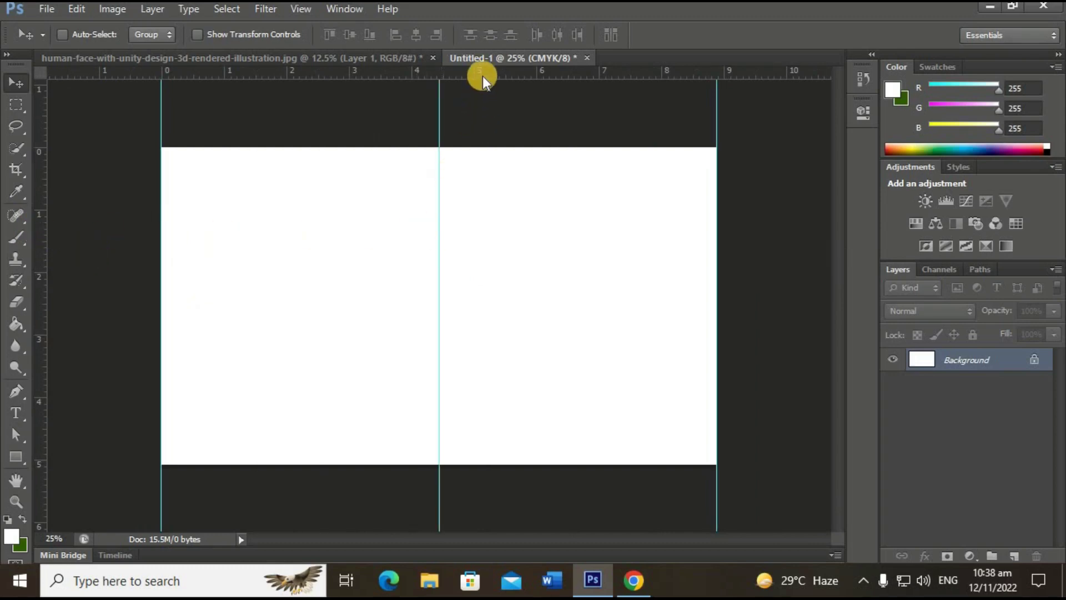
pyautogui.moveTo(482, 76); pyautogui.dragTo(482, 147)
pyautogui.moveTo(481, 70); pyautogui.dragTo(452, 464)
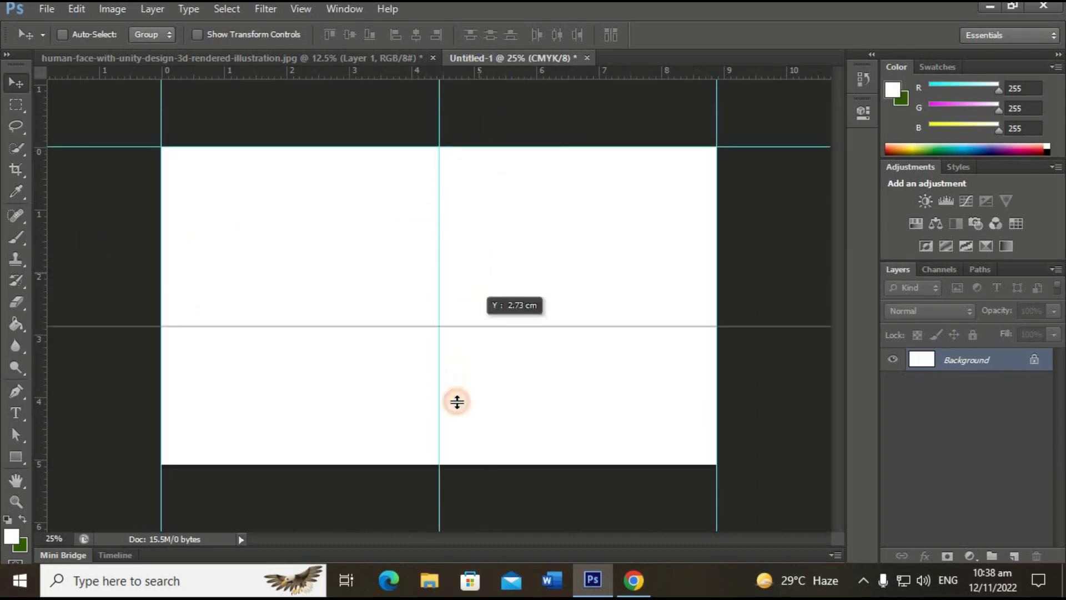
pyautogui.click(112, 9)
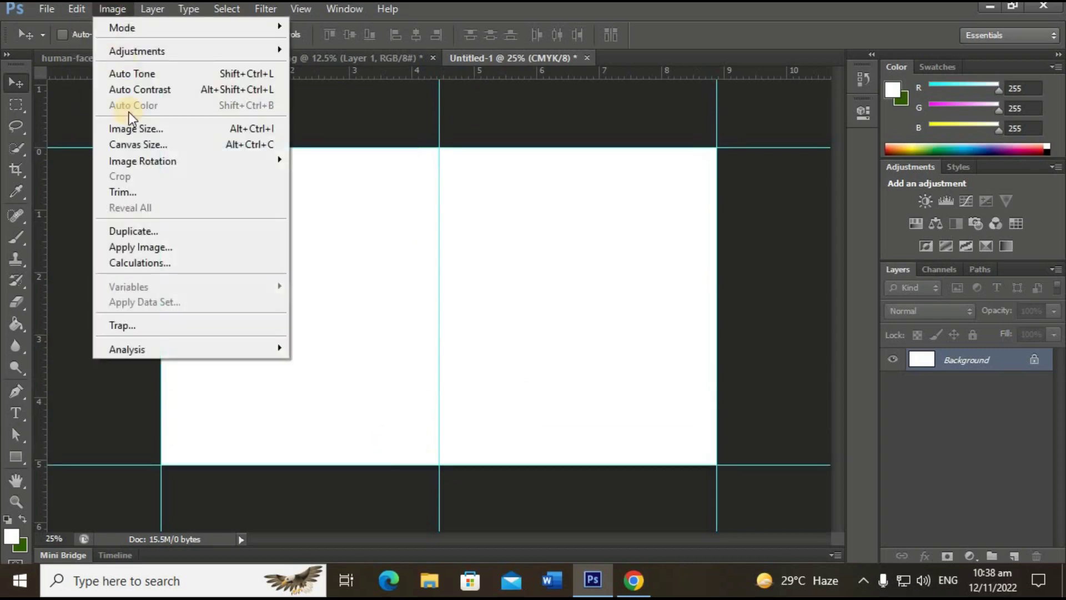
# - Enlarge the canvas to 3.75 × 2.25 inches with a green extension border
pyautogui.click(176, 144)
pyautogui.click(550, 205)
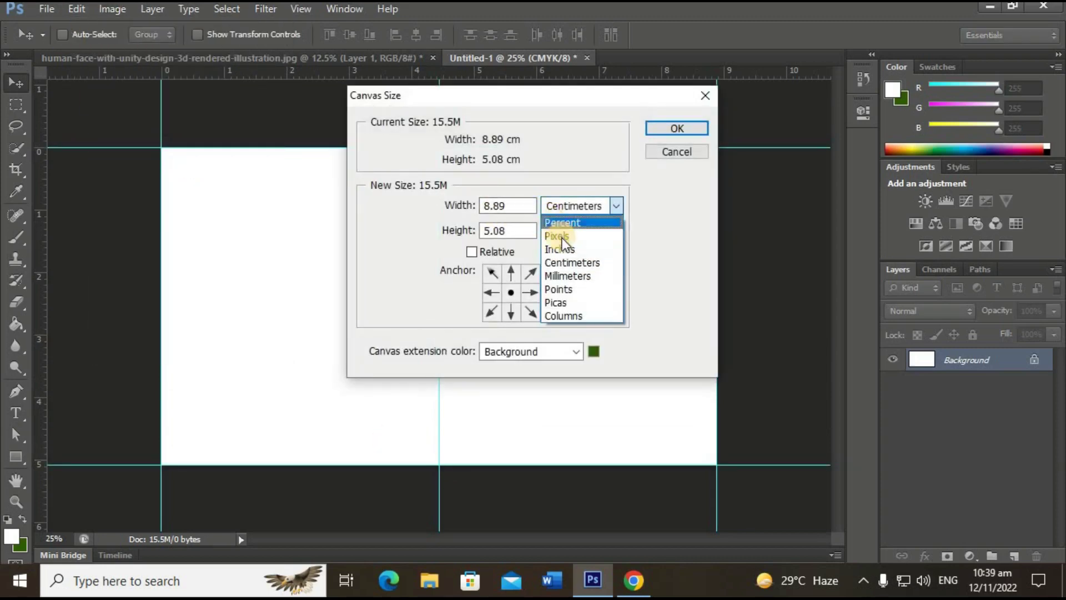
pyautogui.click(565, 243)
pyautogui.click(514, 208)
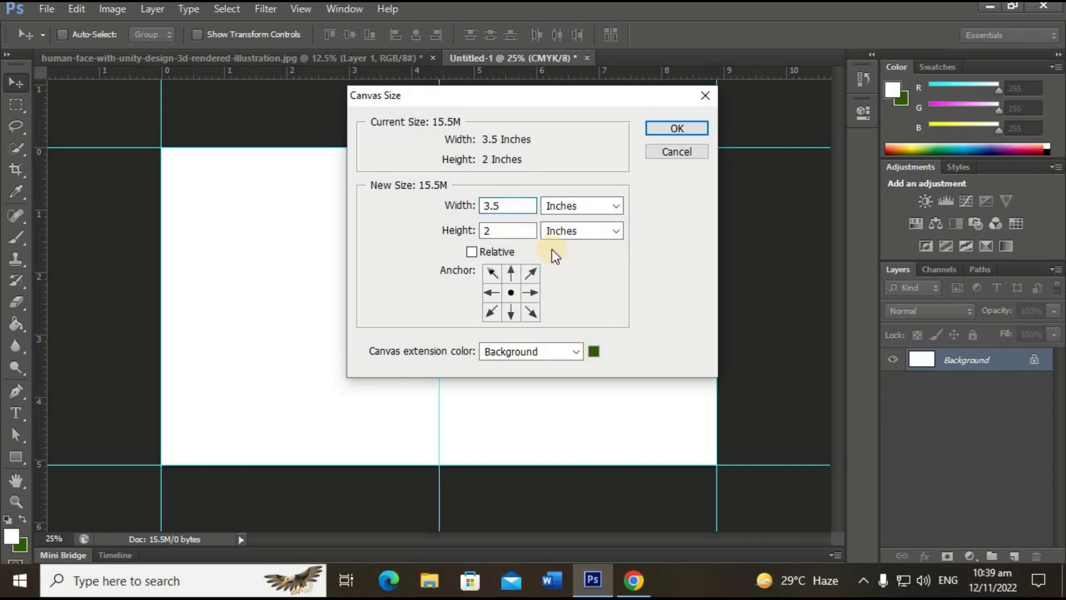
pyautogui.write('7')
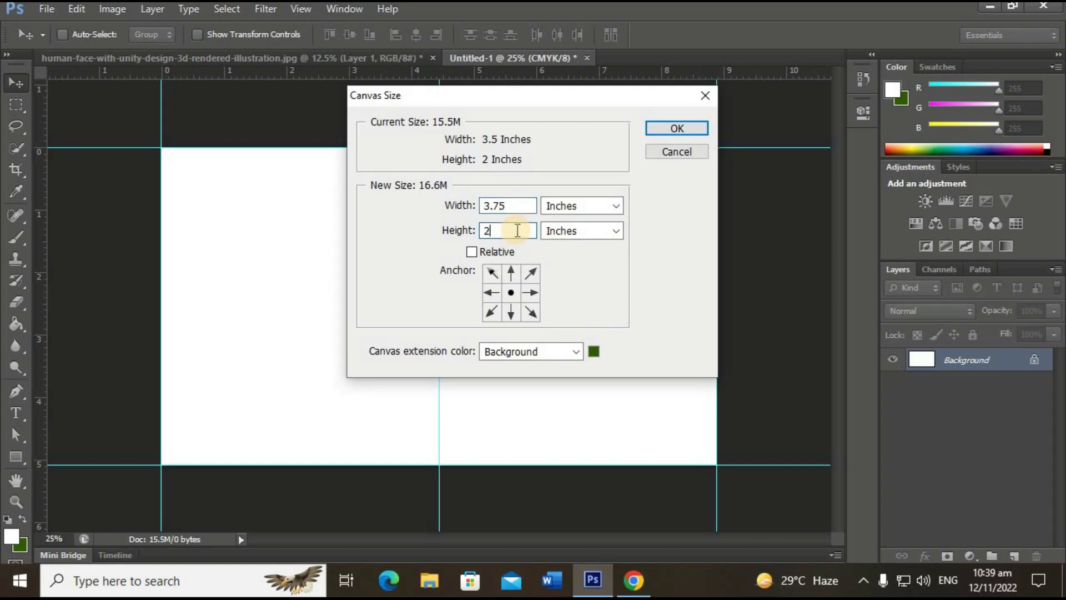
pyautogui.click(677, 127)
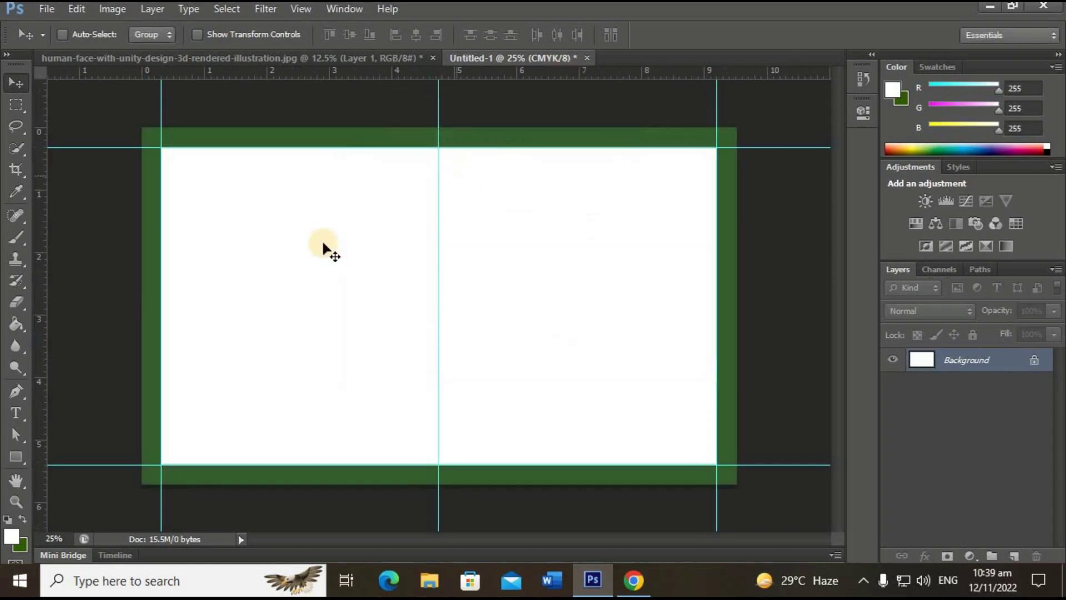
pyautogui.click(15, 457)
# - Draw a 40 px rounded rectangle spanning the card between the edge guides
pyautogui.click(78, 469)
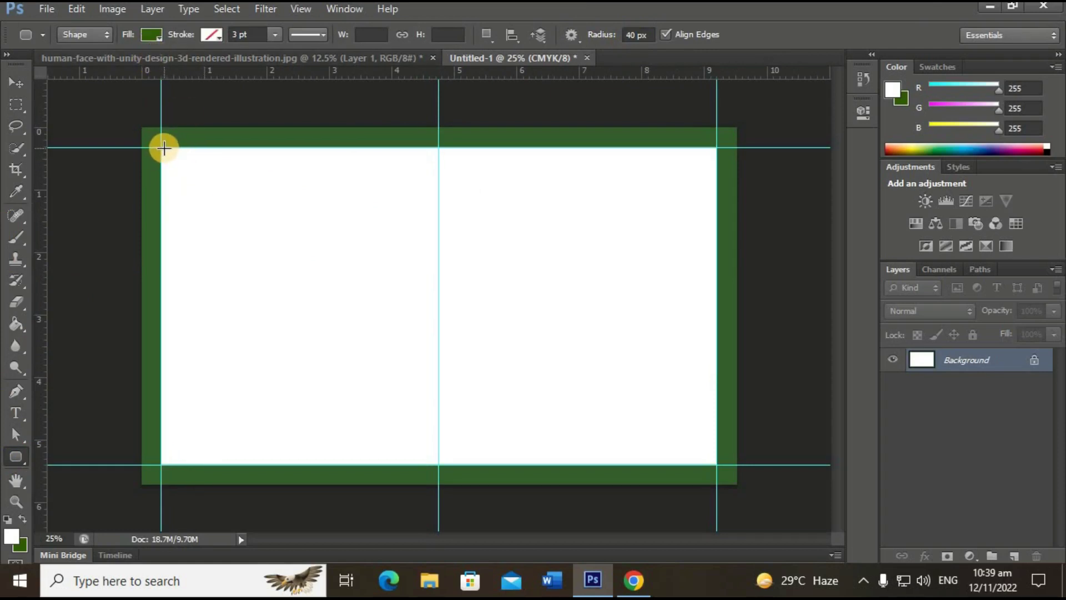
pyautogui.moveTo(162, 147)
pyautogui.mouseDown()
pyautogui.moveTo(685, 358)
pyautogui.moveTo(716, 462)
pyautogui.mouseUp()
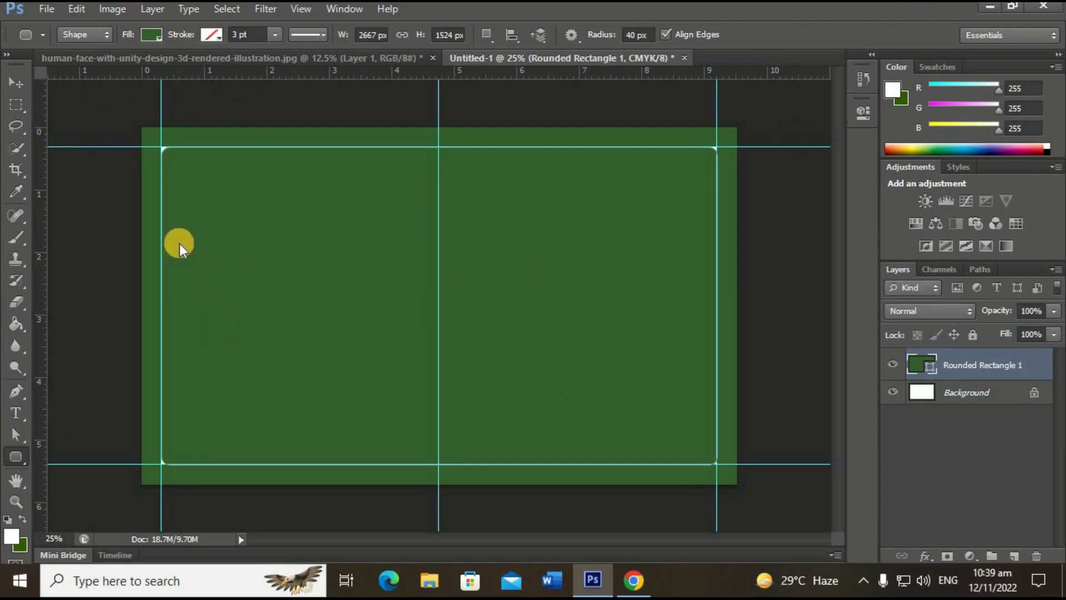
pyautogui.press('v')
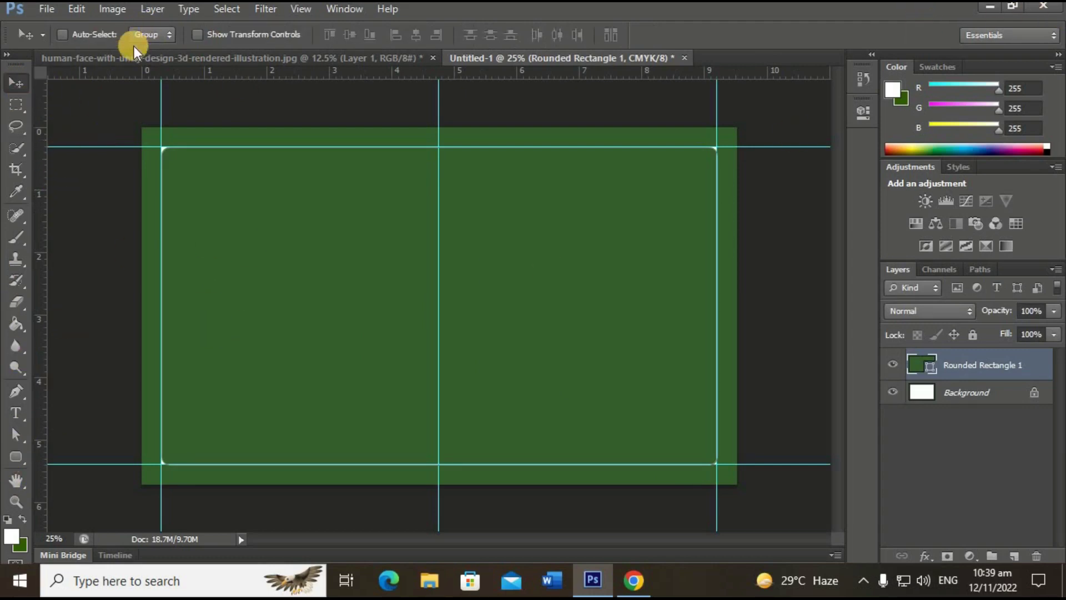
pyautogui.click(13, 457)
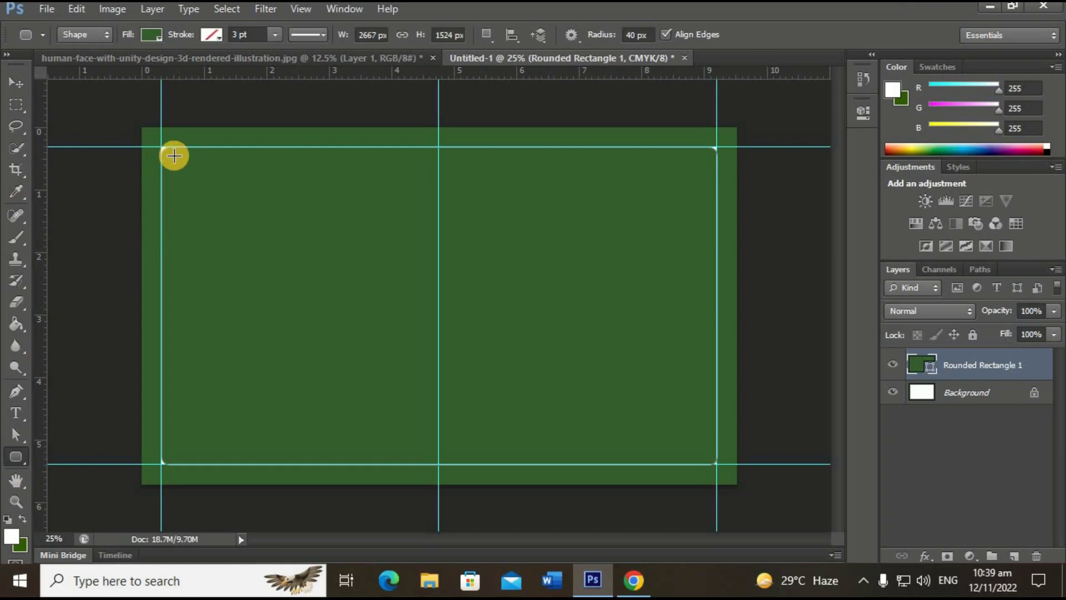
# - Set the rounded rectangle's fill to white
pyautogui.click(150, 36)
pyautogui.click(70, 115)
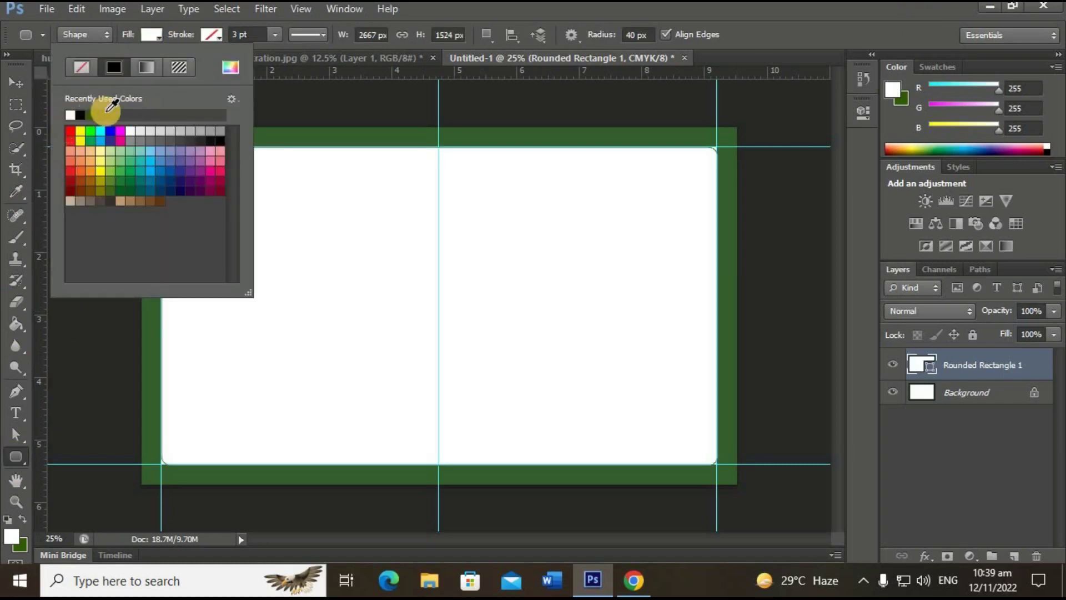
pyautogui.click(196, 139)
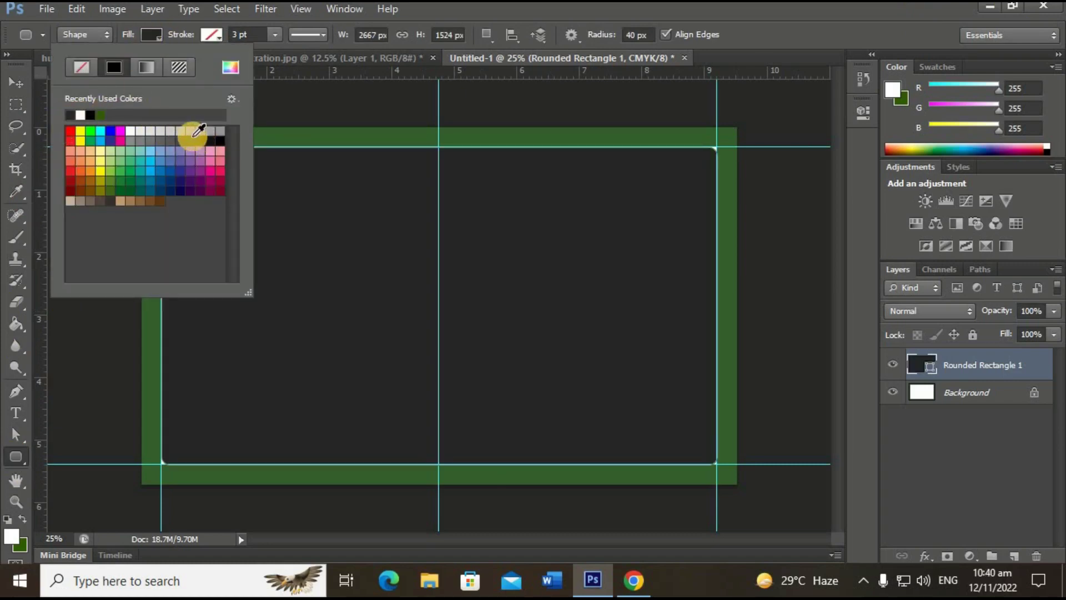
pyautogui.click(181, 139)
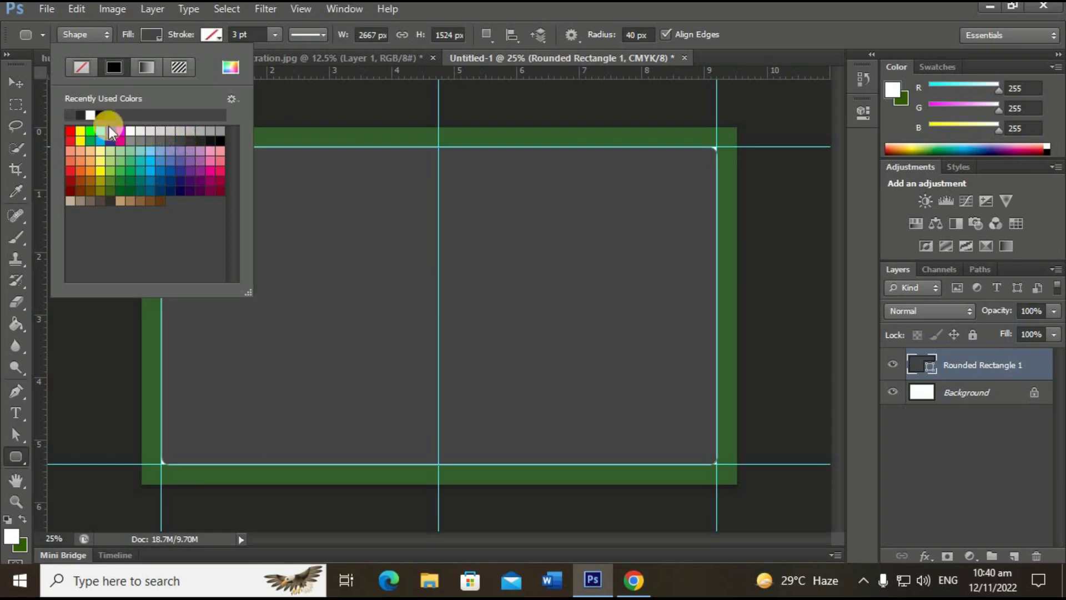
pyautogui.click(91, 115)
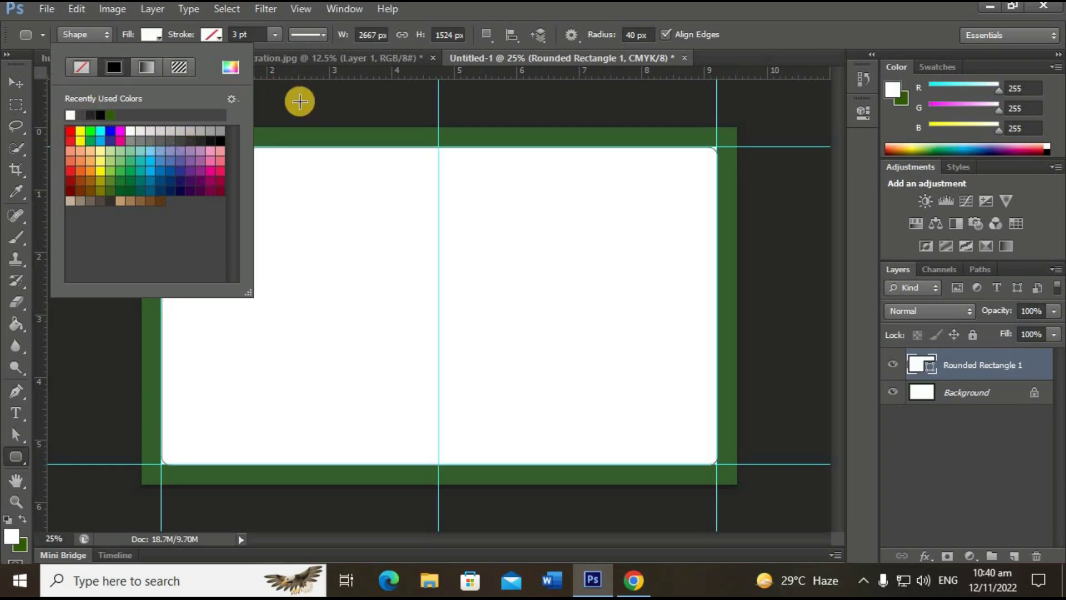
pyautogui.click(16, 82)
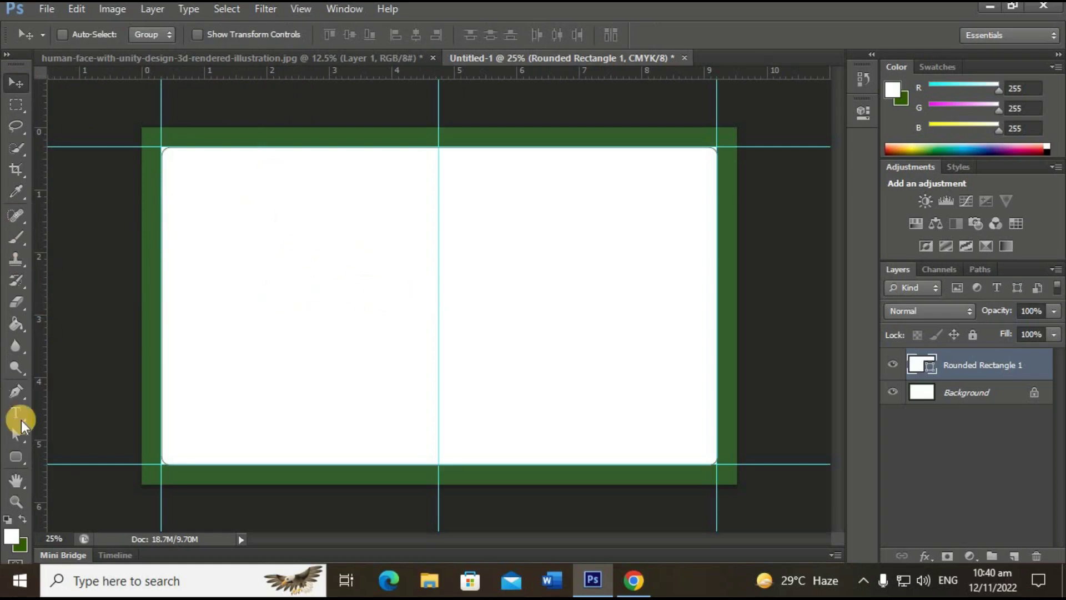
# - Draw a dark grey rectangle in the card's upper-left area
pyautogui.moveTo(18, 456); pyautogui.dragTo(58, 454)
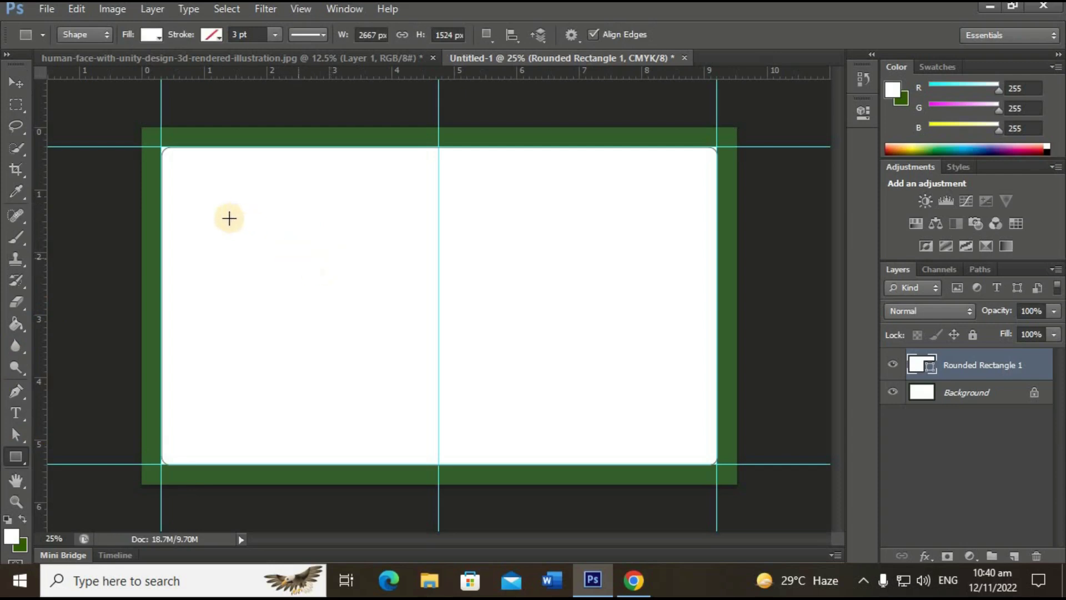
pyautogui.moveTo(211, 193)
pyautogui.mouseDown()
pyautogui.moveTo(407, 290)
pyautogui.moveTo(388, 310)
pyautogui.mouseUp()
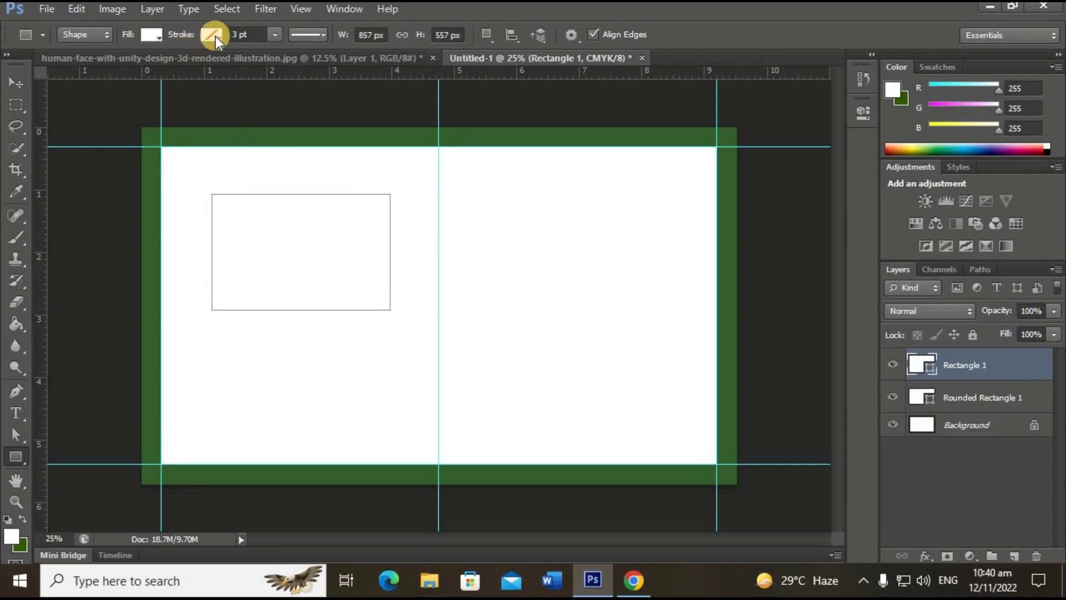
pyautogui.click(159, 37)
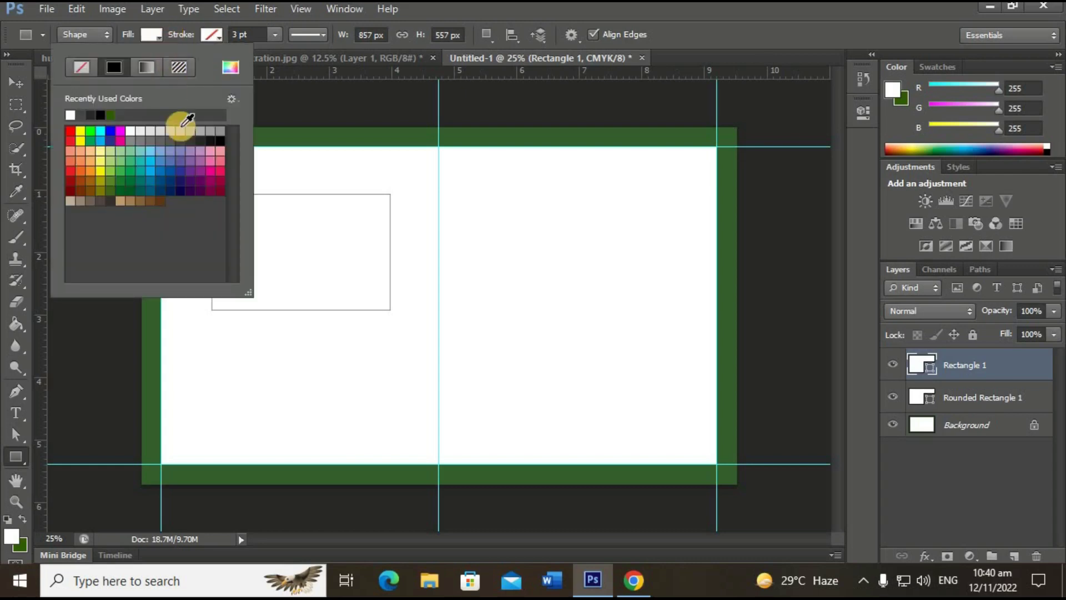
pyautogui.click(175, 138)
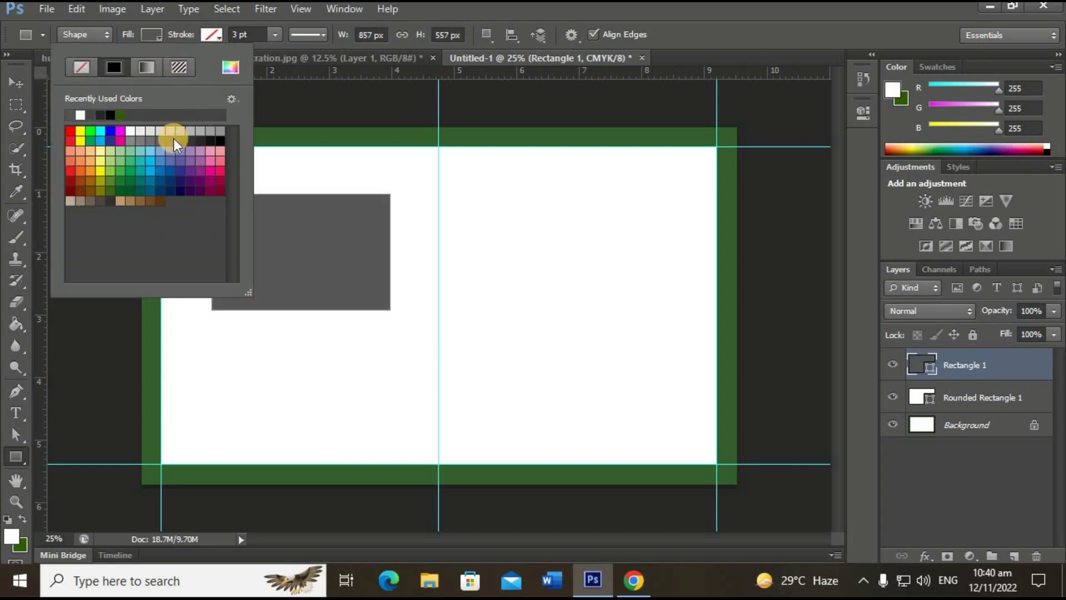
pyautogui.click(308, 134)
pyautogui.click(297, 112)
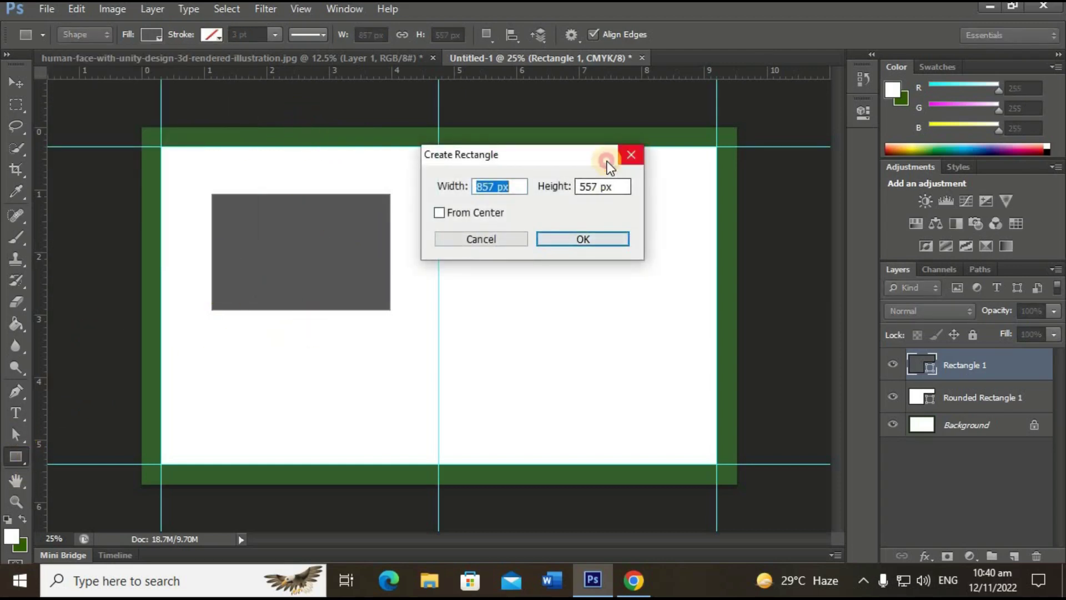
pyautogui.click(631, 155)
# - Tilt, move and enlarge the grey rectangle over the card's top-left corner
pyautogui.hotkey('ctrl', 't')
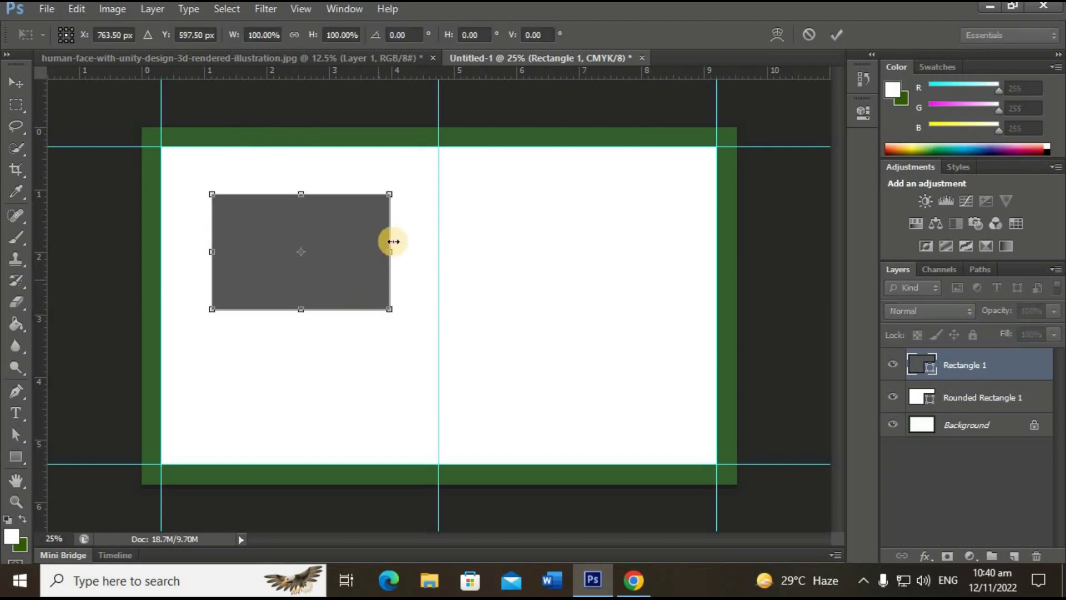
pyautogui.moveTo(404, 323); pyautogui.dragTo(428, 251)
pyautogui.moveTo(343, 248)
pyautogui.mouseDown()
pyautogui.moveTo(225, 157)
pyautogui.moveTo(213, 167)
pyautogui.mouseUp()
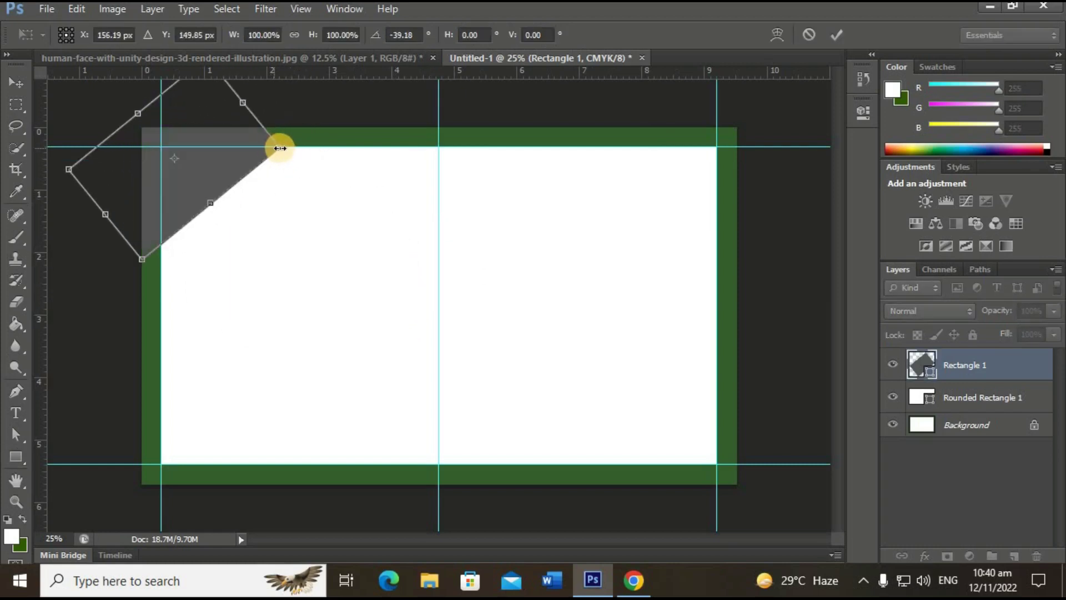
pyautogui.moveTo(280, 140); pyautogui.dragTo(367, 165)
pyautogui.moveTo(283, 159); pyautogui.dragTo(300, 151)
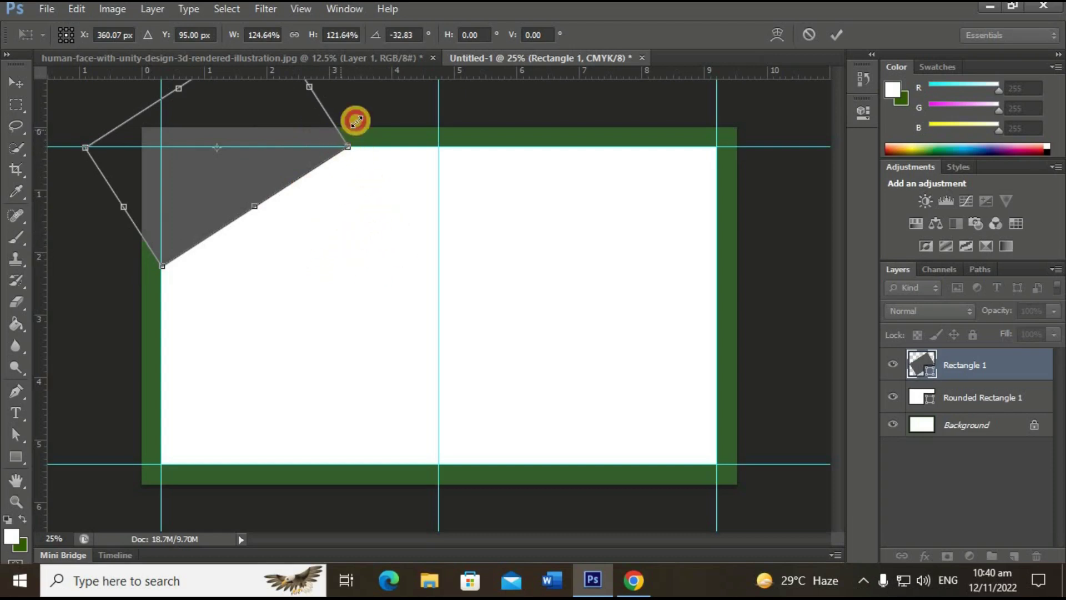
pyautogui.moveTo(362, 145); pyautogui.dragTo(368, 140)
pyautogui.moveTo(271, 164); pyautogui.dragTo(262, 163)
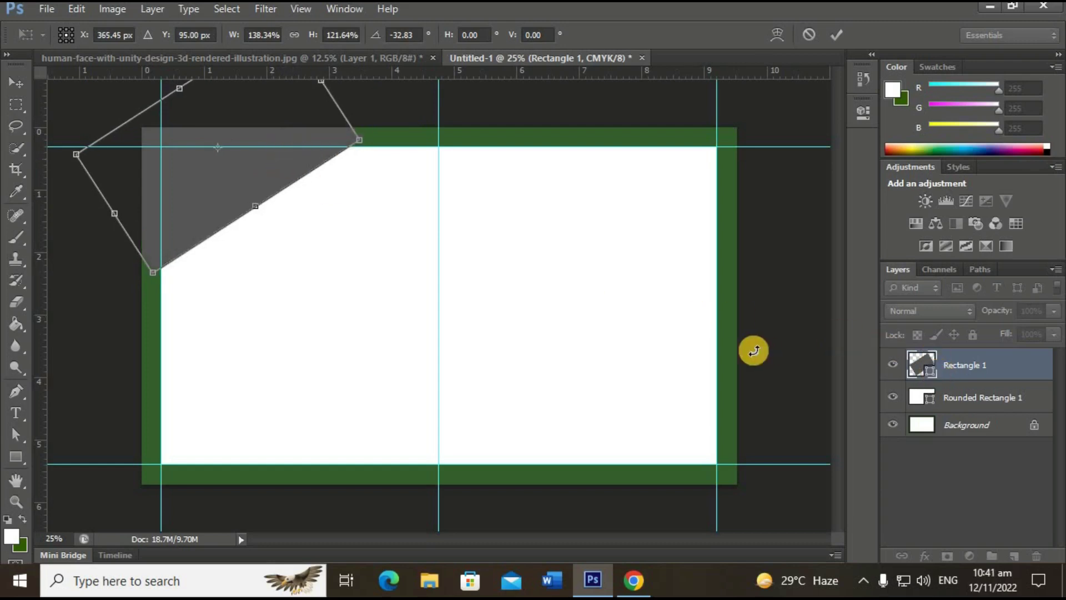
pyautogui.click(836, 34)
# - Clip the grey rectangle to the white card and draw a second one lower left
pyautogui.rightClick(970, 370)
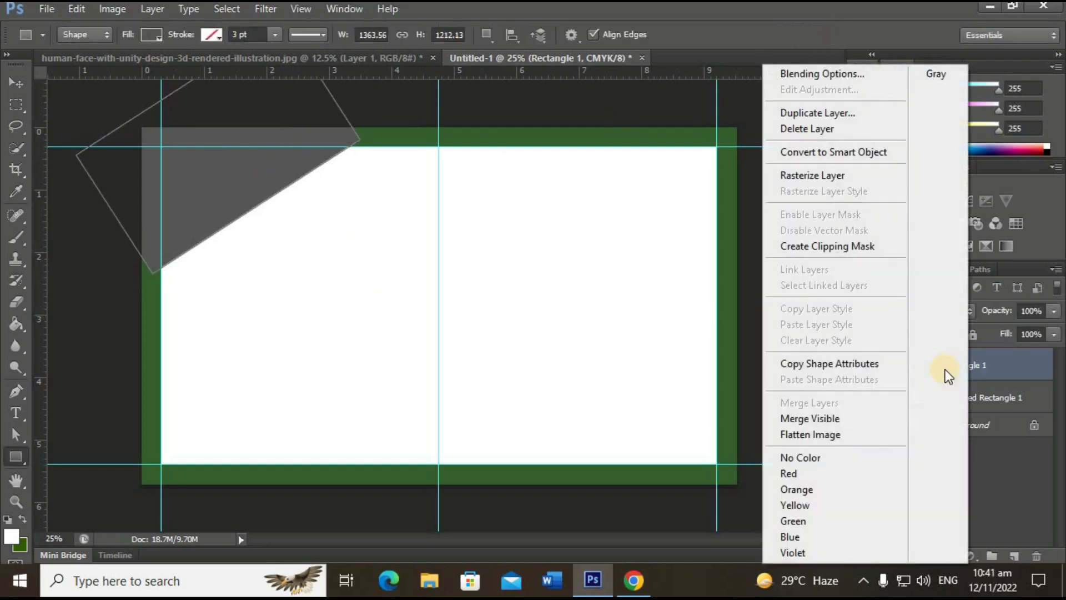
pyautogui.click(881, 247)
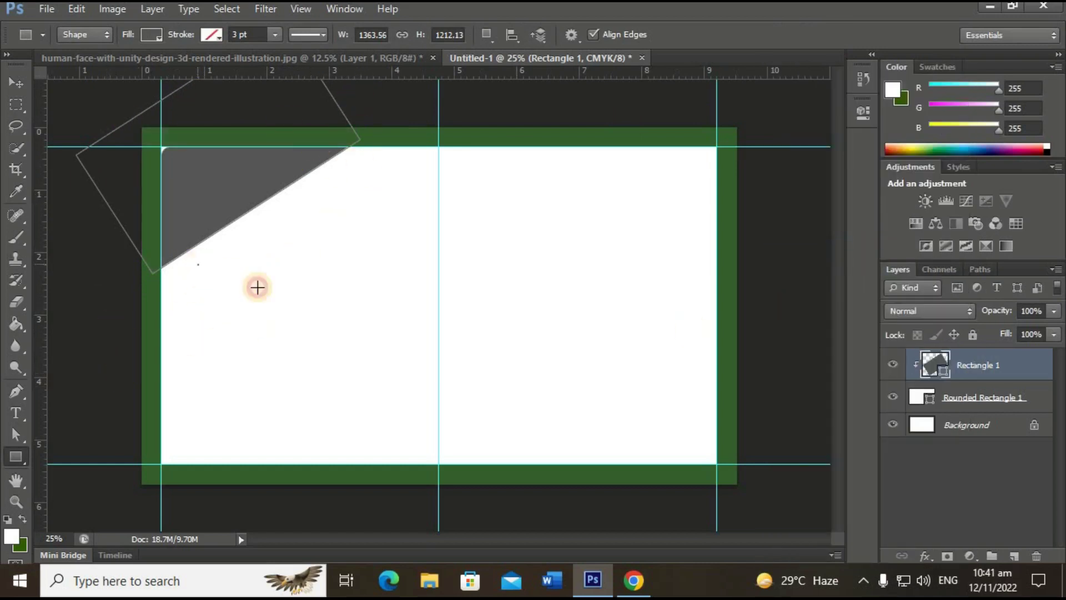
pyautogui.moveTo(197, 264); pyautogui.dragTo(508, 480)
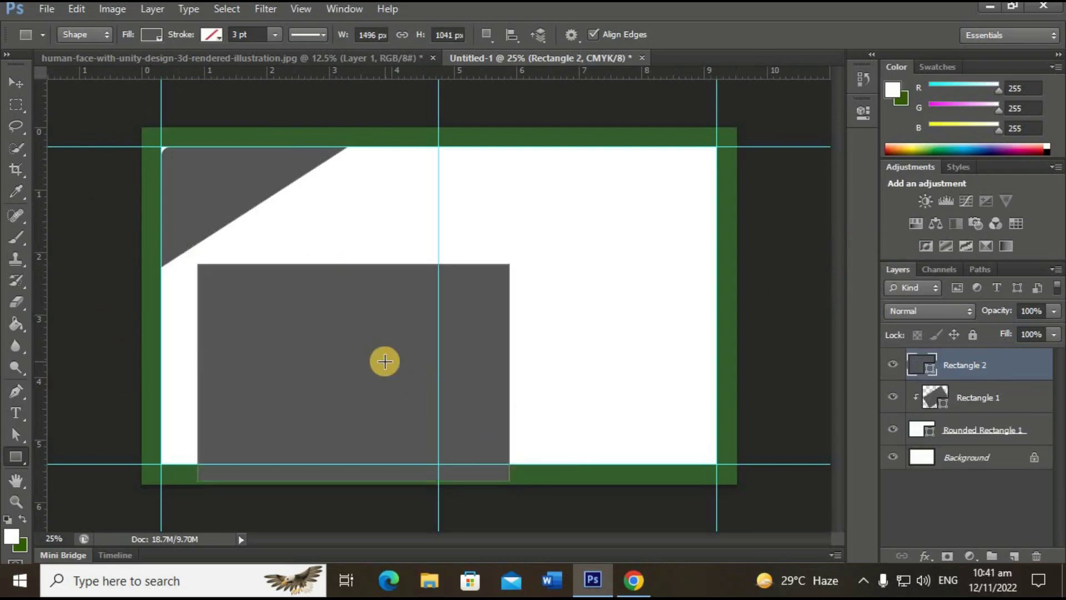
# - Drag the second rectangle's anchor points into a slanted quadrilateral
pyautogui.click(16, 435)
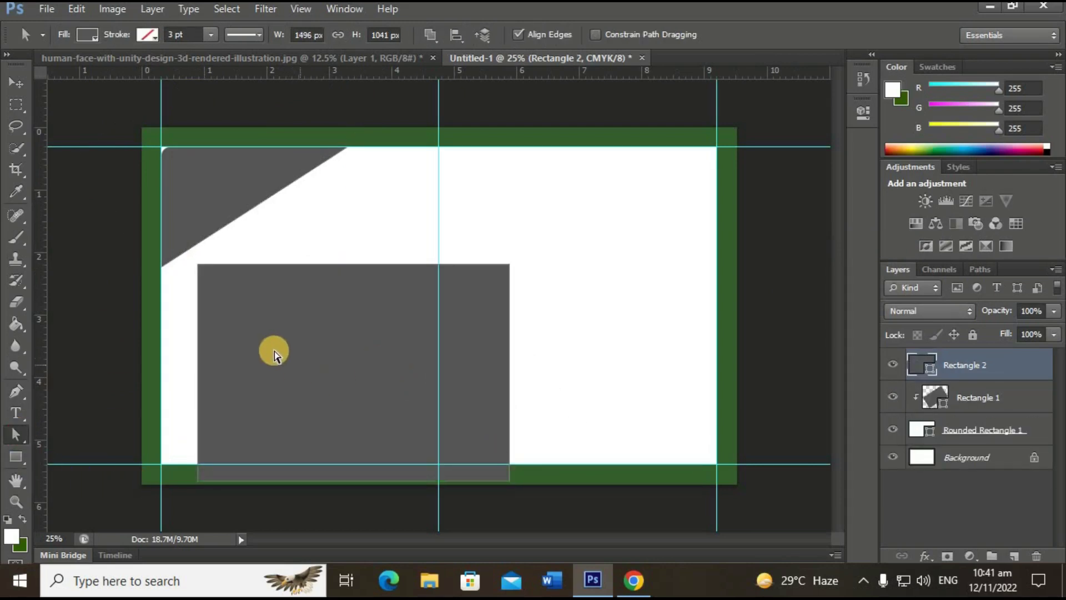
pyautogui.moveTo(200, 265); pyautogui.dragTo(150, 262)
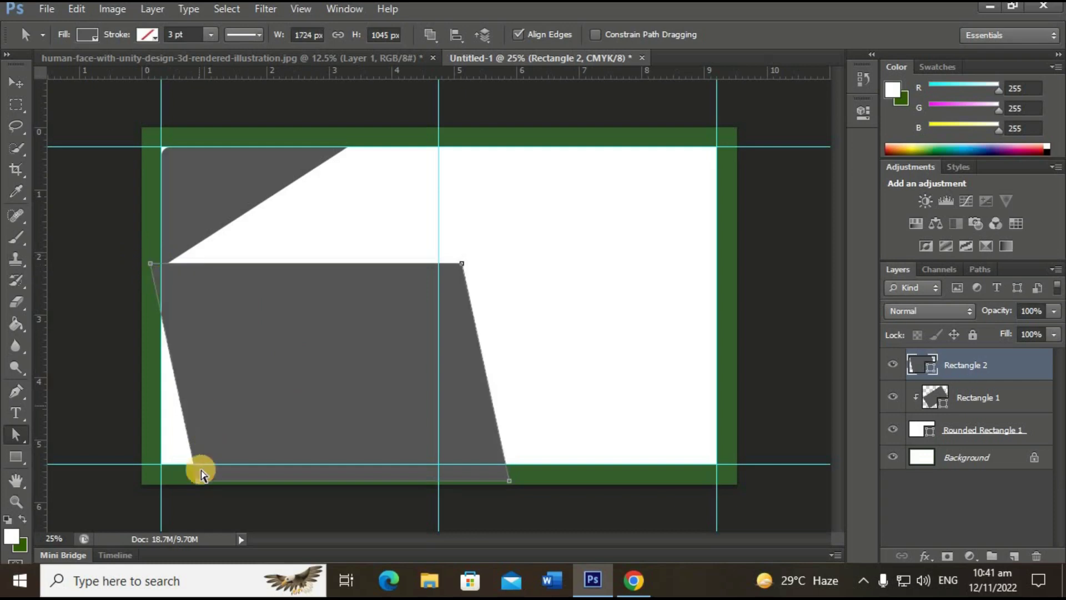
pyautogui.moveTo(188, 480); pyautogui.dragTo(161, 468)
pyautogui.moveTo(462, 264); pyautogui.dragTo(305, 263)
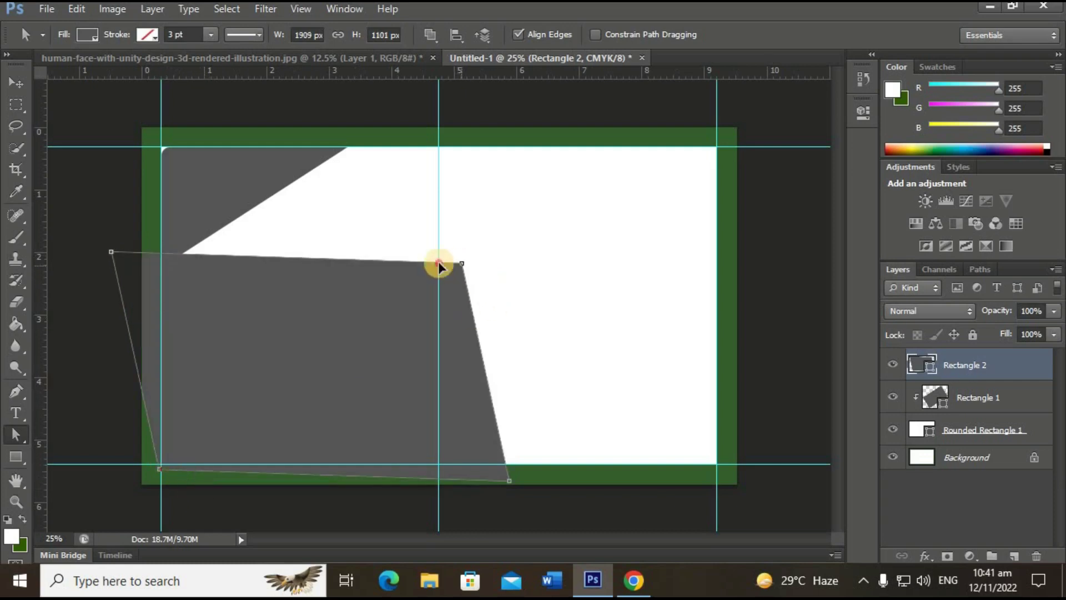
pyautogui.moveTo(509, 481)
pyautogui.mouseDown()
pyautogui.moveTo(372, 427)
pyautogui.moveTo(377, 411)
pyautogui.mouseUp()
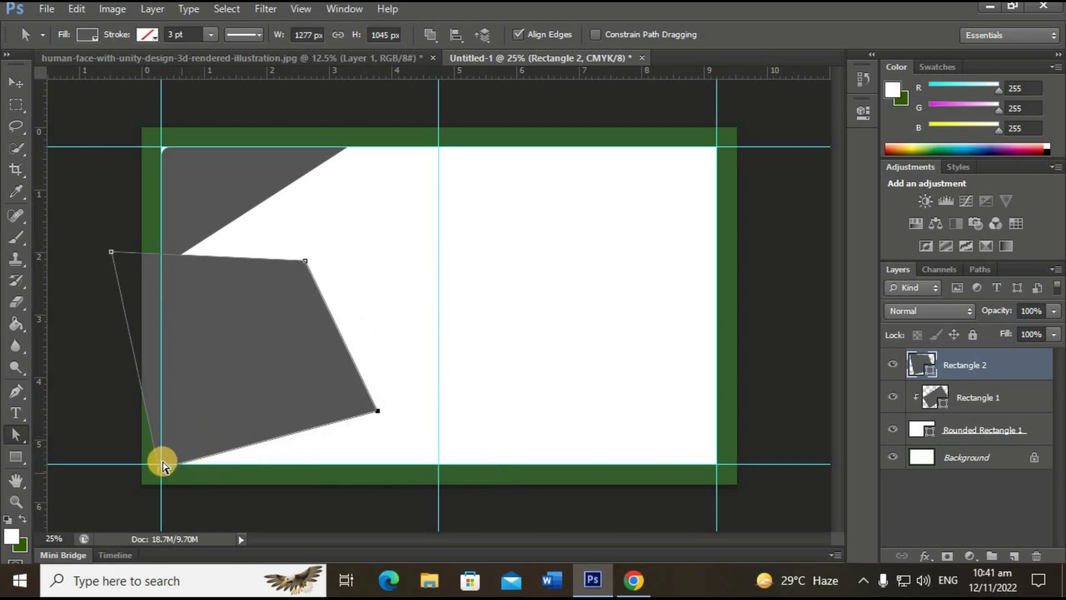
pyautogui.moveTo(160, 468); pyautogui.dragTo(195, 471)
pyautogui.moveTo(308, 471); pyautogui.dragTo(324, 467)
# - Refine the quadrilateral's corners so it angles along the card's left side
pyautogui.moveTo(111, 251); pyautogui.dragTo(92, 497)
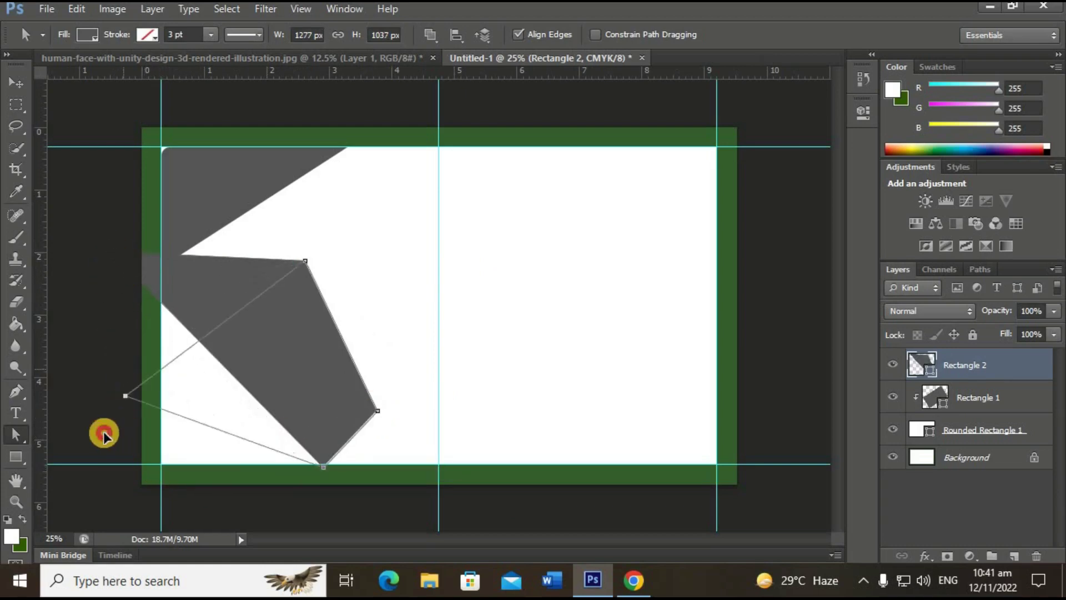
pyautogui.moveTo(305, 260); pyautogui.dragTo(153, 262)
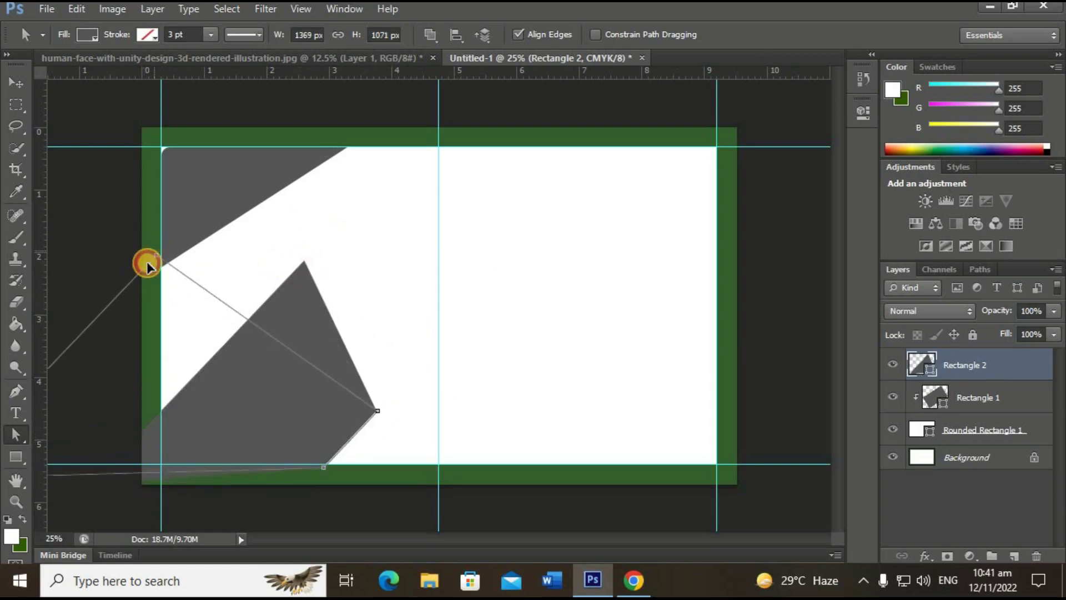
pyautogui.moveTo(378, 411)
pyautogui.mouseDown()
pyautogui.moveTo(419, 300)
pyautogui.moveTo(423, 315)
pyautogui.mouseUp()
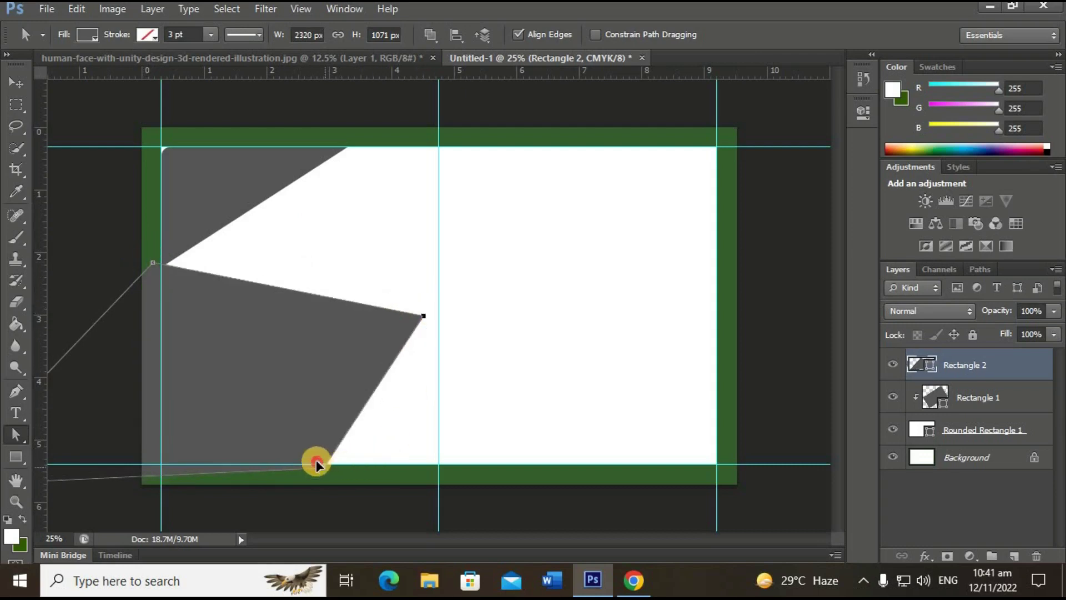
pyautogui.moveTo(304, 469); pyautogui.dragTo(307, 467)
pyautogui.moveTo(423, 314); pyautogui.dragTo(420, 295)
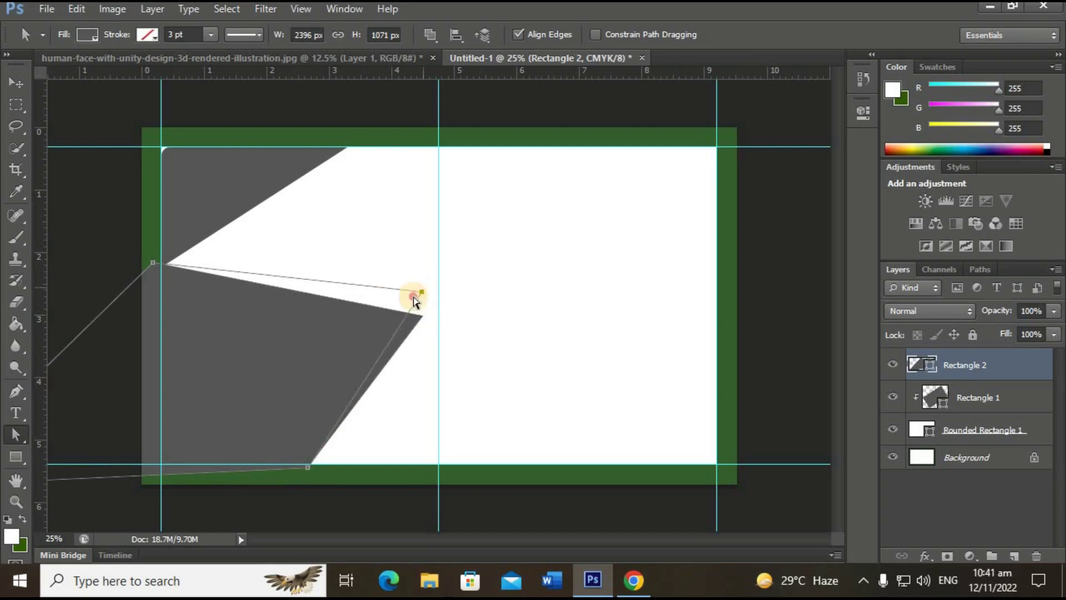
pyautogui.moveTo(153, 262); pyautogui.dragTo(175, 219)
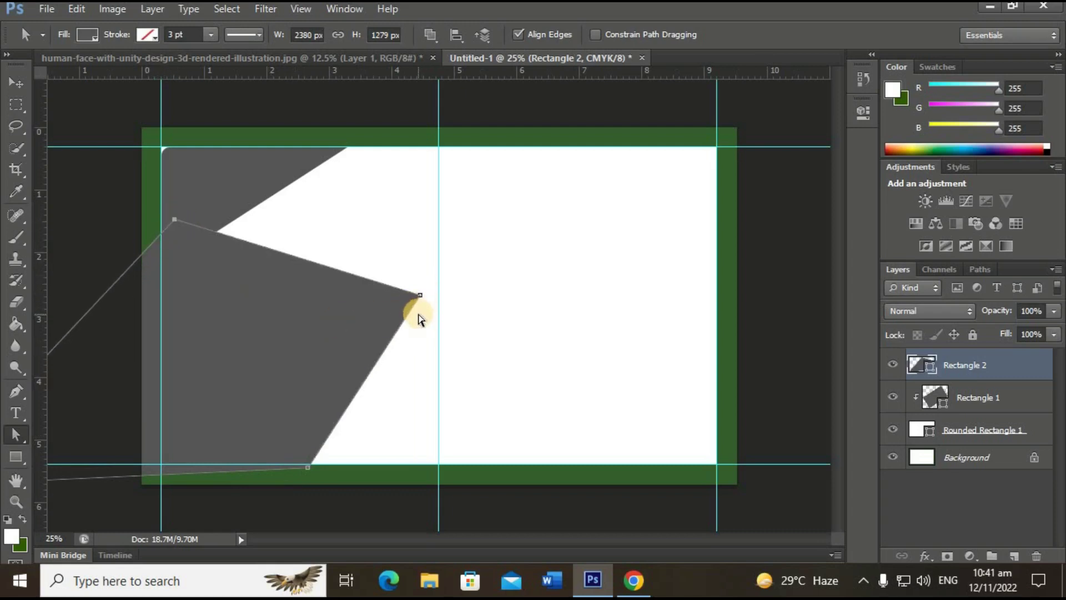
pyautogui.moveTo(308, 467); pyautogui.dragTo(356, 464)
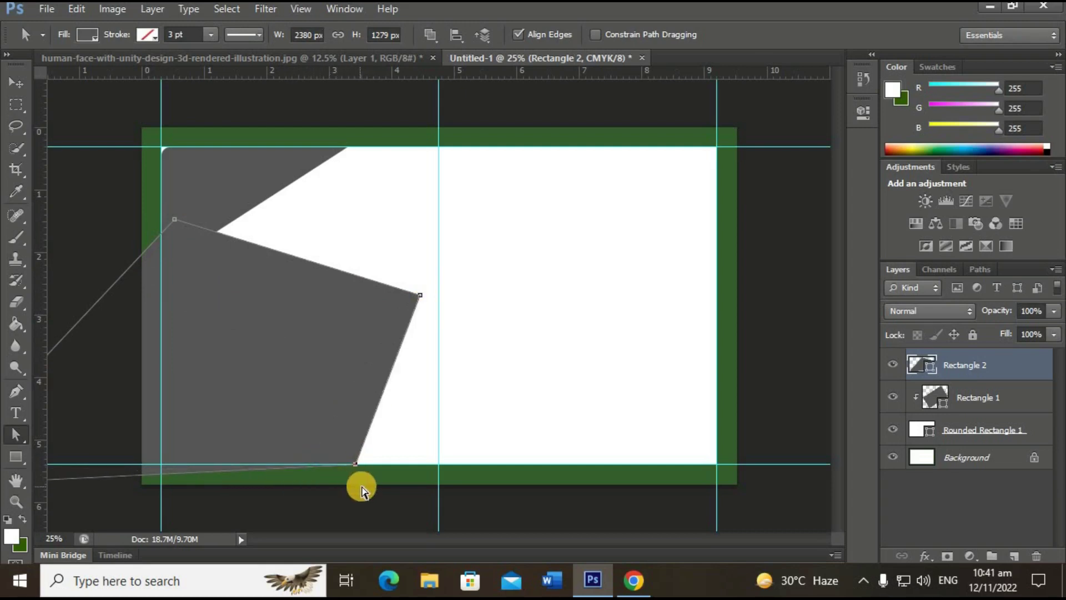
# - Clip the second grey shape to the white card
pyautogui.click(966, 366)
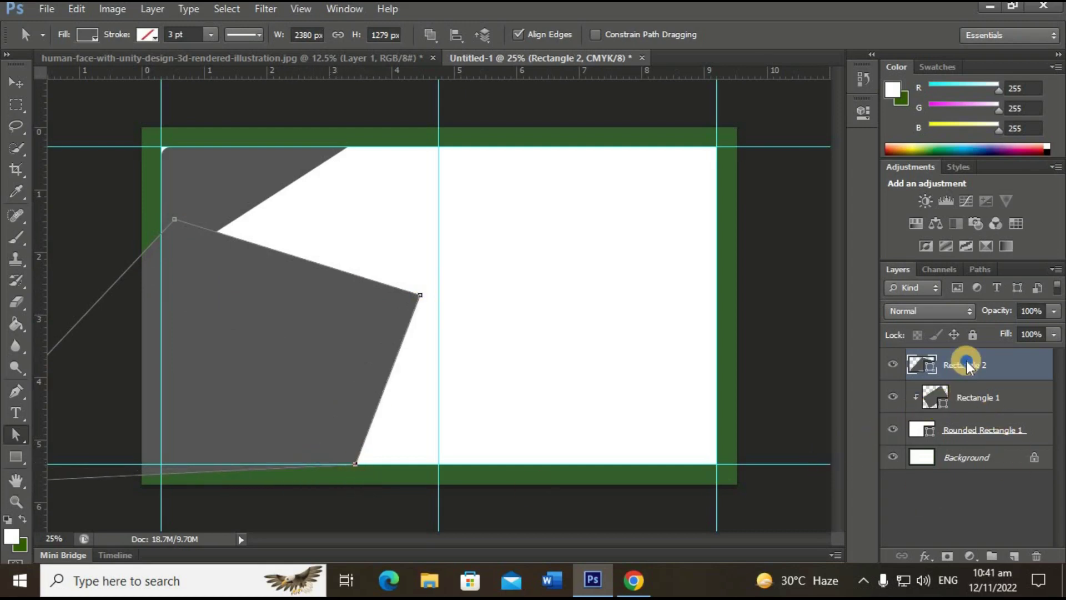
pyautogui.rightClick(966, 366)
pyautogui.click(884, 246)
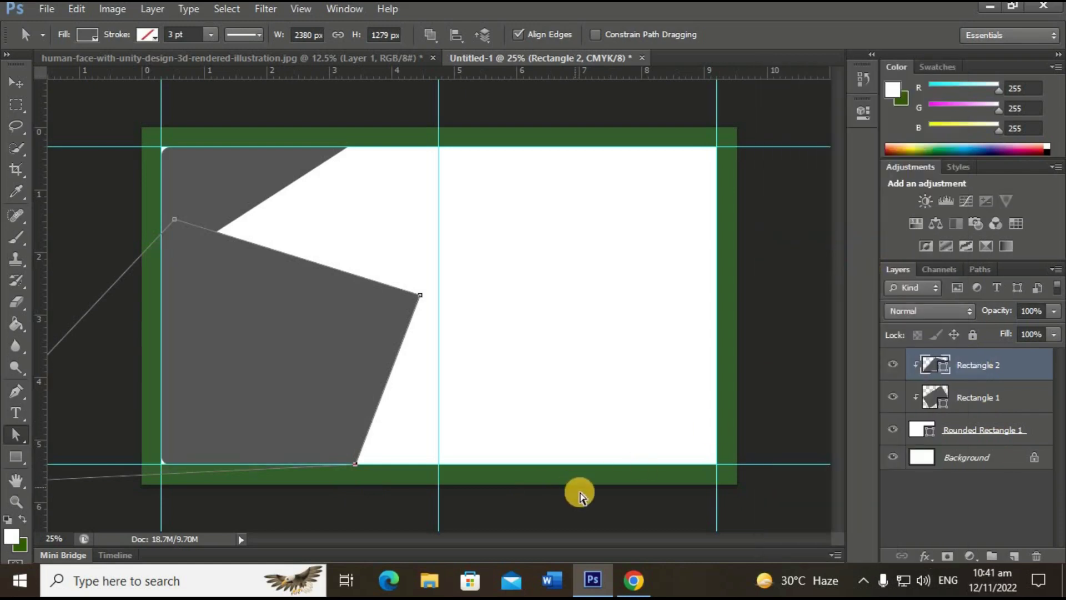
pyautogui.click(15, 83)
# - Bring the red head illustration onto the card and scale it down
pyautogui.click(295, 55)
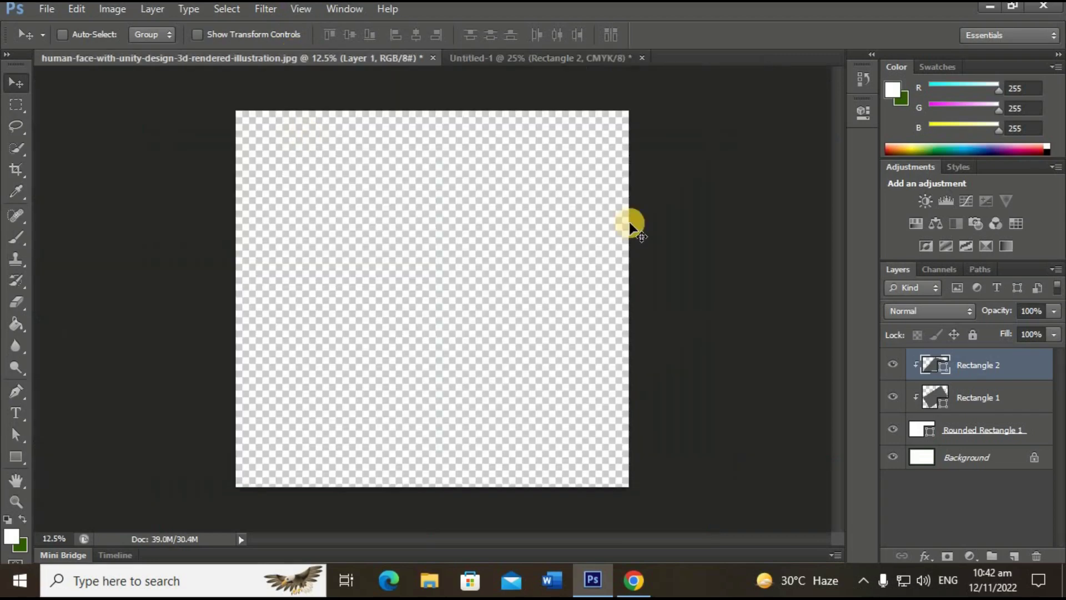
pyautogui.click(893, 364)
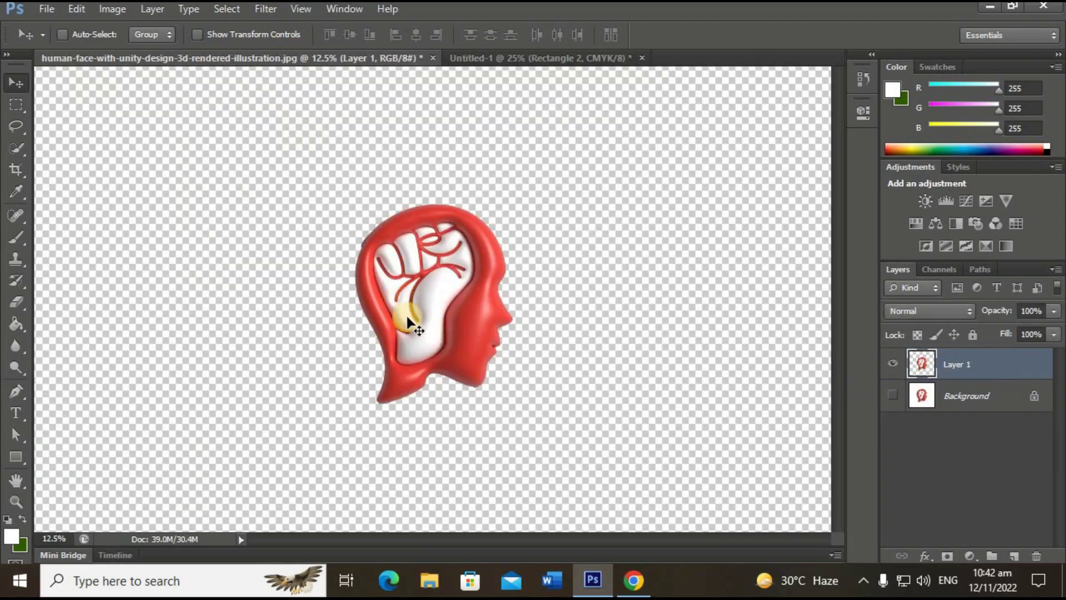
pyautogui.moveTo(411, 316)
pyautogui.mouseDown()
pyautogui.moveTo(498, 147)
pyautogui.moveTo(383, 286)
pyautogui.mouseUp()
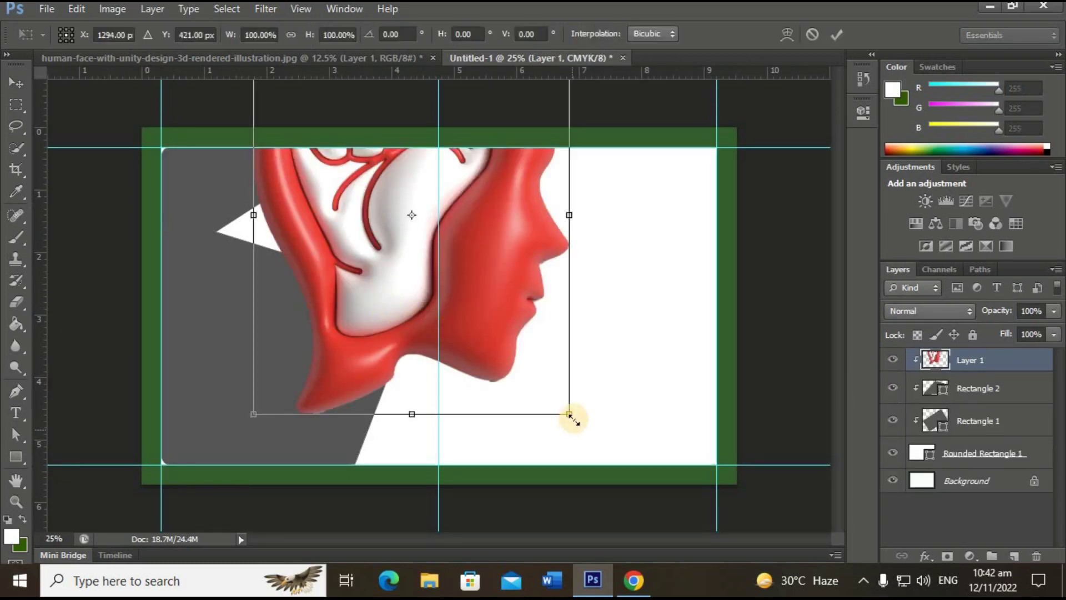
pyautogui.moveTo(569, 414)
pyautogui.mouseDown()
pyautogui.moveTo(397, 255)
pyautogui.moveTo(317, 293)
pyautogui.moveTo(381, 148)
pyautogui.moveTo(332, 288)
pyautogui.moveTo(286, 287)
pyautogui.mouseUp()
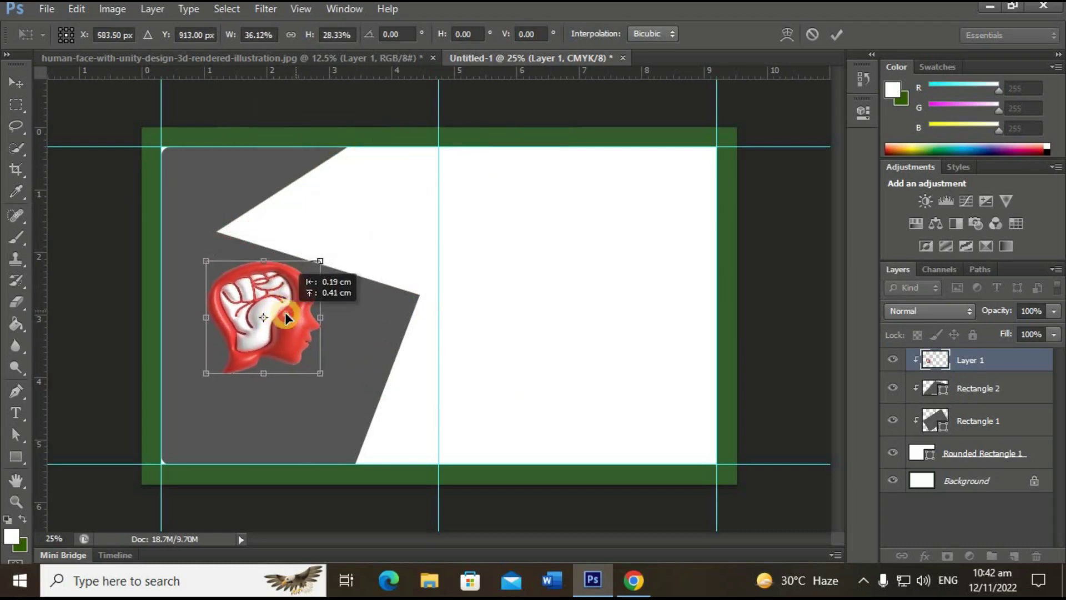
pyautogui.moveTo(321, 362)
pyautogui.mouseDown()
pyautogui.moveTo(310, 365)
pyautogui.moveTo(337, 363)
pyautogui.moveTo(331, 351)
pyautogui.mouseUp()
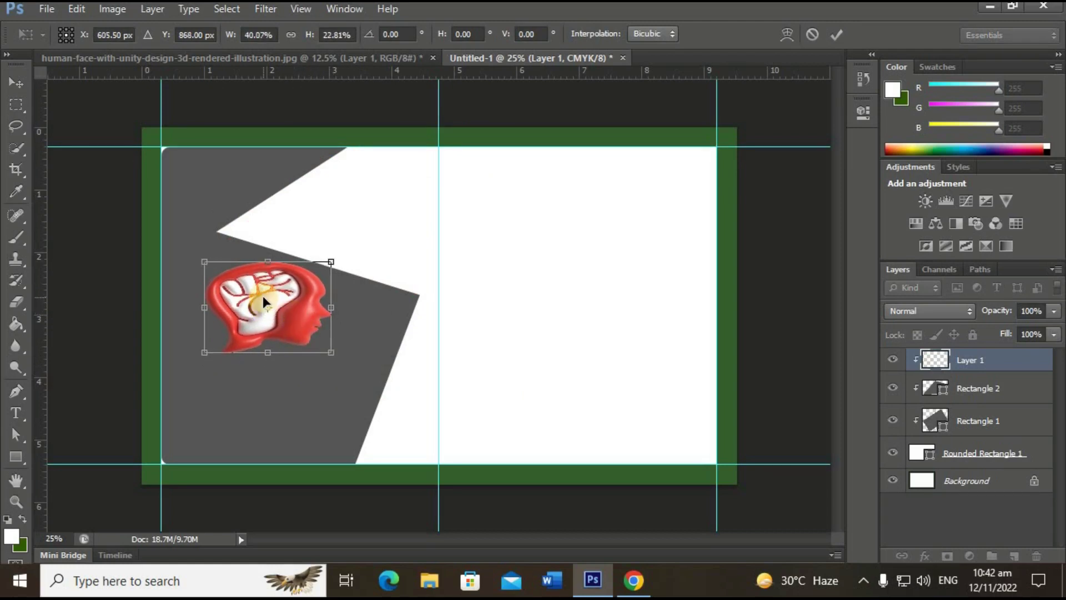
# - Shrink the head further over the grey shape and commit the resize
pyautogui.hotkey('shift', 'Down')
pyautogui.hotkey('shift', 'Down')
pyautogui.hotkey('shift', 'Down')
pyautogui.hotkey('shift', 'Right')
pyautogui.hotkey('shift', 'Right')
pyautogui.moveTo(266, 297); pyautogui.dragTo(263, 298)
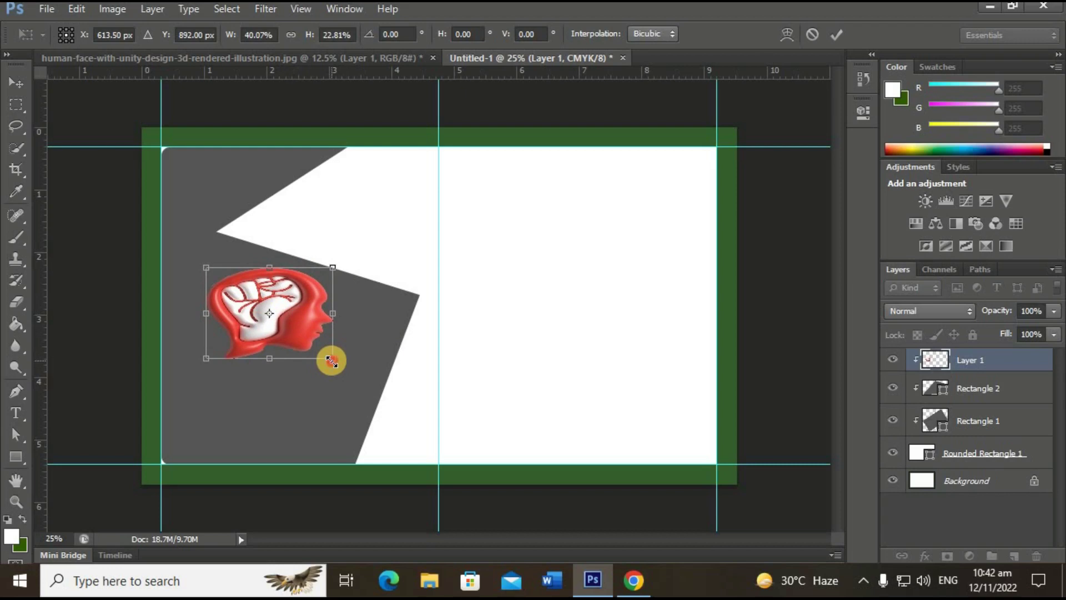
pyautogui.moveTo(332, 361); pyautogui.dragTo(310, 353)
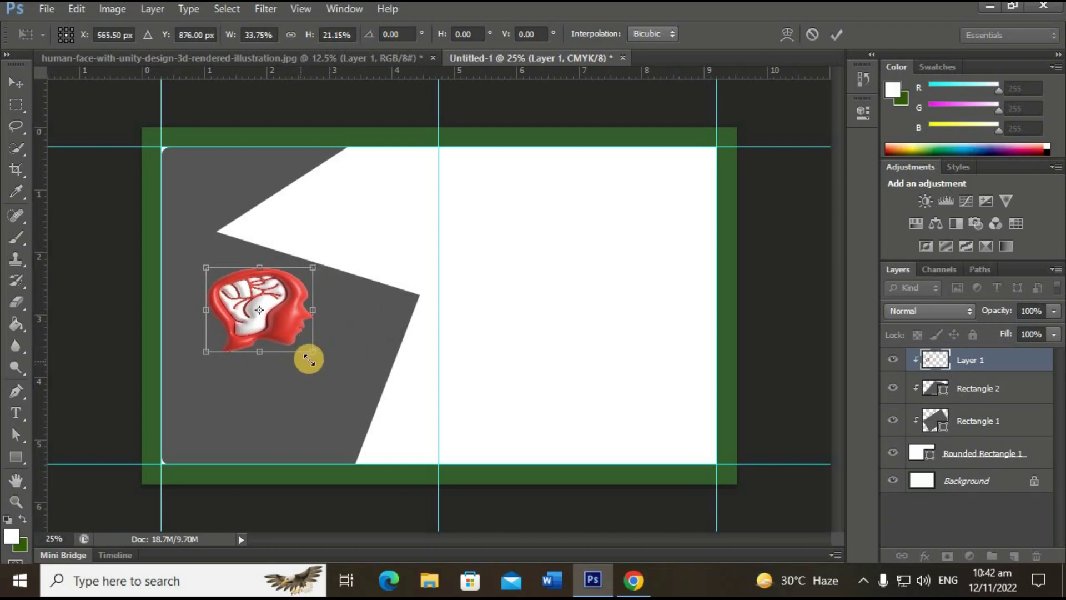
pyautogui.click(835, 34)
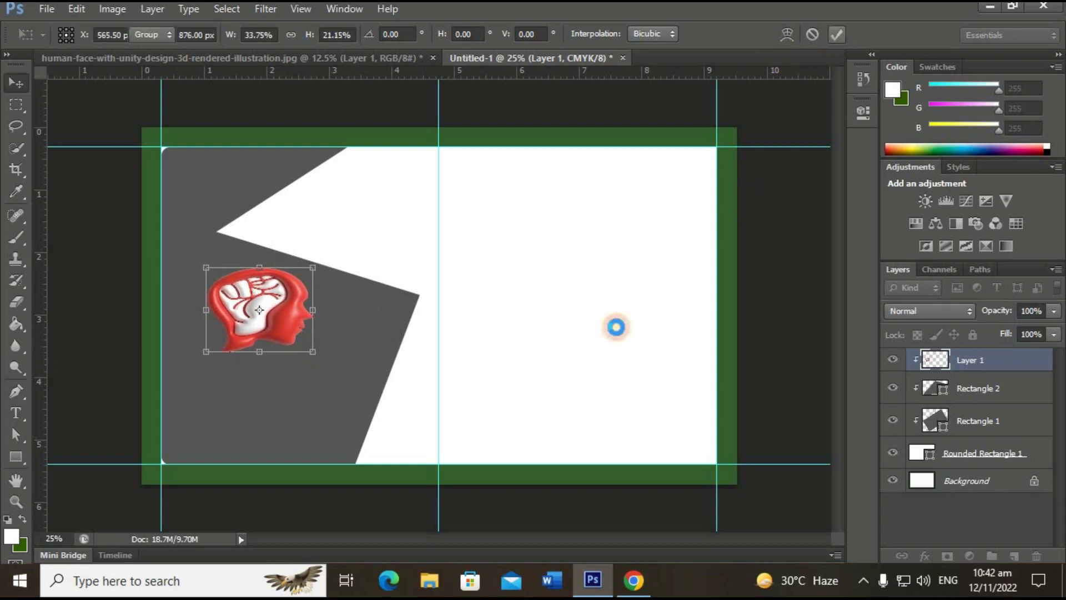
# - Nudge the head logo into its final position with the arrow keys
pyautogui.press('Down')
pyautogui.press('Down')
pyautogui.press('Right')
pyautogui.press('Right')
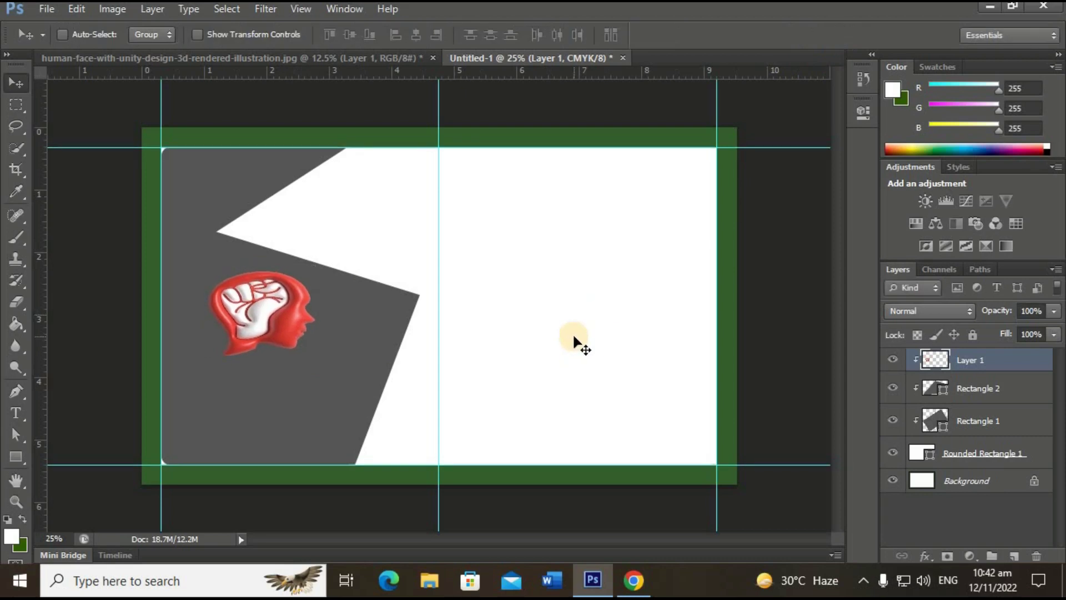
pyautogui.press('Down')
pyautogui.press('Down')
pyautogui.press('Right')
pyautogui.press('Right')
pyautogui.press('Down')
pyautogui.press('Down')
pyautogui.press('Down')
pyautogui.press('Down')
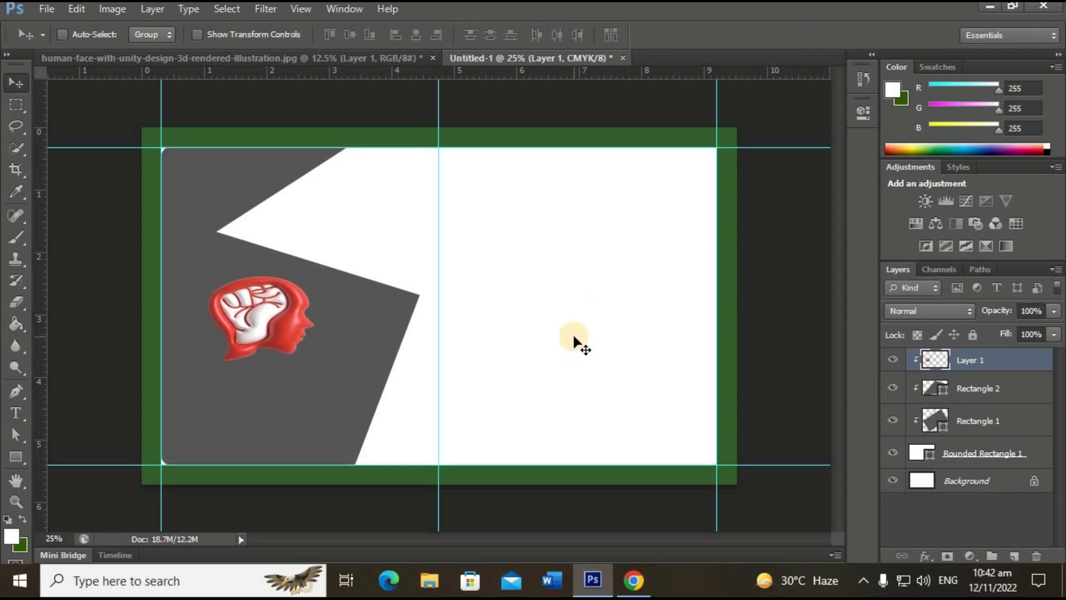
pyautogui.press('Down')
pyautogui.press('Down')
pyautogui.press('Down')
pyautogui.press('Down')
pyautogui.press('Left')
pyautogui.press('Left')
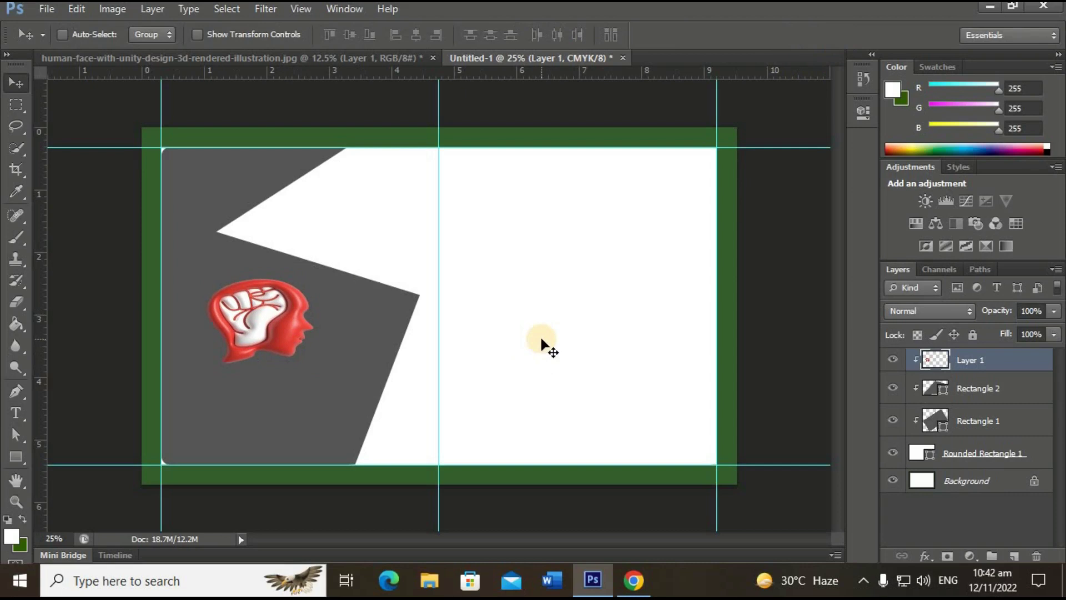
pyautogui.press('Left')
pyautogui.press('Left')
pyautogui.press('Left')
pyautogui.press('Left')
pyautogui.press('Down')
pyautogui.press('Down')
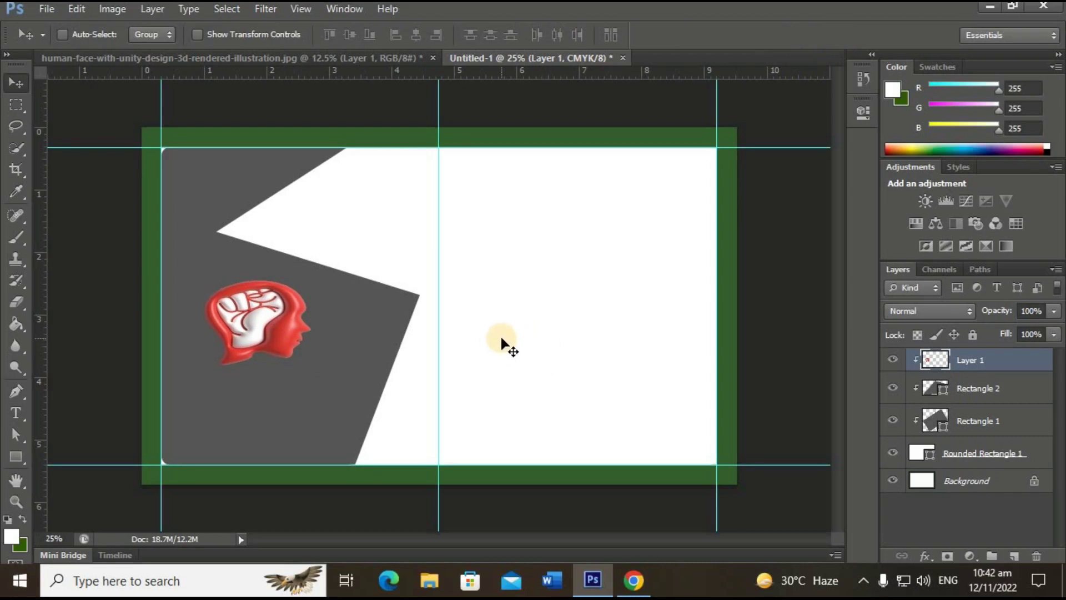
pyautogui.press('Right')
pyautogui.press('Right')
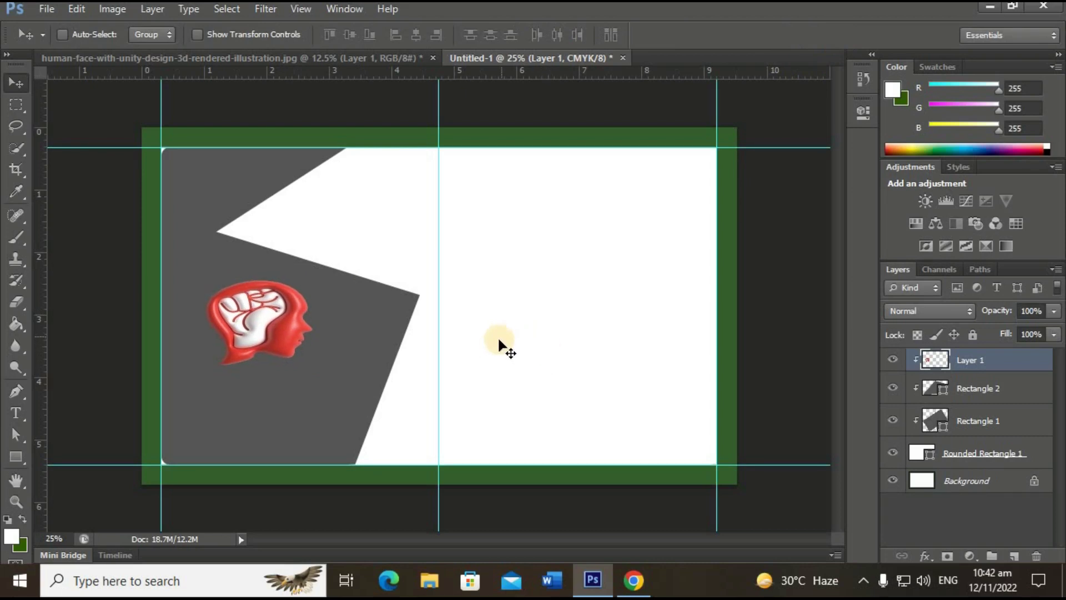
pyautogui.click(16, 457)
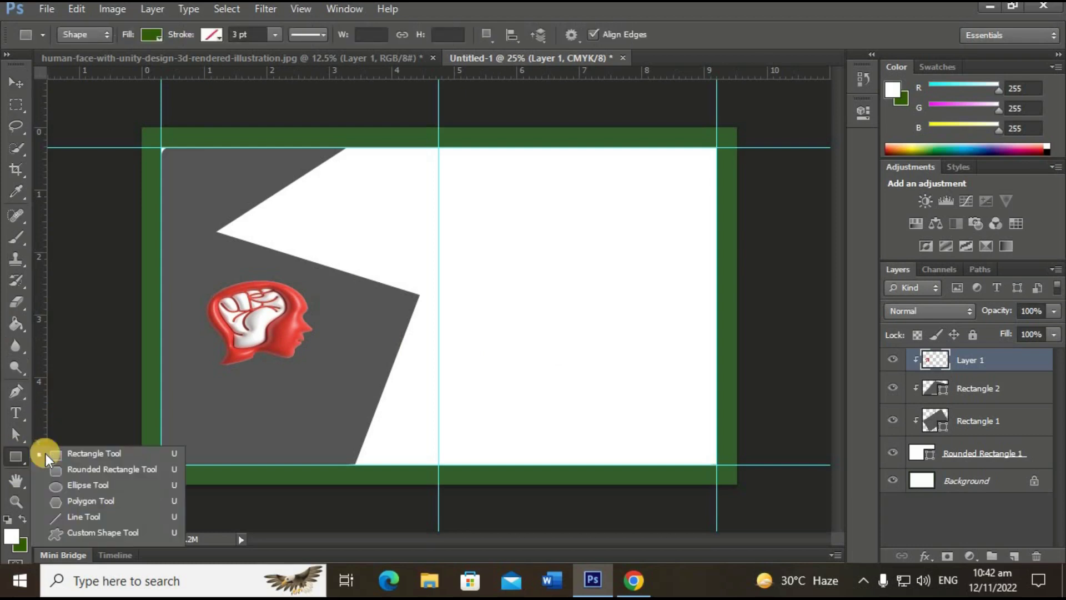
# - Draw a green bar, rotate it to about -32°, and place it upper-left
pyautogui.click(56, 447)
pyautogui.moveTo(455, 177); pyautogui.dragTo(690, 200)
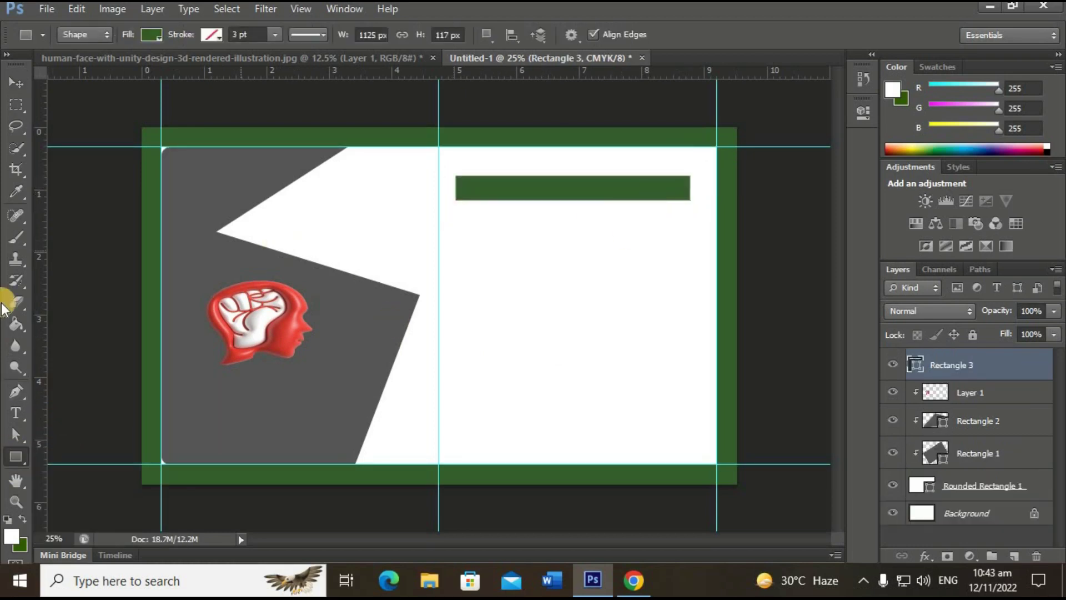
pyautogui.click(13, 83)
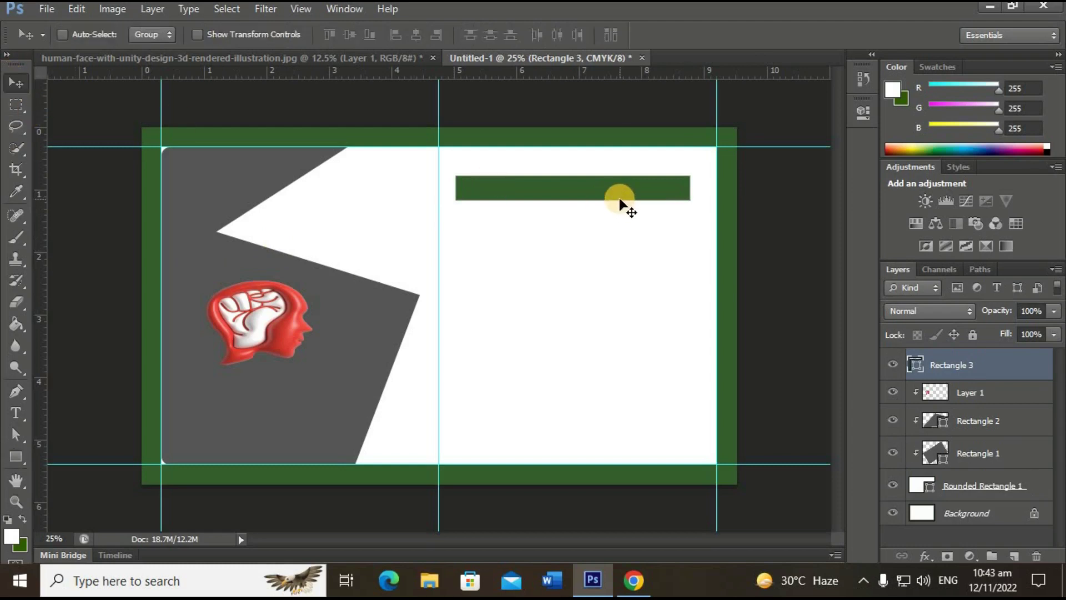
pyautogui.hotkey('ctrl', 't')
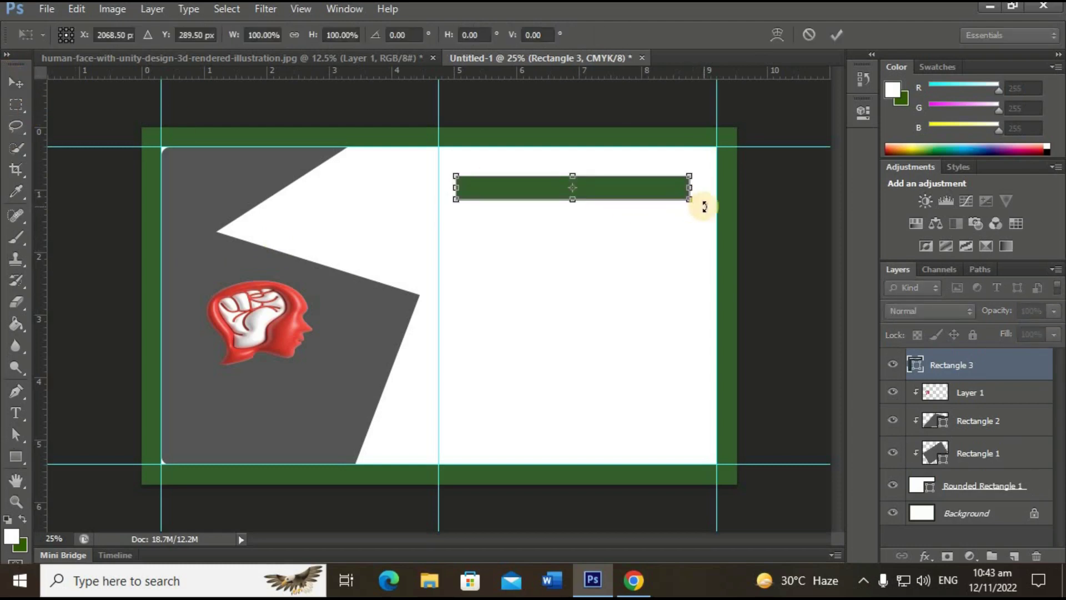
pyautogui.moveTo(704, 207); pyautogui.dragTo(673, 140)
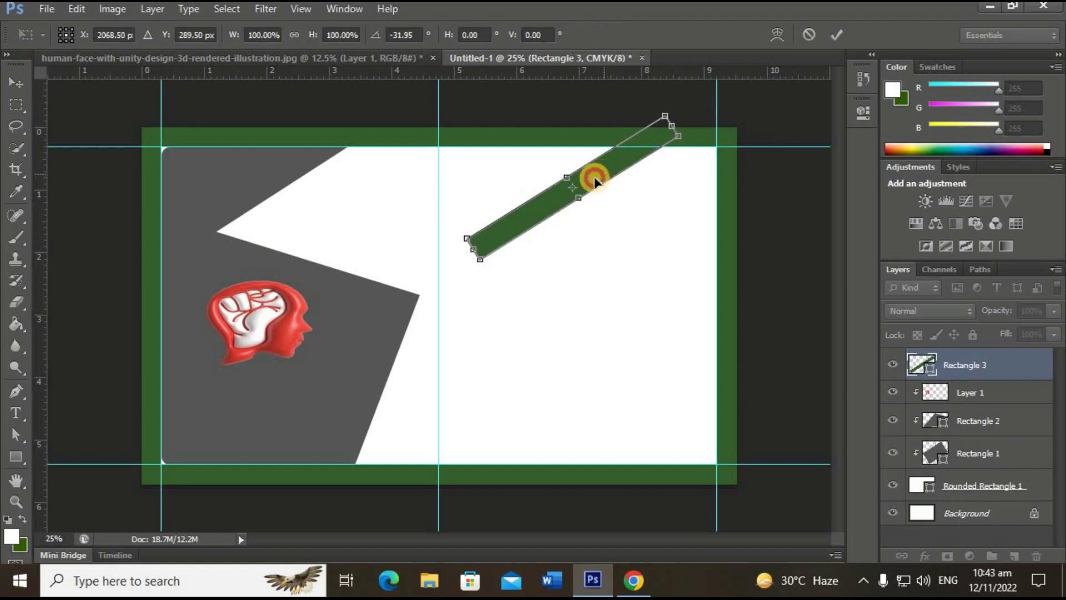
pyautogui.moveTo(594, 180); pyautogui.dragTo(313, 175)
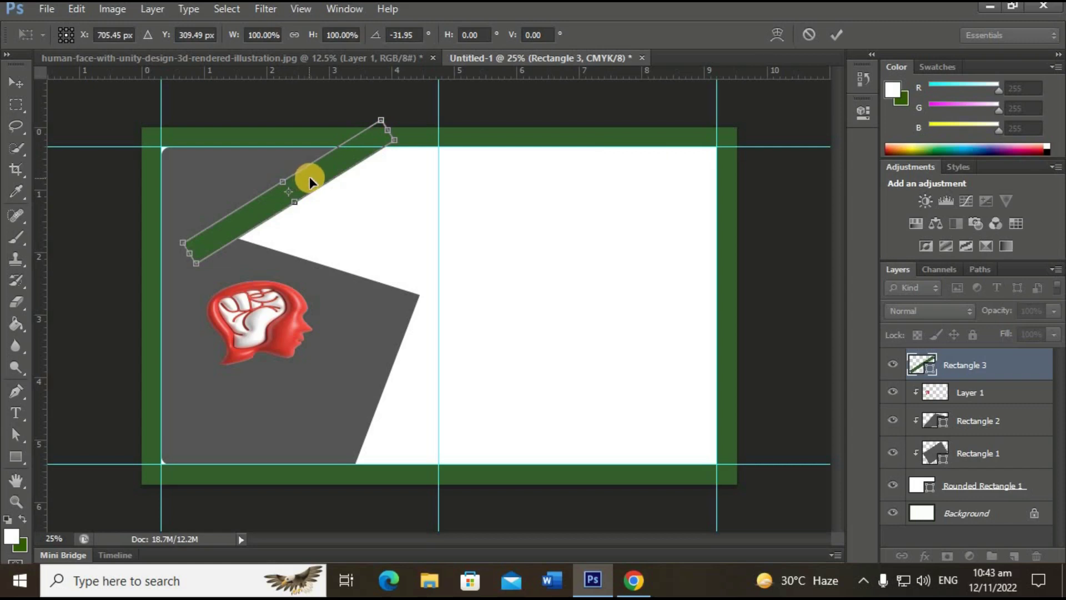
pyautogui.moveTo(308, 177); pyautogui.dragTo(345, 202)
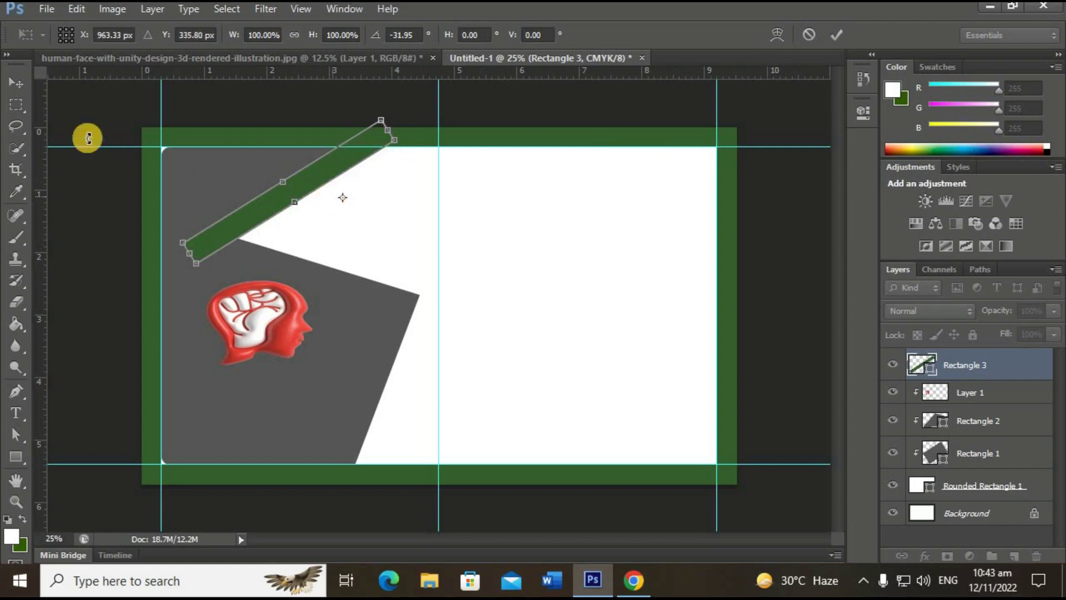
pyautogui.click(16, 82)
pyautogui.click(451, 227)
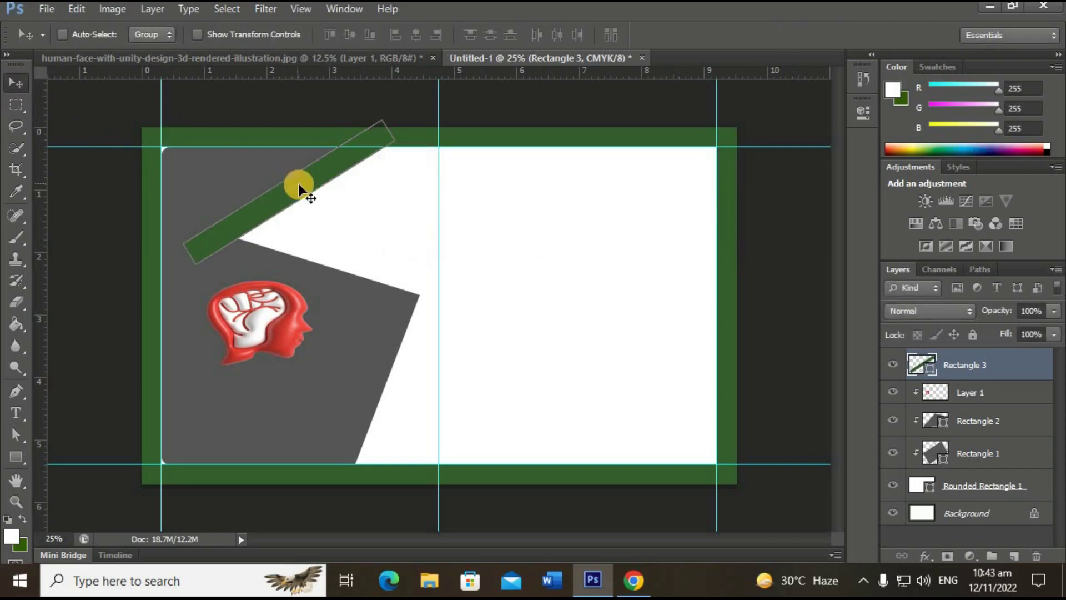
# - Duplicate the green bar with an offset and enlarge the copy
pyautogui.moveTo(341, 200); pyautogui.dragTo(325, 193)
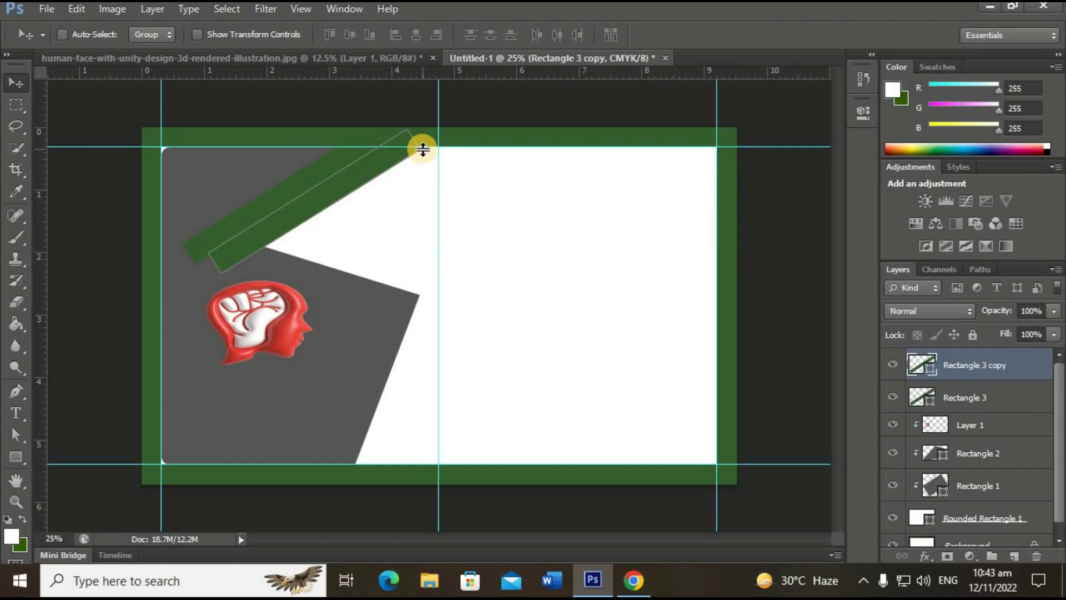
pyautogui.hotkey('ctrl', 't')
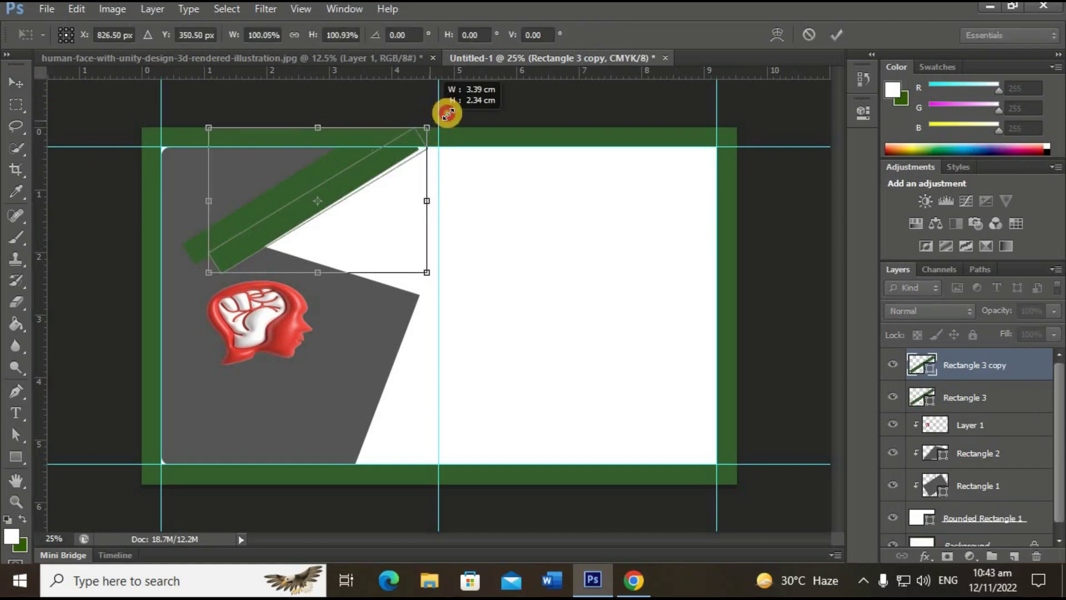
pyautogui.moveTo(423, 123); pyautogui.dragTo(466, 110)
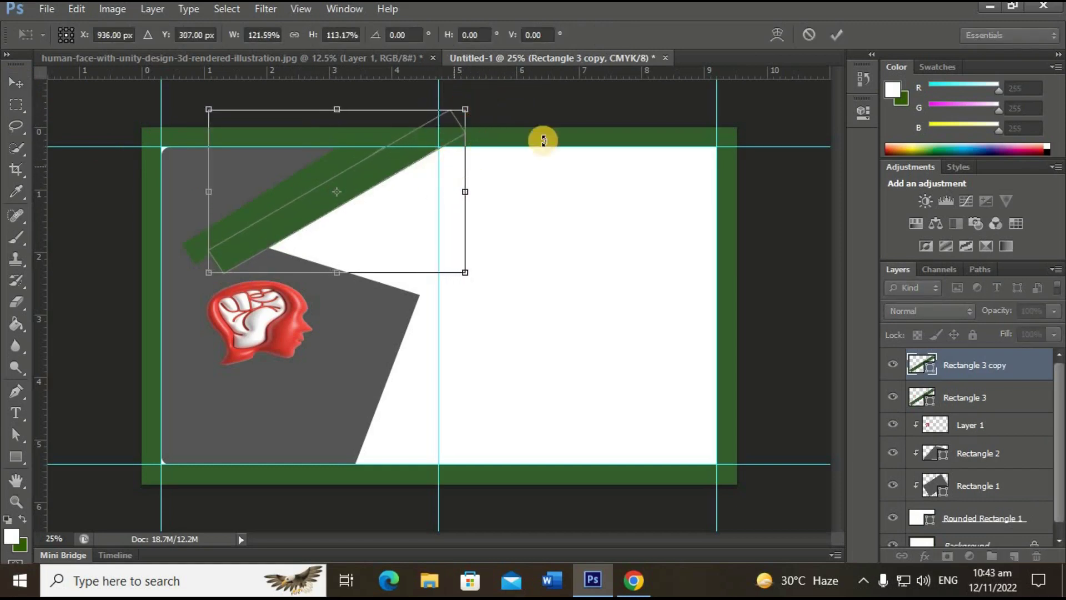
pyautogui.click(837, 38)
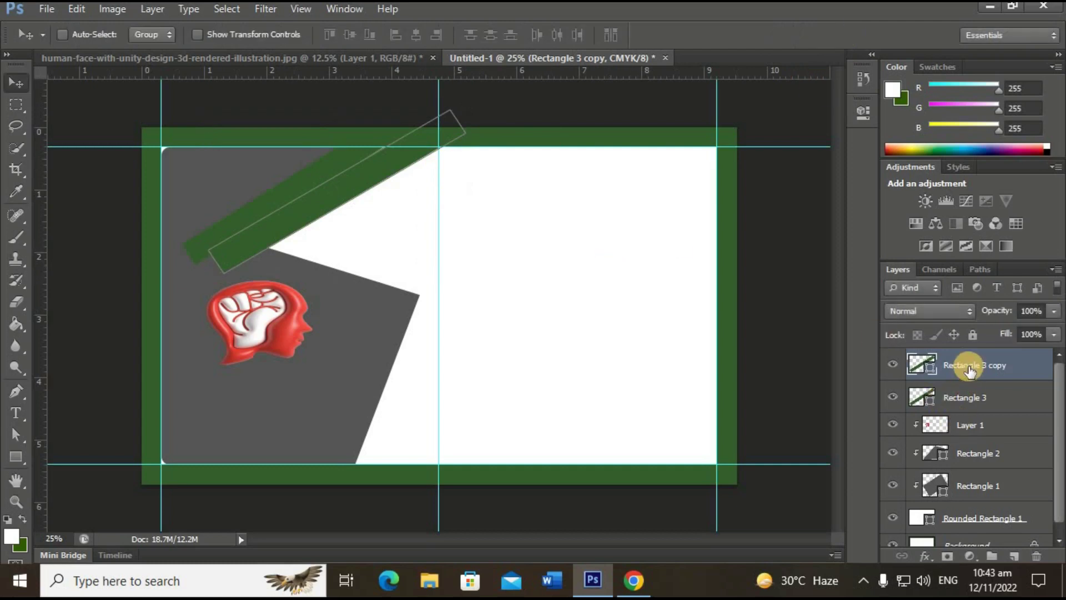
# - Fill Rectangle 3 copy with a deep red sampled from the head logo
pyautogui.doubleClick(915, 369)
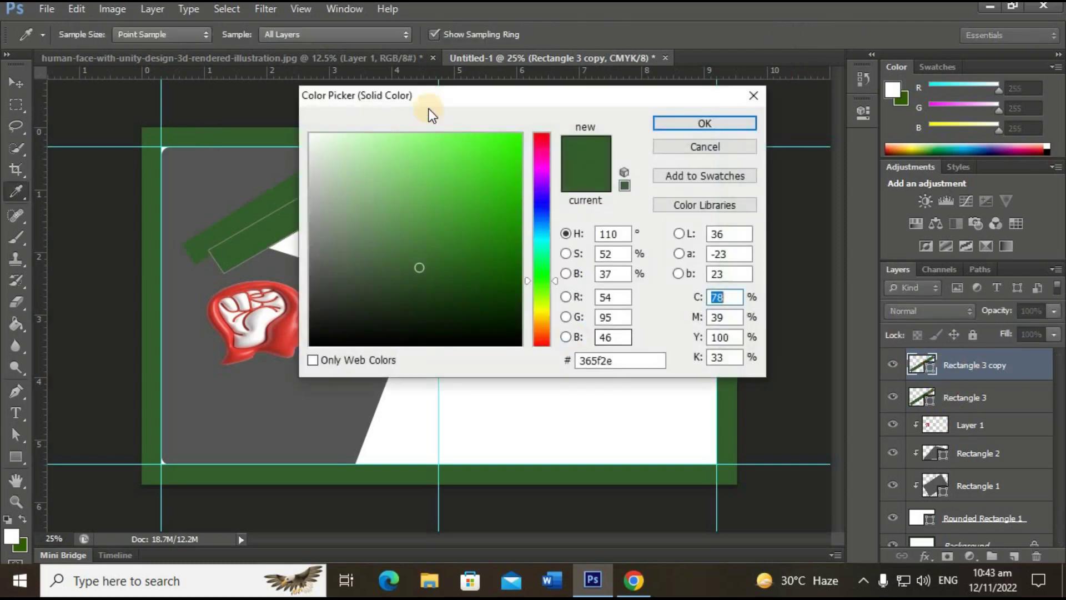
pyautogui.moveTo(483, 94); pyautogui.dragTo(604, 78)
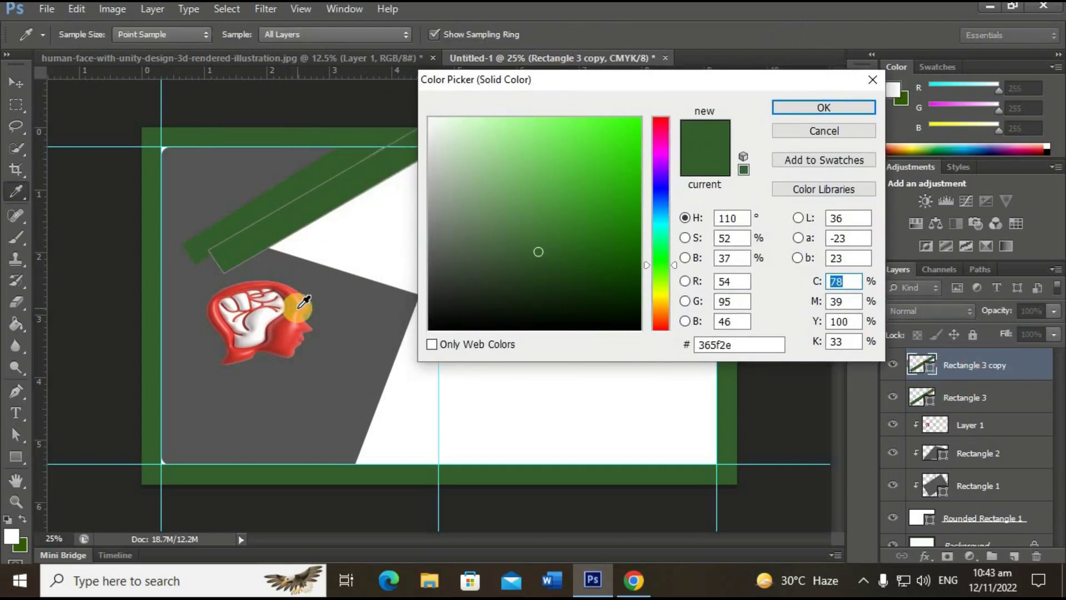
pyautogui.click(294, 304)
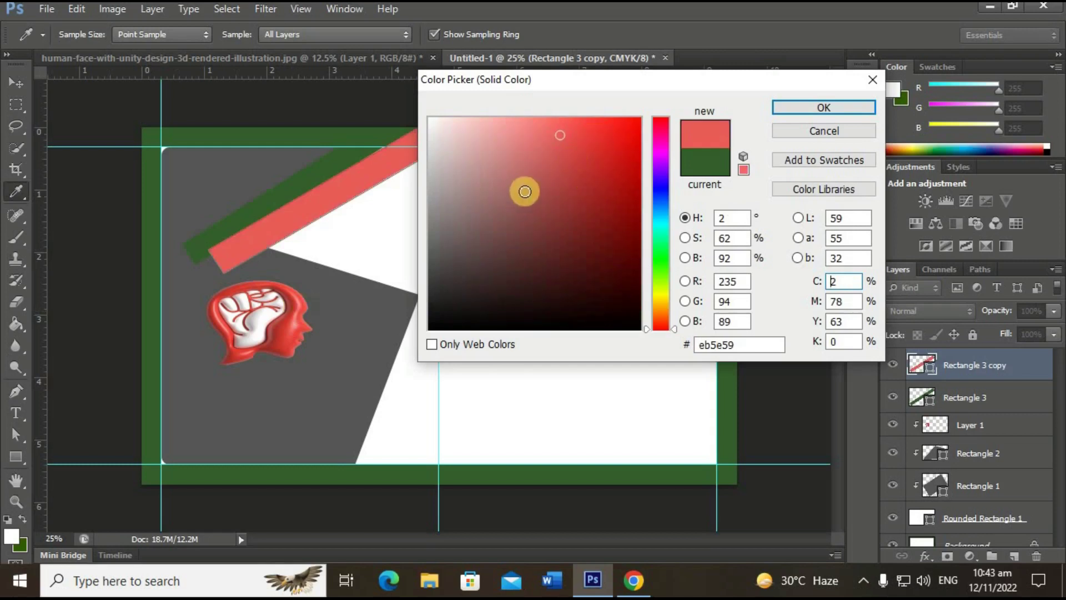
pyautogui.click(560, 174)
pyautogui.click(288, 330)
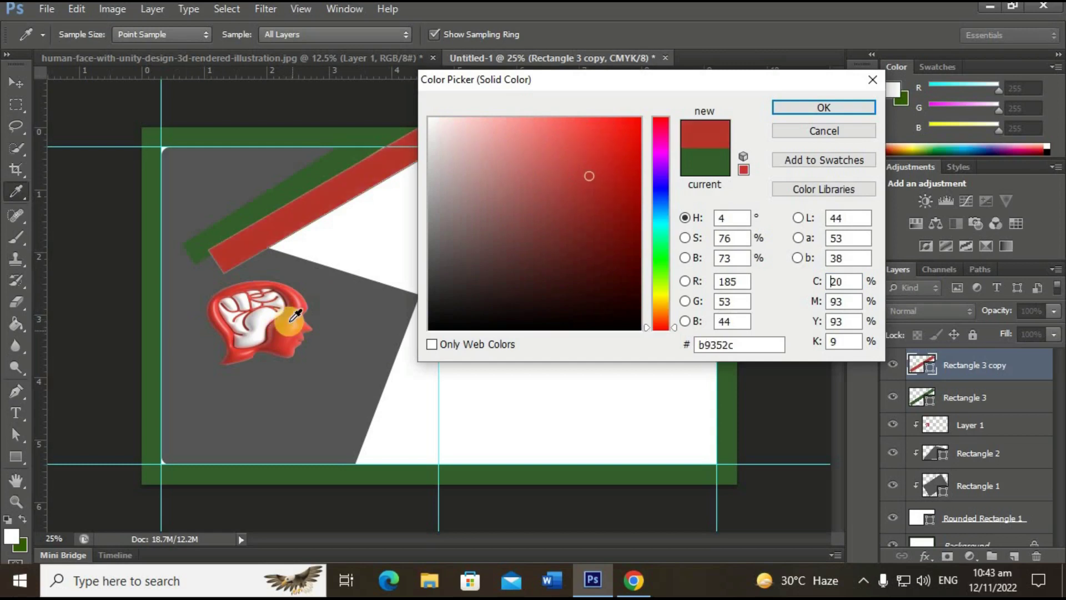
pyautogui.click(280, 321)
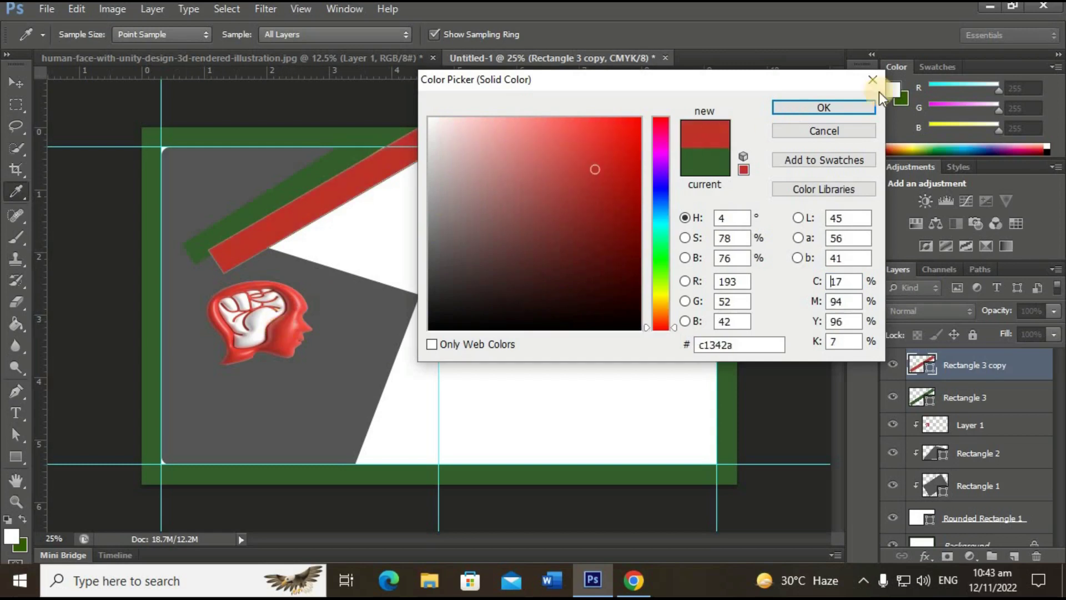
pyautogui.click(841, 109)
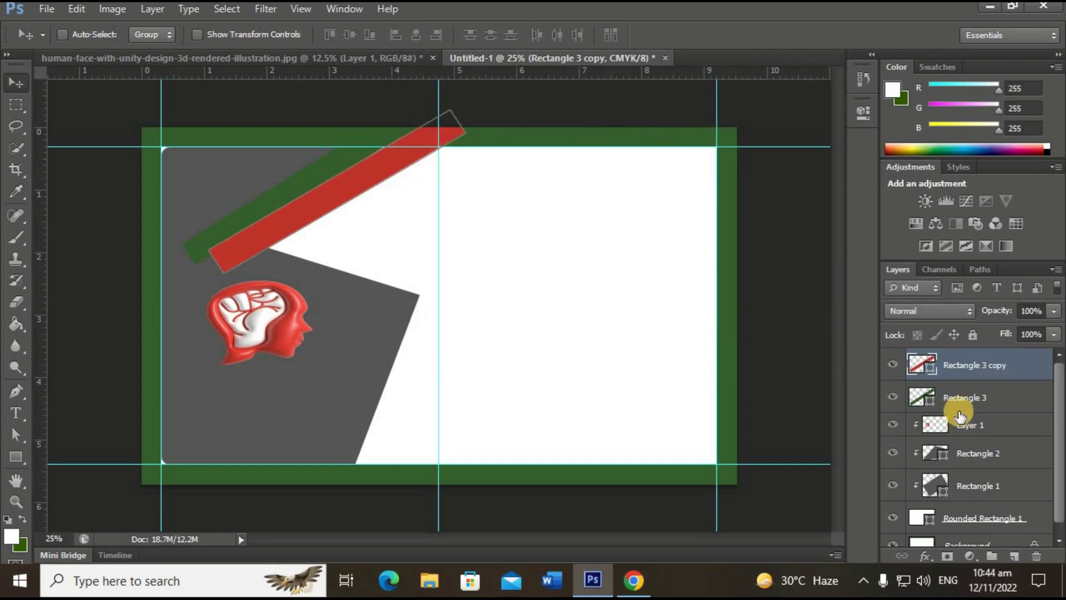
# - Fill Rectangle 3 with a lighter coral red sampled from the logo
pyautogui.click(952, 397)
pyautogui.doubleClick(950, 398)
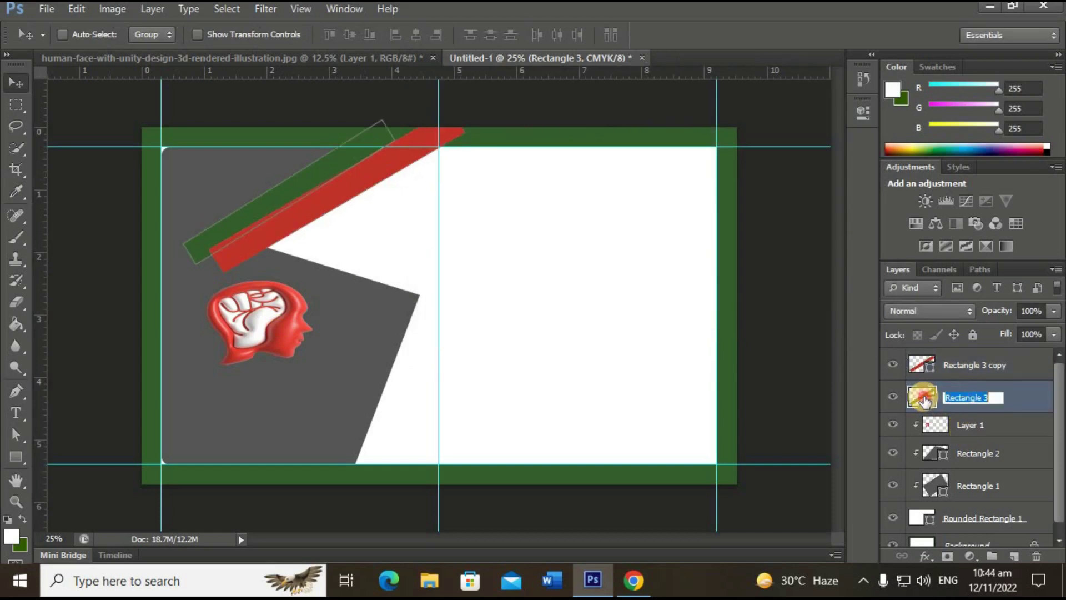
pyautogui.doubleClick(922, 396)
pyautogui.click(297, 303)
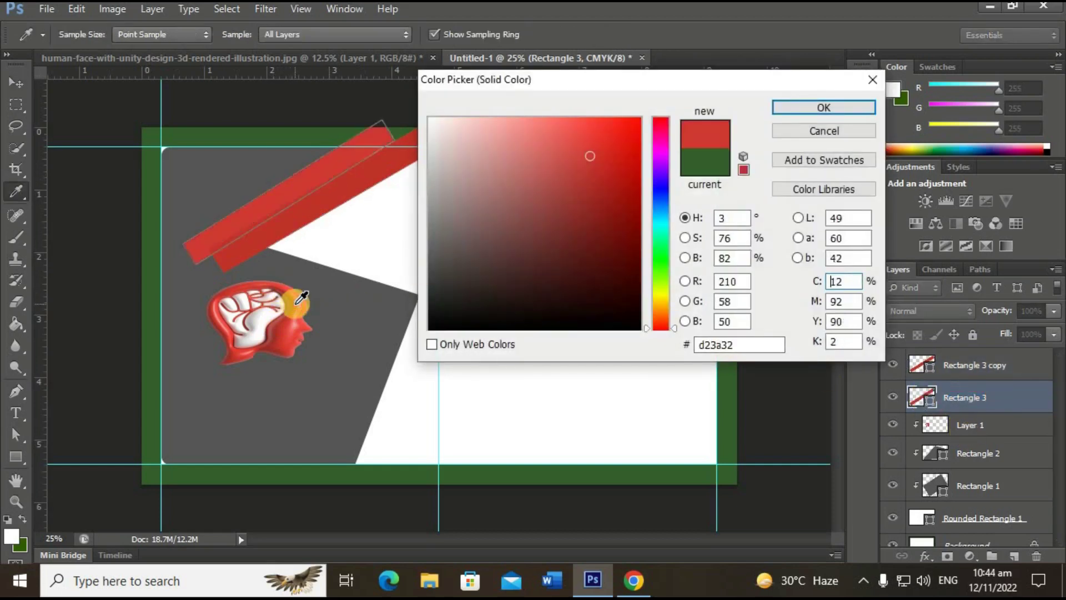
pyautogui.click(299, 316)
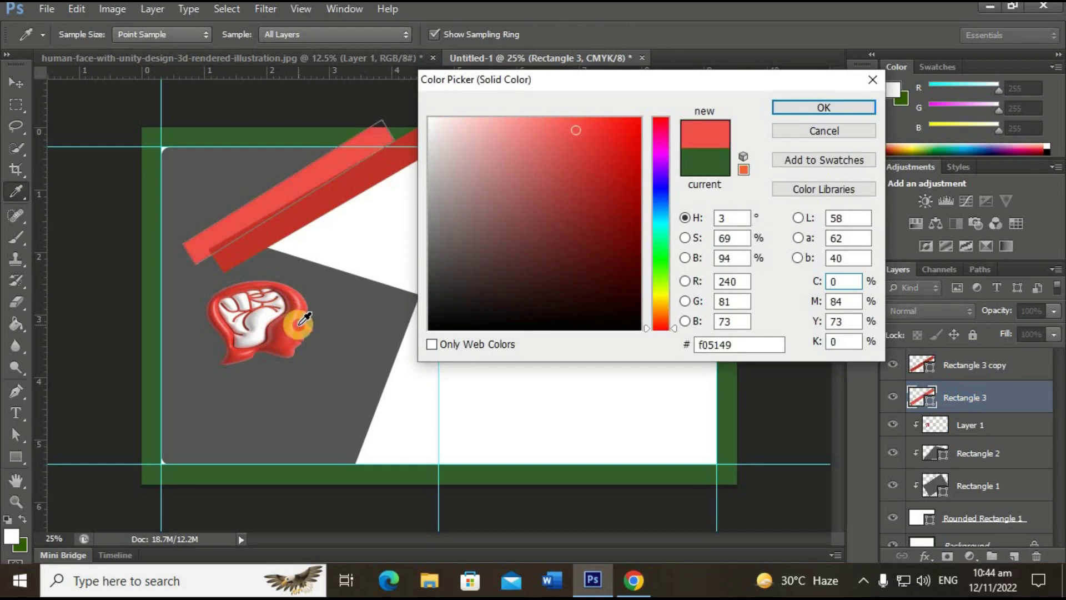
pyautogui.click(300, 314)
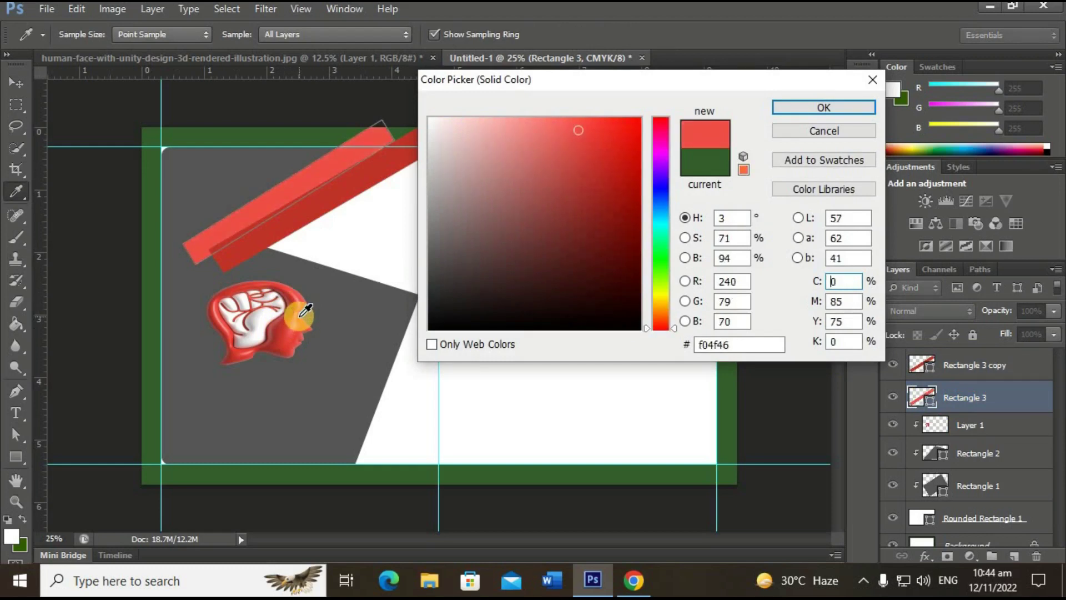
pyautogui.moveTo(306, 311); pyautogui.dragTo(324, 195)
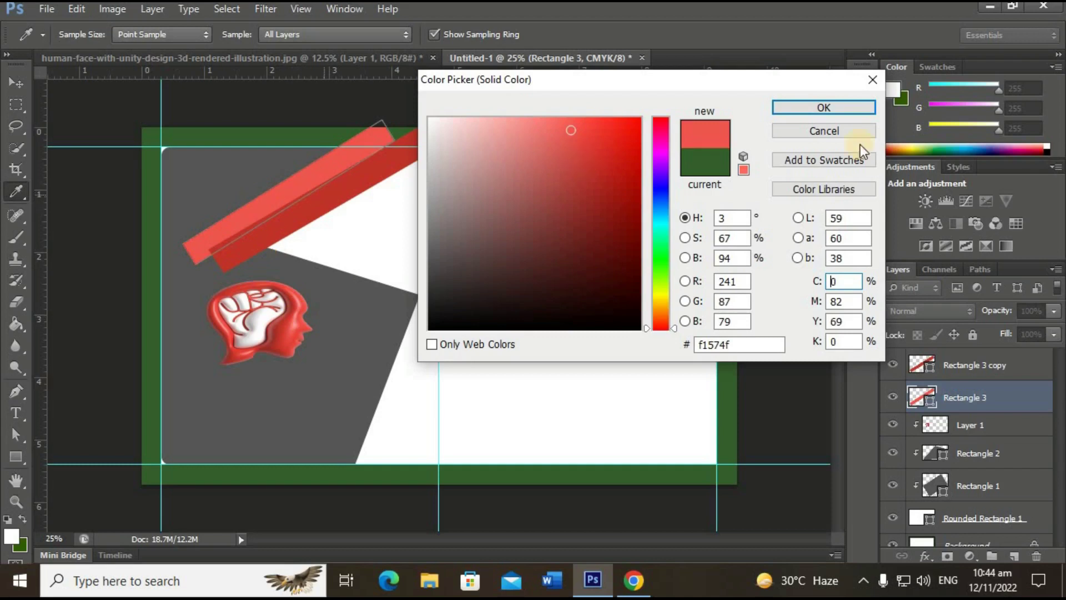
pyautogui.click(860, 107)
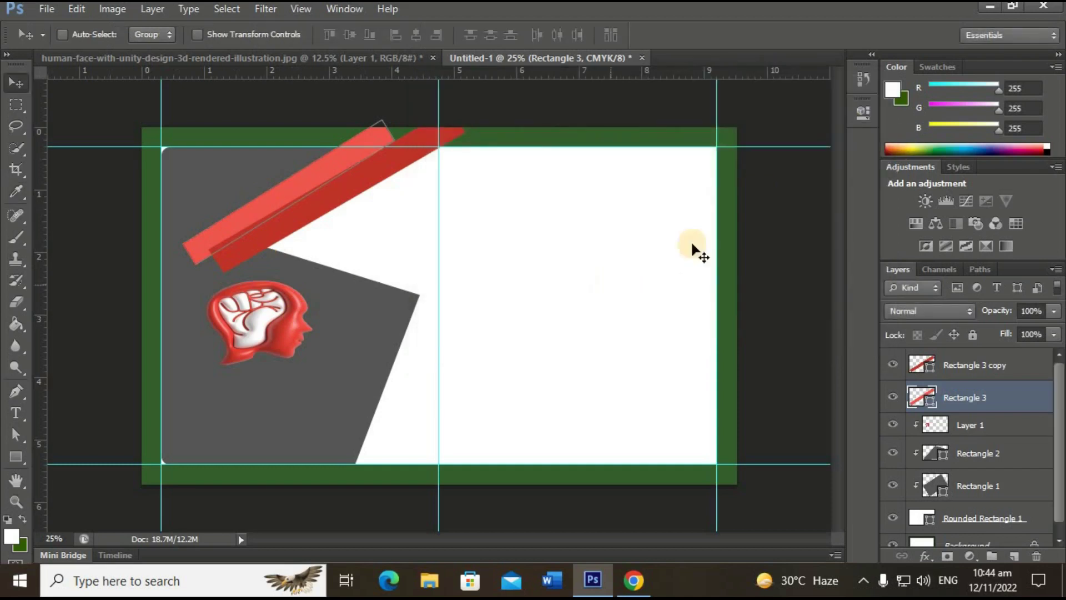
# - Clip both red bars into the grey shape and tilt the copy about -5°
pyautogui.moveTo(977, 395); pyautogui.dragTo(983, 491)
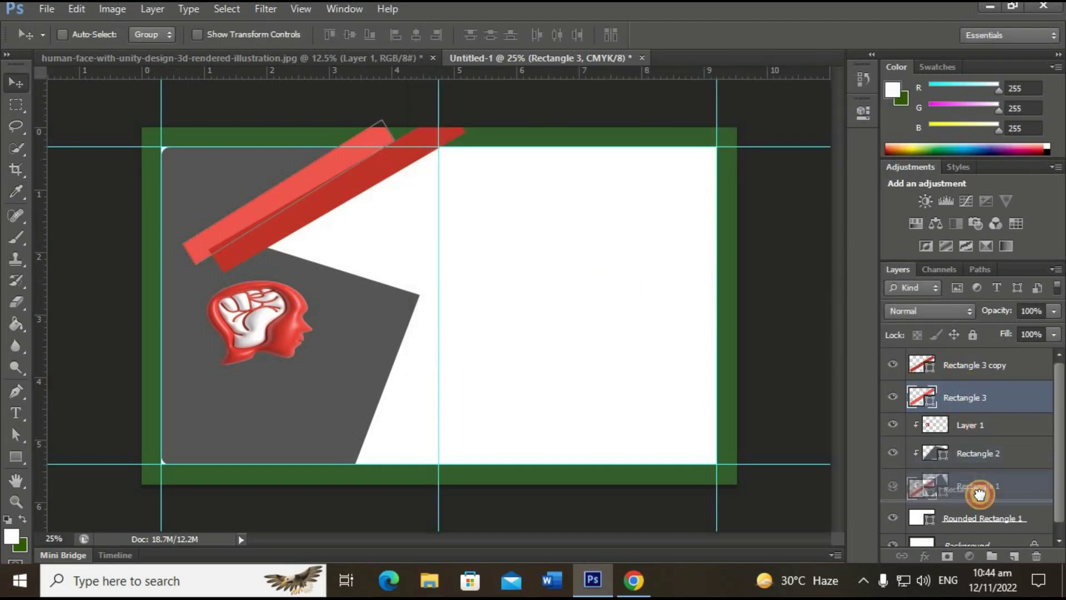
pyautogui.moveTo(988, 366); pyautogui.dragTo(989, 491)
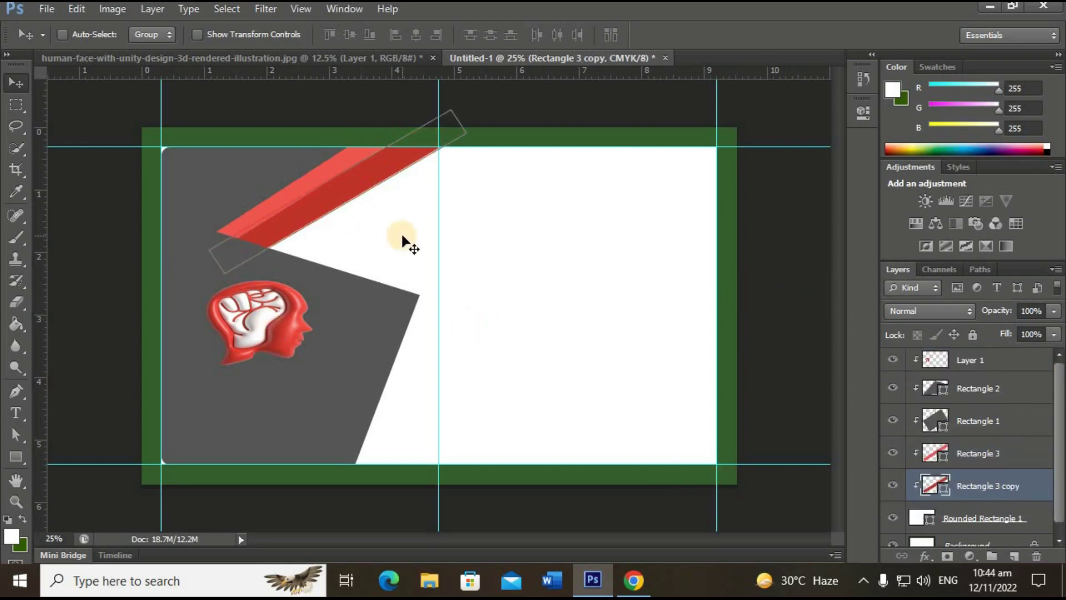
pyautogui.moveTo(403, 239); pyautogui.dragTo(405, 238)
pyautogui.hotkey('ctrl', 't')
pyautogui.moveTo(488, 106); pyautogui.dragTo(488, 88)
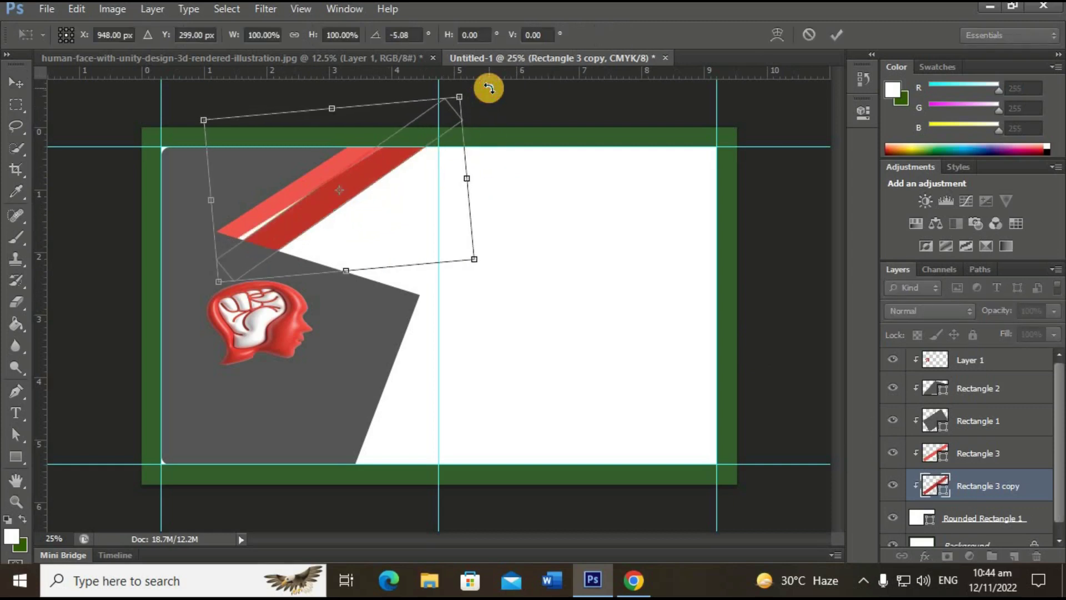
pyautogui.moveTo(354, 179); pyautogui.dragTo(353, 183)
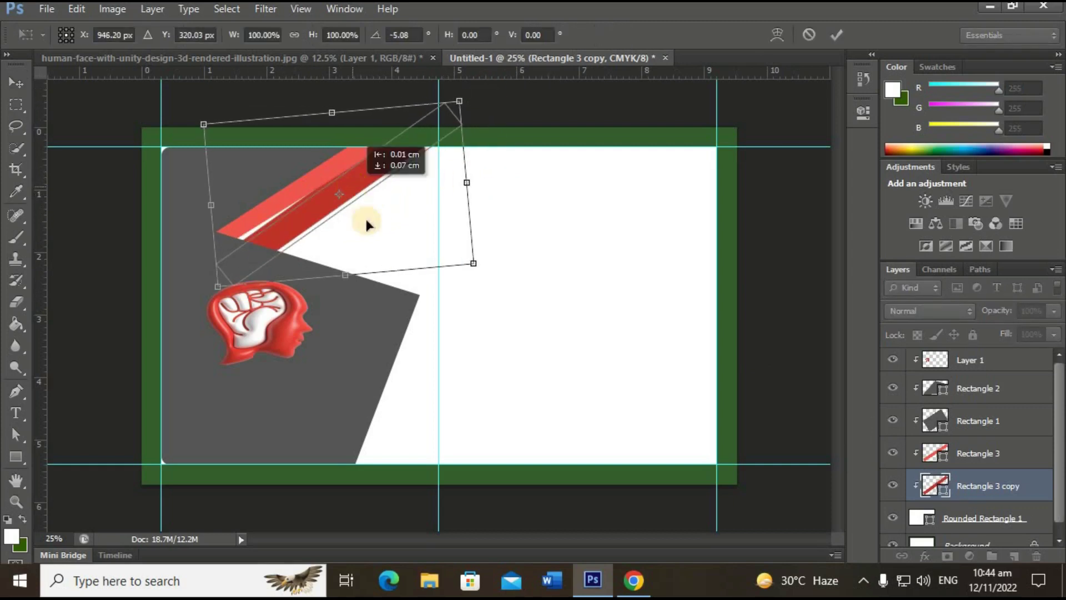
pyautogui.click(834, 35)
# - Rotate Rectangle 3 about -5° and stretch its lower-left corner downward
pyautogui.click(988, 456)
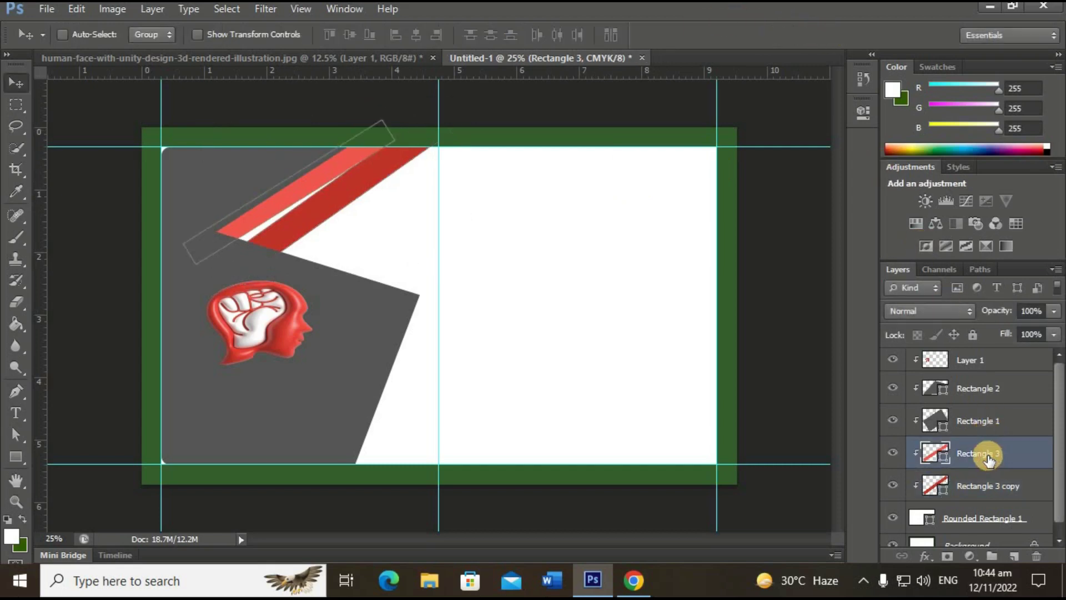
pyautogui.hotkey('ctrl', 't')
pyautogui.moveTo(414, 112)
pyautogui.mouseDown()
pyautogui.moveTo(409, 102)
pyautogui.moveTo(428, 115)
pyautogui.mouseUp()
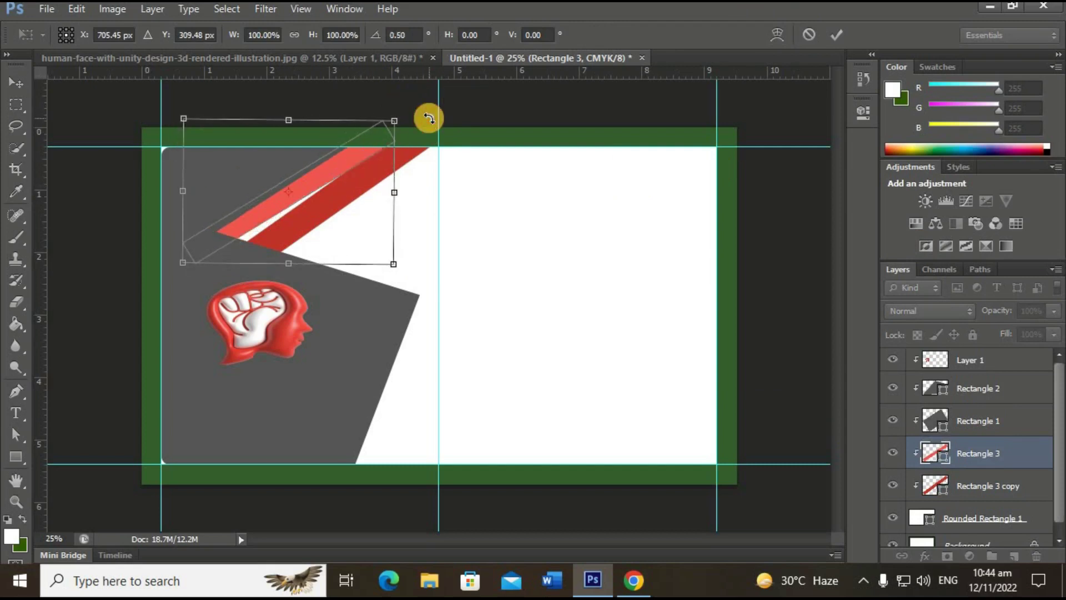
pyautogui.moveTo(187, 266); pyautogui.dragTo(189, 273)
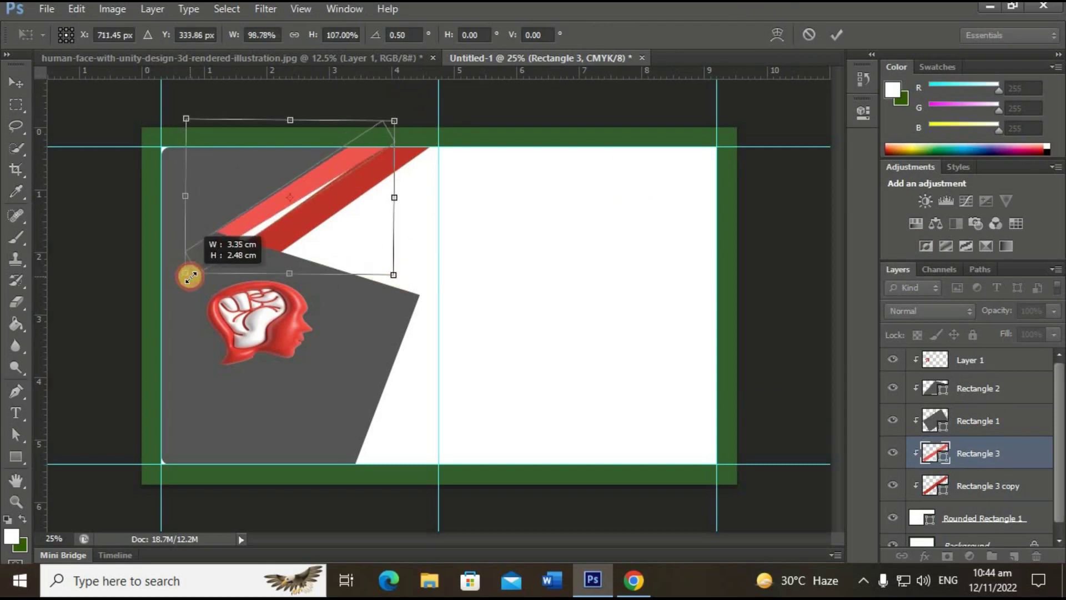
pyautogui.click(837, 39)
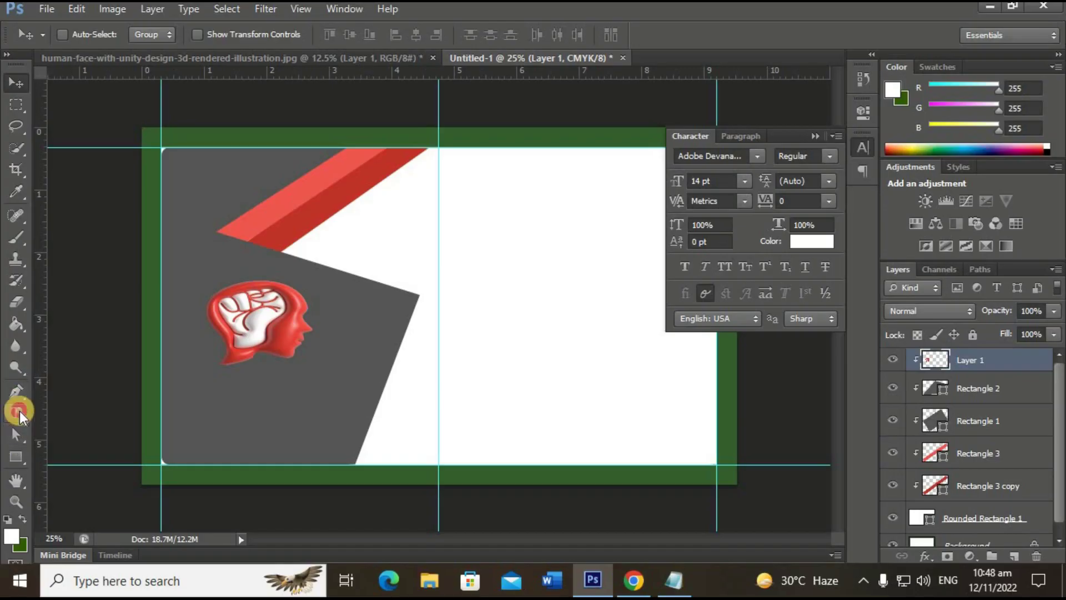
# - Type 'Graphic Decision' below the red head logo and select it
pyautogui.click(17, 412)
pyautogui.click(185, 383)
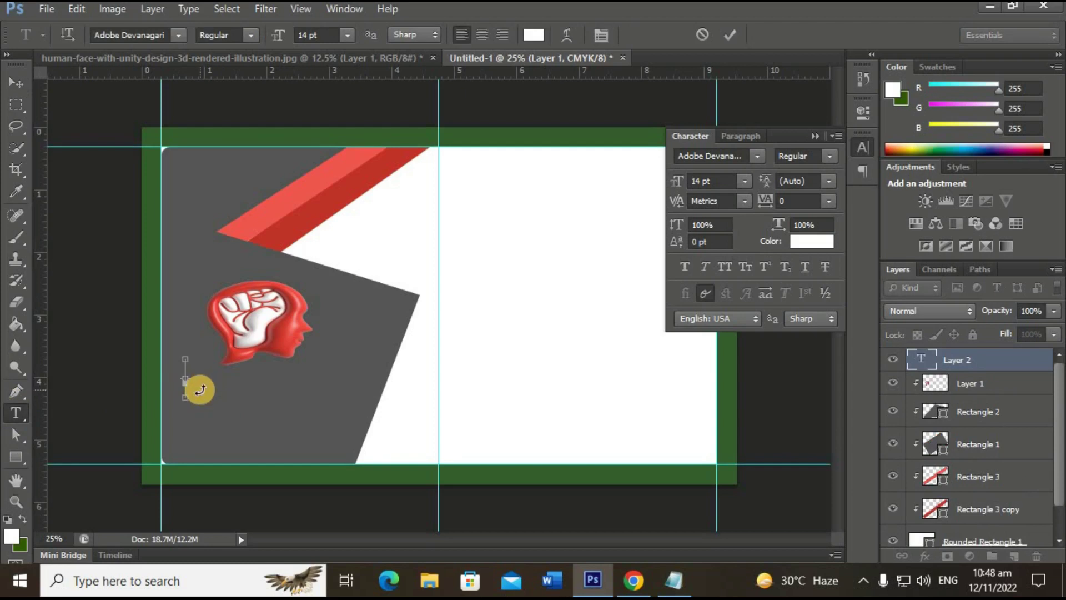
pyautogui.write('Graphic Decision')
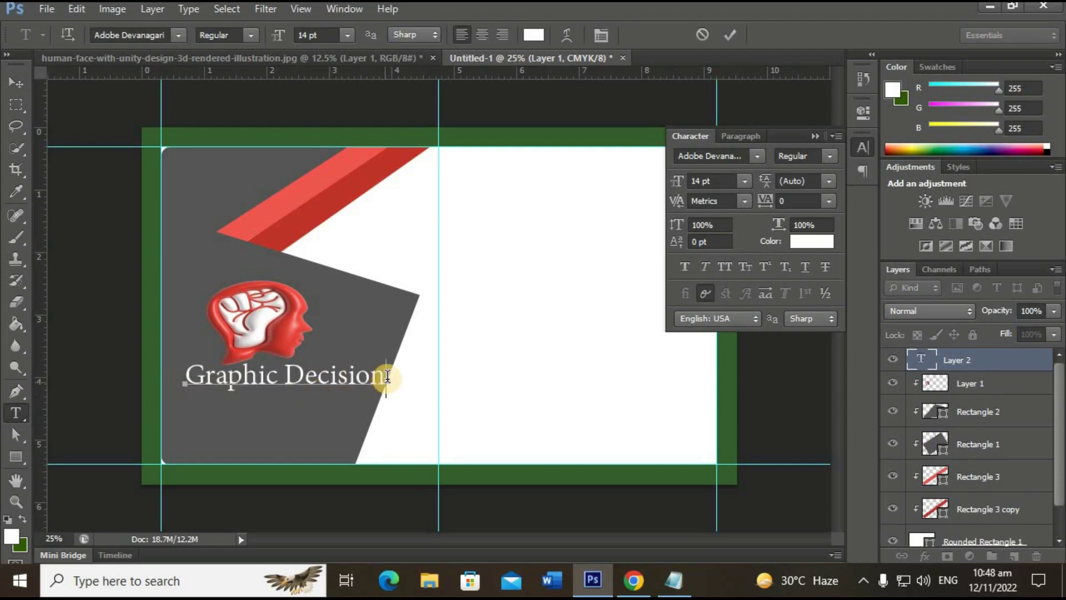
pyautogui.moveTo(387, 377); pyautogui.dragTo(131, 381)
# - Set the title to 18 pt Eras Demi ITC and commit it
pyautogui.click(755, 156)
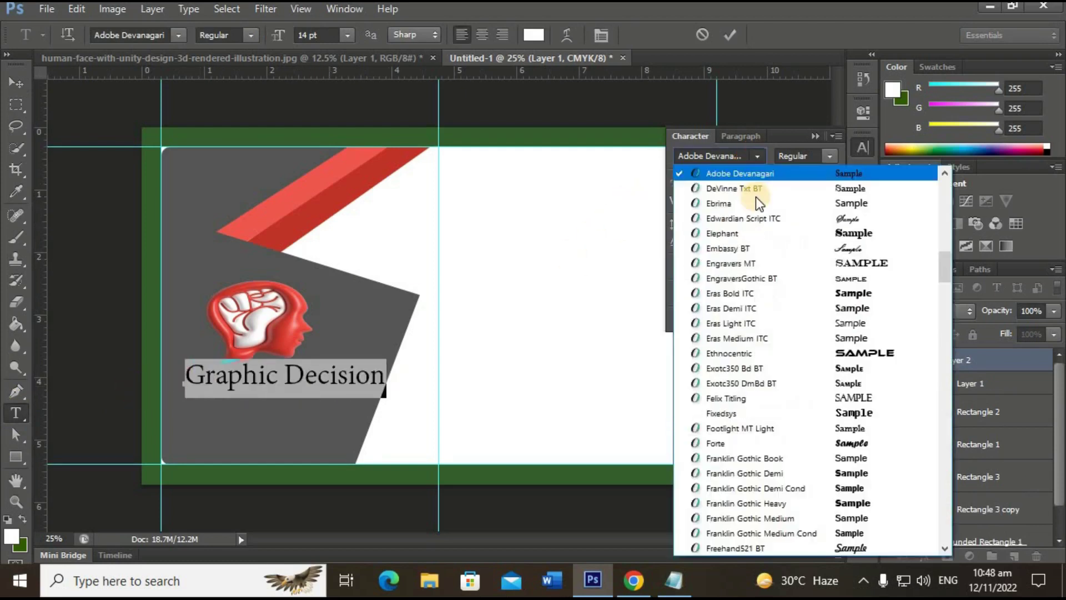
pyautogui.click(775, 172)
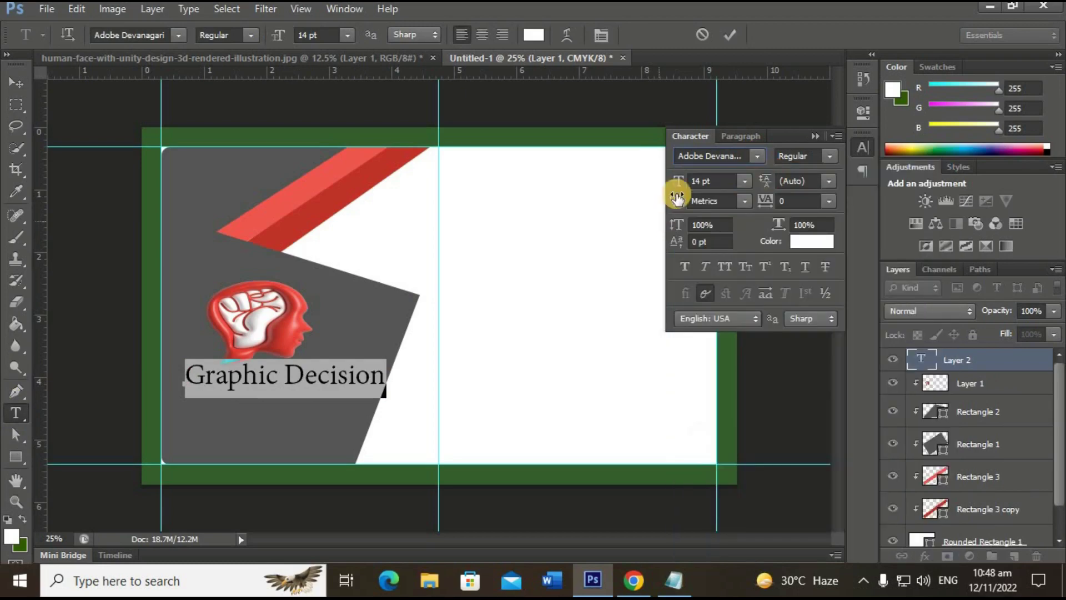
pyautogui.click(744, 181)
pyautogui.click(731, 350)
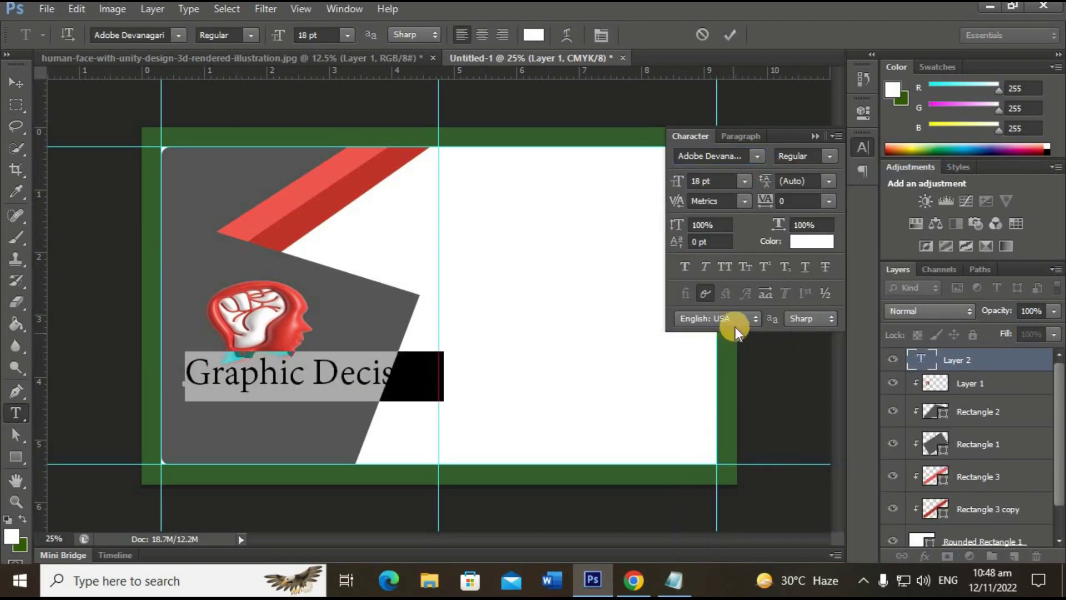
pyautogui.click(756, 156)
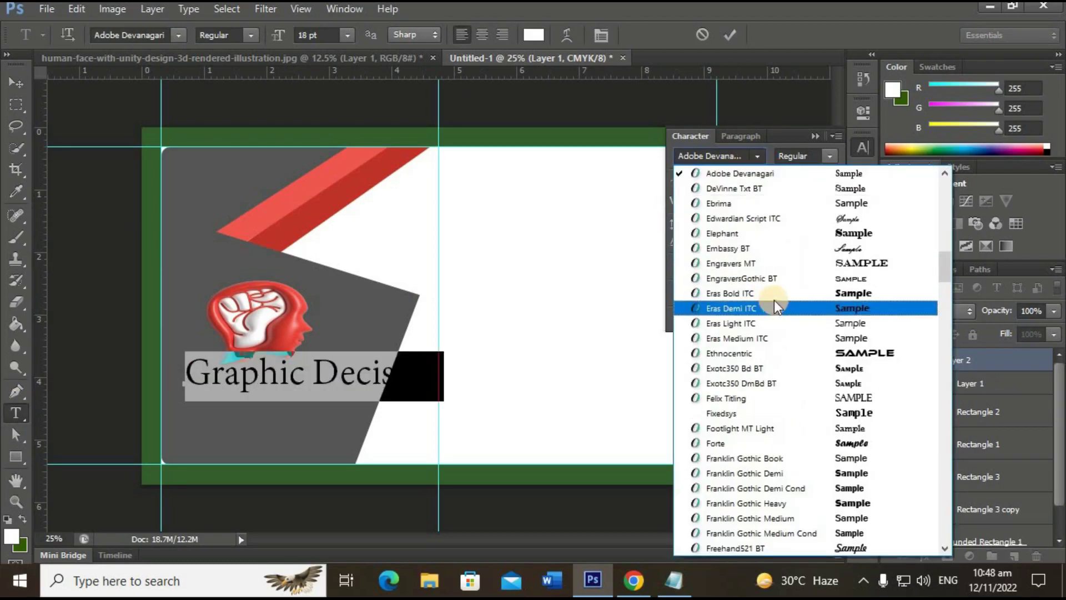
pyautogui.click(774, 300)
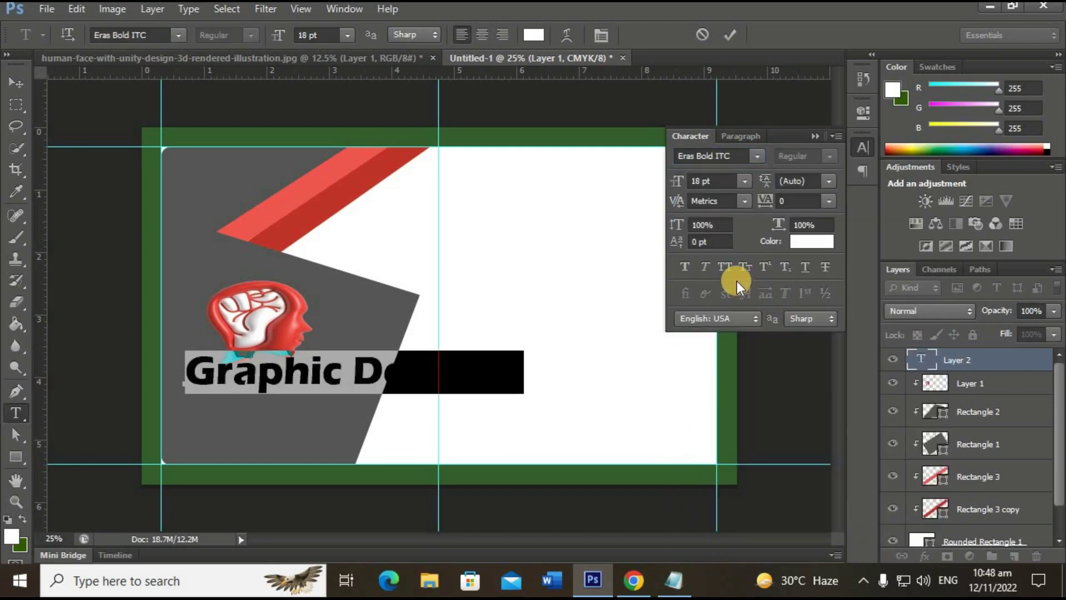
pyautogui.click(755, 159)
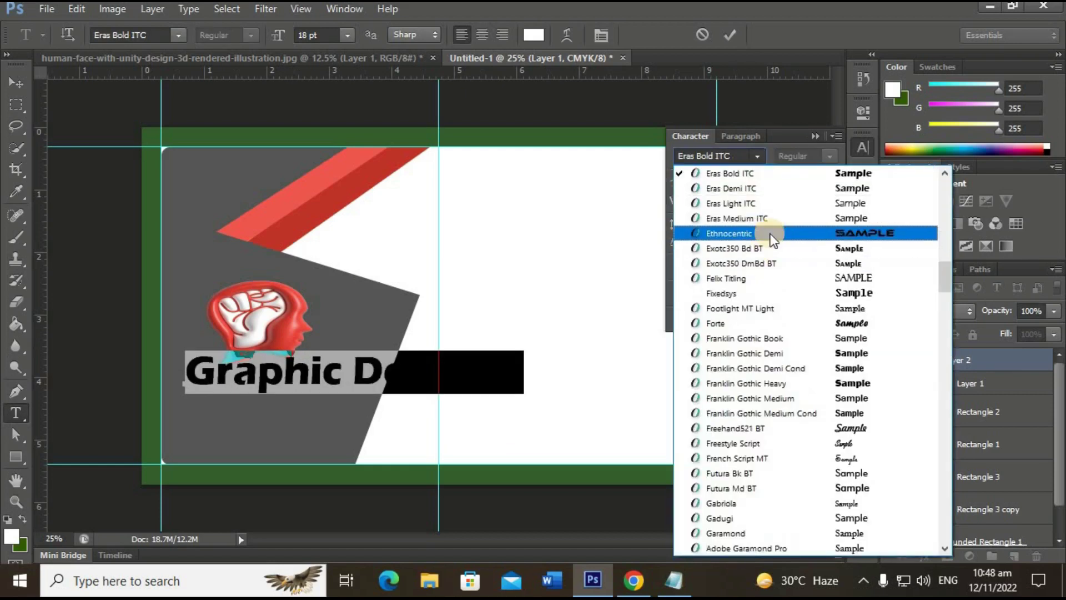
pyautogui.click(779, 188)
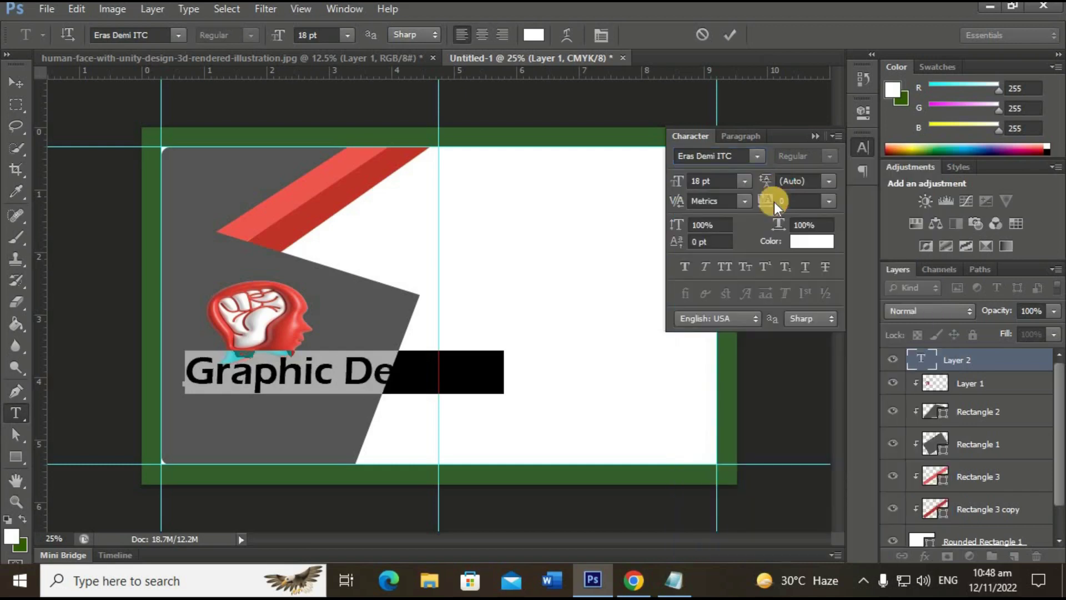
pyautogui.click(729, 35)
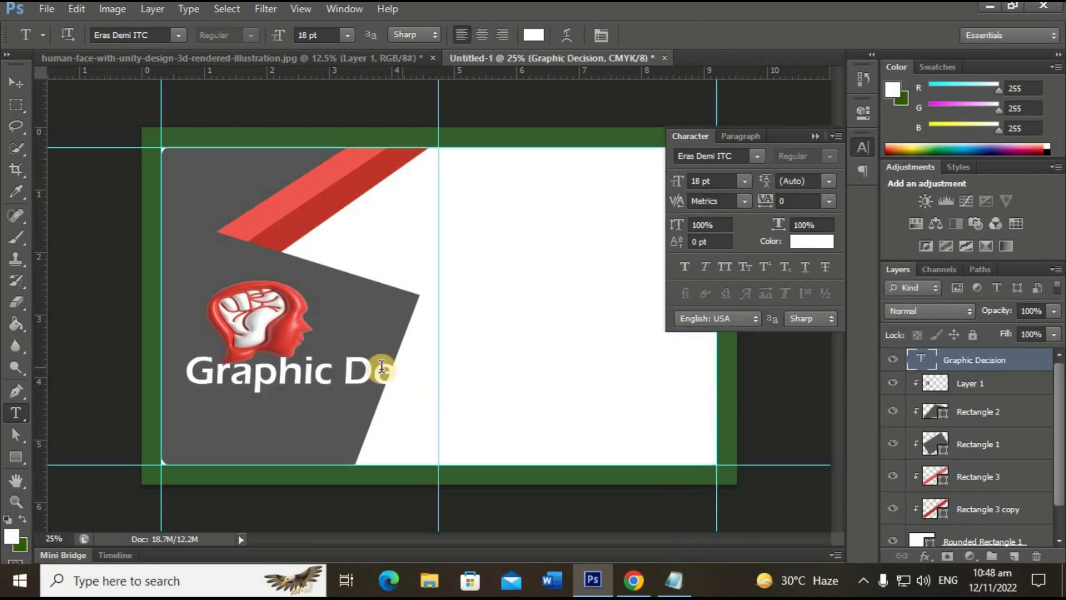
pyautogui.click(863, 147)
# - Scale the Graphic Decision title down and position it beneath the logo
pyautogui.hotkey('ctrl', 't')
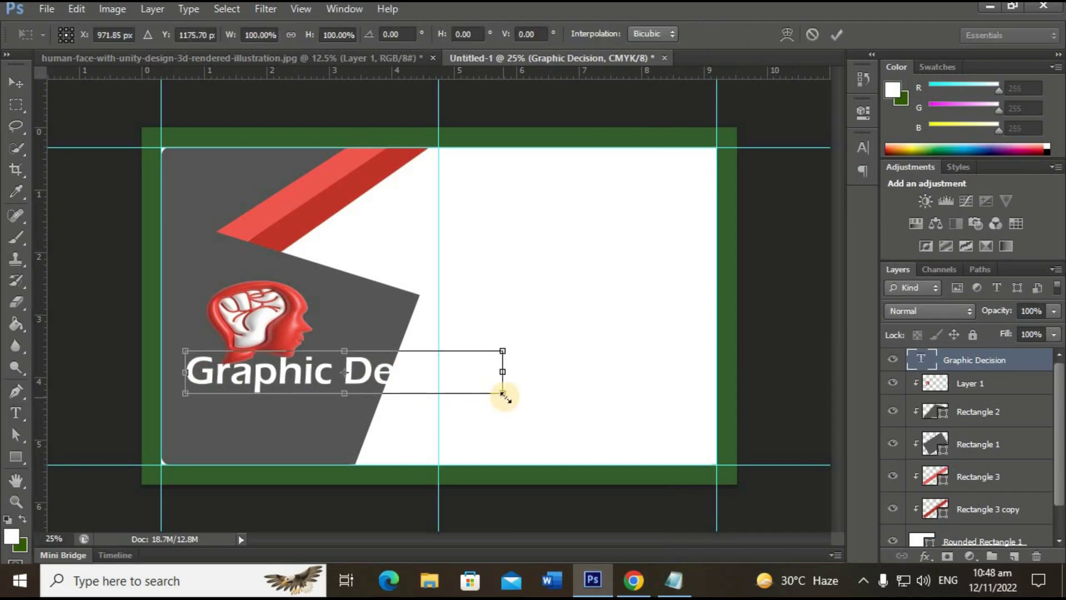
pyautogui.moveTo(501, 391); pyautogui.dragTo(360, 395)
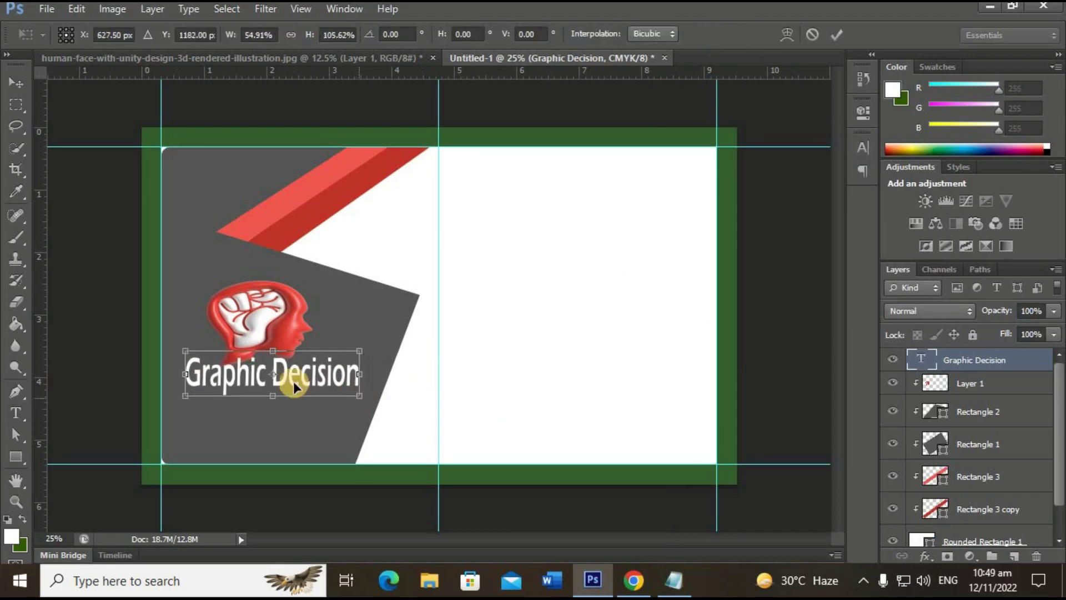
pyautogui.moveTo(288, 375); pyautogui.dragTo(299, 389)
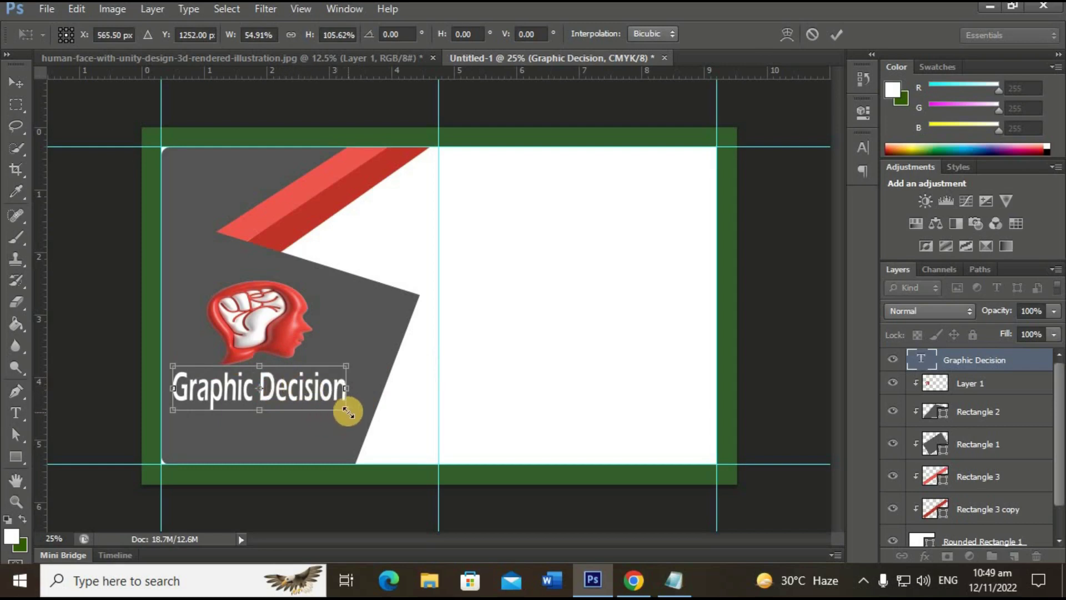
pyautogui.moveTo(346, 409); pyautogui.dragTo(337, 399)
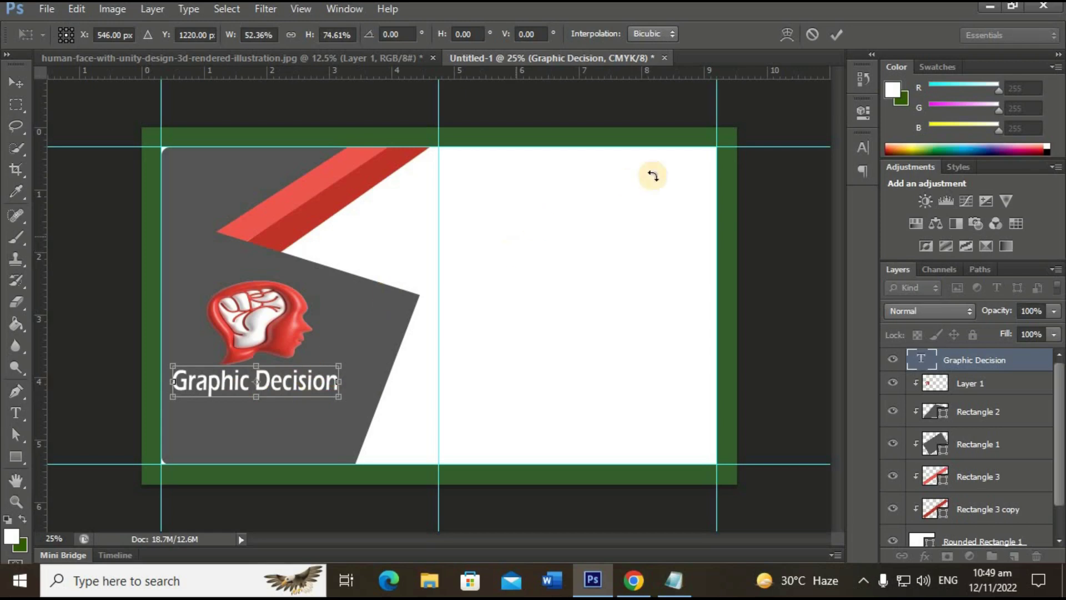
pyautogui.press('Down')
pyautogui.press('Down')
pyautogui.press('Down')
pyautogui.press('Right')
pyautogui.press('Right')
pyautogui.press('Right')
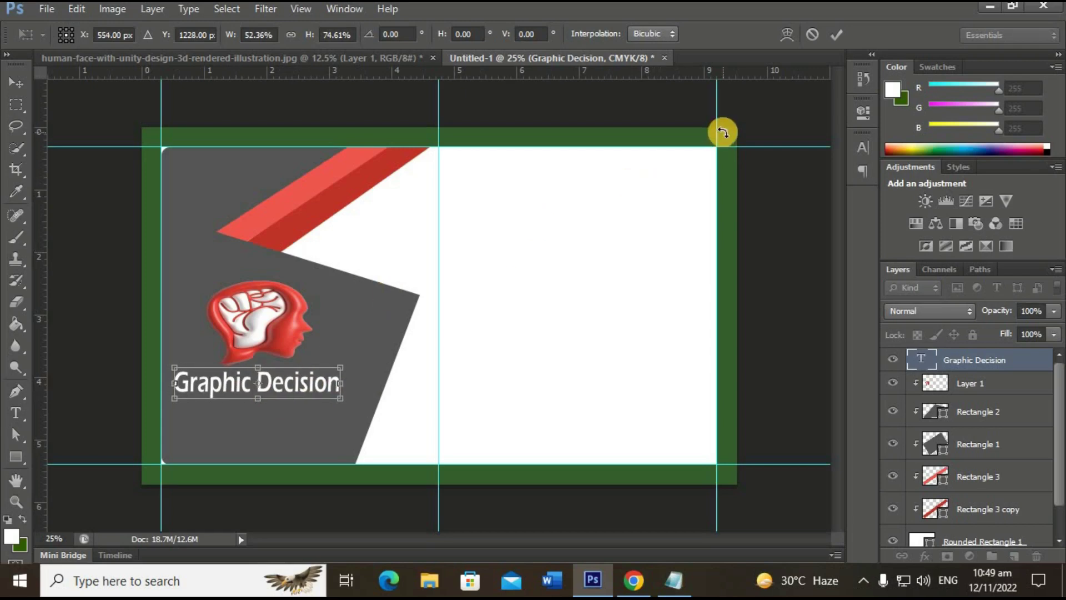
pyautogui.press('Down')
pyautogui.press('Down')
pyautogui.press('Down')
pyautogui.click(834, 36)
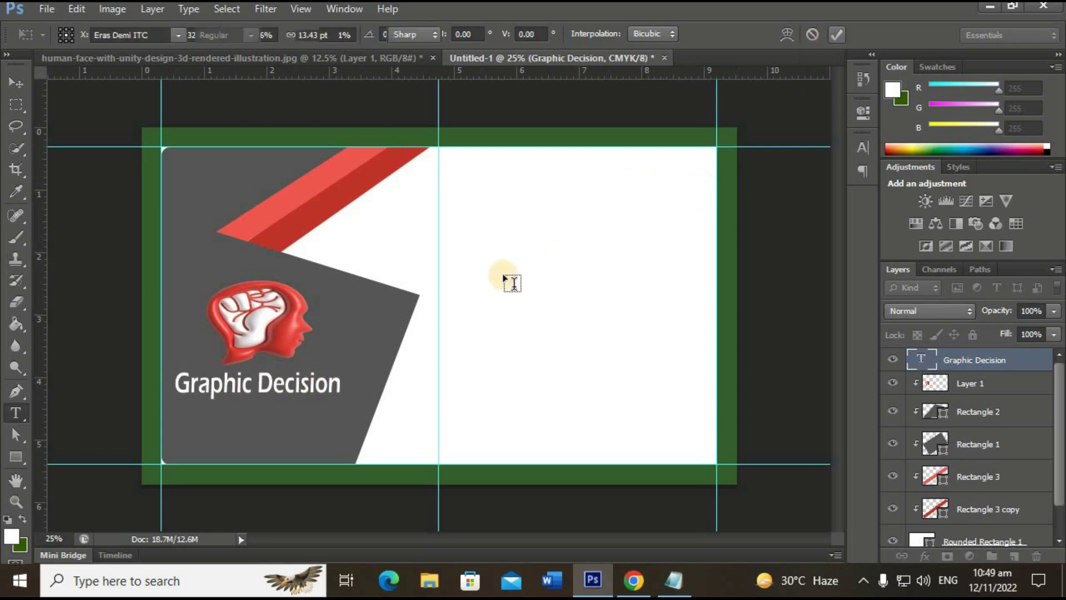
# - Nudge the title and the head logo slightly to the right
pyautogui.click(17, 79)
pyautogui.hotkey('shift', 'Right')
pyautogui.hotkey('shift', 'Right')
pyautogui.hotkey('shift', 'Right')
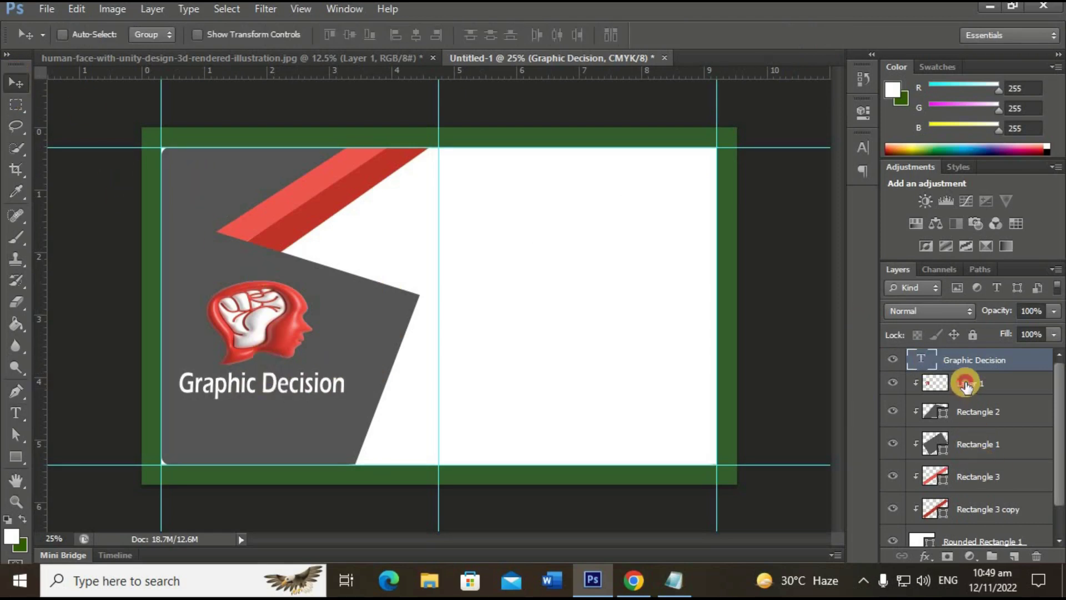
pyautogui.click(966, 385)
pyautogui.hotkey('shift', 'Right')
pyautogui.hotkey('shift', 'Right')
pyautogui.hotkey('shift', 'Right')
pyautogui.hotkey('shift', 'Right')
pyautogui.hotkey('shift', 'Right')
pyautogui.hotkey('shift', 'Right')
pyautogui.hotkey('shift', 'Right')
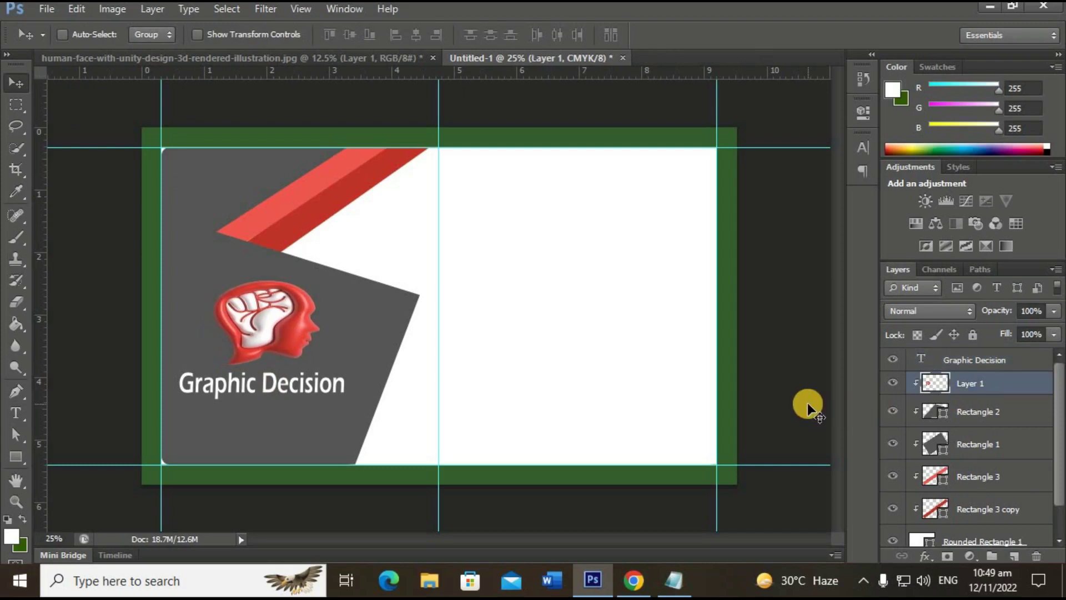
pyautogui.hotkey('shift', 'Right')
pyautogui.hotkey('shift', 'Right')
pyautogui.hotkey('shift', 'Right')
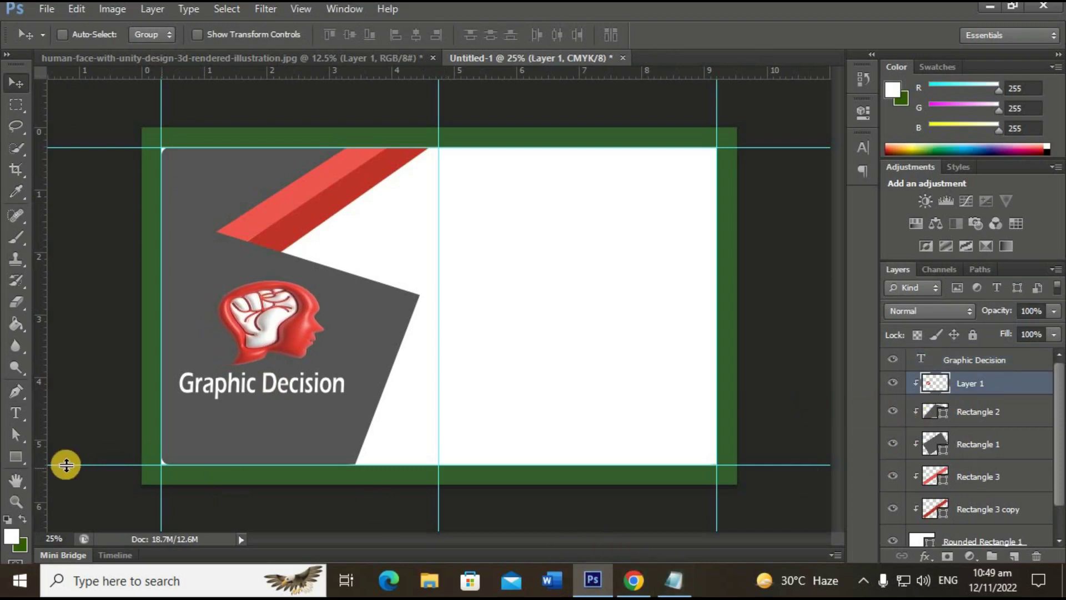
# - Copy 'Keep learning' from the card notes and start a text layer below the title
pyautogui.click(15, 413)
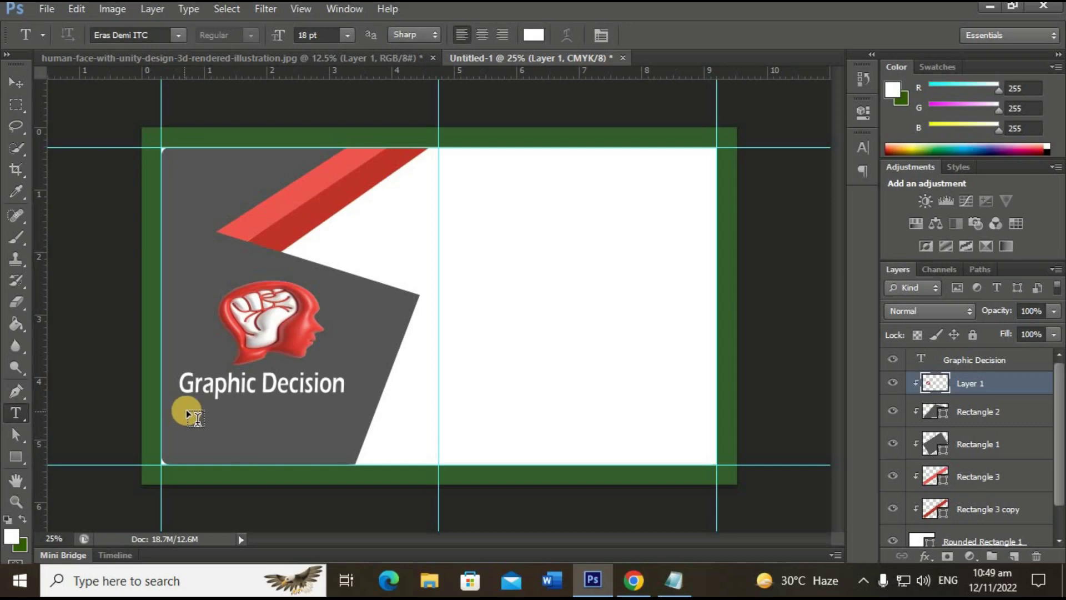
pyautogui.click(673, 580)
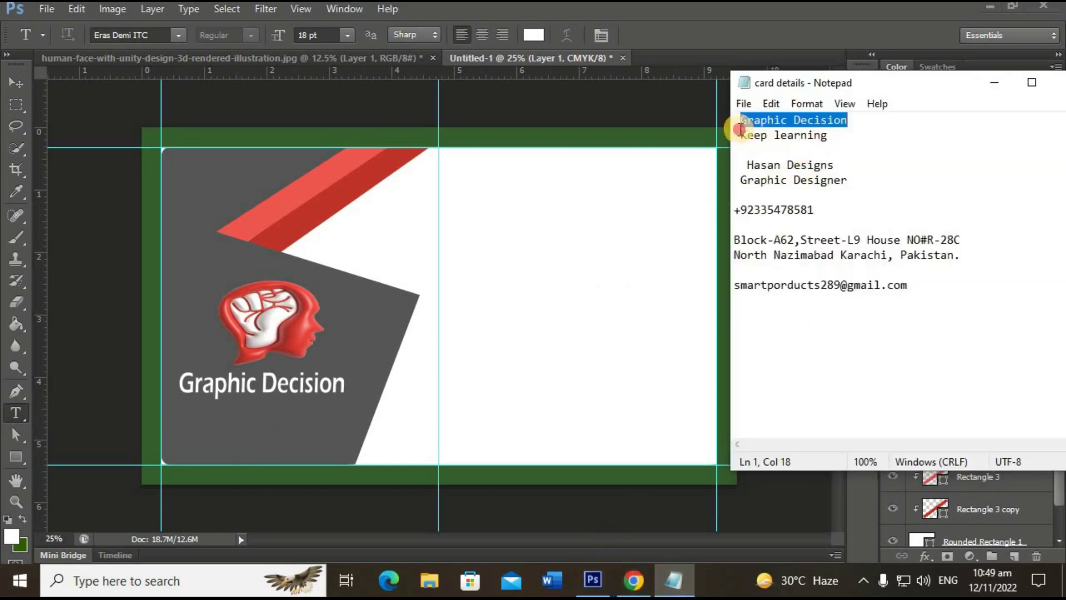
pyautogui.moveTo(740, 135); pyautogui.dragTo(828, 135)
pyautogui.rightClick(811, 139)
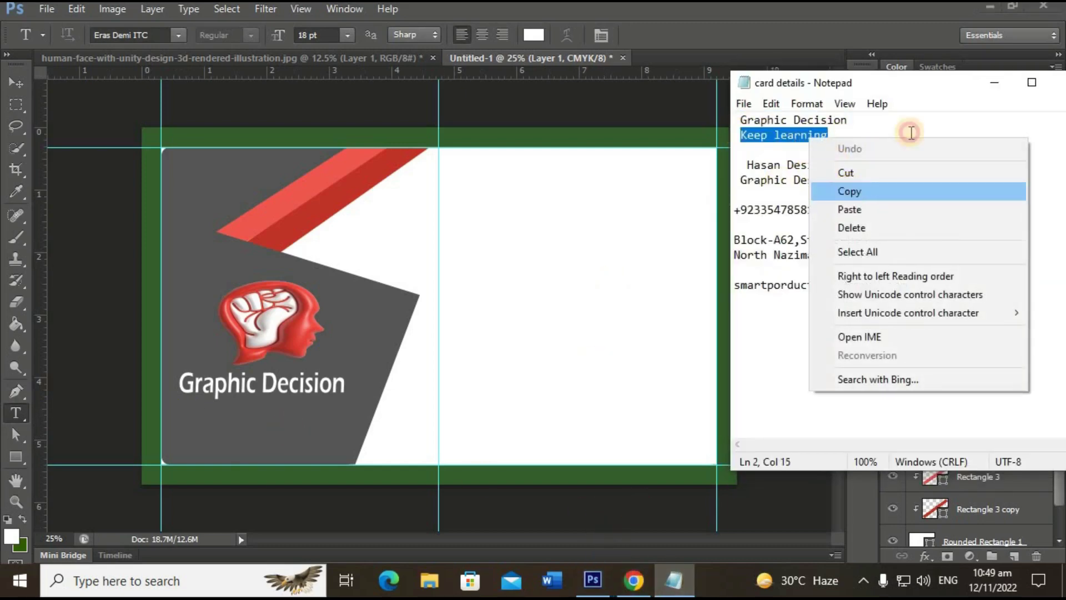
pyautogui.click(849, 191)
pyautogui.click(994, 82)
pyautogui.click(187, 405)
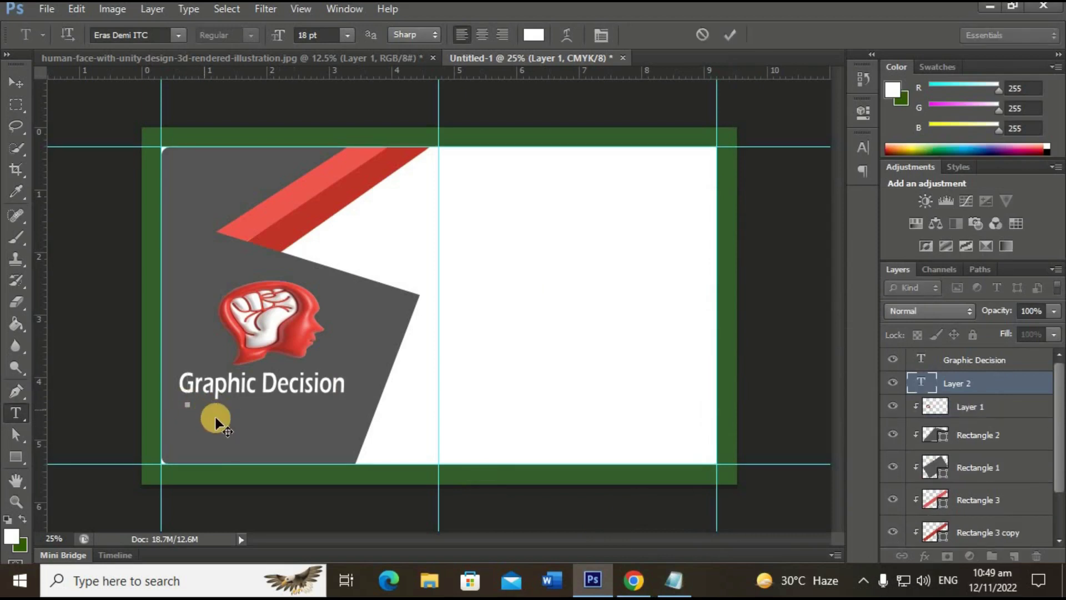
# - Paste 'Keep learning' as the tagline and set it to 8 pt
pyautogui.hotkey('ctrl', 'v')
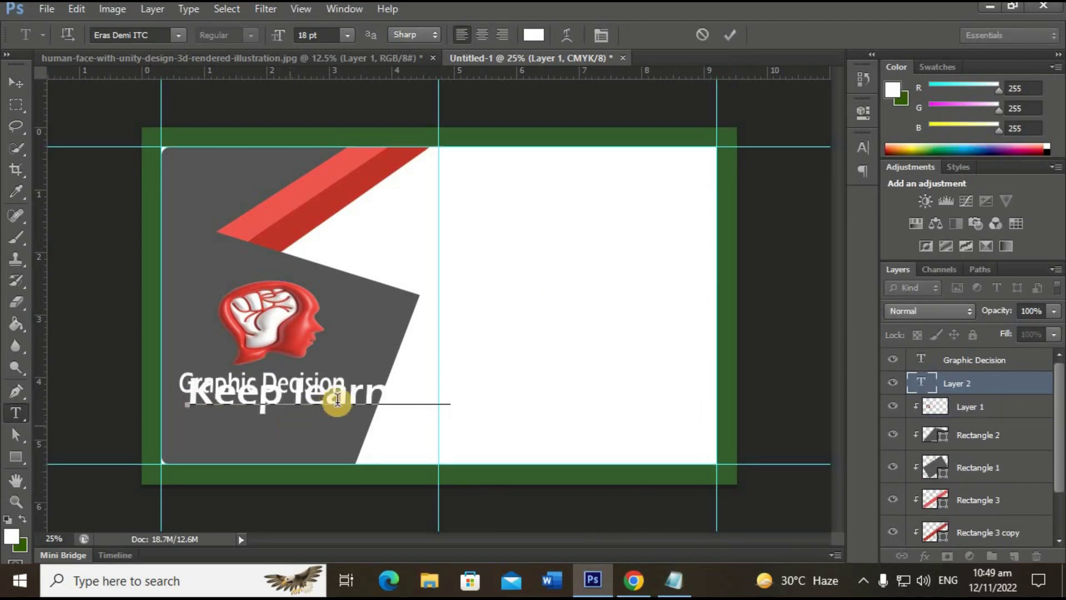
pyautogui.moveTo(189, 389); pyautogui.dragTo(517, 383)
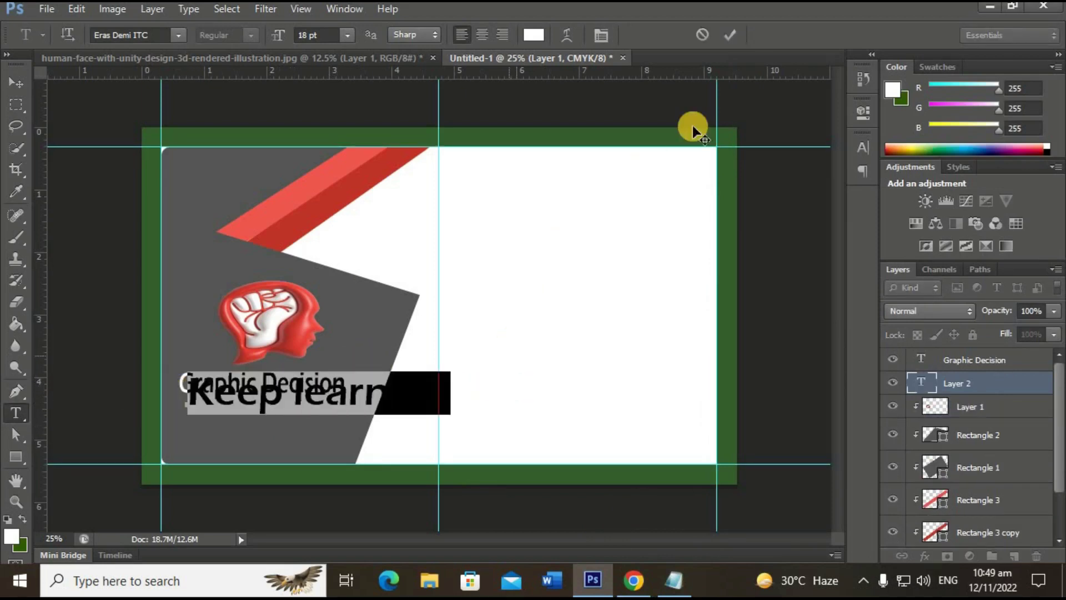
pyautogui.click(864, 148)
pyautogui.click(745, 180)
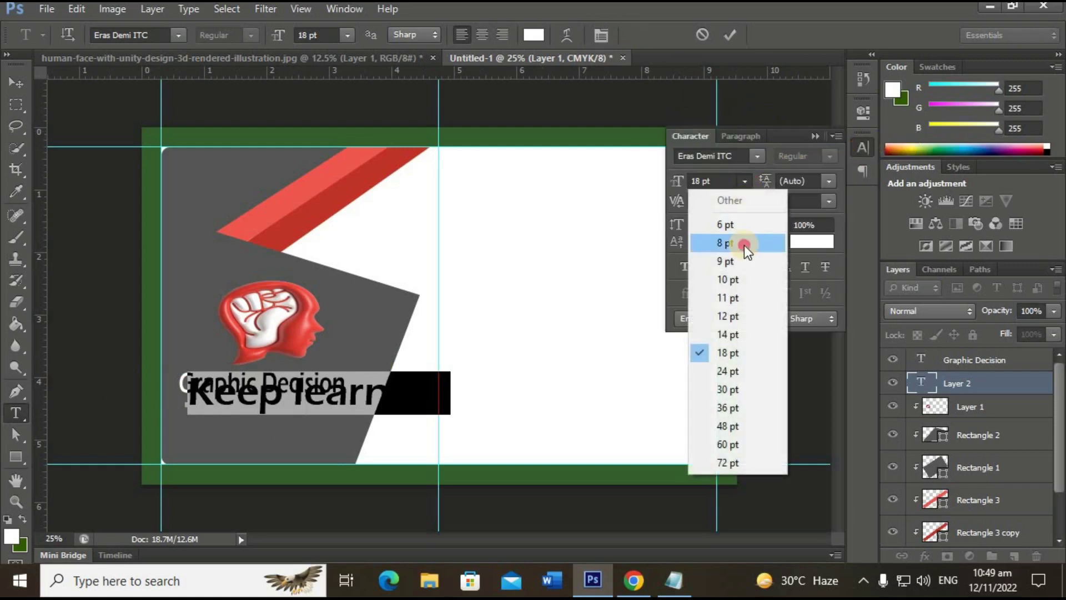
pyautogui.click(744, 245)
# - Change the tagline font to Centaur and commit the text
pyautogui.click(756, 156)
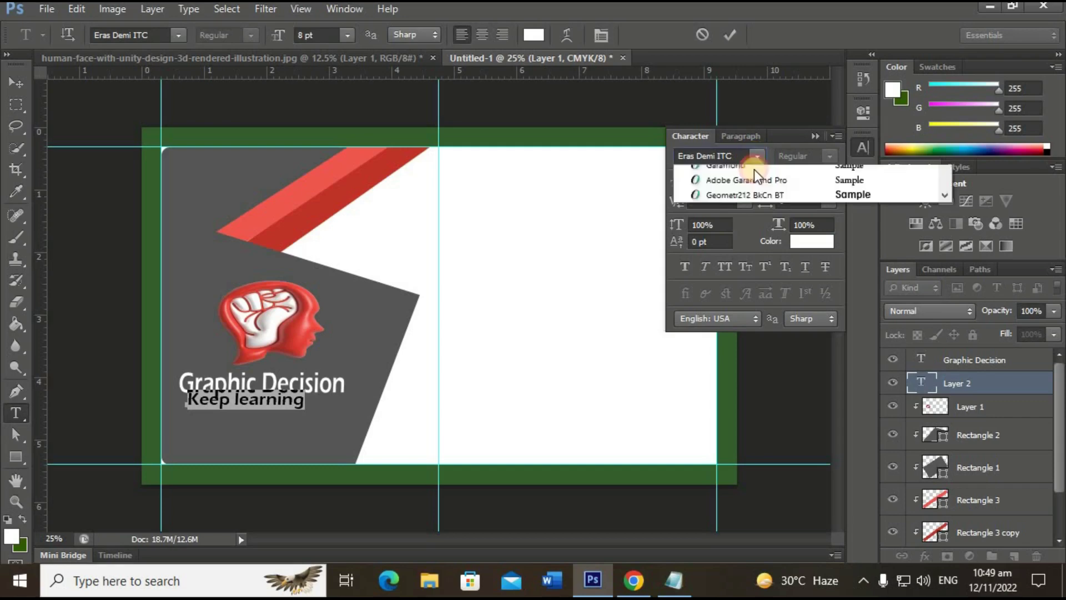
pyautogui.scroll(1, 782, 276)
pyautogui.scroll(6, 782, 276)
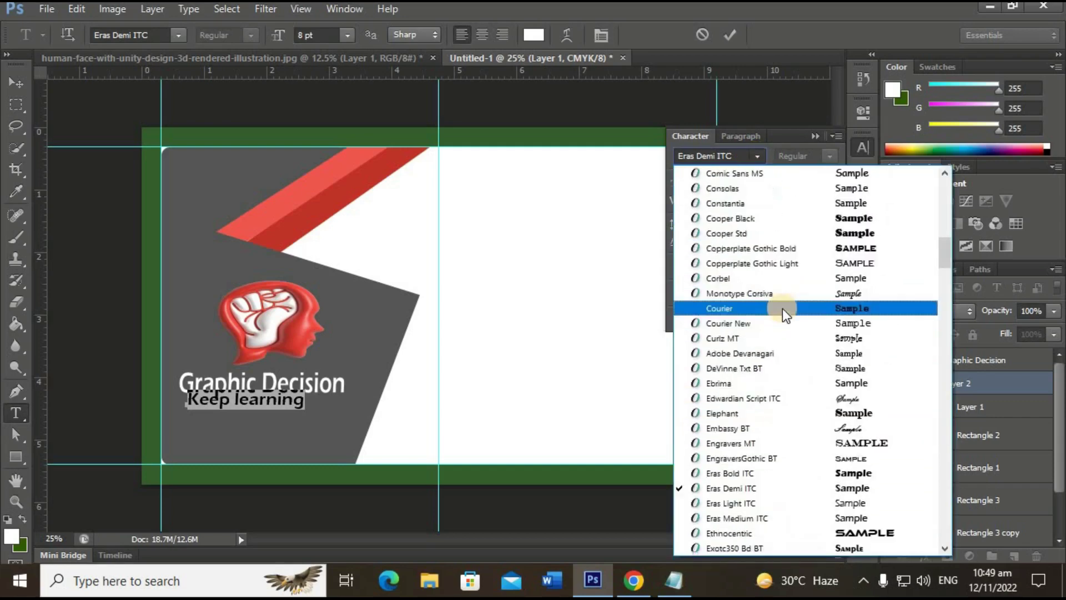
pyautogui.scroll(2, 782, 308)
pyautogui.scroll(1, 784, 334)
pyautogui.scroll(2, 772, 334)
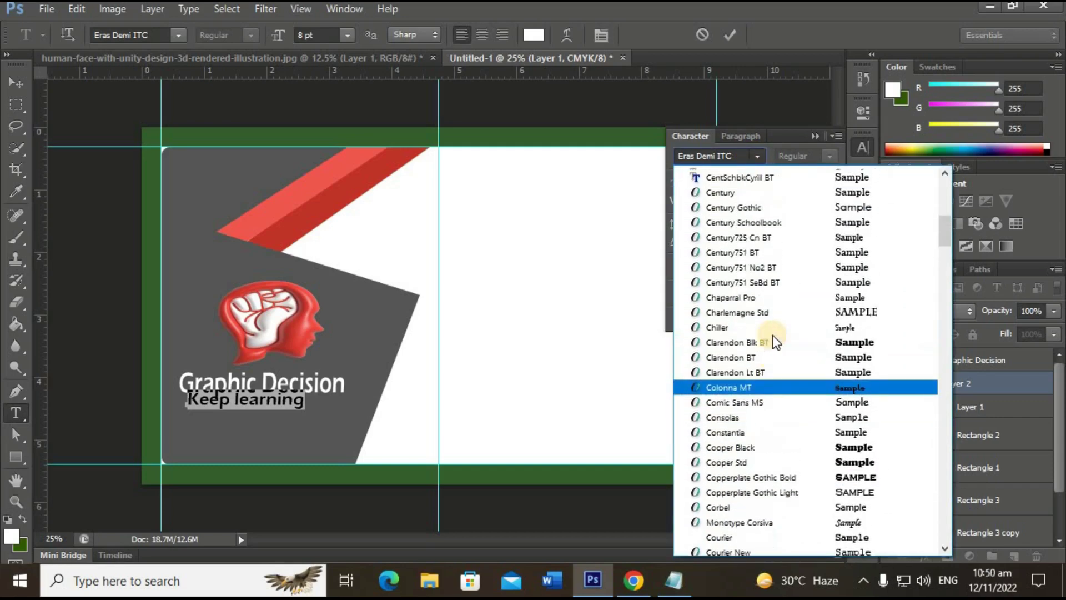
pyautogui.scroll(1, 777, 305)
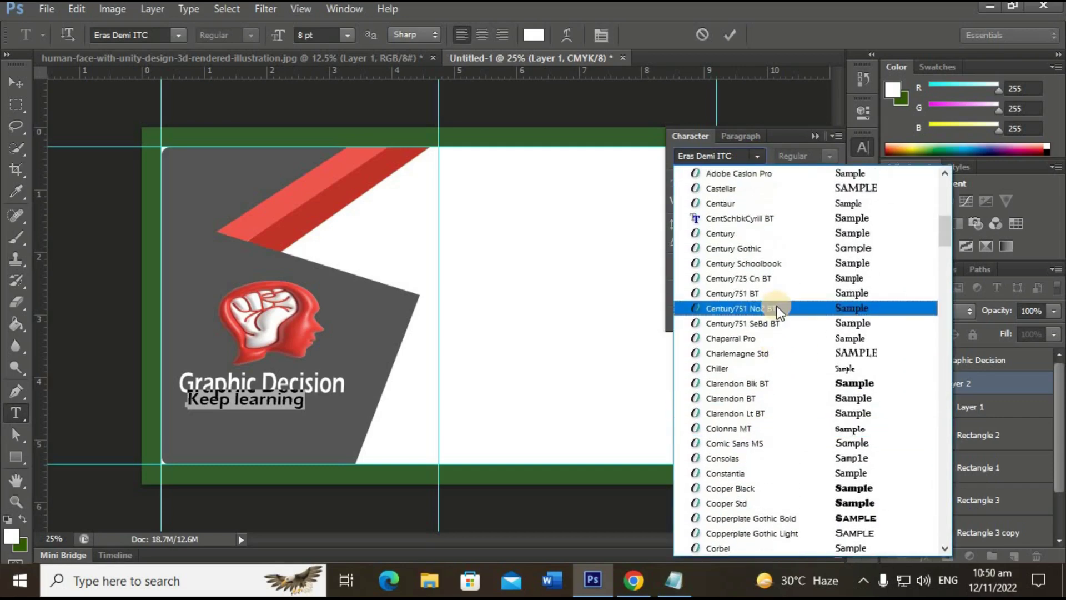
pyautogui.click(805, 204)
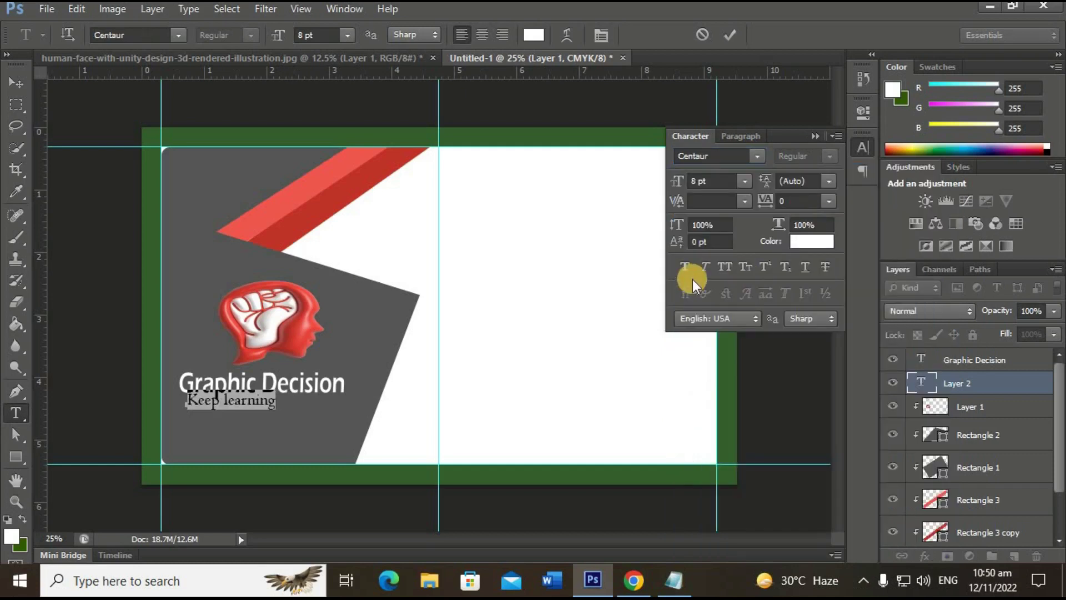
pyautogui.click(736, 35)
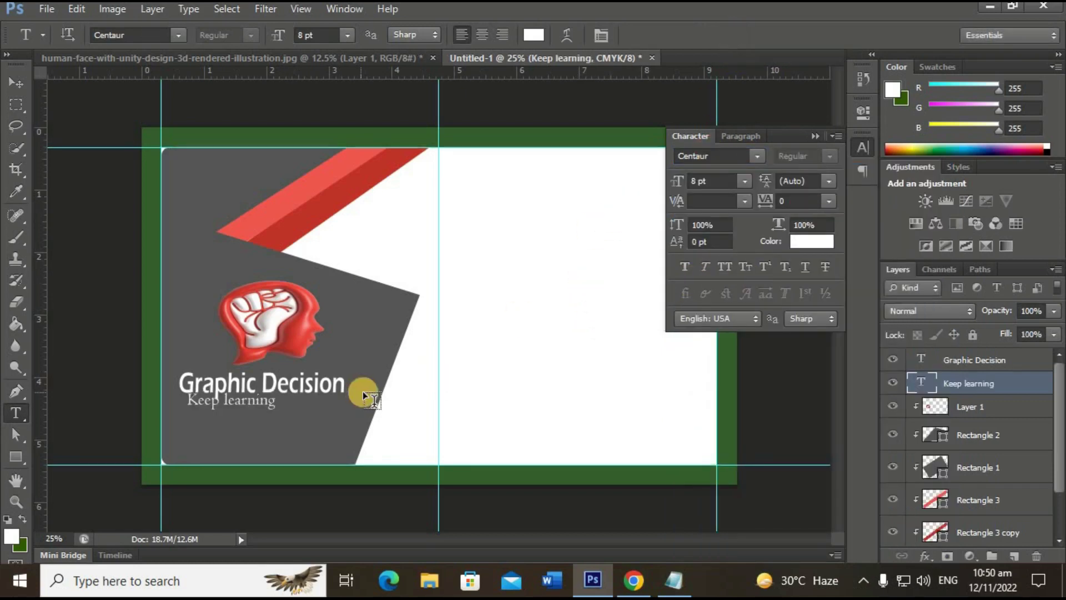
pyautogui.click(863, 147)
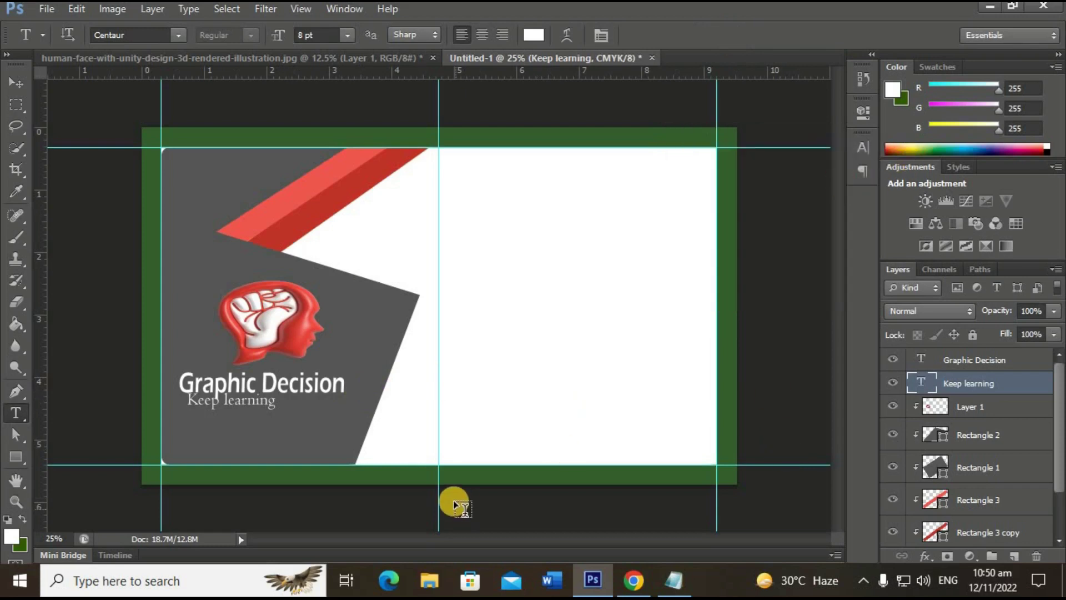
# - Drag and shift-nudge the 'Keep learning' tagline until centred under the Graphic Decision title
pyautogui.click(15, 82)
pyautogui.moveTo(72, 203); pyautogui.dragTo(81, 213)
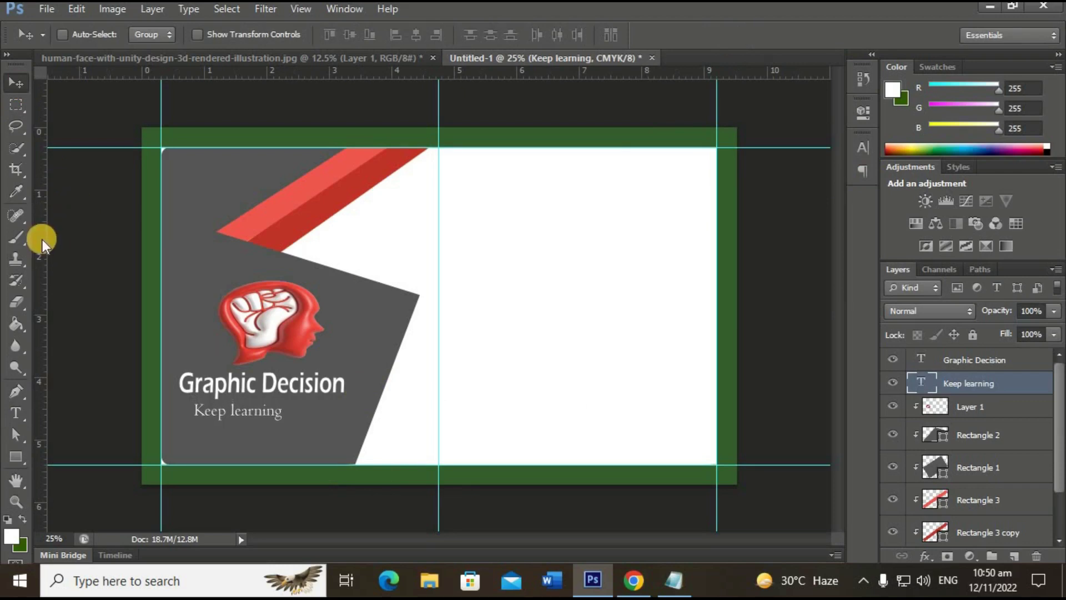
pyautogui.hotkey('shift', 'Down')
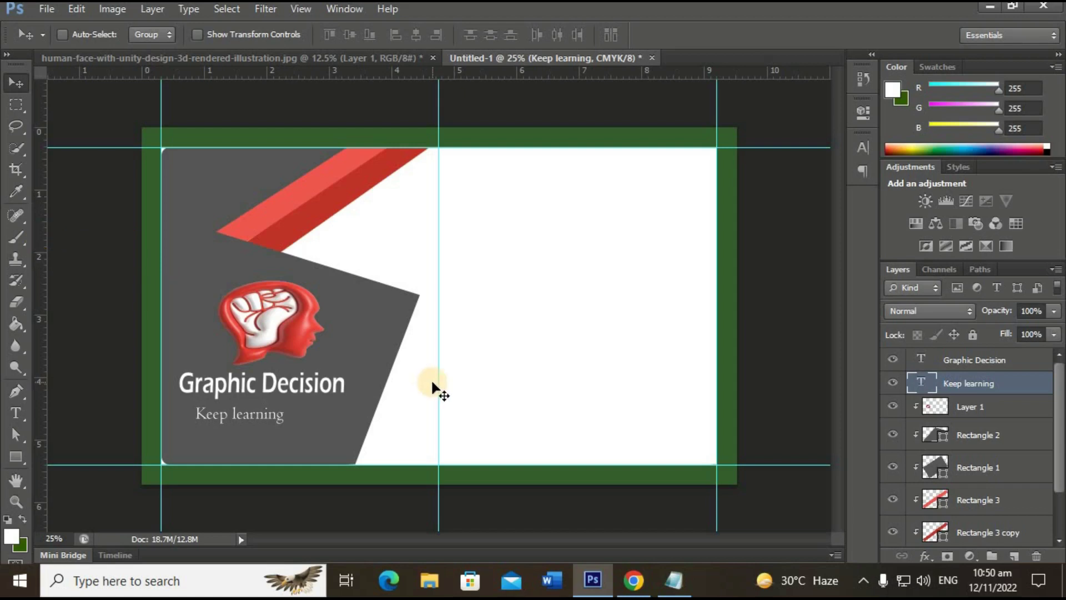
pyautogui.hotkey('shift', 'Right')
pyautogui.hotkey('shift', 'Right')
pyautogui.hotkey('shift', 'Right')
pyautogui.hotkey('shift', 'Right')
pyautogui.hotkey('shift', 'Right')
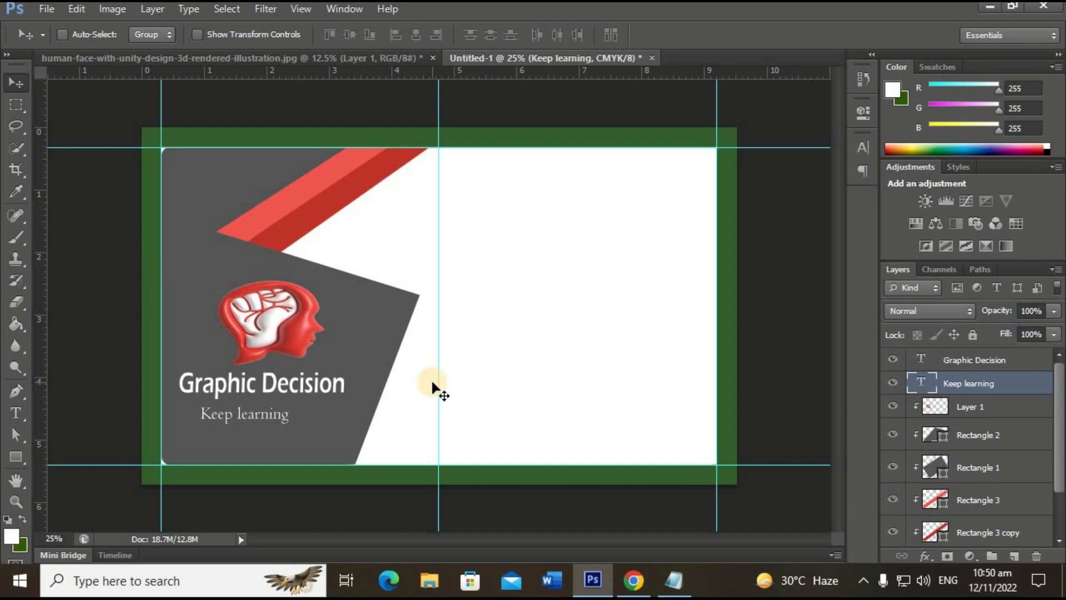
pyautogui.hotkey('shift', 'Right')
pyautogui.hotkey('shift', 'Right')
pyautogui.hotkey('shift', 'Right')
pyautogui.hotkey('shift', 'Right')
pyautogui.hotkey('shift', 'Right')
pyautogui.hotkey('shift', 'Right')
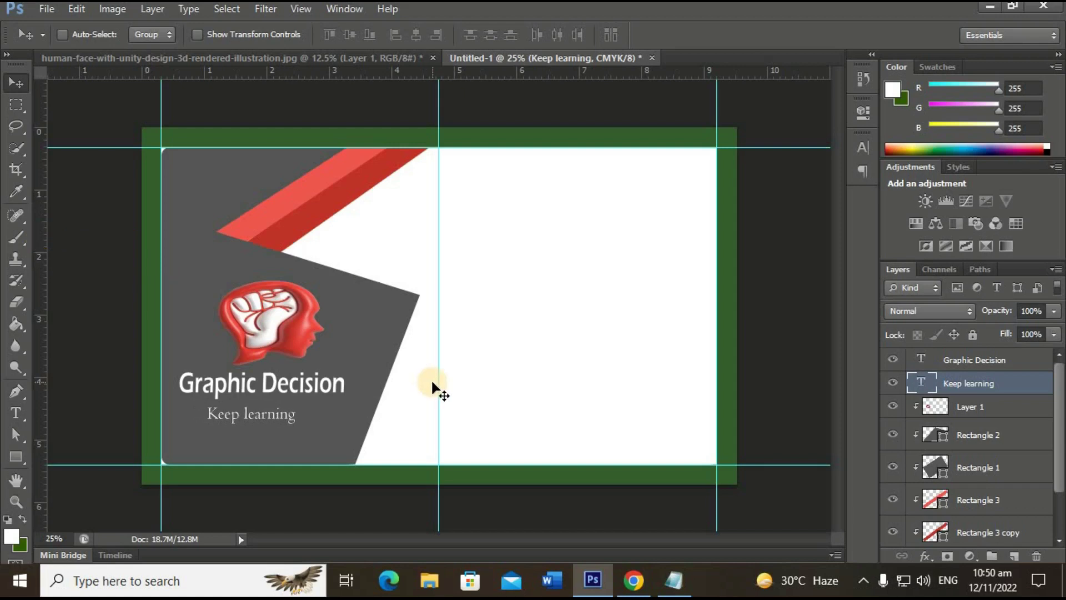
pyautogui.hotkey('shift', 'Right')
pyautogui.hotkey('shift', 'Right')
pyautogui.hotkey('shift', 'Up')
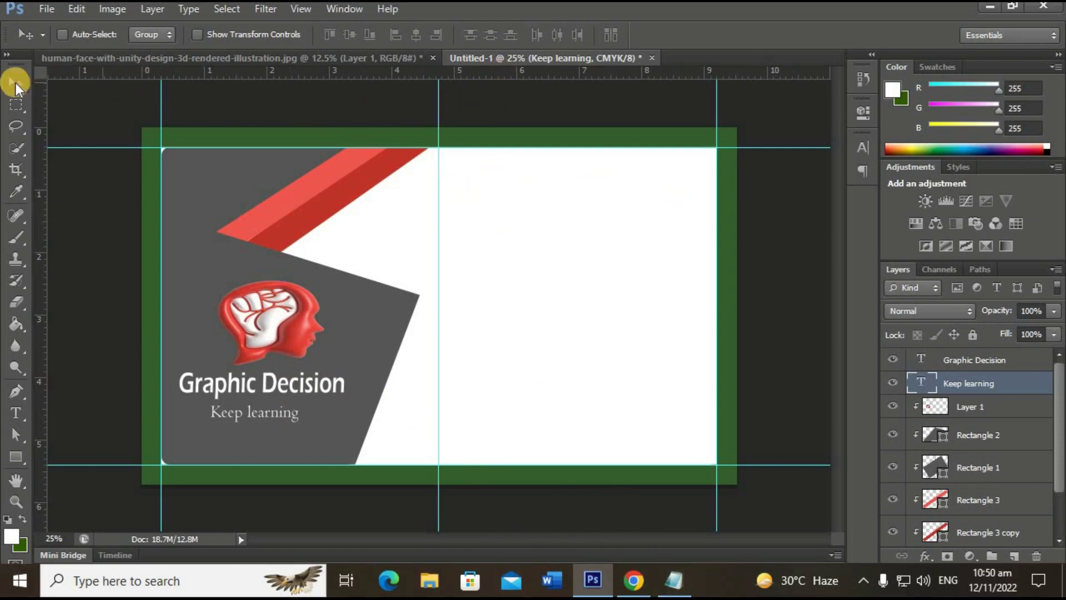
# - Add horizontal guides near the card's top and bottom, upper one at 1.21 cm
pyautogui.moveTo(567, 77); pyautogui.dragTo(602, 198)
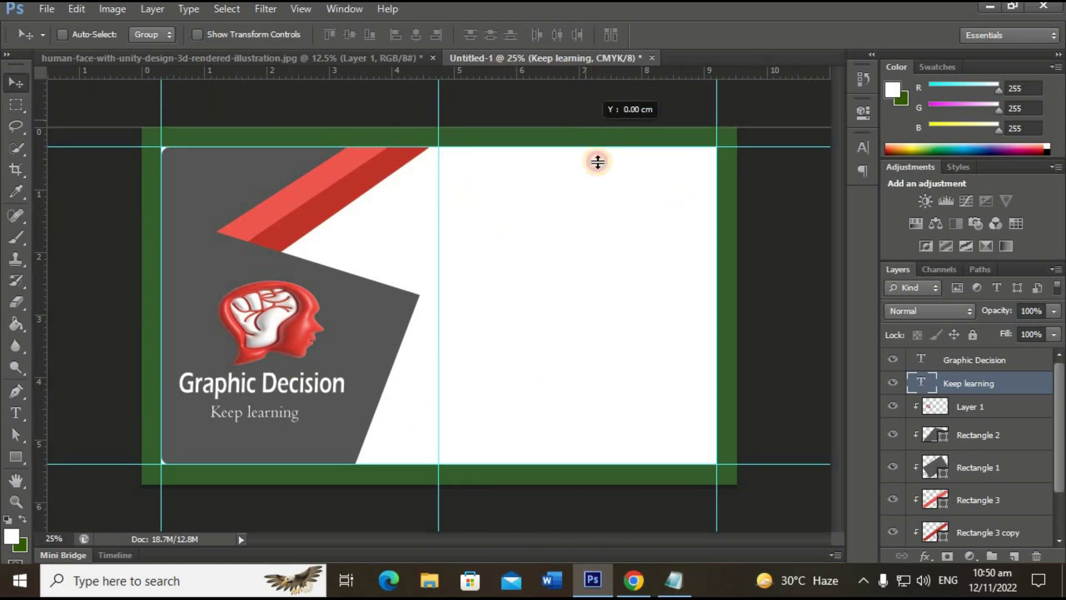
pyautogui.moveTo(576, 82); pyautogui.dragTo(601, 432)
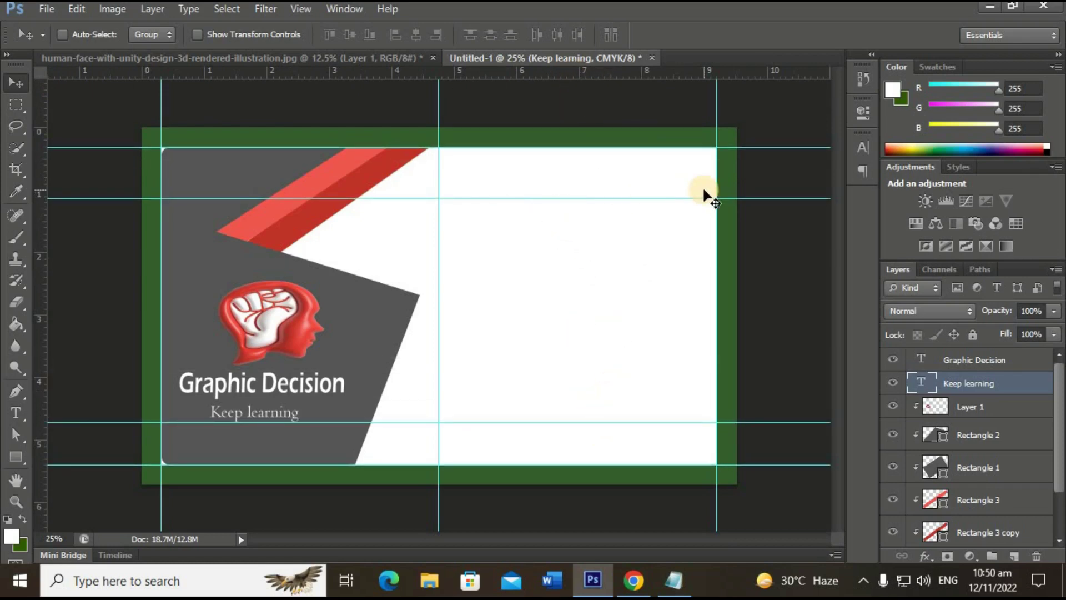
pyautogui.moveTo(615, 198); pyautogui.dragTo(615, 204)
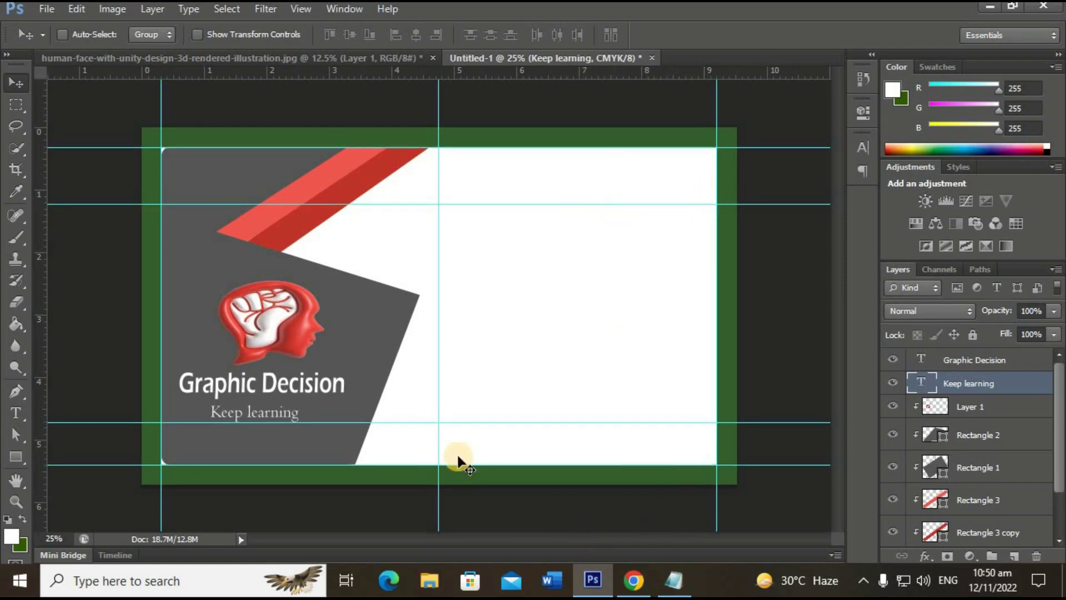
# - Copy the name line from the card details notes
pyautogui.click(15, 413)
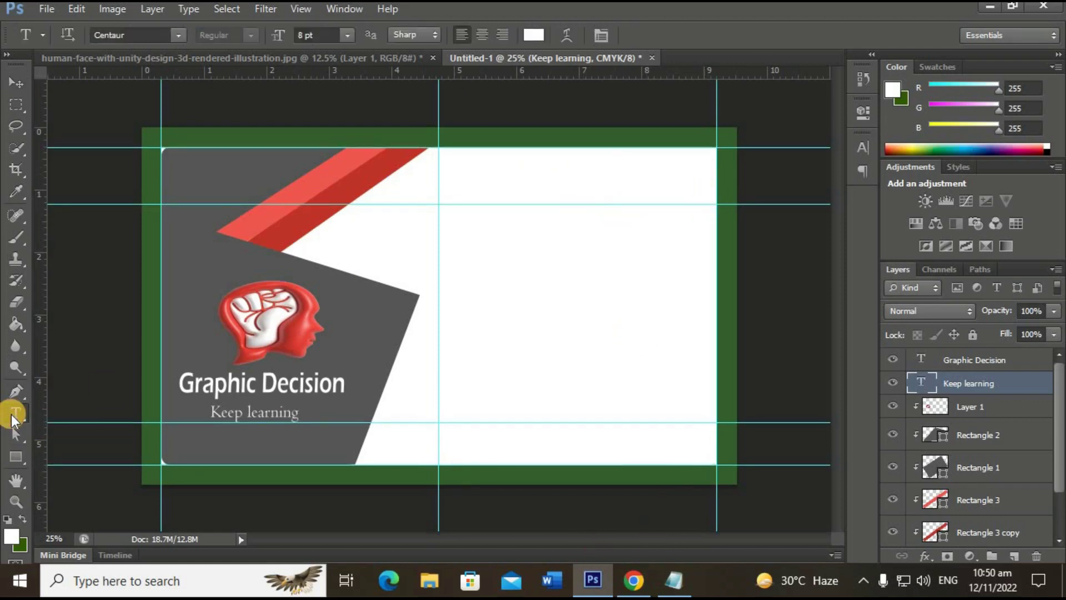
pyautogui.click(674, 580)
pyautogui.moveTo(744, 165); pyautogui.dragTo(836, 161)
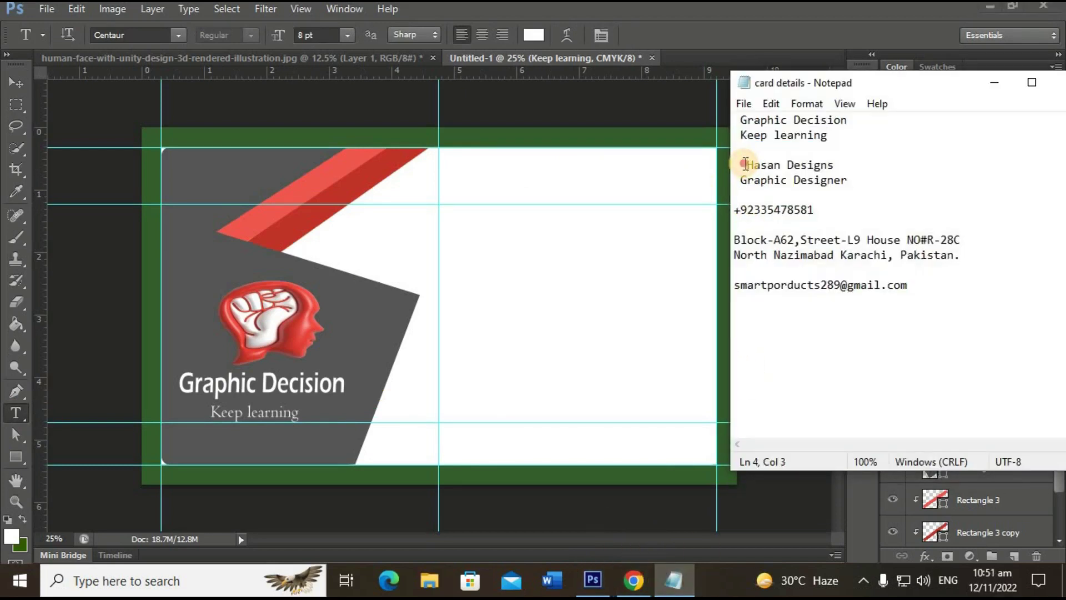
pyautogui.rightClick(824, 161)
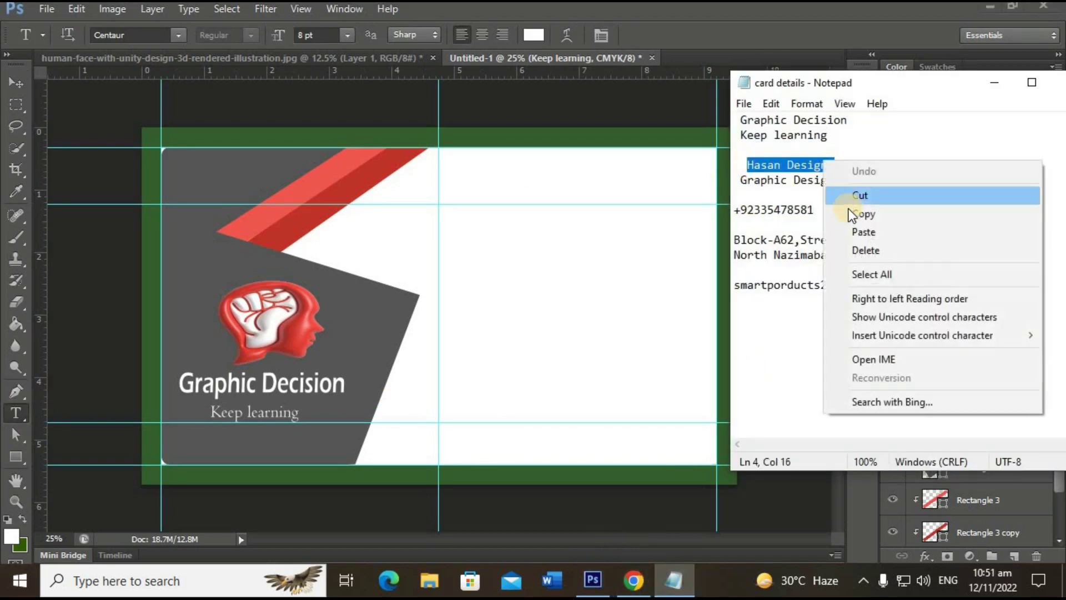
pyautogui.click(848, 210)
pyautogui.click(697, 238)
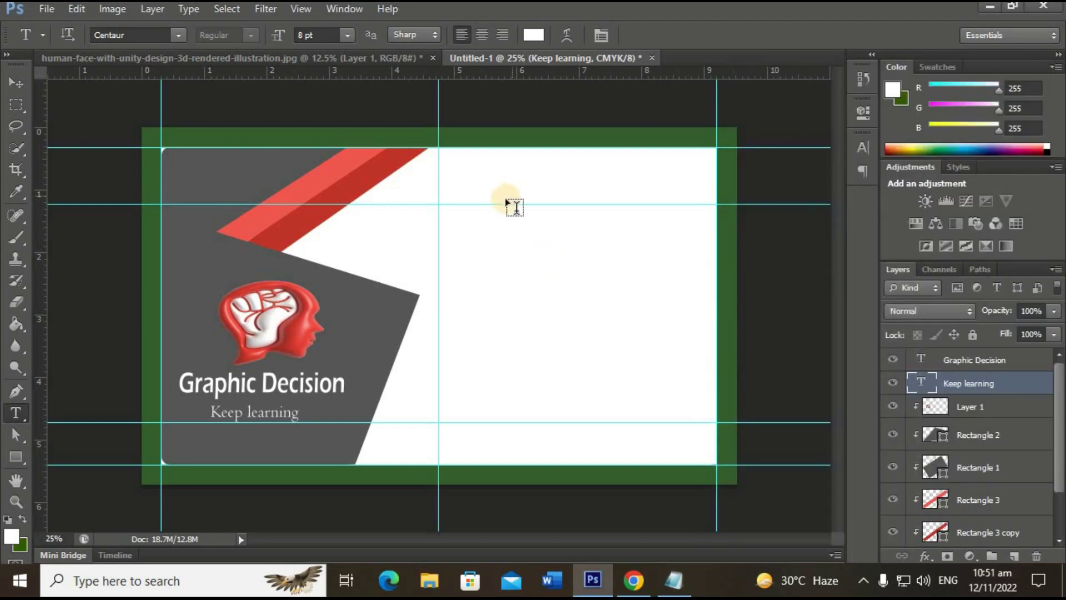
# - Paste the copied name near the top of the white area and make it black
pyautogui.click(499, 179)
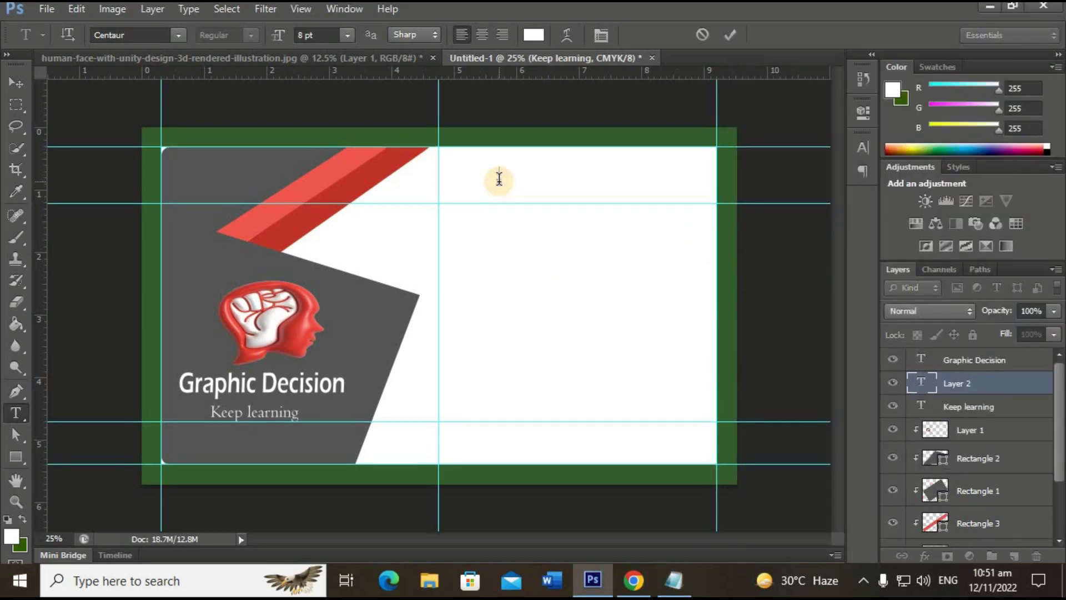
pyautogui.hotkey('ctrl', 'v')
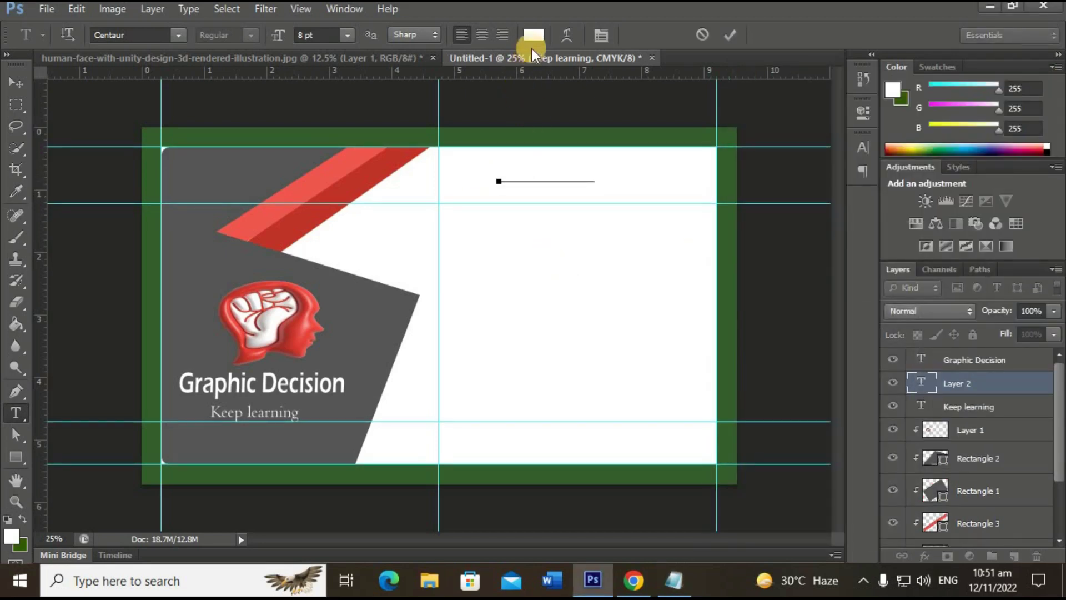
pyautogui.moveTo(500, 172)
pyautogui.mouseDown()
pyautogui.moveTo(626, 172)
pyautogui.moveTo(429, 329)
pyautogui.mouseUp()
pyautogui.click(535, 34)
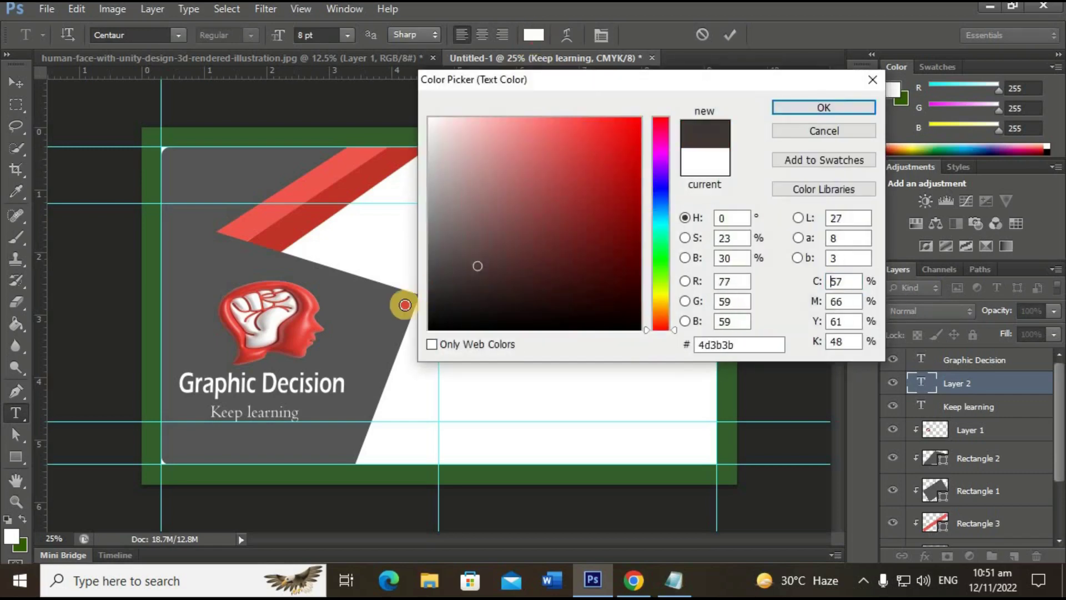
pyautogui.click(791, 108)
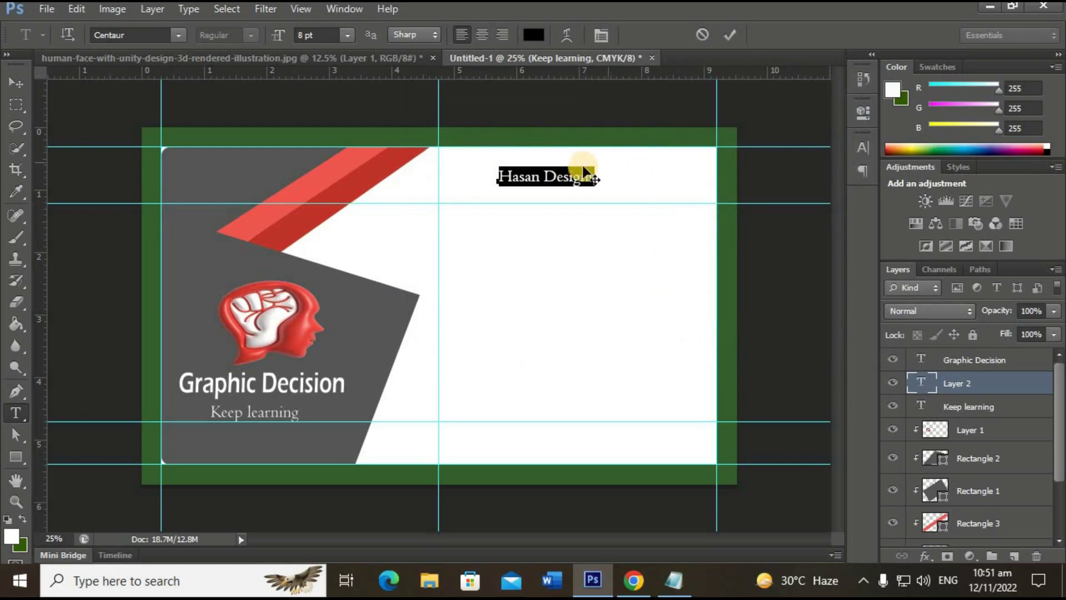
# - Set the name text to Adobe Garamond Pro at 18 pt and commit it
pyautogui.click(863, 147)
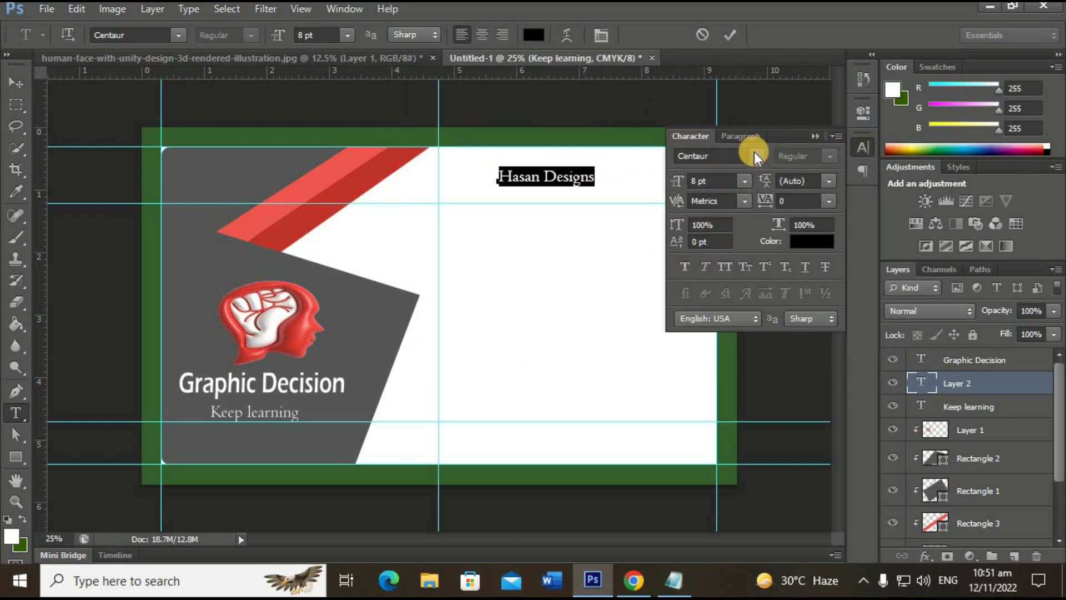
pyautogui.click(757, 156)
pyautogui.scroll(-1, 789, 333)
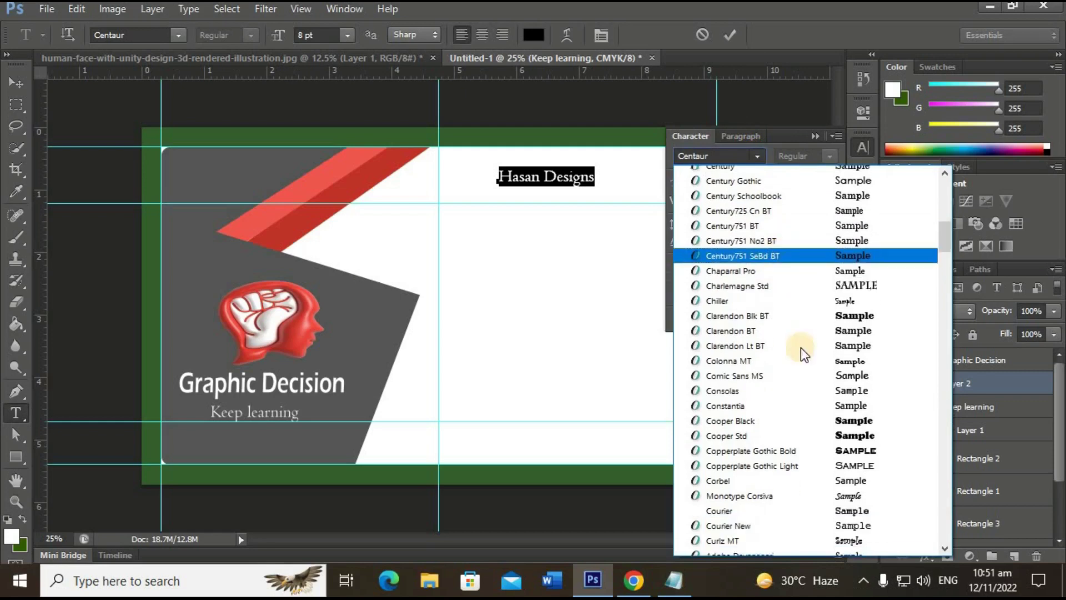
pyautogui.scroll(-2, 801, 366)
pyautogui.scroll(-1, 798, 397)
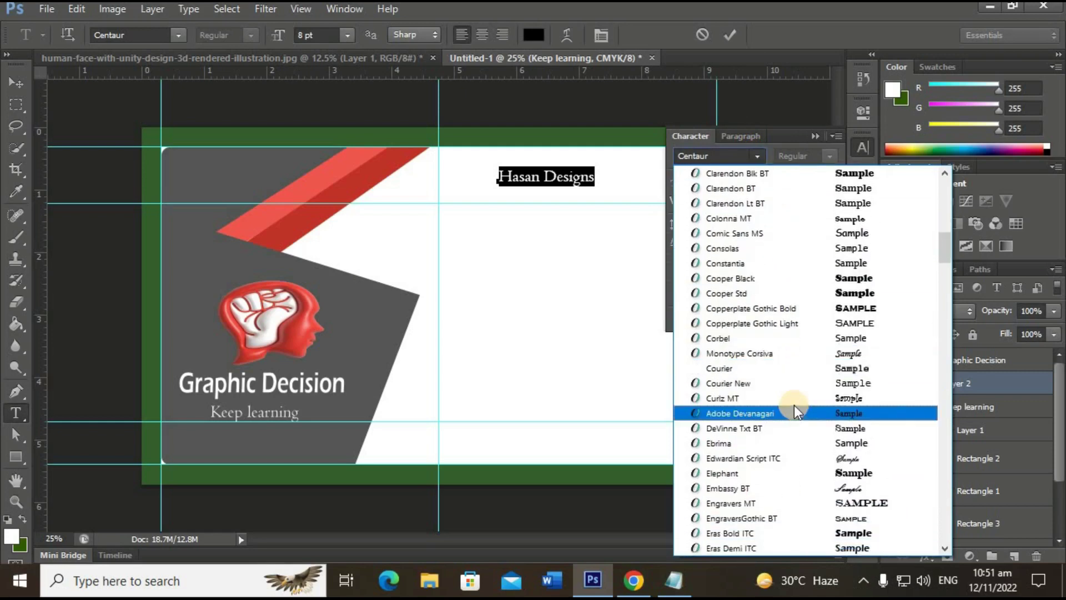
pyautogui.scroll(-1, 803, 439)
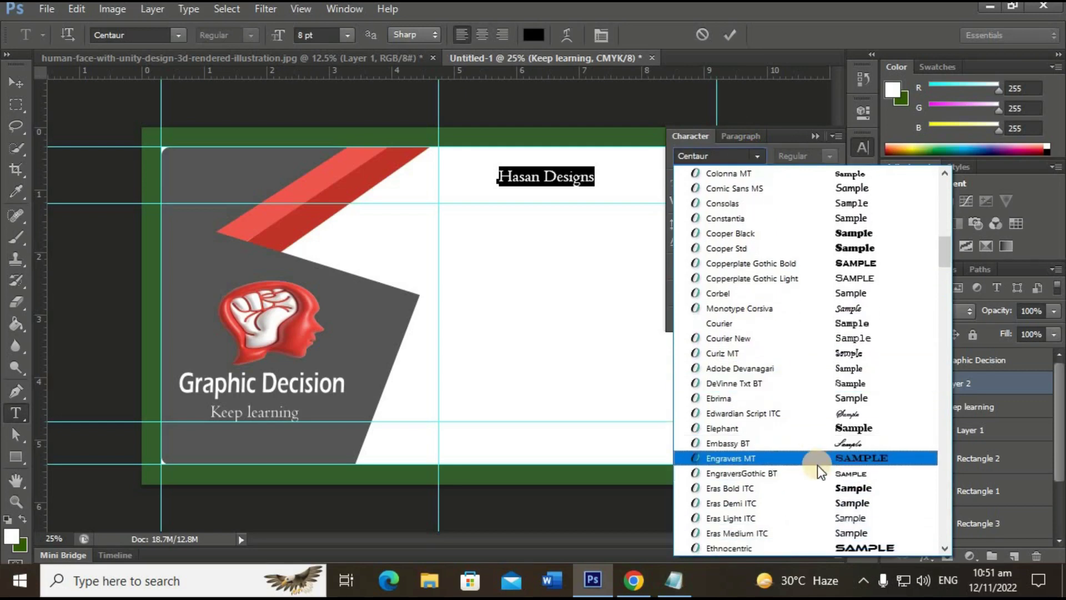
pyautogui.click(828, 498)
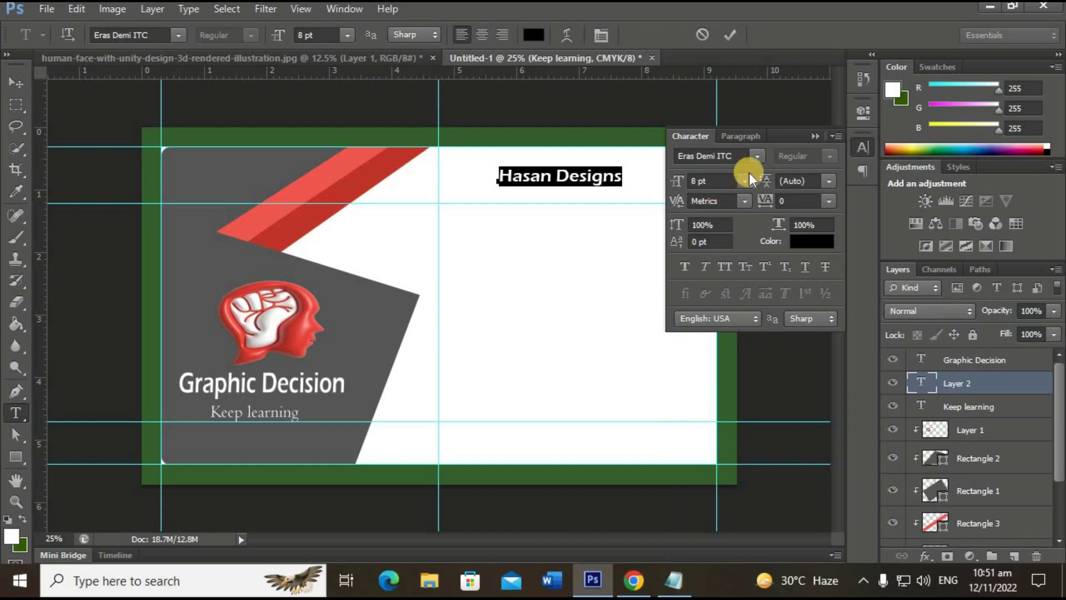
pyautogui.click(755, 156)
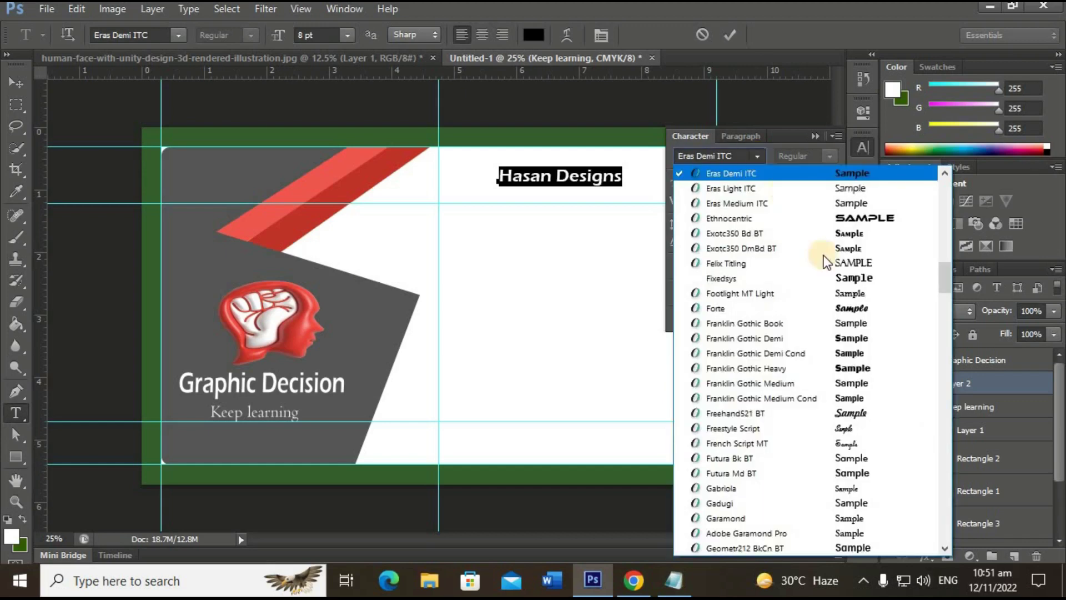
pyautogui.scroll(-2, 824, 251)
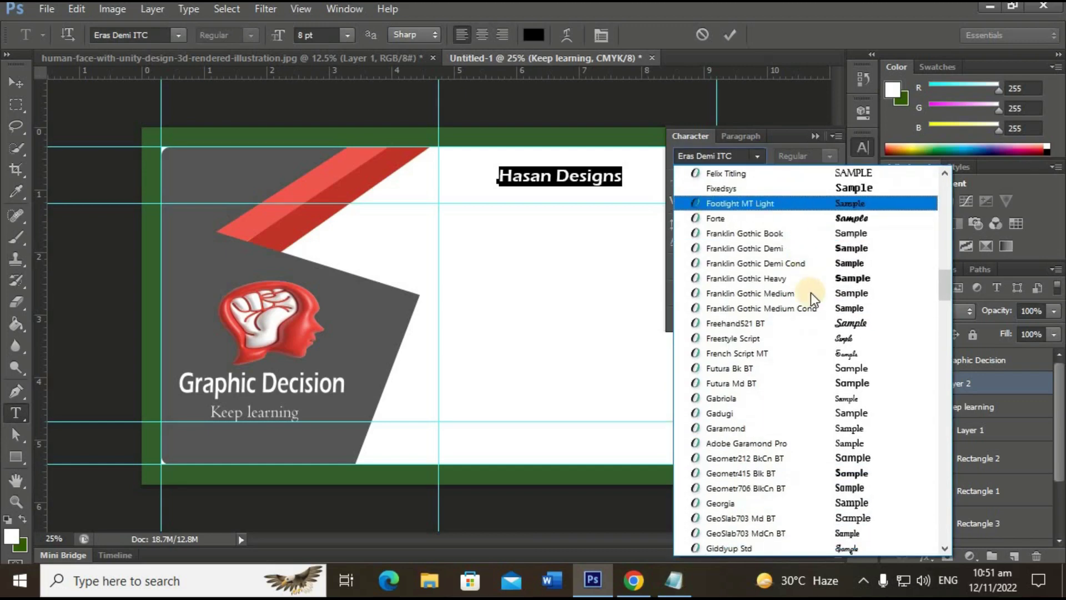
pyautogui.click(855, 445)
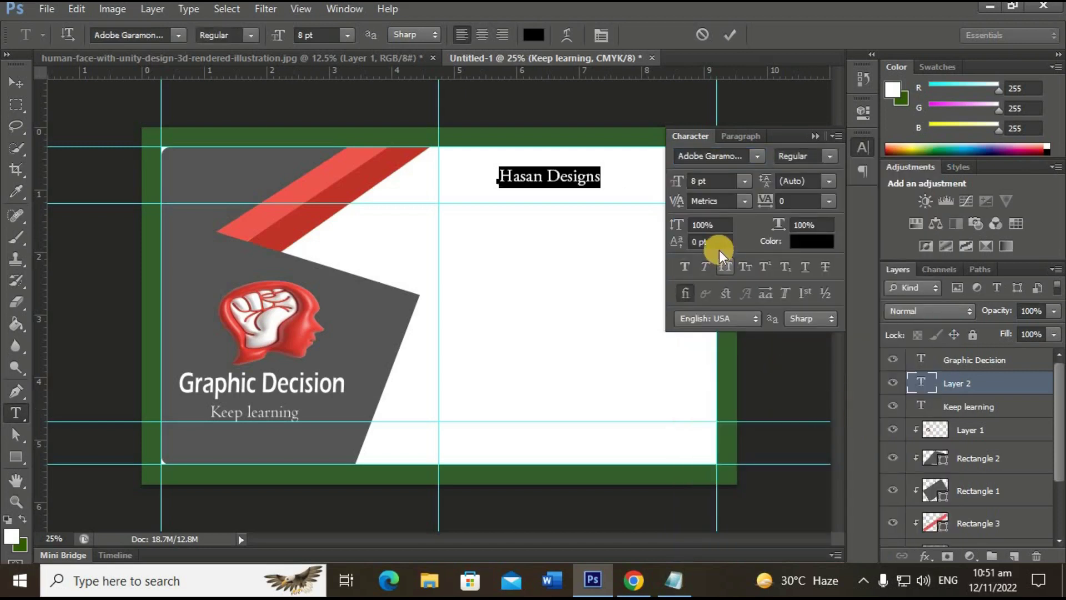
pyautogui.click(743, 182)
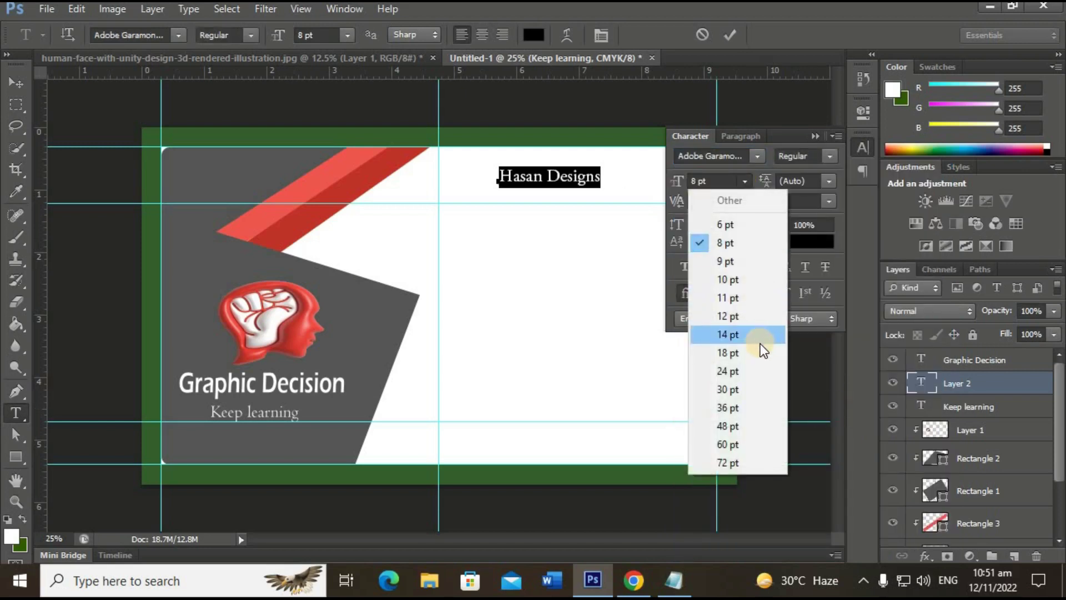
pyautogui.click(760, 352)
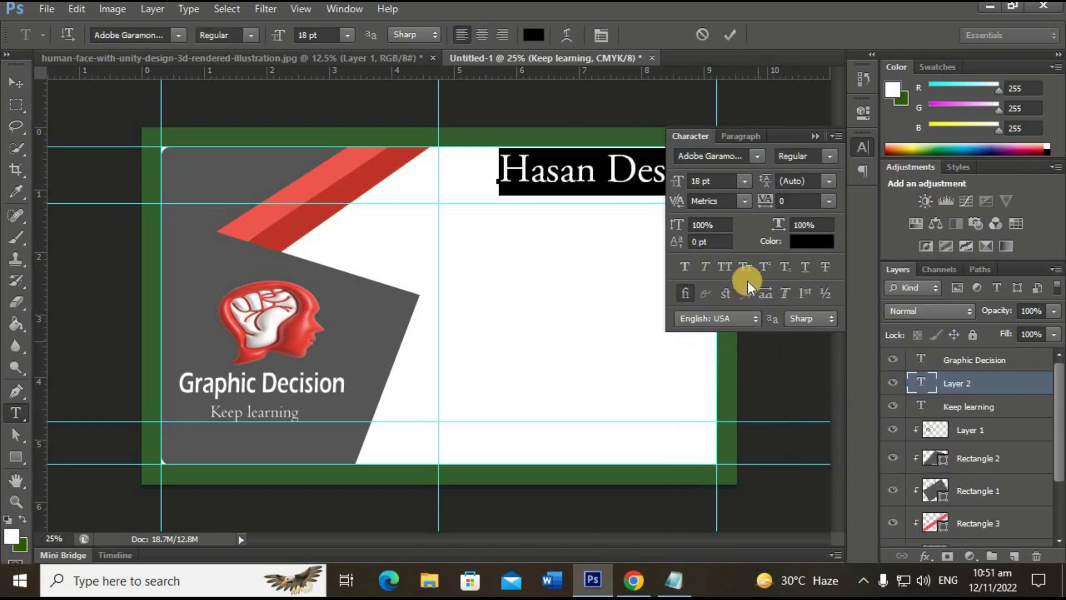
pyautogui.click(727, 38)
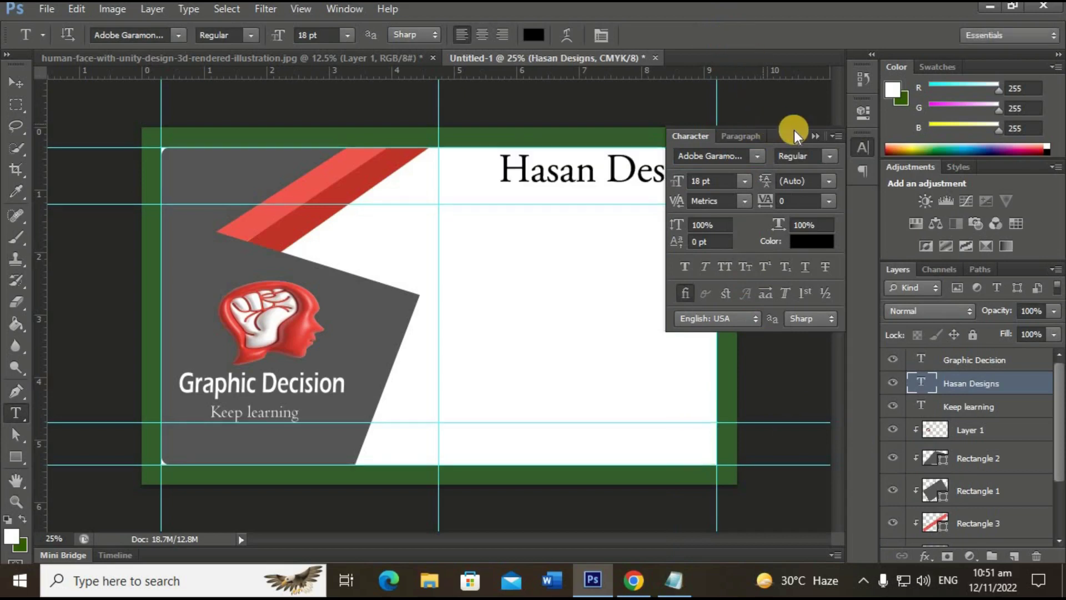
pyautogui.click(861, 148)
pyautogui.click(562, 172)
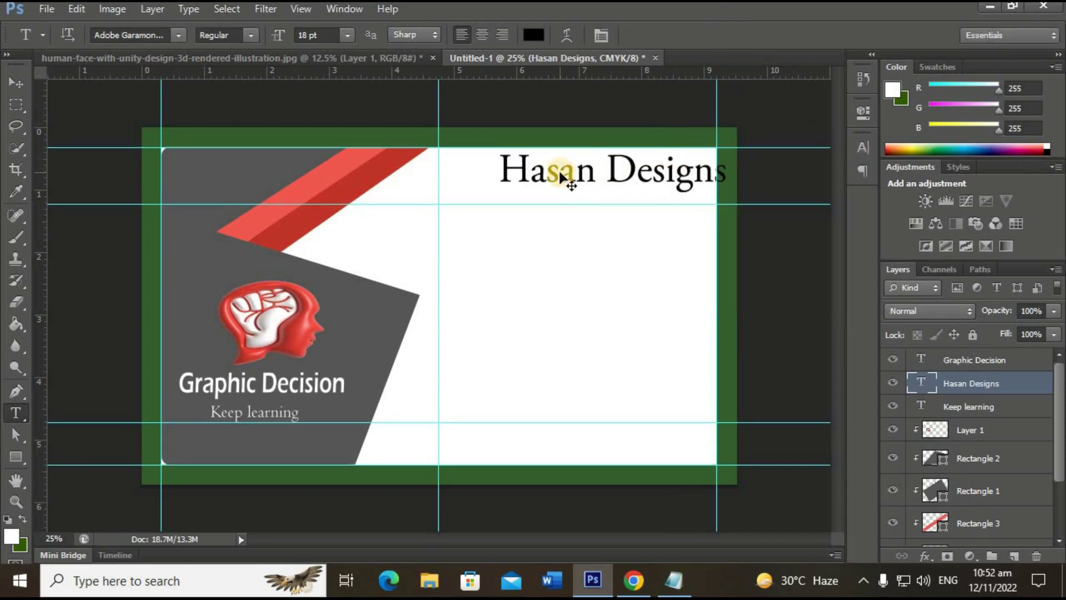
pyautogui.hotkey('ctrl', 't')
# - Stretch the name text to about 102.8% × 102% and nudge it along the white area's top
pyautogui.moveTo(724, 195); pyautogui.dragTo(668, 187)
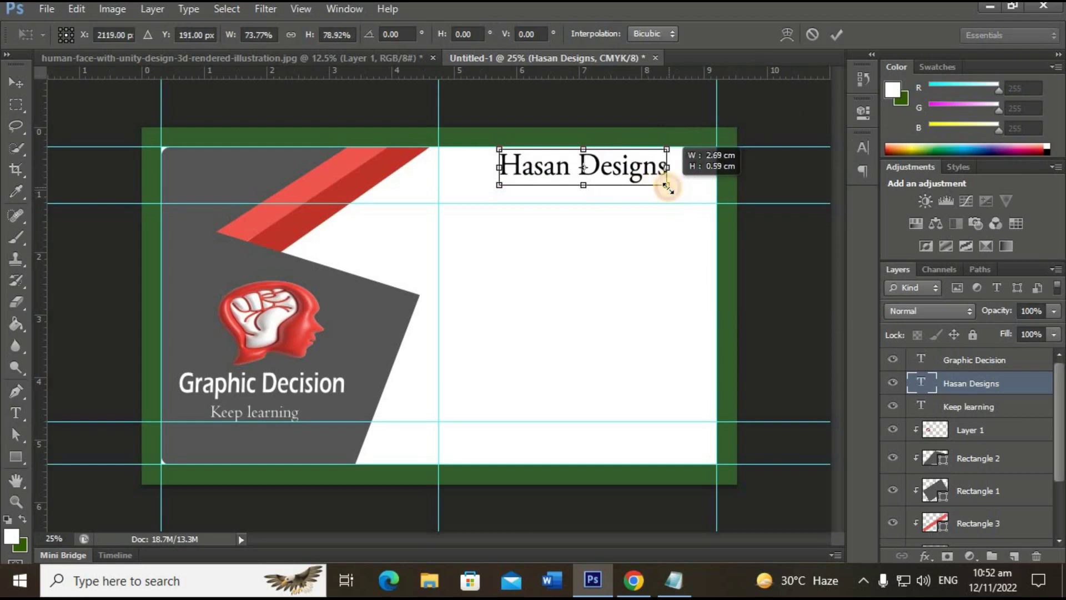
pyautogui.moveTo(596, 165); pyautogui.dragTo(598, 184)
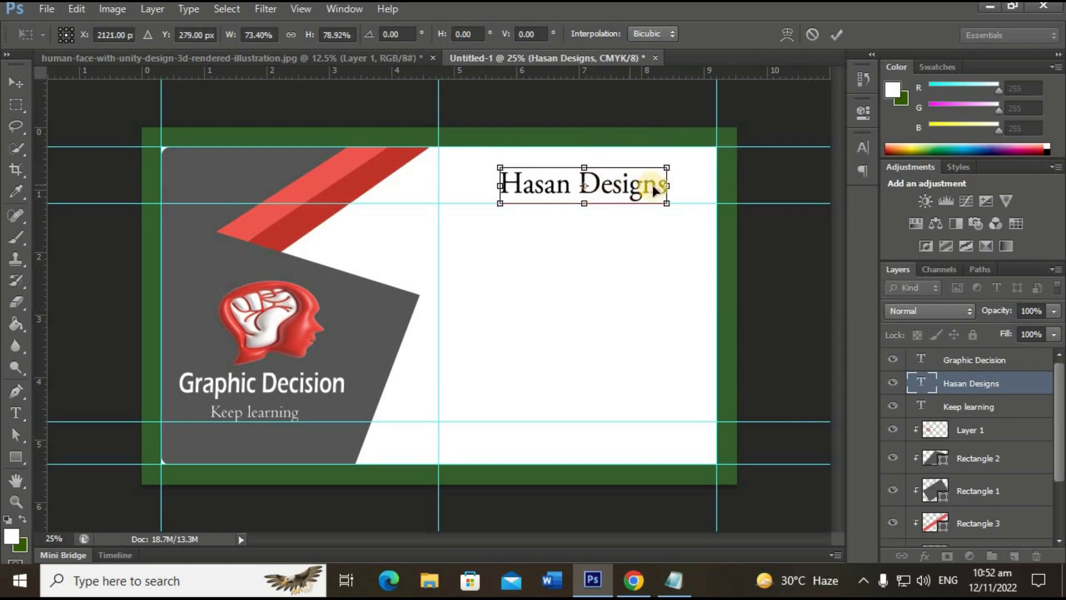
pyautogui.moveTo(664, 186); pyautogui.dragTo(696, 186)
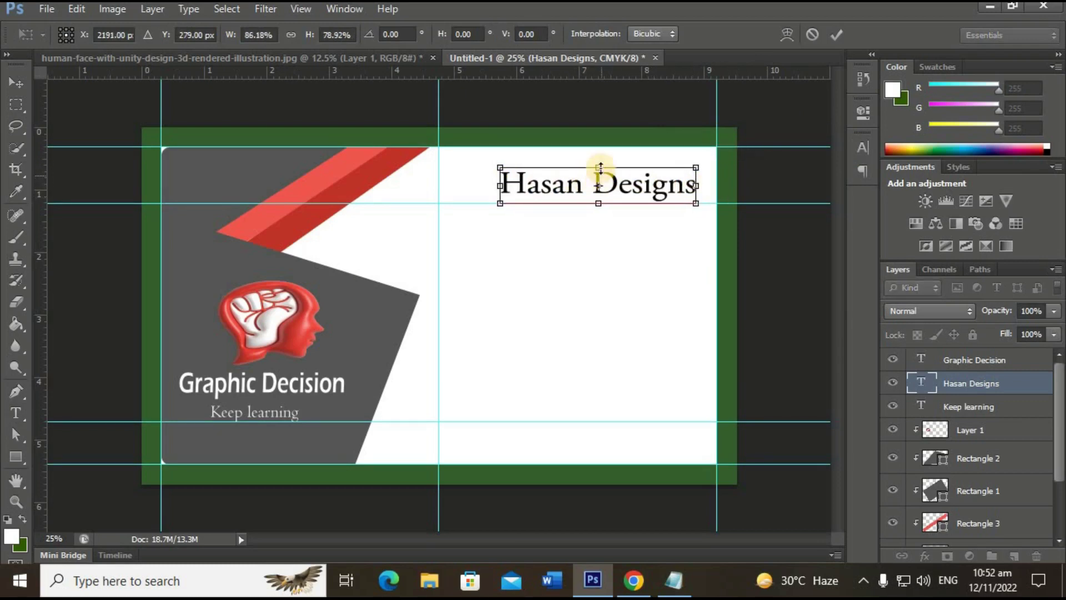
pyautogui.moveTo(600, 164); pyautogui.dragTo(600, 158)
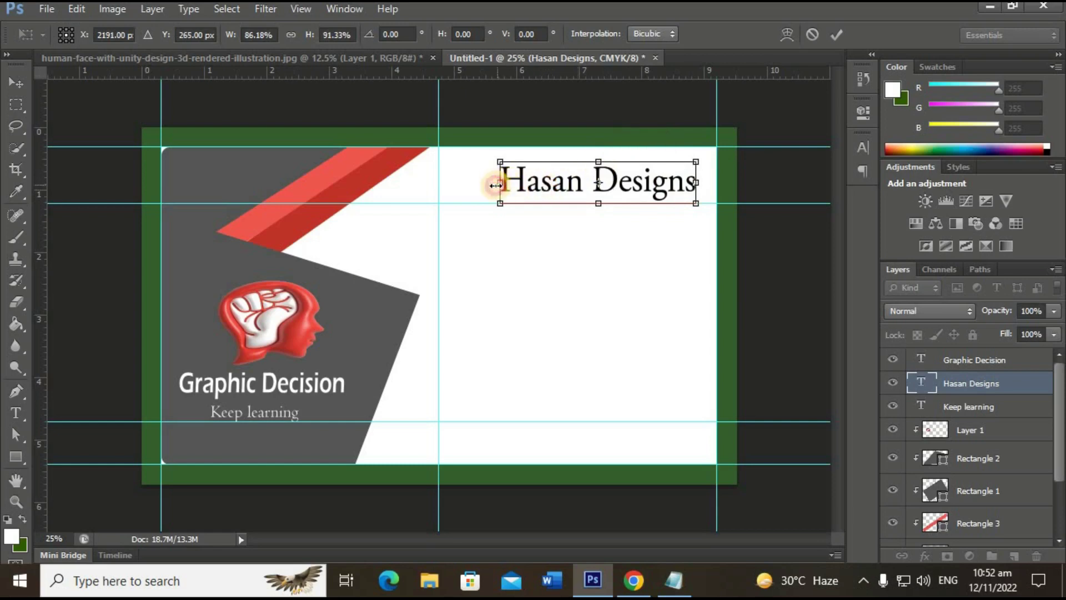
pyautogui.moveTo(494, 185); pyautogui.dragTo(461, 183)
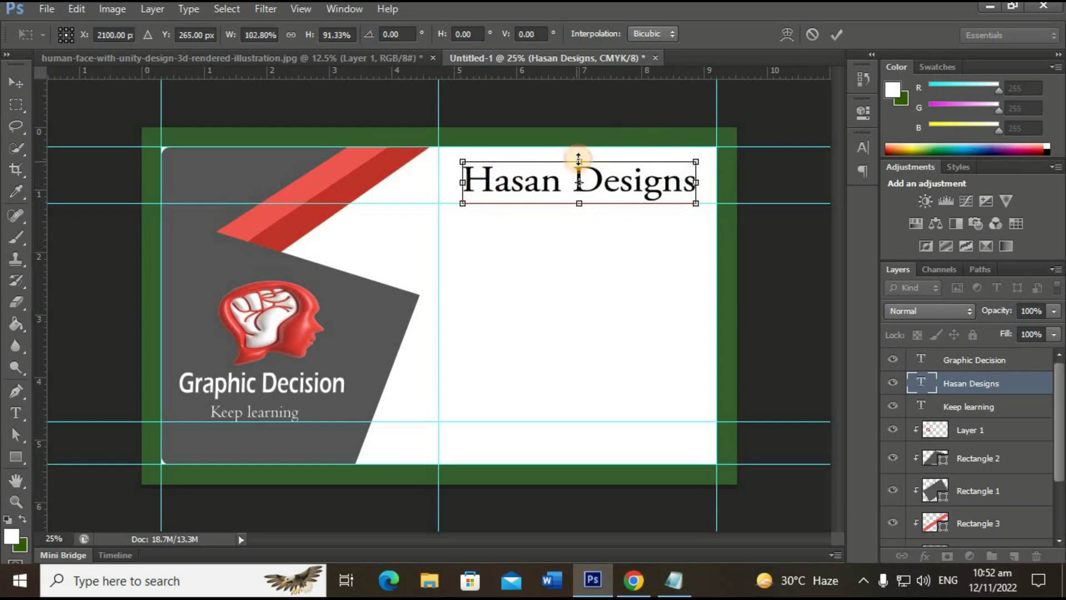
pyautogui.moveTo(578, 159)
pyautogui.mouseDown()
pyautogui.moveTo(580, 151)
pyautogui.moveTo(580, 166)
pyautogui.mouseUp()
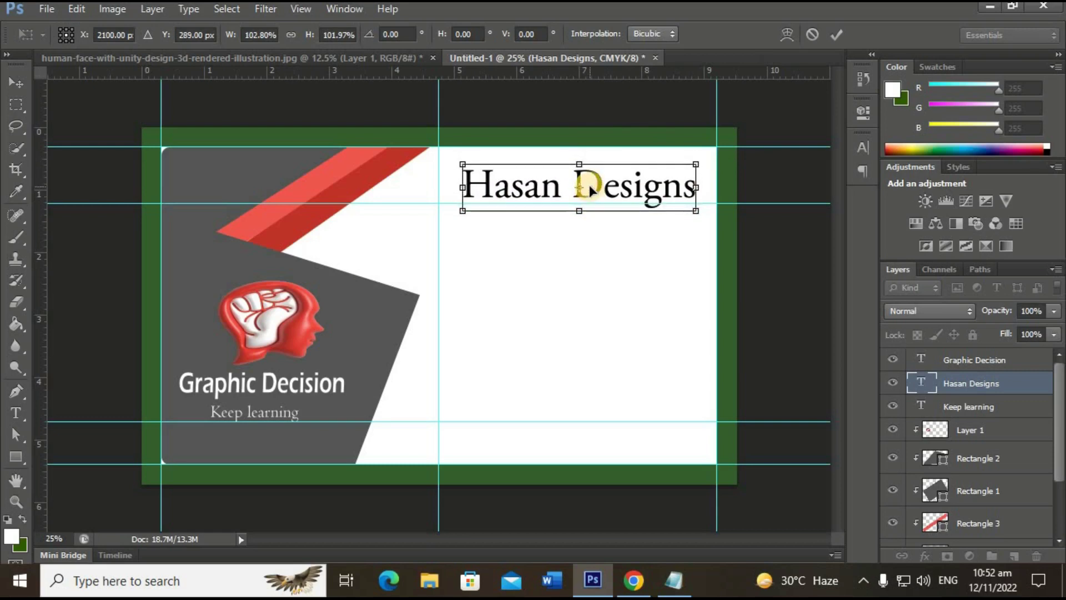
pyautogui.hotkey('shift', 'Left')
pyautogui.hotkey('shift', 'Left')
pyautogui.hotkey('shift', 'Down')
pyautogui.press('Right')
pyautogui.press('Right')
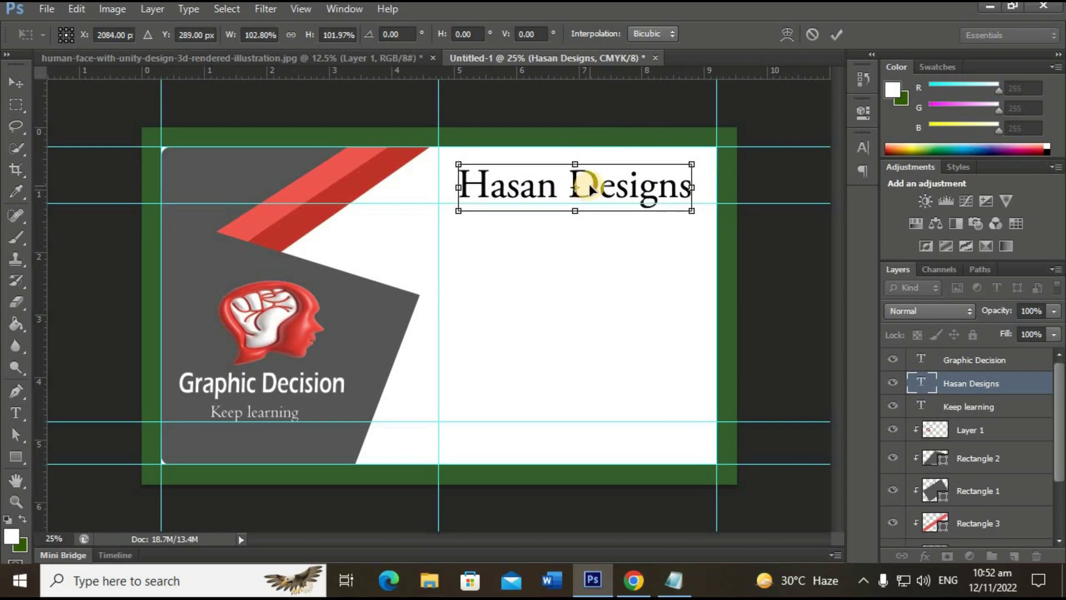
pyautogui.press('Right')
pyautogui.press('Right')
pyautogui.press('Right')
pyautogui.press('Right')
pyautogui.press('Right')
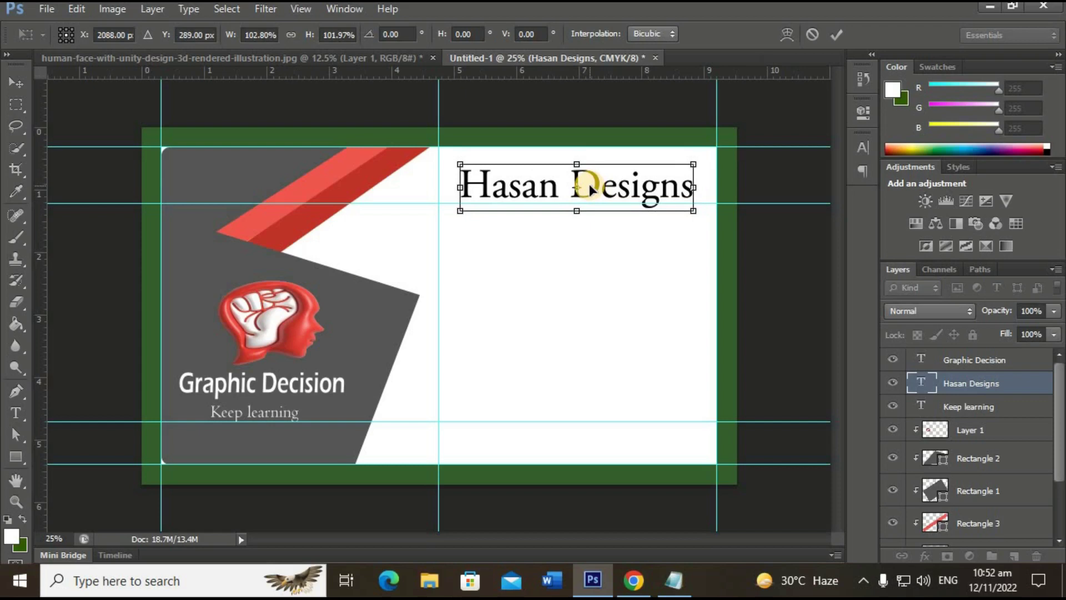
pyautogui.press('Right')
pyautogui.press('Right')
pyautogui.press('Right')
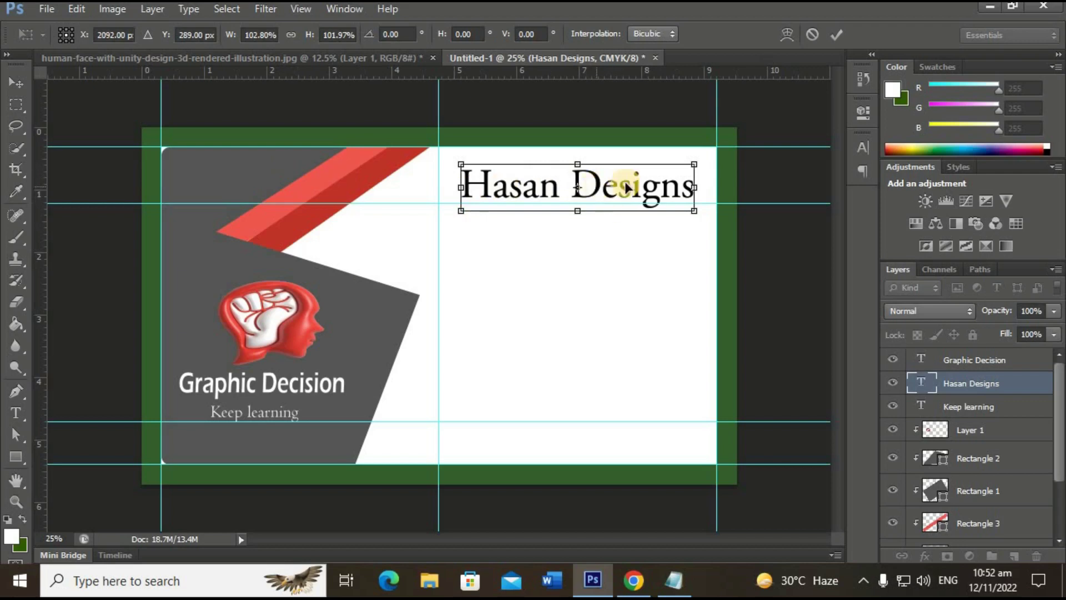
# - Commit the transform and recolour the name text dark grey #353636
pyautogui.click(865, 147)
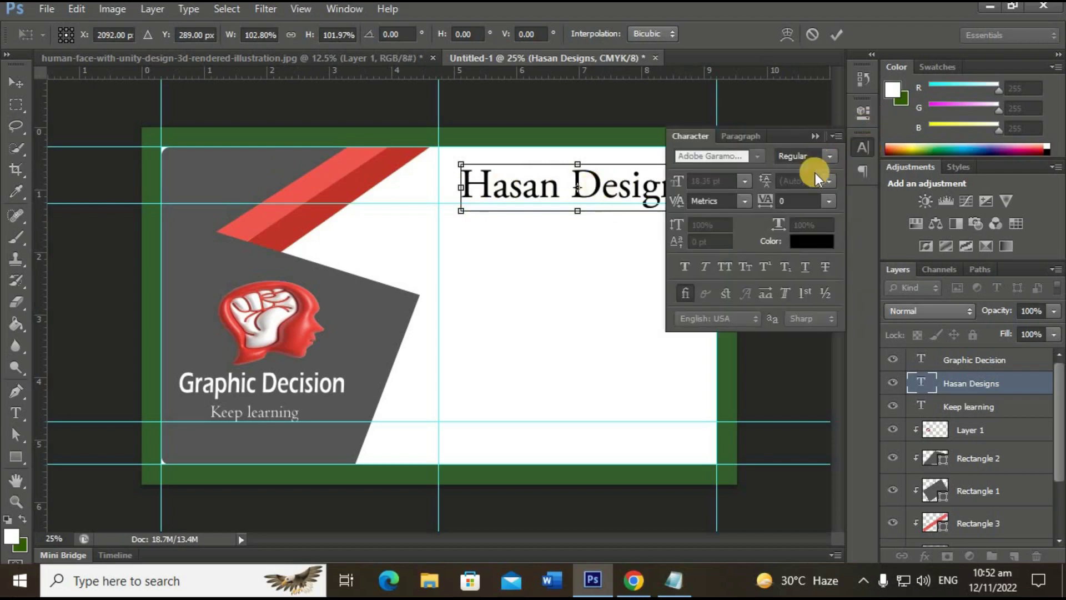
pyautogui.click(835, 35)
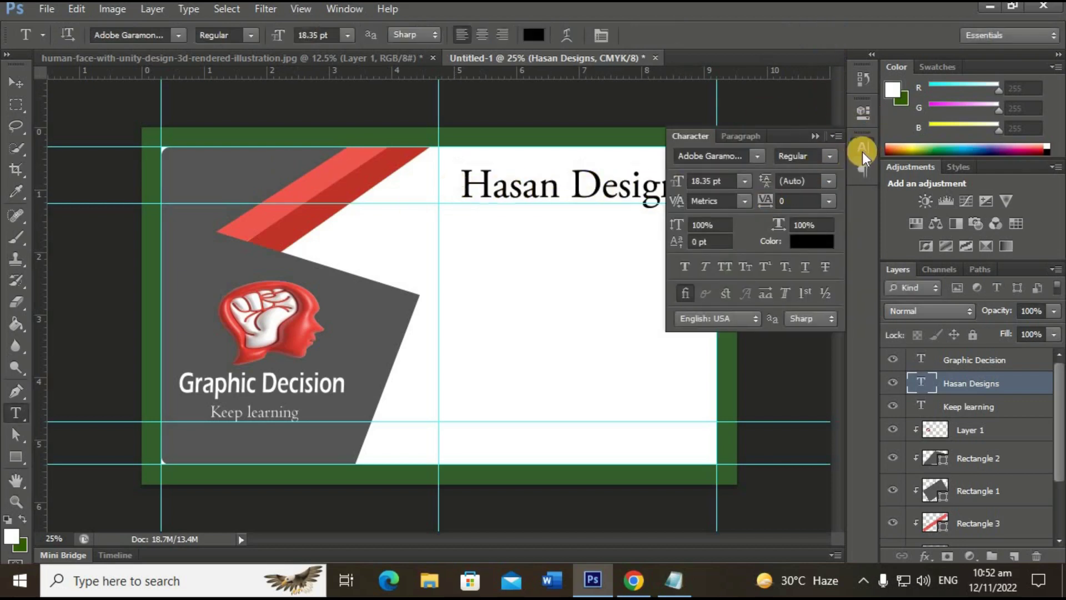
pyautogui.click(863, 146)
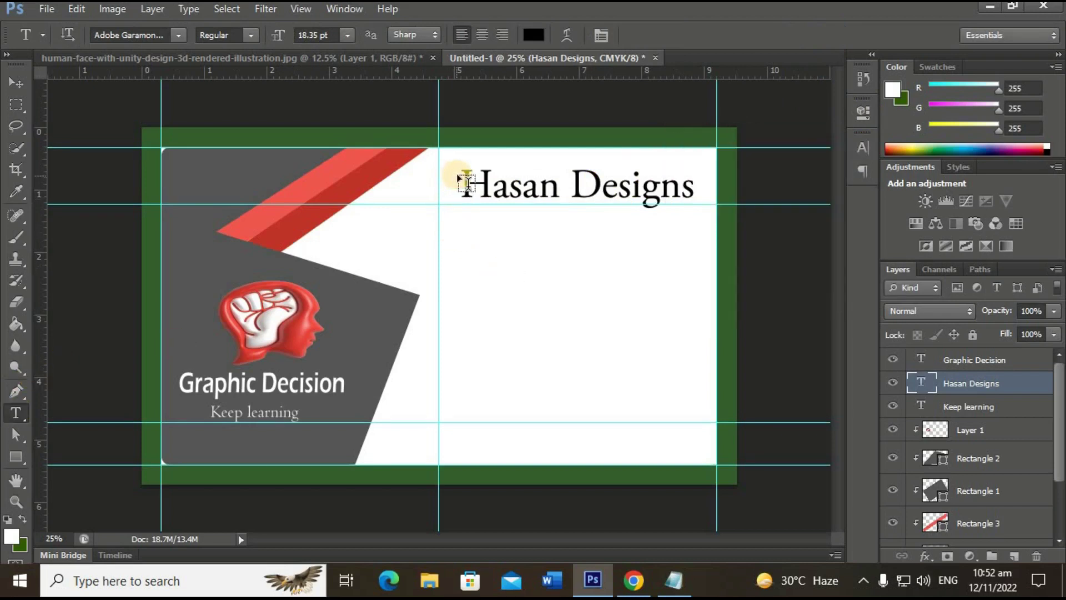
pyautogui.click(459, 172)
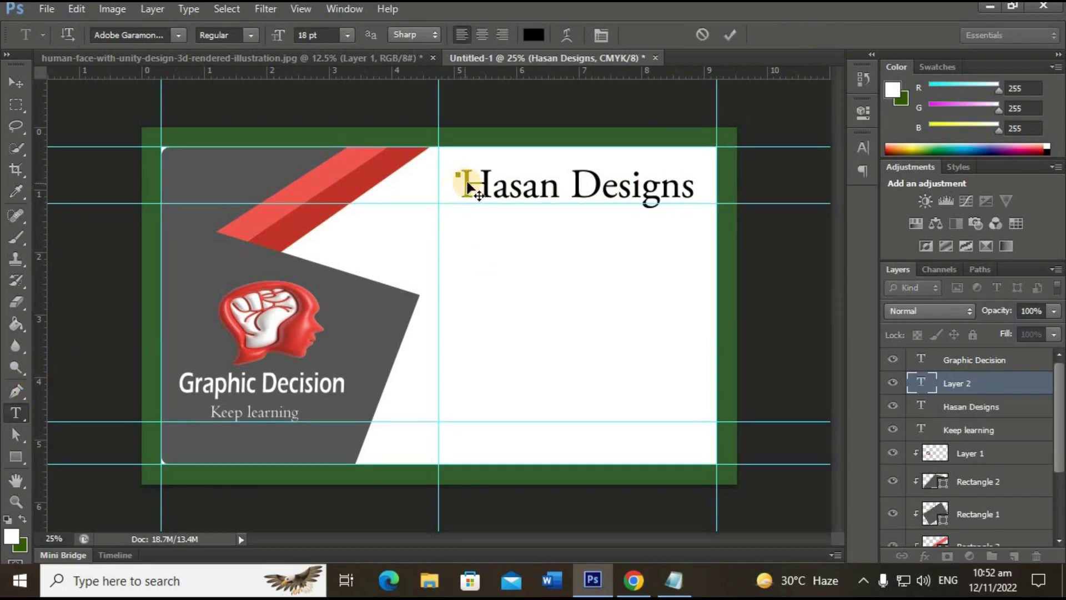
pyautogui.click(690, 35)
pyautogui.moveTo(466, 184); pyautogui.dragTo(682, 180)
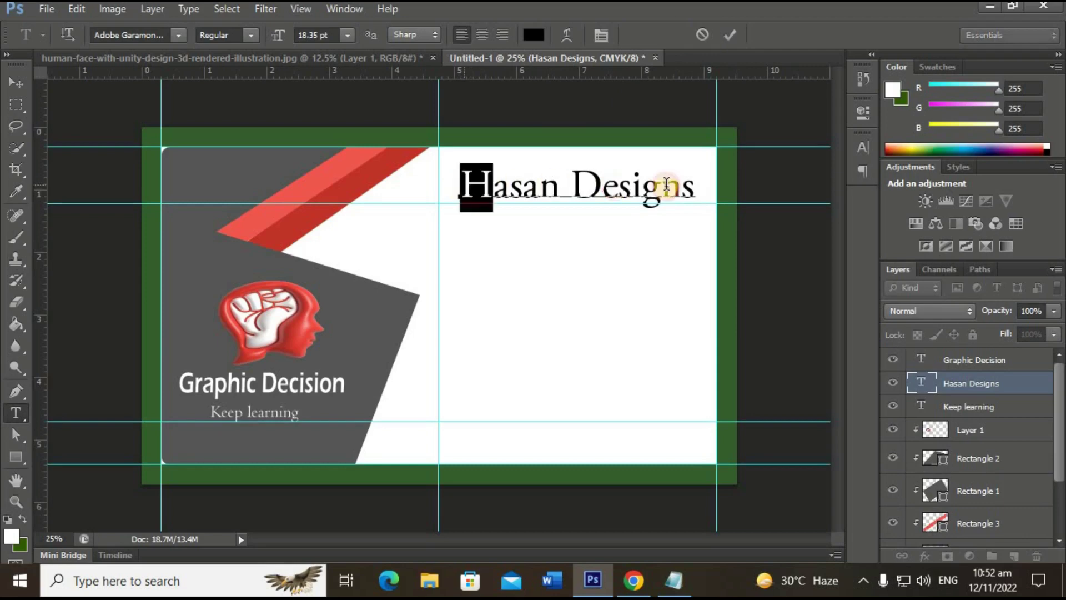
pyautogui.click(535, 35)
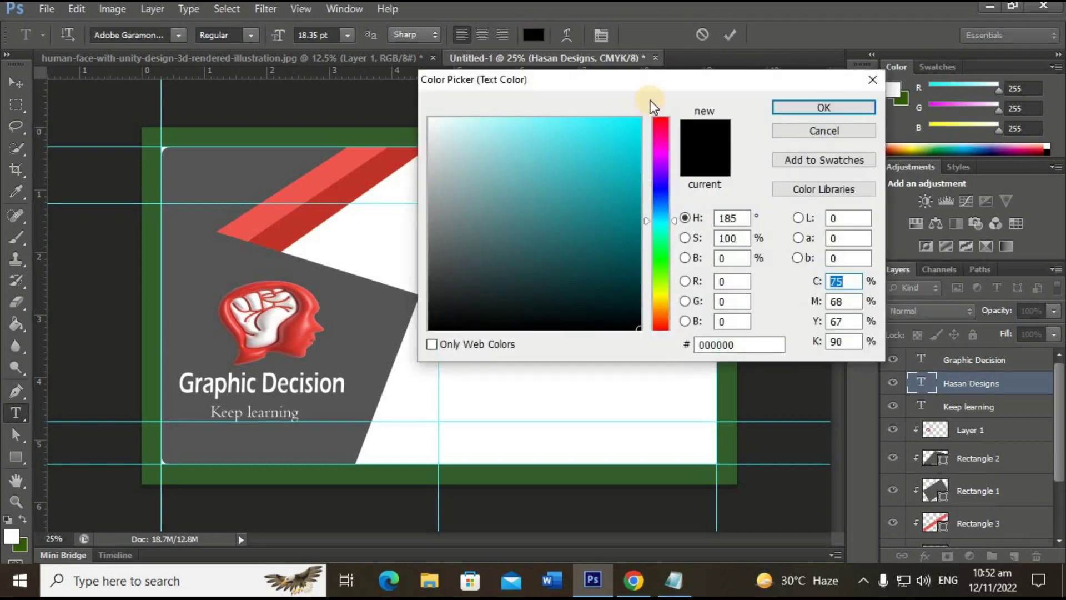
pyautogui.moveTo(655, 78); pyautogui.dragTo(812, 20)
pyautogui.moveTo(597, 208)
pyautogui.mouseDown()
pyautogui.moveTo(602, 190)
pyautogui.moveTo(598, 240)
pyautogui.moveTo(587, 224)
pyautogui.mouseUp()
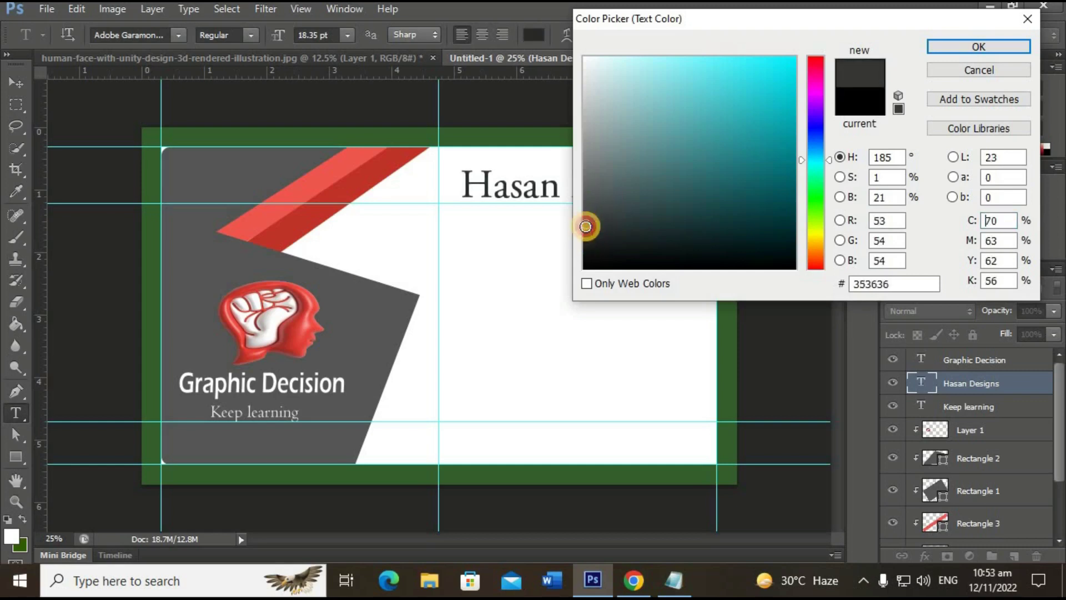
pyautogui.click(977, 47)
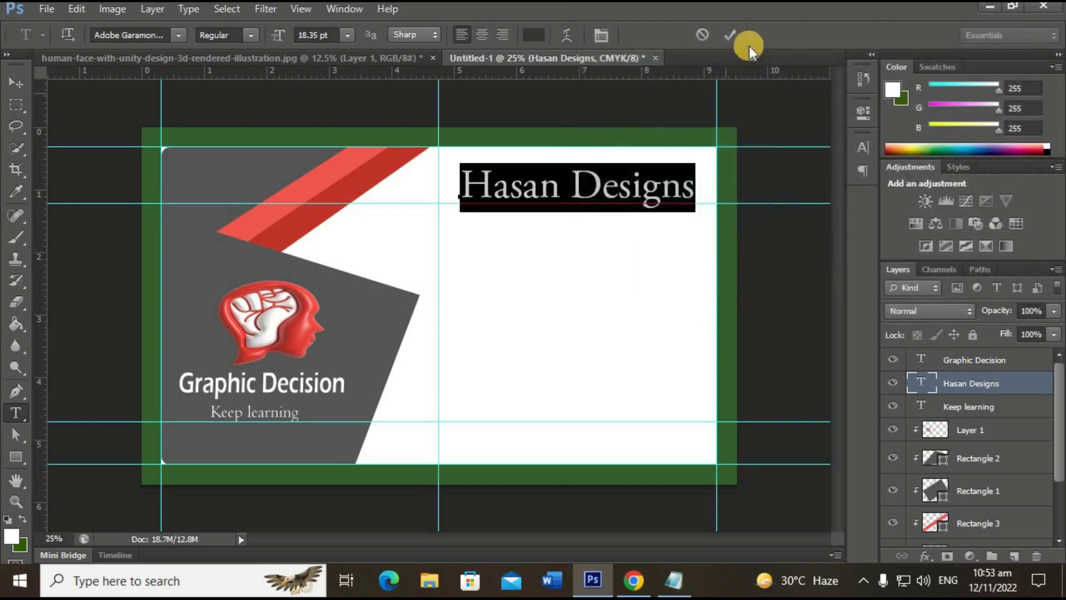
pyautogui.click(732, 31)
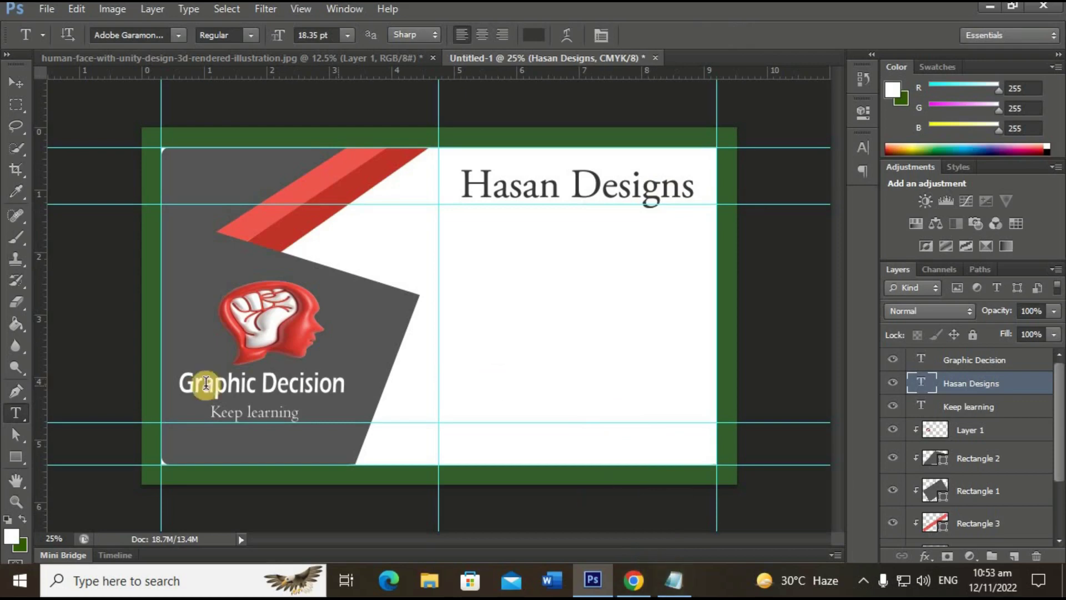
# - Start a new text line below the name and copy 'Graphic Designer' from the notes
pyautogui.click(31, 415)
pyautogui.click(478, 220)
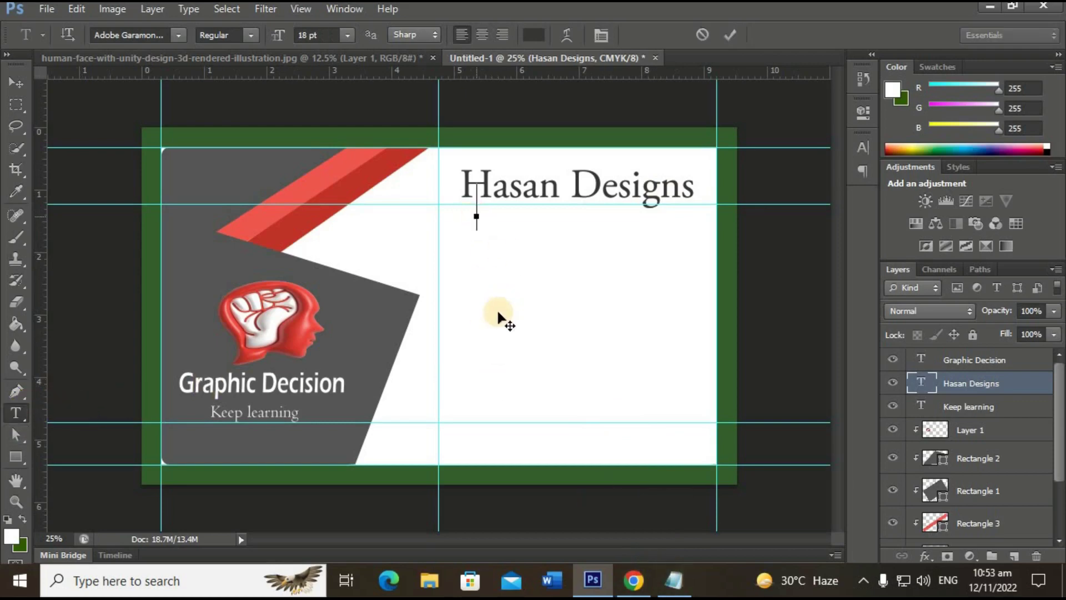
pyautogui.click(673, 580)
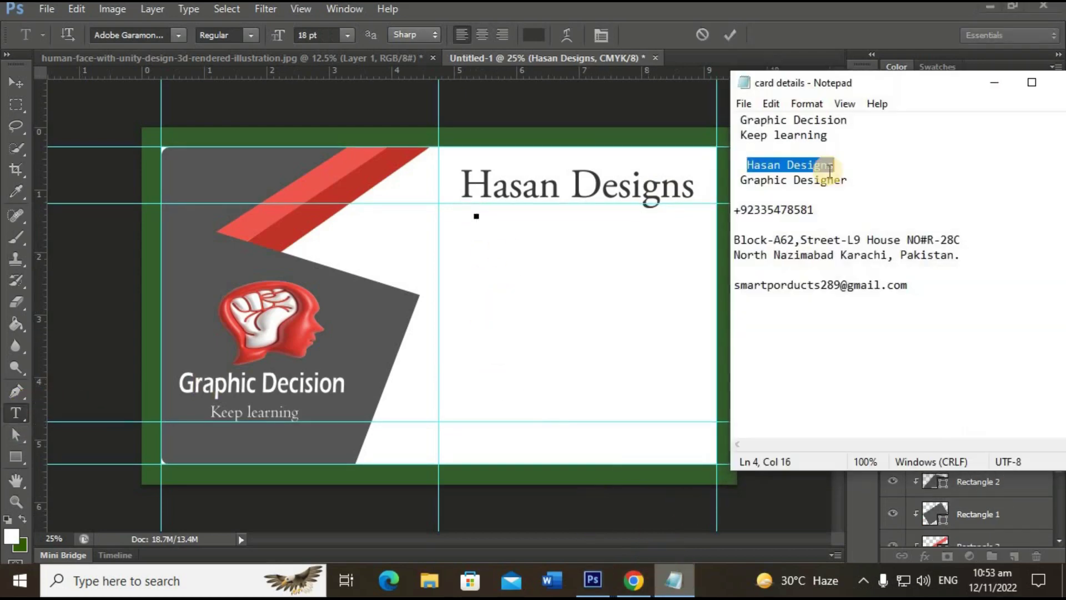
pyautogui.click(738, 181)
pyautogui.moveTo(743, 181); pyautogui.dragTo(861, 180)
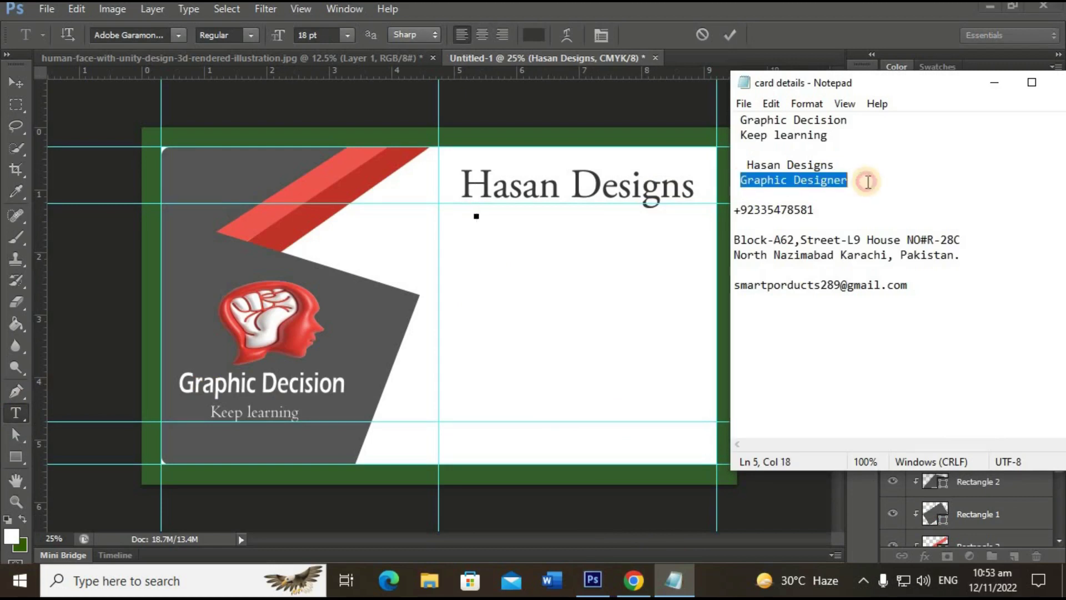
pyautogui.rightClick(798, 182)
pyautogui.click(831, 235)
pyautogui.click(991, 82)
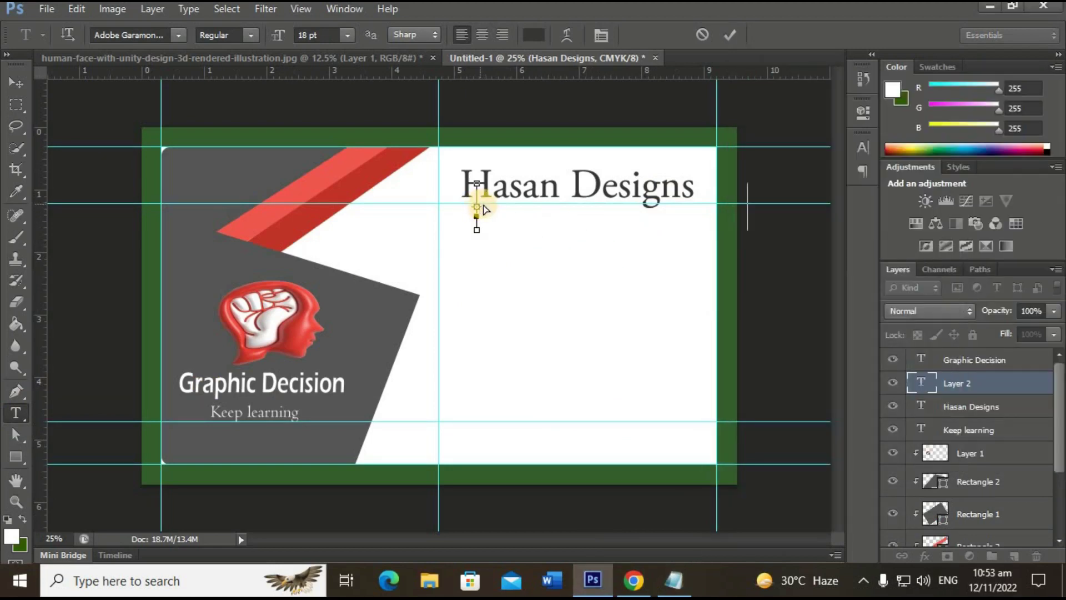
# - Paste 'Graphic Designer' beneath the name and set it to Chaparral Pro 8 pt
pyautogui.hotkey('ctrl', 'v')
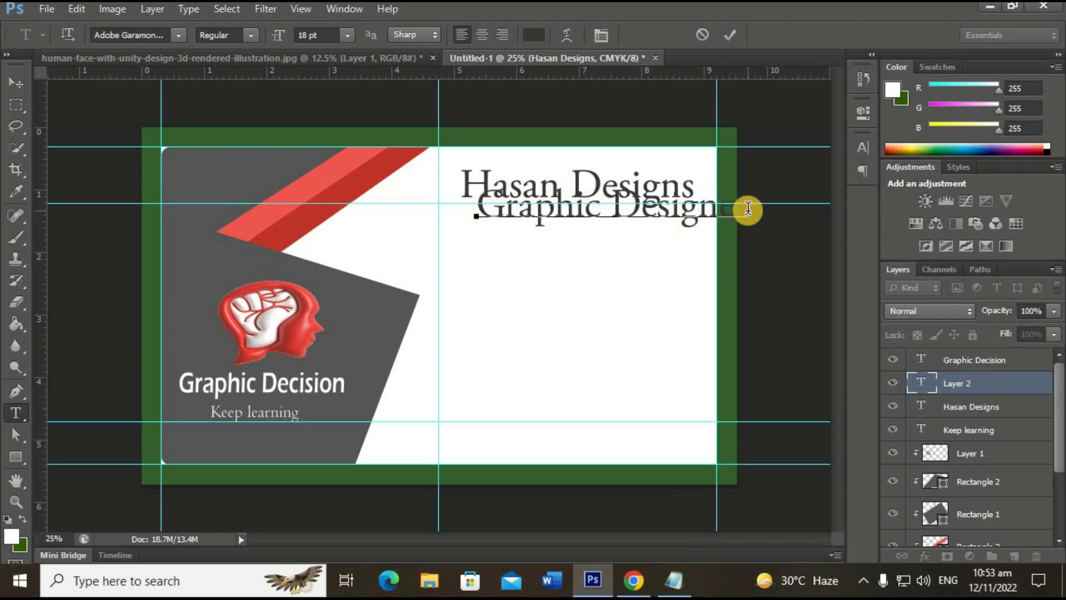
pyautogui.moveTo(748, 209); pyautogui.dragTo(424, 209)
pyautogui.click(863, 148)
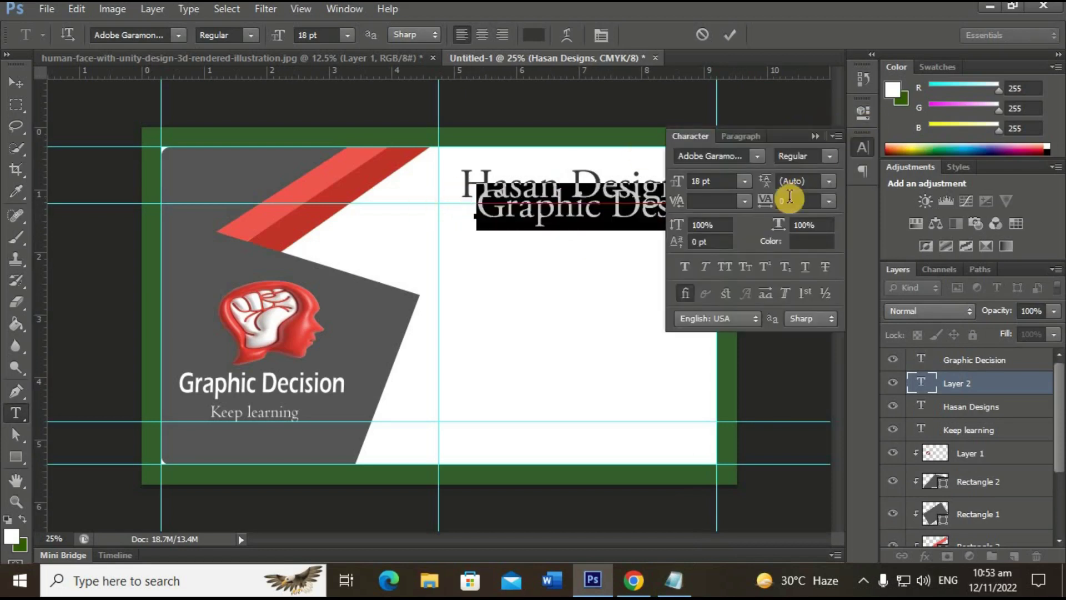
pyautogui.click(745, 181)
pyautogui.click(741, 245)
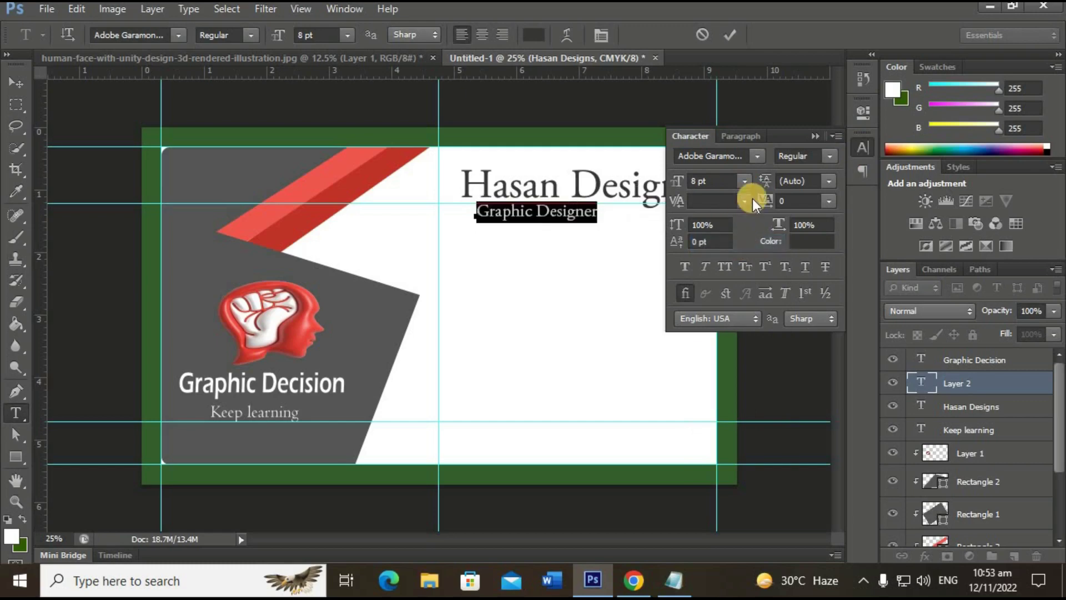
pyautogui.click(755, 158)
pyautogui.scroll(3, 772, 278)
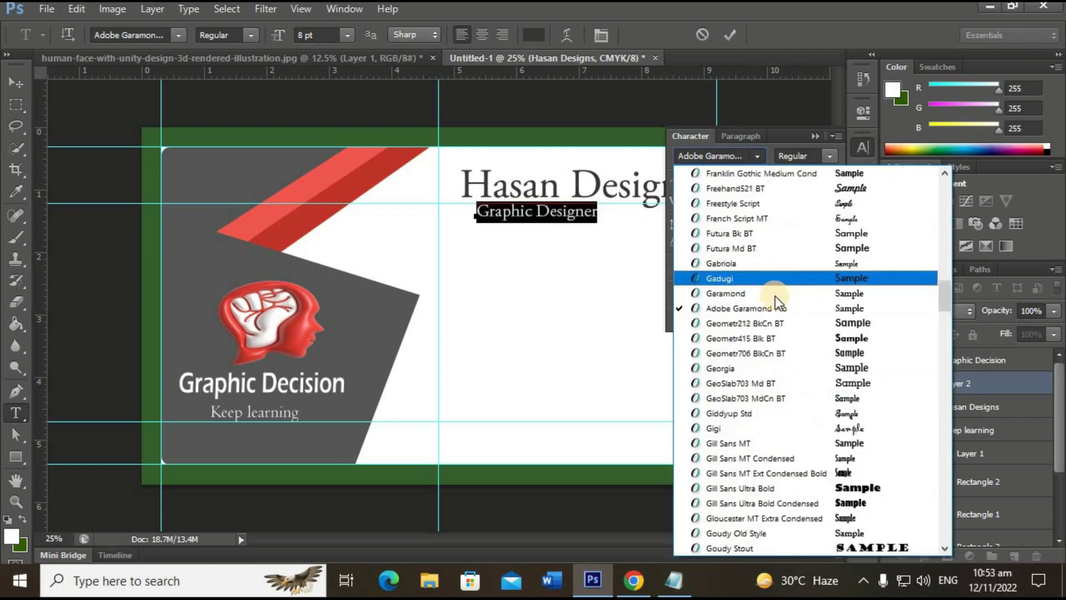
pyautogui.scroll(3, 777, 305)
pyautogui.scroll(4, 778, 317)
pyautogui.scroll(3, 777, 318)
pyautogui.scroll(4, 776, 388)
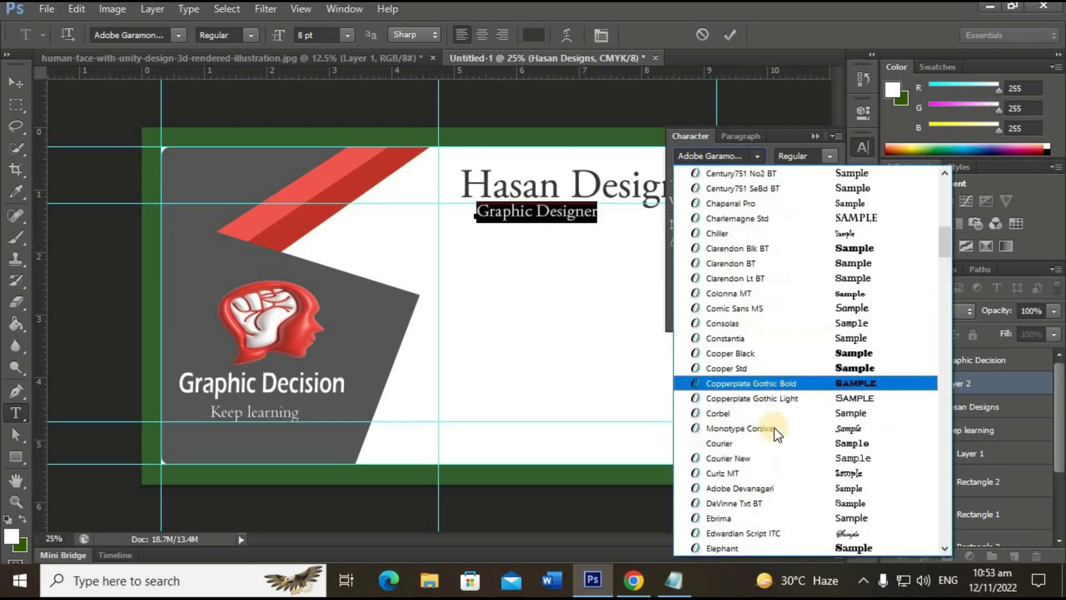
pyautogui.scroll(1, 802, 389)
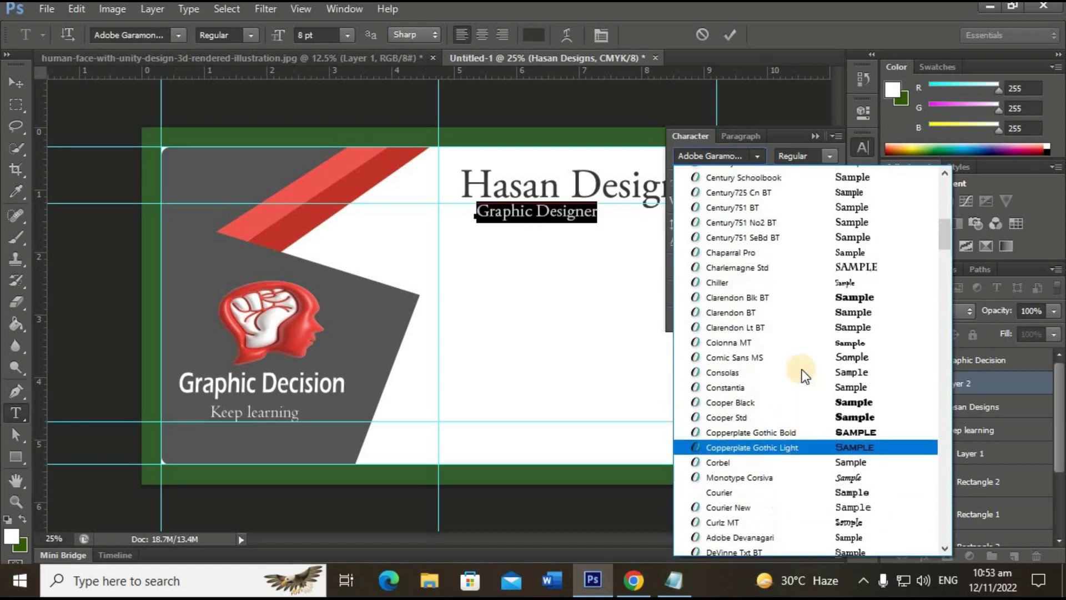
pyautogui.scroll(1, 802, 368)
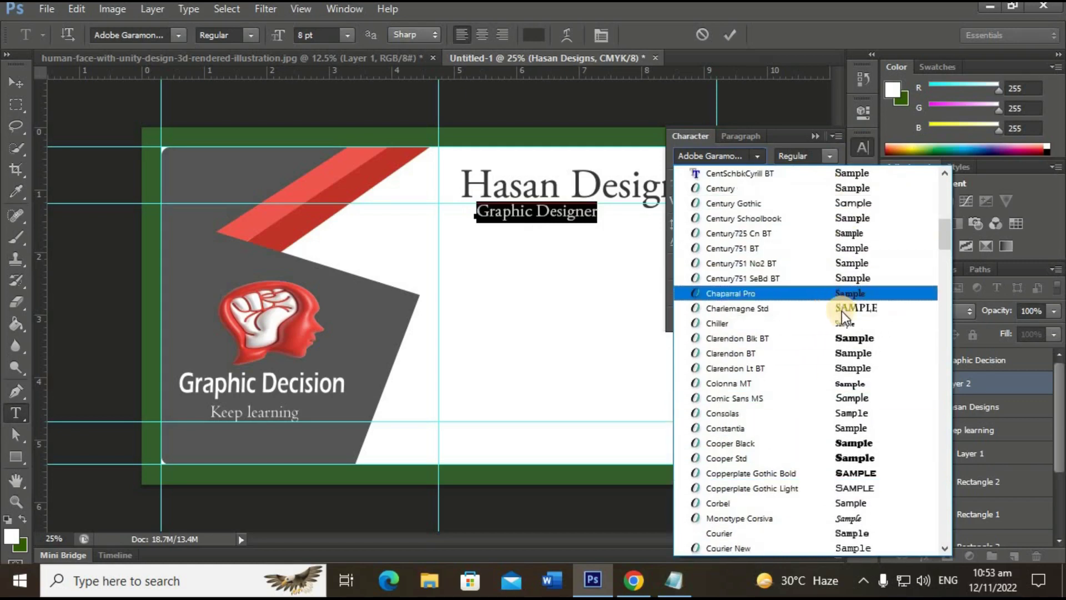
pyautogui.scroll(1, 833, 305)
pyautogui.click(844, 341)
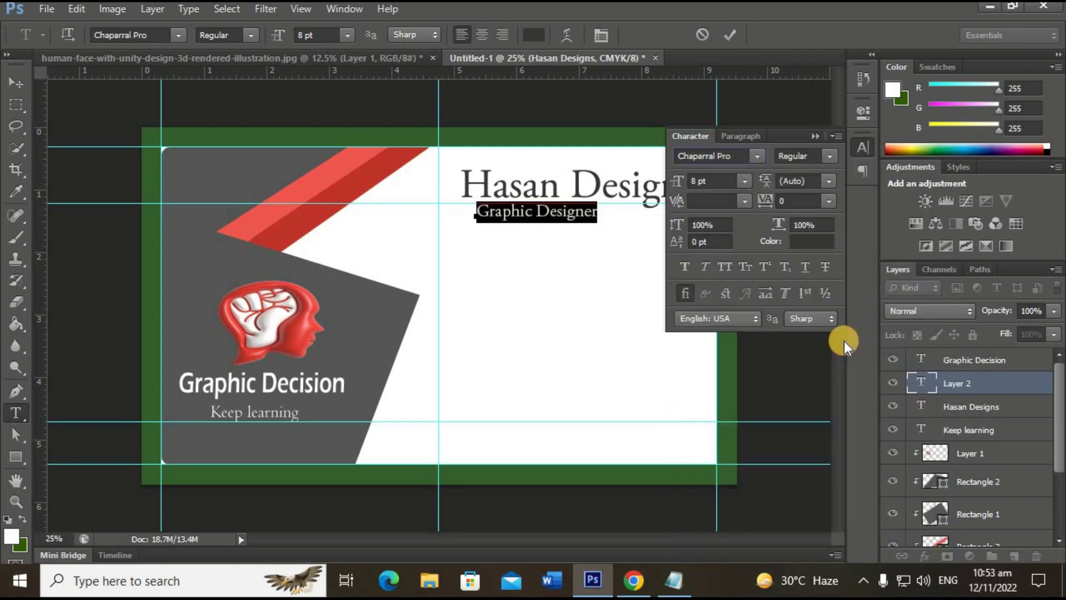
pyautogui.click(865, 147)
pyautogui.click(728, 34)
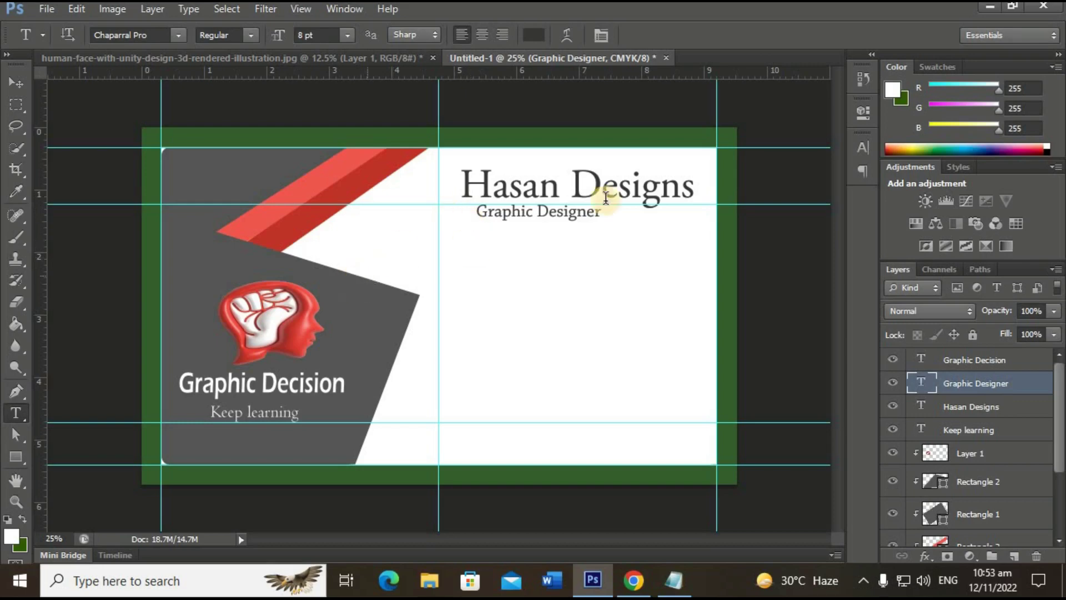
# - Recolour the Graphic Designer line to dark grey #515756 and commit the edit
pyautogui.click(478, 211)
pyautogui.tripleClick(517, 210)
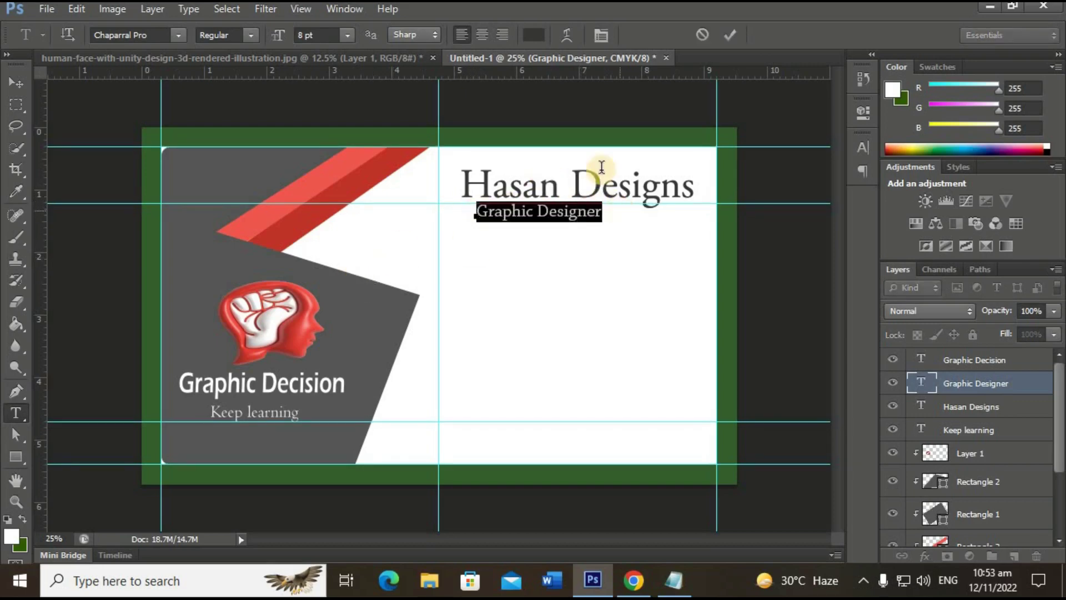
pyautogui.click(533, 35)
pyautogui.moveTo(604, 185); pyautogui.dragTo(603, 167)
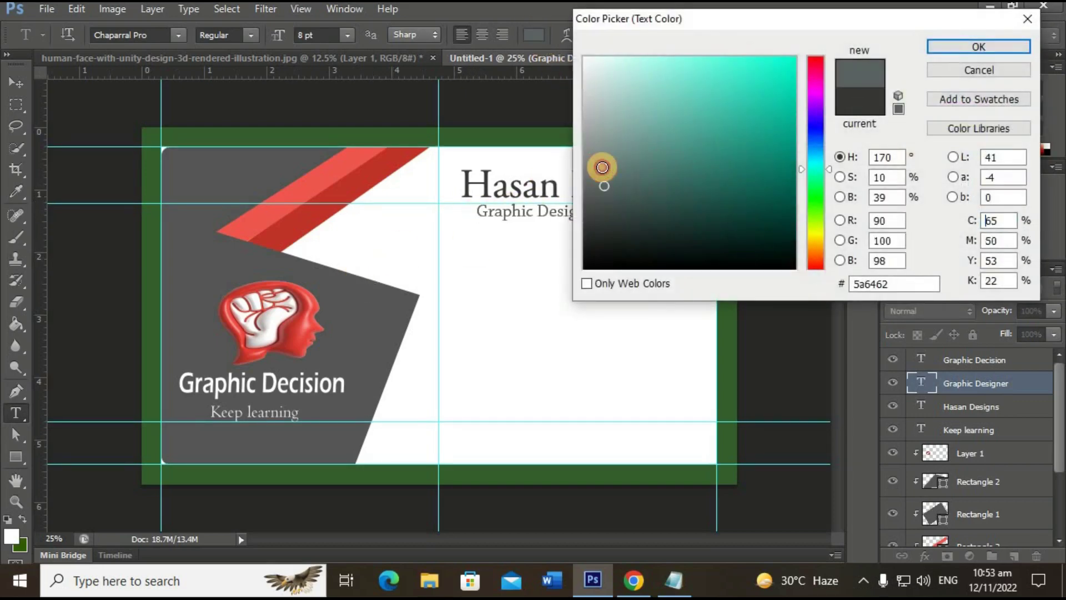
pyautogui.click(598, 189)
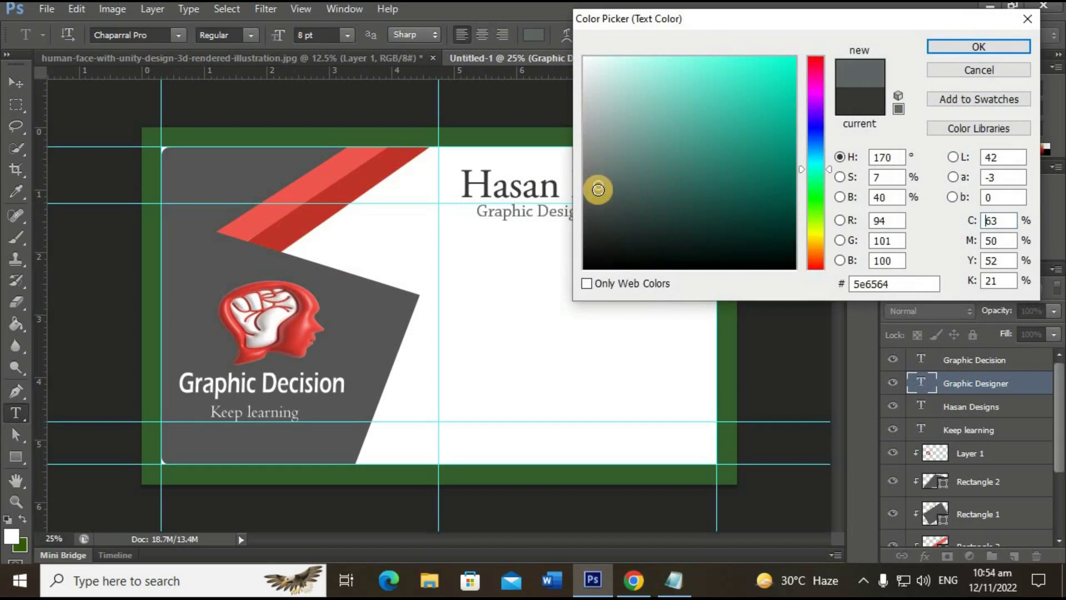
pyautogui.moveTo(598, 189); pyautogui.dragTo(593, 195)
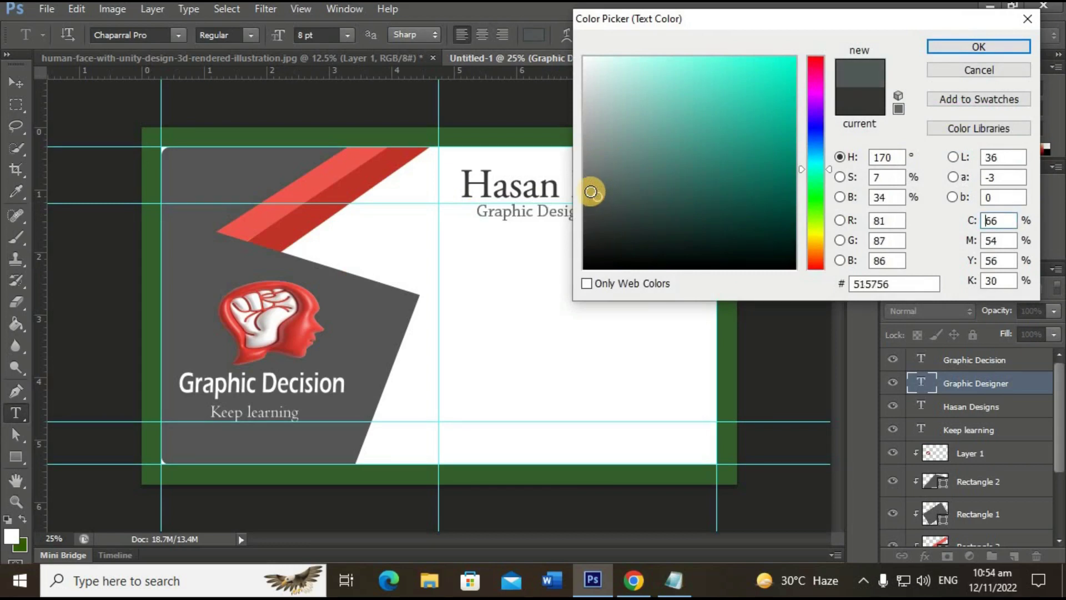
pyautogui.click(938, 48)
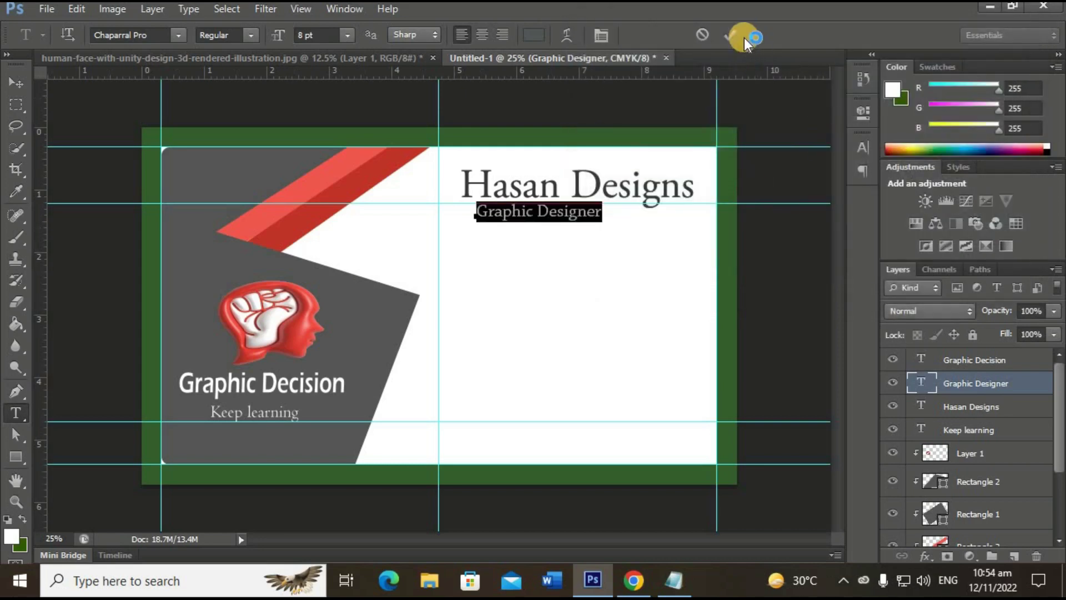
pyautogui.click(727, 34)
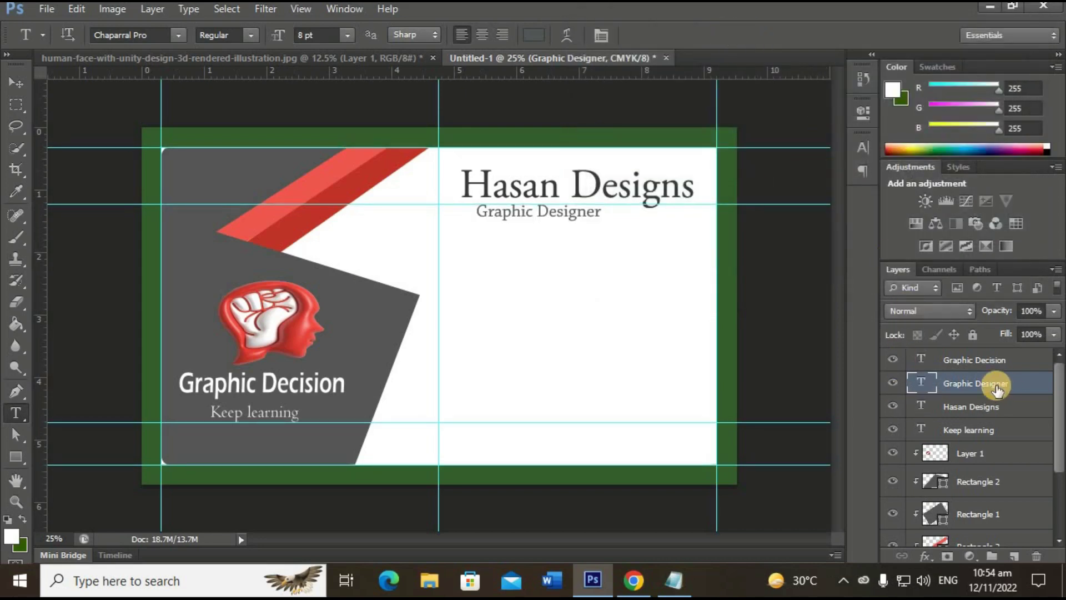
# - Nudge the Graphic Designer layer with Shift+arrow keys until centred under Hasan Designs
pyautogui.click(16, 83)
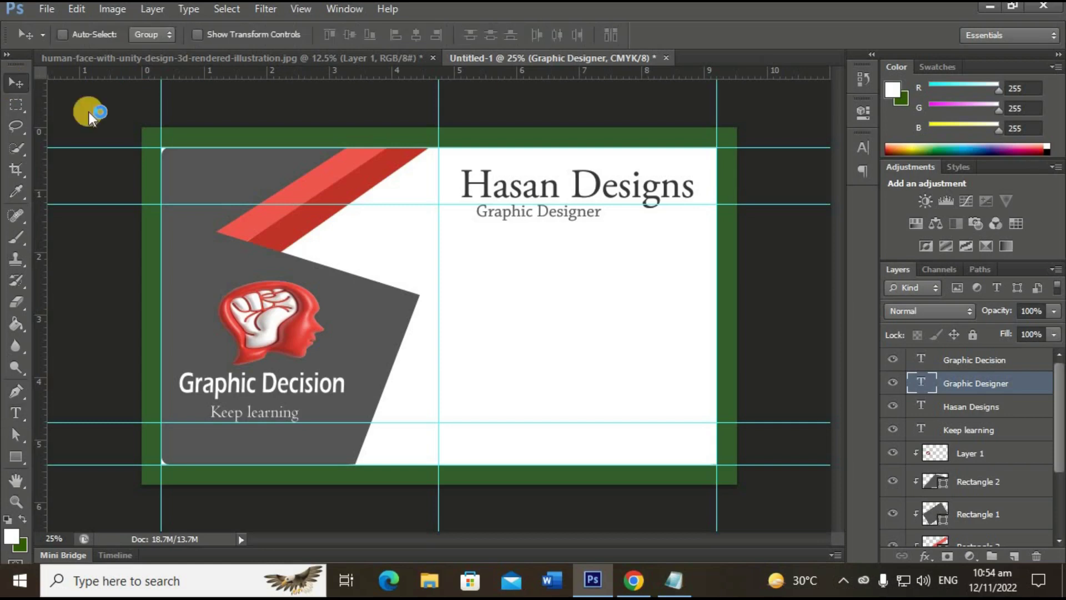
pyautogui.hotkey('shift', 'Left')
pyautogui.hotkey('shift', 'Left')
pyautogui.hotkey('shift', 'Left')
pyautogui.hotkey('shift', 'Left')
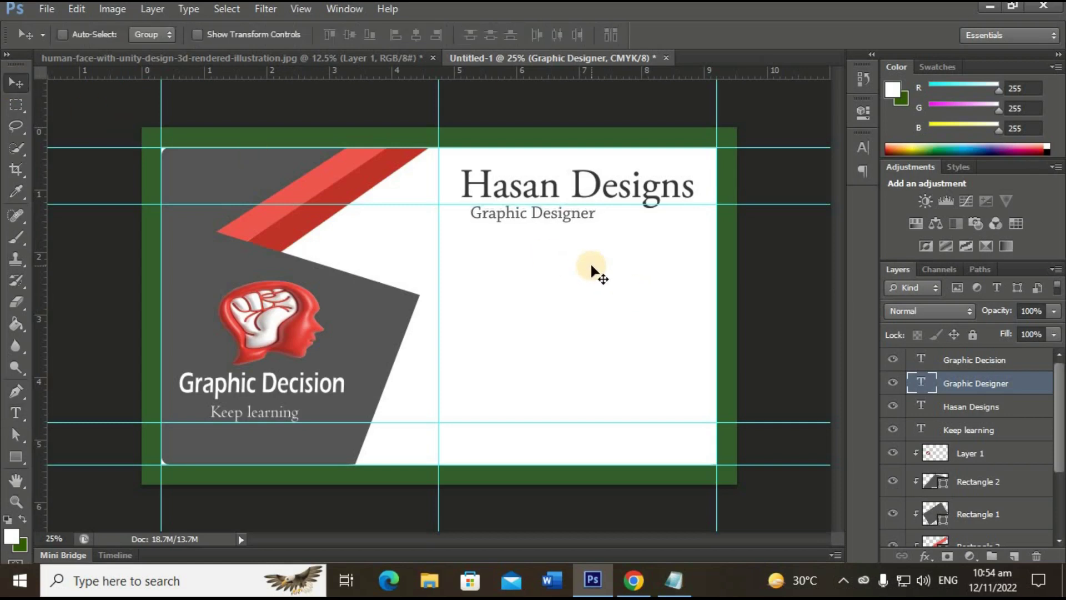
pyautogui.hotkey('shift', 'Left')
pyautogui.hotkey('shift', 'Left')
pyautogui.hotkey('shift', 'Left')
pyautogui.hotkey('shift', 'Left')
pyautogui.hotkey('shift', 'Left')
pyautogui.hotkey('shift', 'Left')
pyautogui.hotkey('shift', 'Left')
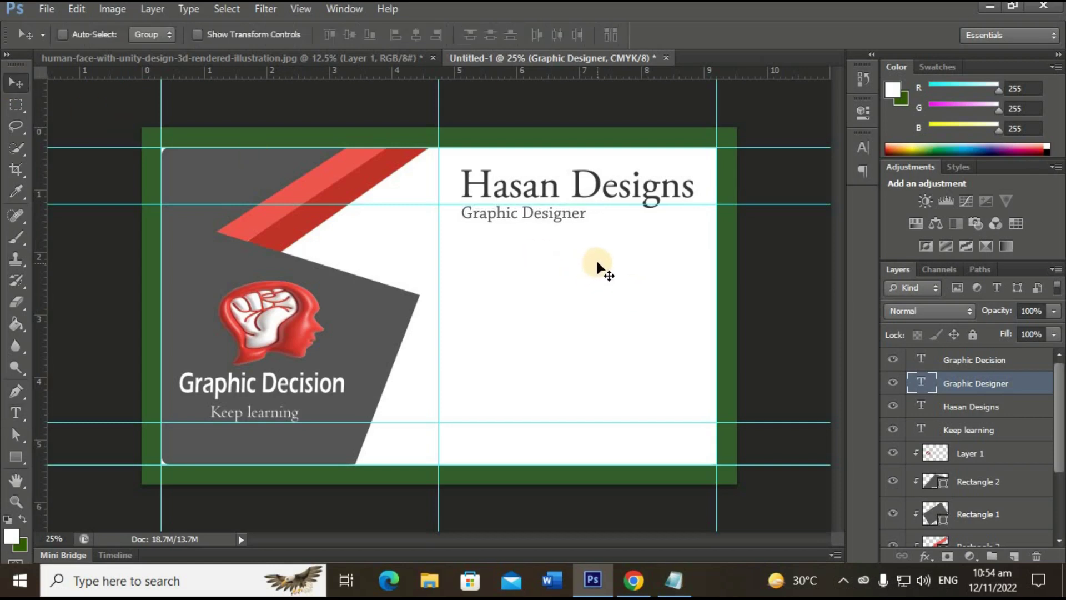
pyautogui.hotkey('shift', 'Right')
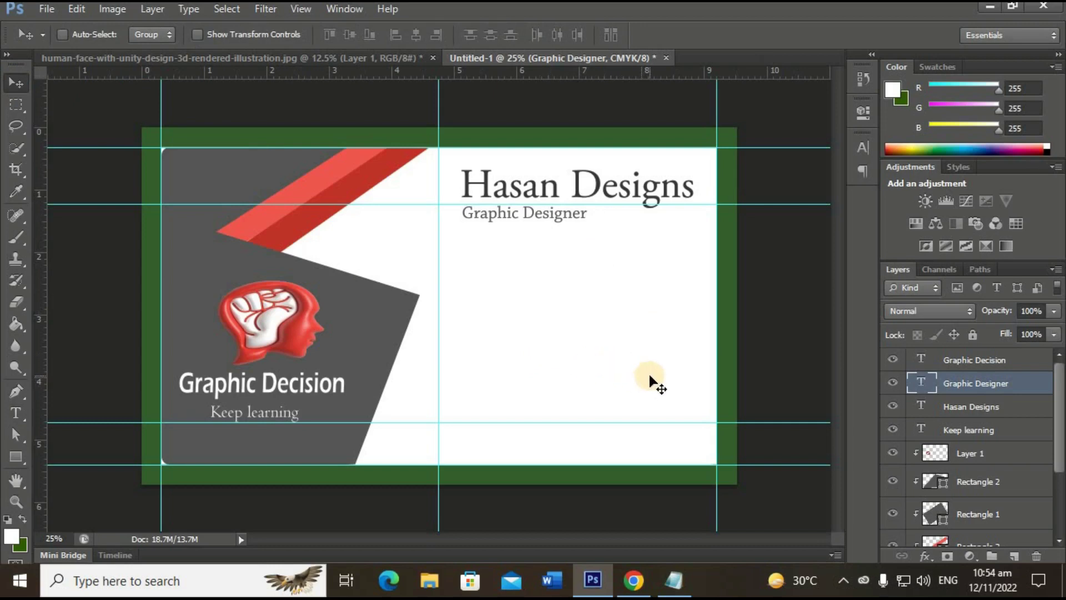
pyautogui.hotkey('shift', 'Right')
pyautogui.hotkey('shift', 'Right')
pyautogui.hotkey('shift', 'Right')
pyautogui.hotkey('shift', 'Right')
pyautogui.hotkey('shift', 'Right')
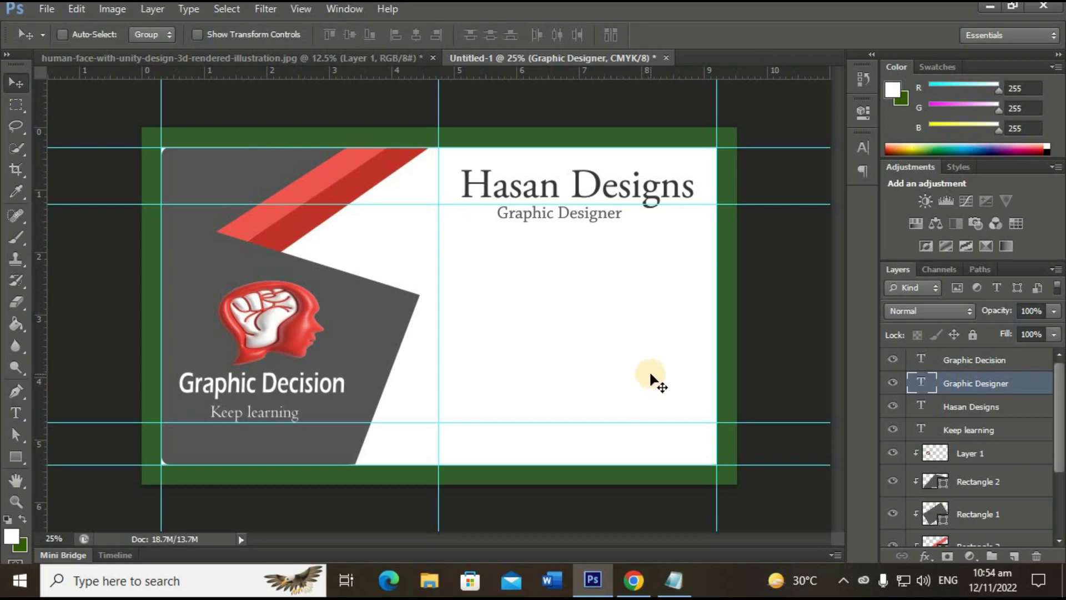
pyautogui.hotkey('shift', 'Right')
pyautogui.hotkey('shift', 'Right')
pyautogui.hotkey('shift', 'Right')
pyautogui.hotkey('shift', 'Right')
pyautogui.hotkey('shift', 'Right')
pyautogui.hotkey('shift', 'Right')
pyautogui.hotkey('shift', 'Right')
pyautogui.hotkey('shift', 'Right')
pyautogui.hotkey('shift', 'Right')
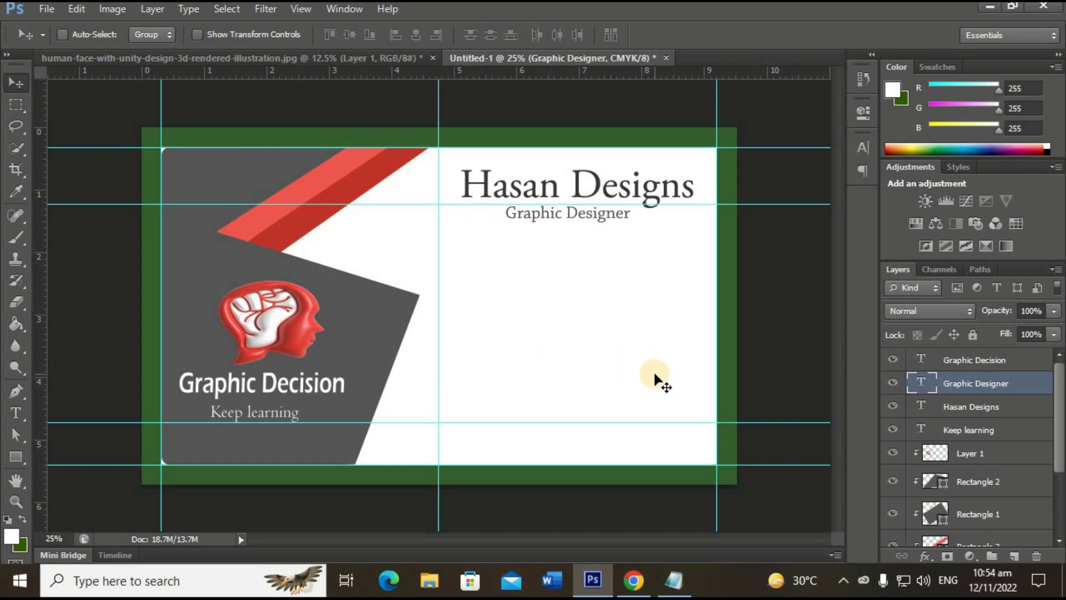
pyautogui.click(933, 361)
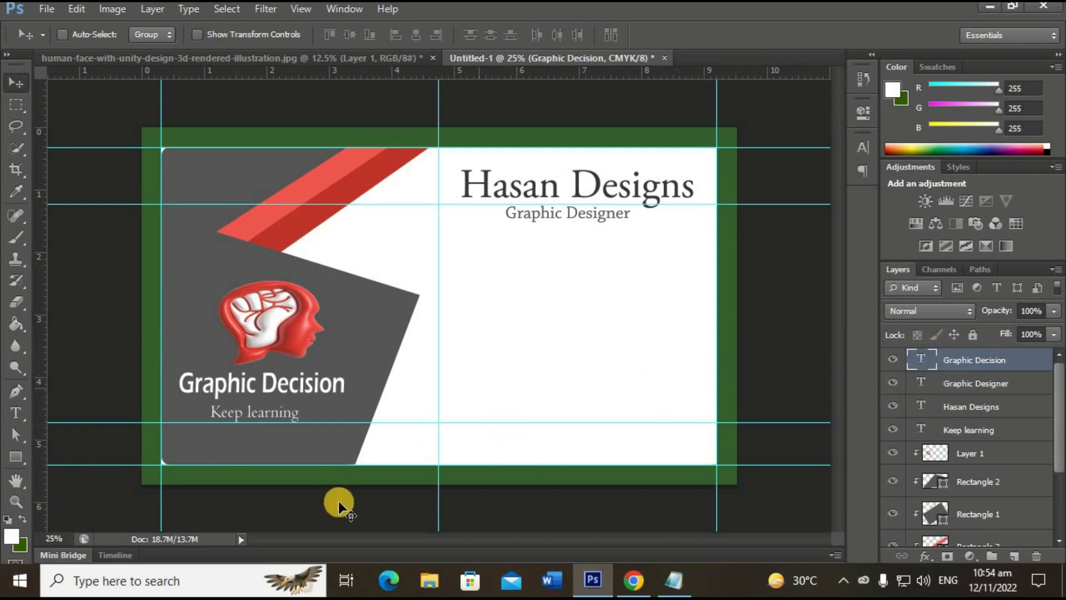
pyautogui.click(23, 456)
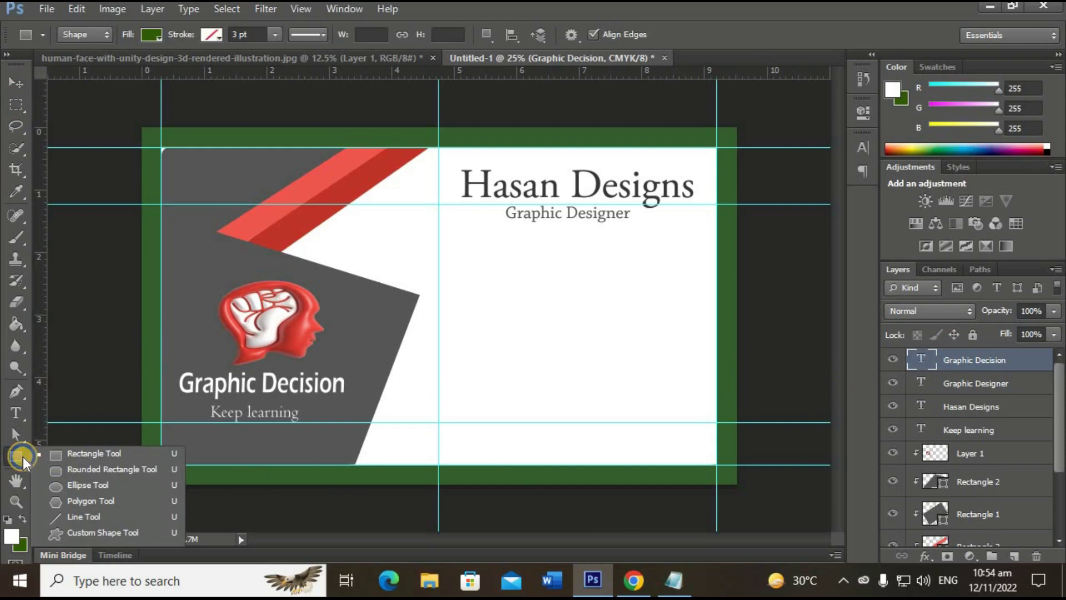
# - Draw a small 40 px-radius rounded square below the title, filled with red sampled from the stripe
pyautogui.click(102, 469)
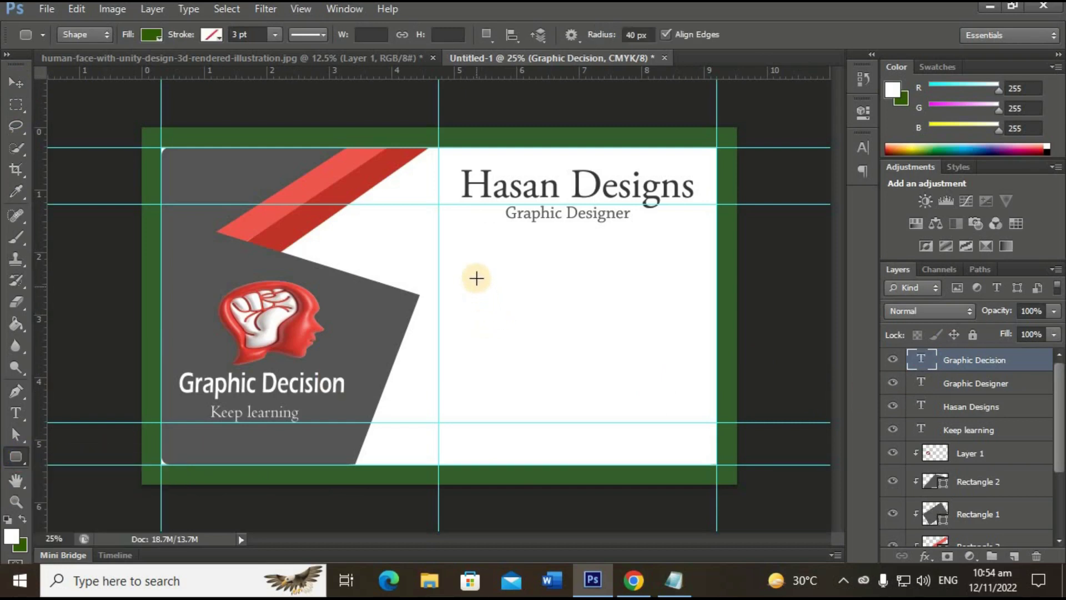
pyautogui.moveTo(471, 255); pyautogui.dragTo(537, 299)
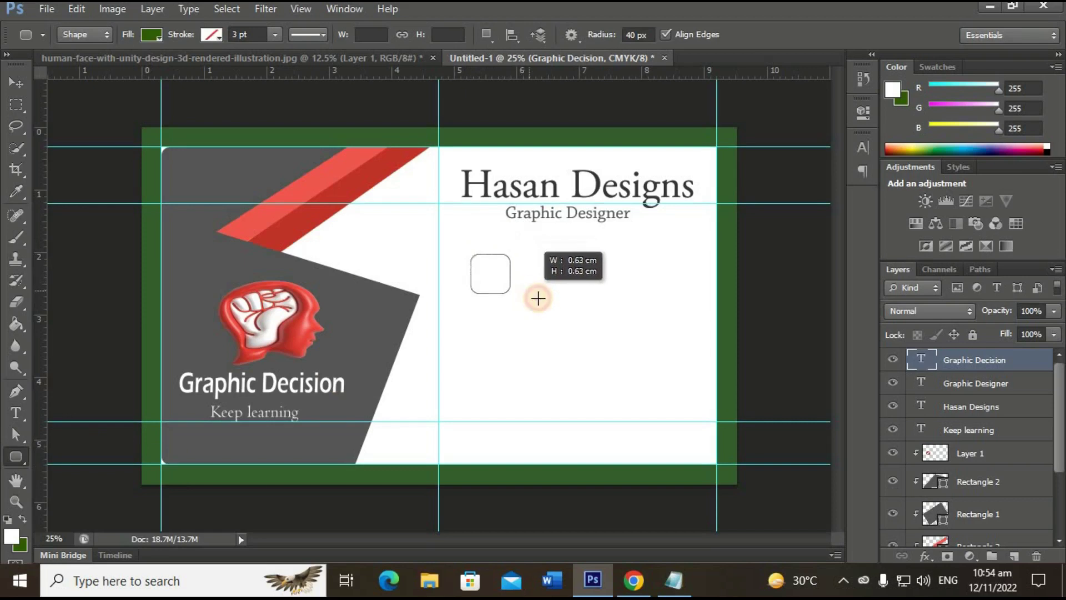
pyautogui.moveTo(537, 299)
pyautogui.mouseDown()
pyautogui.moveTo(529, 276)
pyautogui.moveTo(545, 287)
pyautogui.mouseUp()
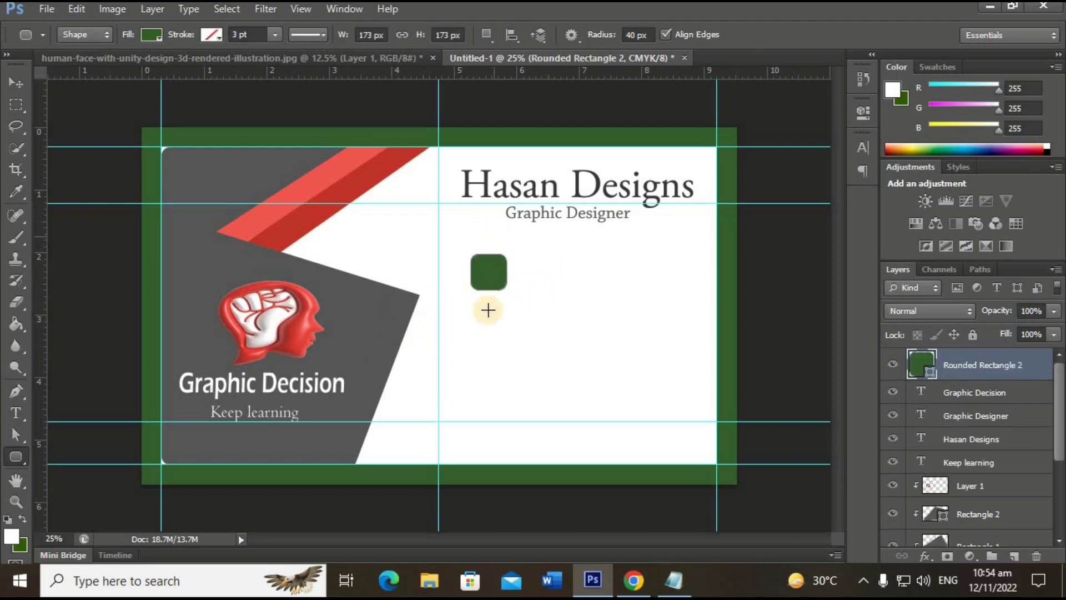
pyautogui.click(923, 365)
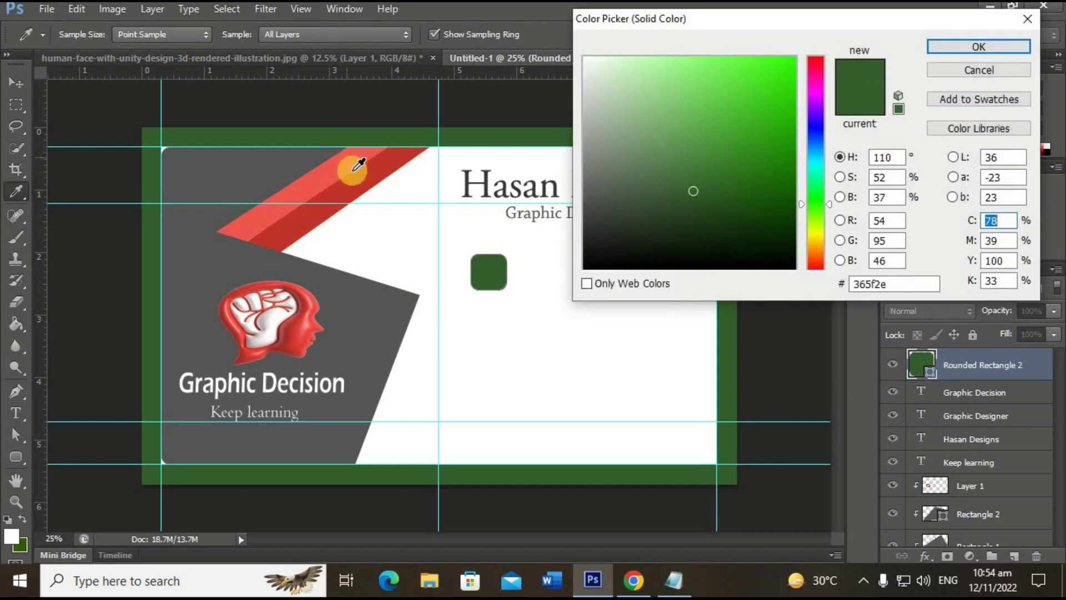
pyautogui.click(350, 164)
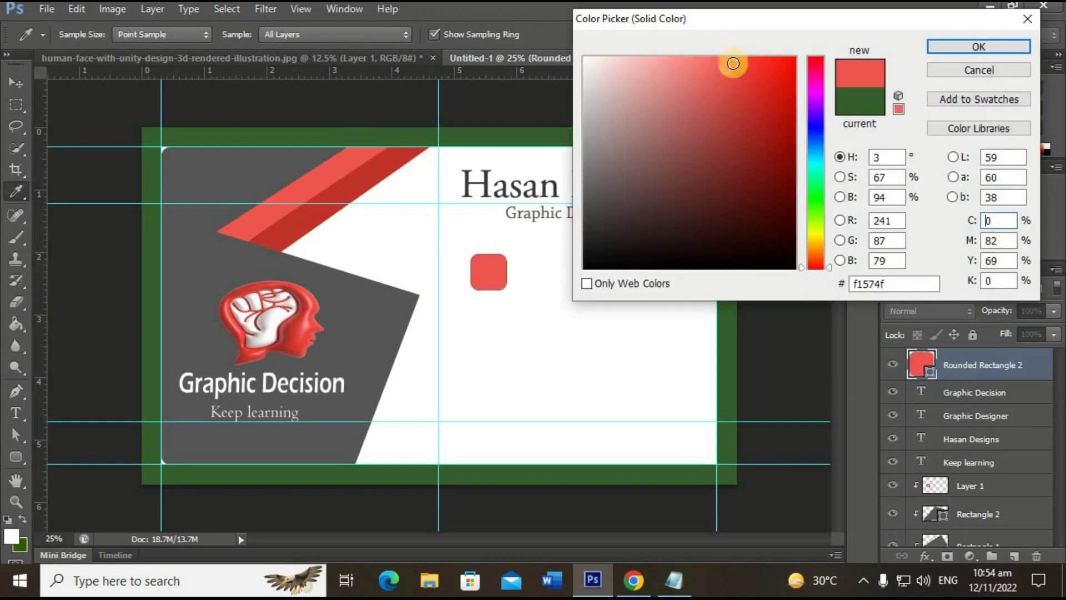
pyautogui.moveTo(729, 66); pyautogui.dragTo(745, 65)
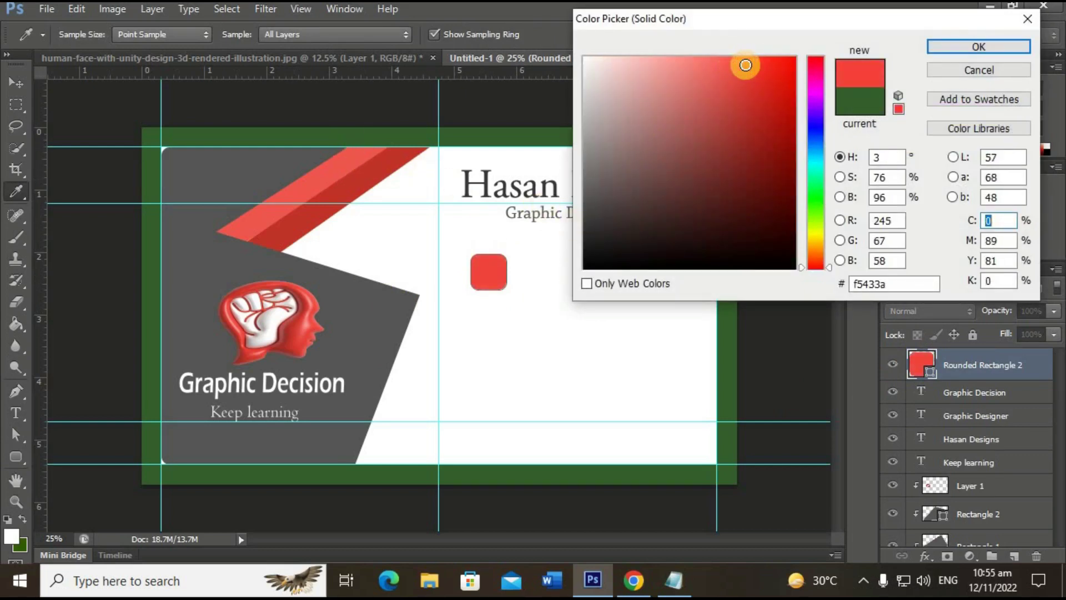
pyautogui.click(941, 47)
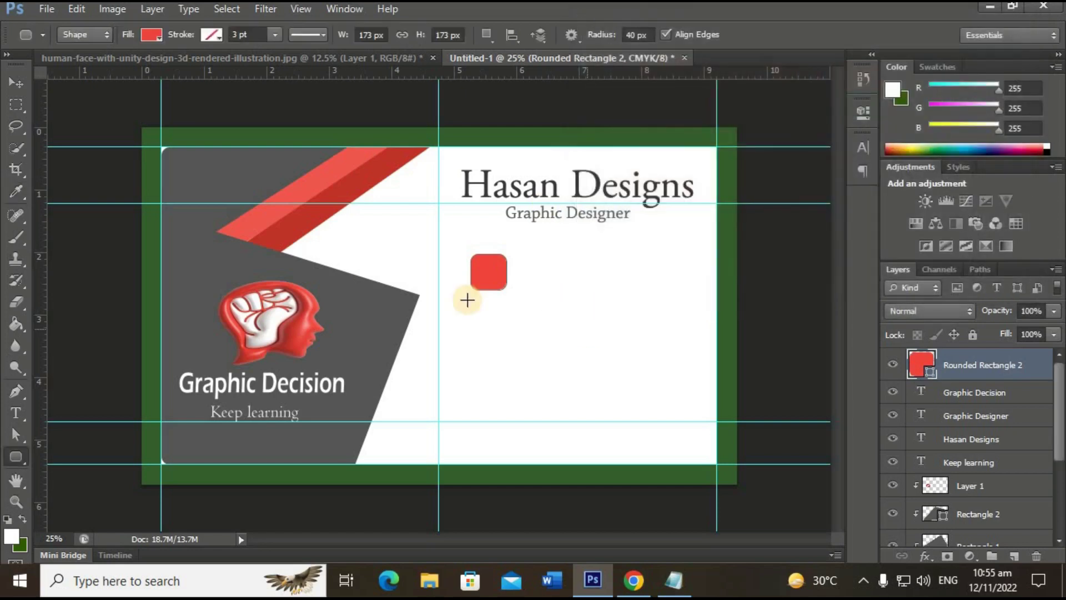
# - Alt-drag the red rounded square downward to create two copies below it
pyautogui.click(16, 83)
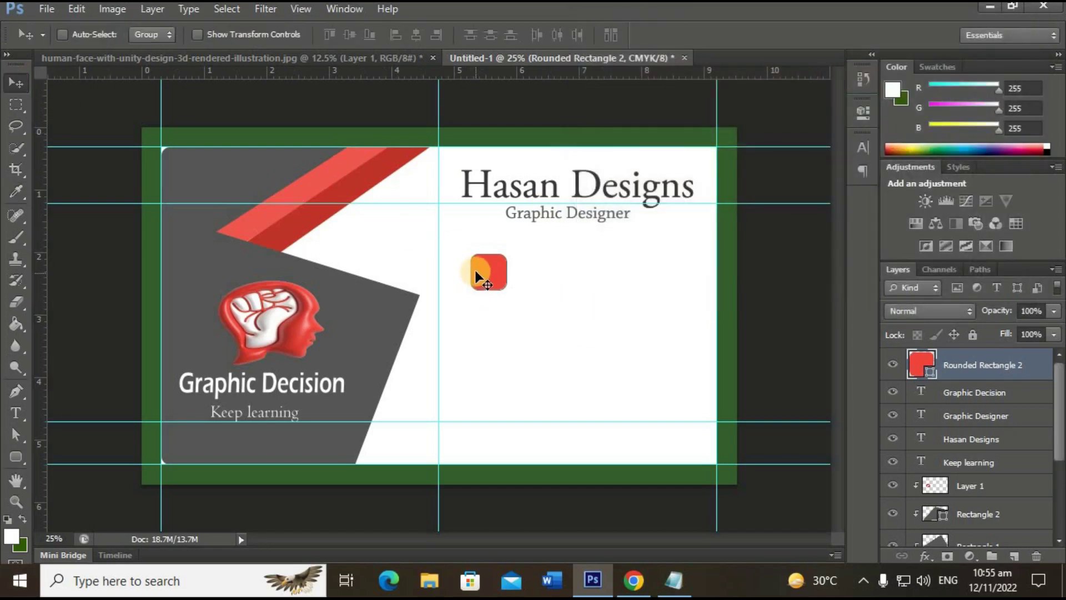
pyautogui.moveTo(486, 269); pyautogui.dragTo(497, 331)
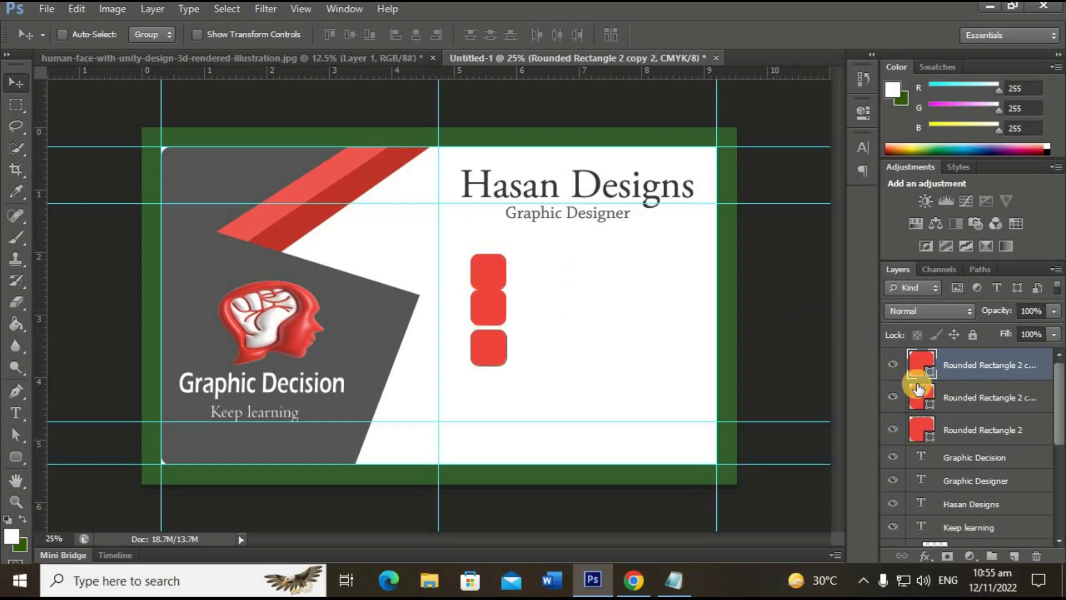
pyautogui.click(955, 424)
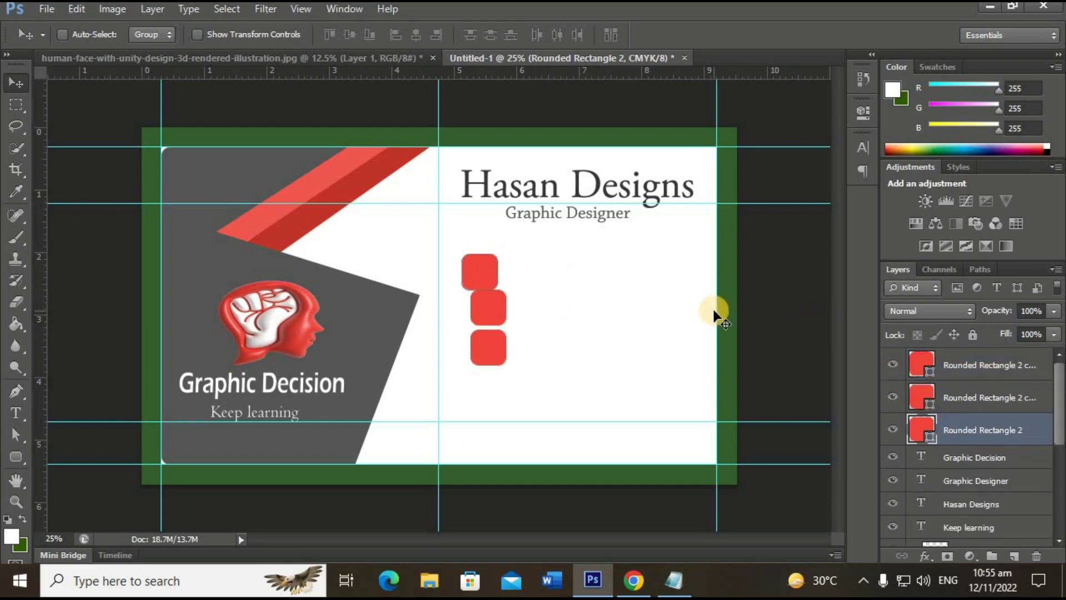
pyautogui.click(935, 399)
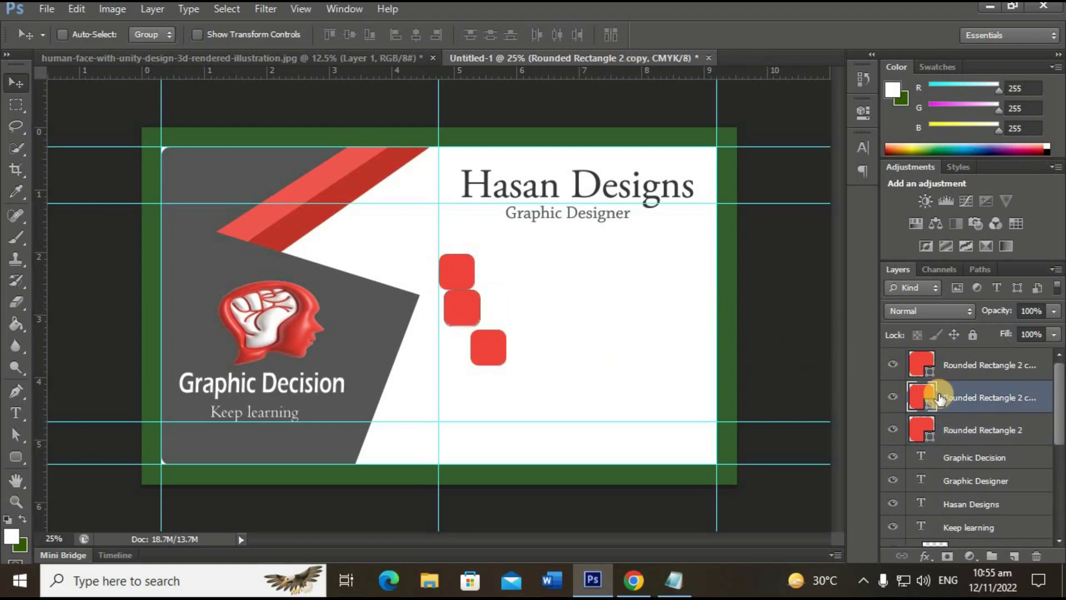
pyautogui.click(969, 375)
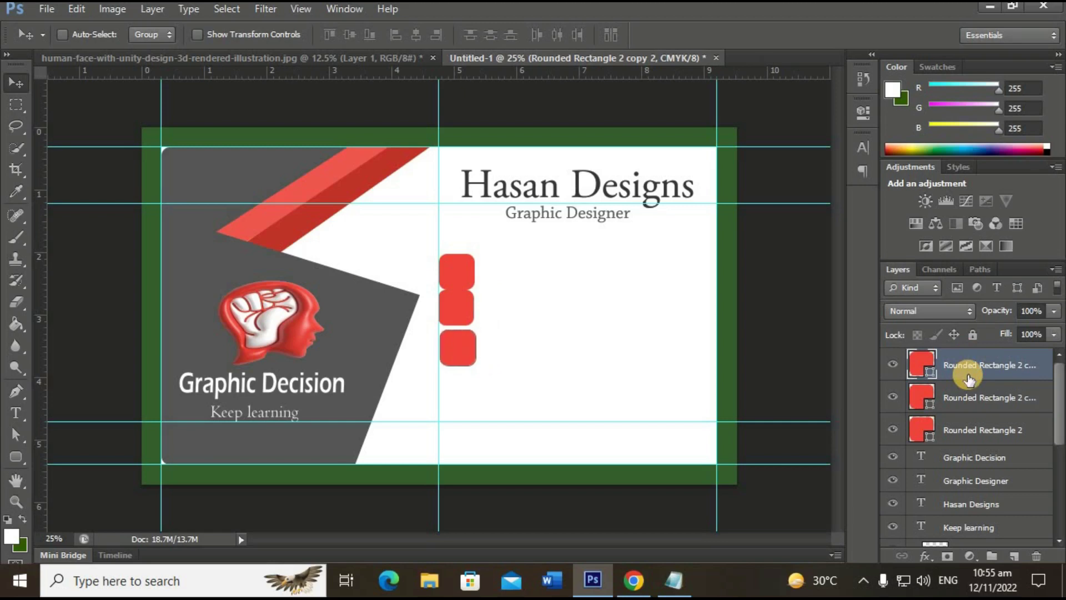
pyautogui.click(979, 432)
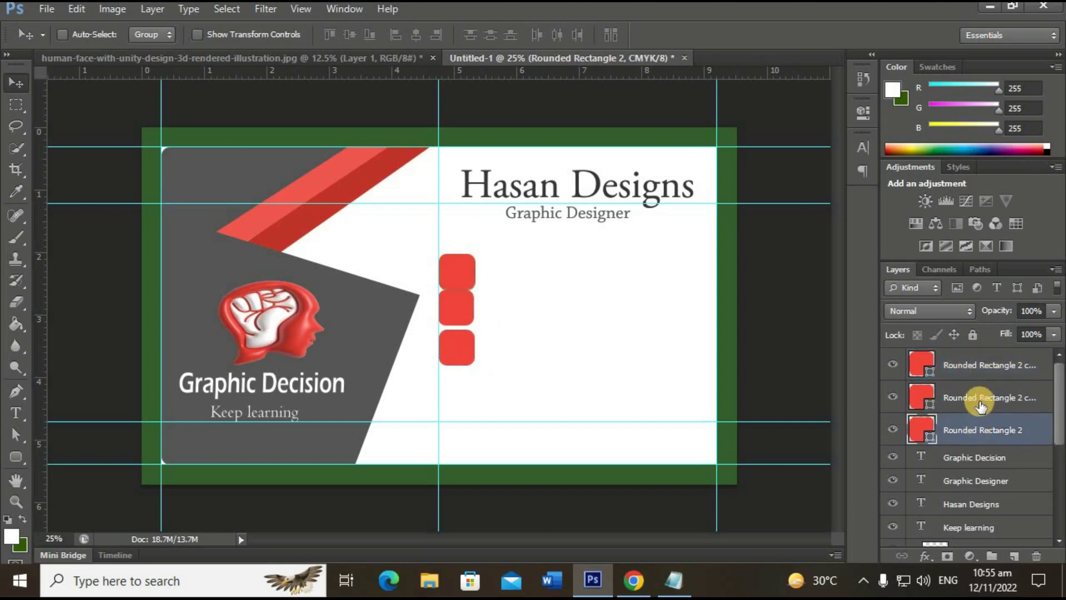
pyautogui.click(972, 397)
pyautogui.click(986, 377)
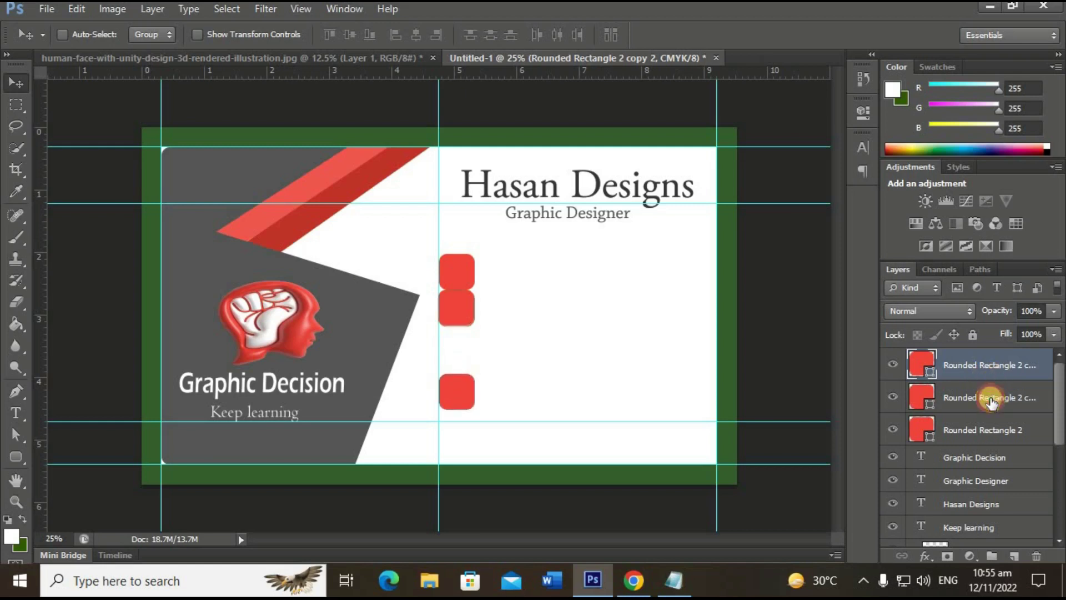
# - Nudge the middle and bottom copies down so the three squares are evenly spaced
pyautogui.click(993, 400)
pyautogui.hotkey('shift', 'Down')
pyautogui.hotkey('shift', 'Down')
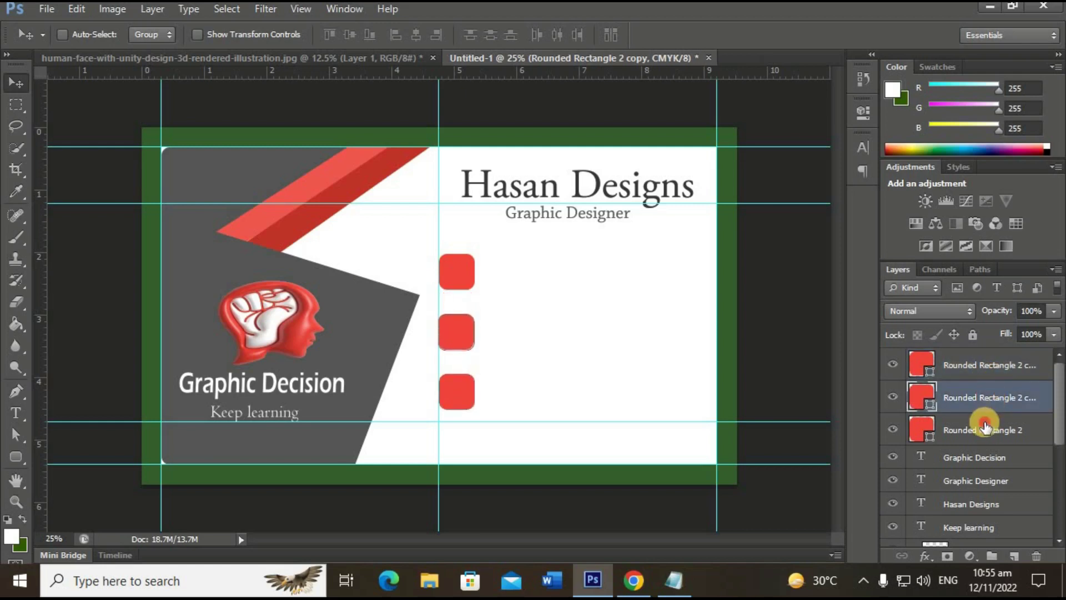
pyautogui.click(982, 428)
pyautogui.click(984, 398)
pyautogui.hotkey('shift', 'Down')
pyautogui.click(988, 374)
pyautogui.hotkey('shift', 'Down')
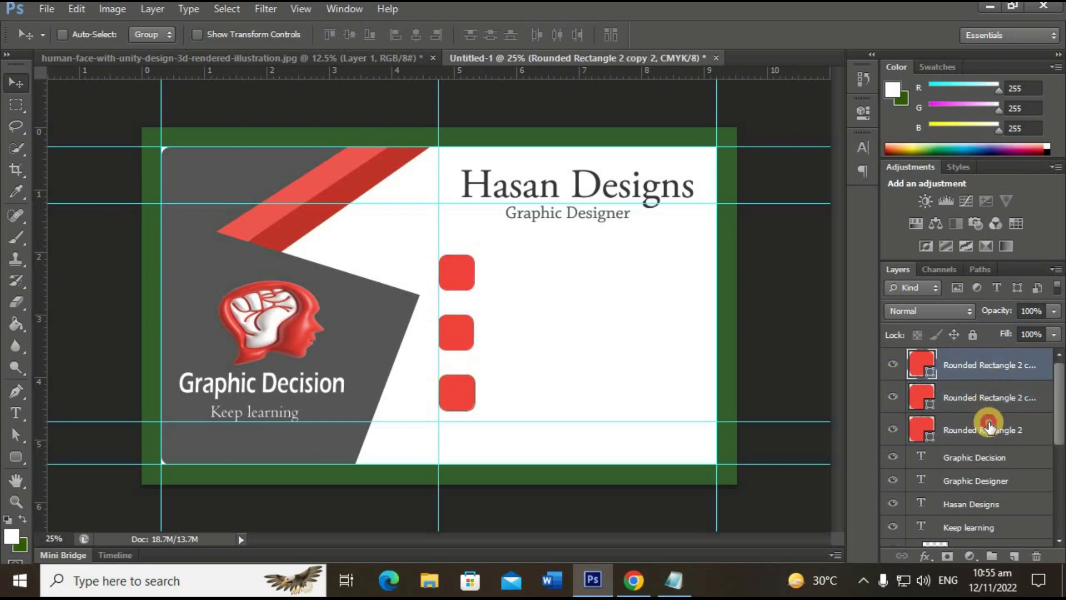
pyautogui.click(988, 427)
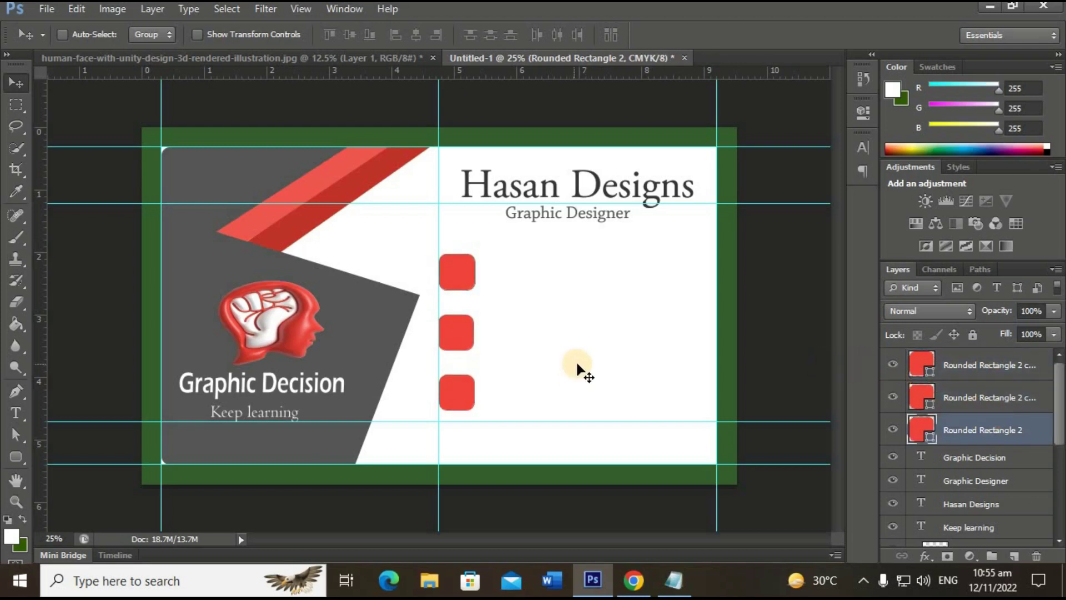
pyautogui.click(20, 457)
pyautogui.click(132, 532)
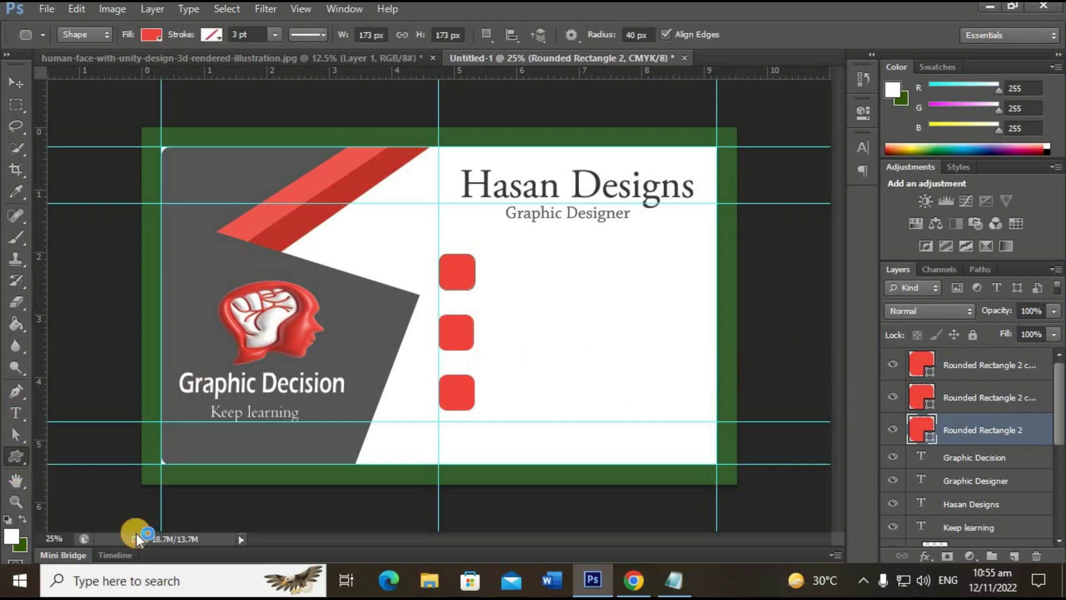
pyautogui.click(644, 35)
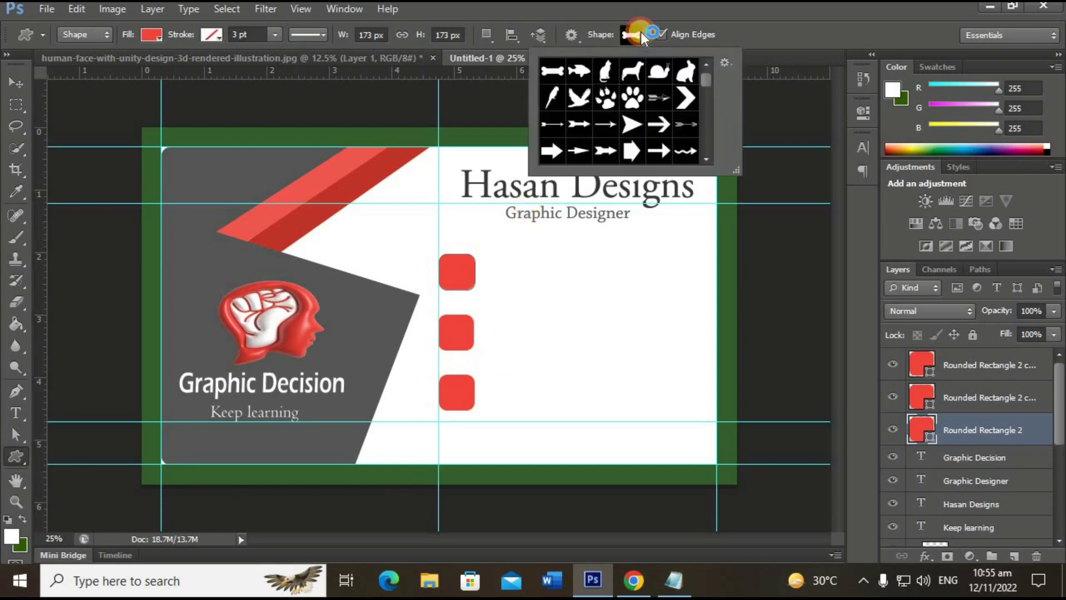
pyautogui.moveTo(716, 176); pyautogui.dragTo(940, 312)
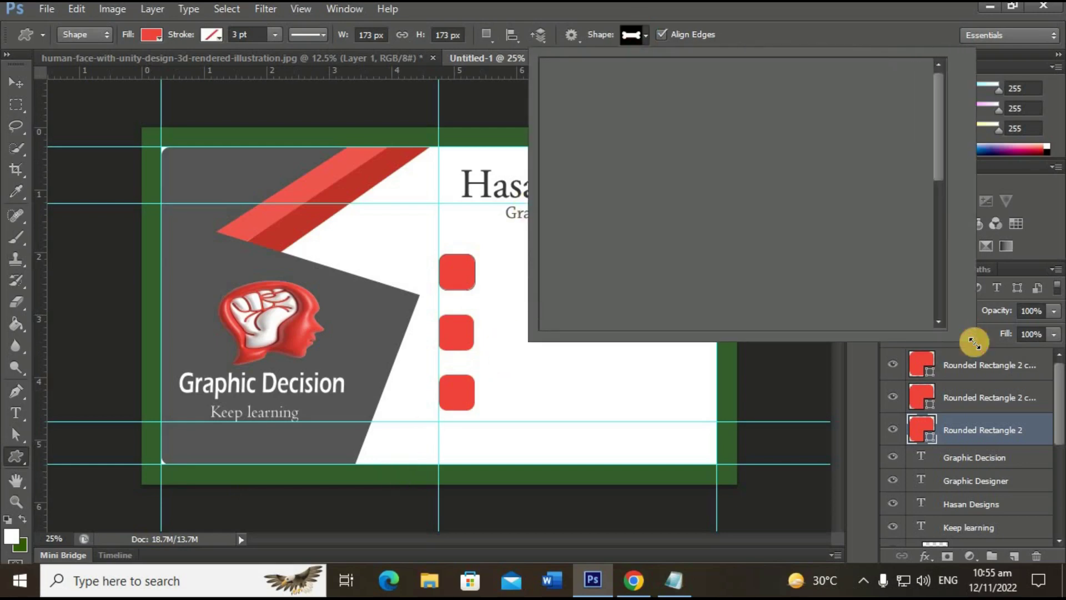
pyautogui.scroll(-2, 803, 189)
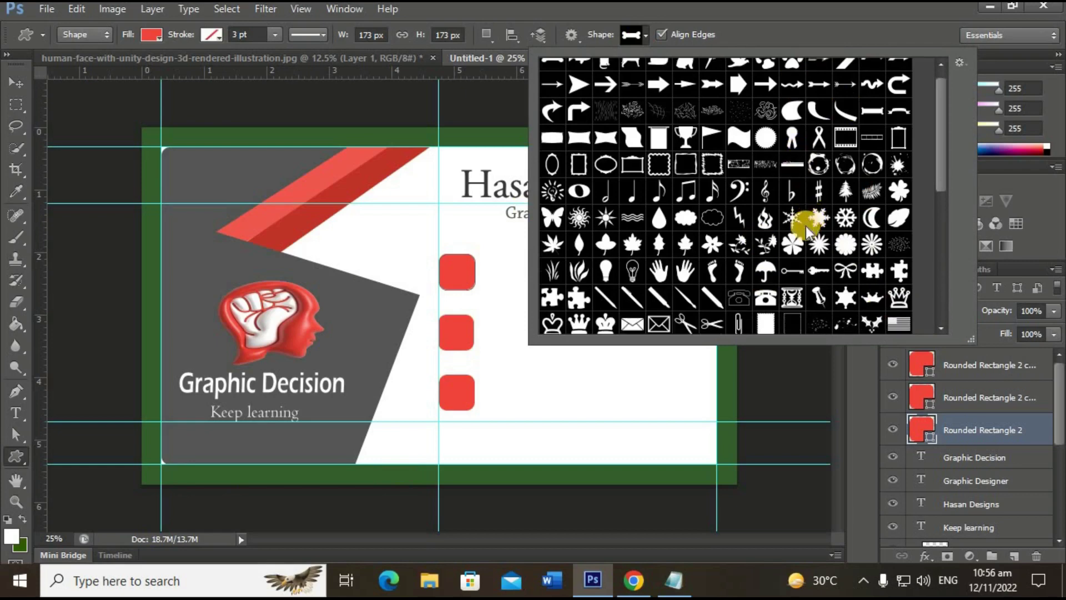
pyautogui.scroll(-1, 809, 233)
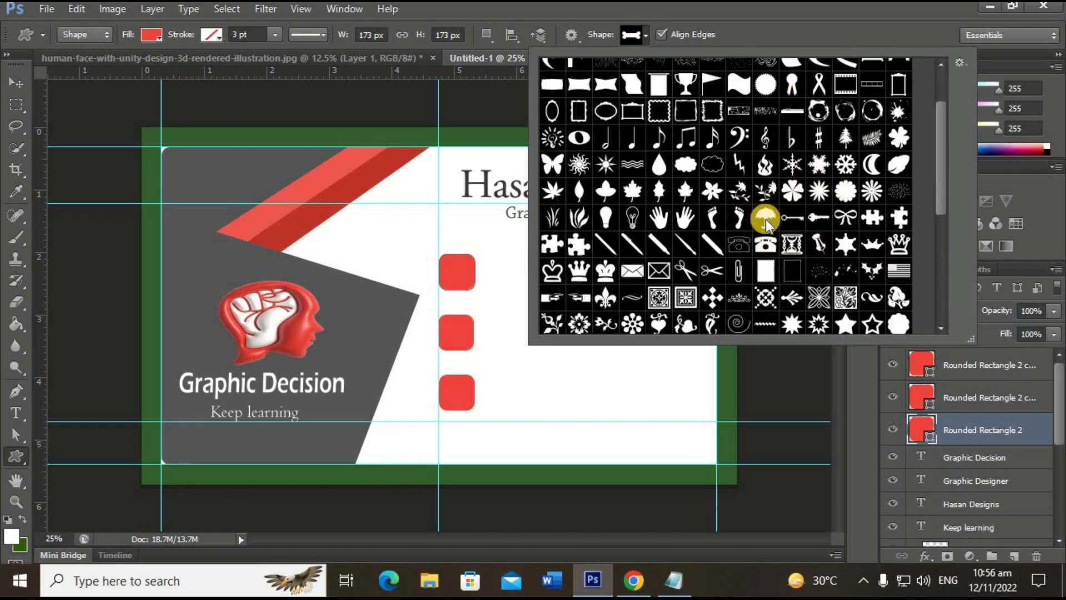
pyautogui.scroll(3, 764, 211)
pyautogui.scroll(-1, 739, 268)
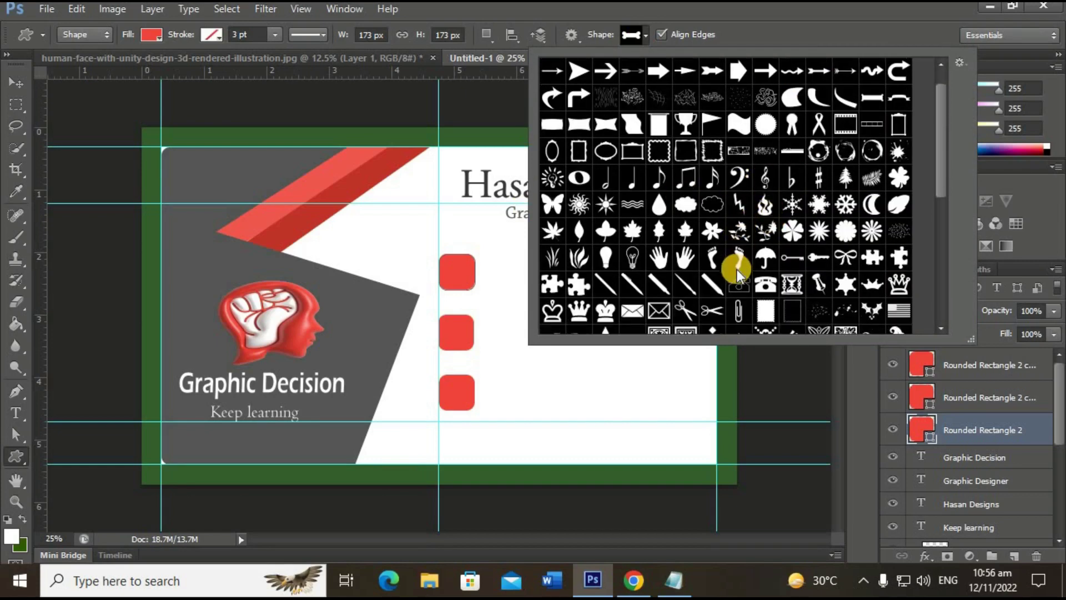
pyautogui.scroll(-1, 739, 269)
pyautogui.scroll(-1, 738, 270)
pyautogui.scroll(-1, 737, 269)
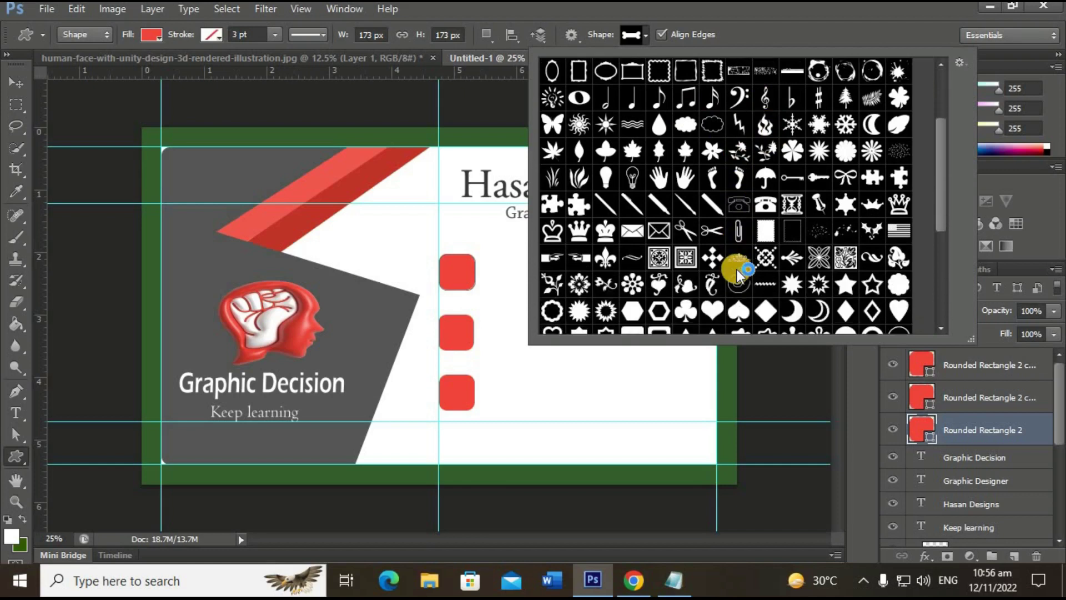
pyautogui.scroll(-1, 737, 269)
pyautogui.scroll(-1, 738, 269)
pyautogui.scroll(-2, 737, 271)
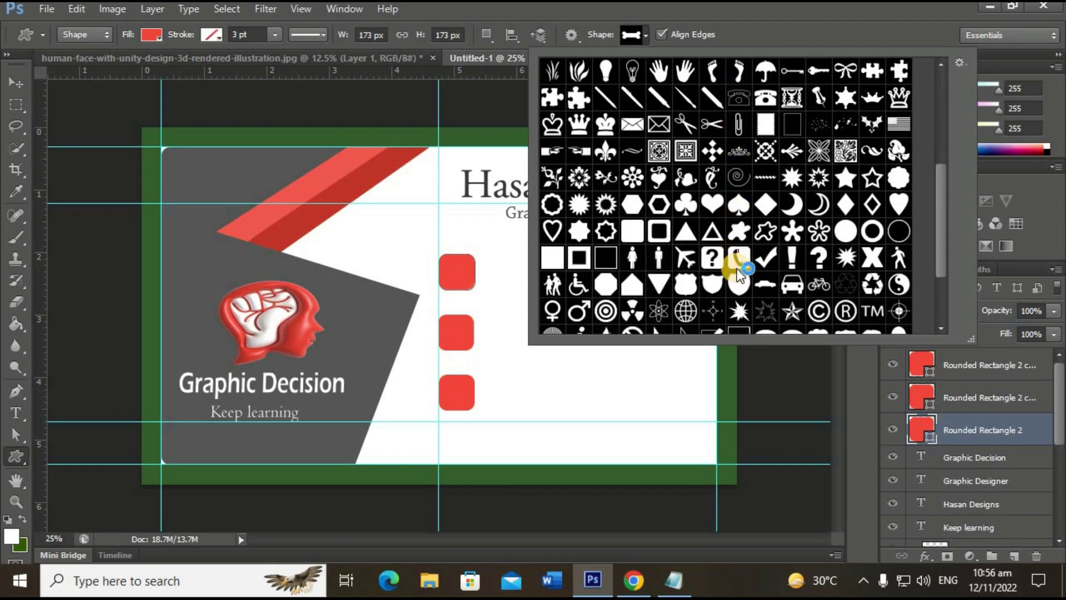
pyautogui.scroll(-1, 738, 271)
pyautogui.scroll(-1, 738, 271)
pyautogui.scroll(-1, 738, 271)
pyautogui.scroll(-1, 737, 273)
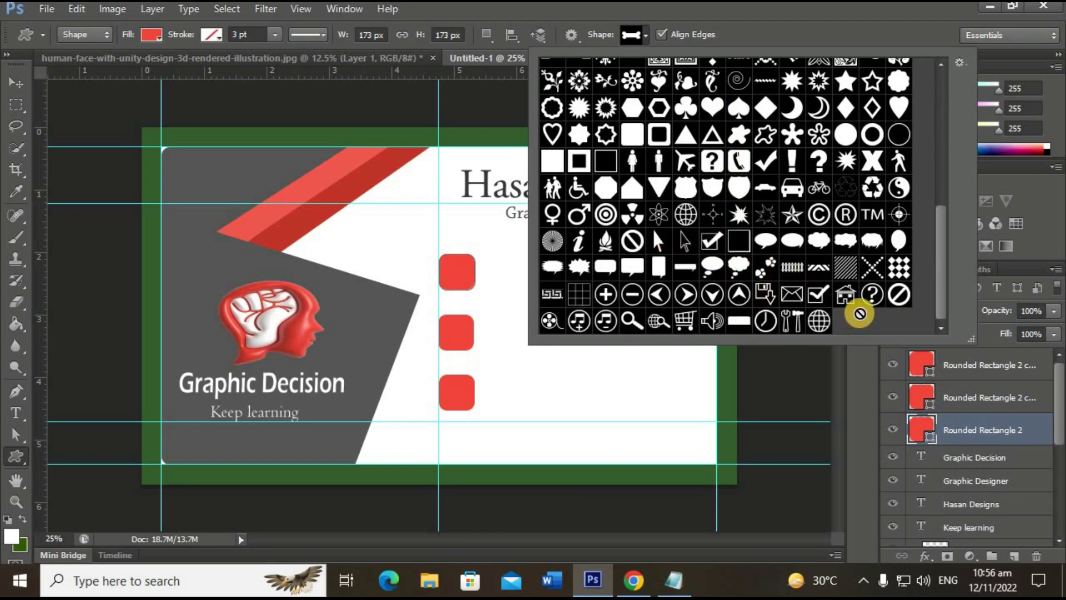
pyautogui.click(738, 161)
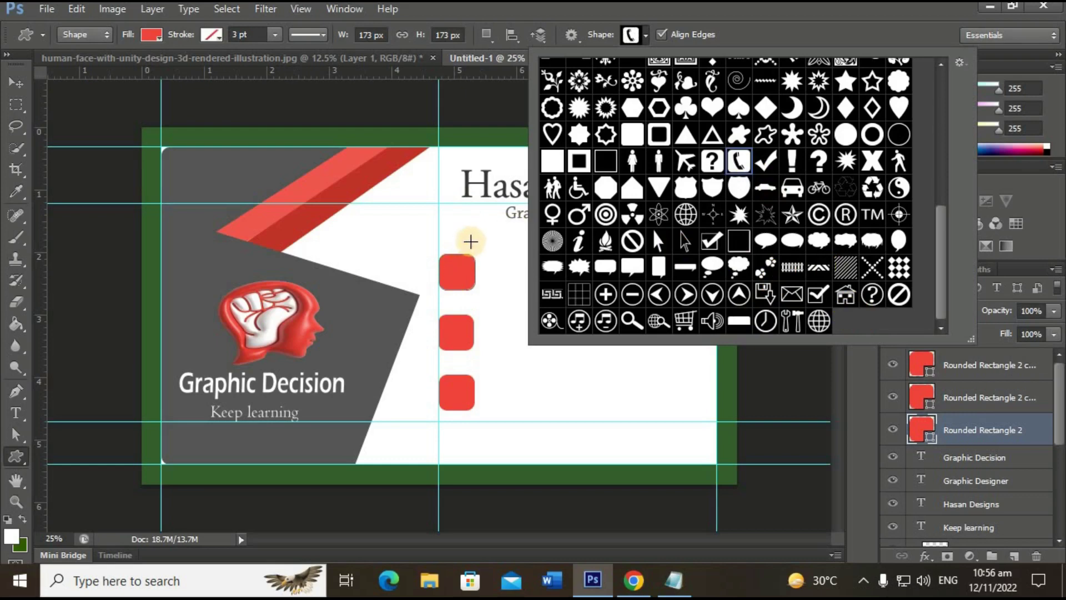
pyautogui.moveTo(471, 239); pyautogui.dragTo(513, 272)
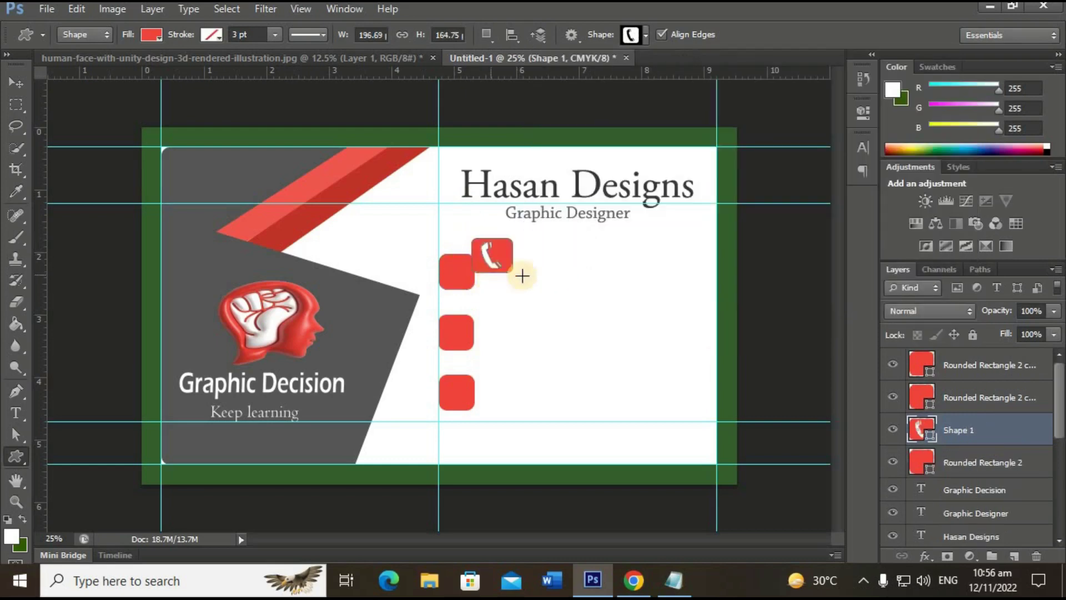
pyautogui.doubleClick(922, 432)
pyautogui.click(711, 53)
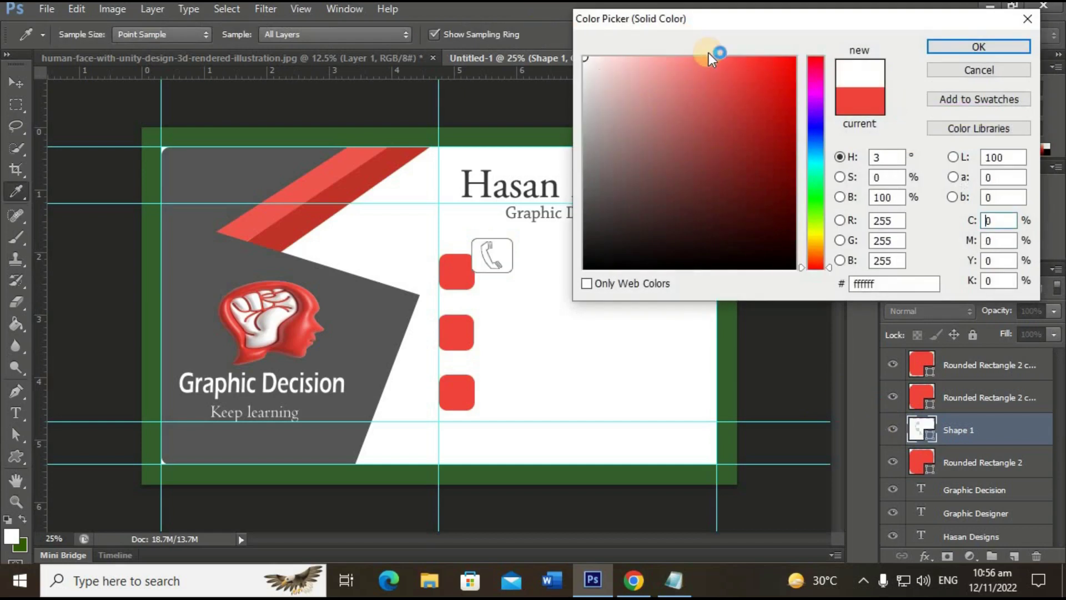
pyautogui.click(960, 47)
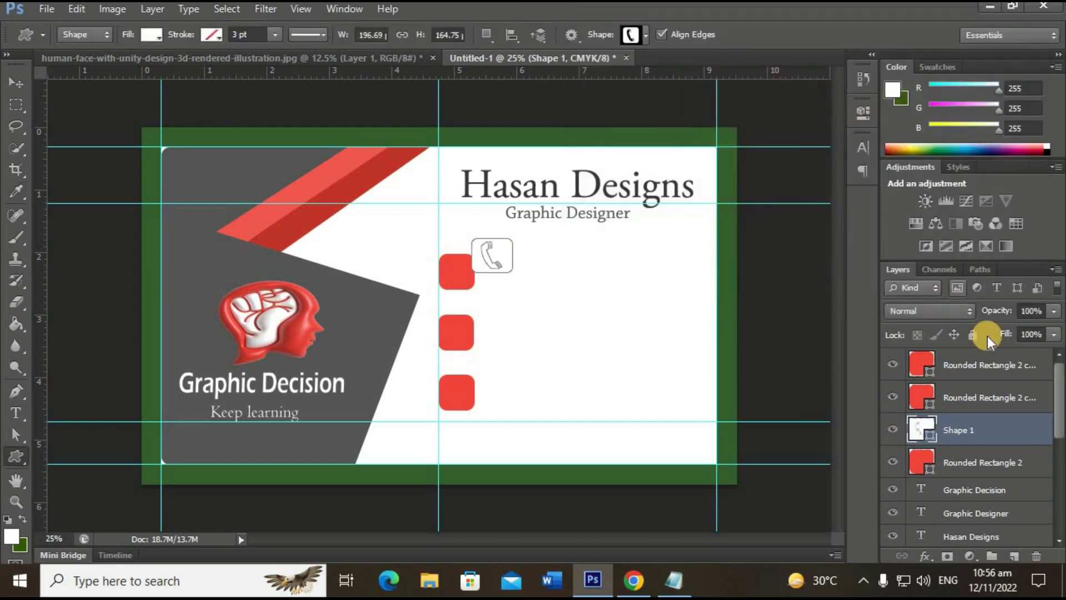
pyautogui.moveTo(961, 432); pyautogui.dragTo(969, 362)
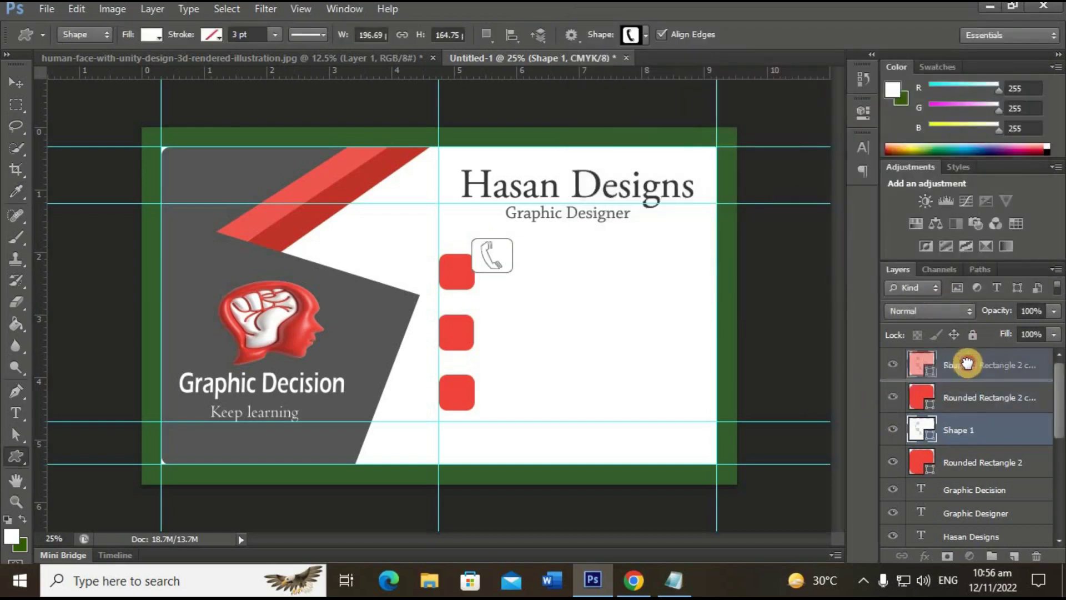
pyautogui.click(18, 83)
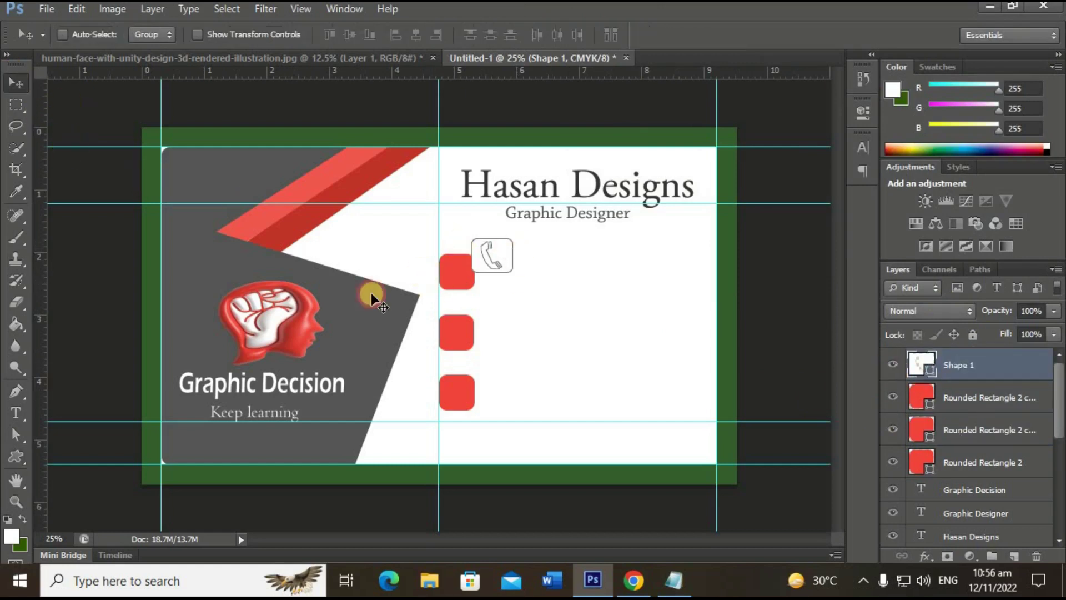
pyautogui.hotkey('shift', 'Left')
pyautogui.hotkey('shift', 'Down')
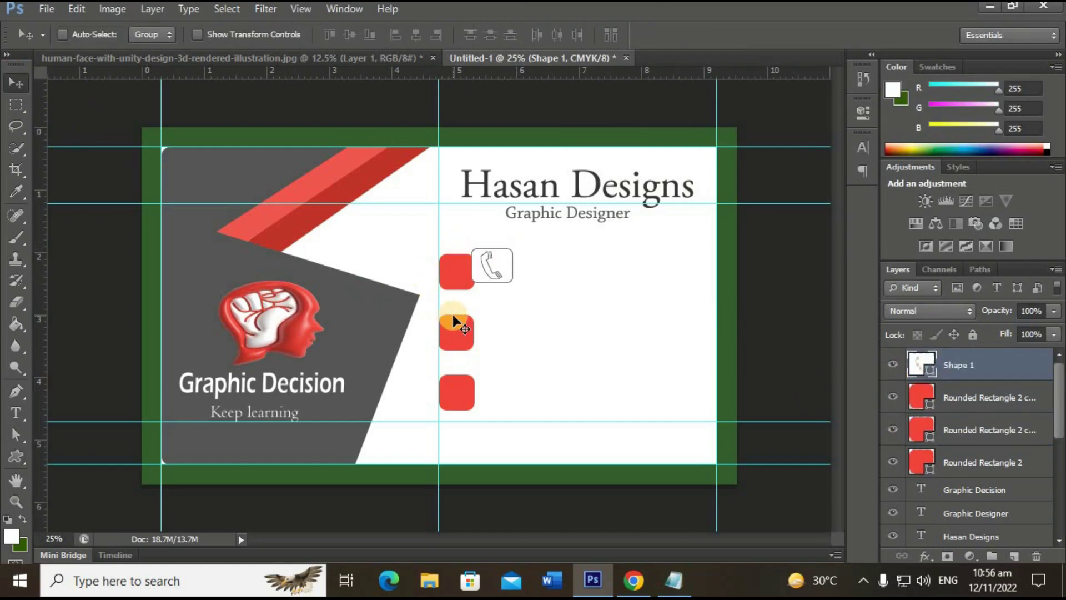
pyautogui.hotkey('shift', 'Left')
pyautogui.hotkey('shift', 'Down')
pyautogui.hotkey('shift', 'Left')
pyautogui.hotkey('shift', 'Down')
pyautogui.hotkey('shift', 'Left')
pyautogui.hotkey('shift', 'Left')
pyautogui.hotkey('shift', 'Down')
pyautogui.hotkey('shift', 'Left')
pyautogui.hotkey('shift', 'Left')
pyautogui.hotkey('shift', 'Left')
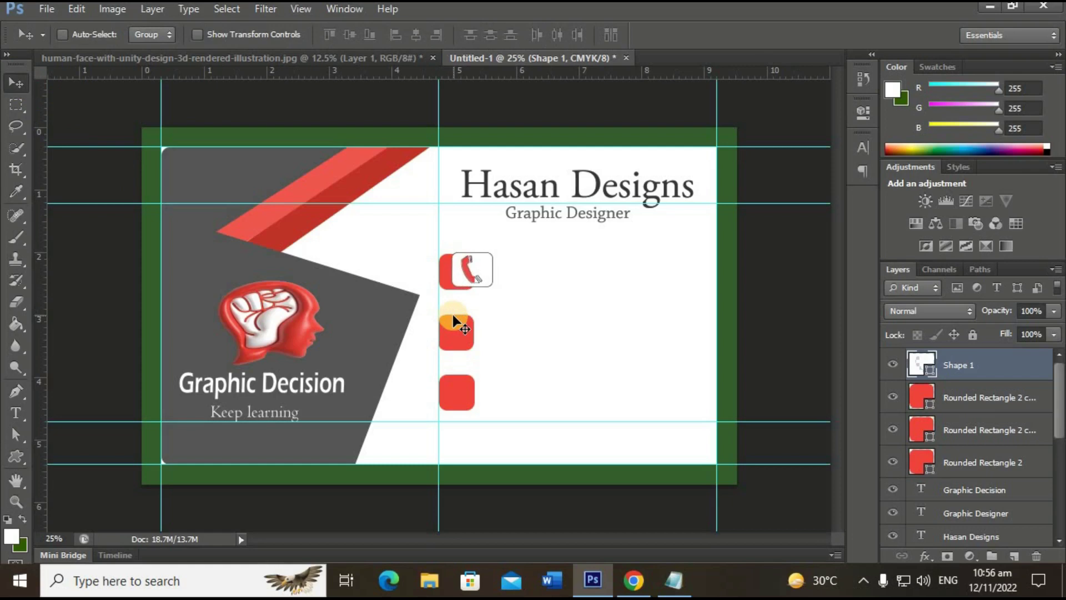
pyautogui.hotkey('shift', 'Left')
pyautogui.hotkey('shift', 'Left')
pyautogui.hotkey('shift', 'Left')
pyautogui.hotkey('shift', 'Left')
pyautogui.hotkey('shift', 'Left')
pyautogui.hotkey('shift', 'Left')
pyautogui.hotkey('shift', 'Down')
pyautogui.hotkey('shift', 'Down')
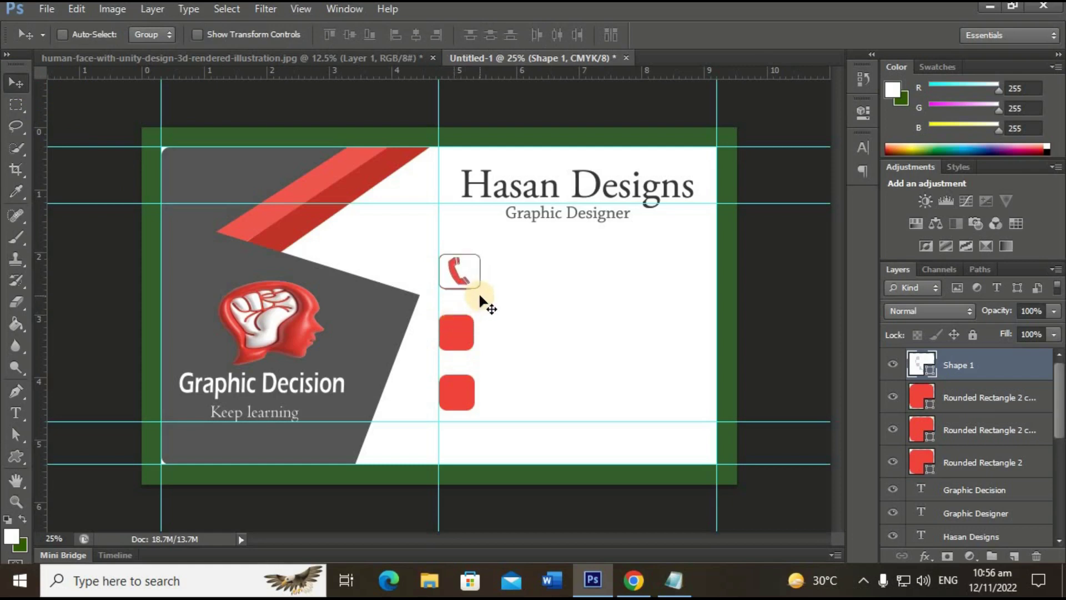
pyautogui.hotkey('ctrl', 't')
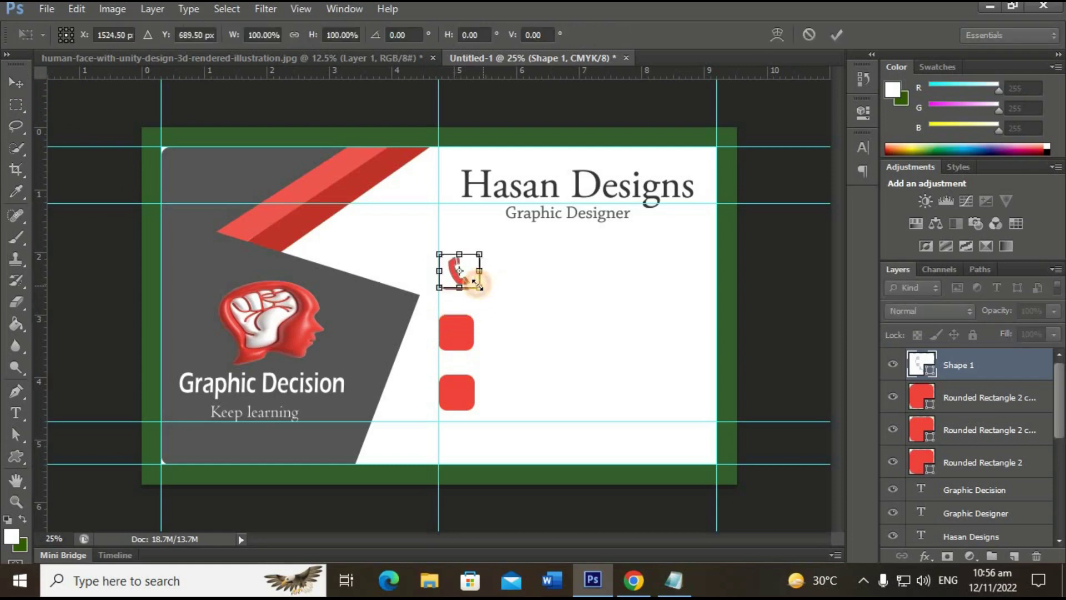
pyautogui.moveTo(477, 285); pyautogui.dragTo(476, 261)
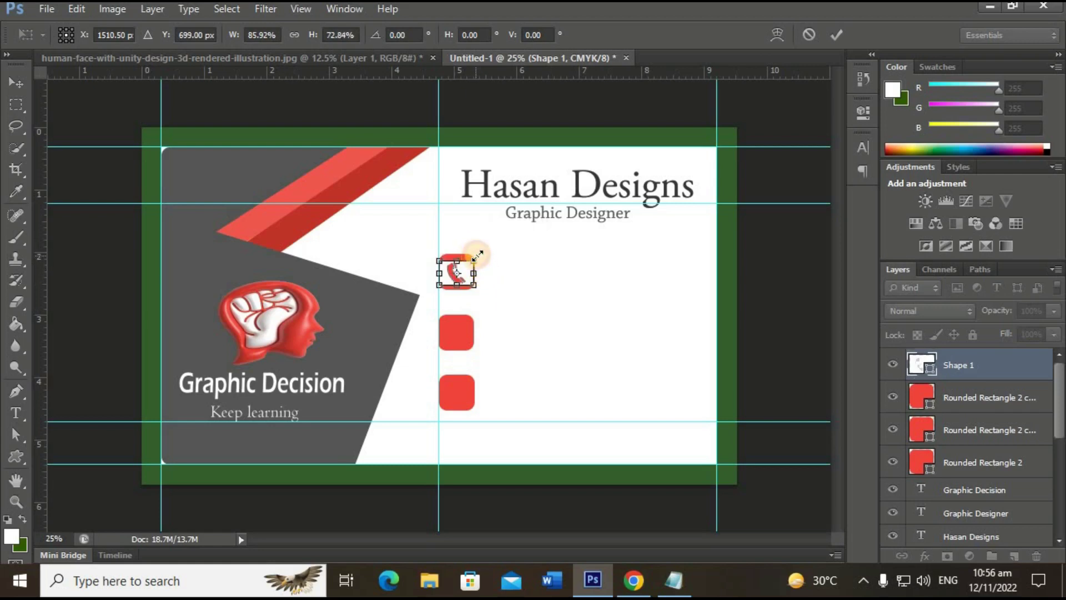
pyautogui.click(834, 35)
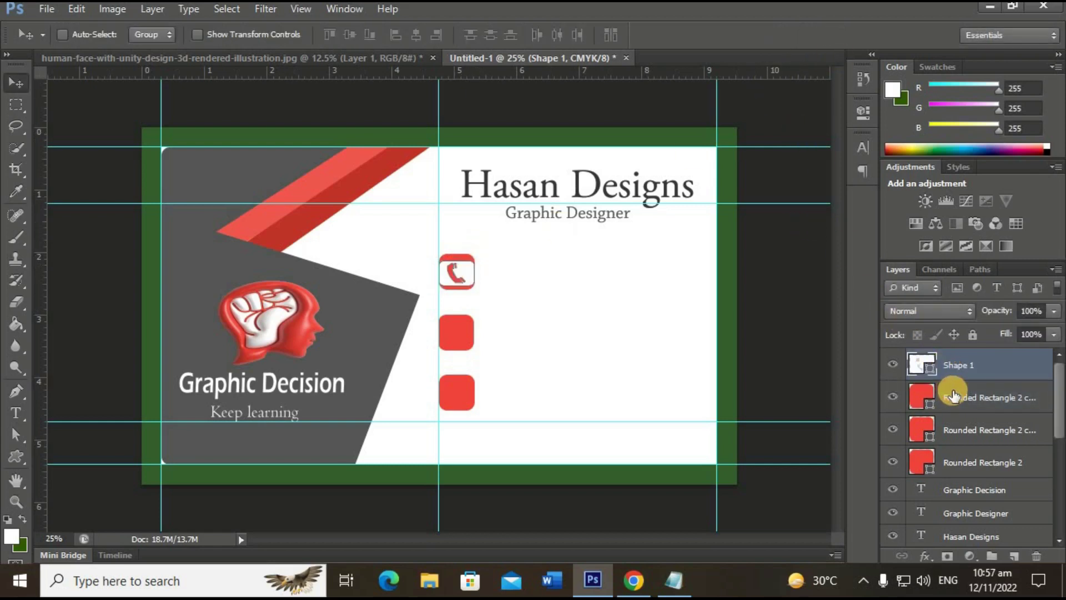
pyautogui.moveTo(972, 367)
pyautogui.mouseDown()
pyautogui.moveTo(987, 471)
pyautogui.moveTo(988, 384)
pyautogui.mouseUp()
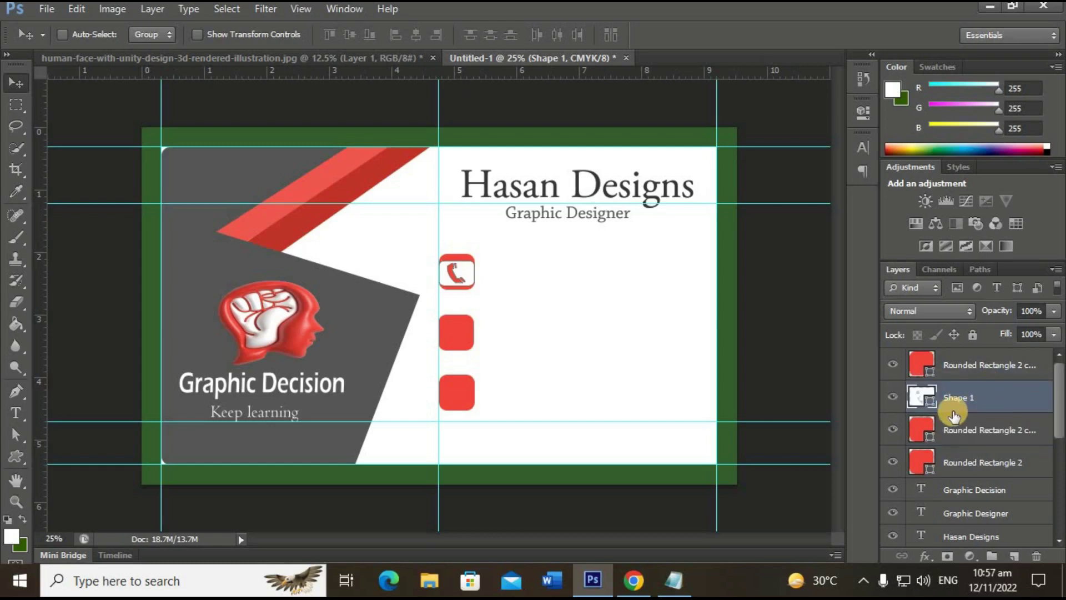
pyautogui.moveTo(914, 396); pyautogui.dragTo(976, 358)
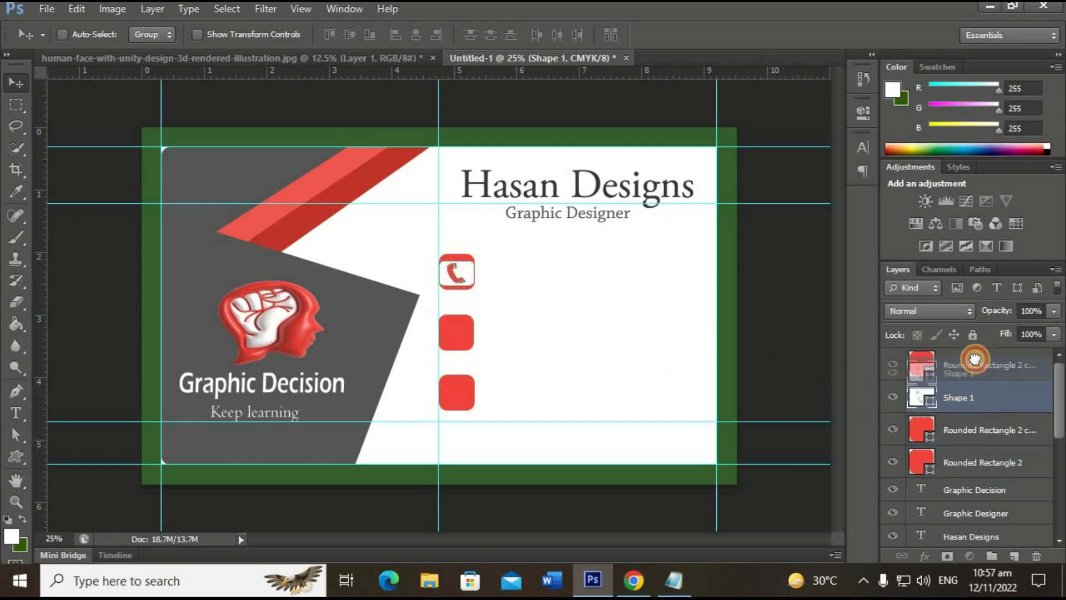
pyautogui.press('Delete')
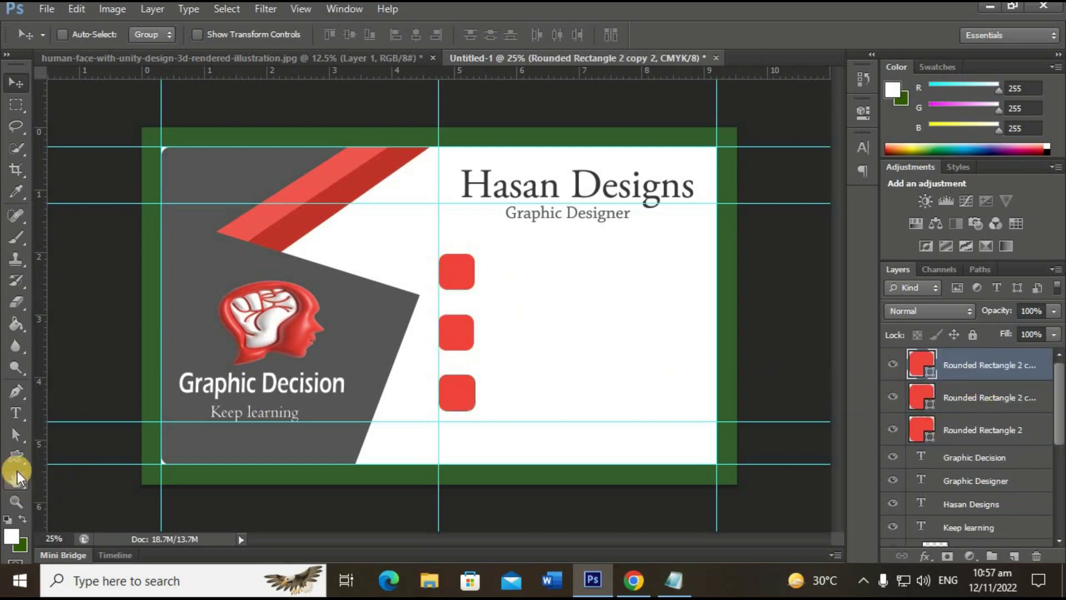
# - Draw the house custom shape on the card with a white fill
pyautogui.click(21, 454)
pyautogui.click(644, 34)
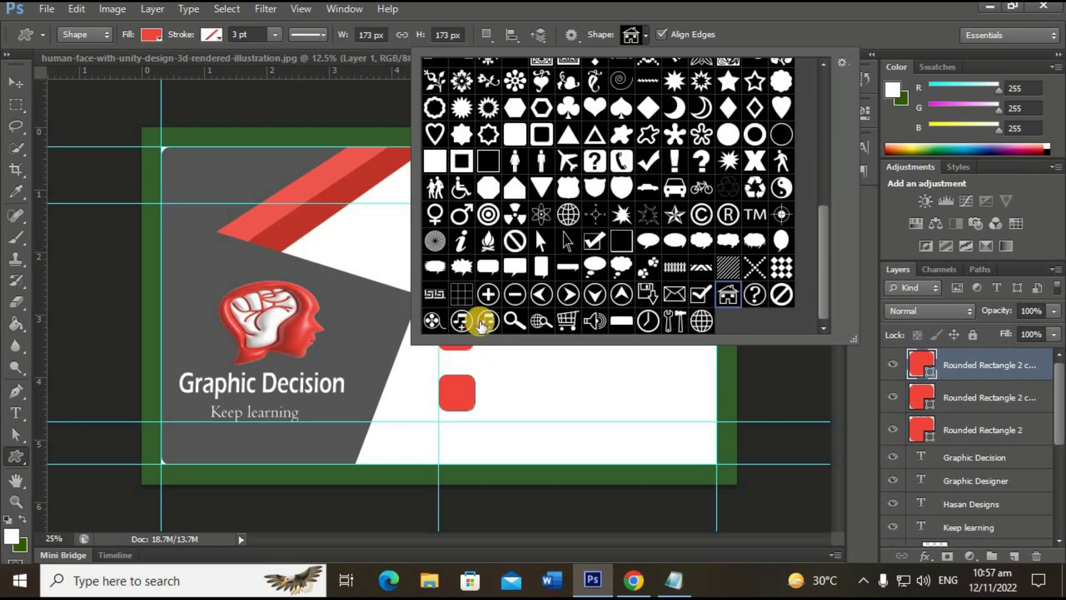
pyautogui.click(635, 35)
pyautogui.moveTo(512, 312); pyautogui.dragTo(580, 344)
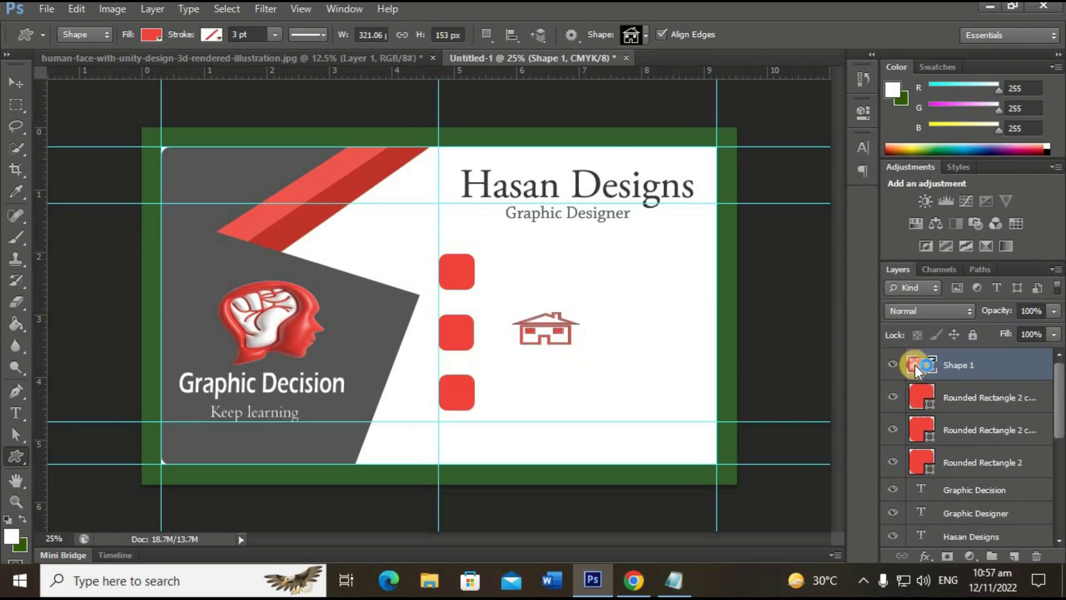
pyautogui.doubleClick(915, 367)
pyautogui.moveTo(626, 135); pyautogui.dragTo(585, 57)
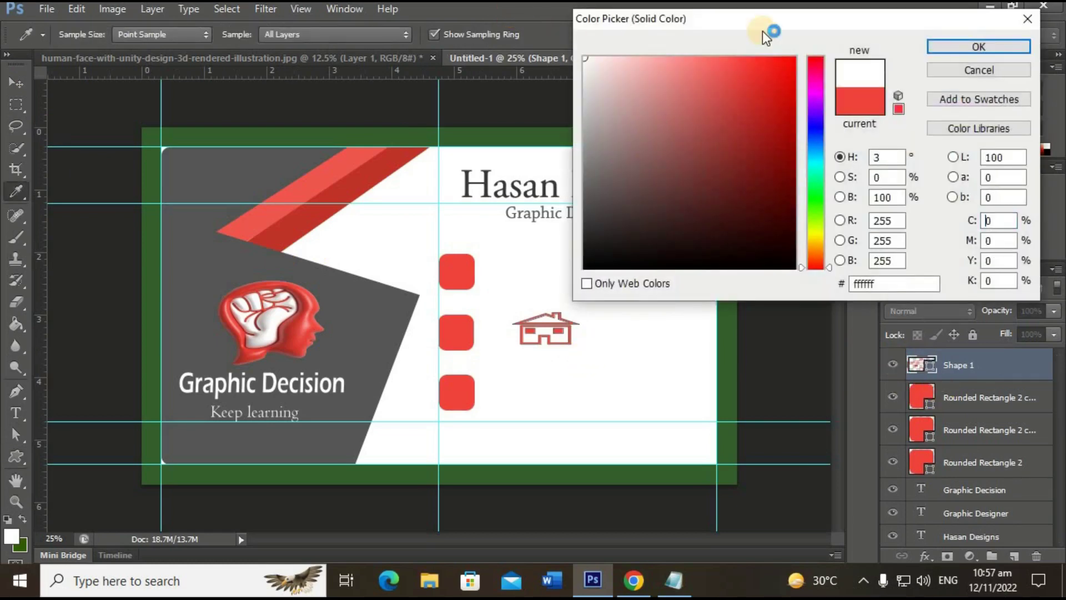
pyautogui.click(955, 44)
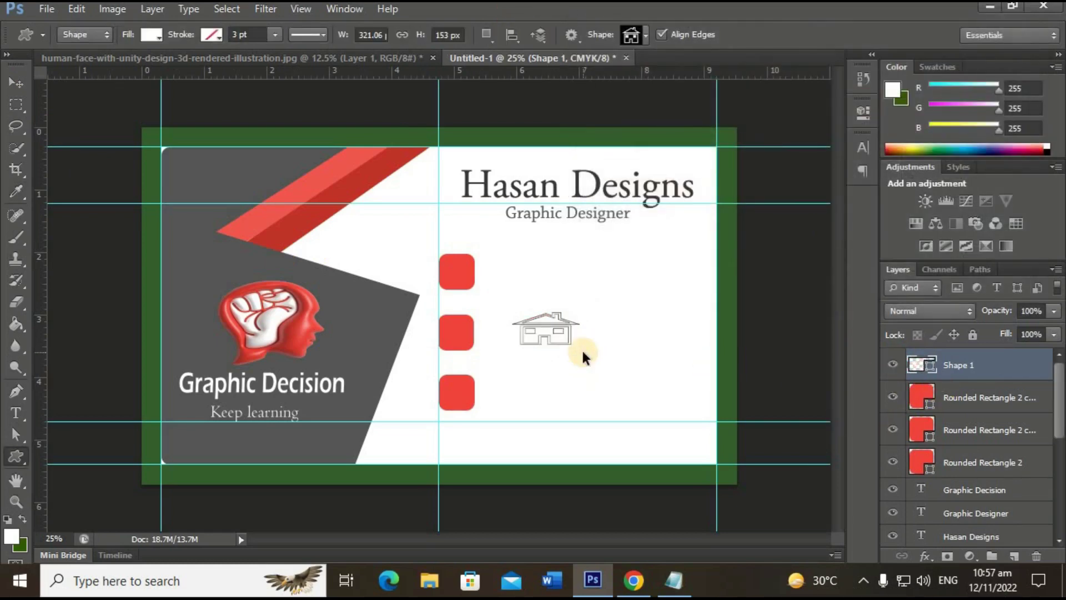
# - Shrink the house icon, place it on the middle red square, and stack it above that square
pyautogui.hotkey('ctrl', 't')
pyautogui.moveTo(579, 344)
pyautogui.mouseDown()
pyautogui.moveTo(565, 359)
pyautogui.moveTo(547, 342)
pyautogui.mouseUp()
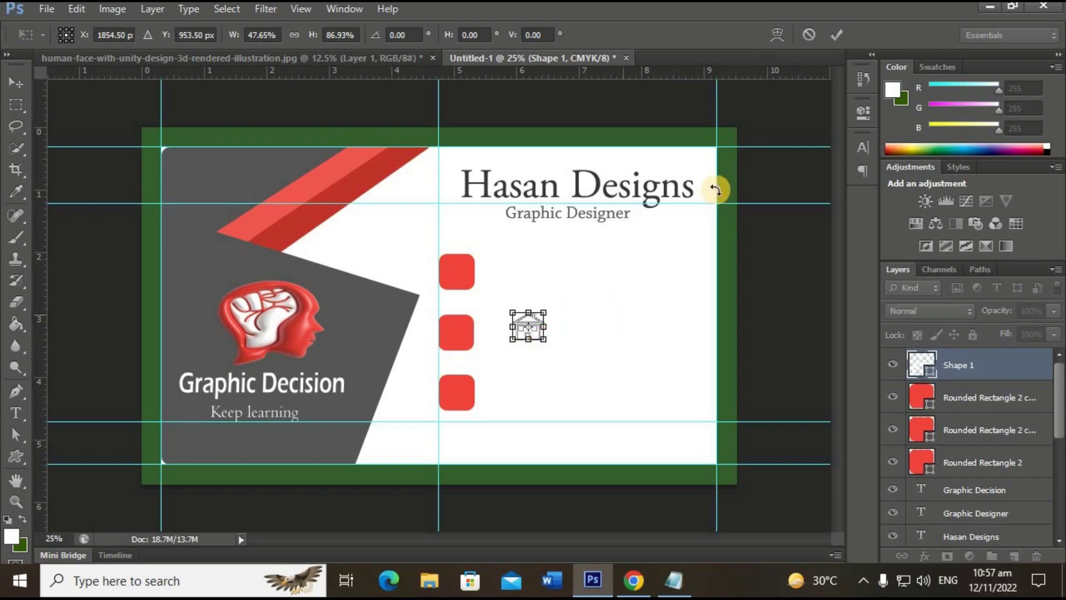
pyautogui.click(839, 38)
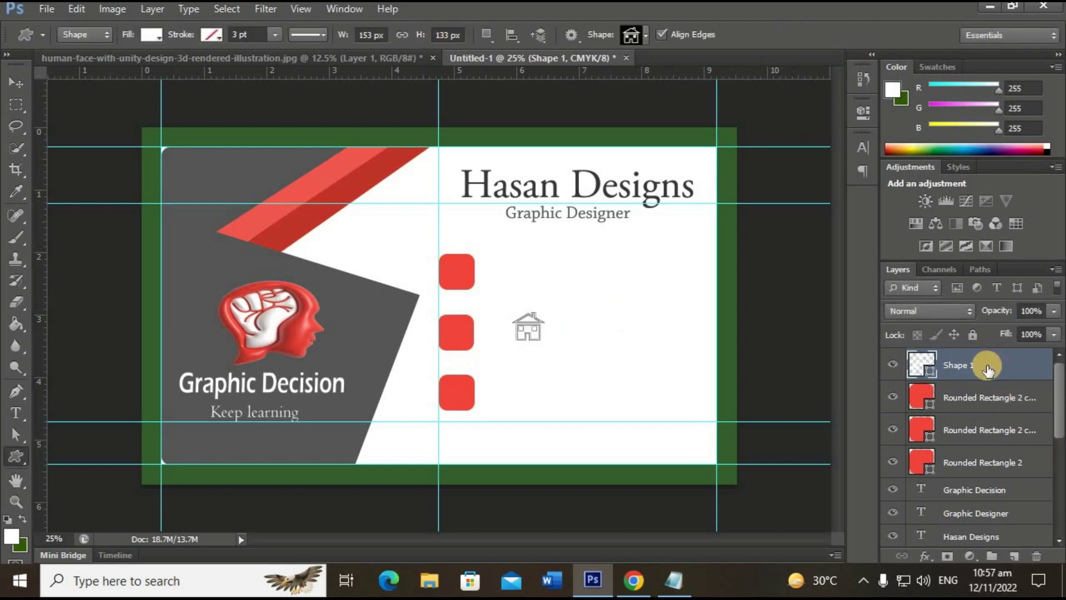
pyautogui.moveTo(988, 371); pyautogui.dragTo(987, 440)
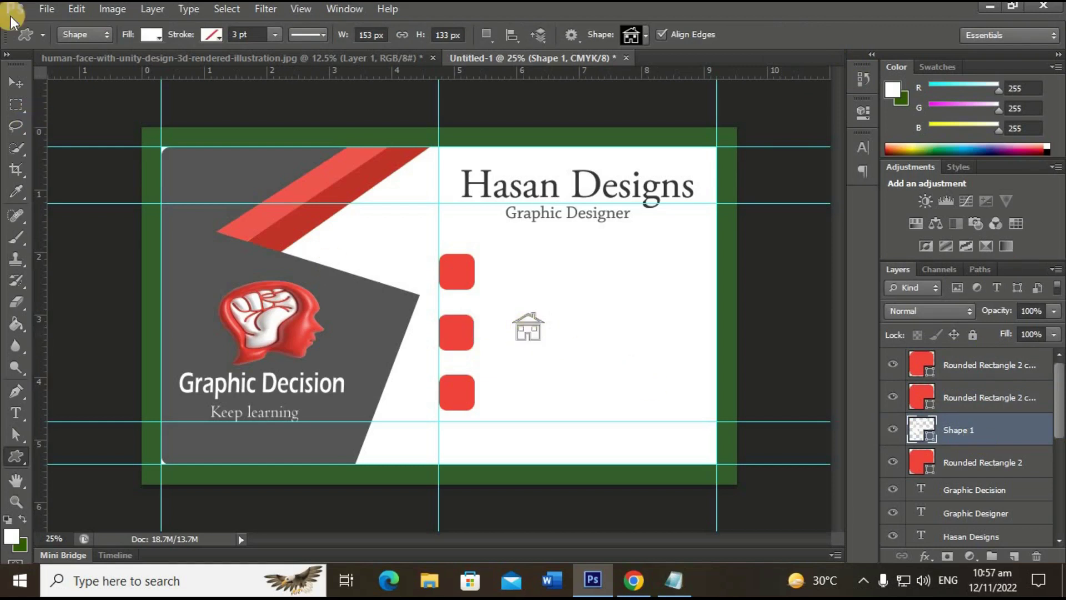
pyautogui.click(15, 83)
pyautogui.moveTo(564, 292); pyautogui.dragTo(566, 297)
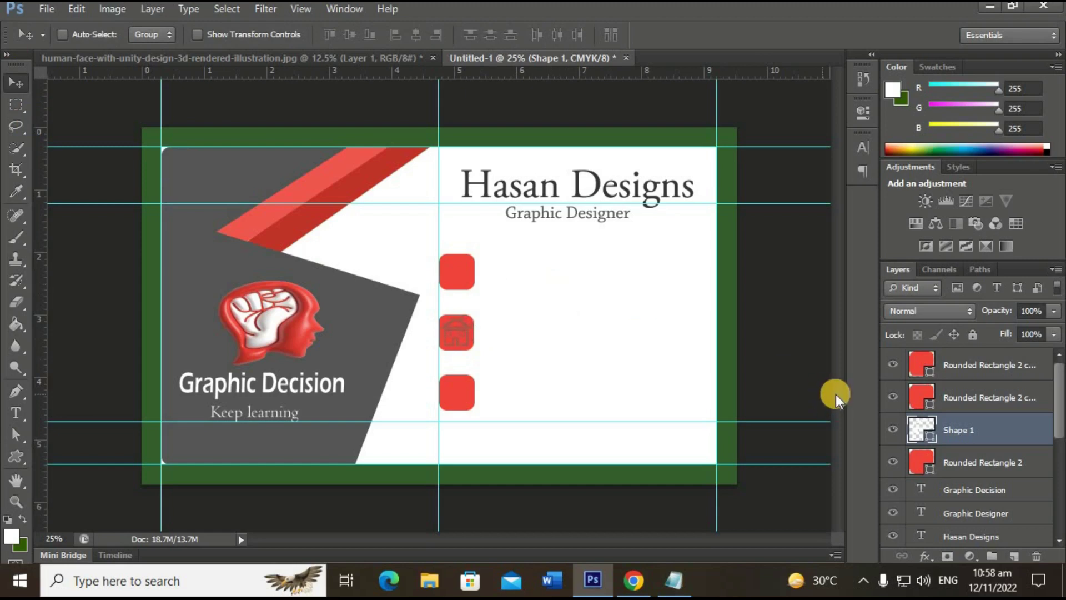
pyautogui.moveTo(939, 425)
pyautogui.mouseDown()
pyautogui.moveTo(994, 468)
pyautogui.moveTo(993, 431)
pyautogui.mouseUp()
pyautogui.moveTo(993, 387); pyautogui.dragTo(994, 392)
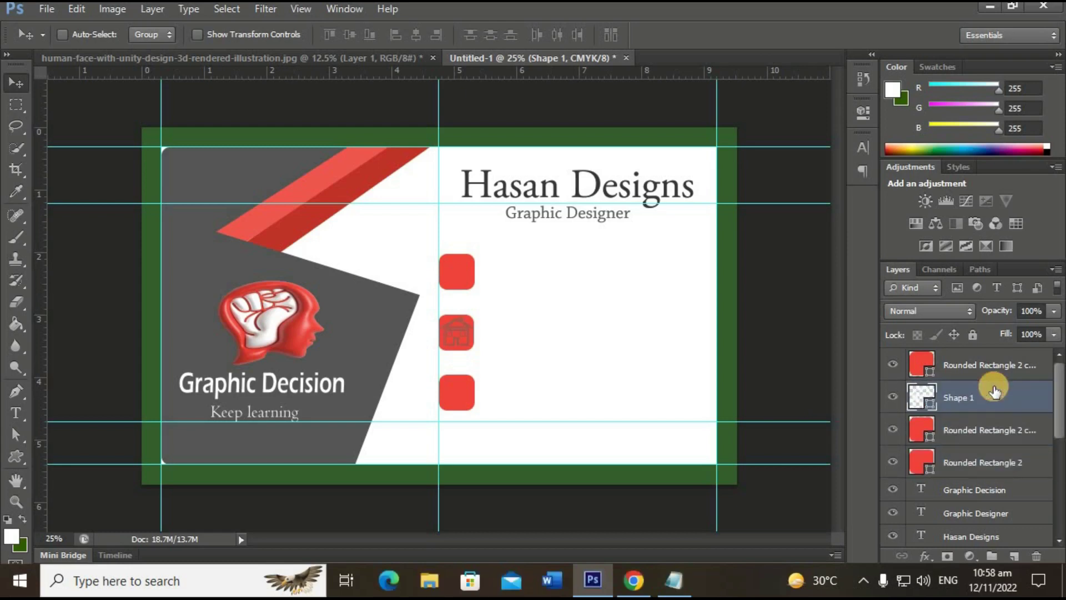
pyautogui.click(898, 371)
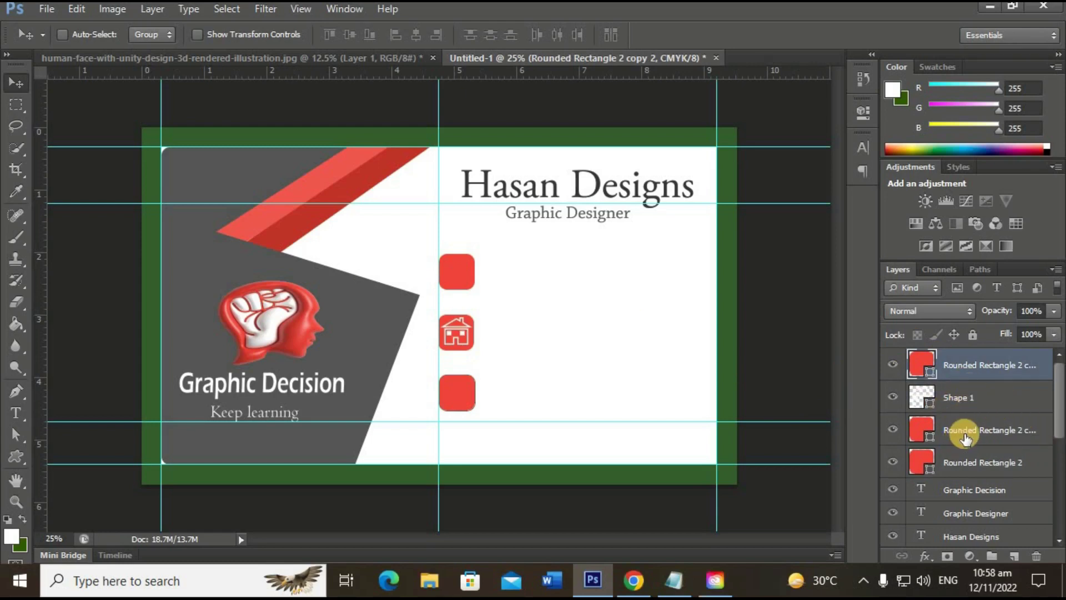
# - Draw the envelope custom shape beside the bottom red square with a white fill
pyautogui.click(15, 458)
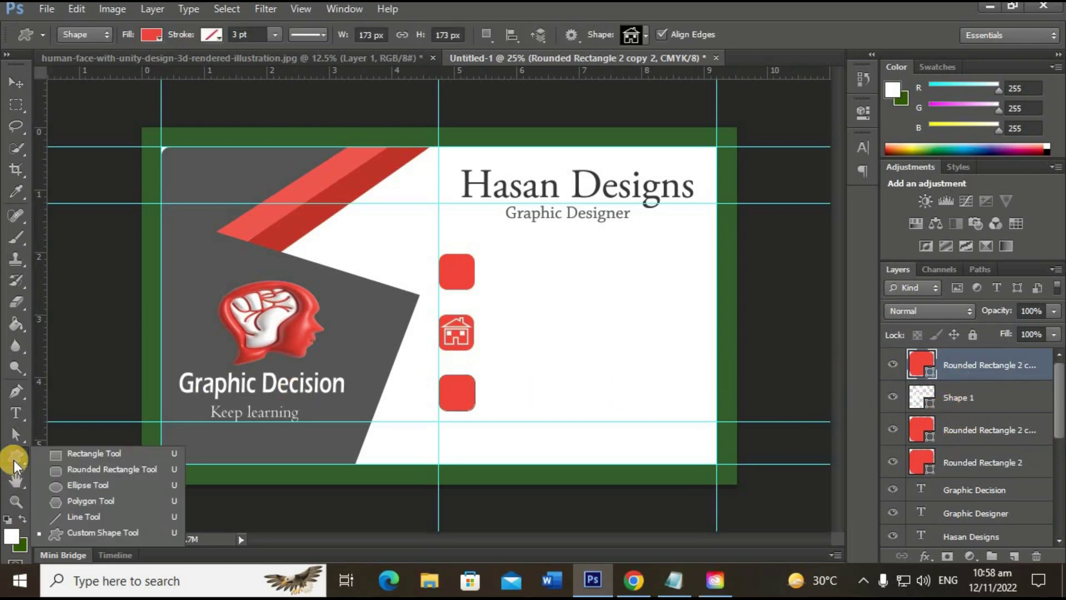
pyautogui.click(119, 531)
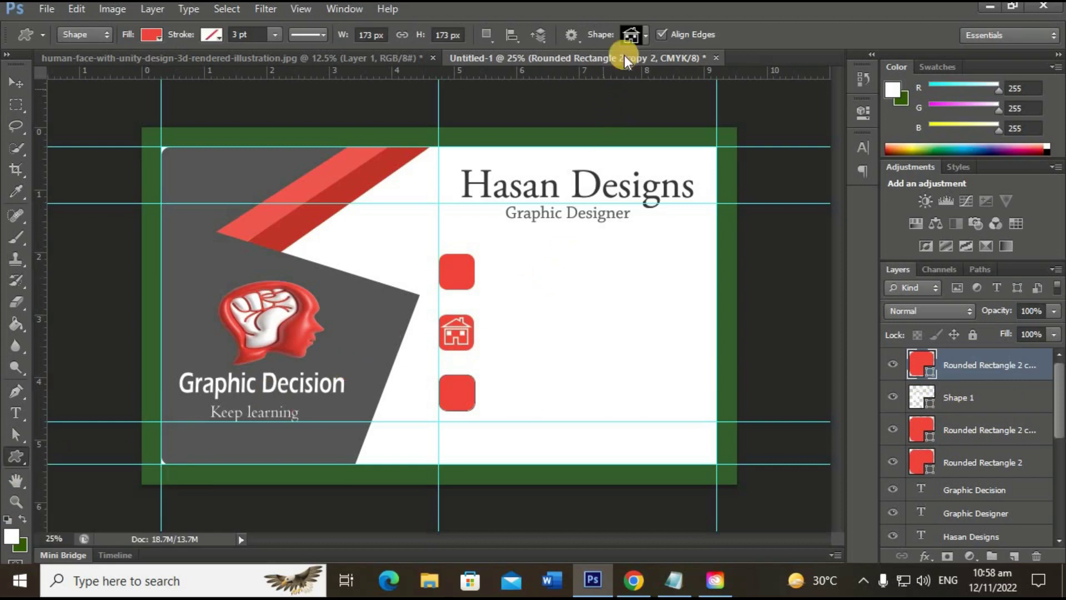
pyautogui.click(632, 37)
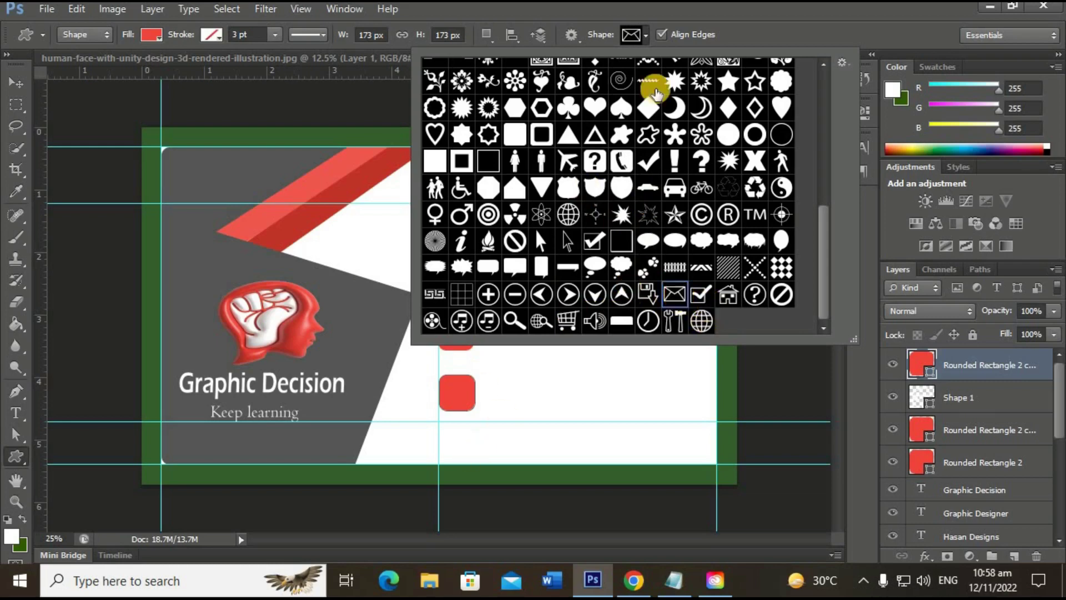
pyautogui.click(632, 35)
pyautogui.moveTo(515, 373); pyautogui.dragTo(564, 394)
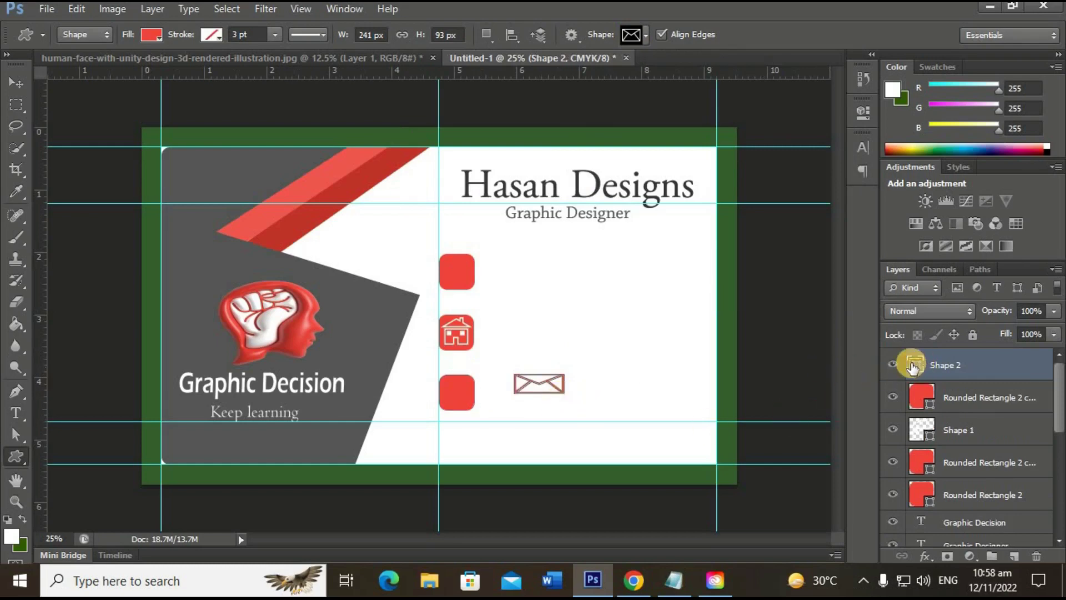
pyautogui.doubleClick(912, 365)
pyautogui.moveTo(655, 174); pyautogui.dragTo(583, 56)
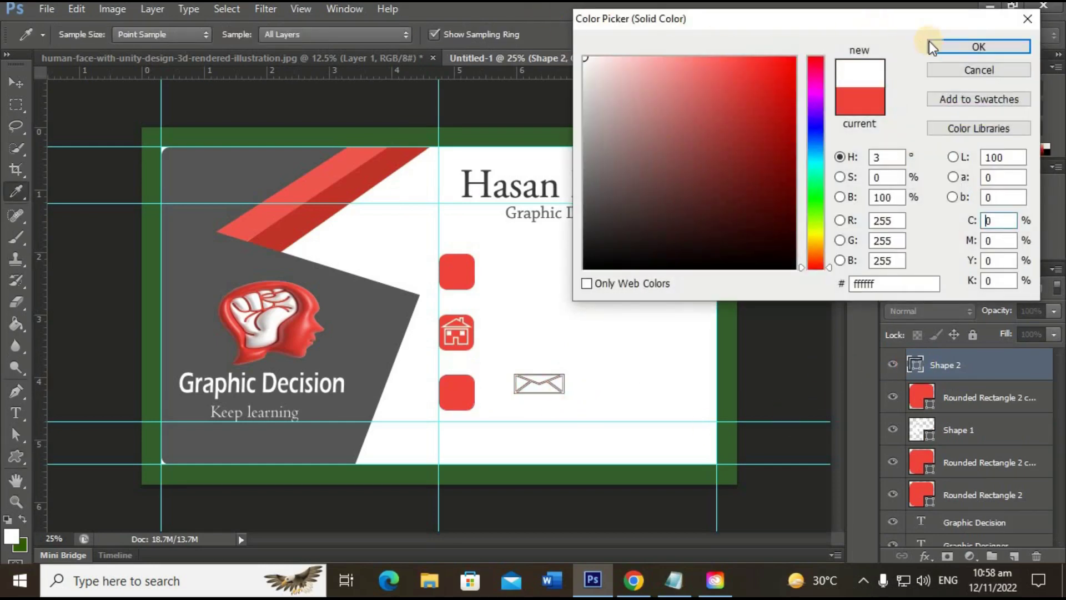
pyautogui.press('Return')
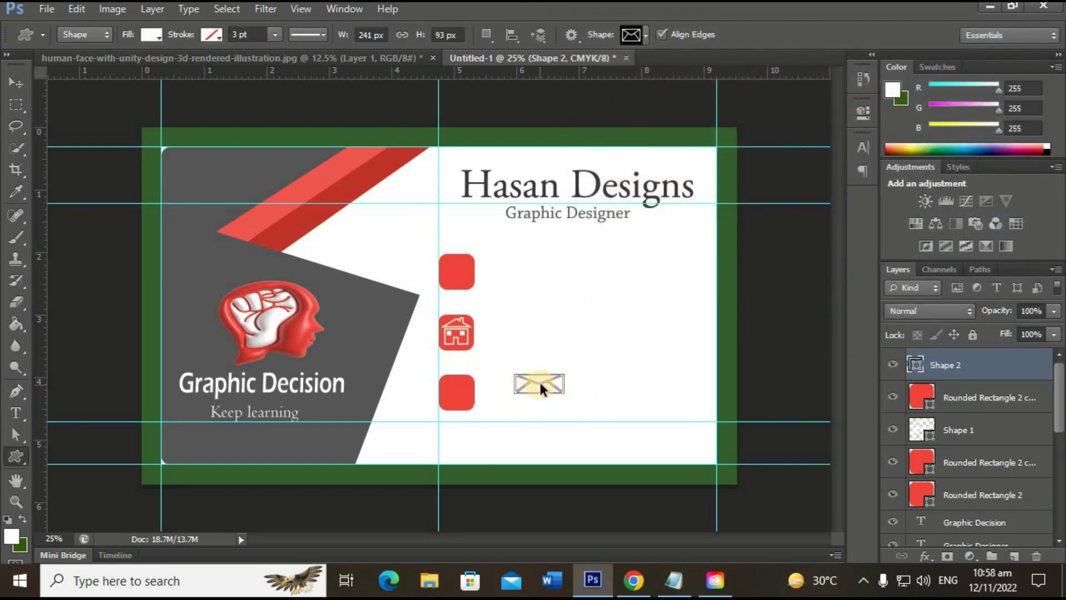
# - Shrink the envelope to about half width, move it onto the bottom square, and stack it above
pyautogui.hotkey('ctrl', 't')
pyautogui.moveTo(565, 392); pyautogui.dragTo(544, 393)
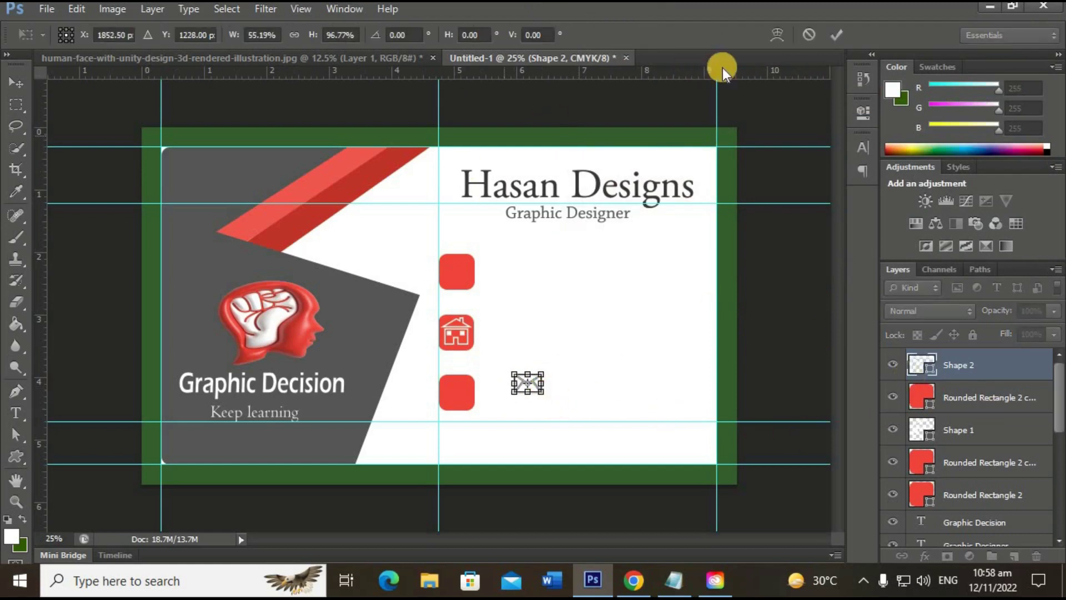
pyautogui.click(840, 35)
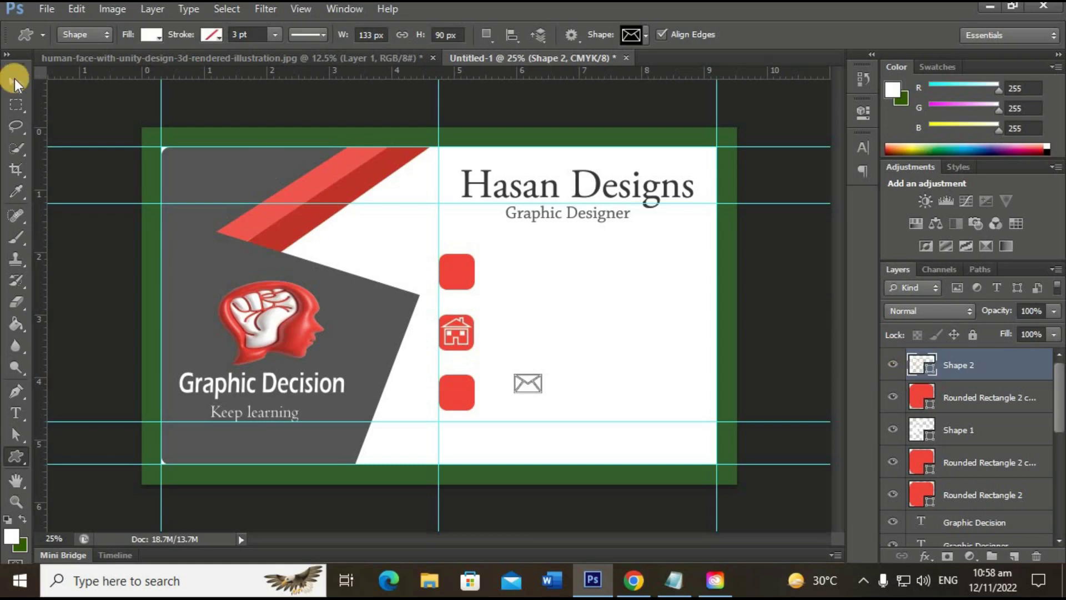
pyautogui.click(16, 82)
pyautogui.hotkey('shift', 'Left')
pyautogui.hotkey('shift', 'Left')
pyautogui.hotkey('shift', 'Left')
pyautogui.hotkey('shift', 'Left')
pyautogui.hotkey('shift', 'Left')
pyautogui.hotkey('shift', 'Left')
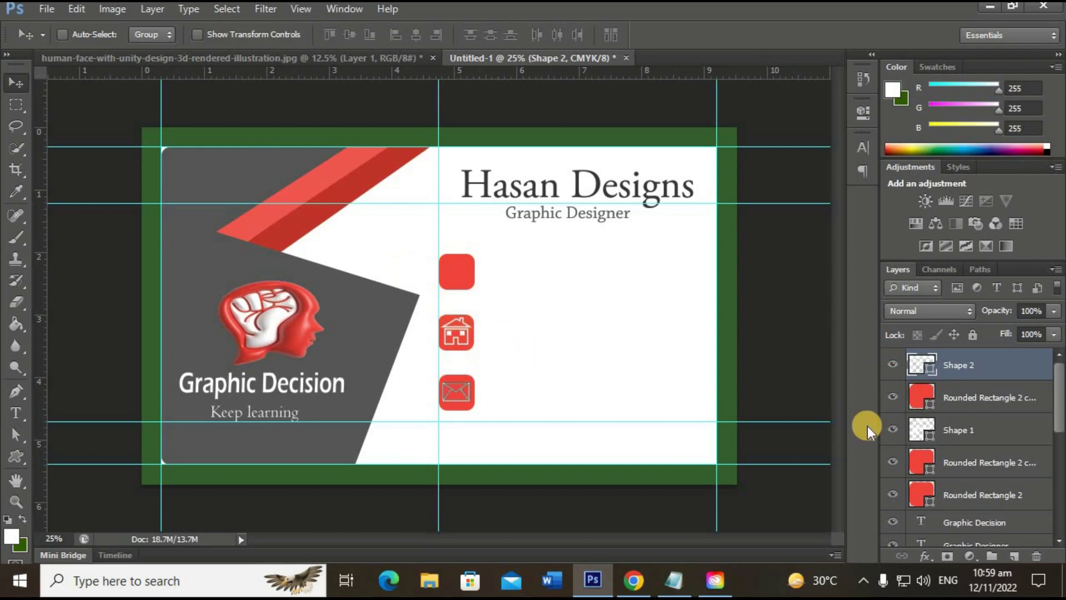
pyautogui.moveTo(995, 365)
pyautogui.mouseDown()
pyautogui.moveTo(987, 494)
pyautogui.moveTo(988, 442)
pyautogui.mouseUp()
pyautogui.click(991, 367)
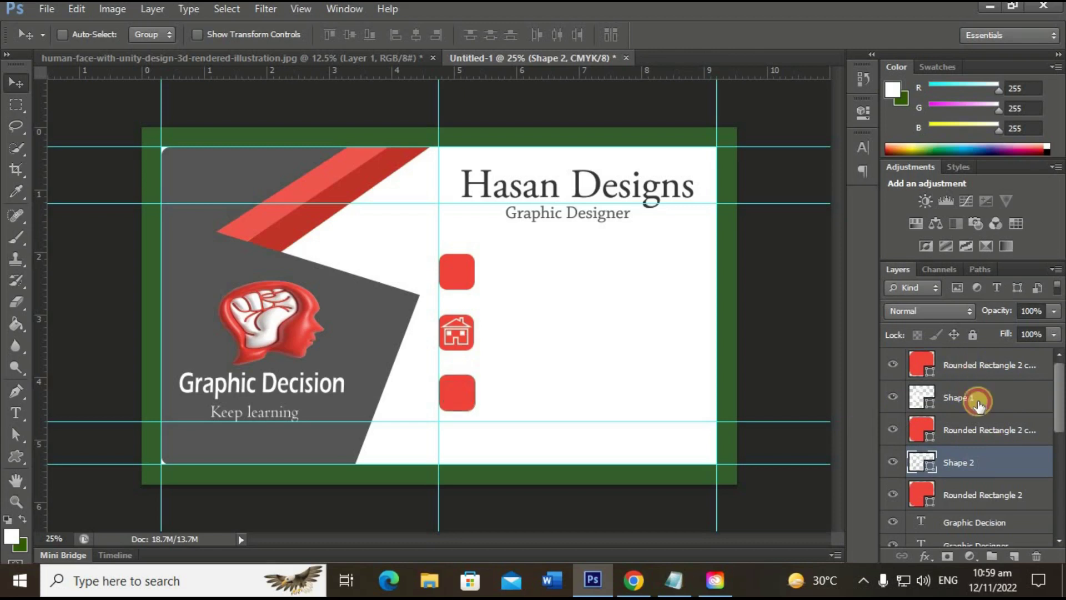
pyautogui.doubleClick(997, 462)
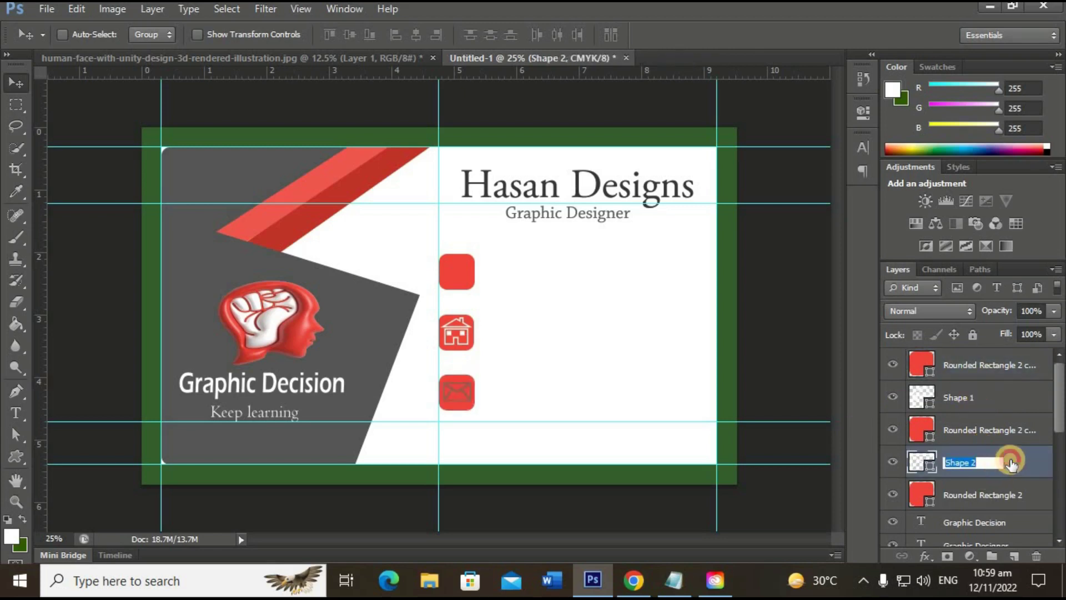
pyautogui.moveTo(1011, 461)
pyautogui.mouseDown()
pyautogui.moveTo(987, 407)
pyautogui.moveTo(986, 363)
pyautogui.mouseUp()
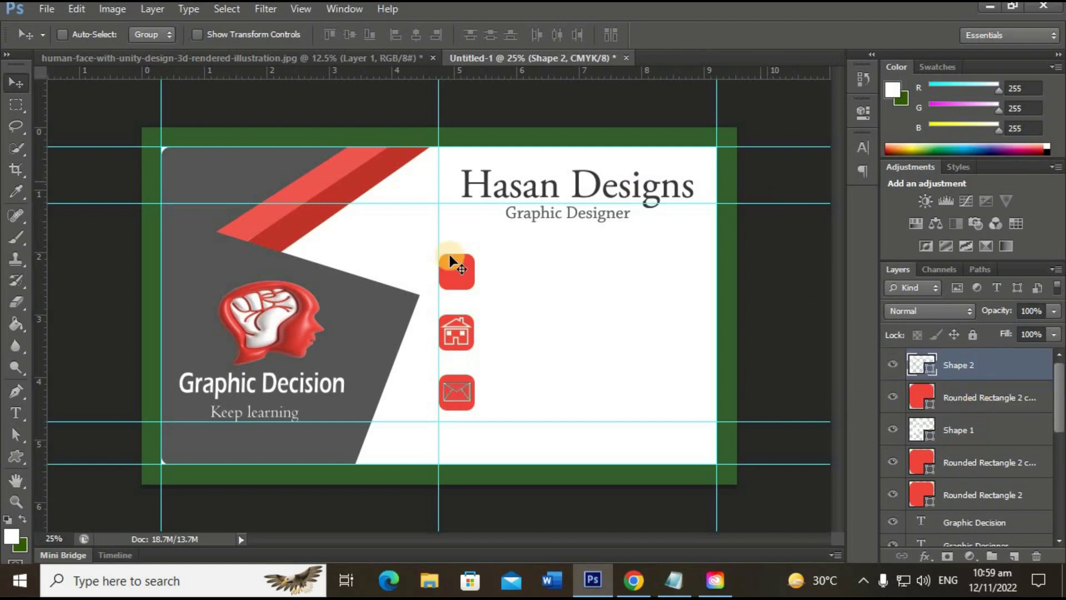
pyautogui.click(963, 395)
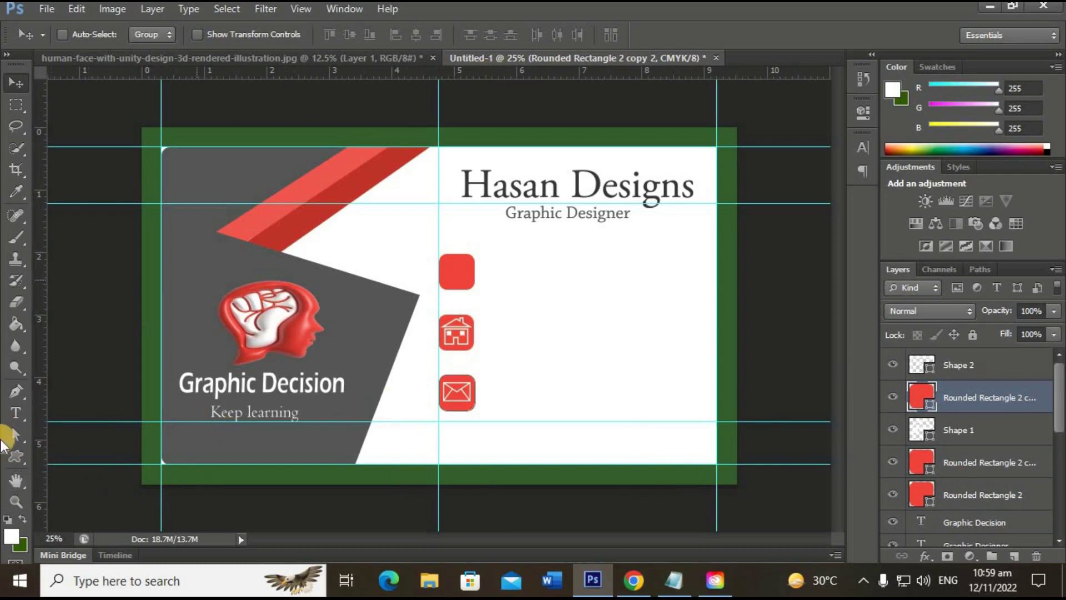
# - Draw the Phone 2 custom shape beside the top red square
pyautogui.click(17, 456)
pyautogui.click(634, 37)
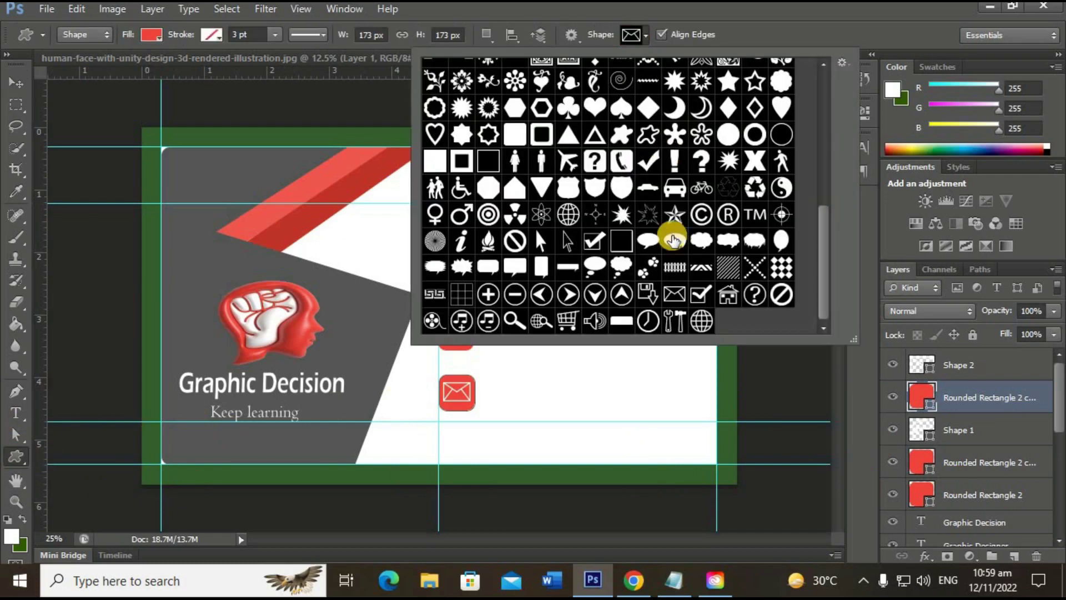
pyautogui.scroll(1, 687, 312)
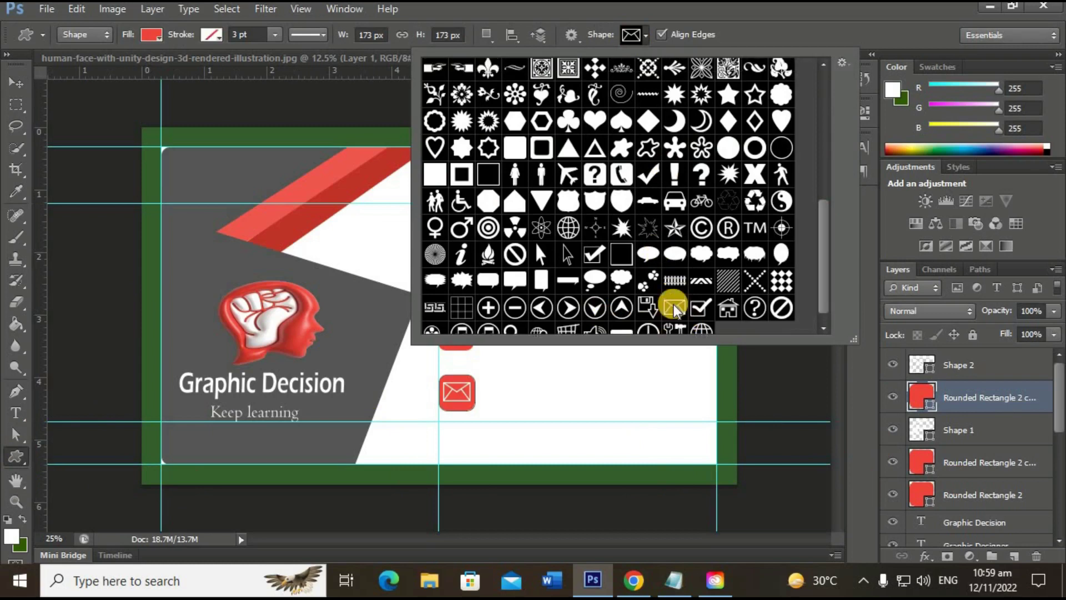
pyautogui.scroll(1, 683, 312)
pyautogui.scroll(1, 675, 309)
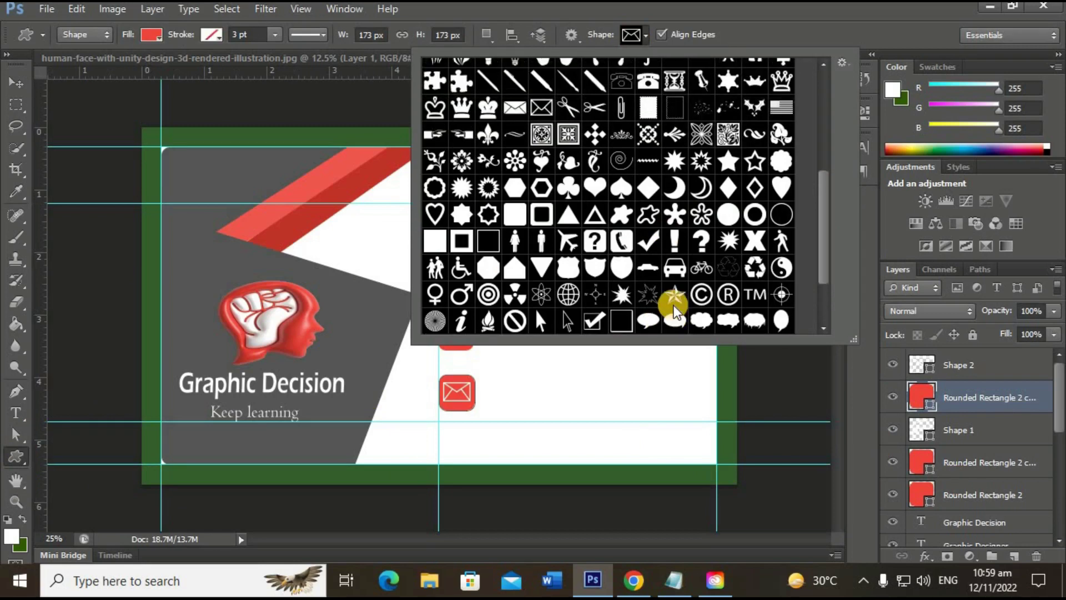
pyautogui.scroll(1, 674, 305)
pyautogui.scroll(1, 674, 305)
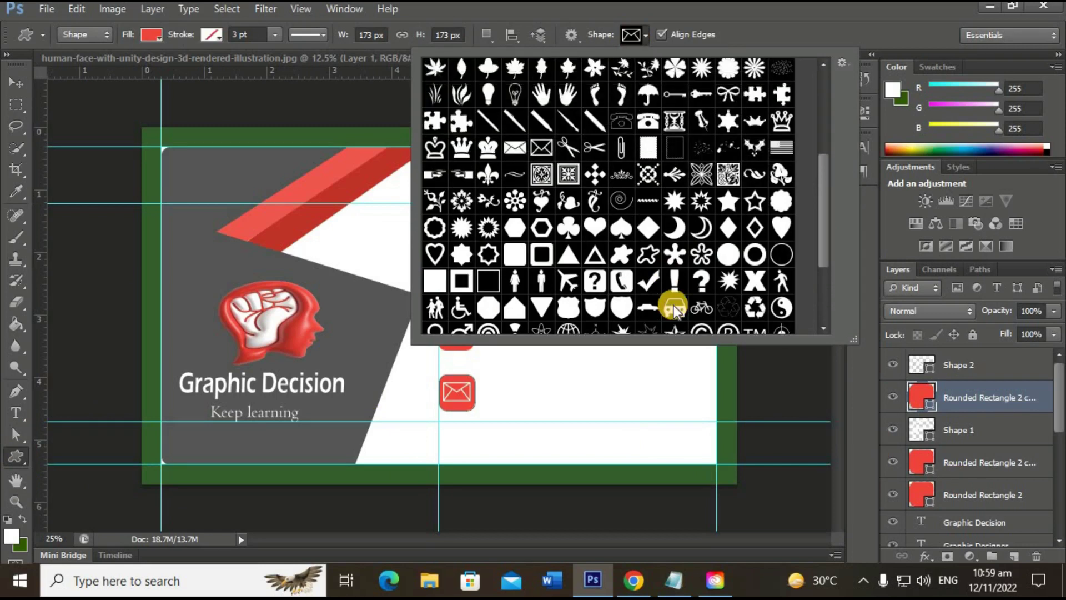
pyautogui.scroll(1, 674, 305)
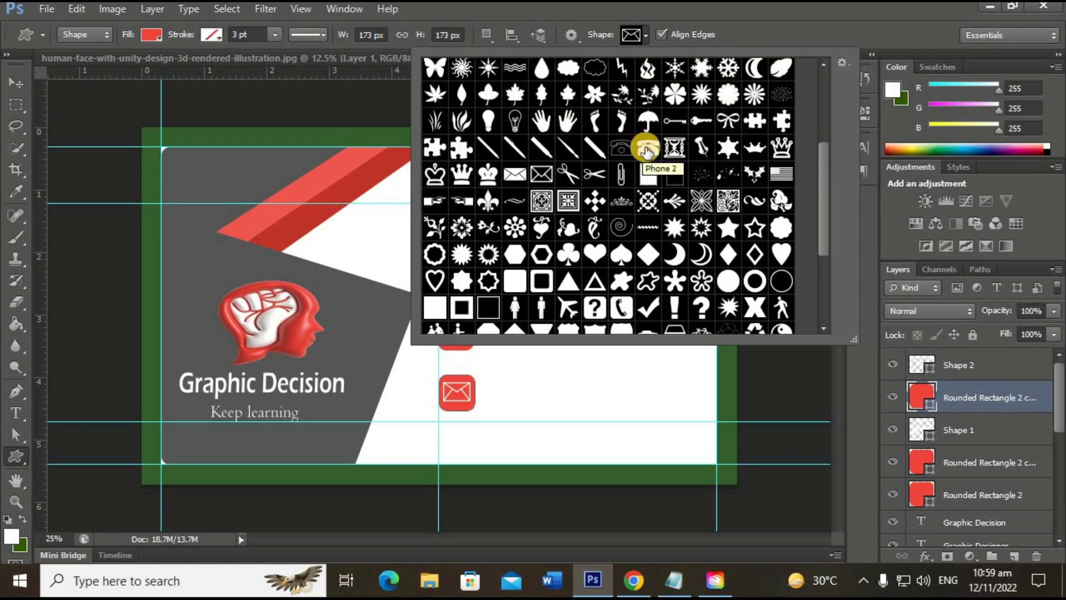
pyautogui.click(647, 150)
pyautogui.scroll(-2, 648, 167)
pyautogui.scroll(-1, 638, 226)
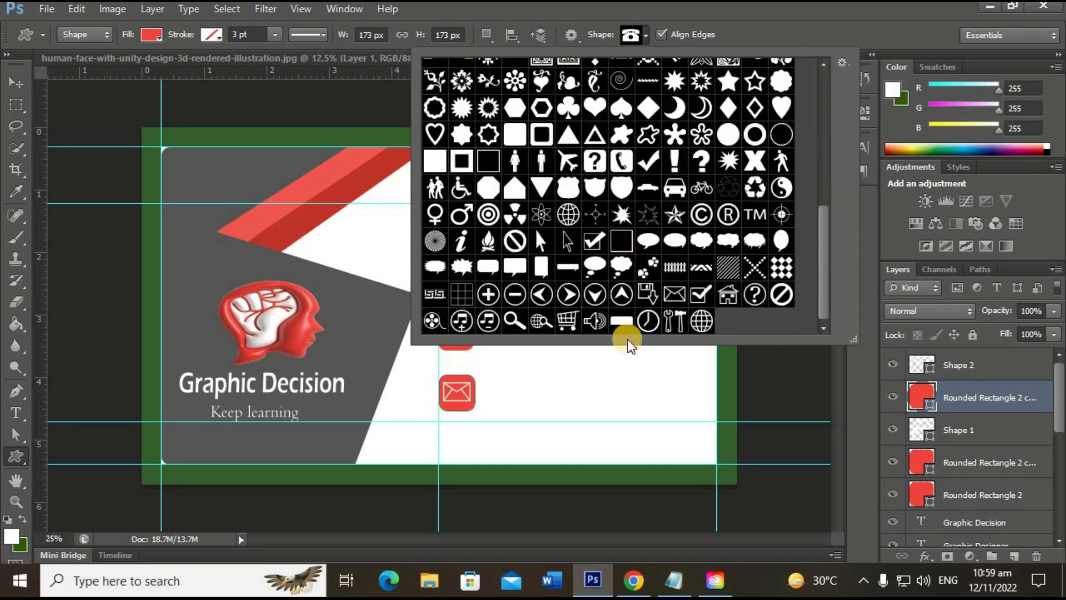
pyautogui.click(644, 35)
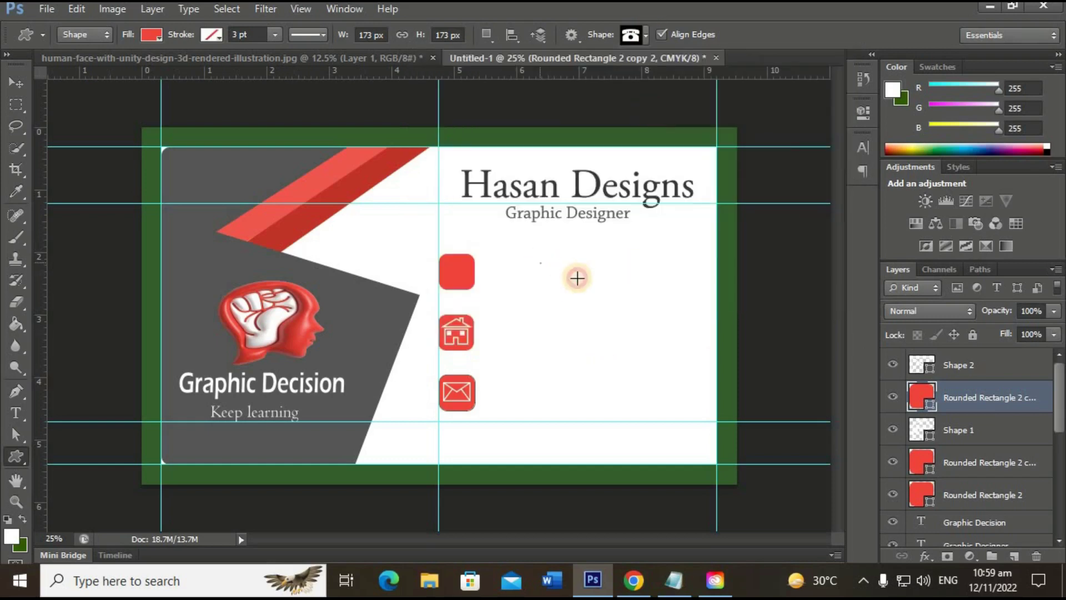
pyautogui.moveTo(540, 261); pyautogui.dragTo(583, 285)
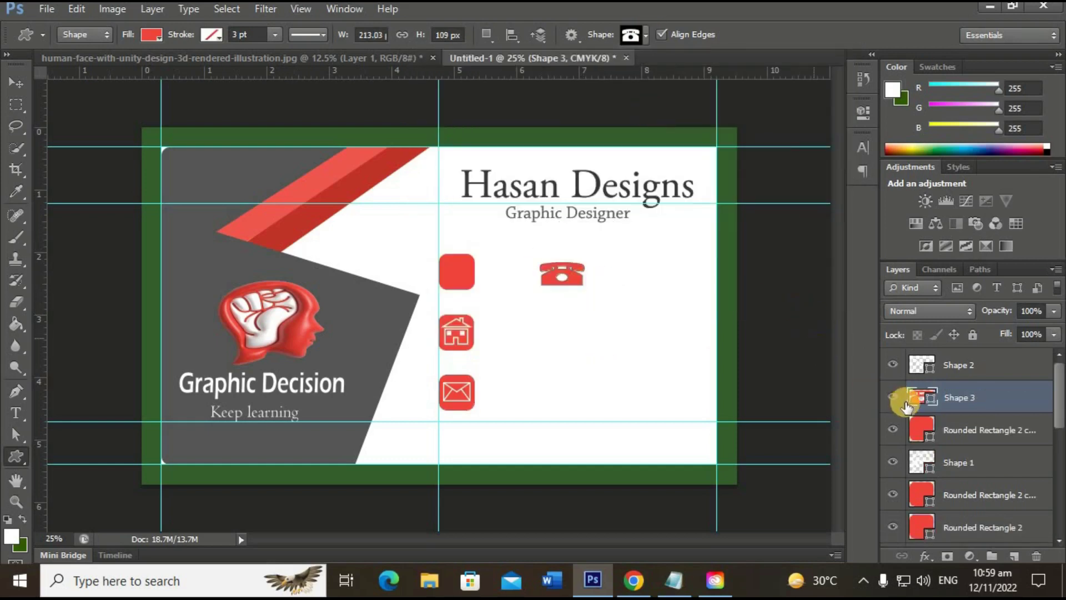
# - Fill the telephone shape white and scale it down to fit the square
pyautogui.doubleClick(920, 398)
pyautogui.click(585, 58)
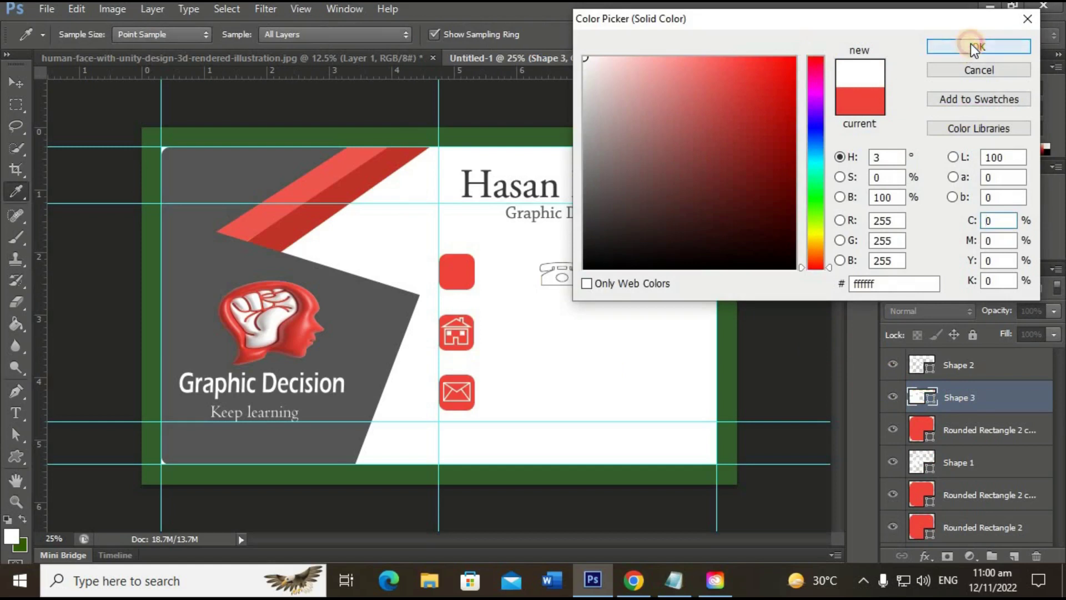
pyautogui.click(971, 44)
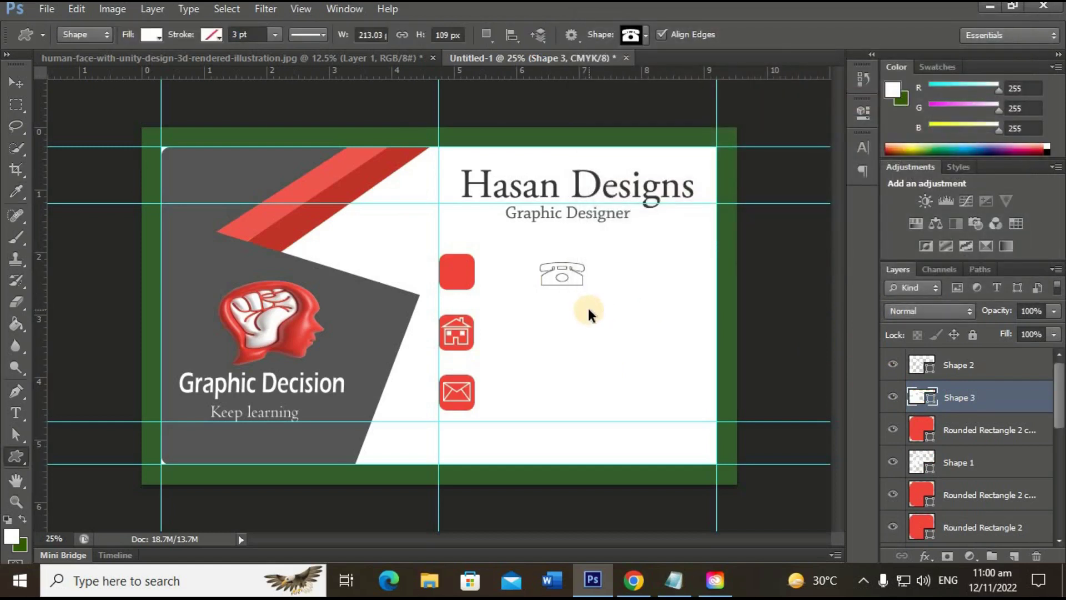
pyautogui.hotkey('ctrl', 't')
pyautogui.moveTo(583, 284); pyautogui.dragTo(570, 282)
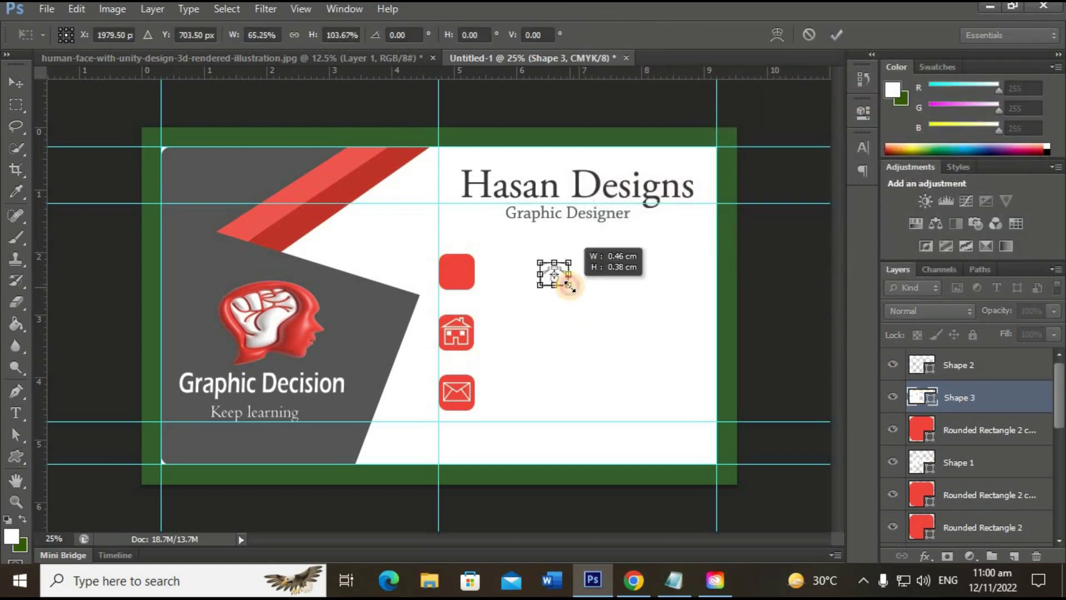
pyautogui.click(839, 43)
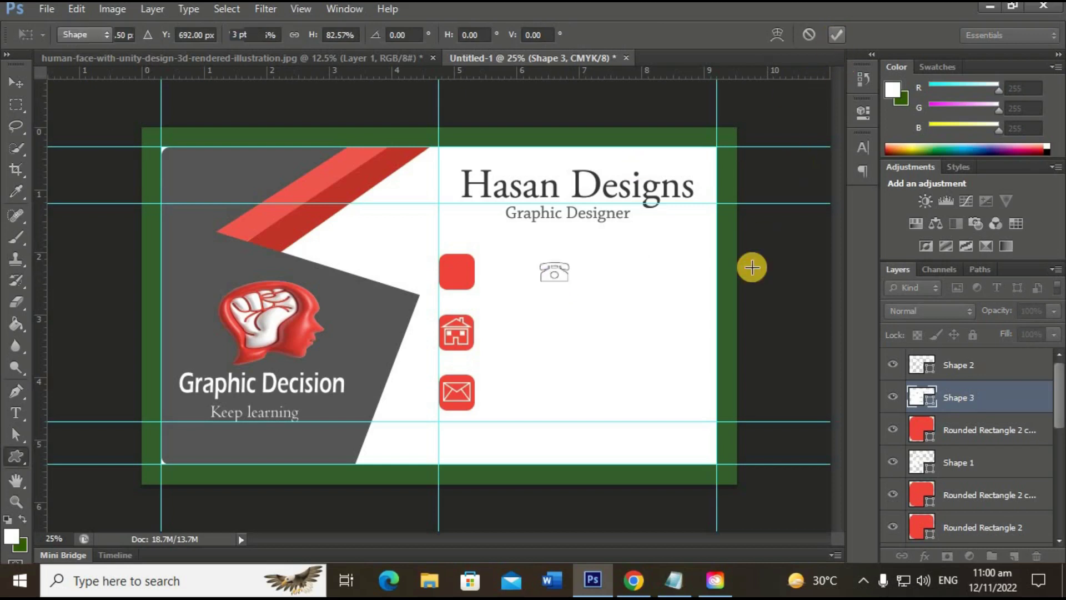
pyautogui.click(14, 90)
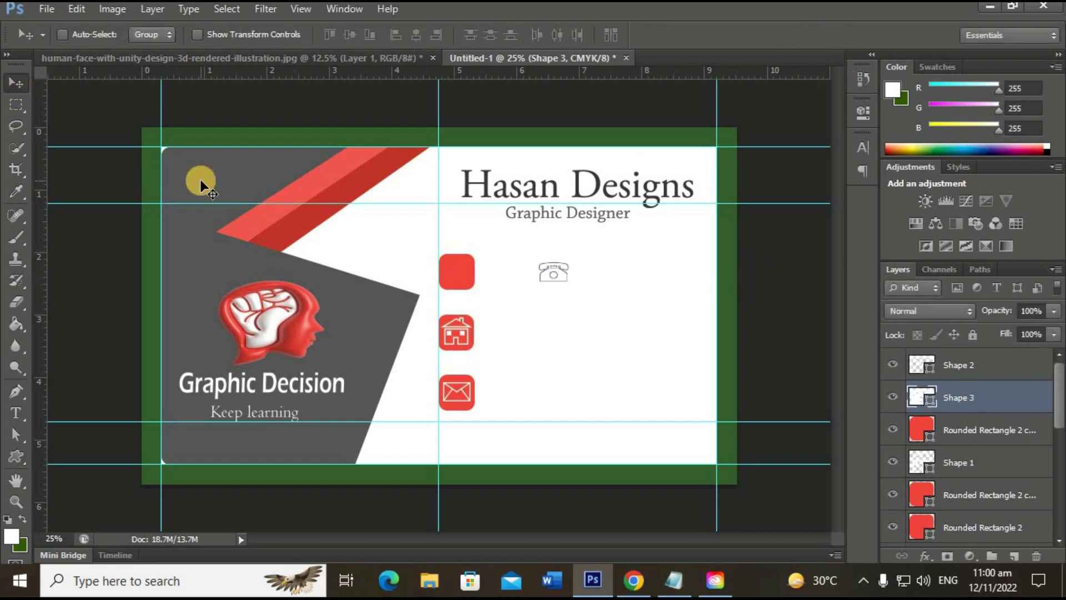
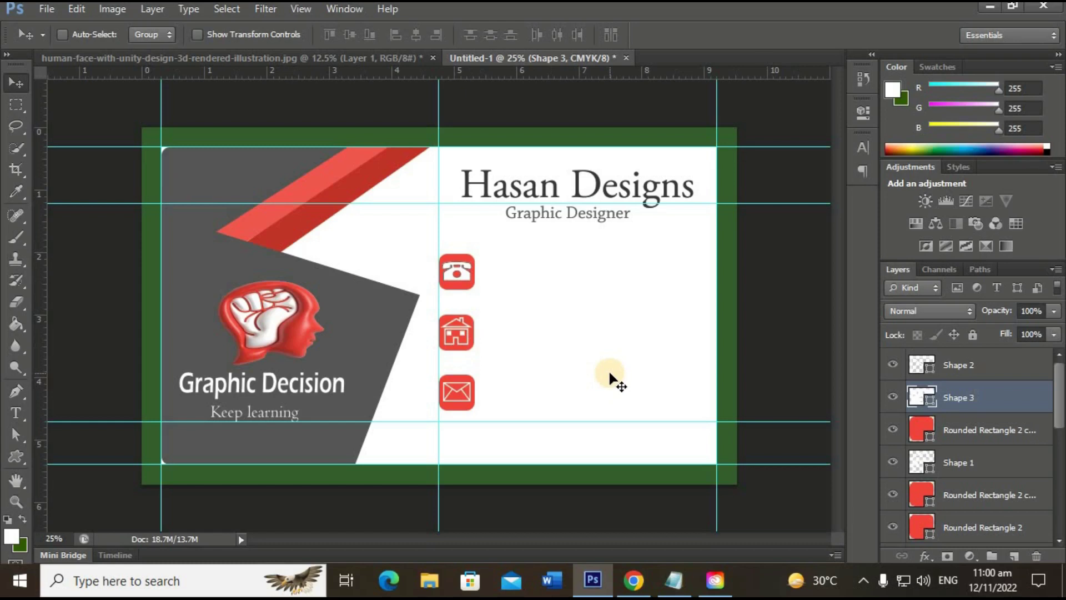
# - Stretch the phone glyph slightly taller, keeping Shape 3 stacked above Rounded Rectangle 2
pyautogui.hotkey('ctrl', 't')
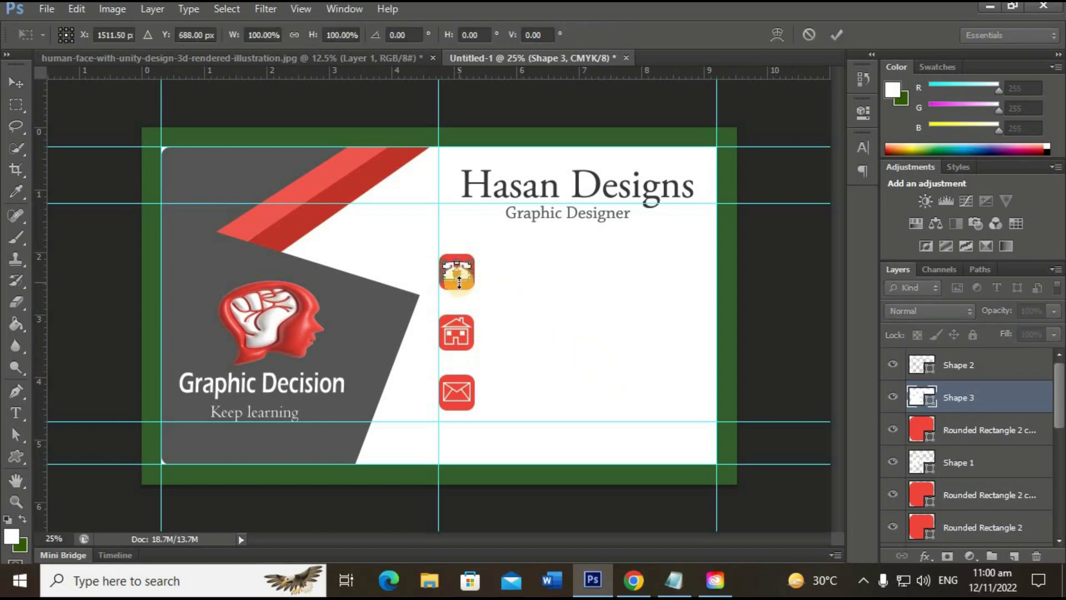
pyautogui.moveTo(459, 285); pyautogui.dragTo(460, 278)
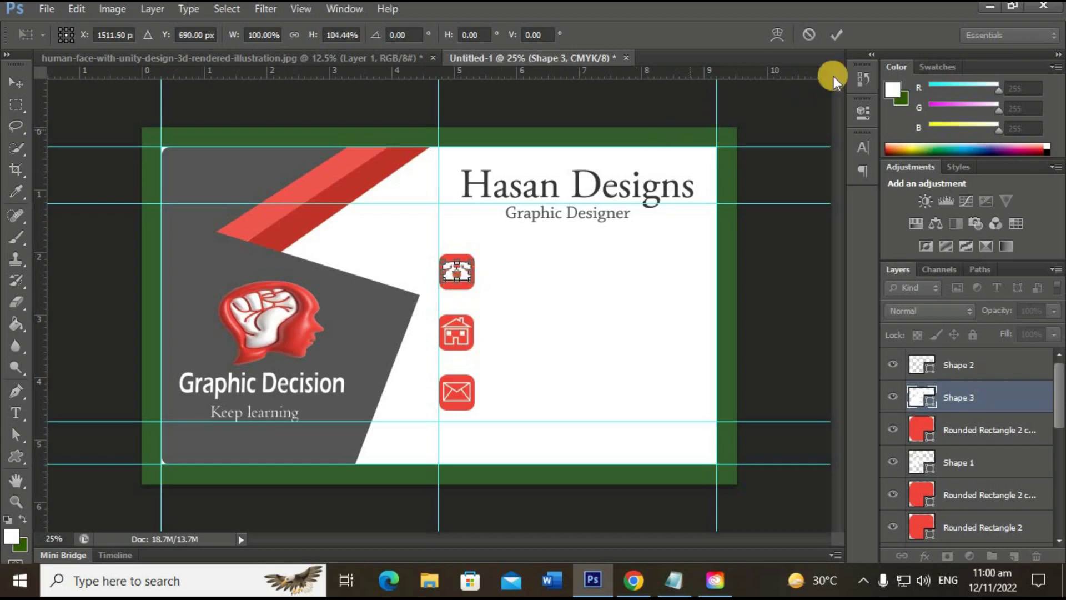
pyautogui.click(840, 34)
pyautogui.moveTo(983, 397); pyautogui.dragTo(989, 526)
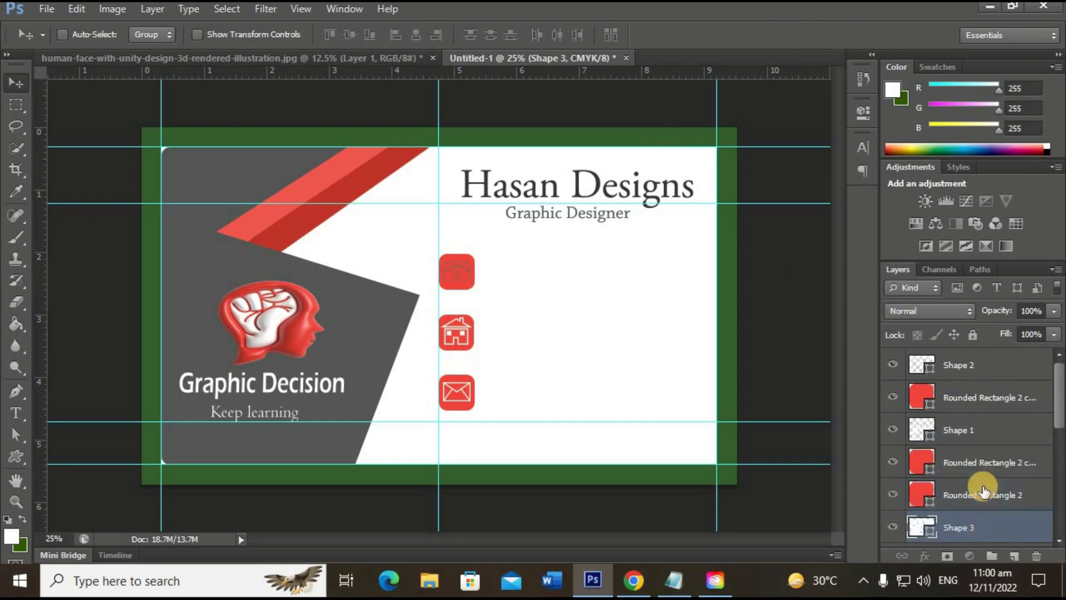
pyautogui.hotkey('ctrl', 'z')
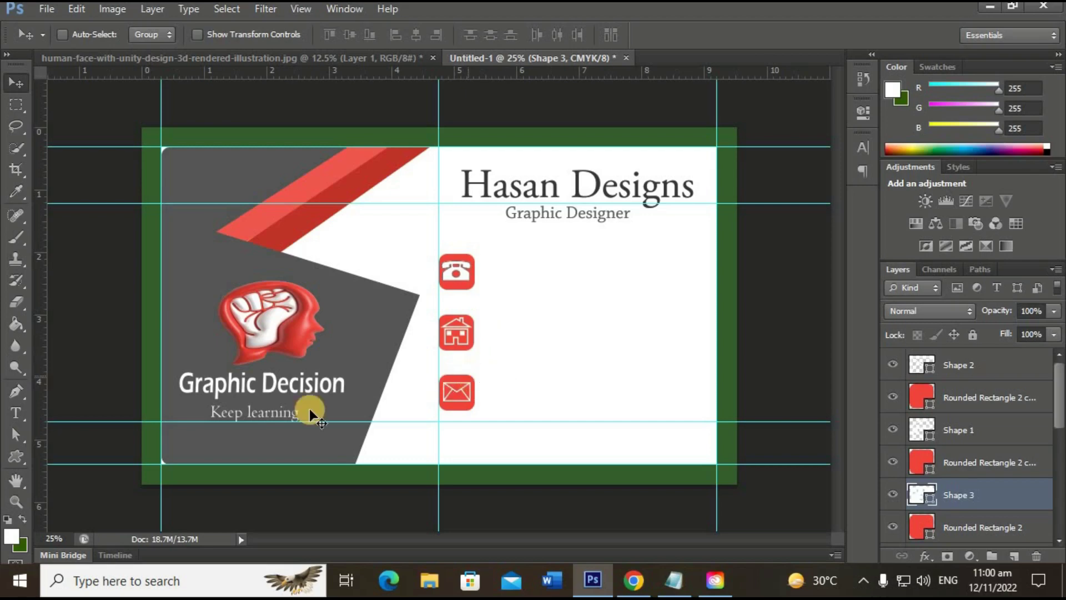
# - Copy the phone number from the Notepad card details and start a text line beside the phone icon
pyautogui.click(16, 414)
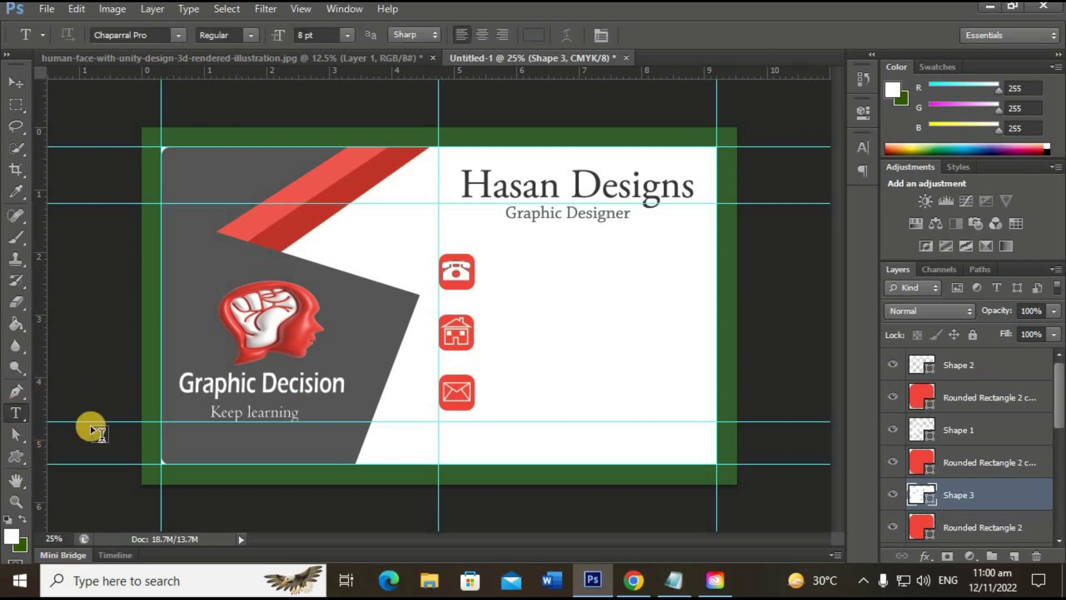
pyautogui.click(673, 579)
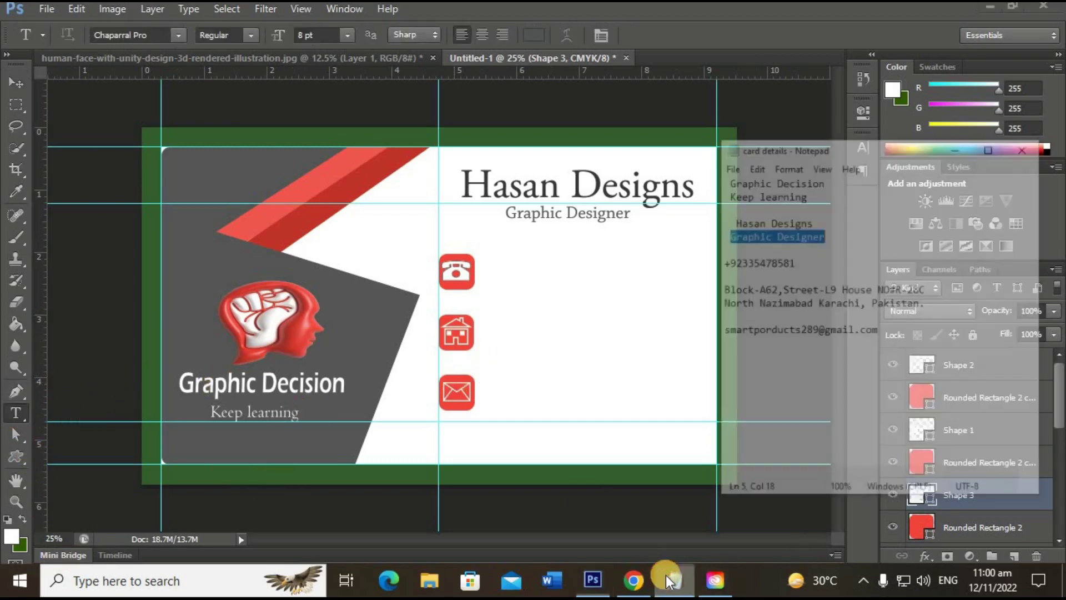
pyautogui.moveTo(821, 212); pyautogui.dragTo(701, 214)
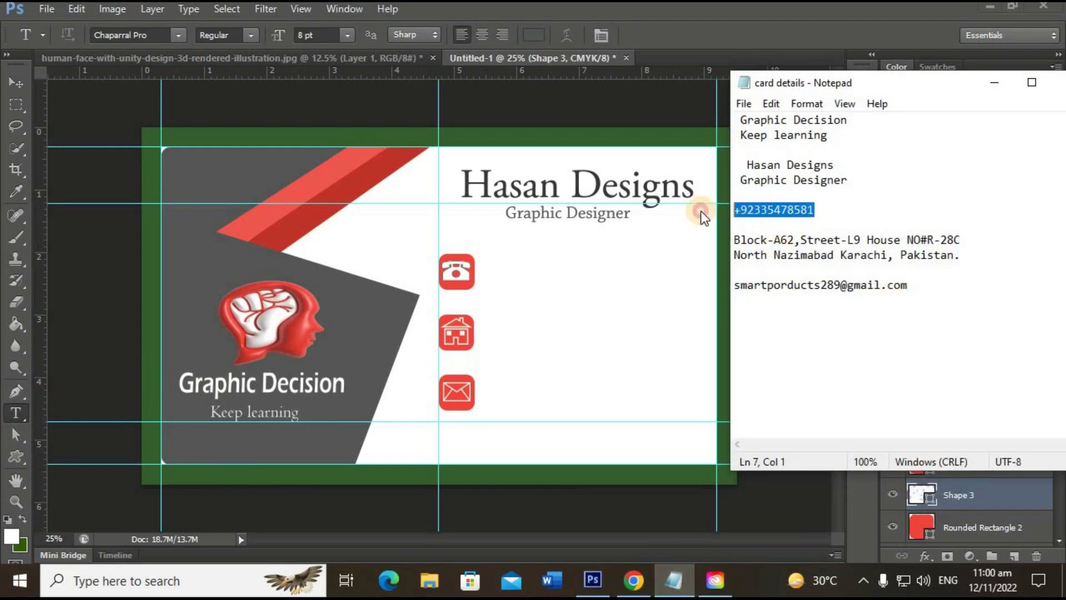
pyautogui.rightClick(774, 213)
pyautogui.click(825, 265)
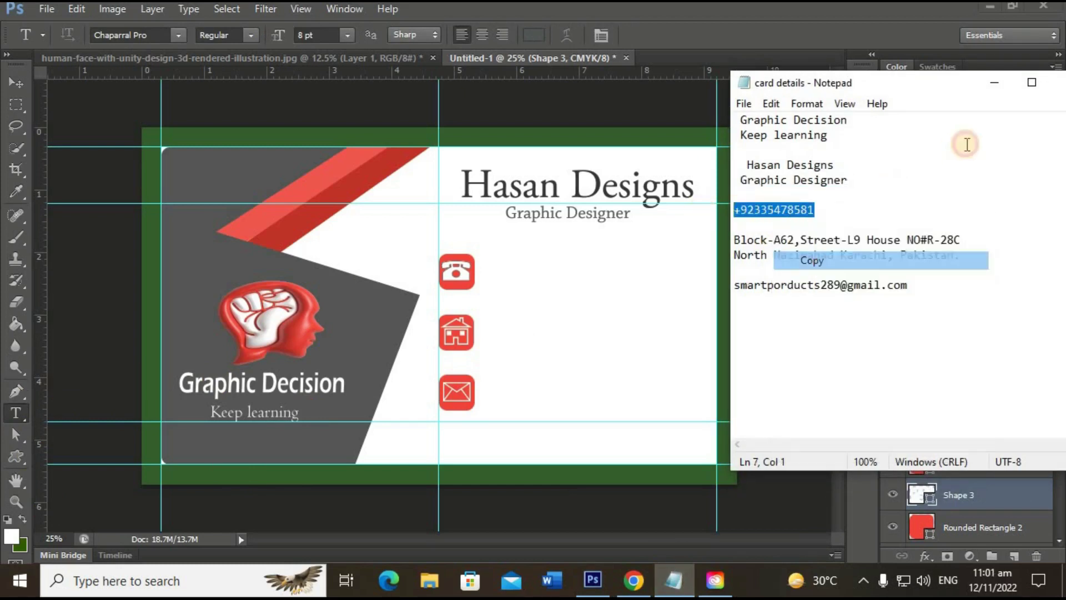
pyautogui.click(589, 293)
pyautogui.click(493, 263)
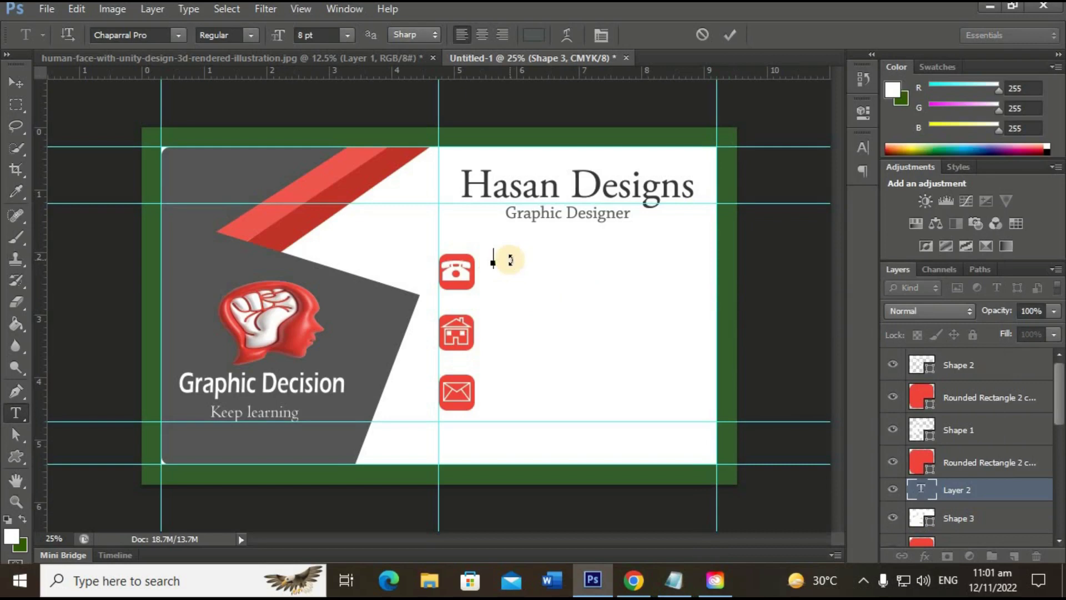
# - Paste the phone number beside the phone icon and keep its size at 8 pt
pyautogui.hotkey('ctrl', 'v')
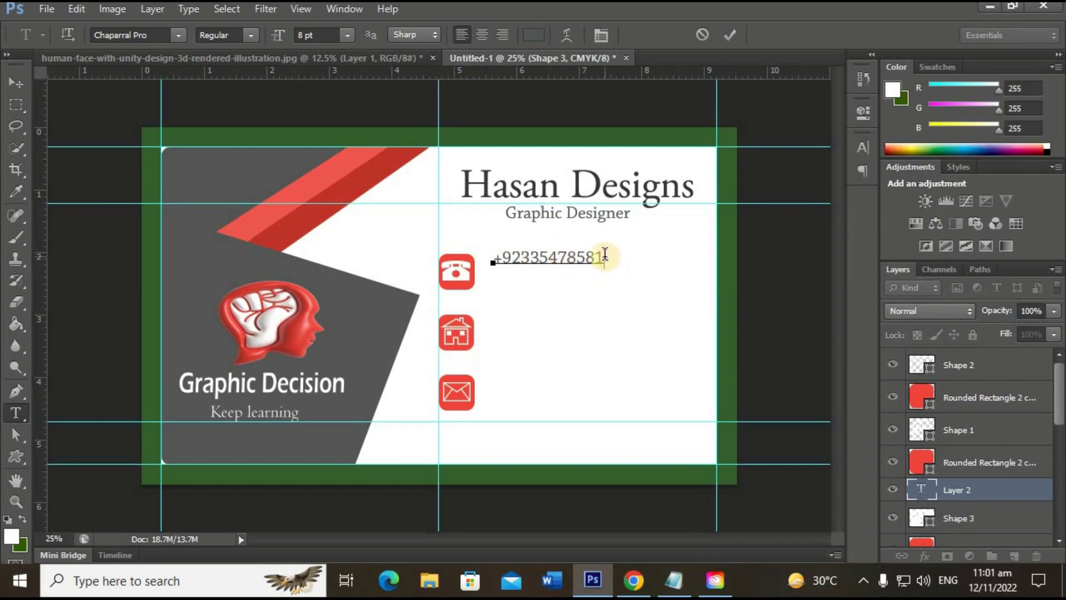
pyautogui.hotkey('ctrl', 'a')
pyautogui.click(599, 36)
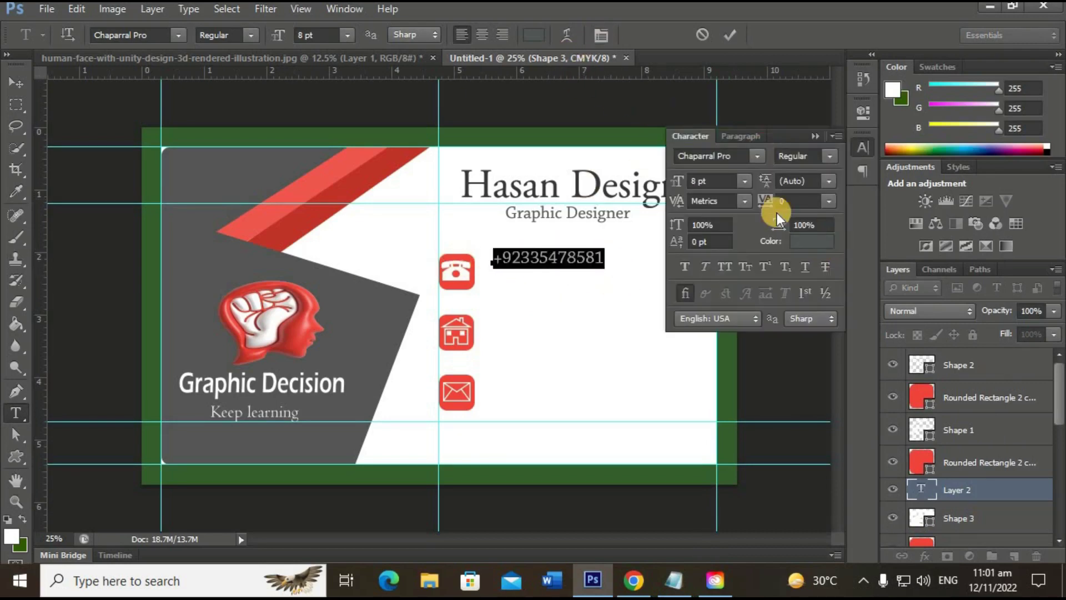
pyautogui.click(744, 178)
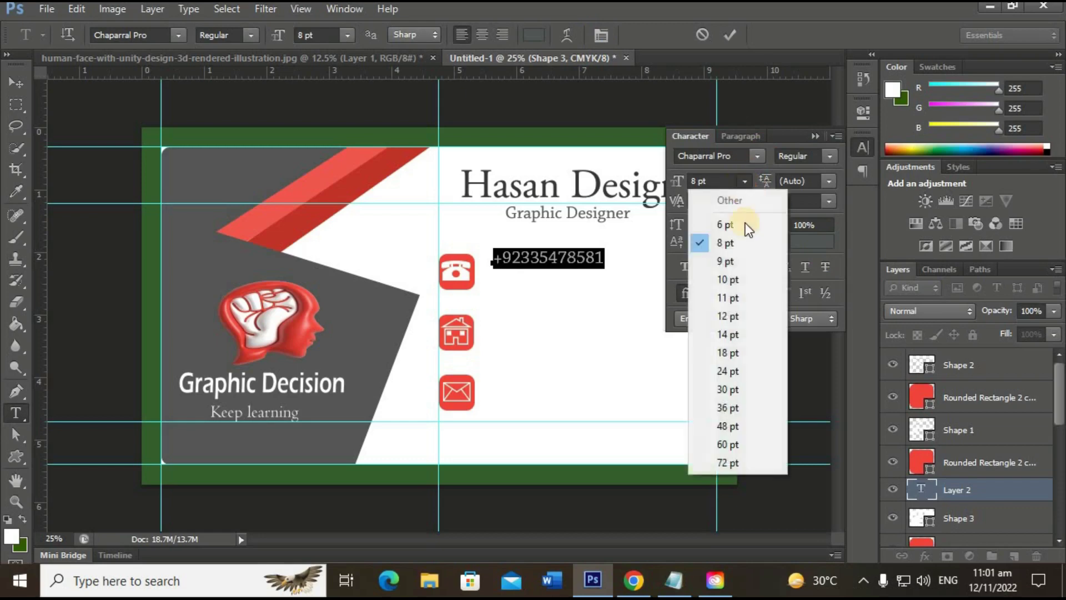
pyautogui.click(742, 235)
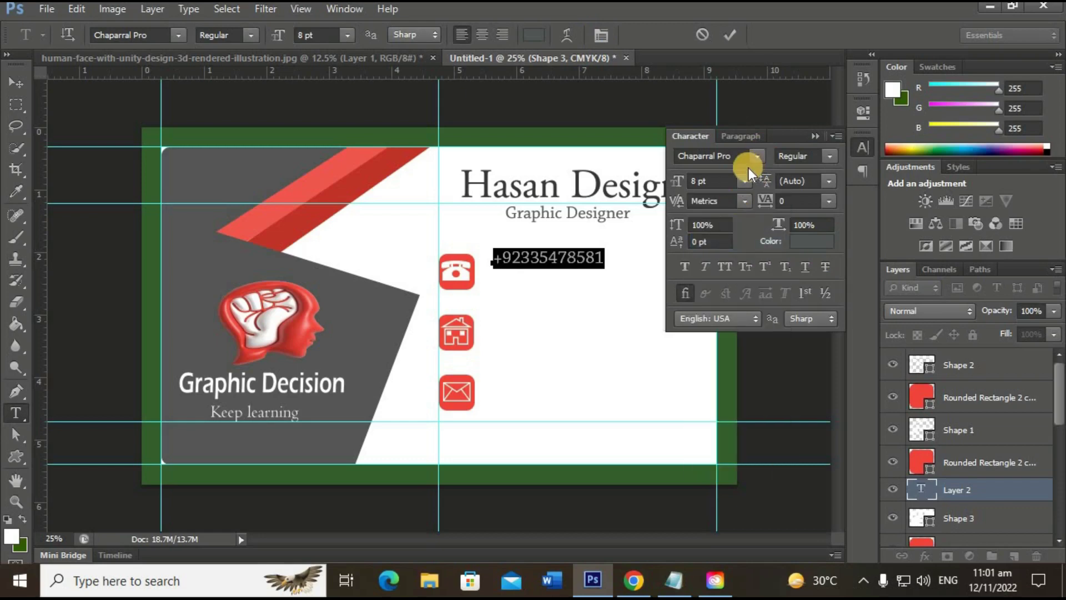
# - Colour the phone number the card panel's grey 555555 and commit the text
pyautogui.click(811, 241)
pyautogui.click(586, 265)
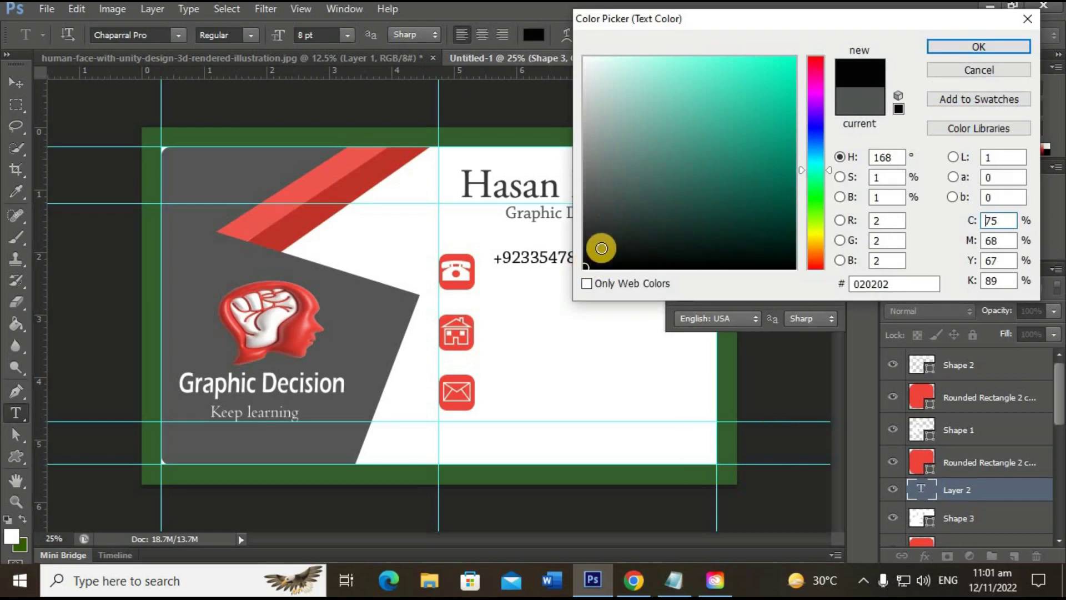
pyautogui.click(590, 255)
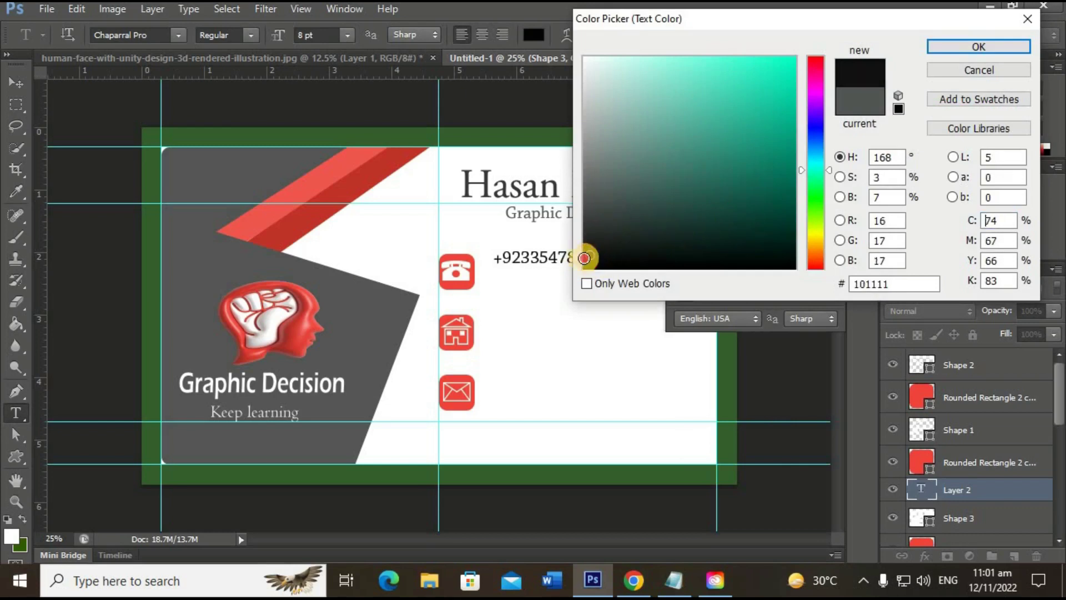
pyautogui.click(978, 47)
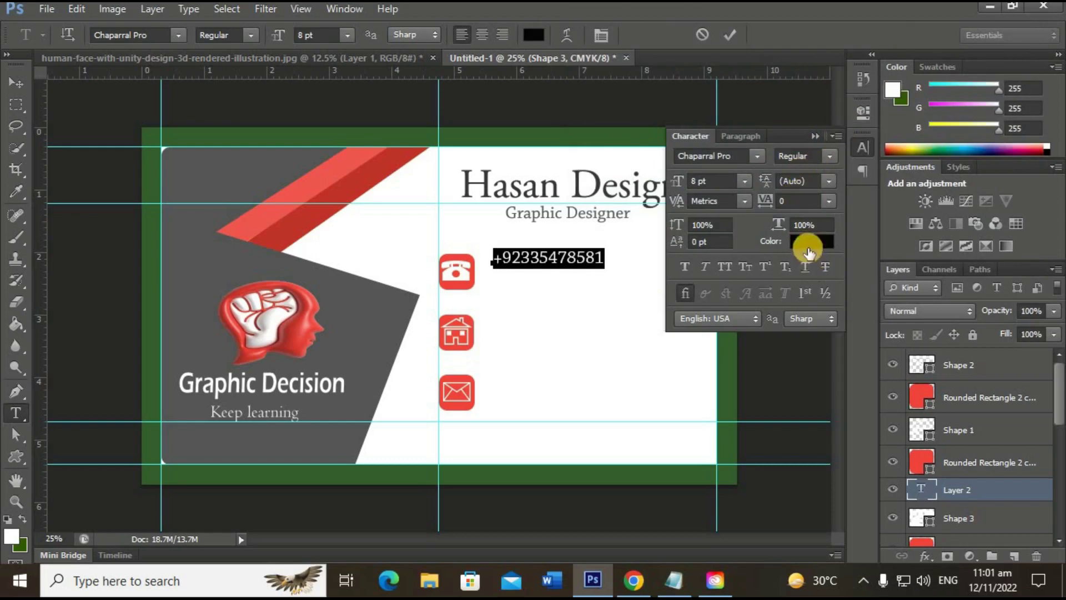
pyautogui.click(811, 241)
pyautogui.click(524, 211)
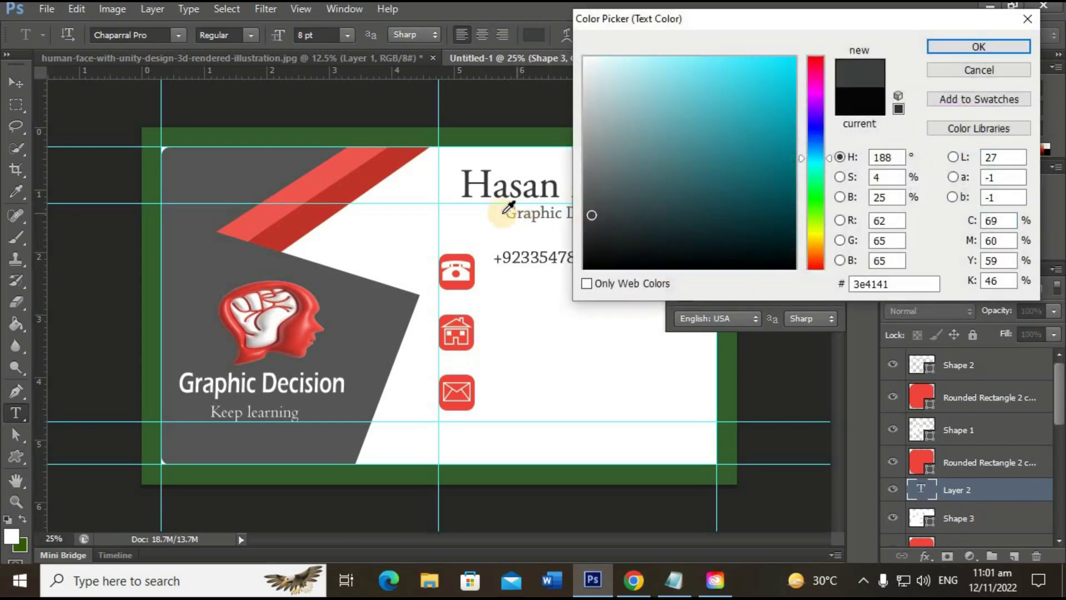
pyautogui.click(291, 169)
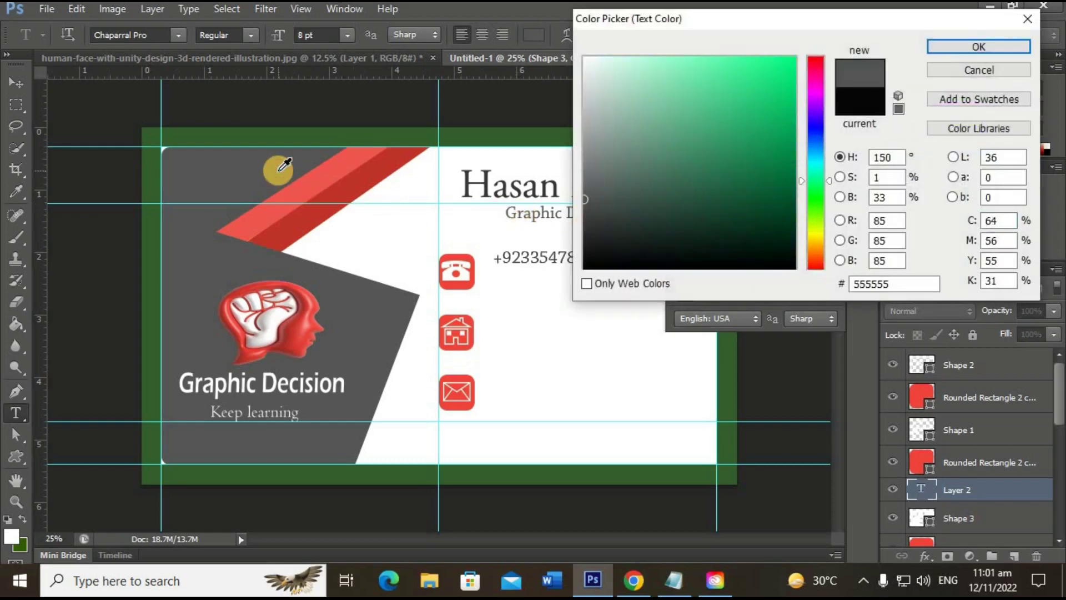
pyautogui.click(998, 40)
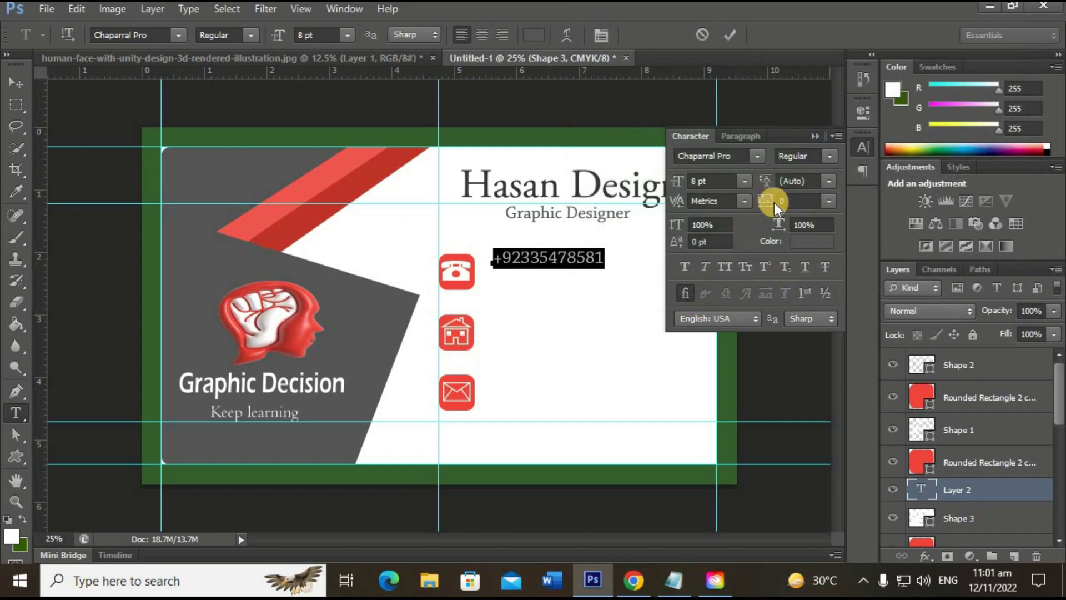
pyautogui.click(870, 149)
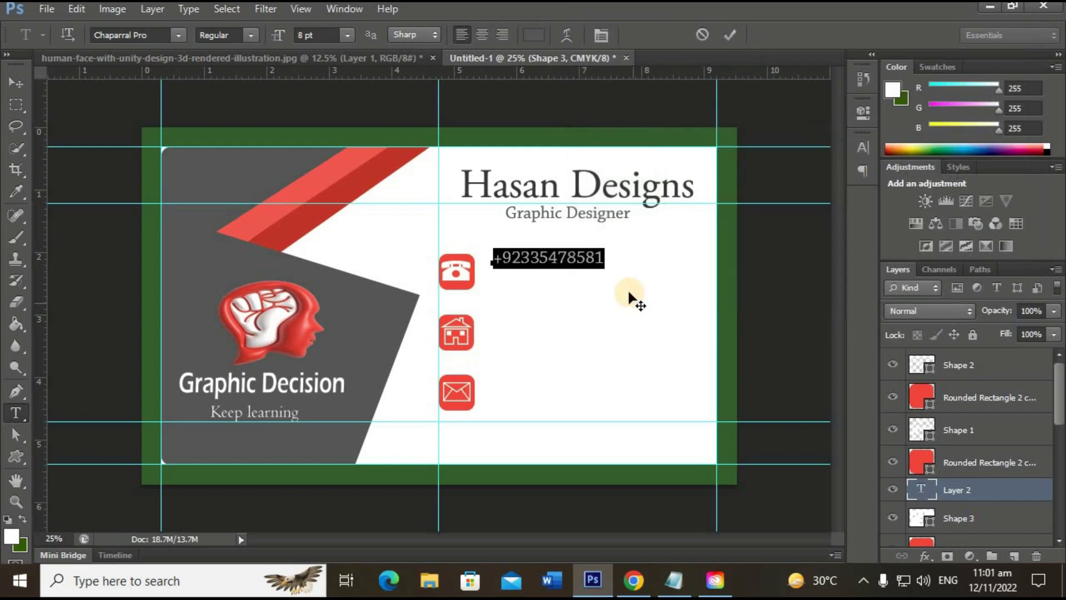
pyautogui.click(731, 104)
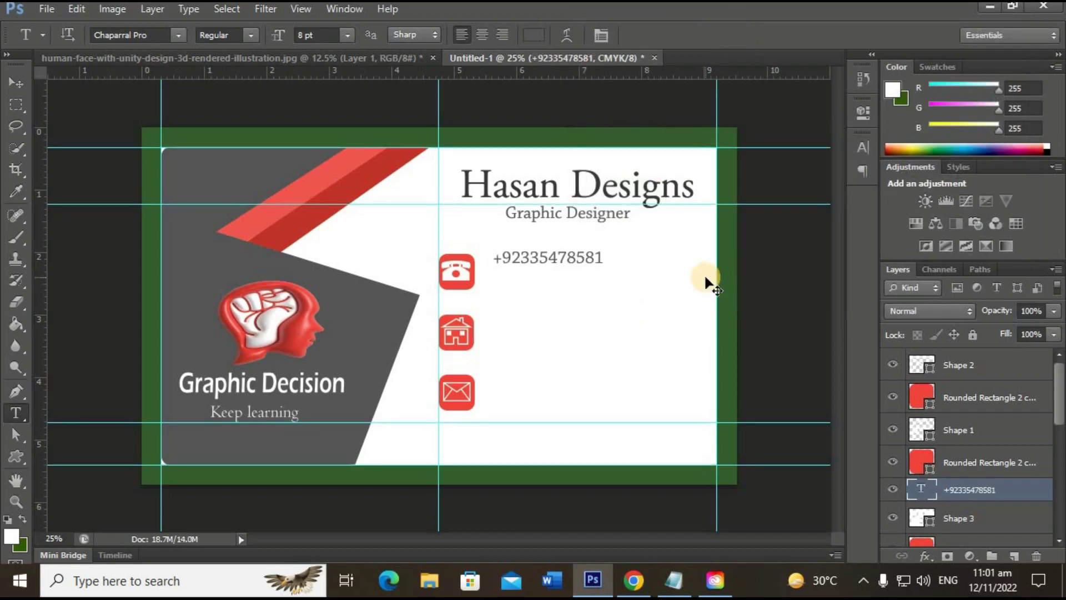
# - Scale the phone number up slightly to about 8.52 pt, shifting it down and left
pyautogui.hotkey('ctrl', 't')
pyautogui.hotkey('shift', 'Down')
pyautogui.hotkey('shift', 'Down')
pyautogui.hotkey('shift', 'Down')
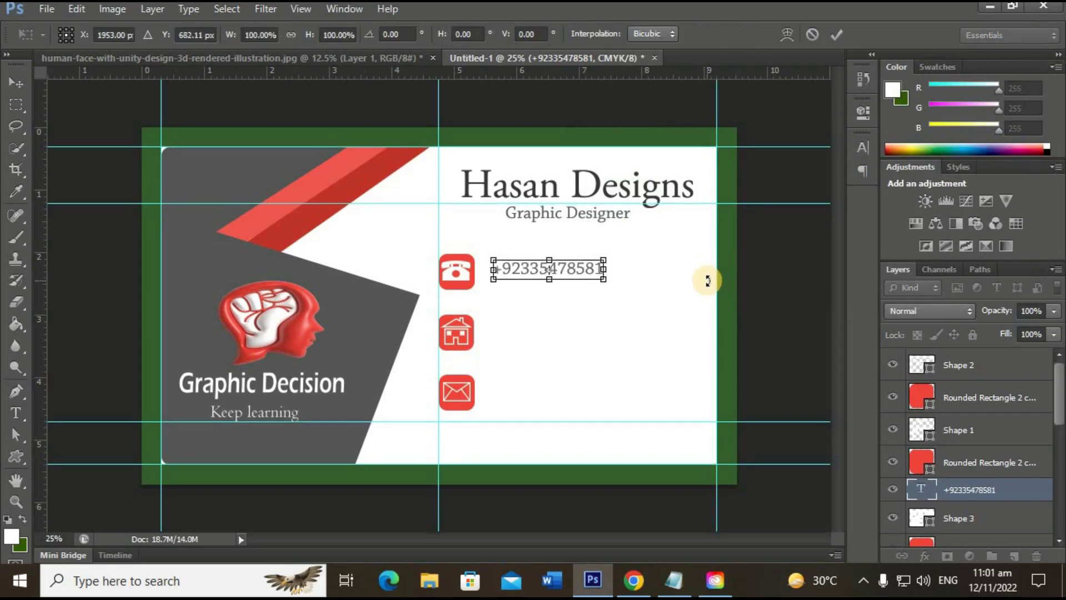
pyautogui.hotkey('shift', 'Left')
pyautogui.hotkey('shift', 'Left')
pyautogui.press('Left')
pyautogui.press('Left')
pyautogui.press('Left')
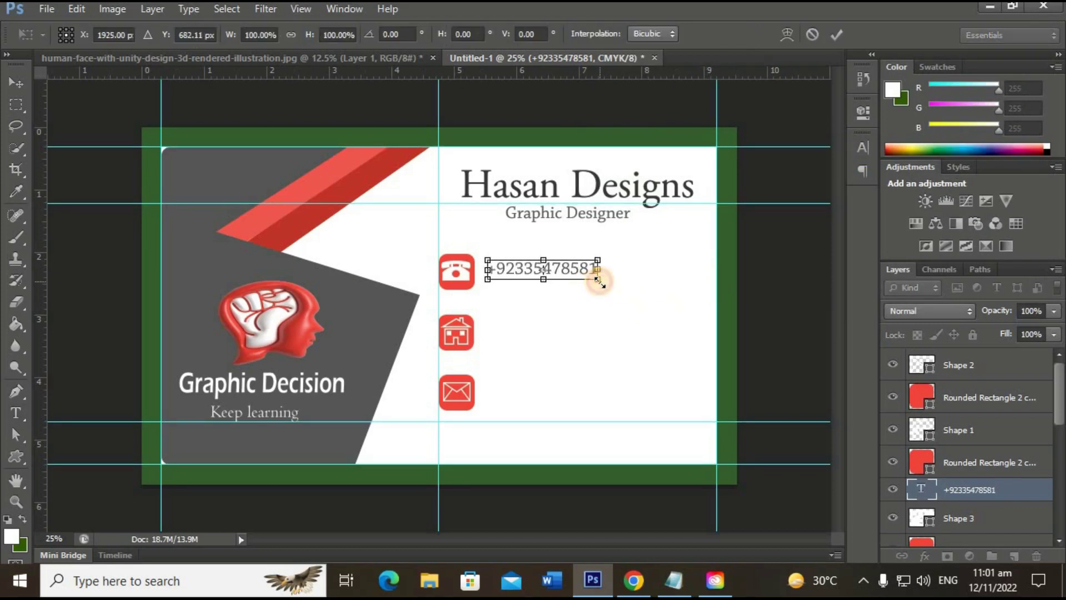
pyautogui.moveTo(598, 279); pyautogui.dragTo(602, 285)
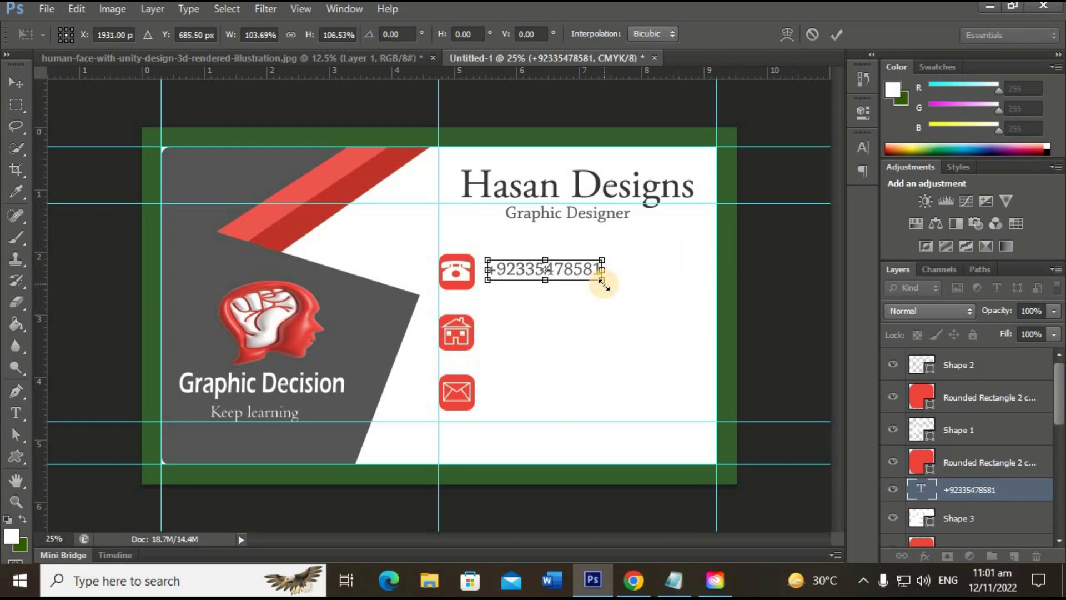
pyautogui.hotkey('shift', 'Down')
pyautogui.press('Down')
pyautogui.press('Down')
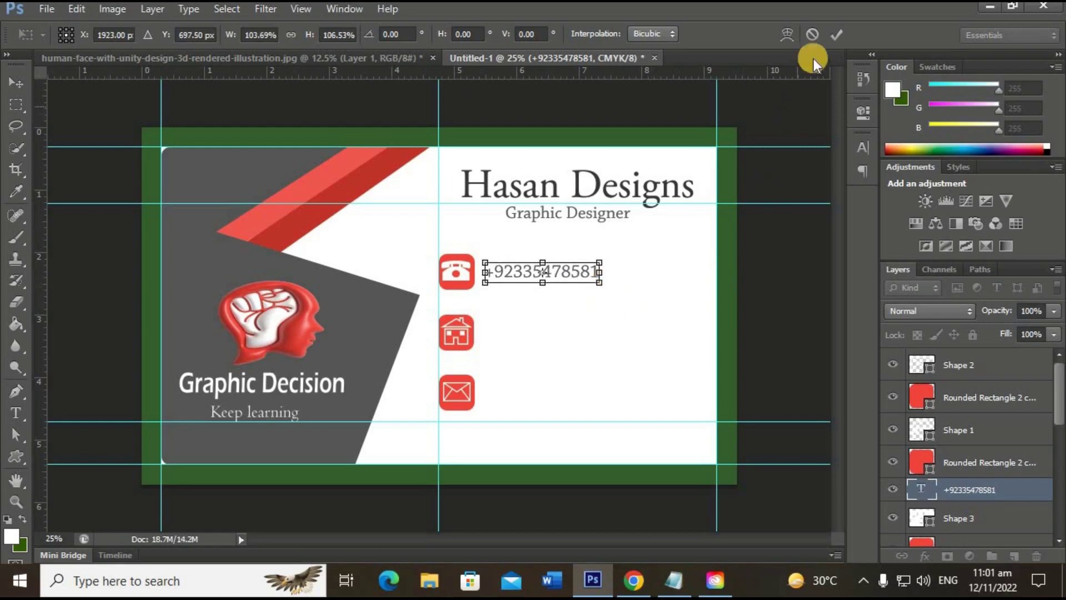
pyautogui.click(834, 36)
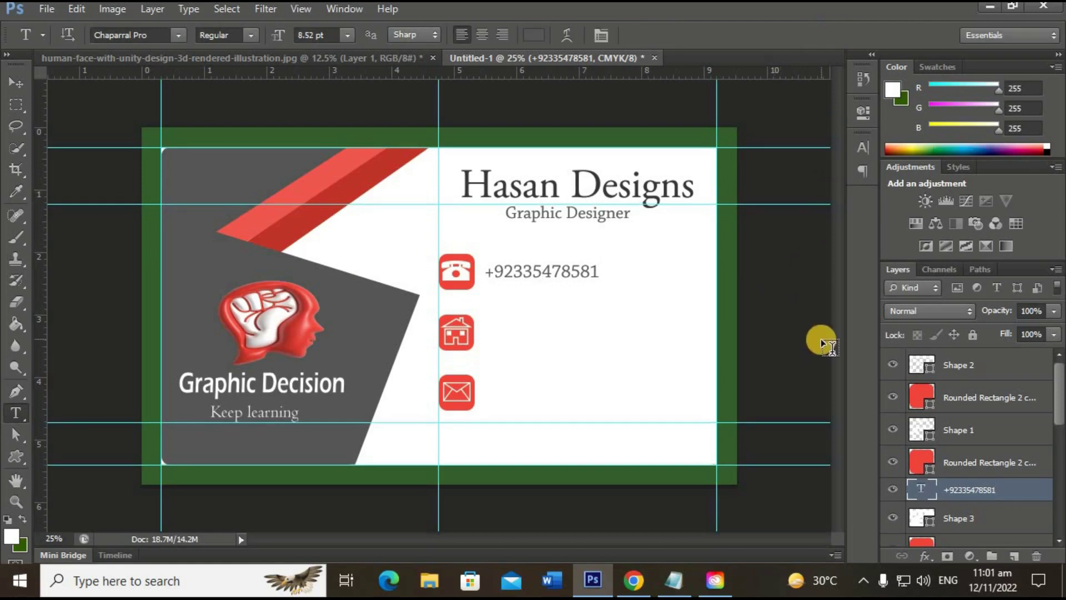
# - Fine-tune the phone number's position beside the phone icon with small nudges
pyautogui.click(15, 80)
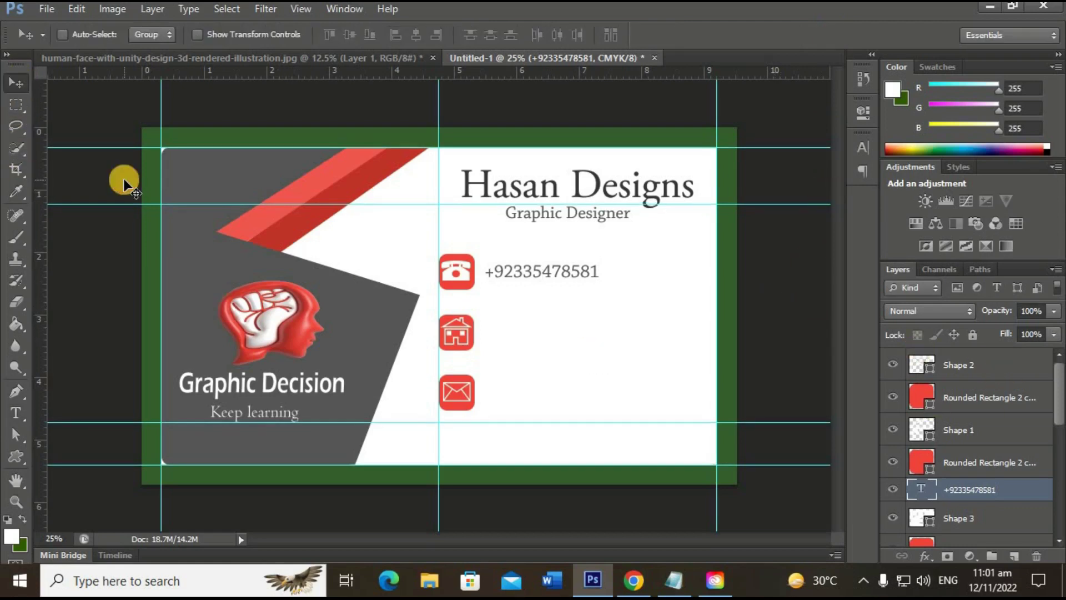
pyautogui.moveTo(124, 179); pyautogui.dragTo(125, 178)
pyautogui.hotkey('shift', 'Up')
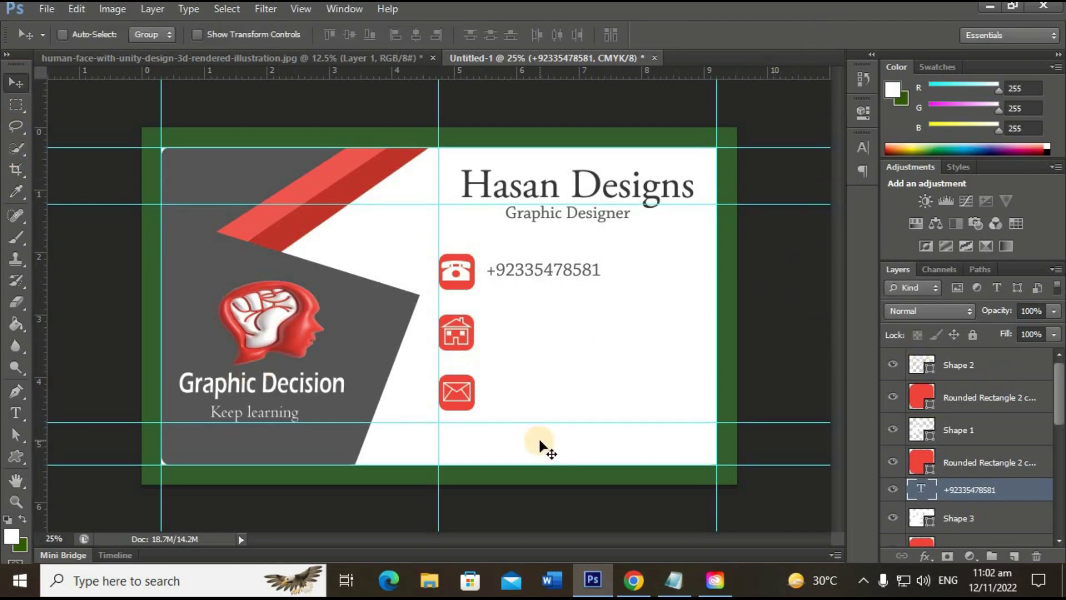
pyautogui.hotkey('shift', 'Left')
pyautogui.hotkey('shift', 'Up')
pyautogui.hotkey('shift', 'Left')
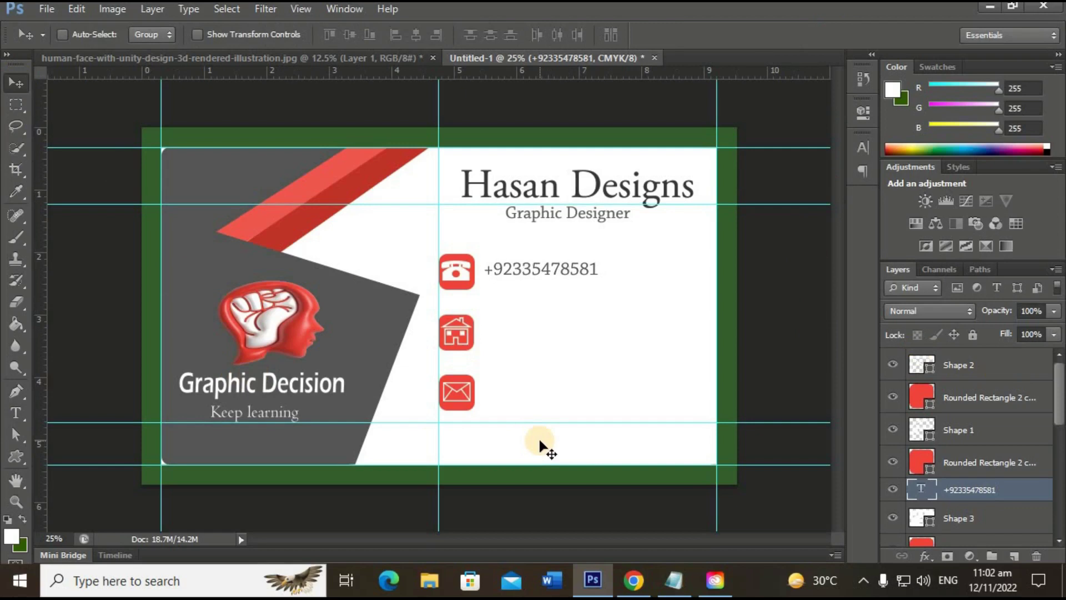
pyautogui.hotkey('shift', 'Down')
pyautogui.hotkey('shift', 'Down')
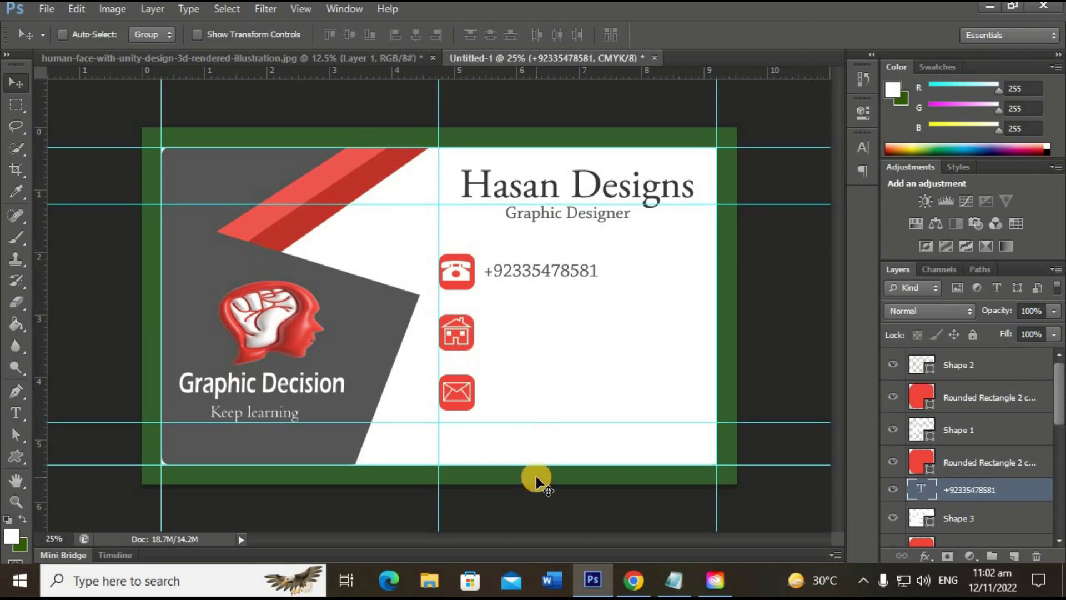
pyautogui.hotkey('shift', 'Left')
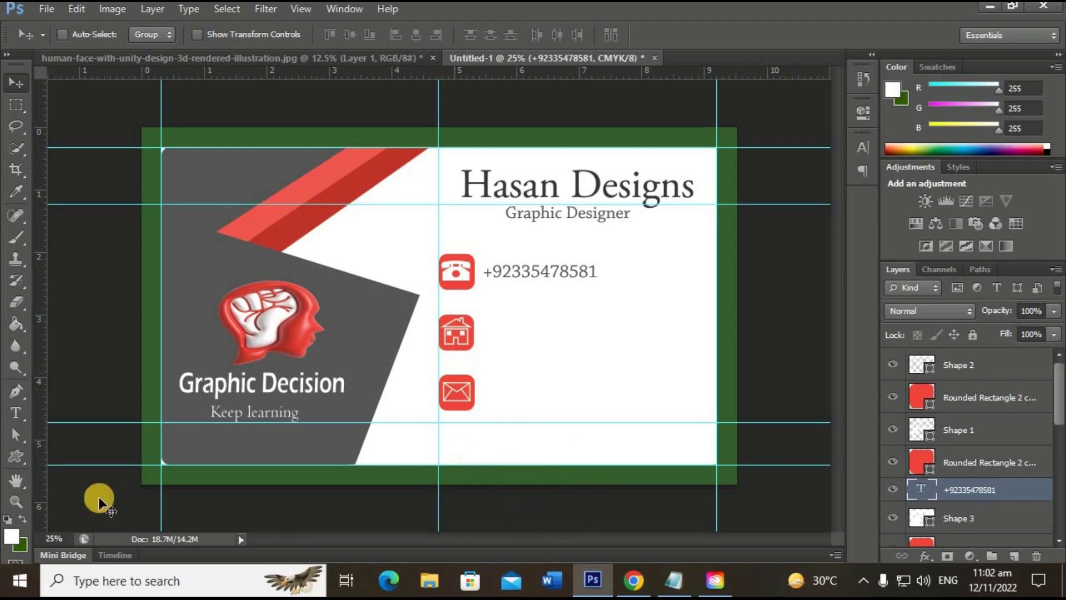
# - Start a text line beside the house icon and copy both address lines from the Notepad note
pyautogui.click(15, 413)
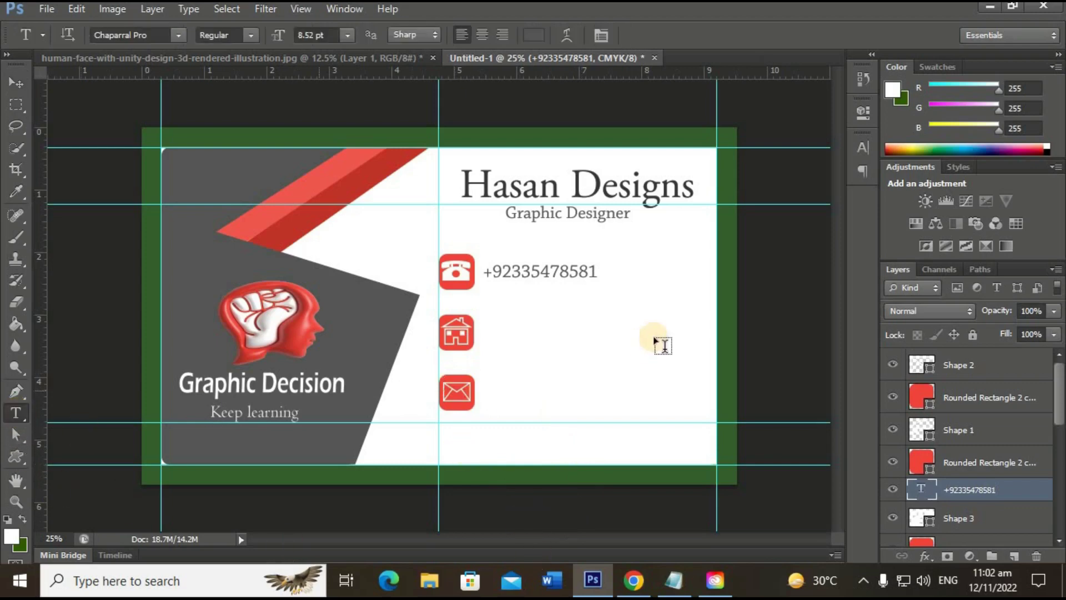
pyautogui.click(486, 328)
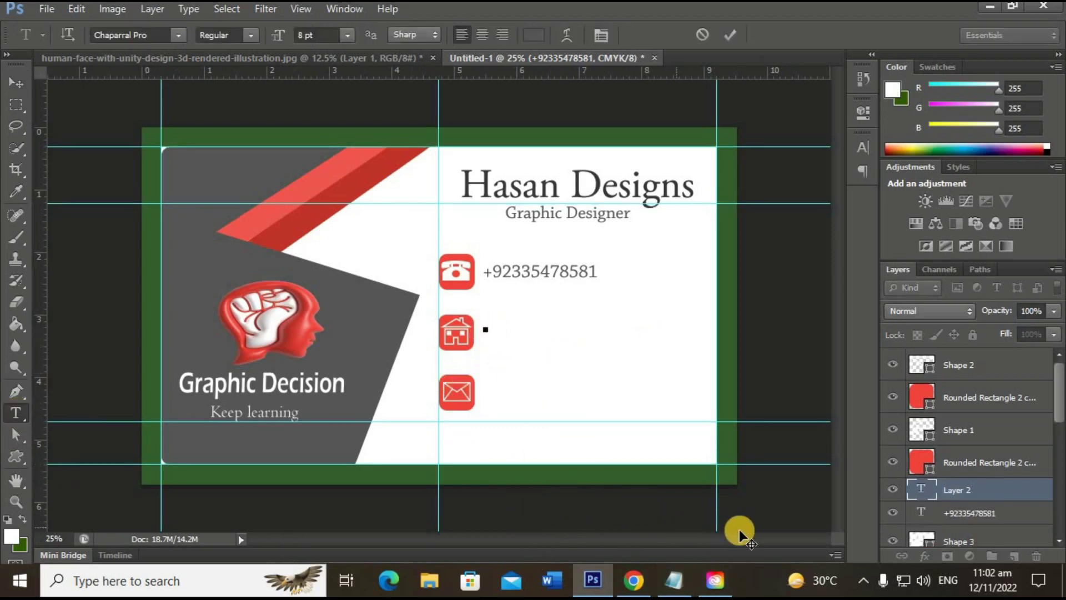
pyautogui.click(678, 579)
pyautogui.moveTo(734, 239); pyautogui.dragTo(936, 254)
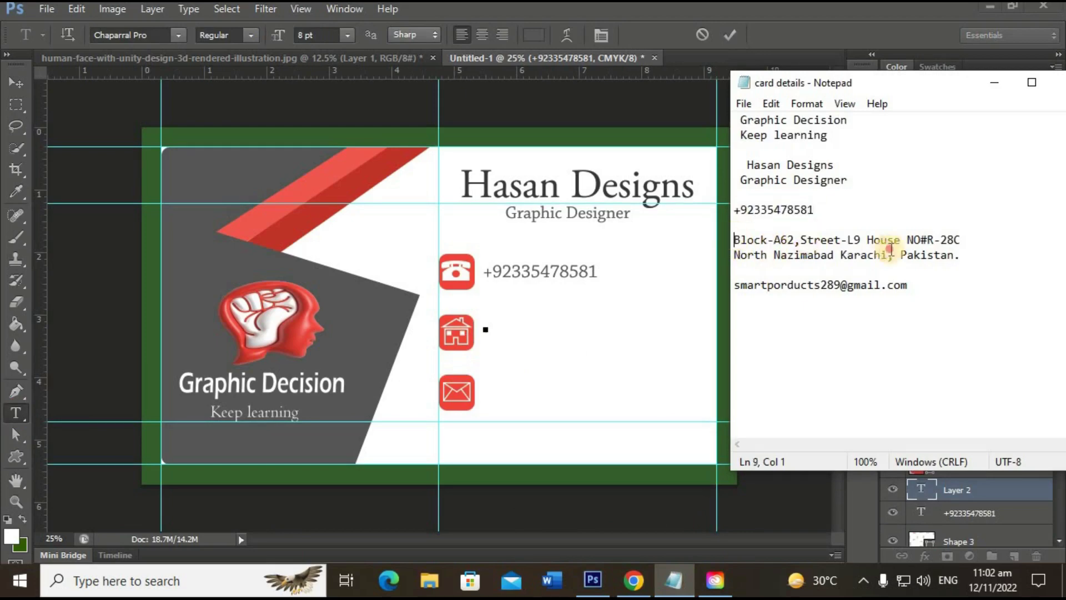
pyautogui.rightClick(936, 249)
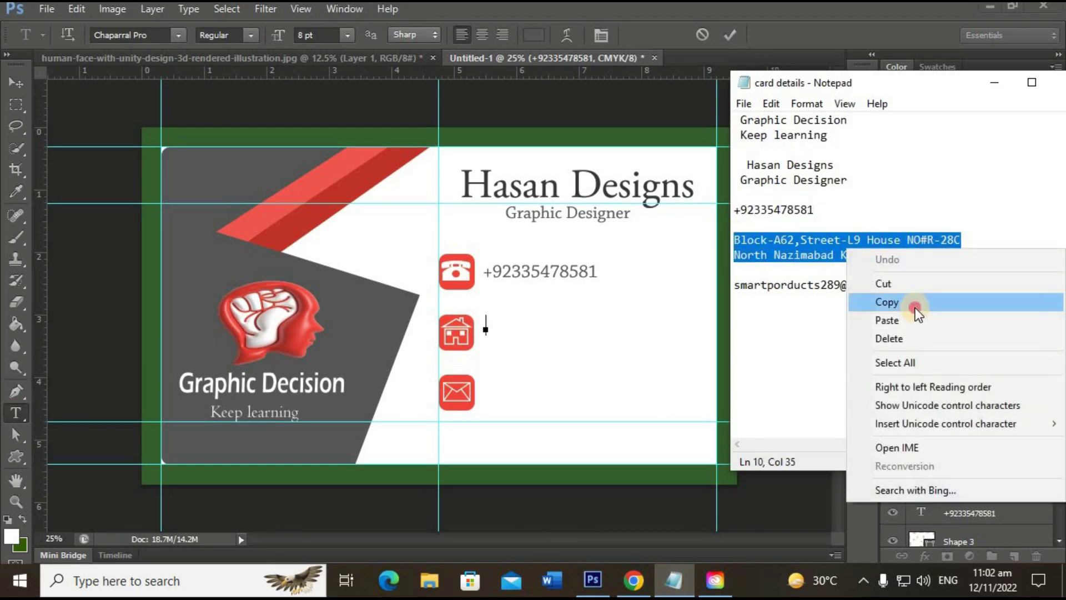
pyautogui.click(915, 308)
pyautogui.click(993, 84)
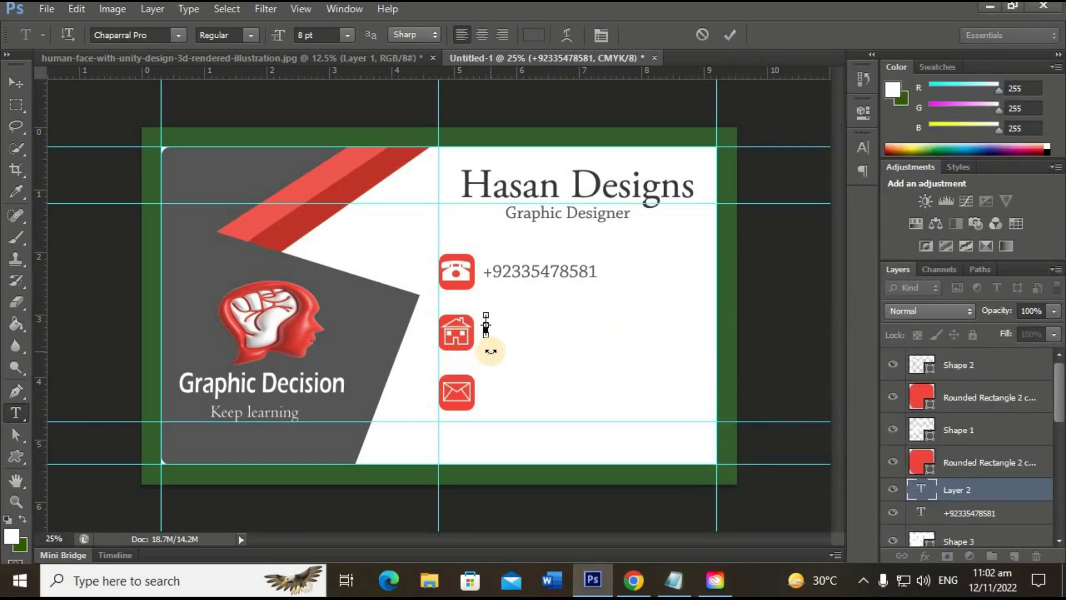
# - Paste the two-line address beside the house icon and set its font to Centaur
pyautogui.hotkey('ctrl', 'v')
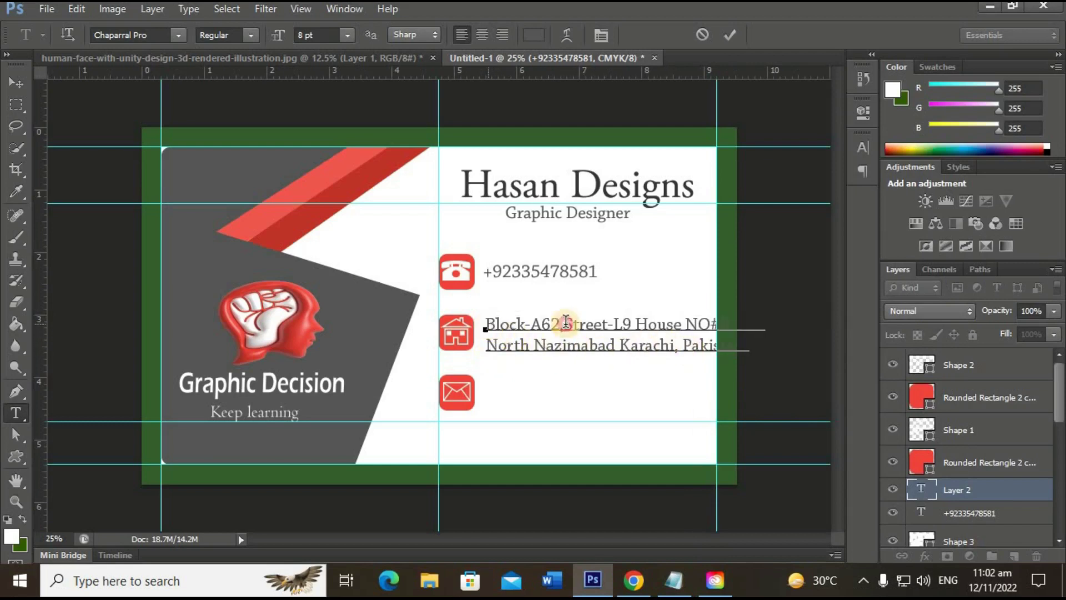
pyautogui.hotkey('ctrl', 'a')
pyautogui.click(864, 143)
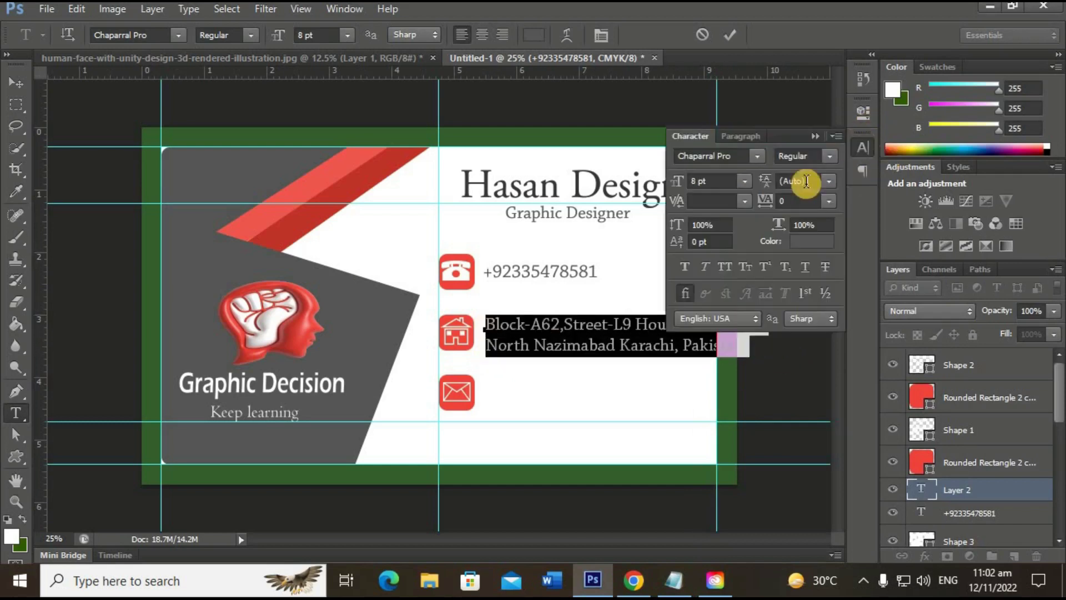
pyautogui.click(756, 157)
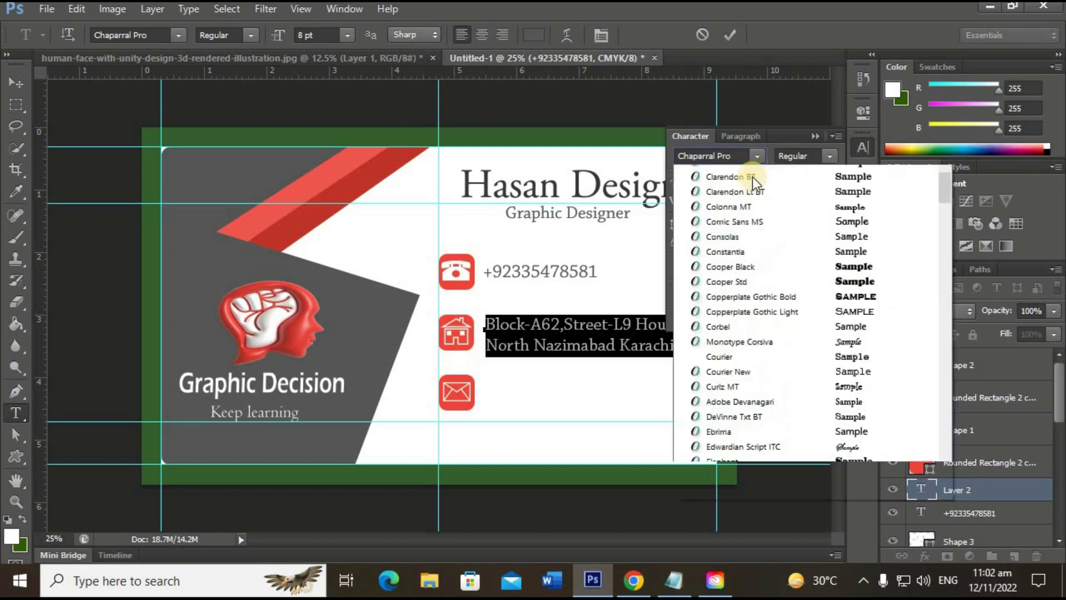
pyautogui.scroll(1, 768, 268)
pyautogui.scroll(3, 768, 269)
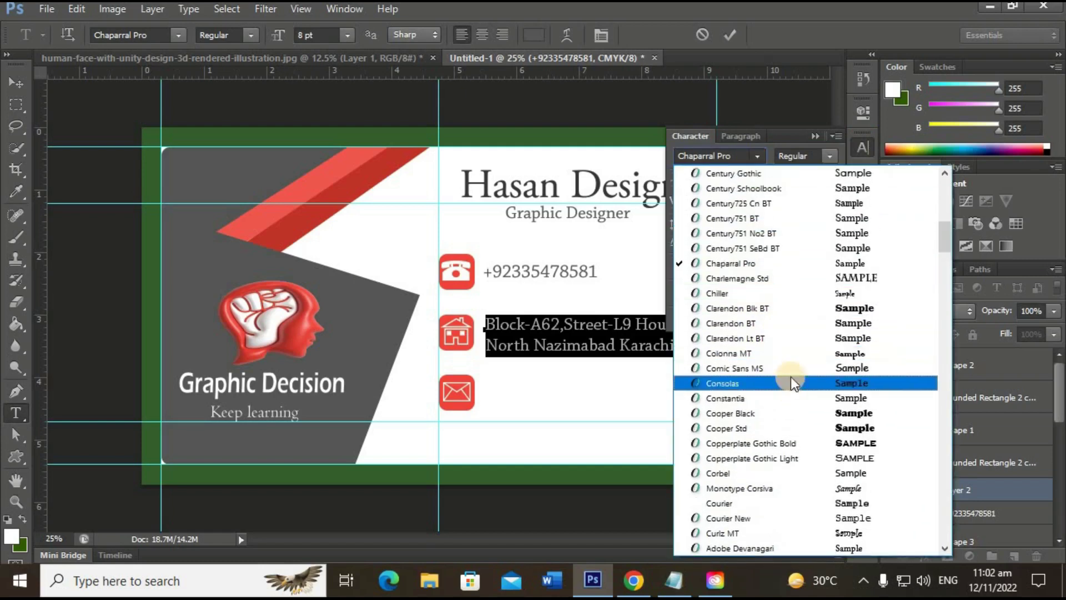
pyautogui.scroll(1, 794, 297)
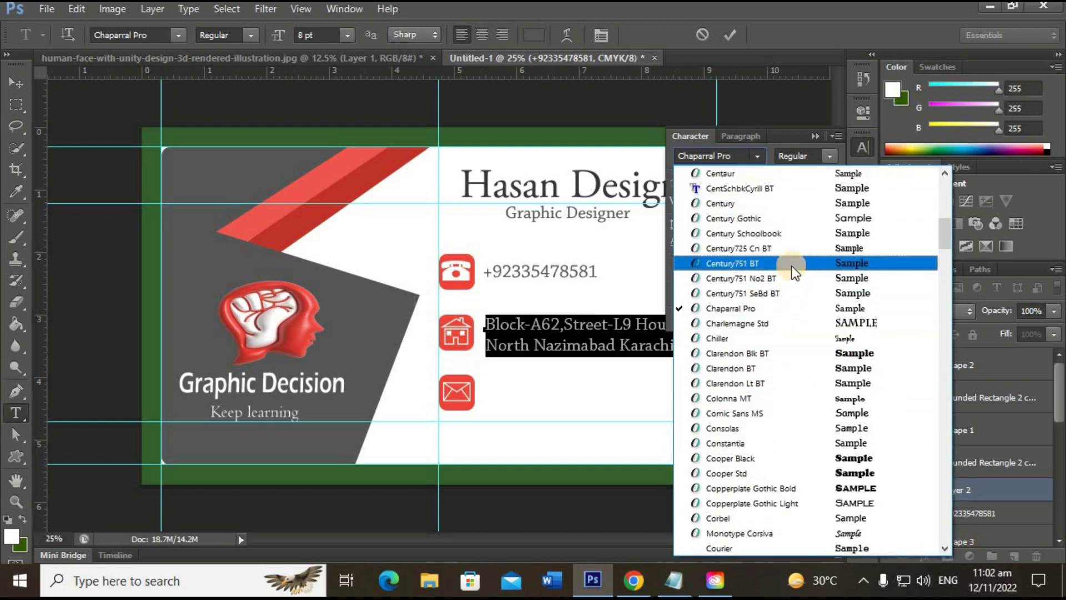
pyautogui.scroll(1, 786, 244)
pyautogui.click(780, 219)
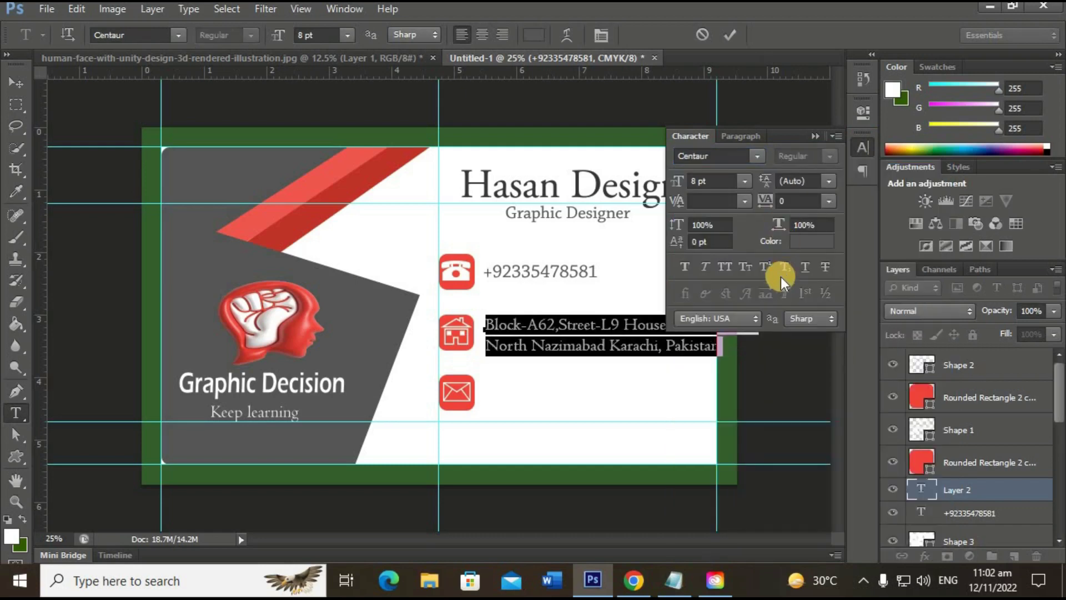
pyautogui.click(733, 37)
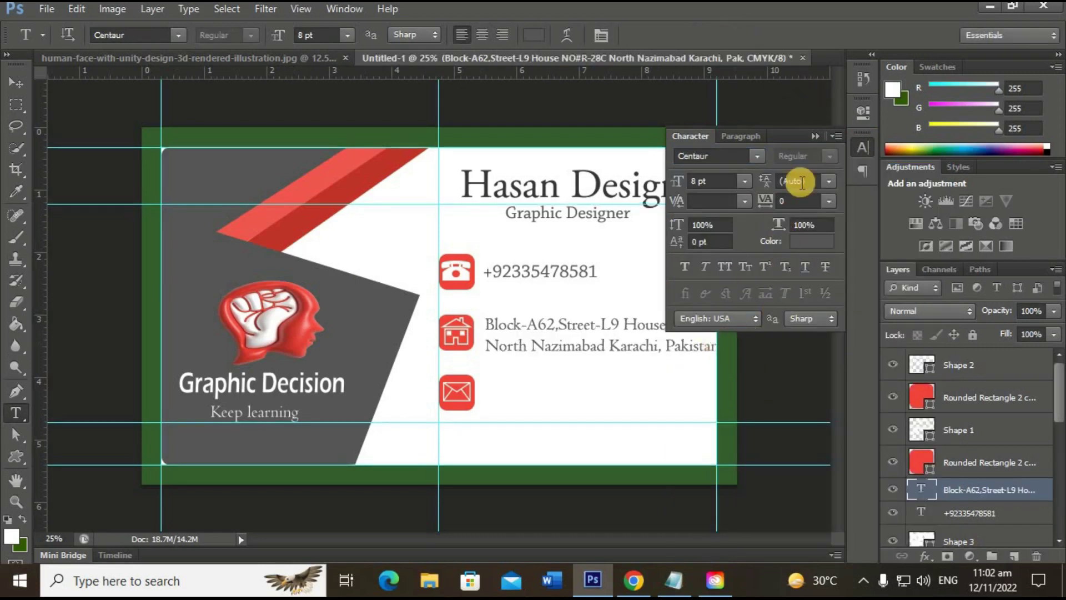
pyautogui.click(861, 149)
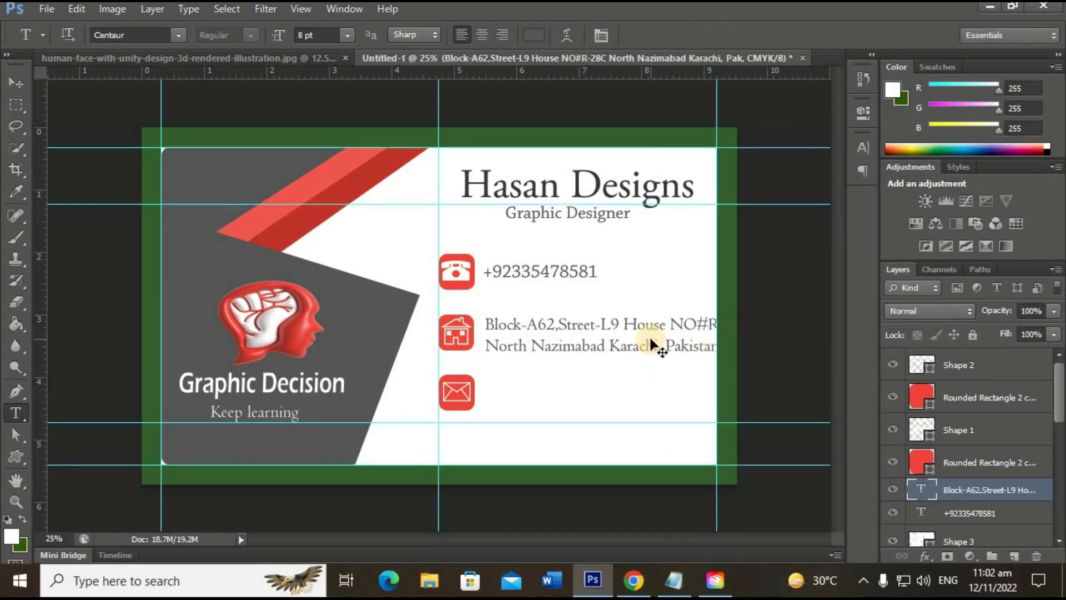
# - Shrink the address to about 5.84 pt and nudge it down into line
pyautogui.hotkey('ctrl', 't')
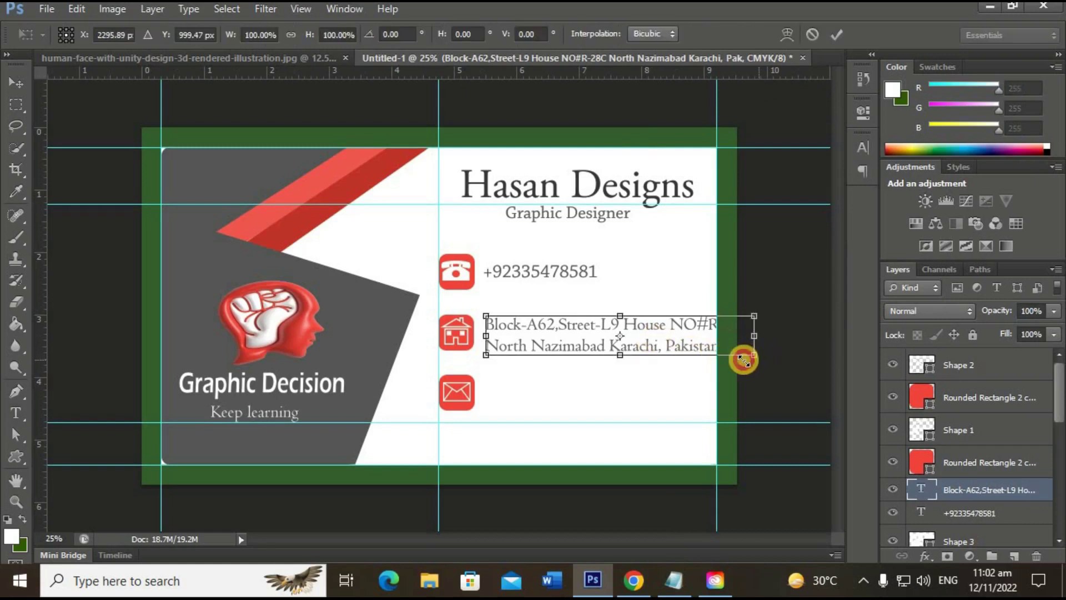
pyautogui.moveTo(744, 360); pyautogui.dragTo(683, 344)
pyautogui.click(838, 38)
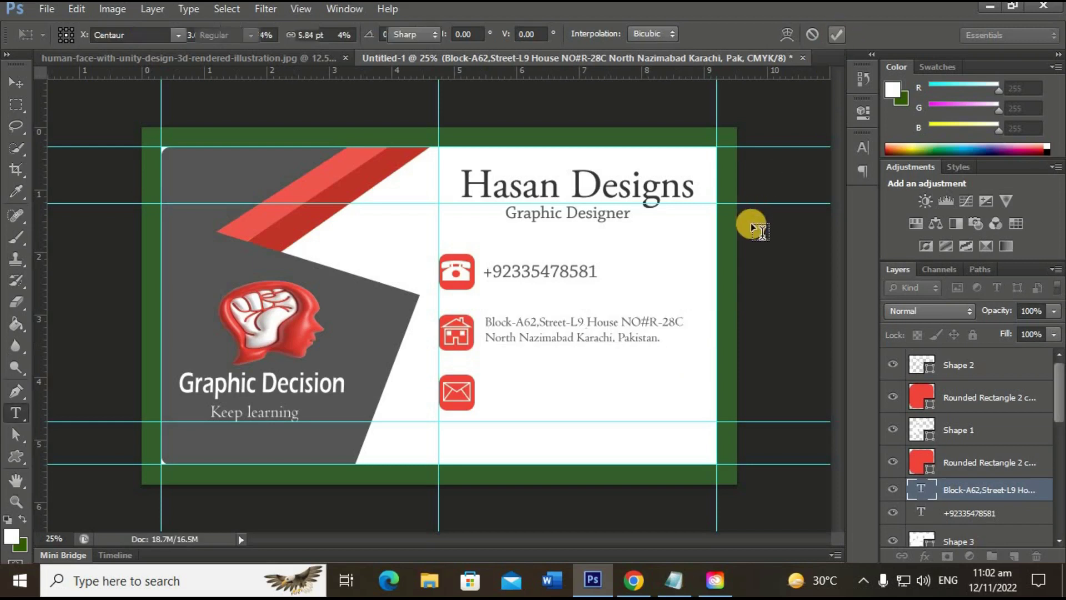
pyautogui.click(6, 83)
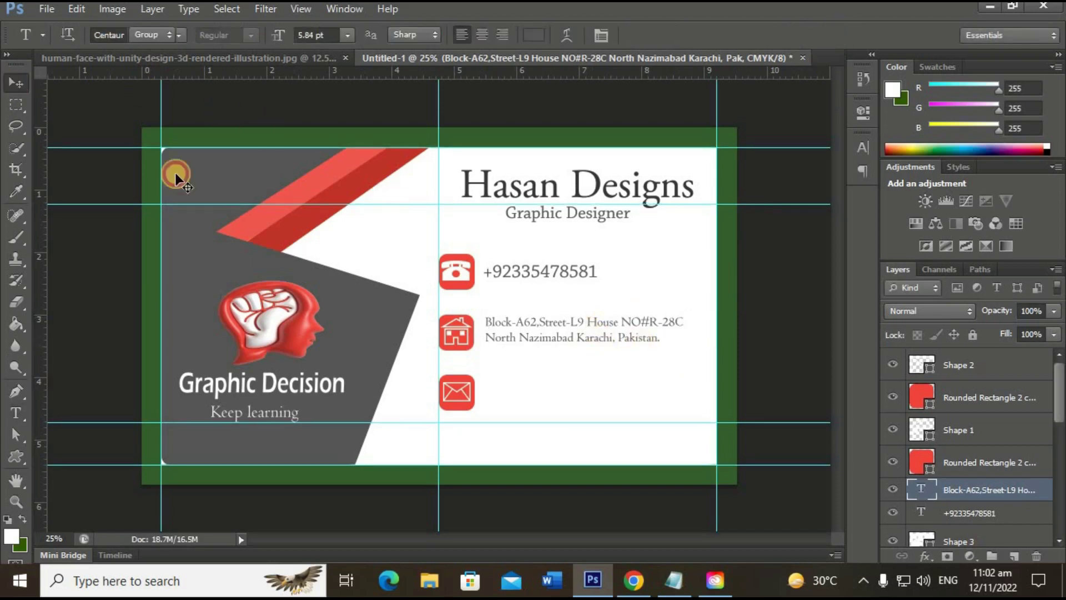
pyautogui.moveTo(610, 356); pyautogui.dragTo(609, 355)
pyautogui.hotkey('shift', 'Down')
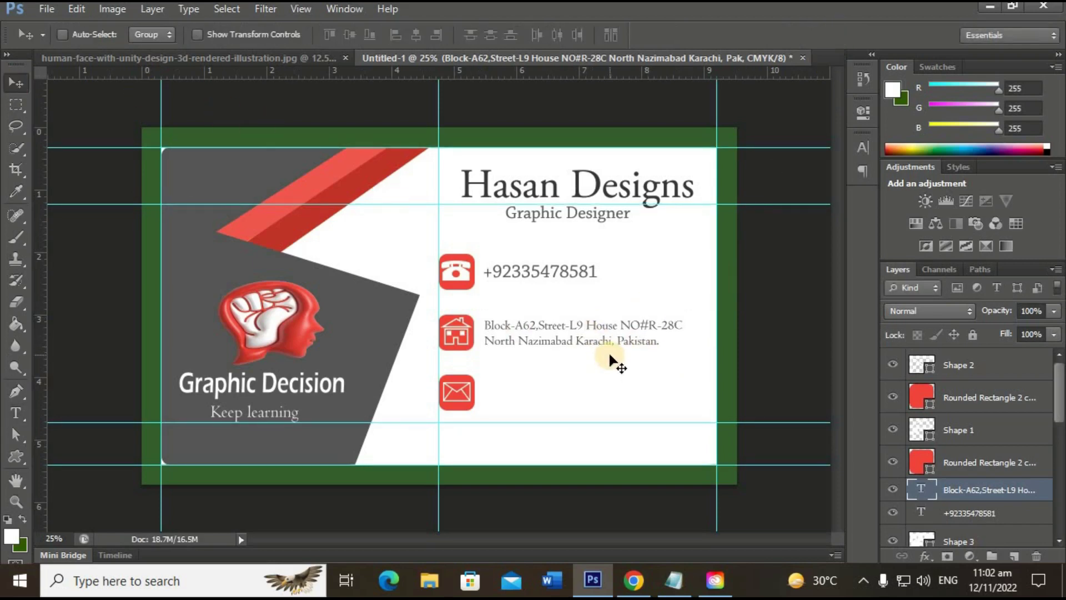
pyautogui.hotkey('shift', 'Down')
pyautogui.hotkey('shift', 'Down')
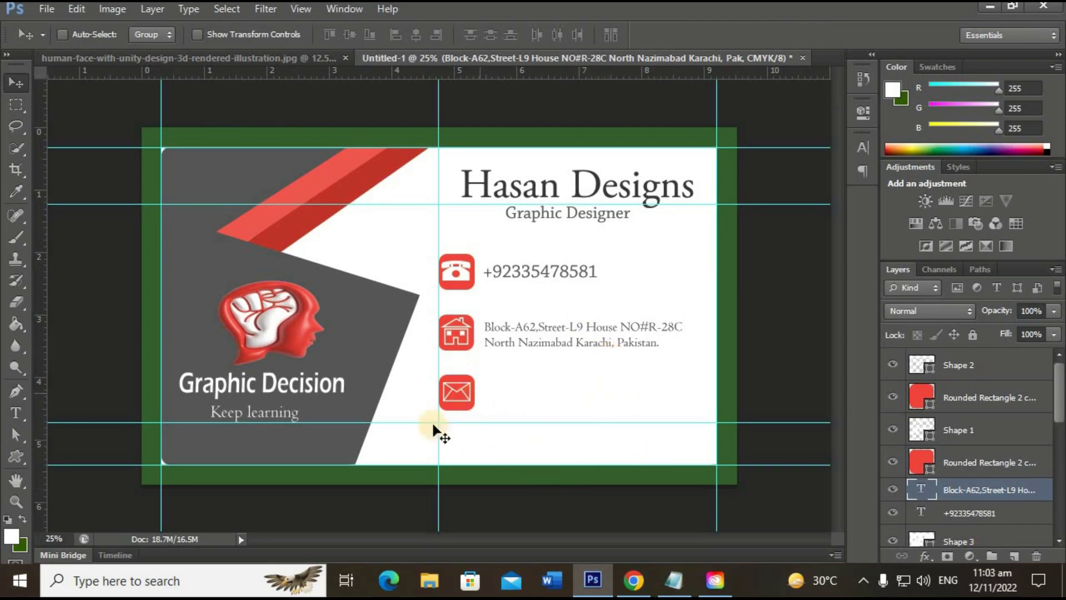
# - Start a text line beside the envelope icon, fix the e-mail's misspelling in Notepad, and copy it
pyautogui.click(16, 421)
pyautogui.click(483, 387)
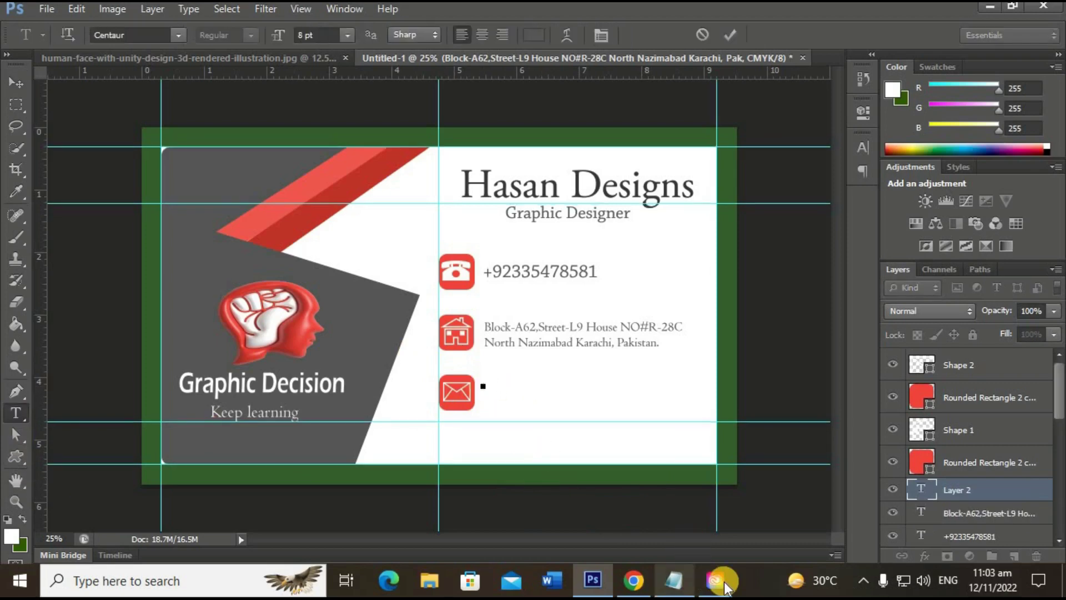
pyautogui.moveTo(673, 581)
pyautogui.click(669, 534)
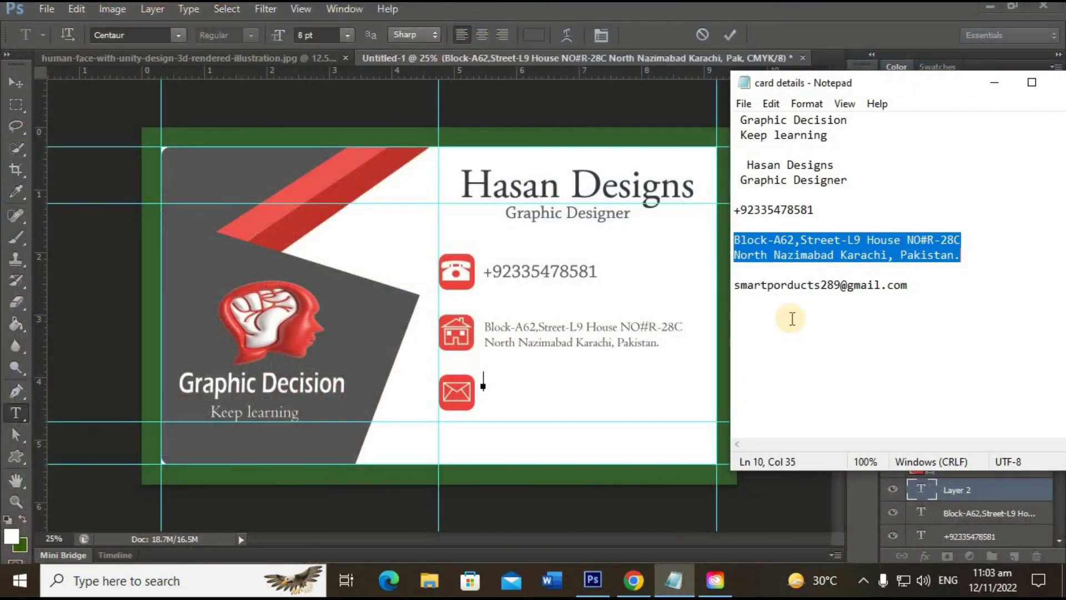
pyautogui.moveTo(734, 284); pyautogui.dragTo(901, 284)
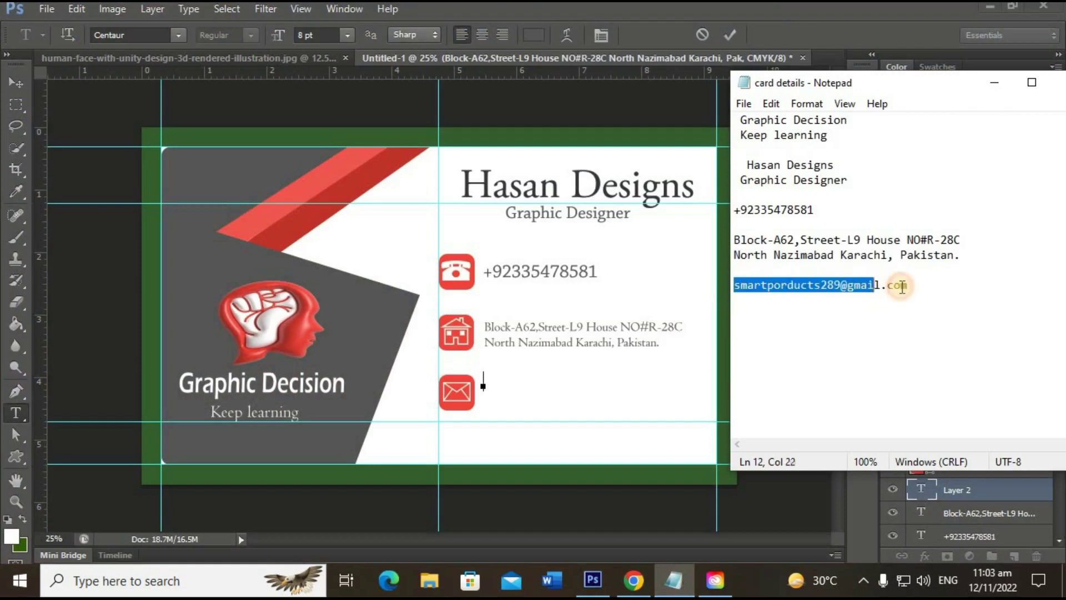
pyautogui.click(781, 285)
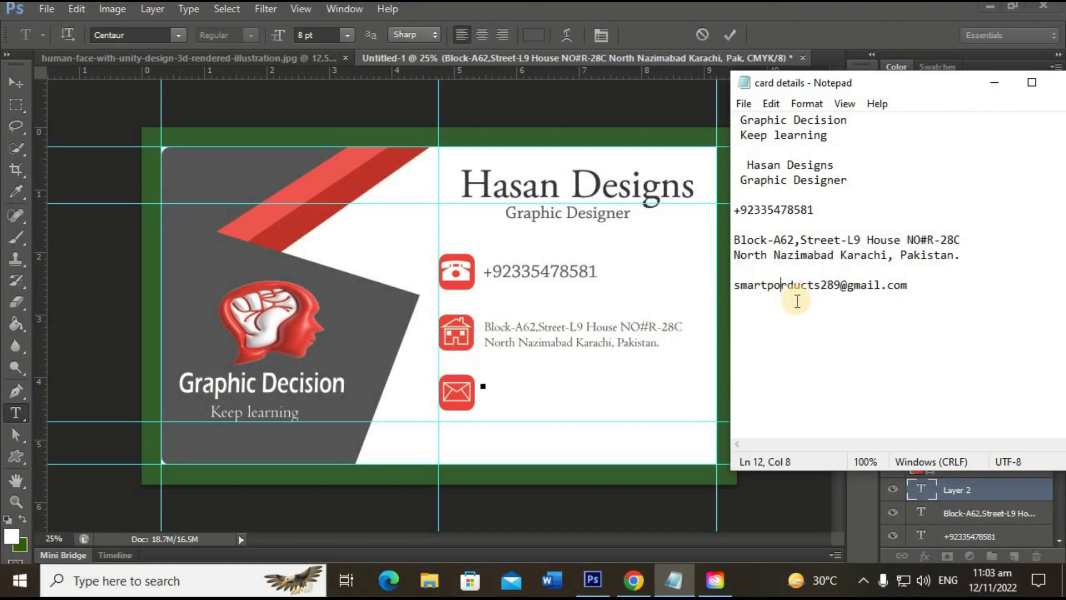
pyautogui.press('BackSpace')
pyautogui.press('Right')
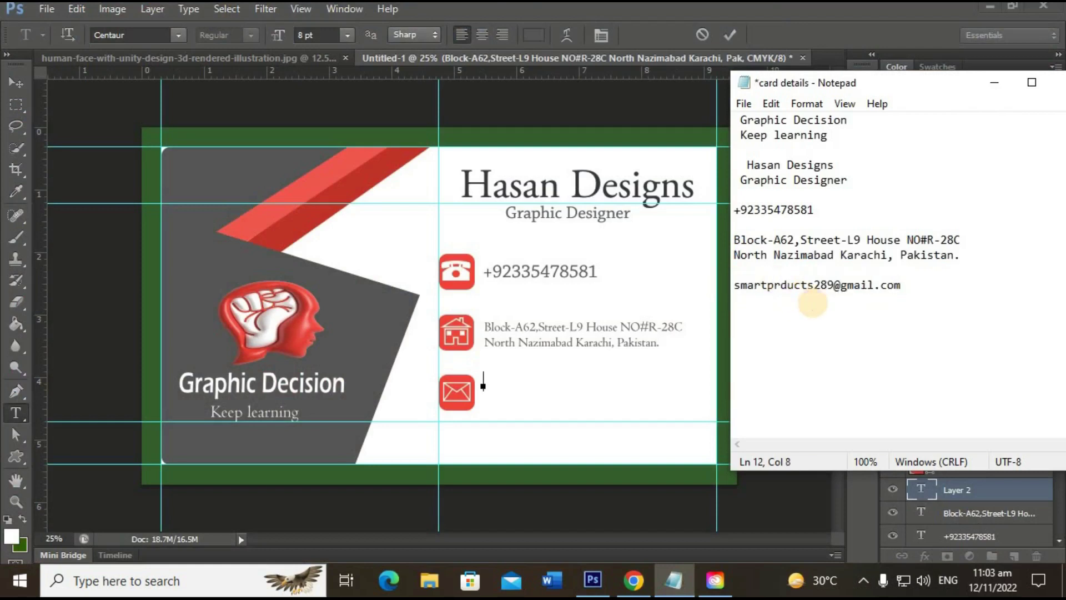
pyautogui.write('o')
pyautogui.moveTo(929, 287); pyautogui.dragTo(733, 285)
pyautogui.rightClick(780, 285)
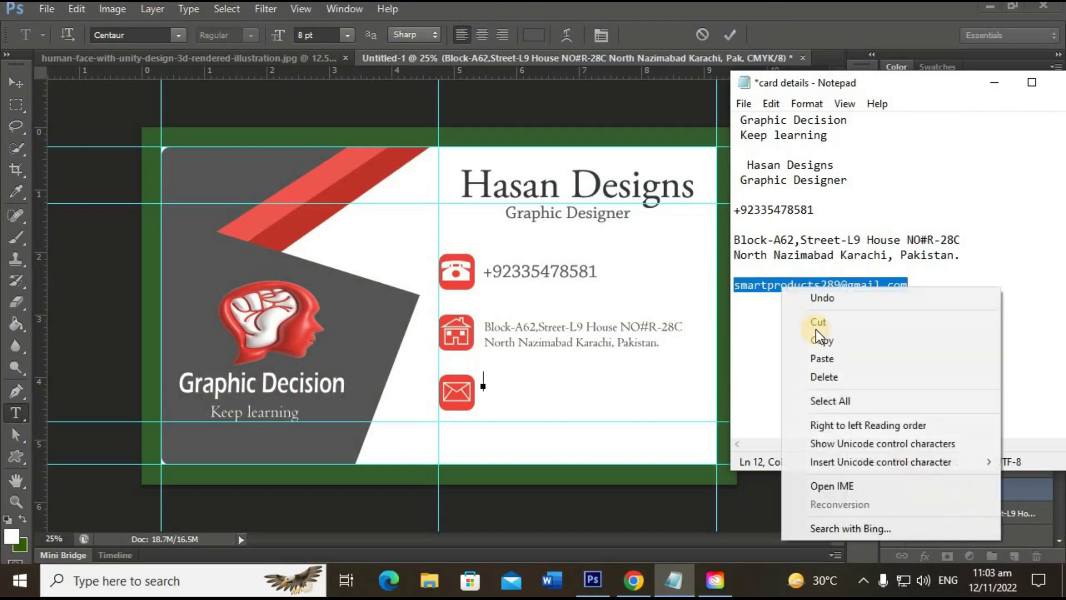
pyautogui.click(820, 340)
pyautogui.click(990, 83)
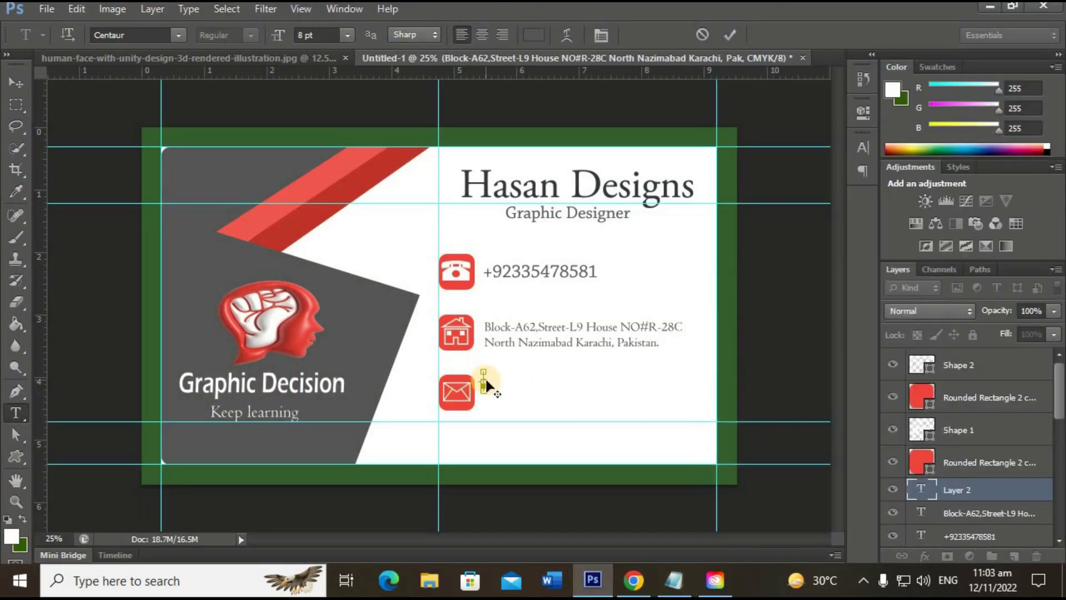
# - Paste the e-mail beside the envelope icon and set its font to Century 8 pt
pyautogui.hotkey('ctrl', 'v')
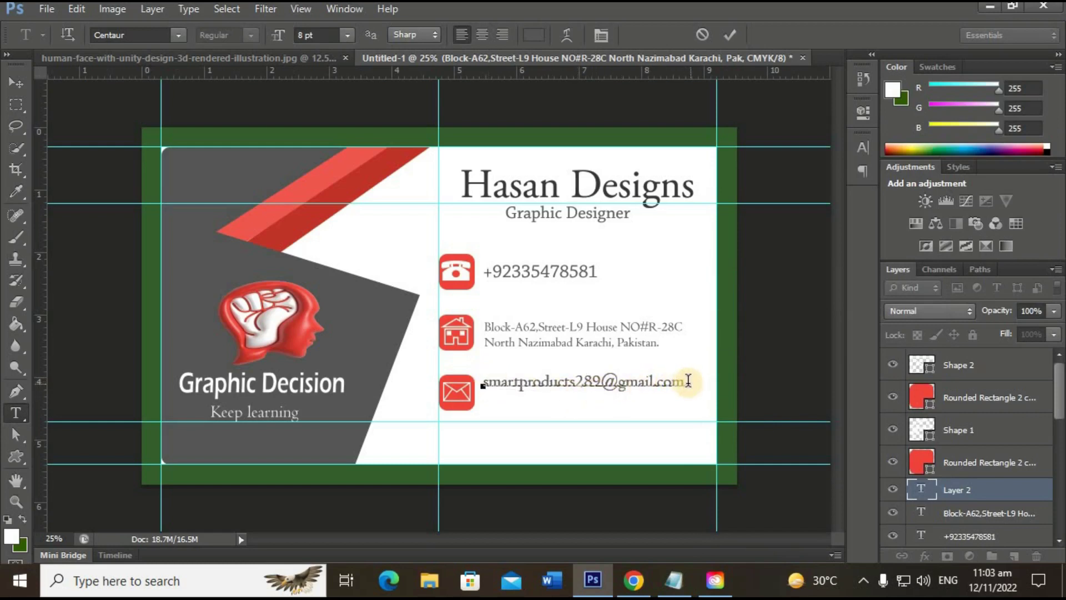
pyautogui.moveTo(686, 379); pyautogui.dragTo(453, 383)
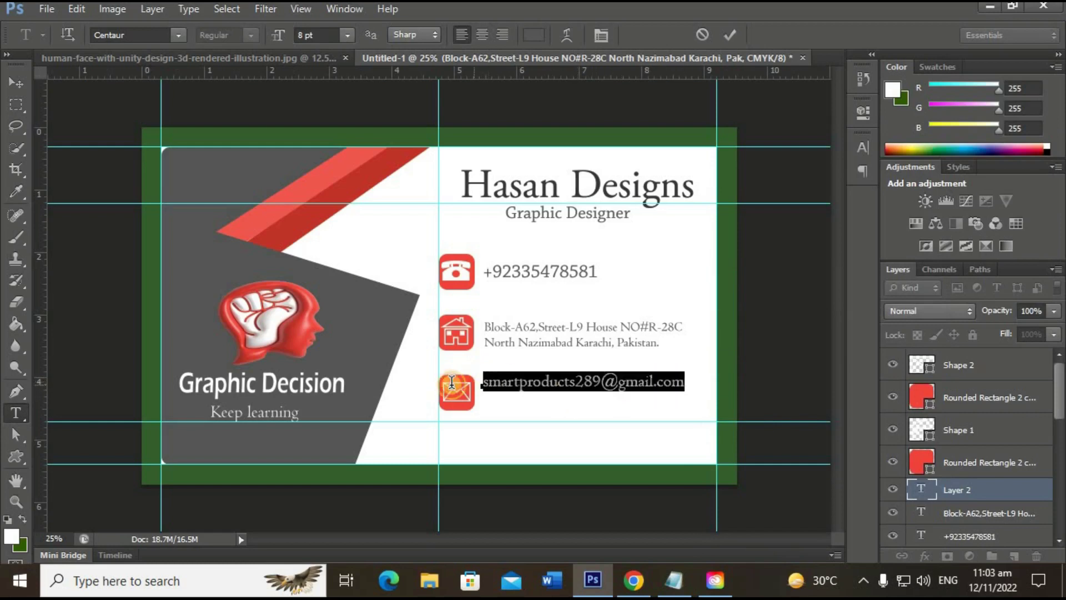
pyautogui.click(864, 147)
pyautogui.click(755, 155)
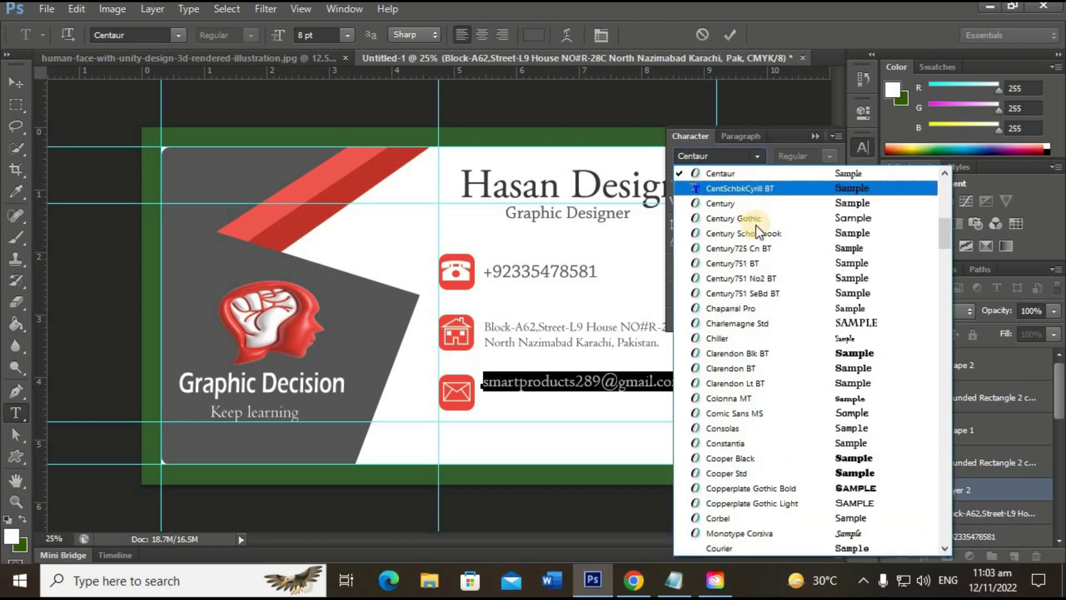
pyautogui.click(764, 205)
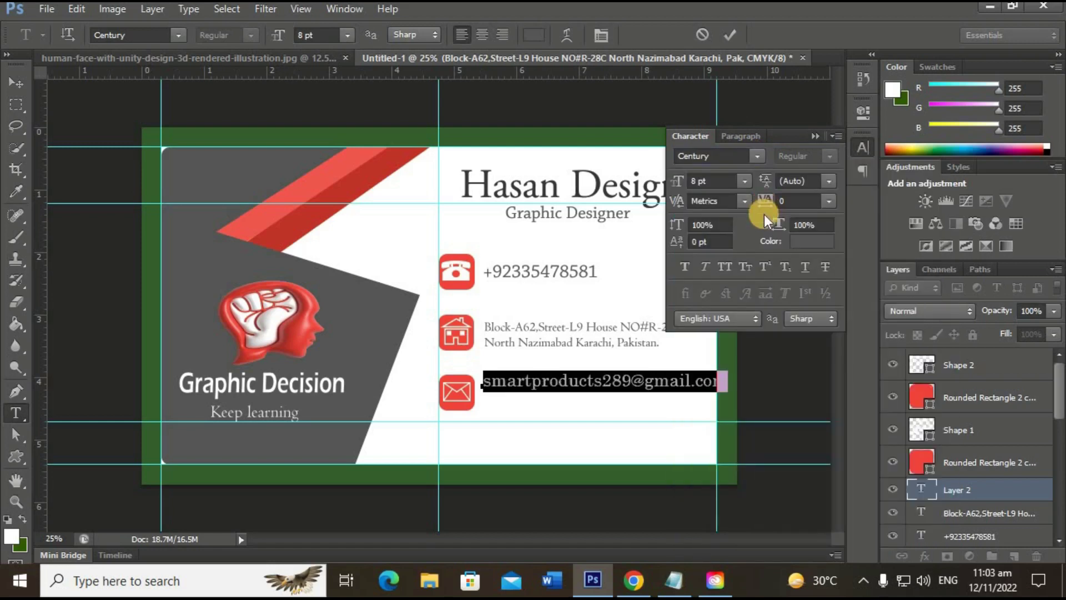
pyautogui.click(862, 147)
# - Commit the e-mail text and narrow it to about 82% width
pyautogui.click(731, 37)
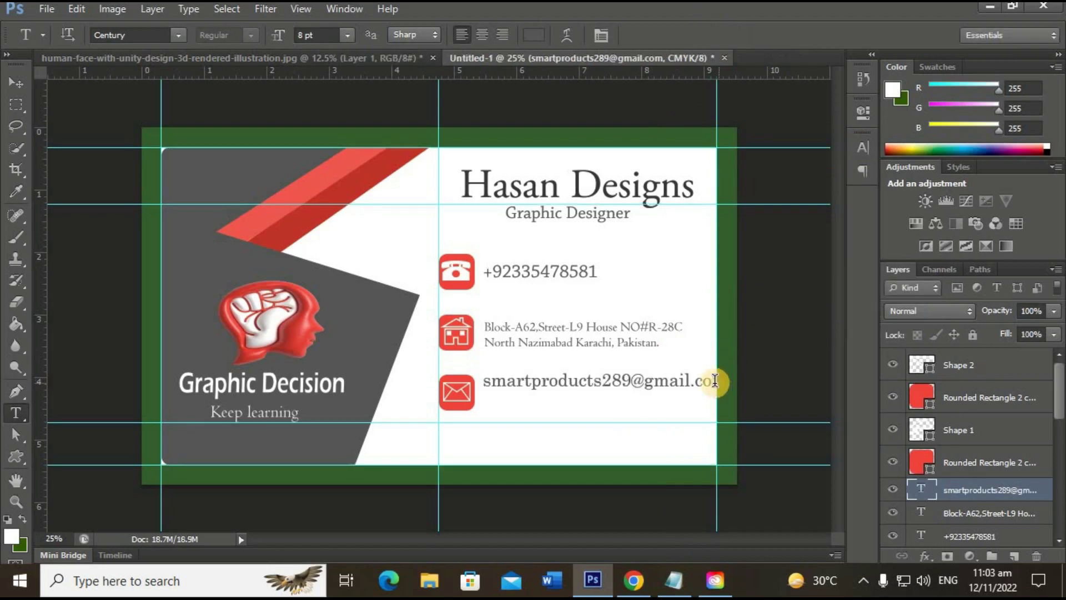
pyautogui.click(13, 83)
pyautogui.hotkey('ctrl', 't')
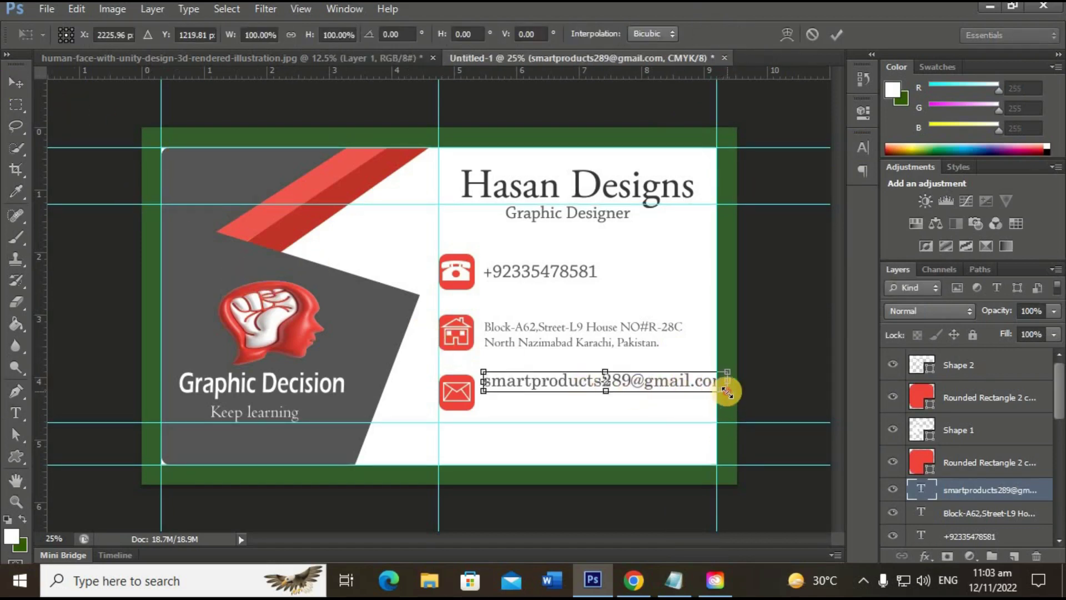
pyautogui.moveTo(726, 392); pyautogui.dragTo(684, 383)
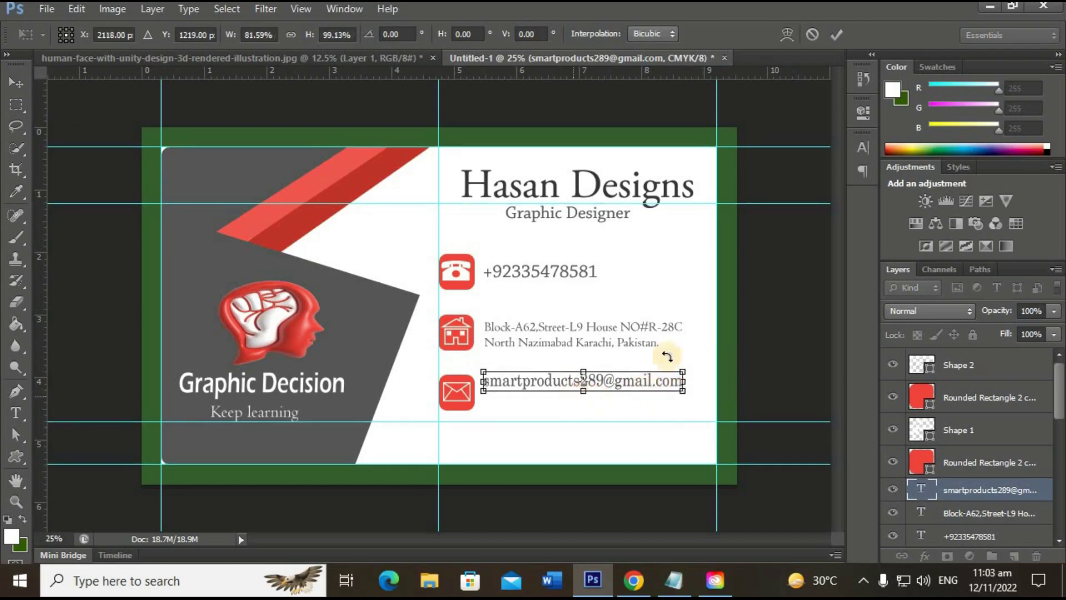
pyautogui.click(834, 121)
# - Nudge the e-mail line slightly lower into alignment beside the envelope icon
pyautogui.hotkey('shift', 'Down')
pyautogui.hotkey('shift', 'Down')
pyautogui.hotkey('shift', 'Down')
pyautogui.hotkey('shift', 'Down')
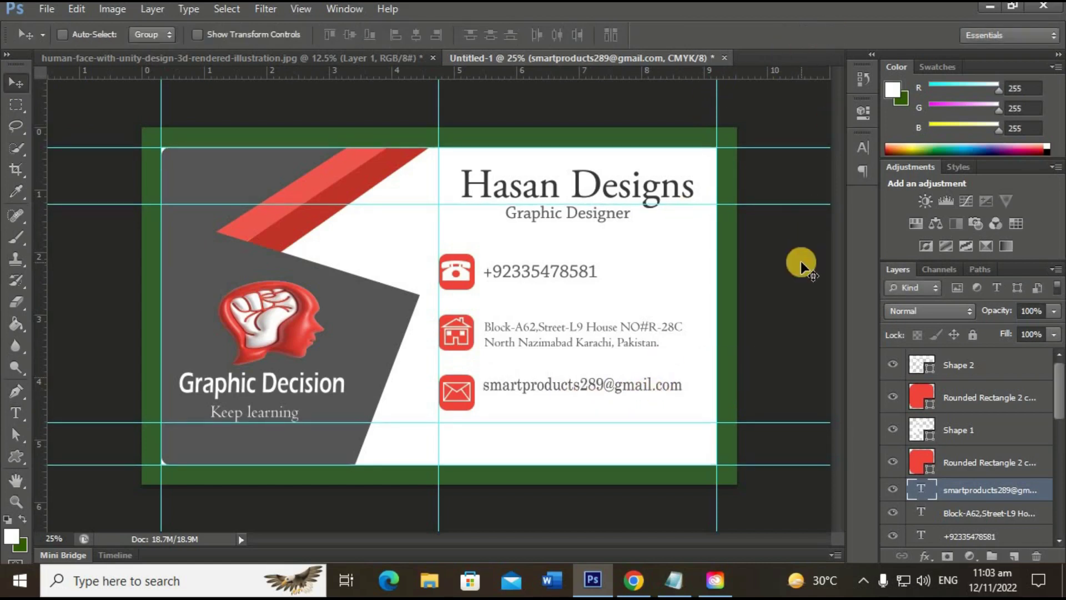
pyautogui.hotkey('shift', 'Down')
pyautogui.hotkey('shift', 'Down')
pyautogui.hotkey('shift', 'Down')
pyautogui.hotkey('shift', 'Down')
pyautogui.hotkey('shift', 'Down')
pyautogui.hotkey('shift', 'Down')
pyautogui.hotkey('shift', 'Down')
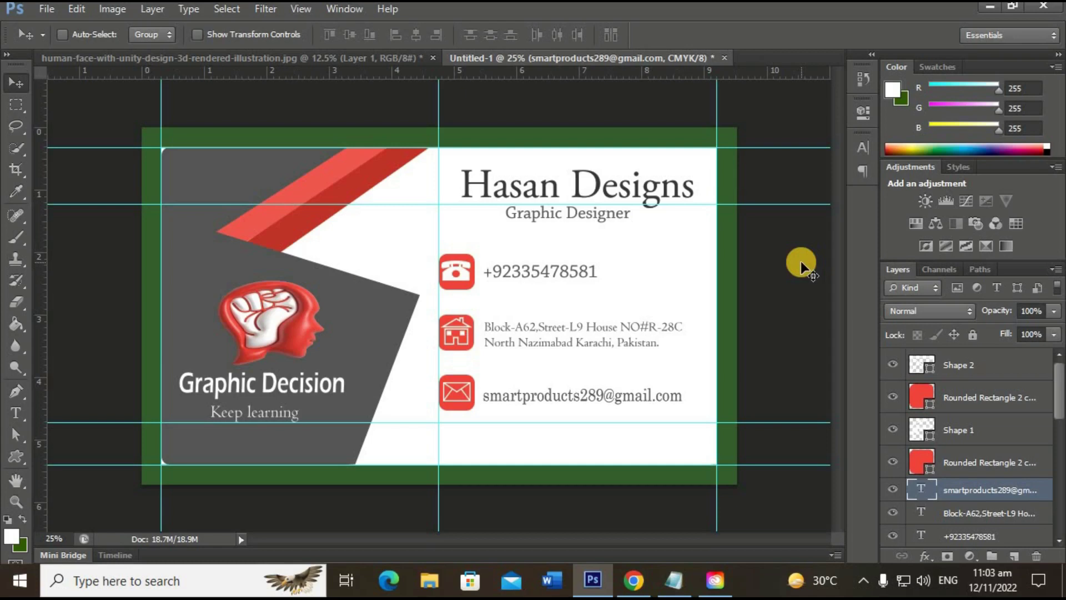
pyautogui.hotkey('shift', 'Left')
pyautogui.hotkey('shift', 'Down')
pyautogui.hotkey('shift', 'Down')
pyautogui.hotkey('shift', 'Down')
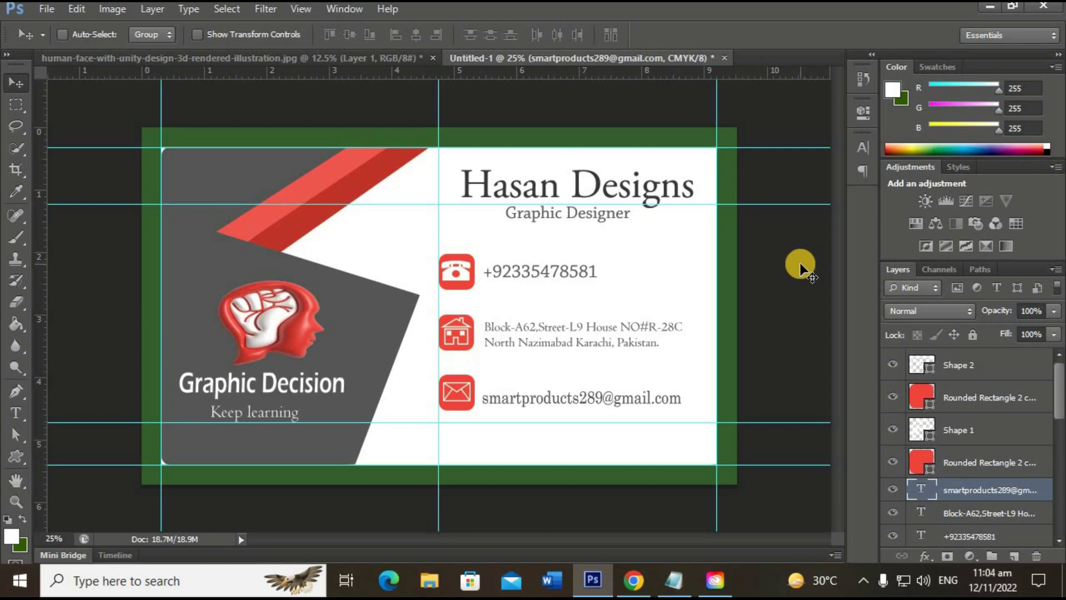
pyautogui.hotkey('shift', 'Up')
pyautogui.hotkey('shift', 'Up')
pyautogui.hotkey('shift', 'Up')
pyautogui.hotkey('shift', 'Up')
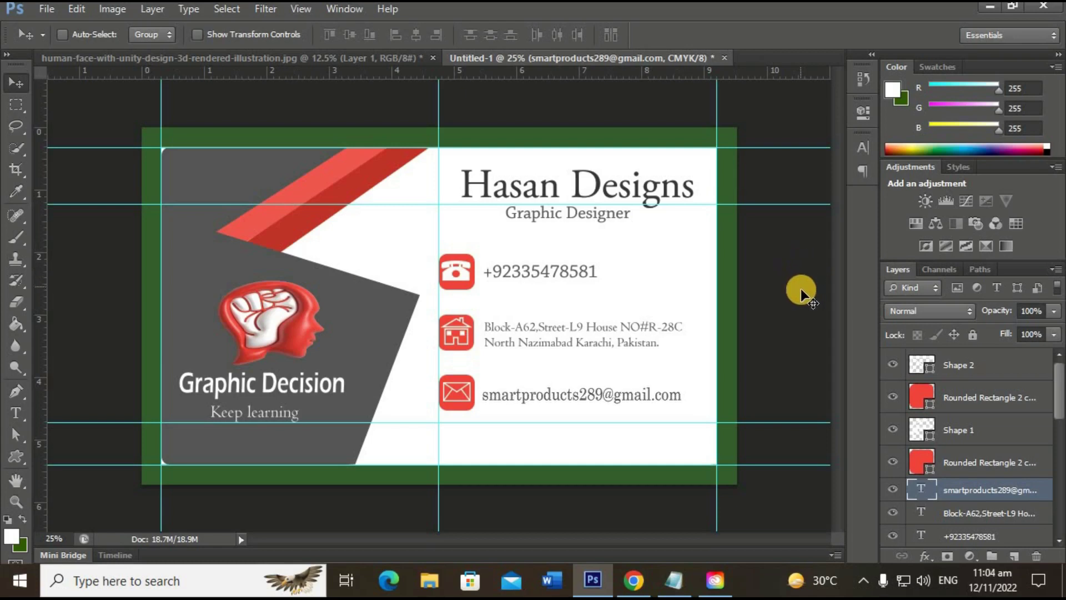
pyautogui.hotkey('shift', 'Up')
pyautogui.hotkey('shift', 'Up')
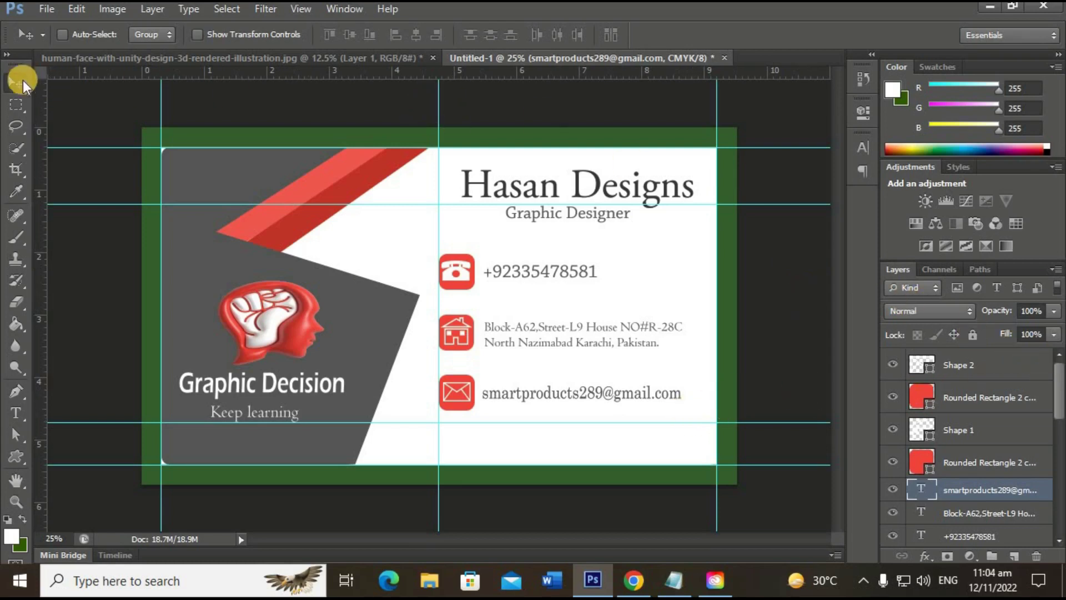
pyautogui.scroll(-1, 1000, 436)
pyautogui.scroll(-5, 1011, 428)
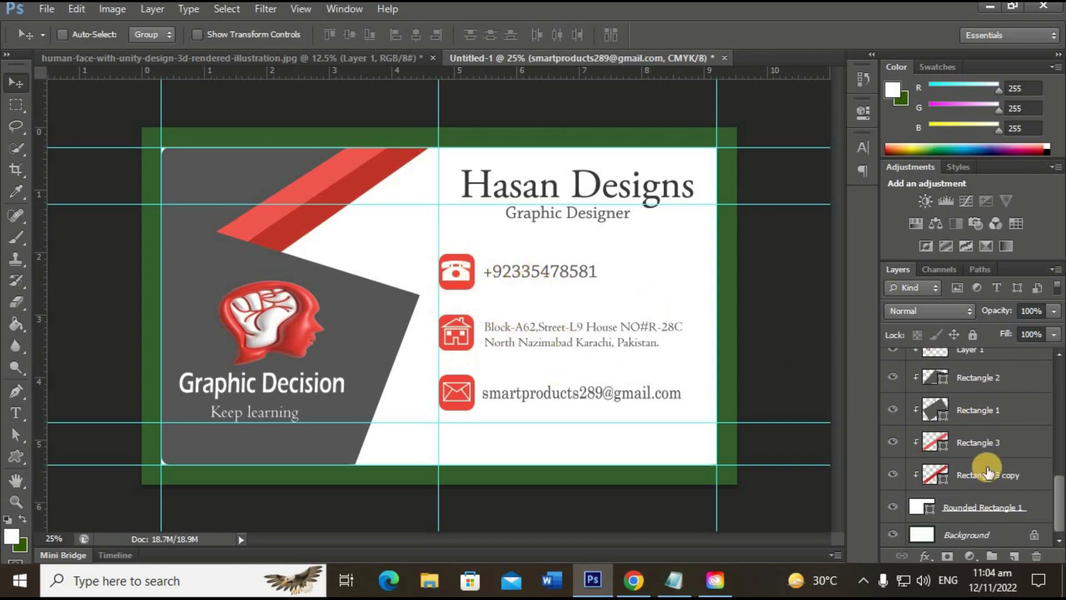
pyautogui.scroll(3, 987, 472)
# - Highlight the country code digits in the phone number text layer
pyautogui.click(945, 536)
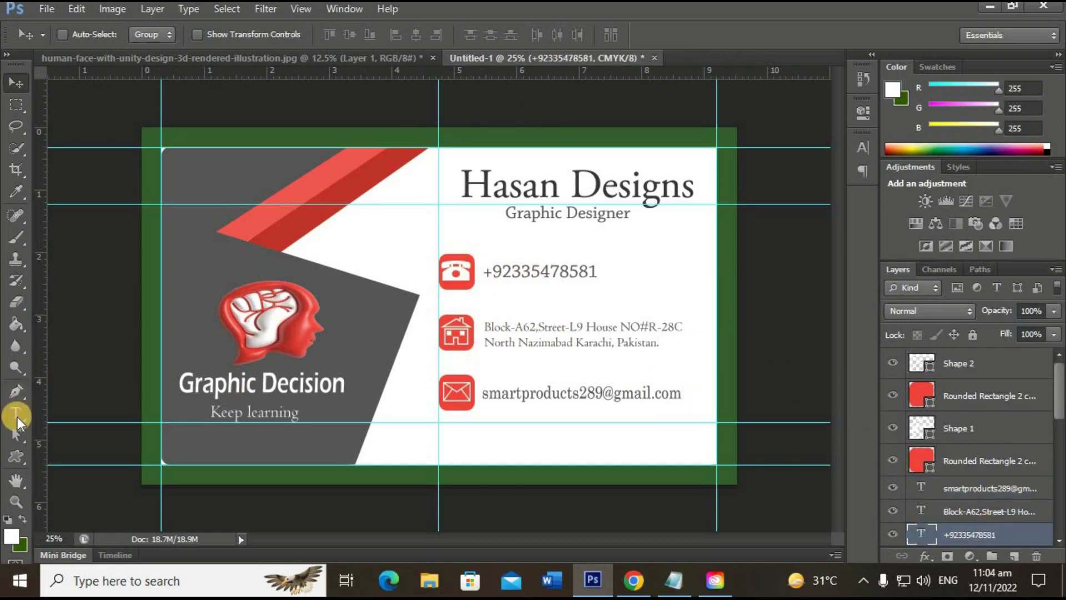
pyautogui.click(16, 415)
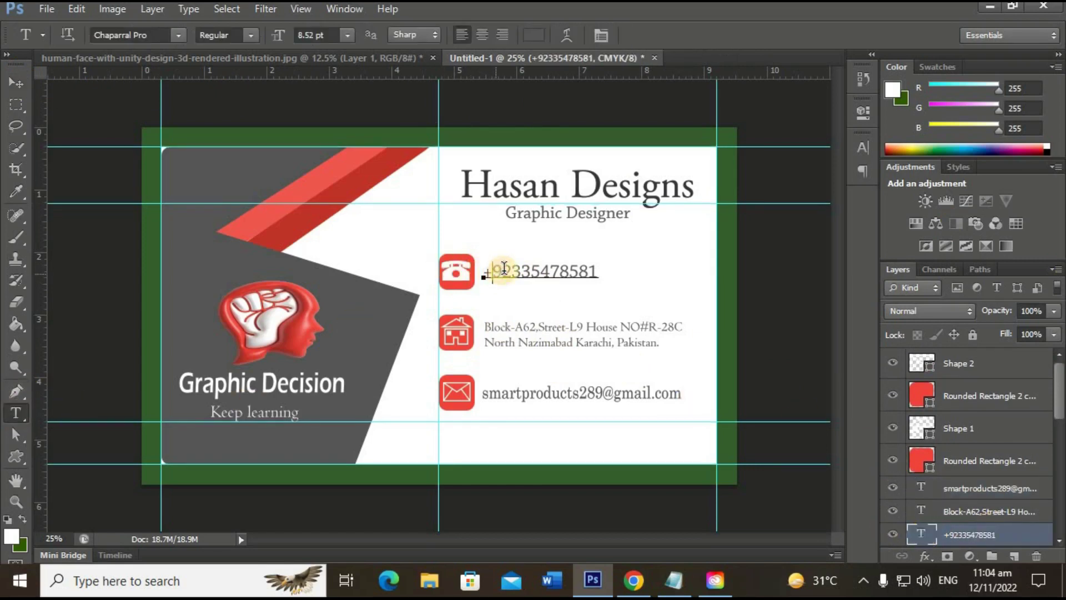
pyautogui.click(487, 272)
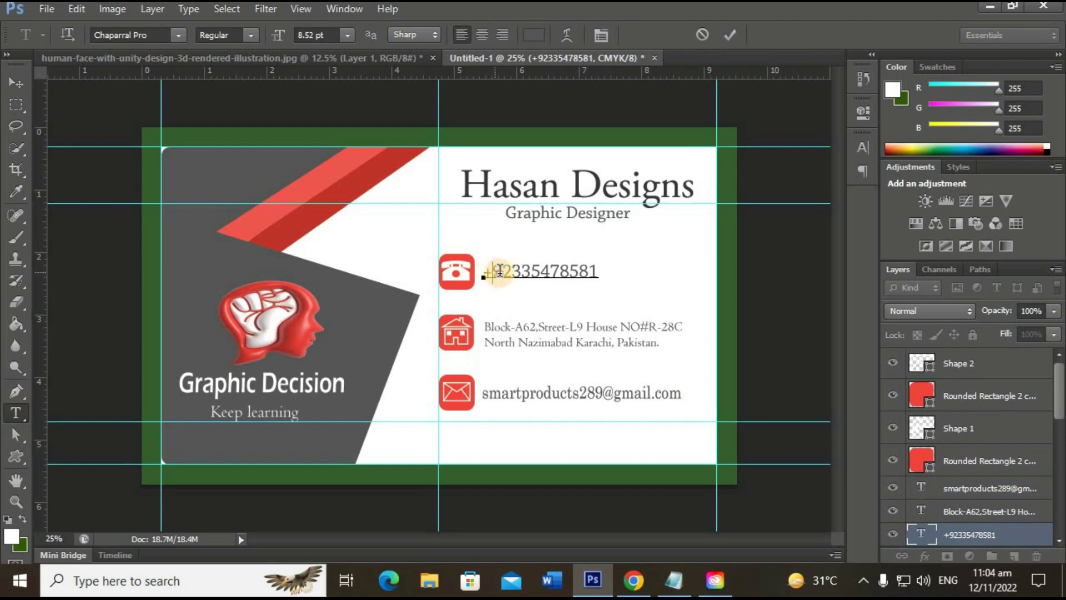
pyautogui.moveTo(519, 271); pyautogui.dragTo(532, 272)
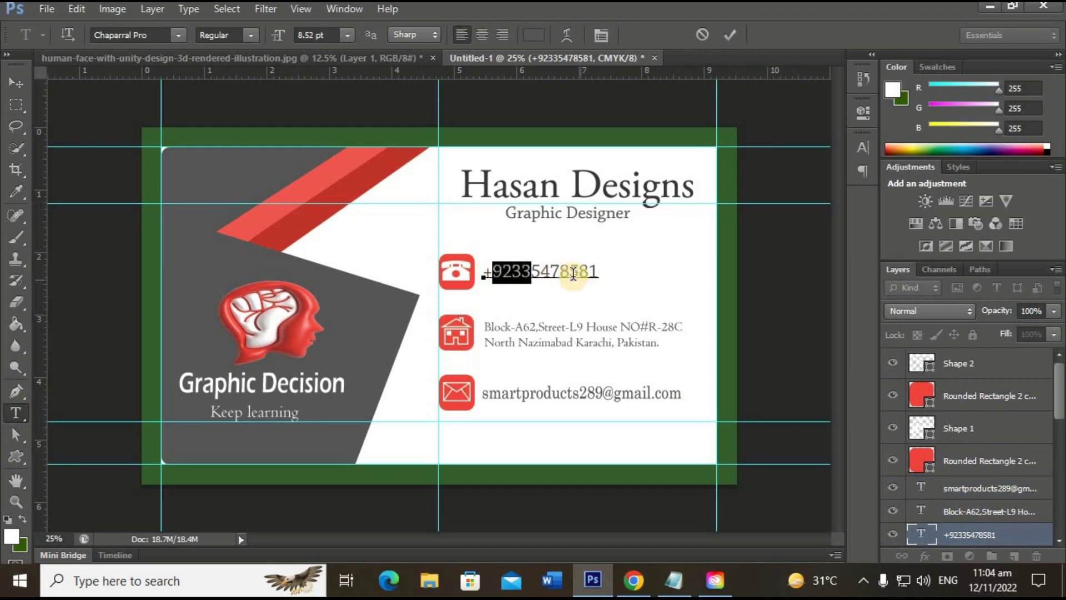
pyautogui.doubleClick(917, 530)
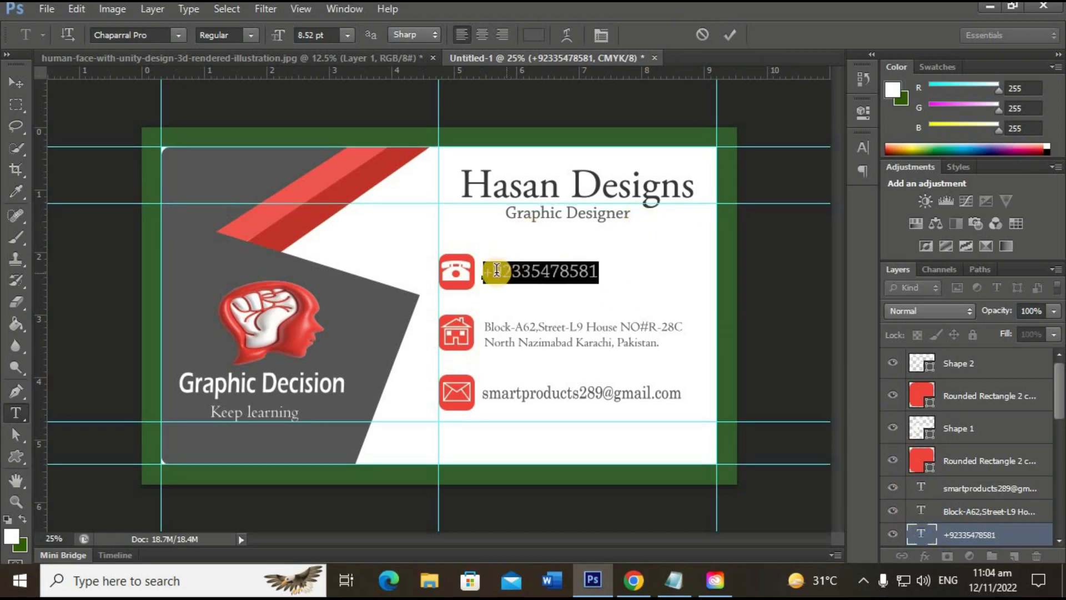
pyautogui.moveTo(496, 271); pyautogui.dragTo(532, 272)
# - Colour the selected digits the red stripe's darker red
pyautogui.click(534, 35)
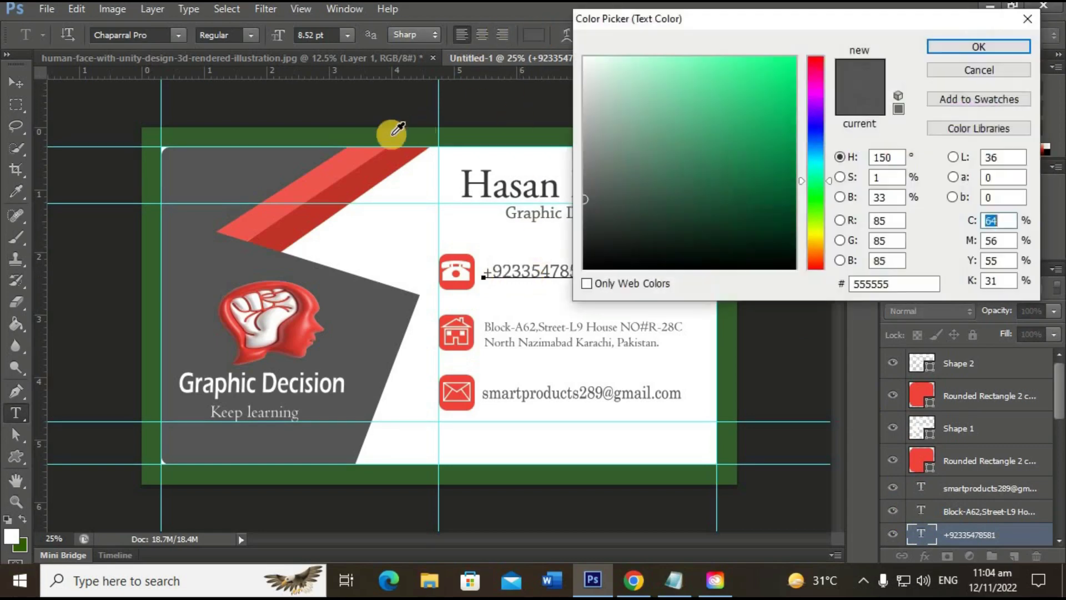
pyautogui.click(358, 161)
pyautogui.click(367, 179)
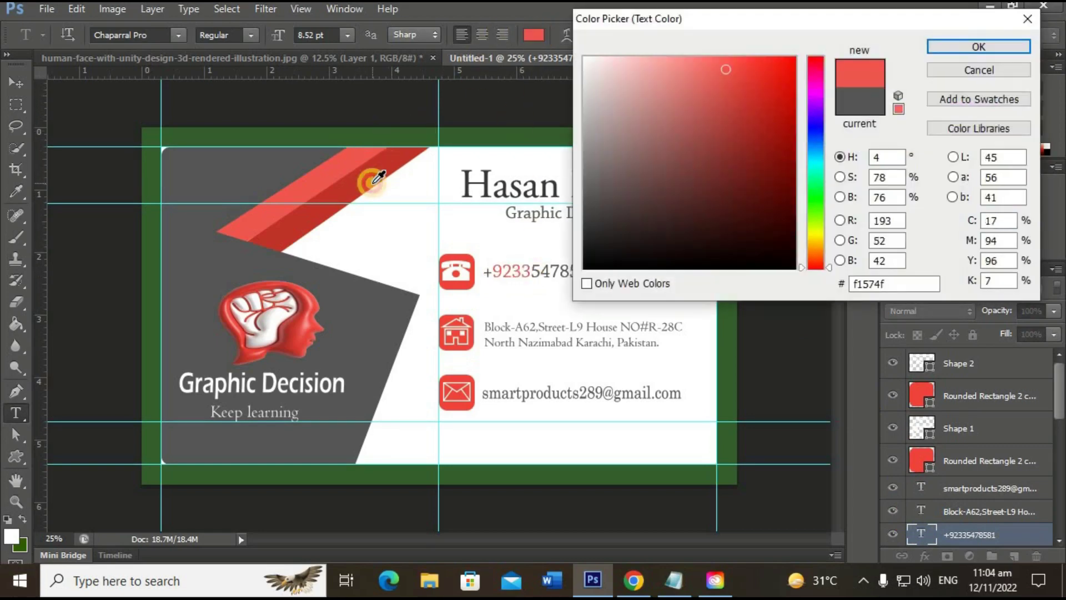
pyautogui.click(979, 48)
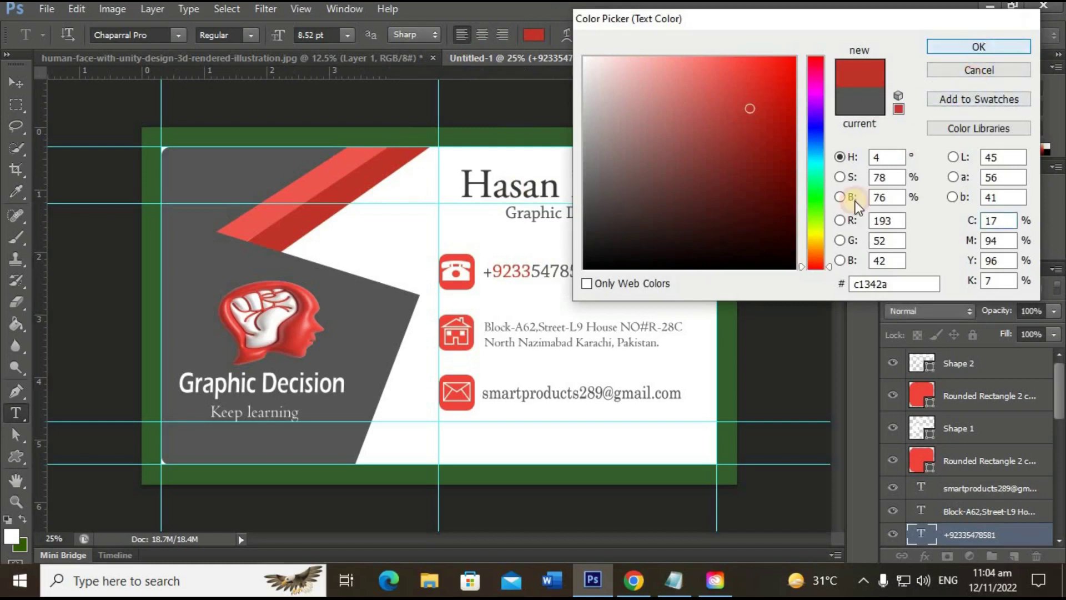
pyautogui.click(916, 431)
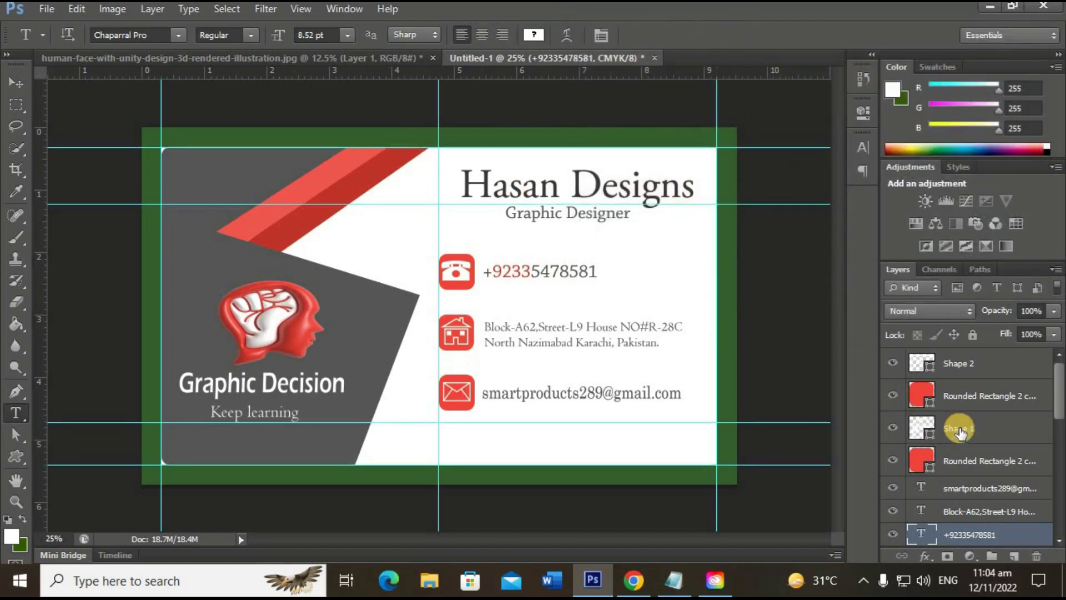
pyautogui.moveTo(916, 430); pyautogui.dragTo(982, 444)
# - Recolour the e-mail's digits and at-sign in the stripe's darker red and commit the edit
pyautogui.scroll(-4, 982, 444)
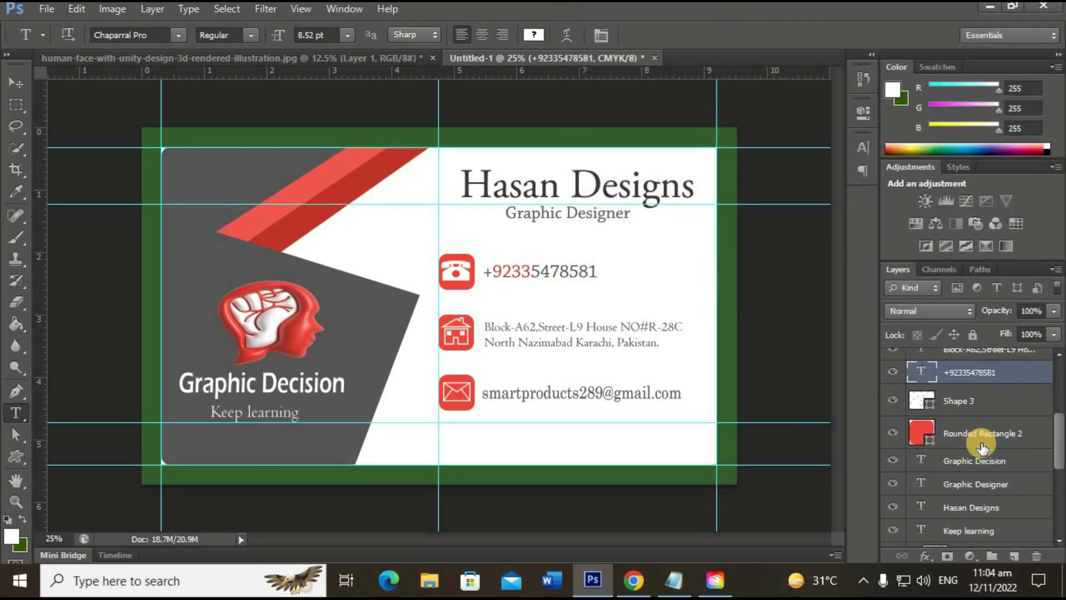
pyautogui.scroll(-4, 972, 441)
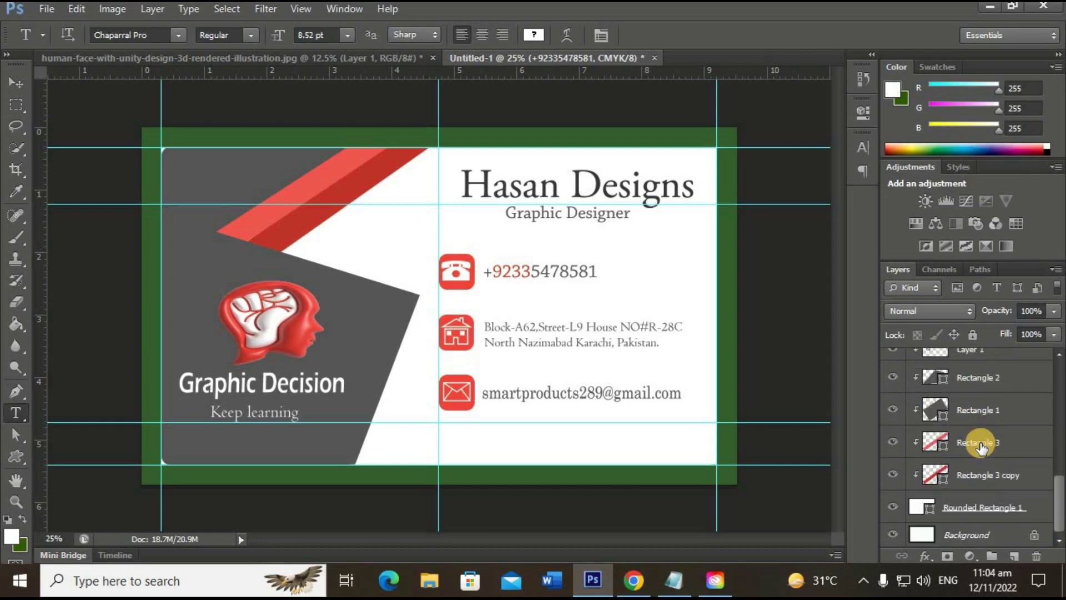
pyautogui.click(578, 392)
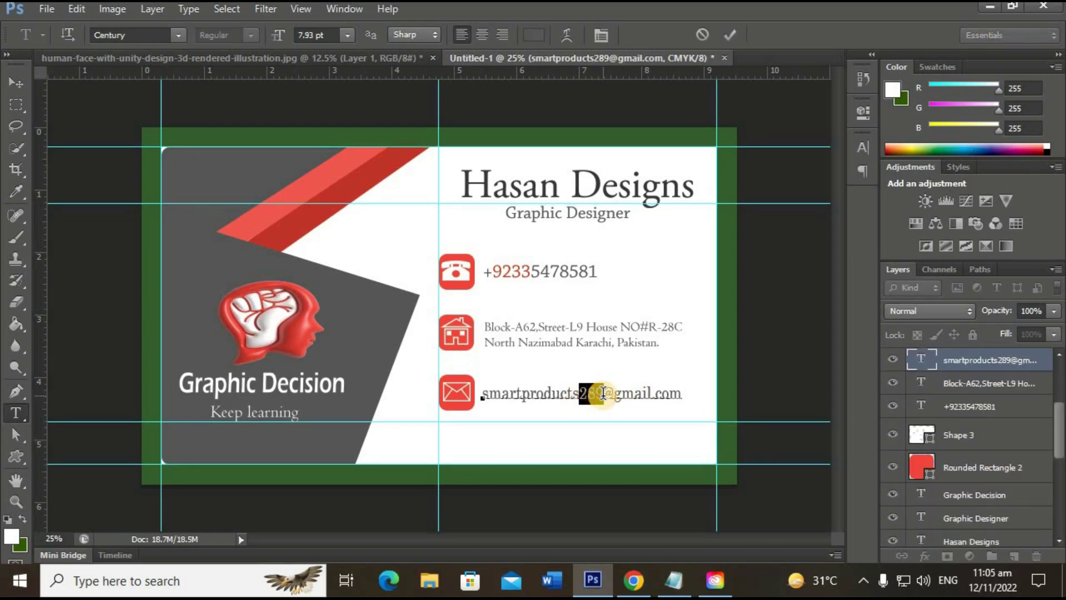
pyautogui.click(534, 35)
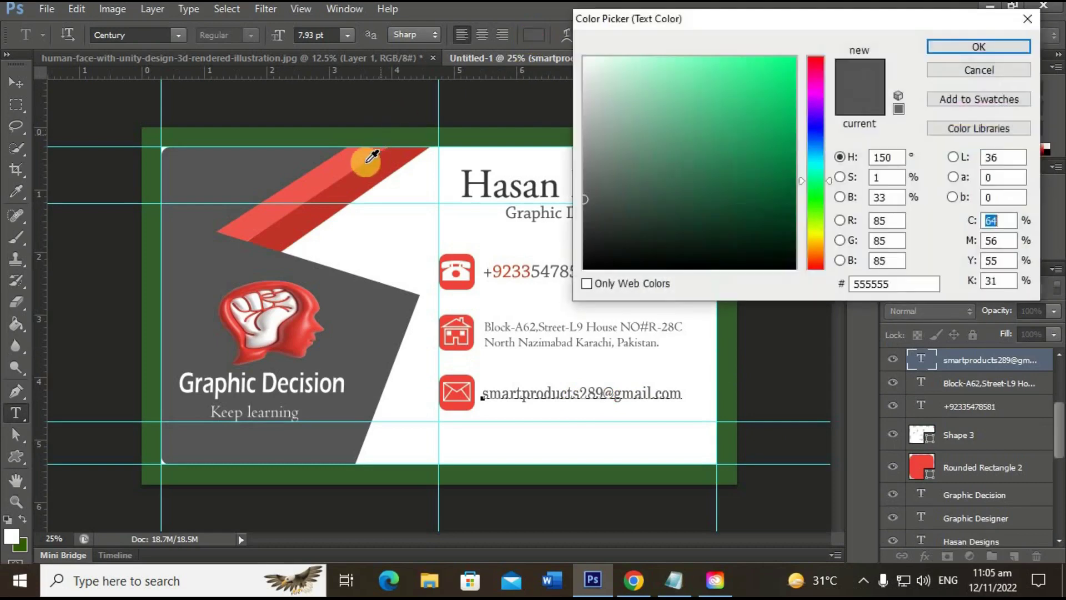
pyautogui.click(375, 166)
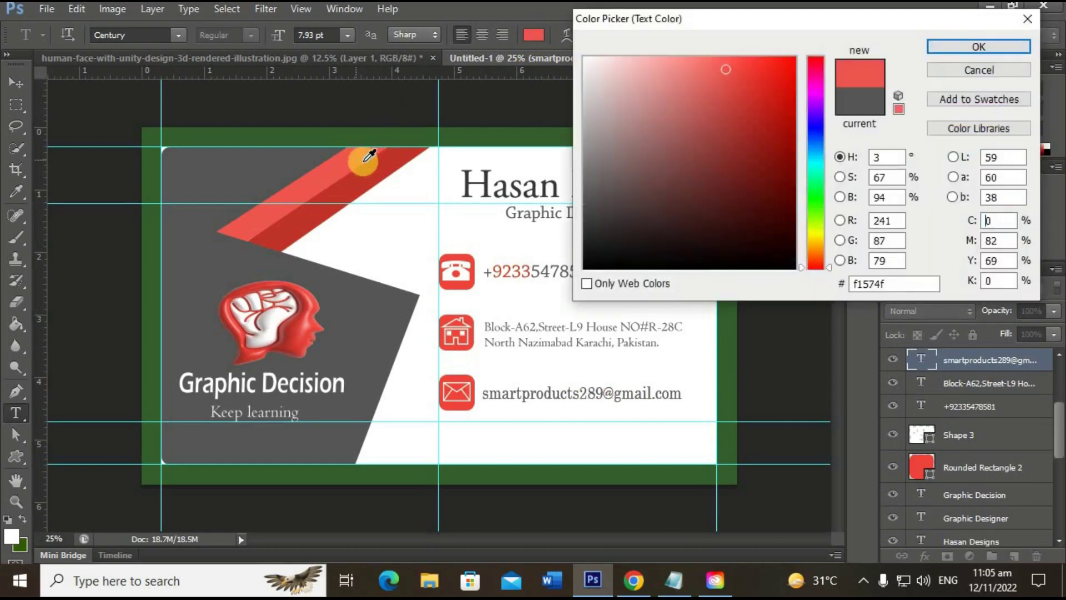
pyautogui.click(954, 52)
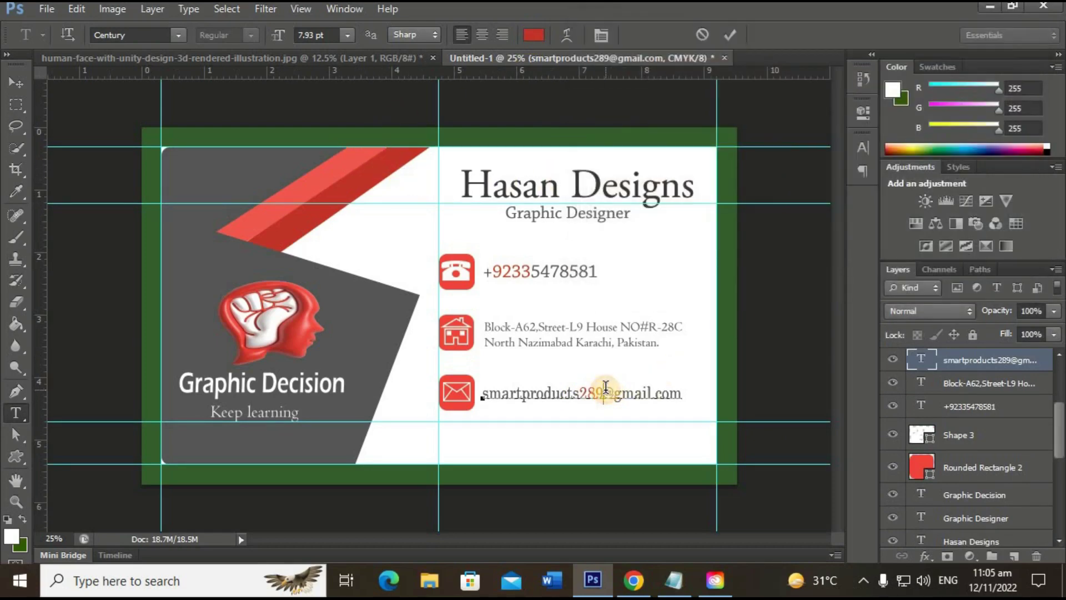
pyautogui.click(534, 35)
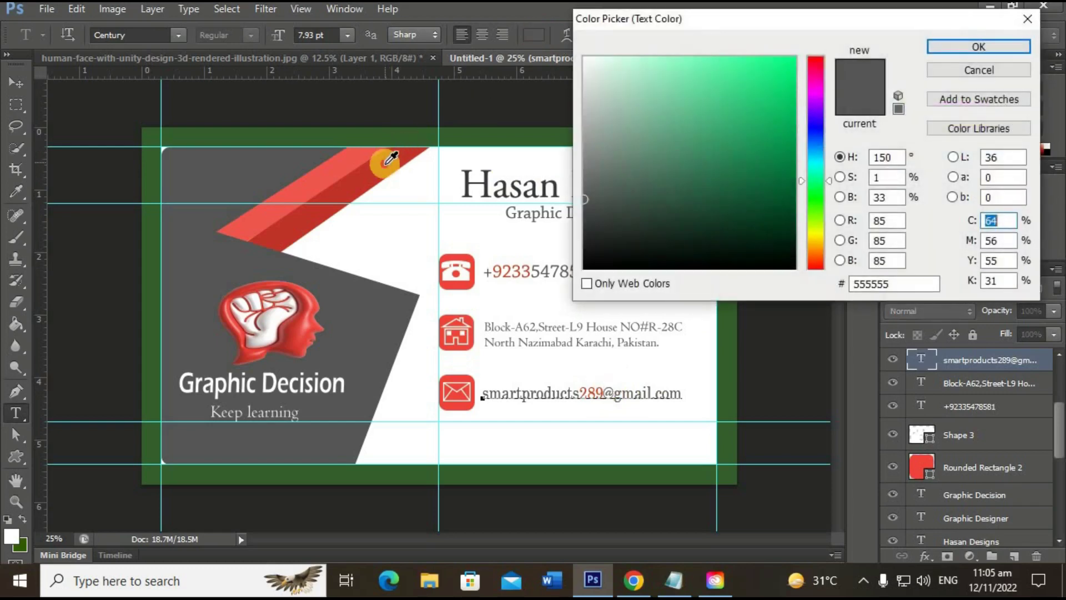
pyautogui.click(377, 149)
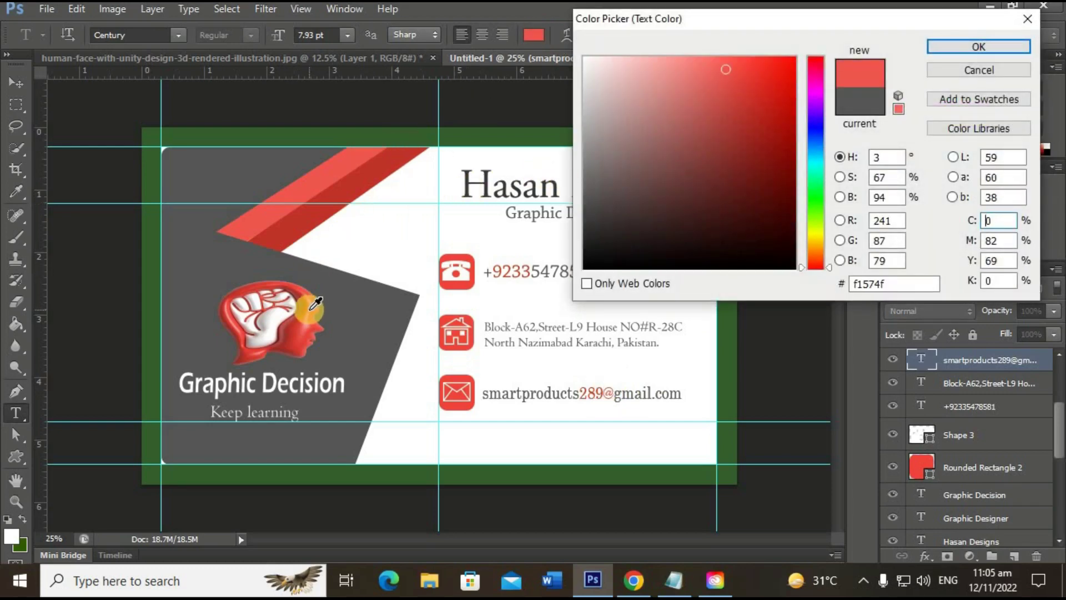
pyautogui.click(292, 222)
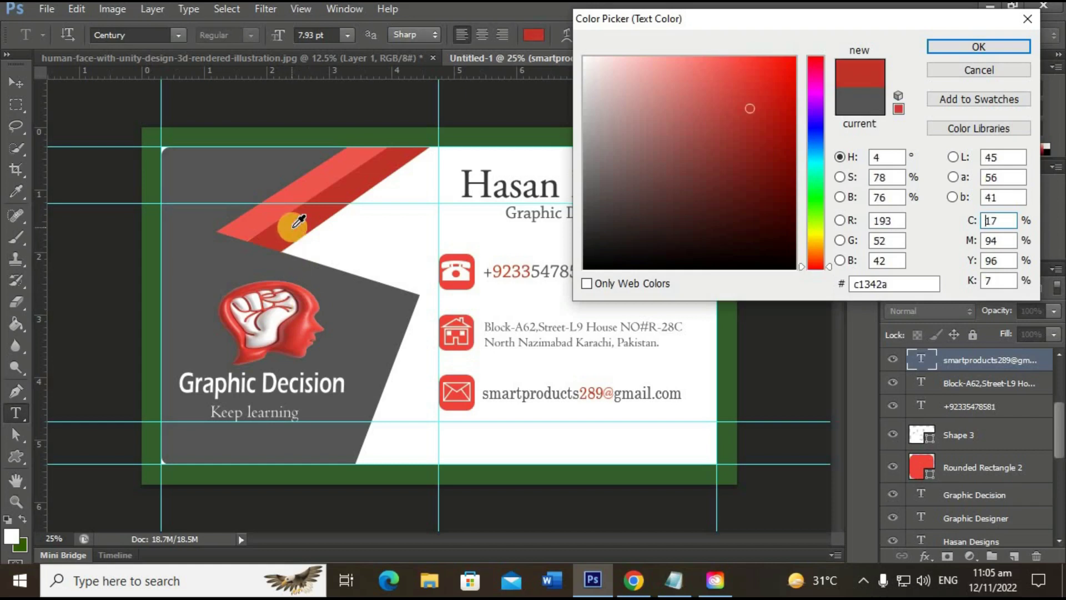
pyautogui.click(950, 47)
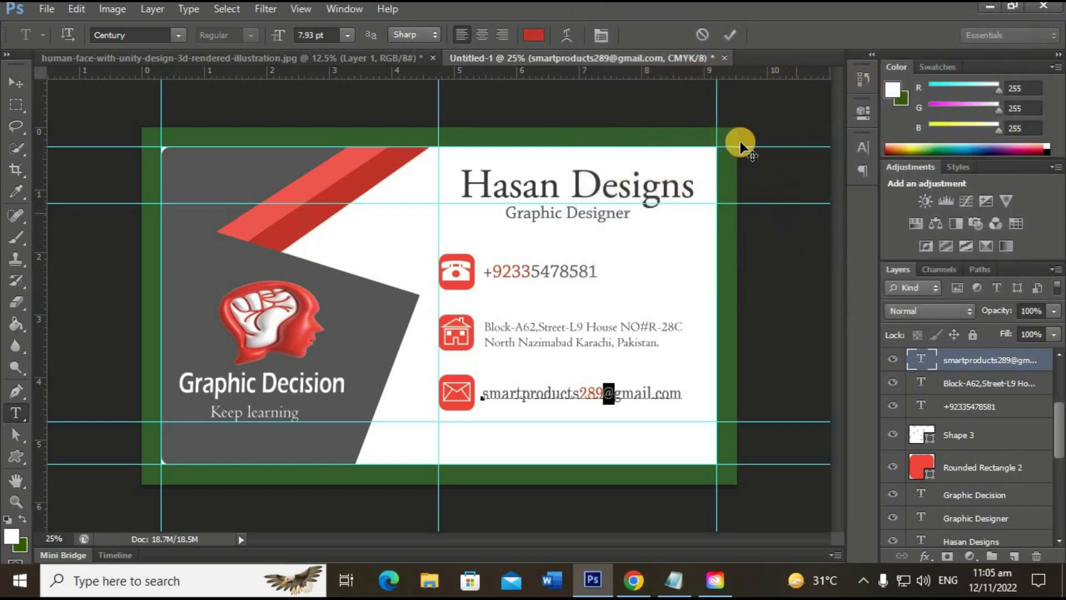
pyautogui.click(729, 37)
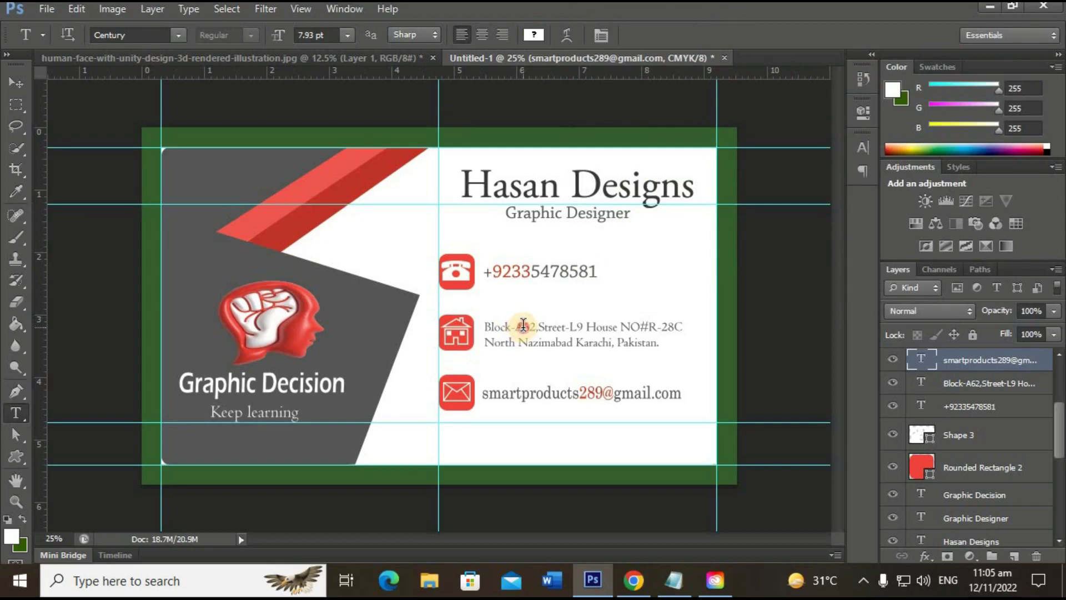
# - Color the 62 and the 9 in the address red, eyedropped from the stripe
pyautogui.click(523, 325)
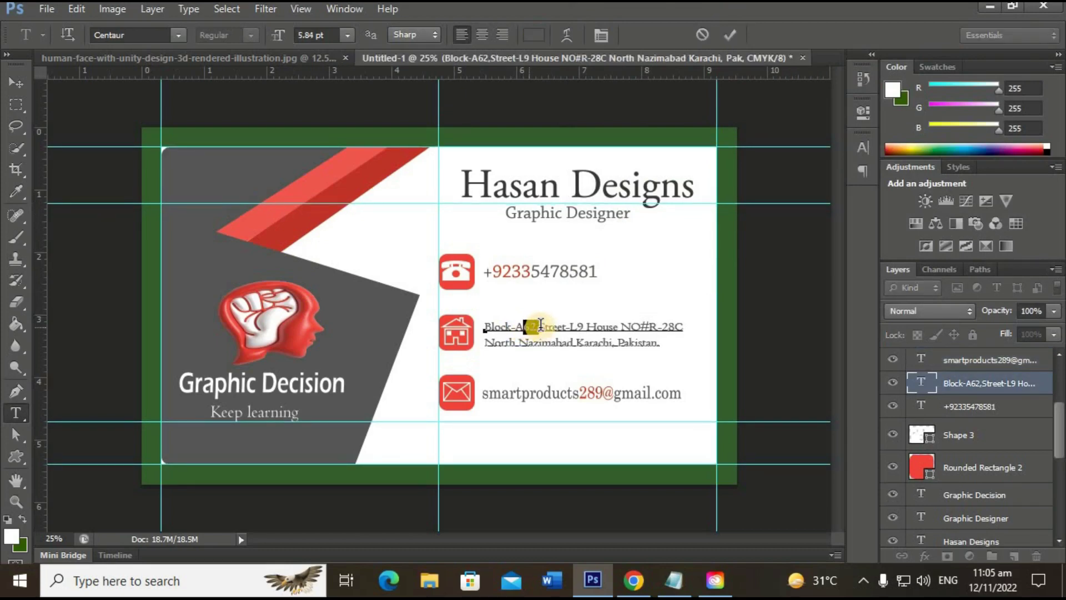
pyautogui.moveTo(521, 326); pyautogui.dragTo(523, 326)
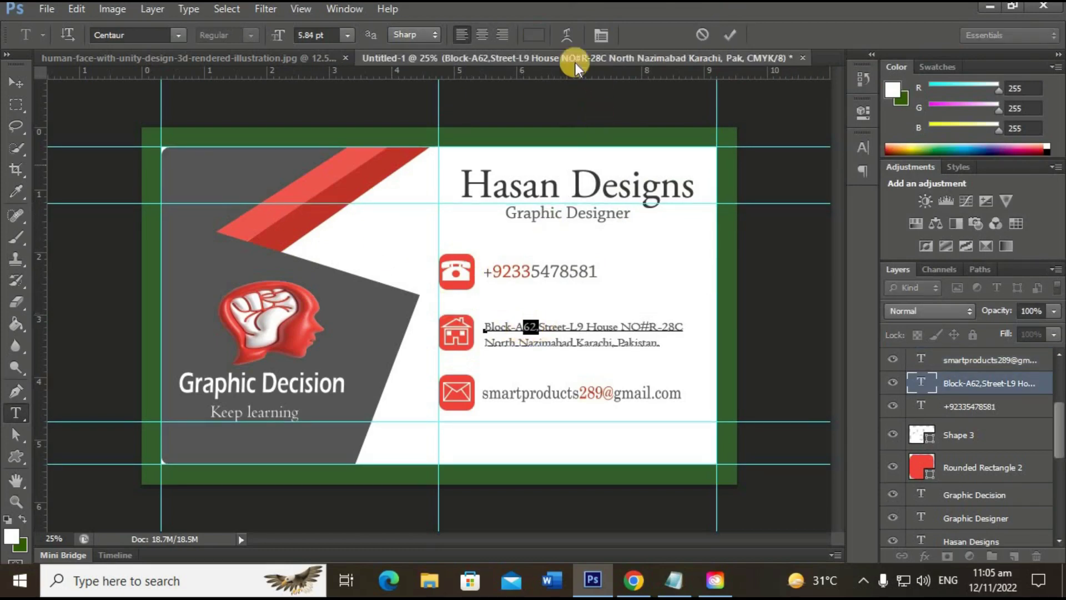
pyautogui.click(534, 34)
pyautogui.click(353, 188)
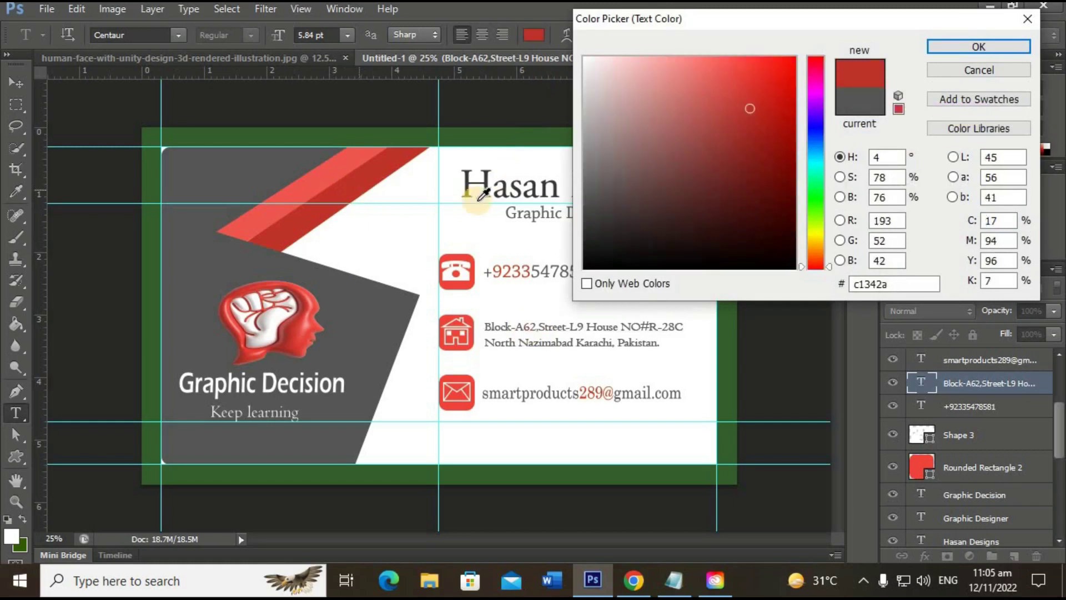
pyautogui.click(978, 46)
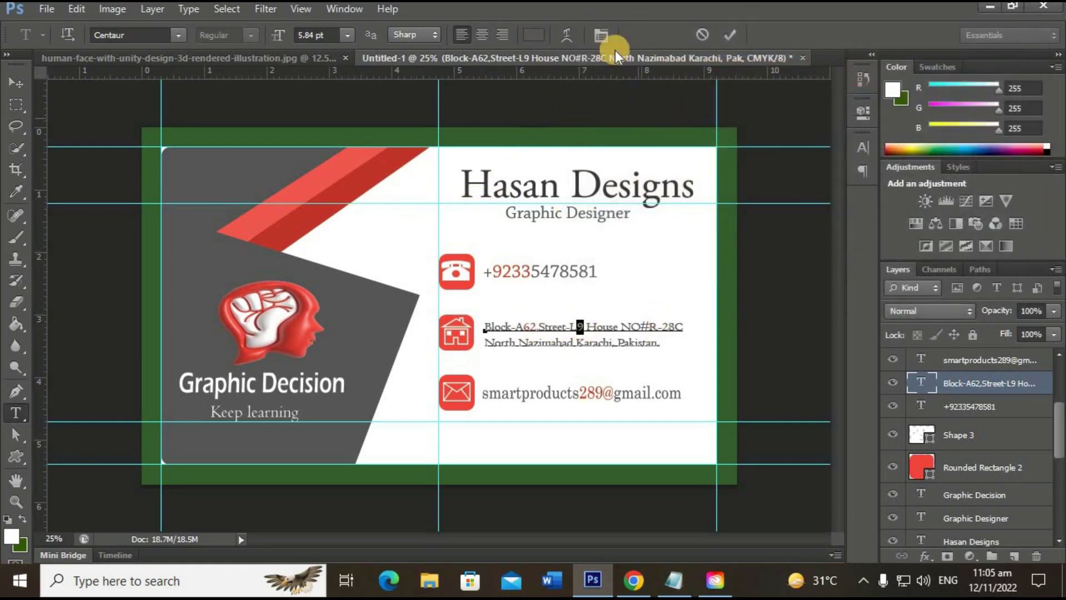
pyautogui.click(534, 34)
pyautogui.click(333, 165)
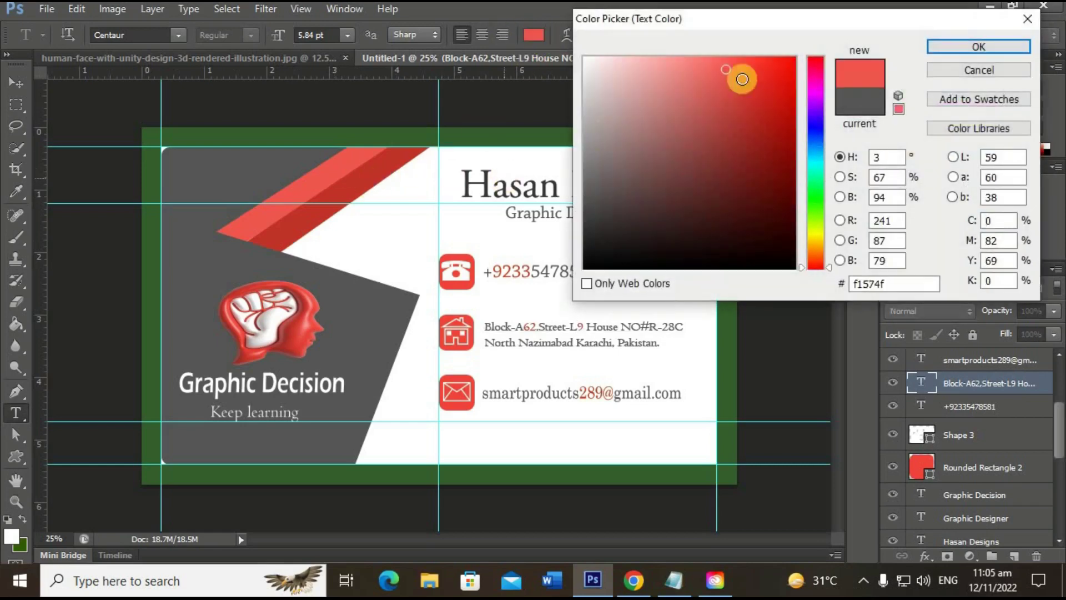
pyautogui.click(977, 48)
# - Color the 28 in R-28C and the 9 in L9 red, then commit the address text
pyautogui.moveTo(687, 318); pyautogui.dragTo(663, 323)
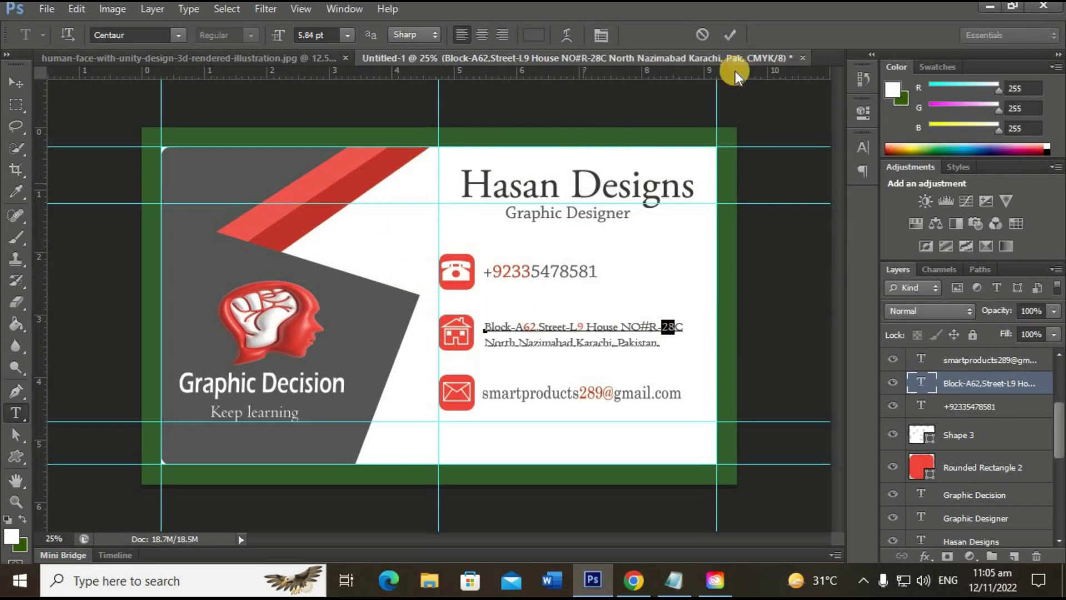
pyautogui.click(535, 35)
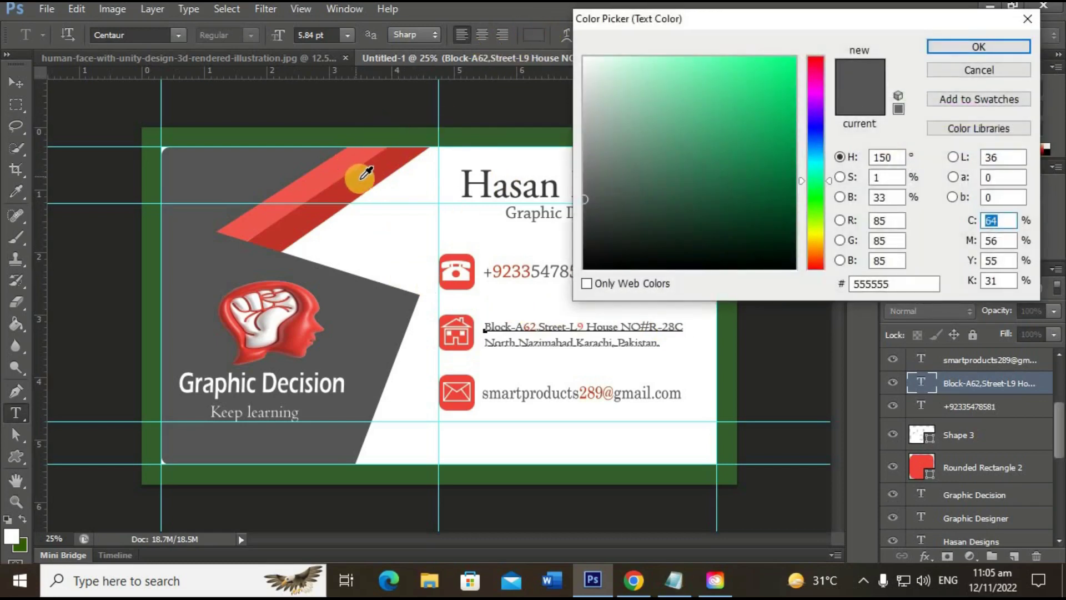
pyautogui.click(364, 177)
pyautogui.click(947, 48)
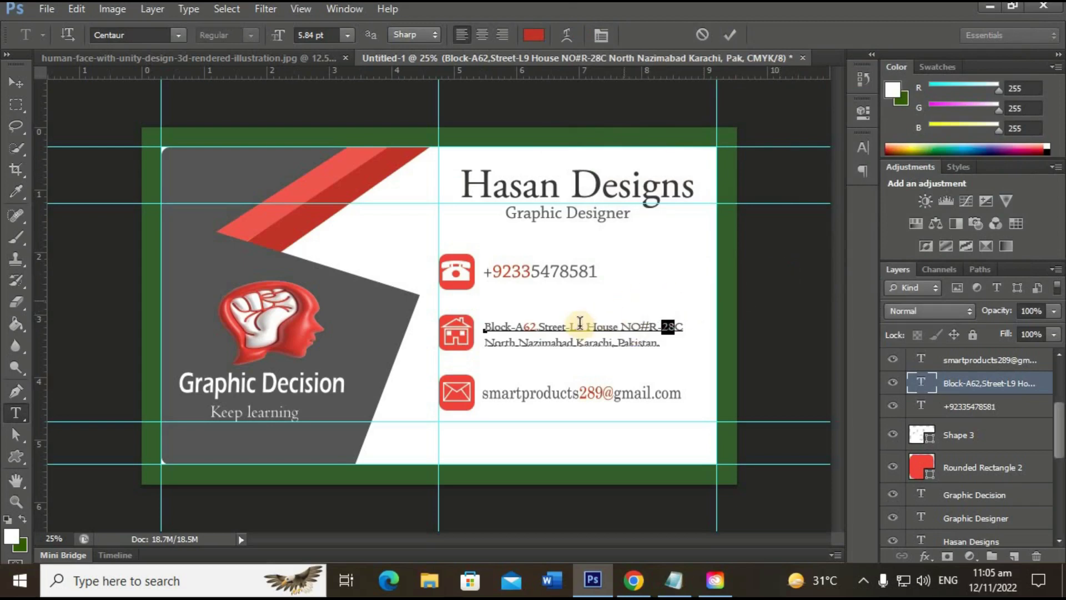
pyautogui.moveTo(581, 326); pyautogui.dragTo(569, 326)
pyautogui.click(534, 35)
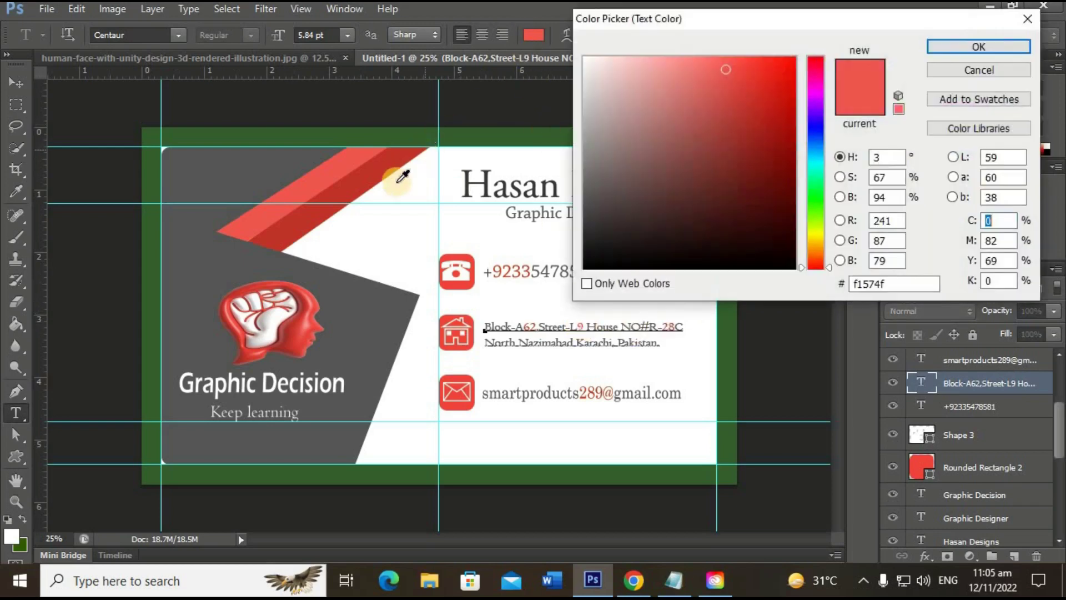
pyautogui.click(384, 169)
pyautogui.click(966, 45)
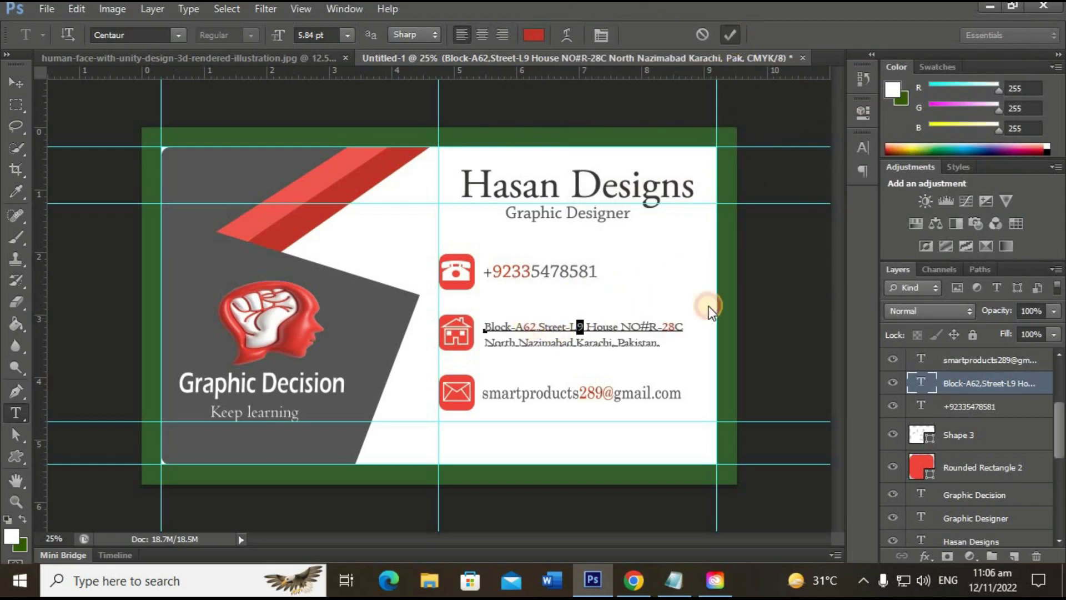
pyautogui.click(729, 35)
pyautogui.scroll(-3, 966, 433)
pyautogui.scroll(-5, 966, 432)
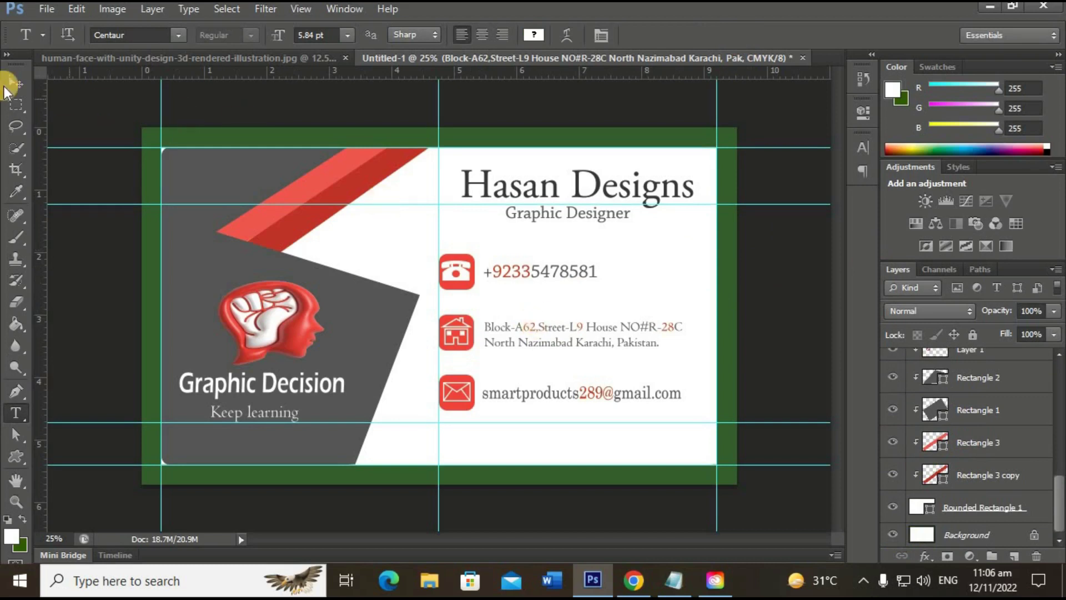
# - With the Move tool, hide the green Background layer
pyautogui.click(12, 83)
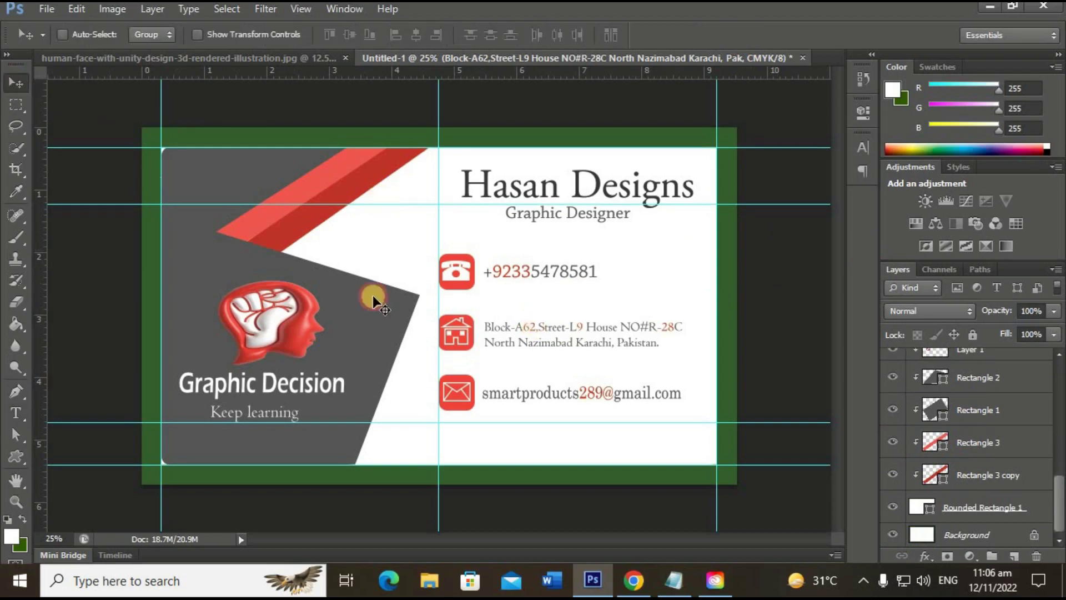
pyautogui.click(893, 534)
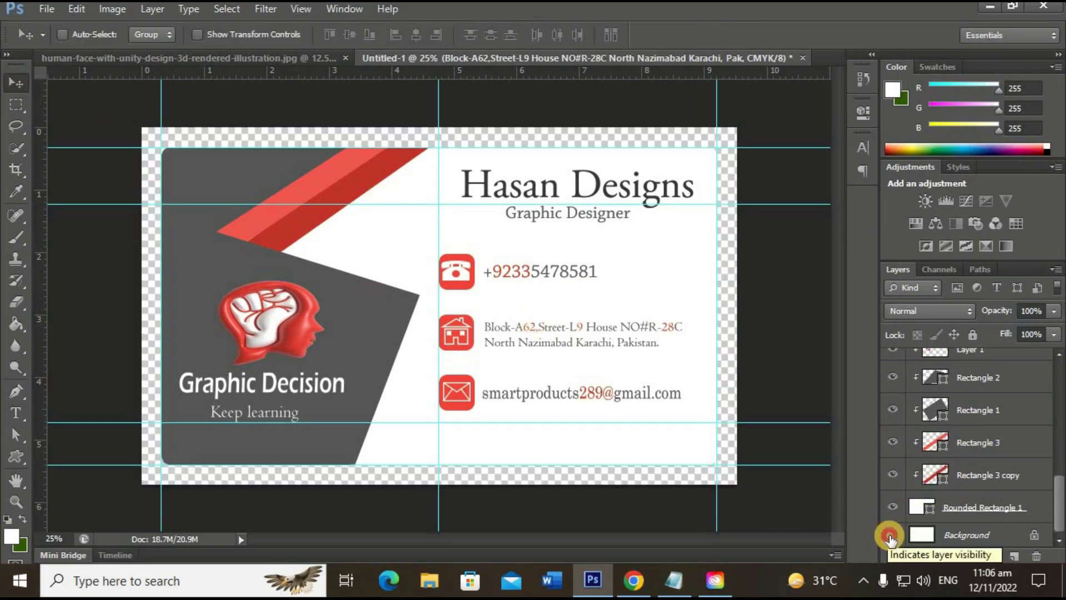
pyautogui.click(891, 535)
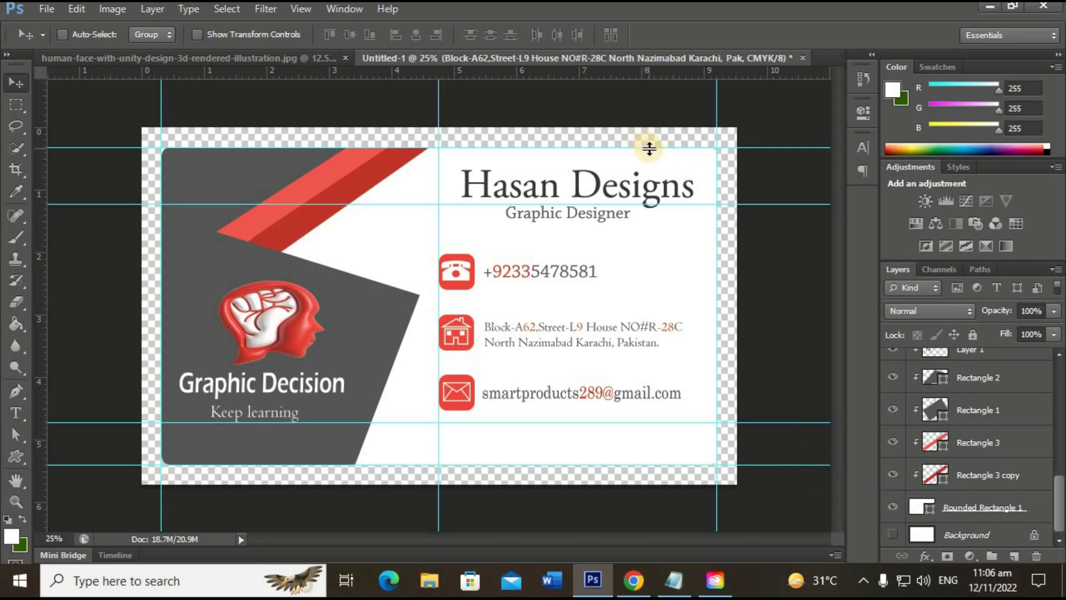
# - Drag all the horizontal and vertical guides back into the rulers to remove them
pyautogui.moveTo(650, 148); pyautogui.dragTo(647, 69)
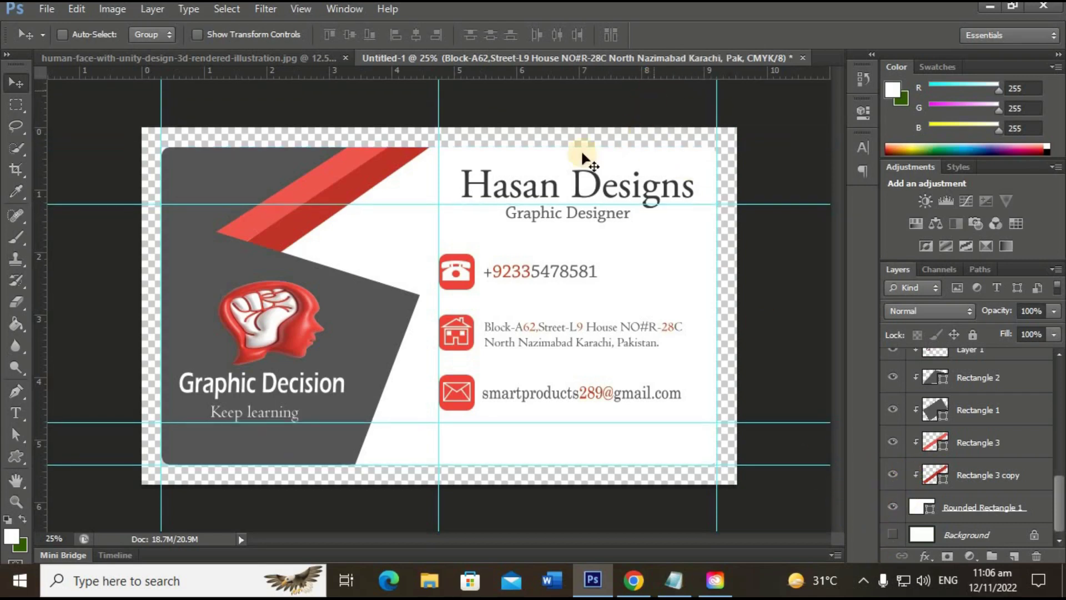
pyautogui.moveTo(542, 205); pyautogui.dragTo(578, 81)
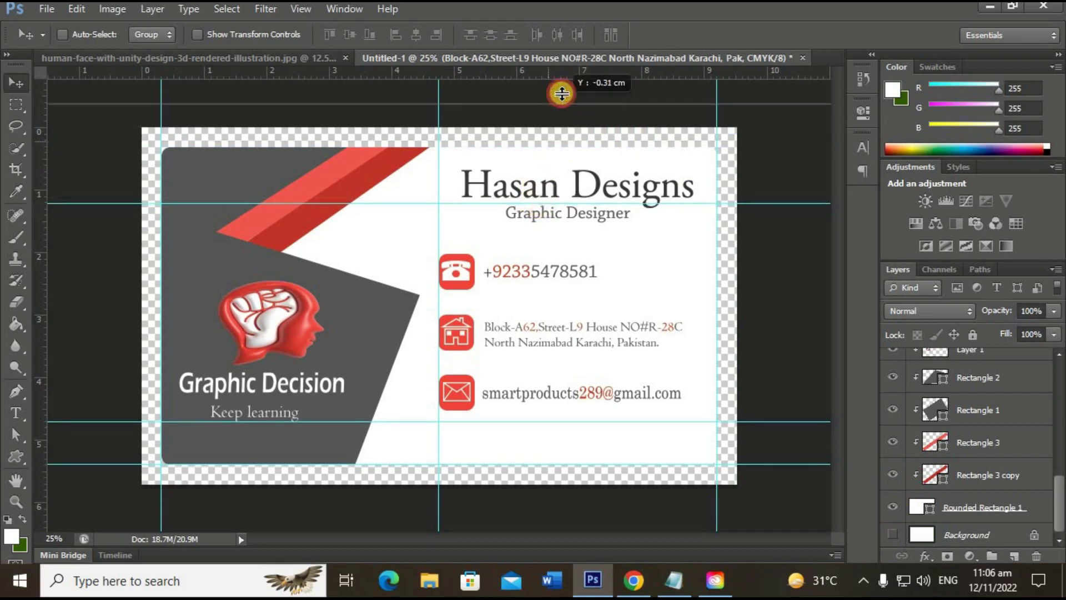
pyautogui.moveTo(701, 82); pyautogui.dragTo(701, 70)
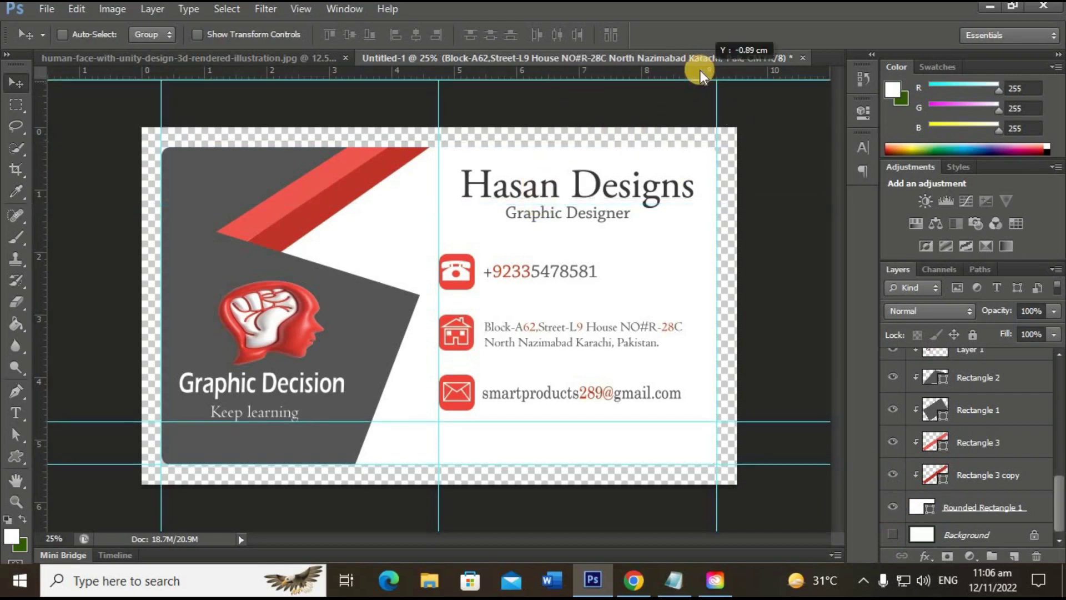
pyautogui.moveTo(439, 95); pyautogui.dragTo(24, 101)
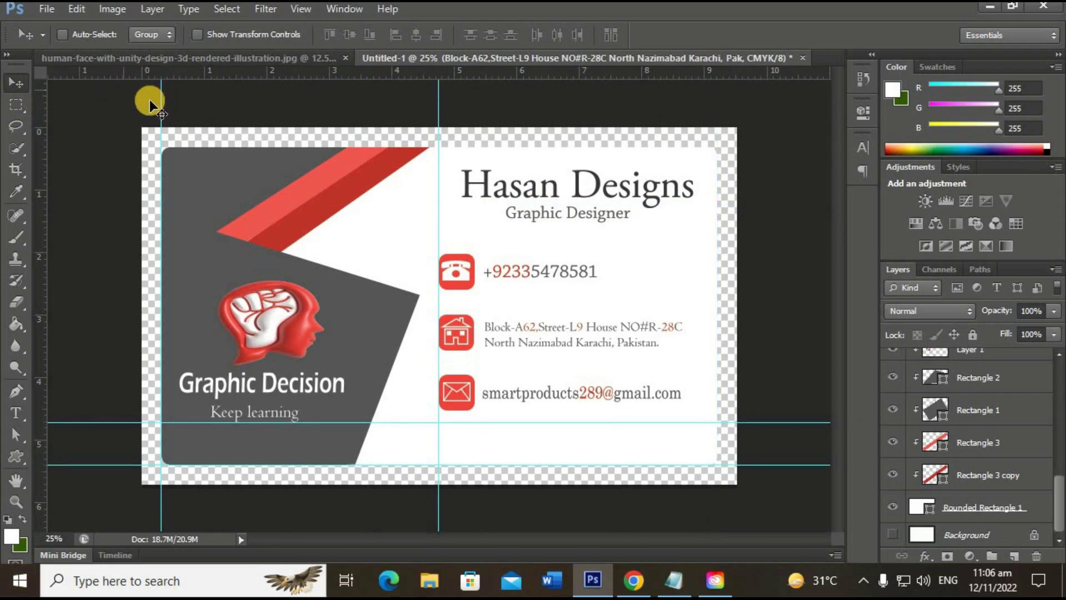
pyautogui.moveTo(161, 107); pyautogui.dragTo(12, 97)
pyautogui.moveTo(439, 107); pyautogui.dragTo(14, 105)
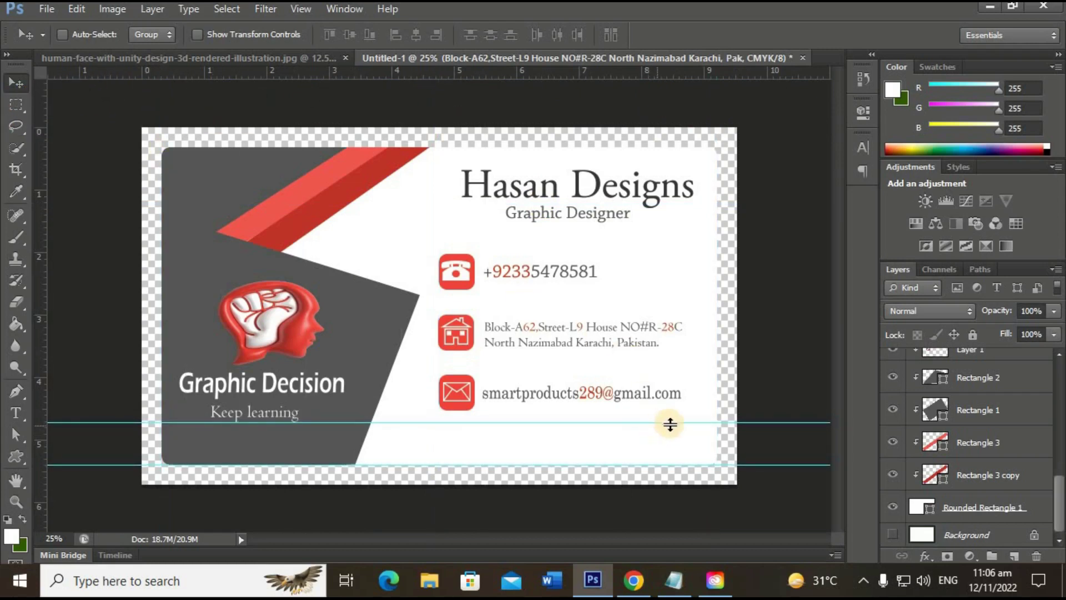
pyautogui.moveTo(799, 423); pyautogui.dragTo(802, 71)
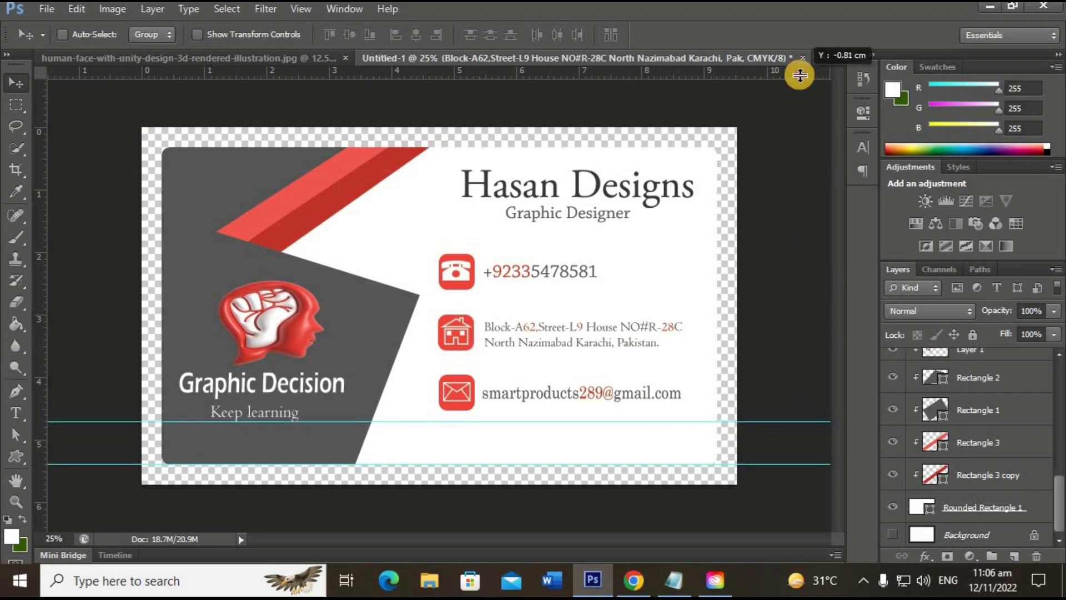
pyautogui.moveTo(797, 464); pyautogui.dragTo(758, 61)
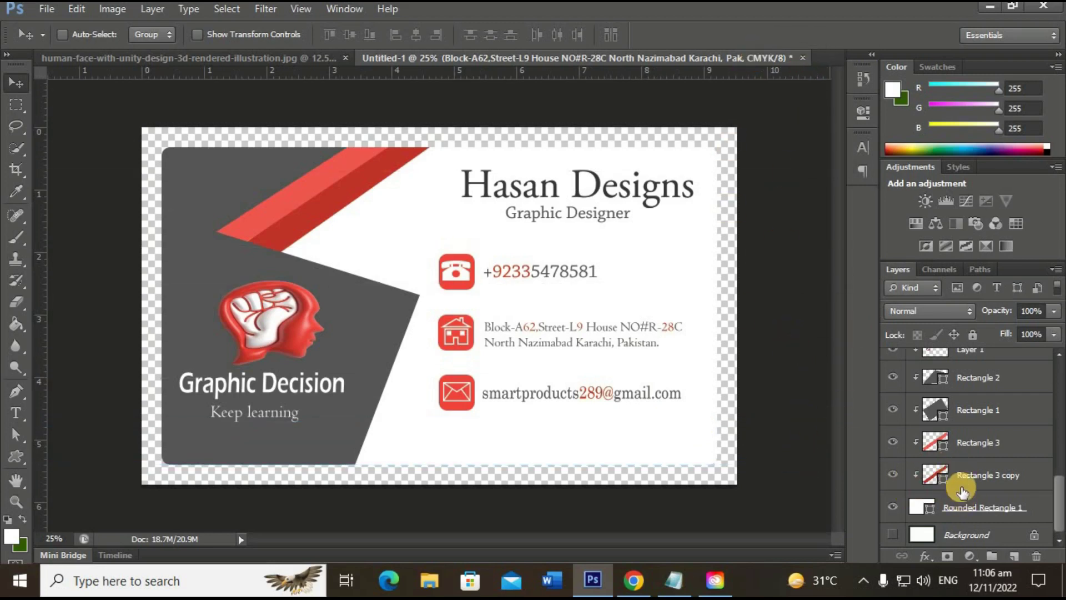
# - Preview the card with the background, then leave the Background layer hidden
pyautogui.click(893, 535)
pyautogui.doubleClick(893, 535)
pyautogui.scroll(3, 905, 417)
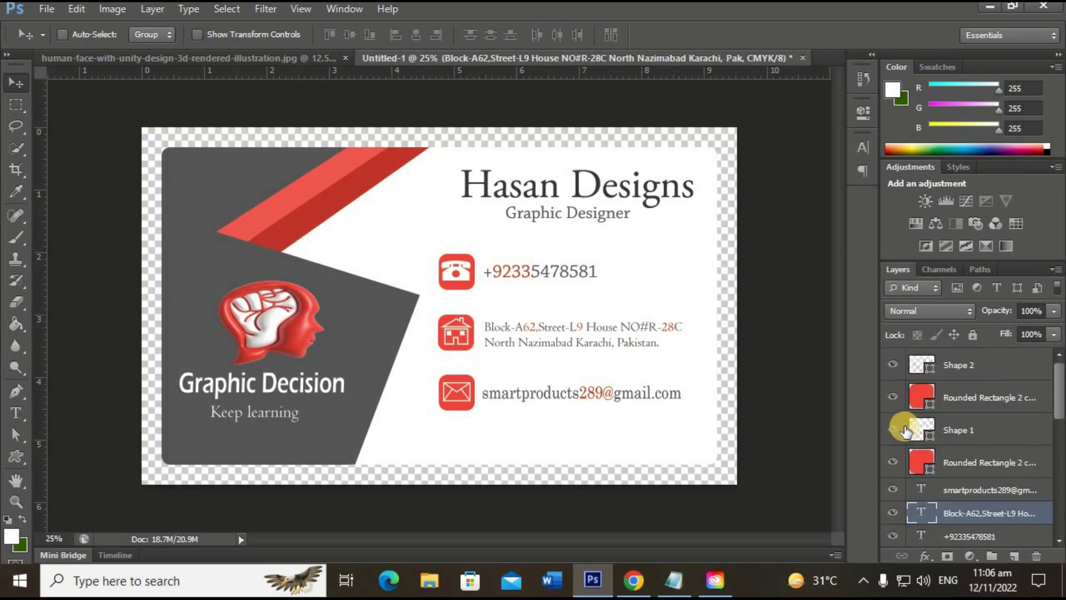
pyautogui.scroll(-2, 910, 424)
pyautogui.scroll(-1, 902, 436)
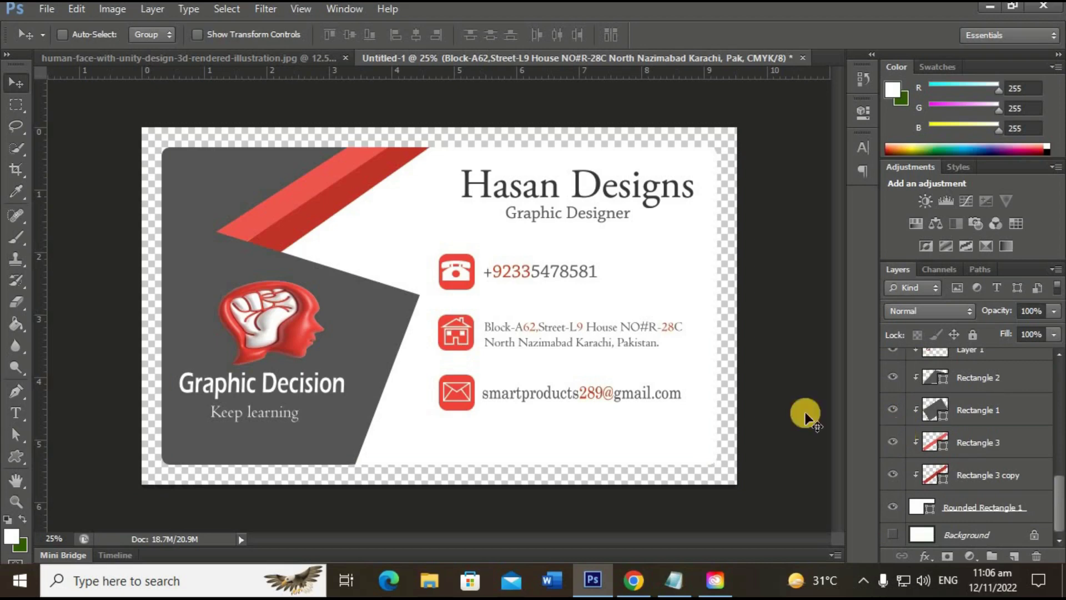
# - Save the card as Untitled-1.jpg in a folder on Local Disk (D:) at Maximum quality 12
pyautogui.click(45, 9)
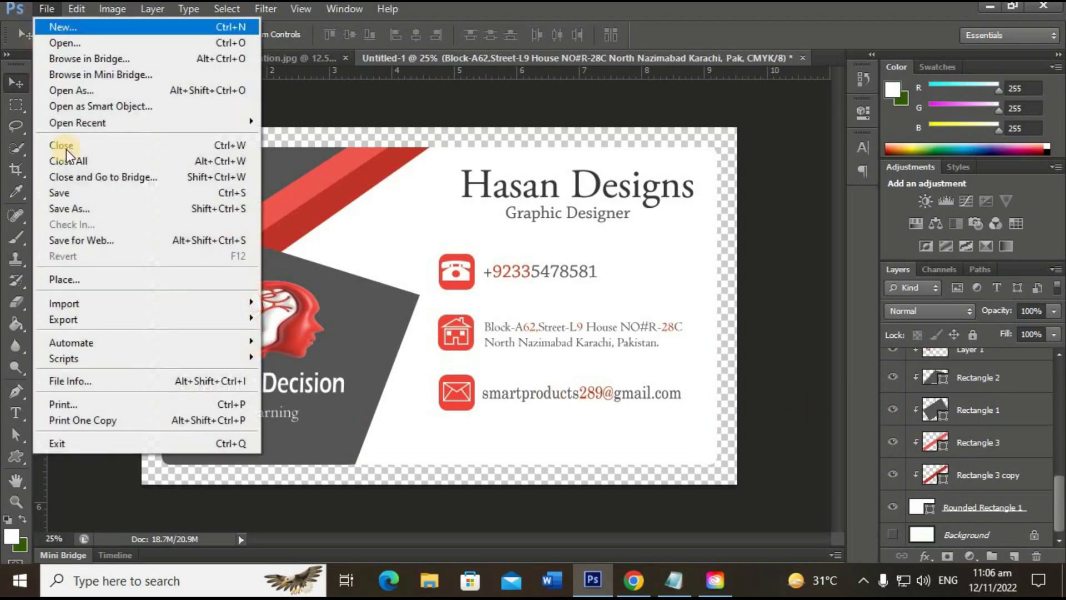
pyautogui.click(81, 192)
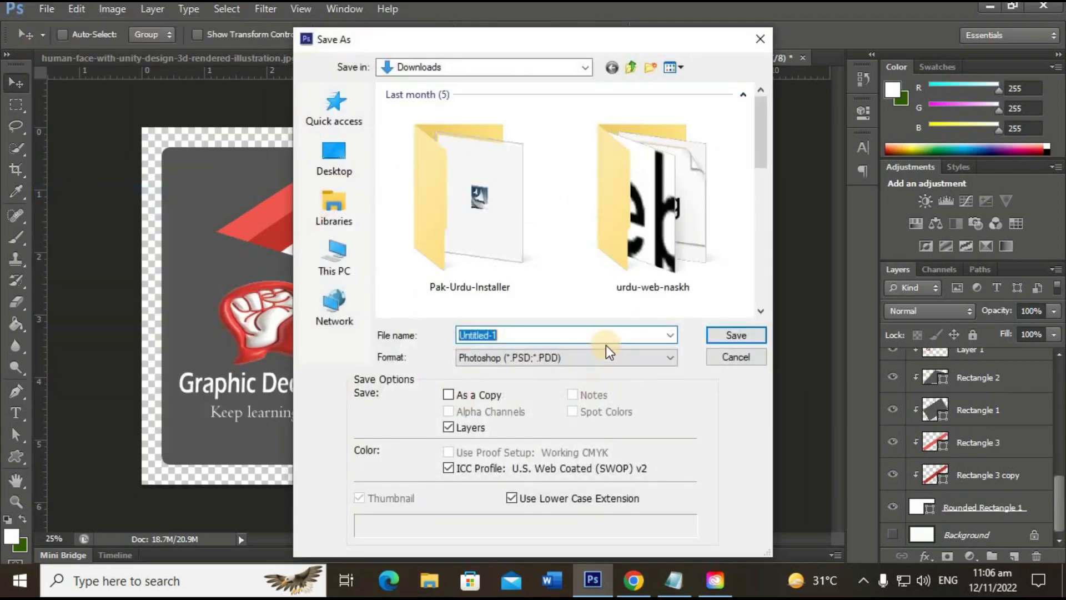
pyautogui.click(611, 356)
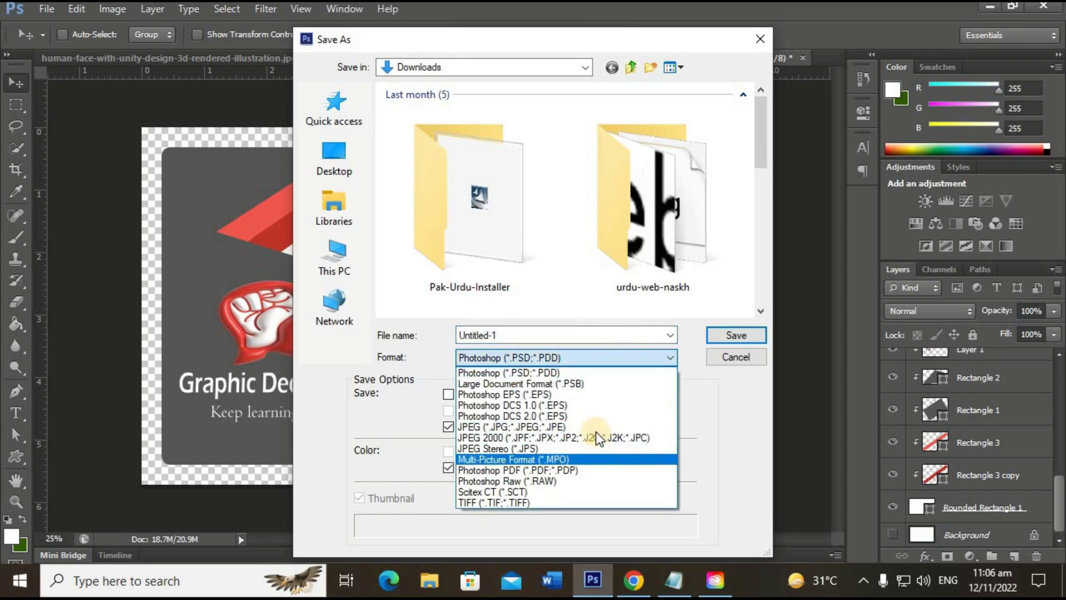
pyautogui.click(594, 428)
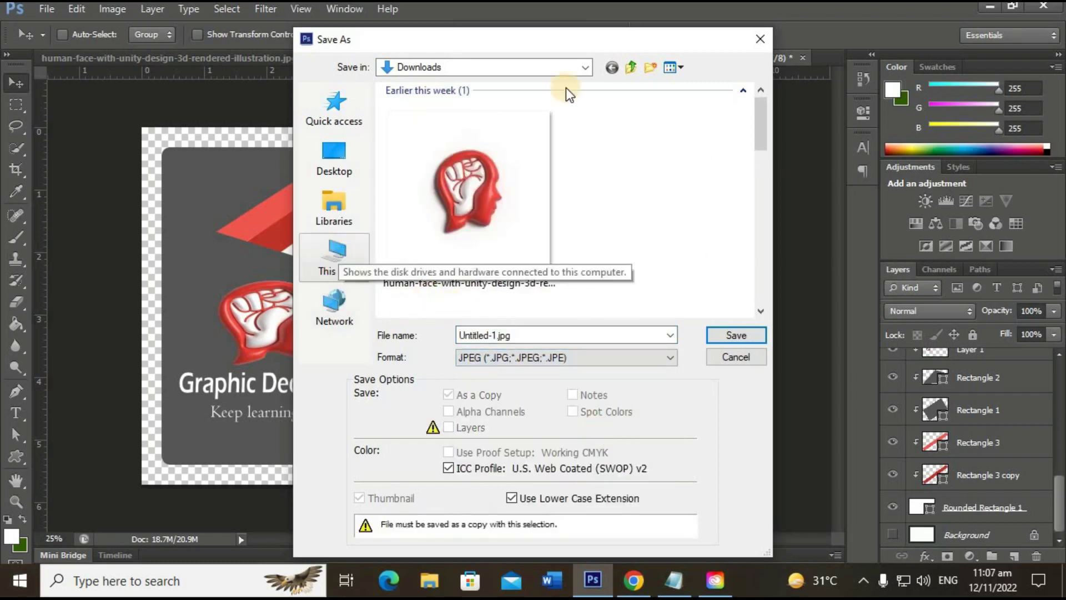
pyautogui.click(585, 65)
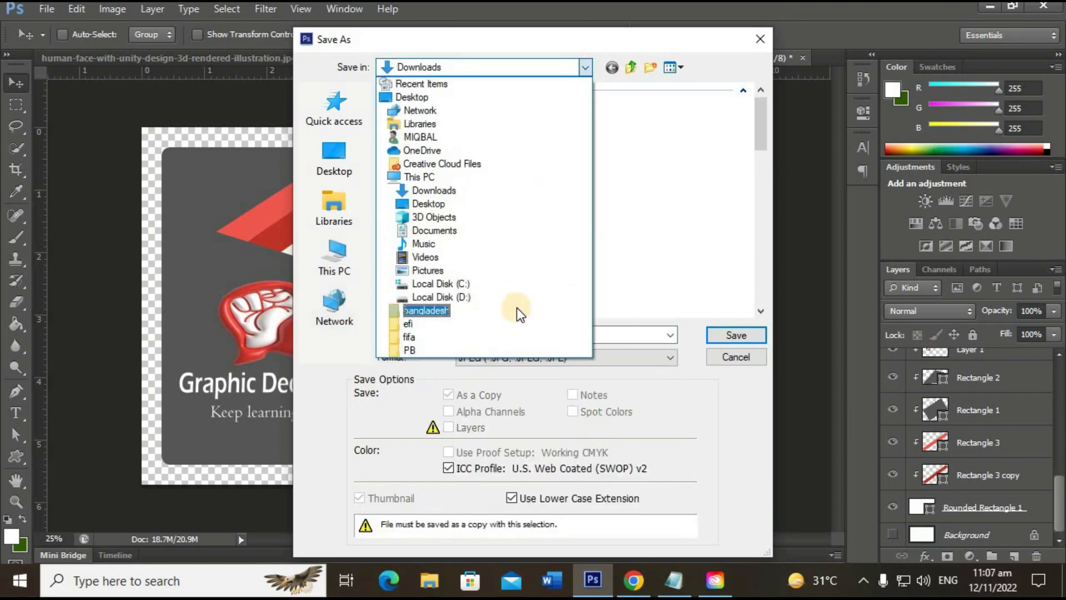
pyautogui.click(519, 303)
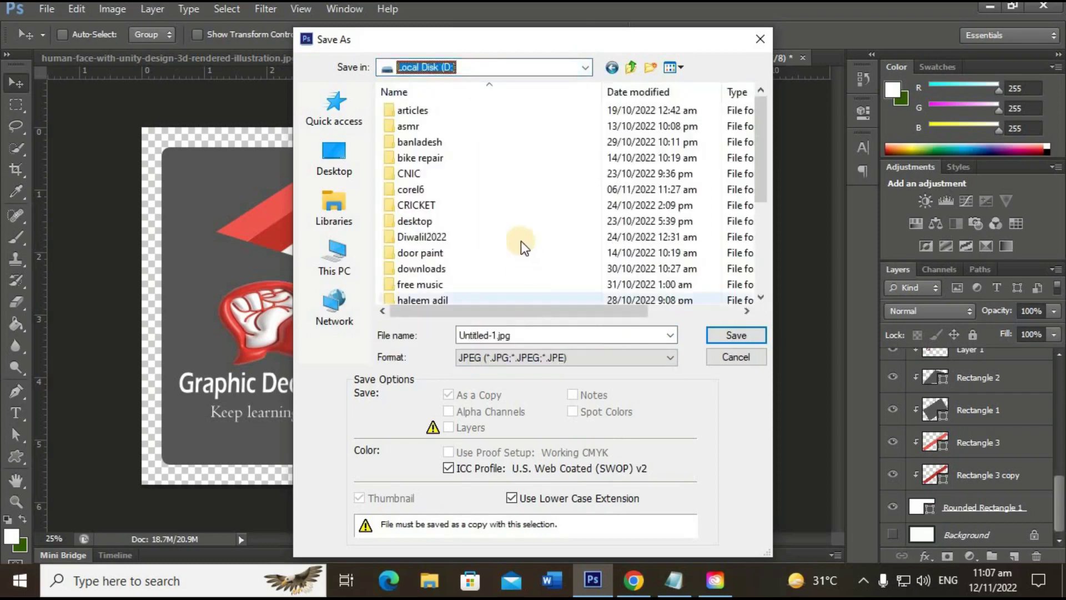
pyautogui.scroll(-2, 456, 275)
pyautogui.doubleClick(459, 281)
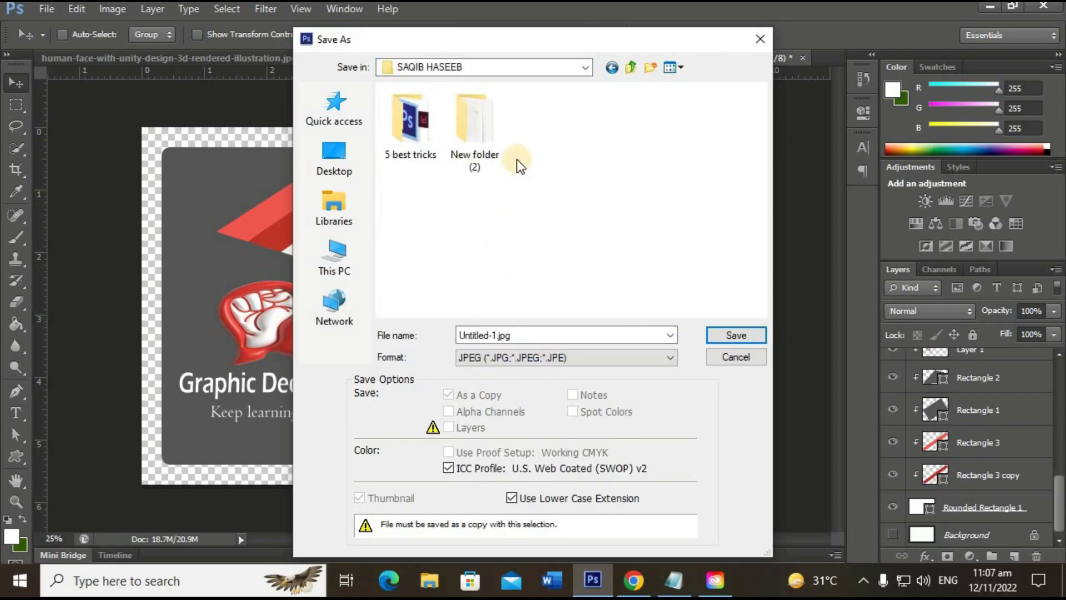
pyautogui.click(722, 339)
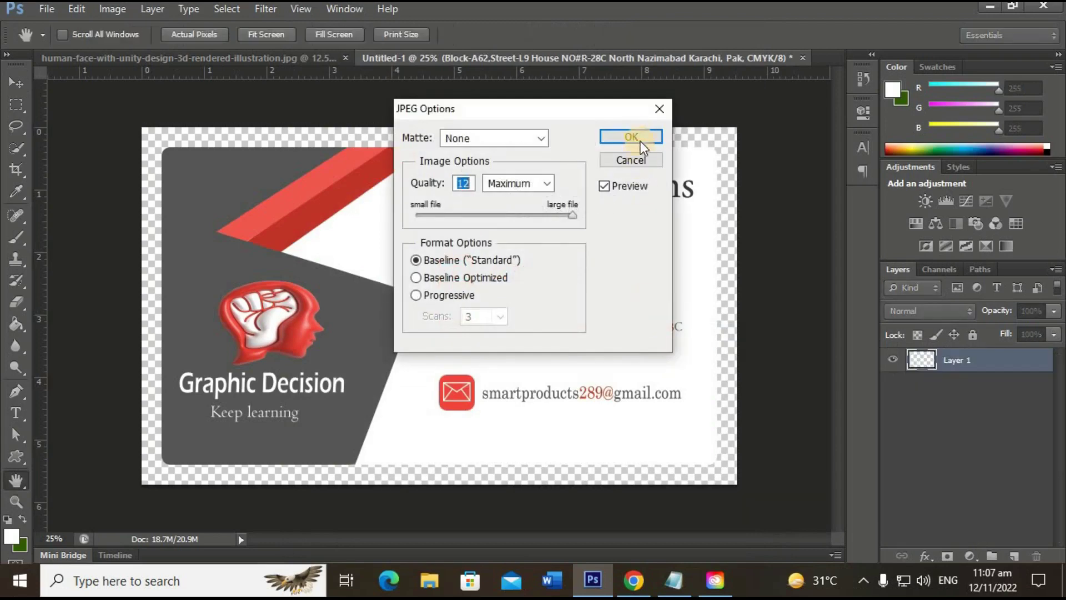
pyautogui.click(639, 137)
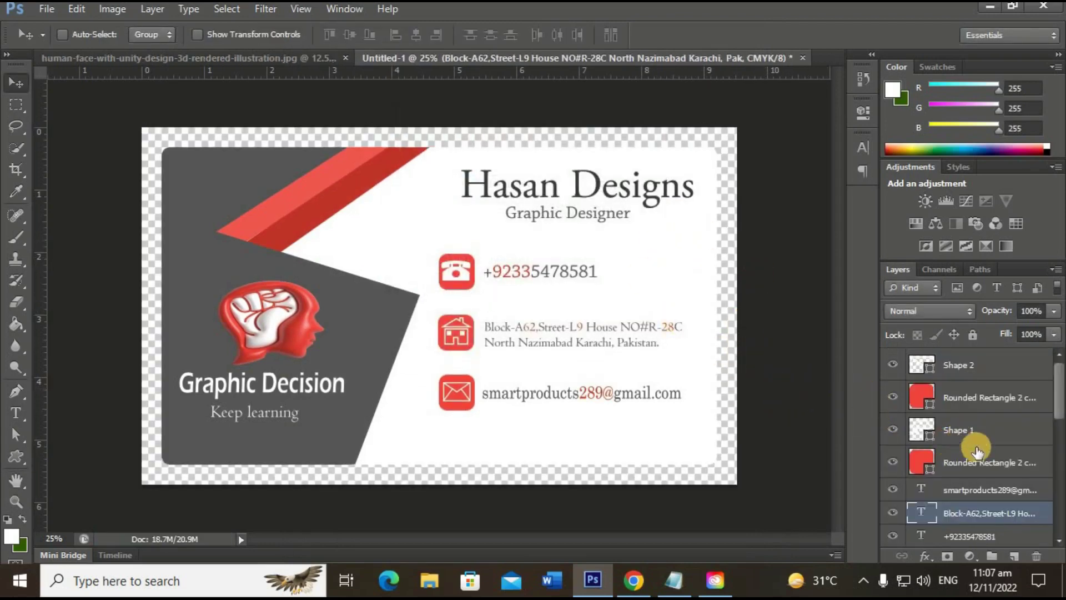
# - Delete the envelope and house icons, their red rounded squares, and the e-mail, address and phone text
pyautogui.scroll(-3, 1055, 389)
pyautogui.scroll(-3, 1050, 386)
pyautogui.scroll(6, 1027, 378)
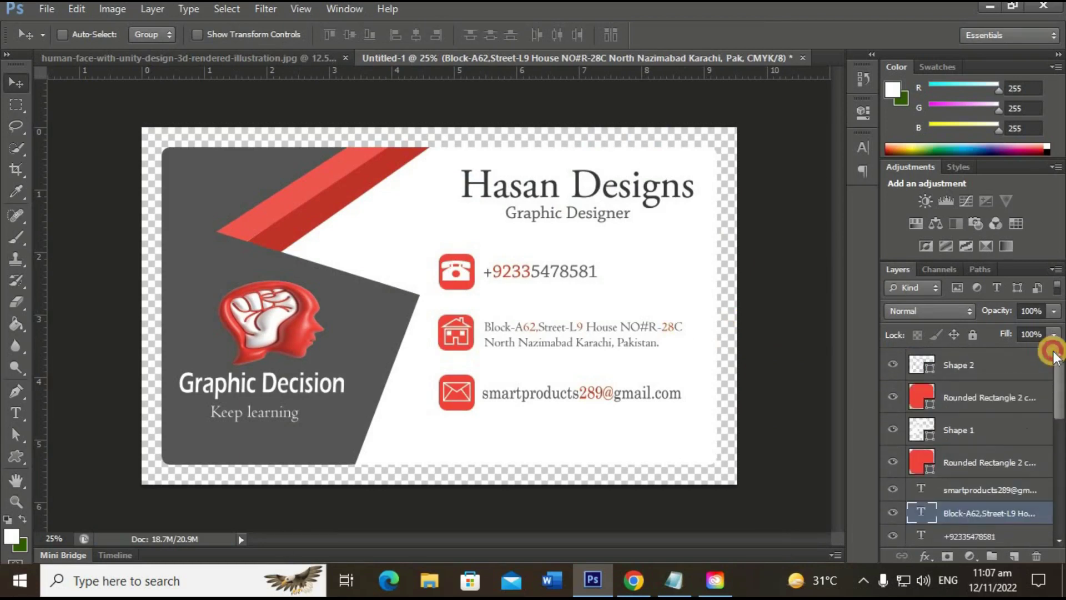
pyautogui.click(1012, 371)
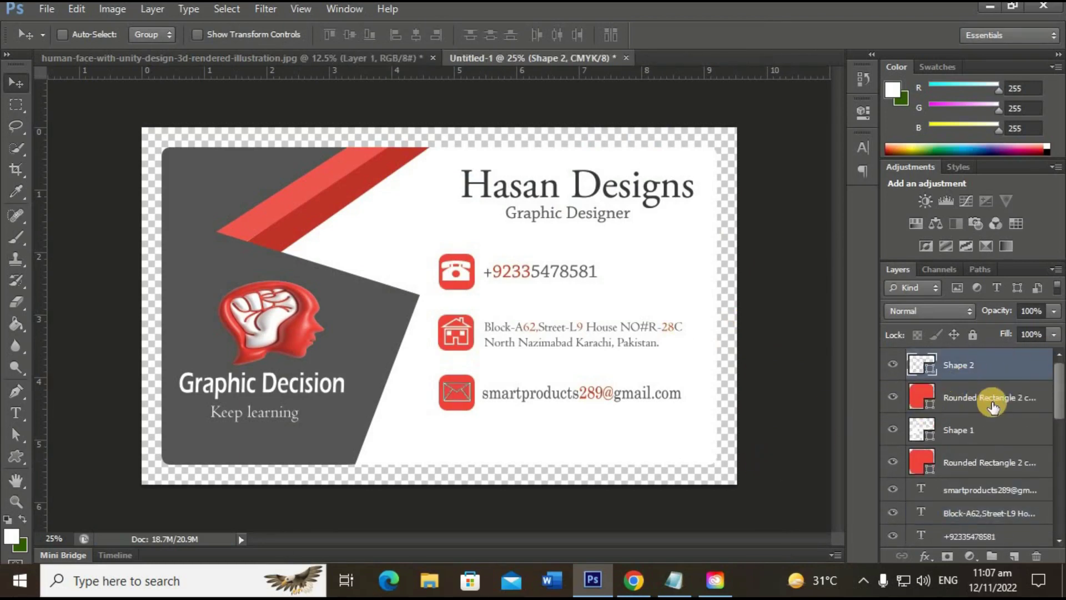
pyautogui.click(993, 407)
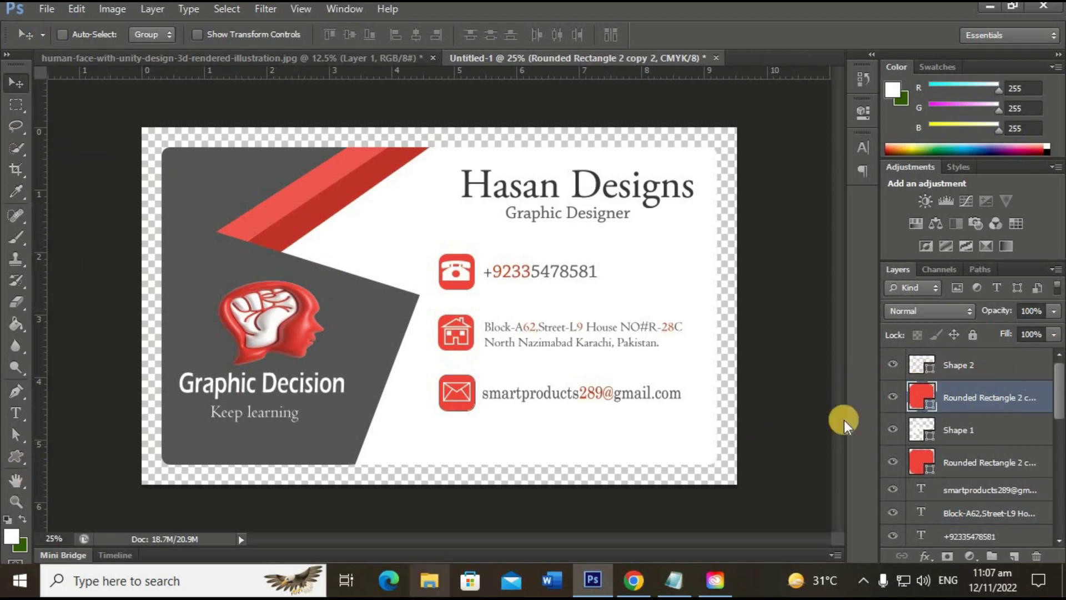
pyautogui.click(995, 371)
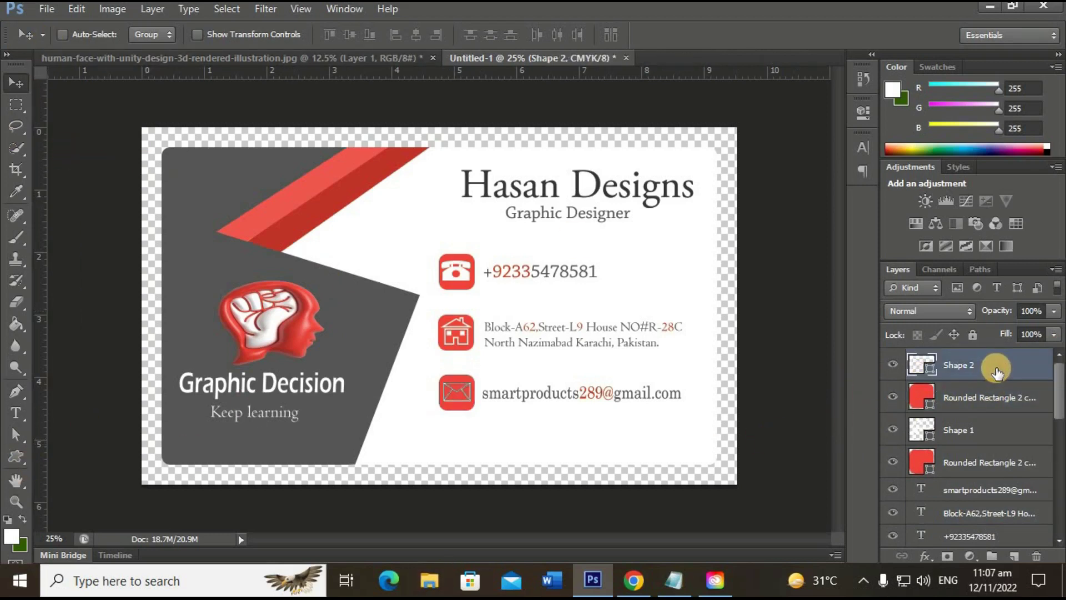
pyautogui.press('Delete')
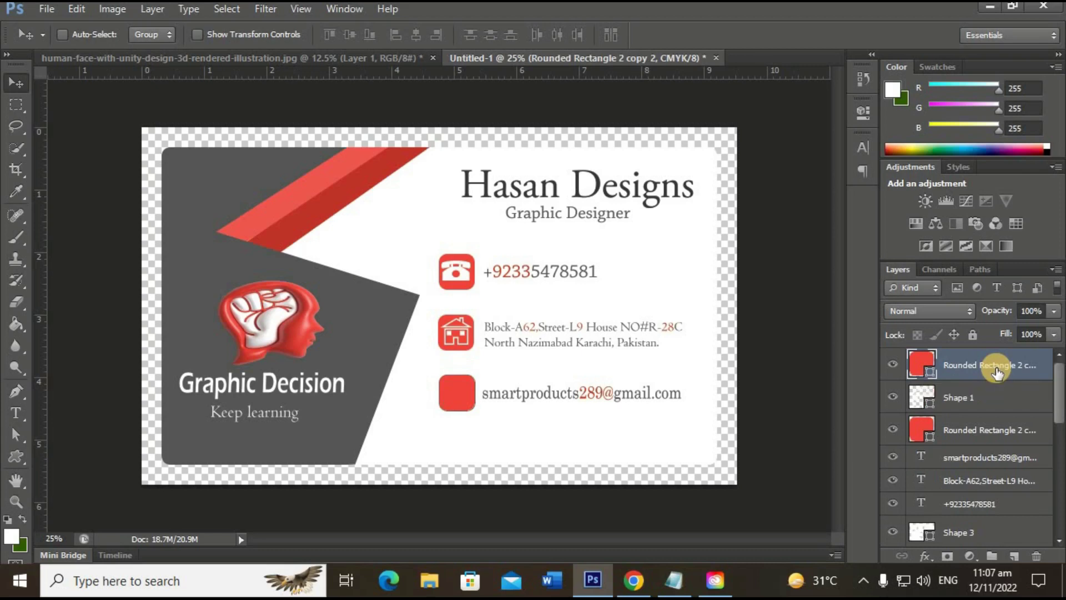
pyautogui.press('Delete')
pyautogui.press('Delete')
pyautogui.press('Delete')
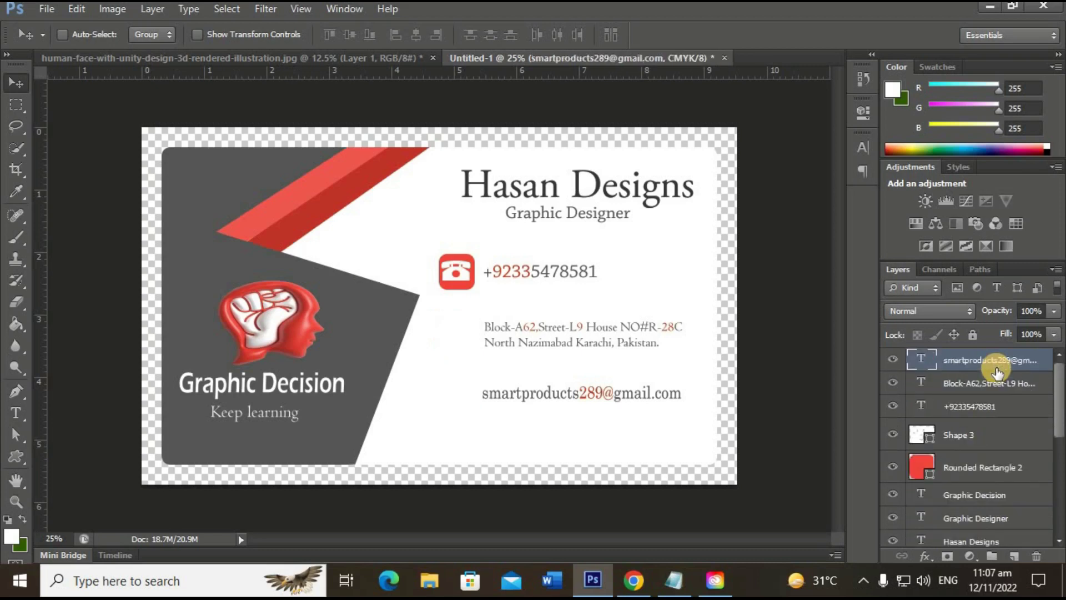
pyautogui.press('Delete')
pyautogui.press('Delete')
pyautogui.press('Delete')
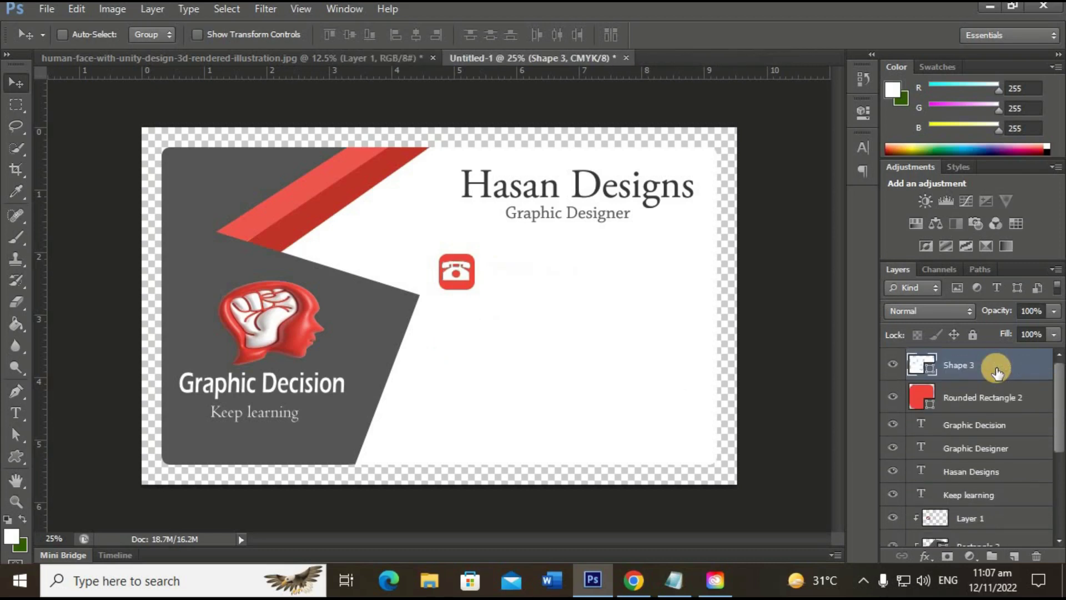
pyautogui.press('Delete')
pyautogui.press('Delete')
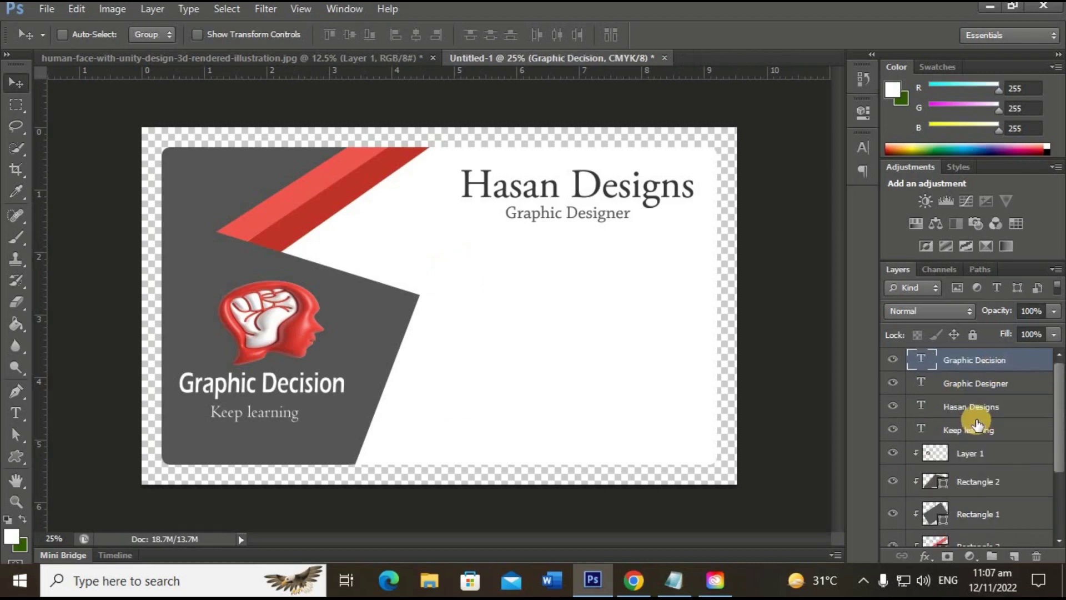
# - Group the Hasan Designs and Graphic Designer text layers into a group named 'name'
pyautogui.click(988, 383)
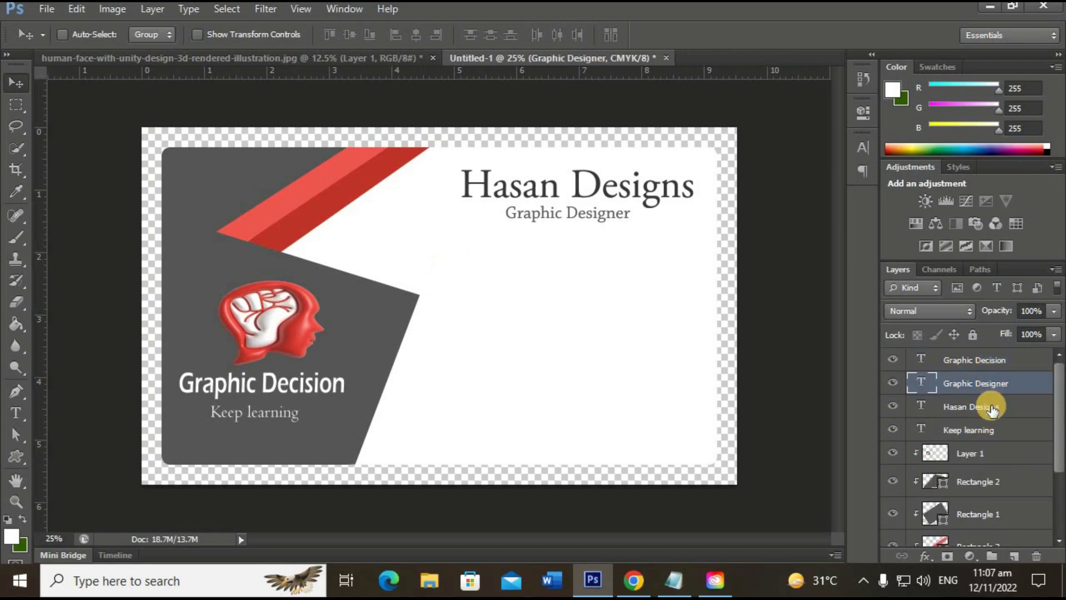
pyautogui.click(992, 407)
pyautogui.keyDown('shift'); pyautogui.click(997, 391); pyautogui.keyUp('shift')
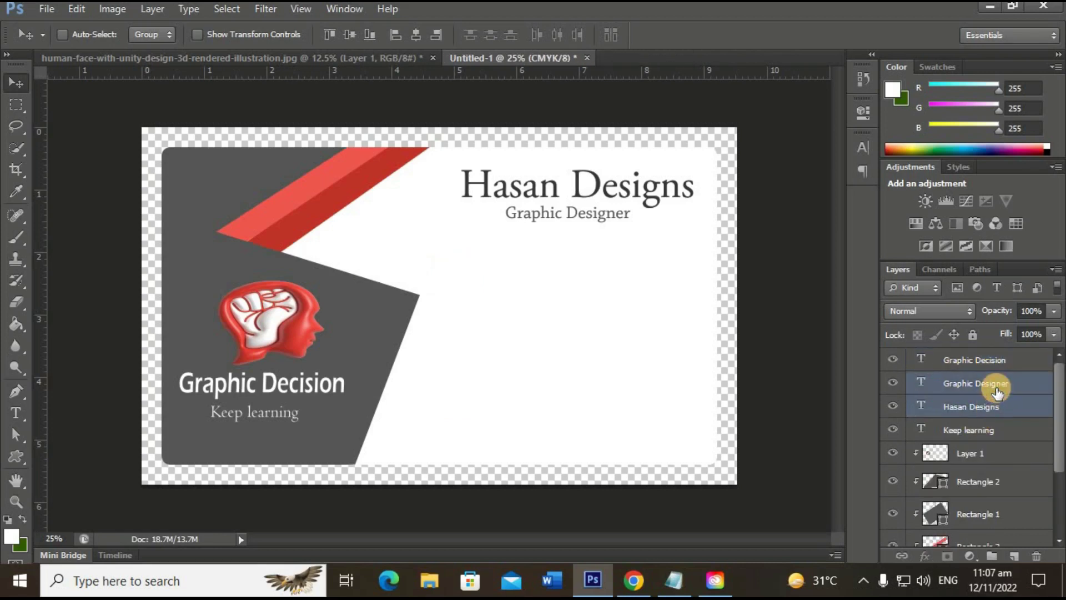
pyautogui.hotkey('ctrl', 'g')
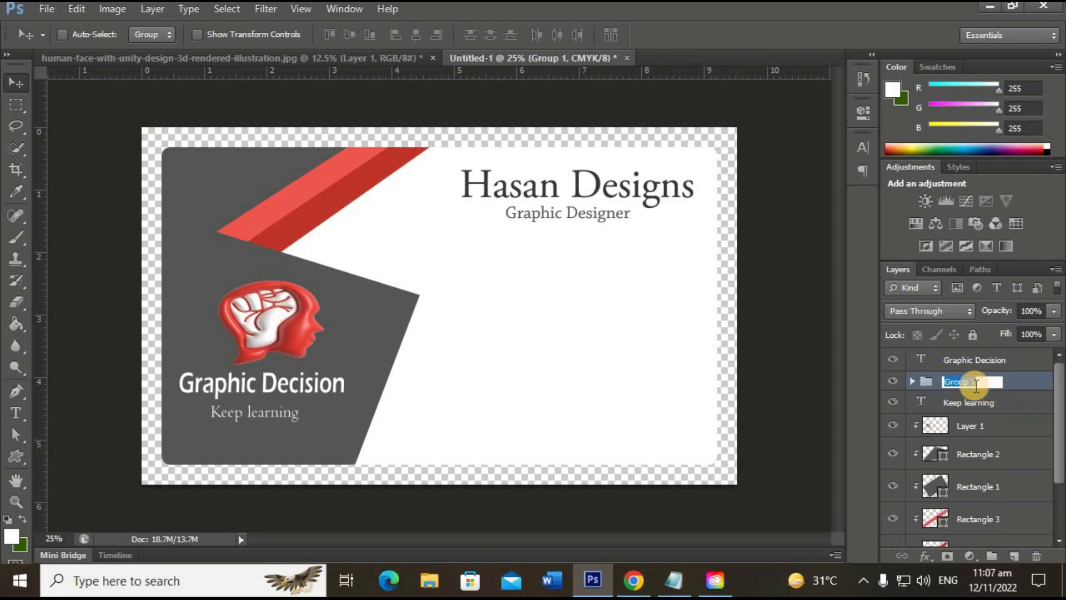
pyautogui.press('BackSpace')
pyautogui.write('me')
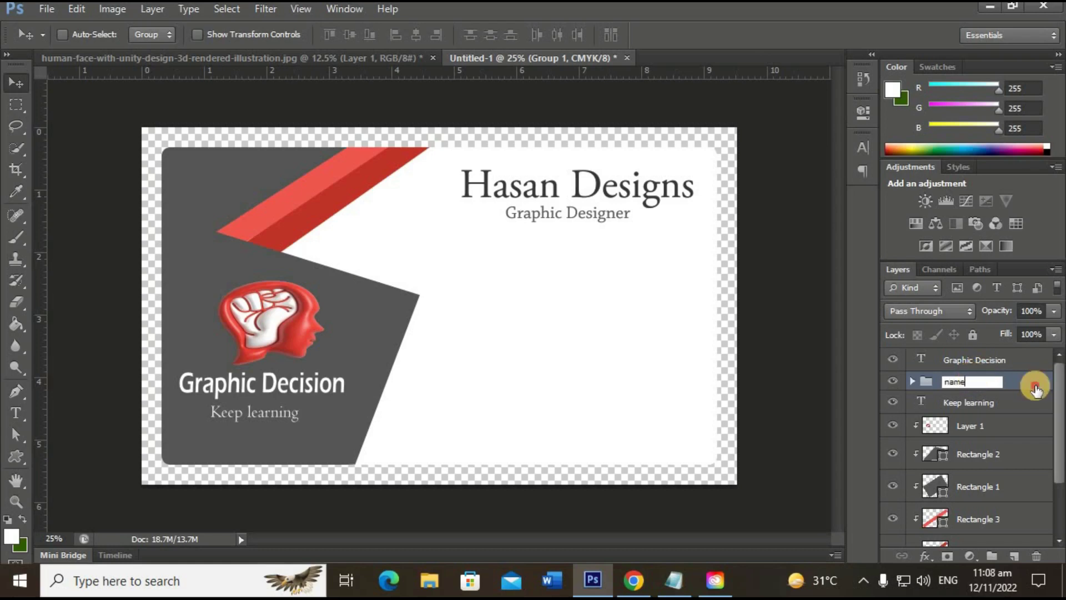
pyautogui.press('Return')
# - Group Graphic Decision, Keep learning and the head logo layer into a group named 'logo'
pyautogui.click(1011, 360)
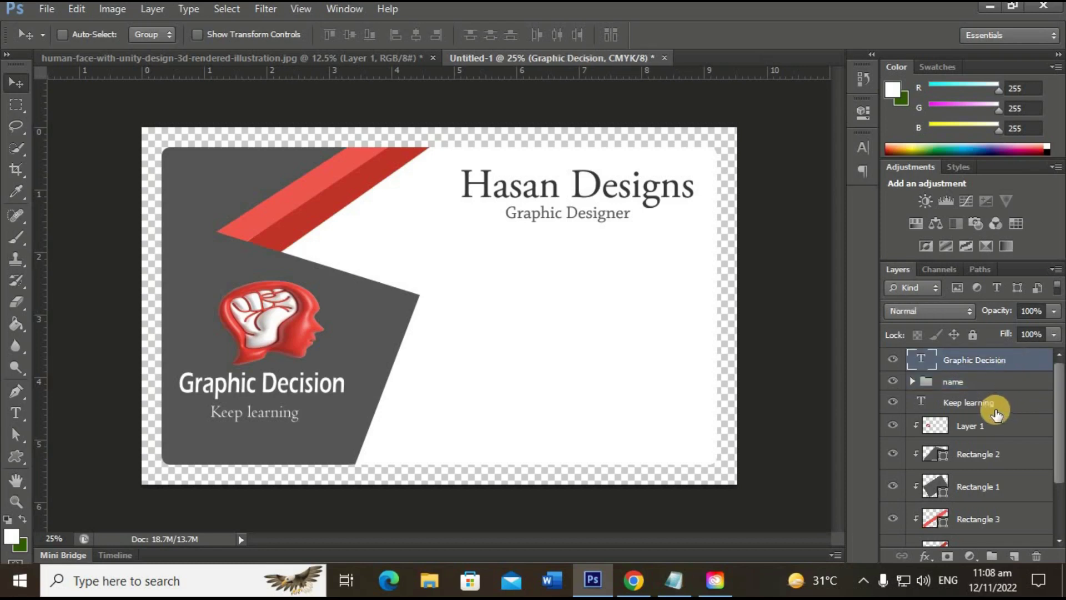
pyautogui.keyDown('ctrl'); pyautogui.click(997, 404); pyautogui.keyUp('ctrl')
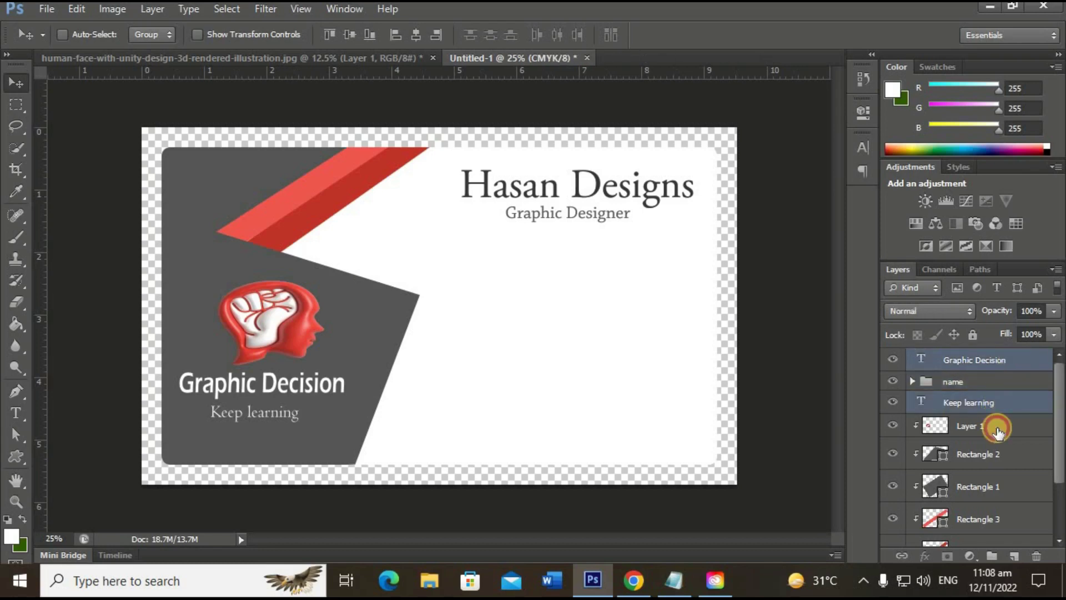
pyautogui.keyDown('ctrl'); pyautogui.click(997, 428); pyautogui.keyUp('ctrl')
pyautogui.hotkey('ctrl', 'g')
pyautogui.doubleClick(959, 359)
pyautogui.write('logo')
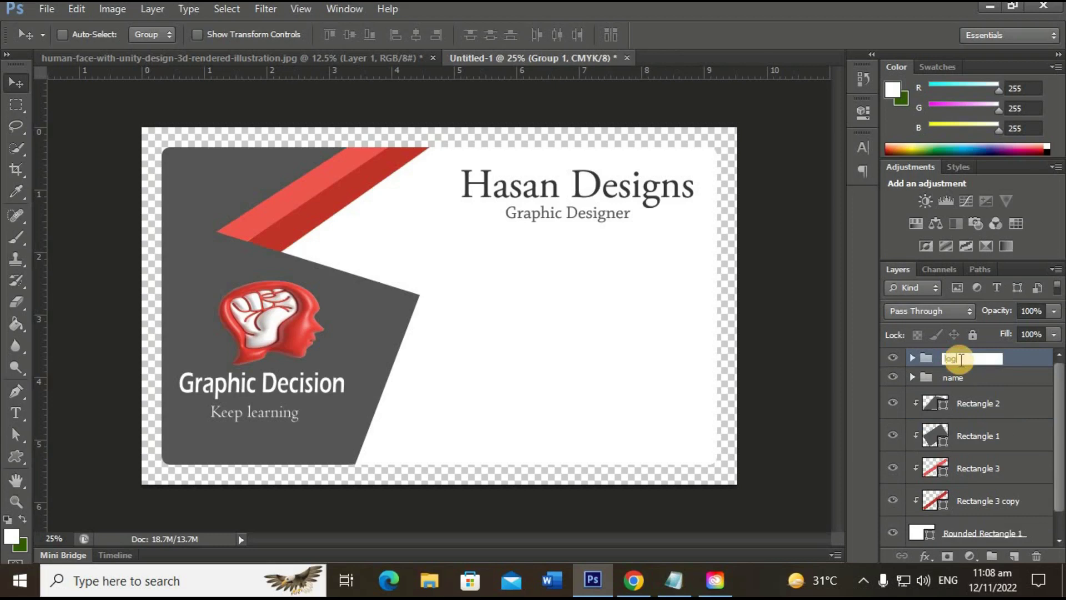
pyautogui.press('Return')
pyautogui.scroll(-1, 1002, 422)
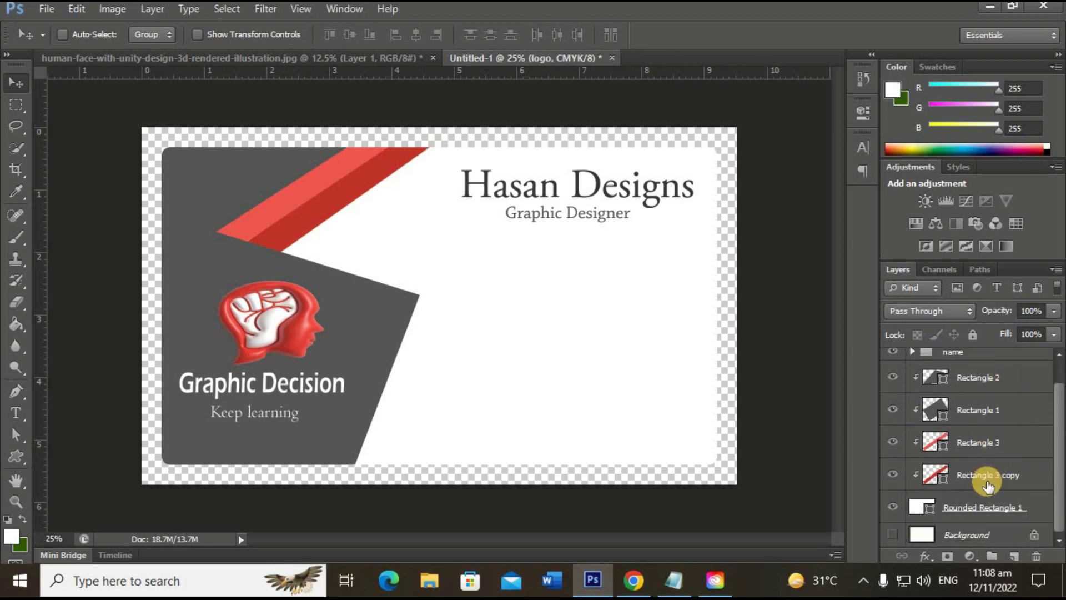
# - Show the Background, add guides at the card's left edge, centre and top, then try a Paint Bucket fill
pyautogui.click(893, 538)
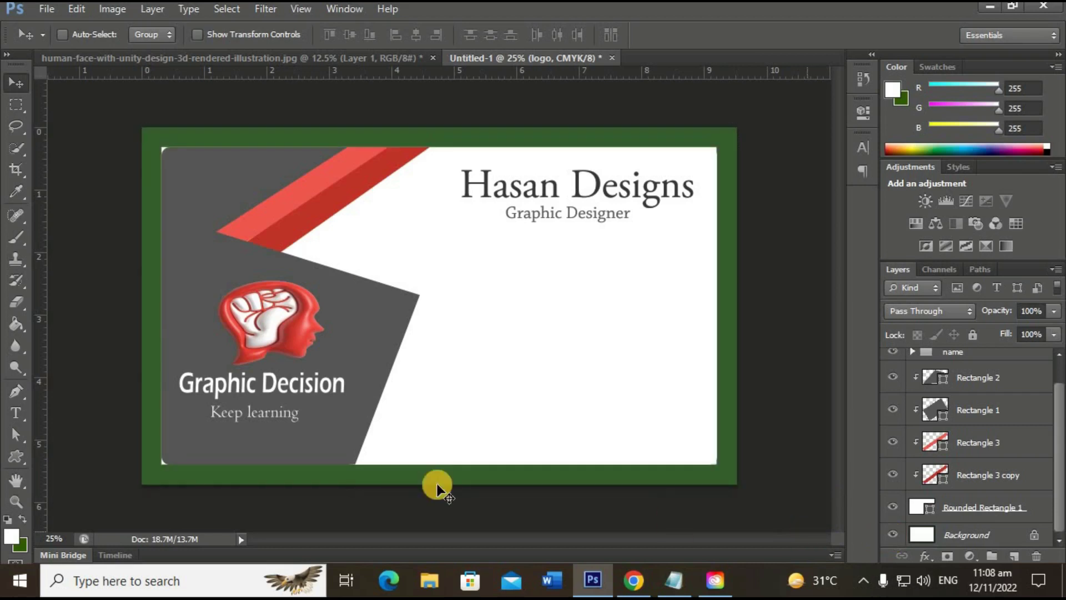
pyautogui.moveTo(41, 194)
pyautogui.mouseDown()
pyautogui.moveTo(138, 223)
pyautogui.moveTo(716, 286)
pyautogui.mouseUp()
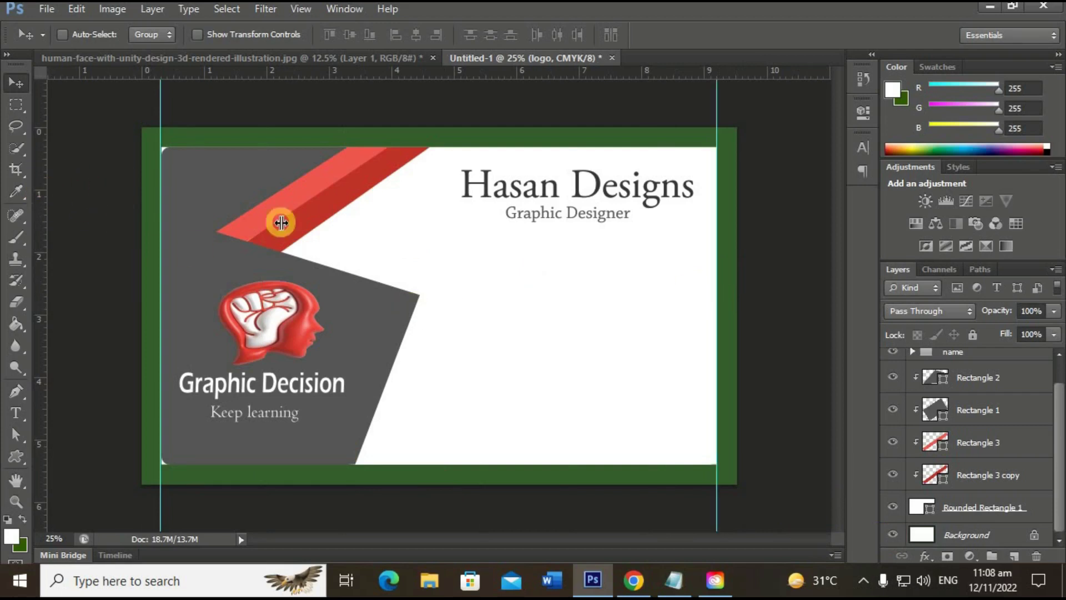
pyautogui.moveTo(281, 222); pyautogui.dragTo(440, 273)
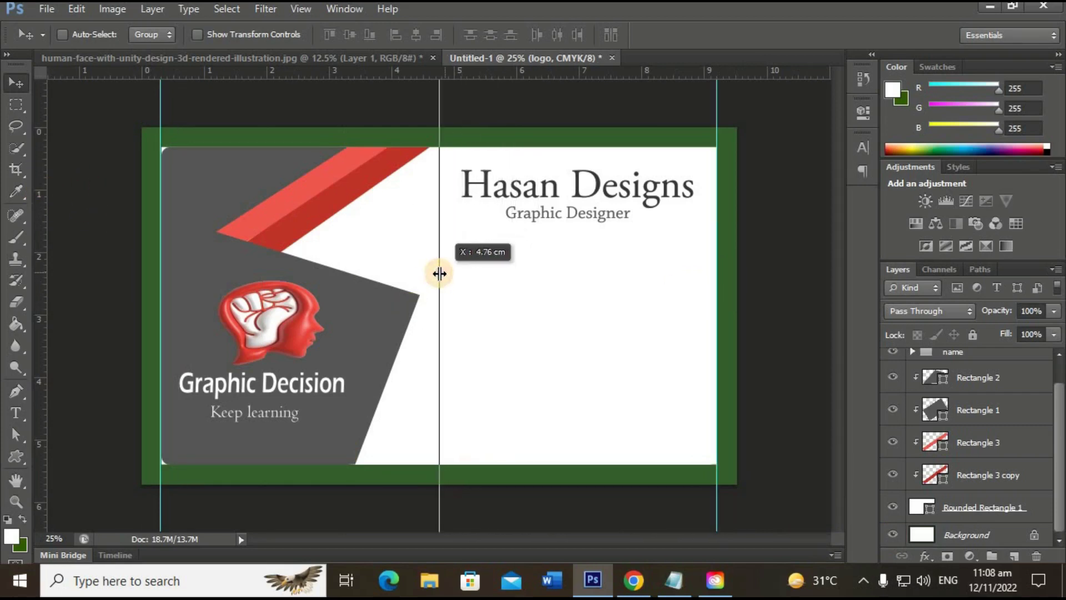
pyautogui.moveTo(482, 73)
pyautogui.mouseDown()
pyautogui.moveTo(471, 148)
pyautogui.moveTo(482, 464)
pyautogui.mouseUp()
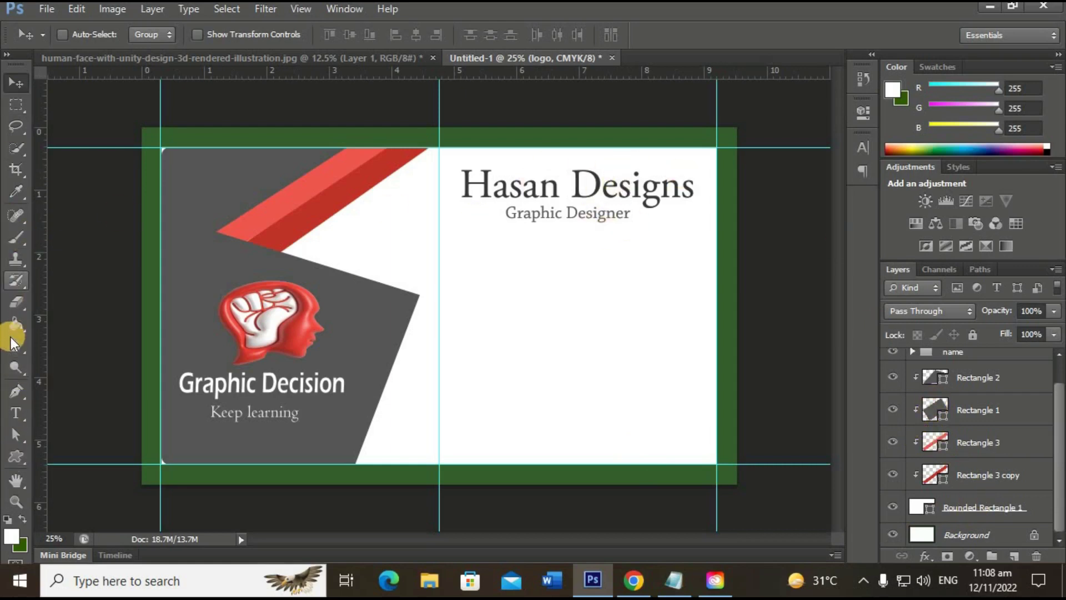
pyautogui.click(23, 320)
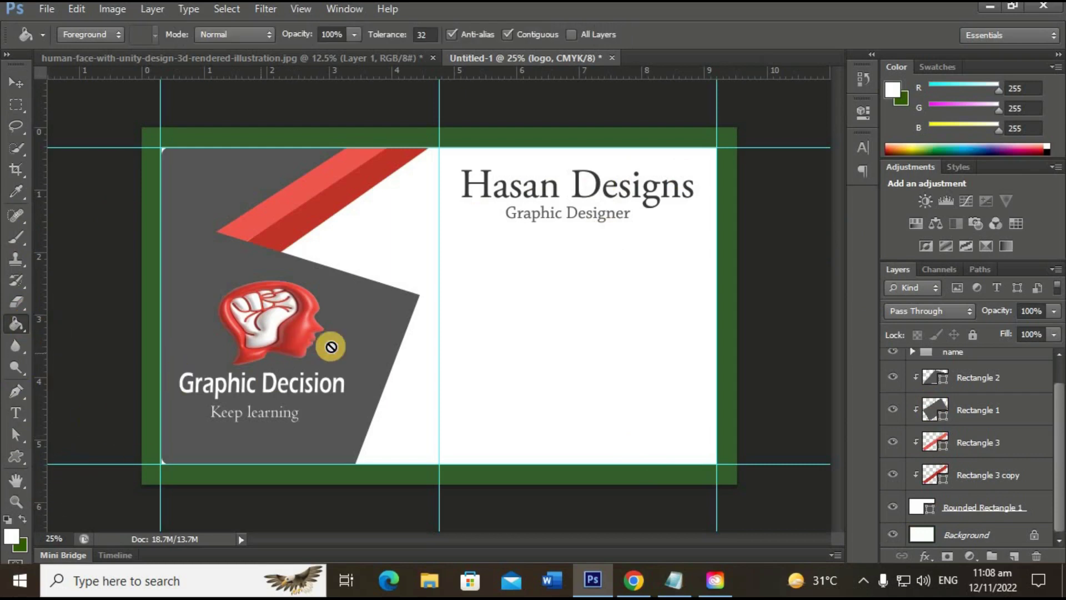
pyautogui.click(644, 344)
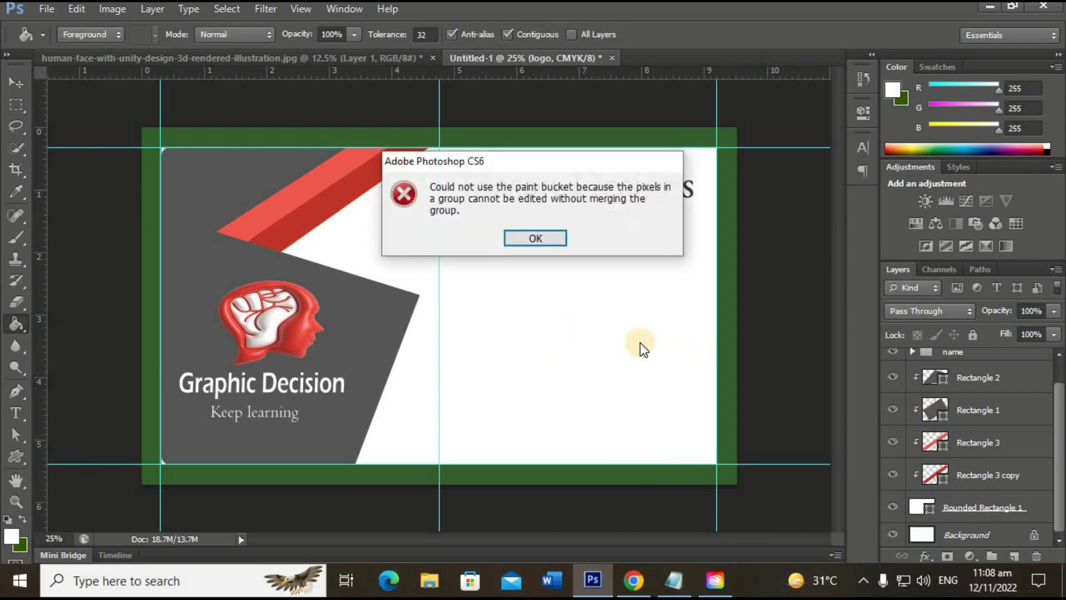
# - Dismiss the group-fill error and fill the Background layer with dark grey sampled from the card
pyautogui.click(535, 238)
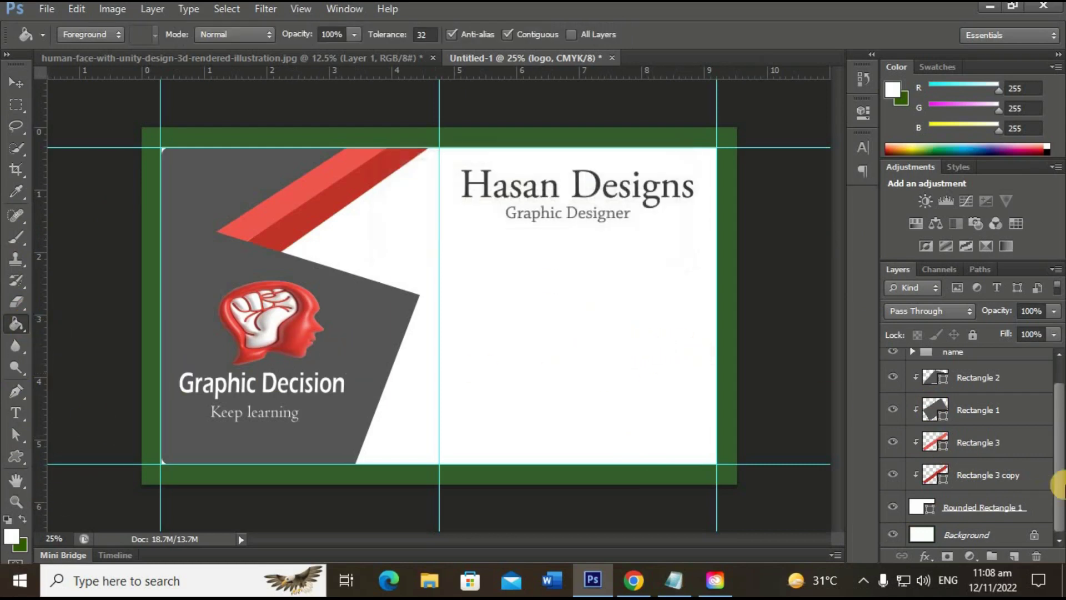
pyautogui.click(946, 539)
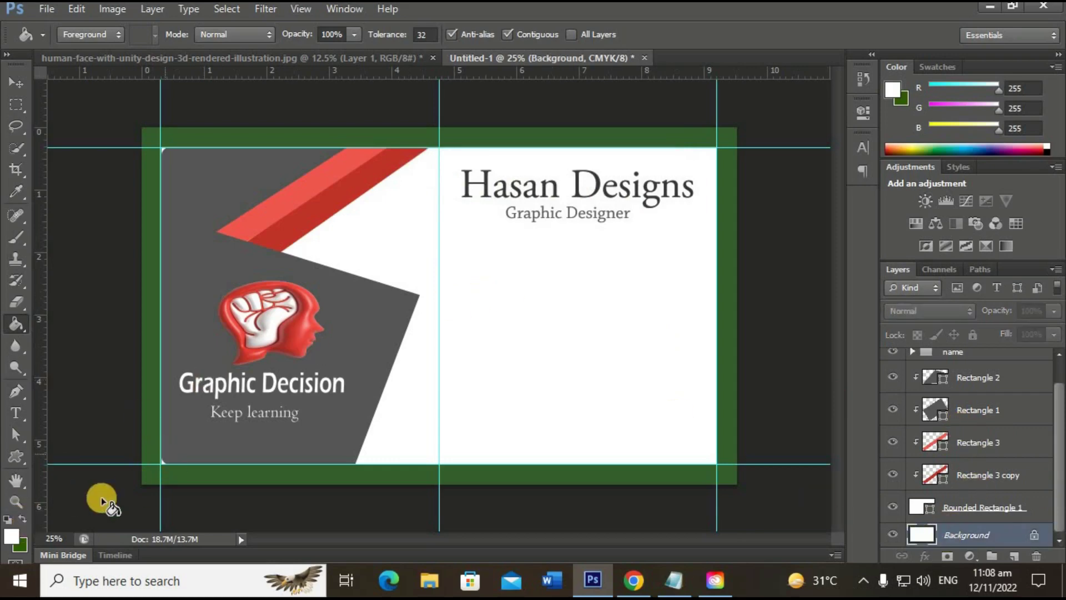
pyautogui.click(12, 535)
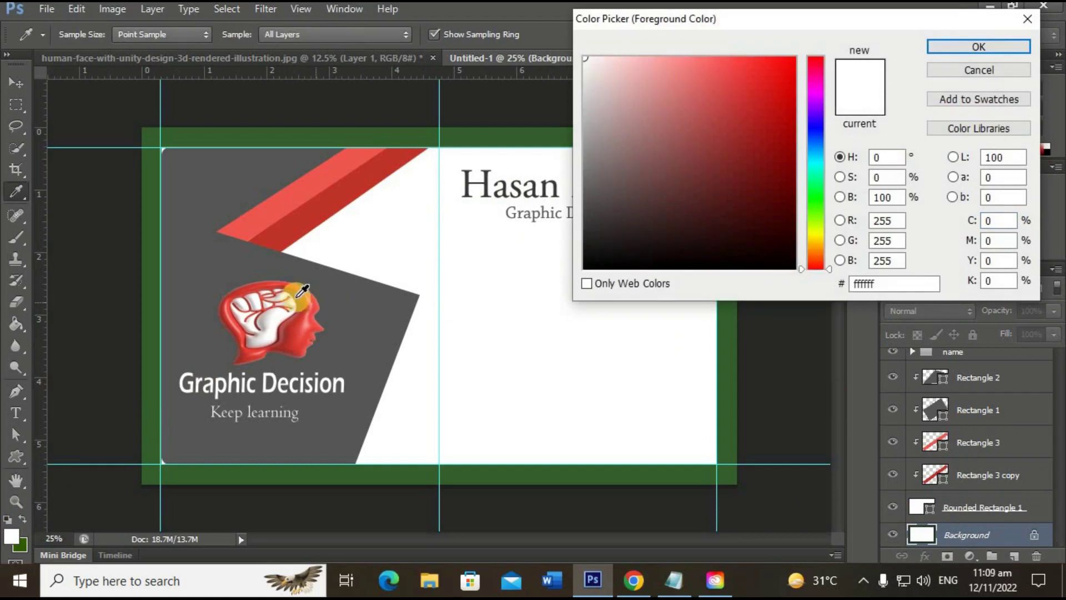
pyautogui.click(314, 268)
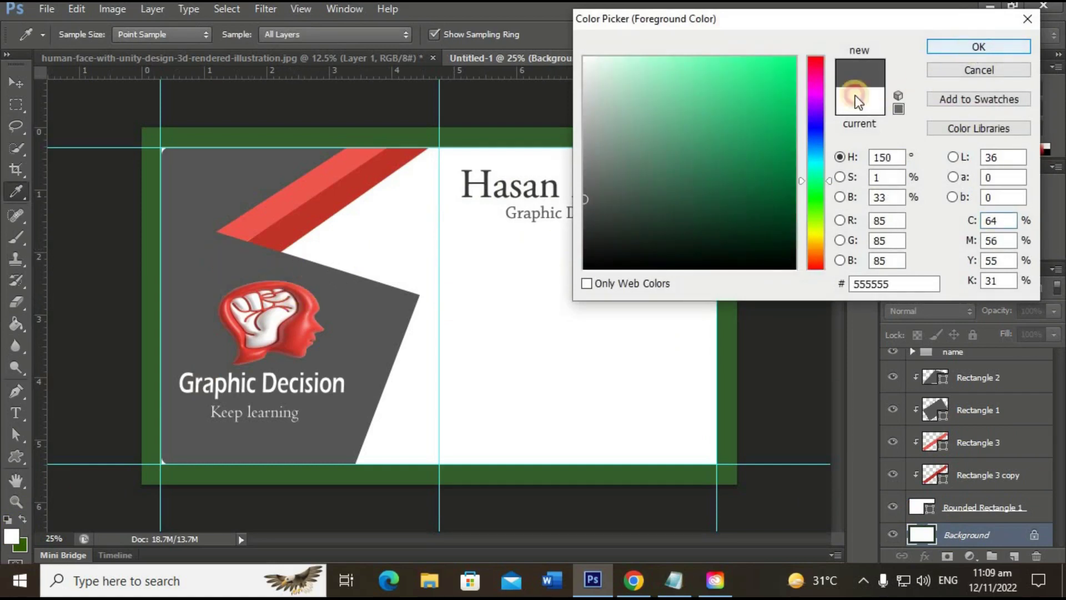
pyautogui.press('Return')
pyautogui.press('g')
pyautogui.click(479, 249)
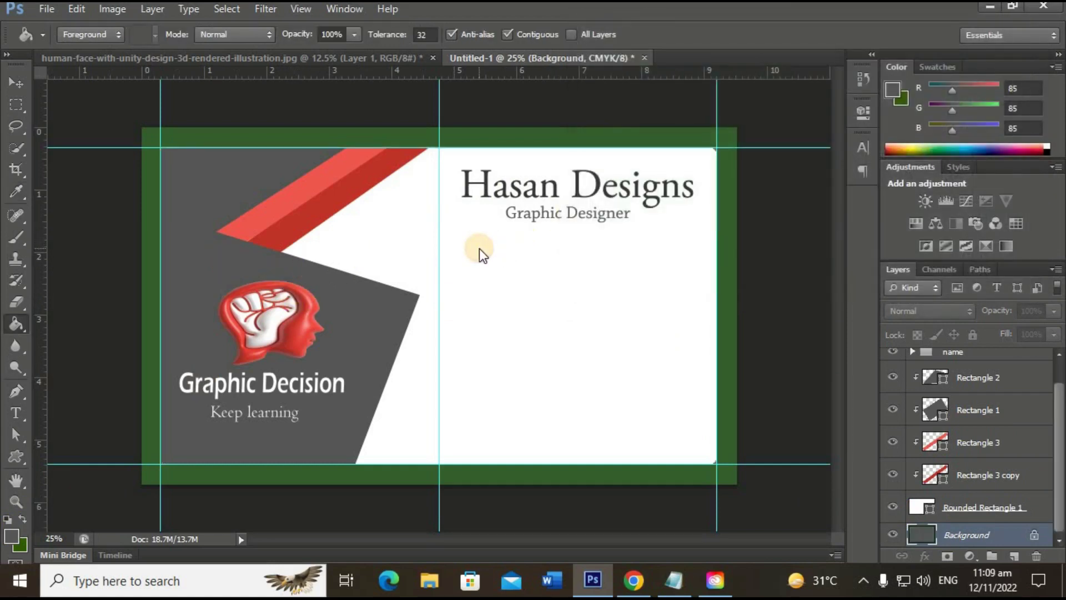
# - Rasterize the Rounded Rectangle 1 card shape and fill it with dark grey 555555
pyautogui.click(914, 507)
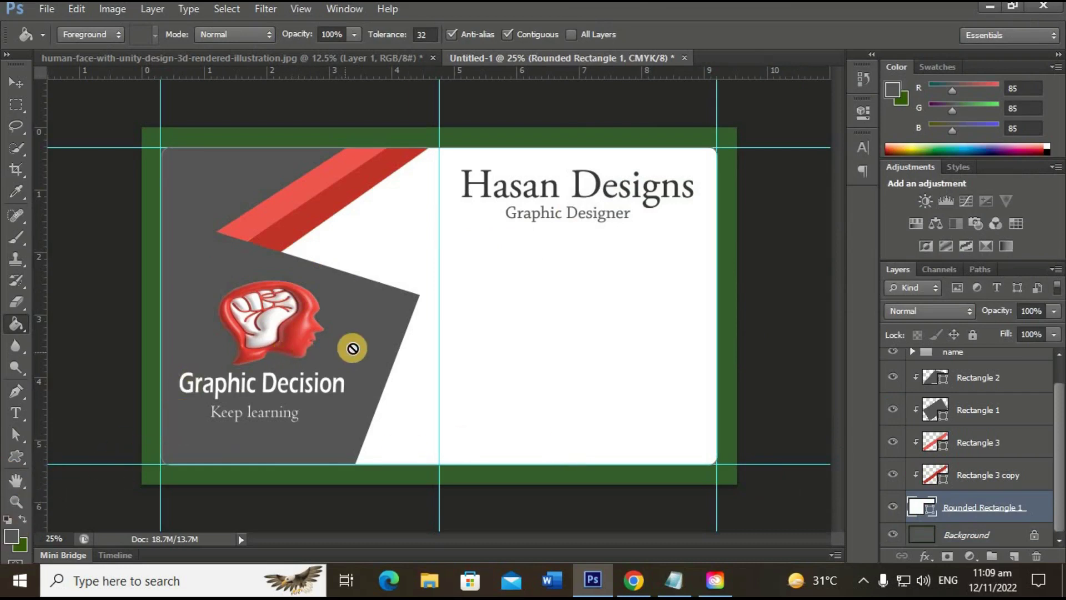
pyautogui.click(463, 325)
pyautogui.click(491, 233)
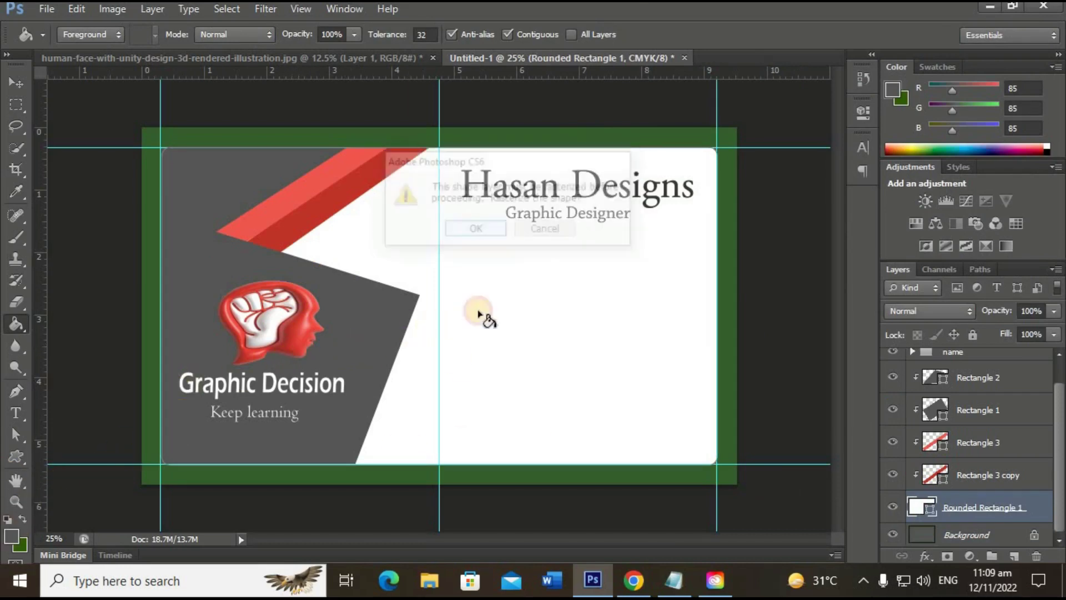
pyautogui.click(617, 401)
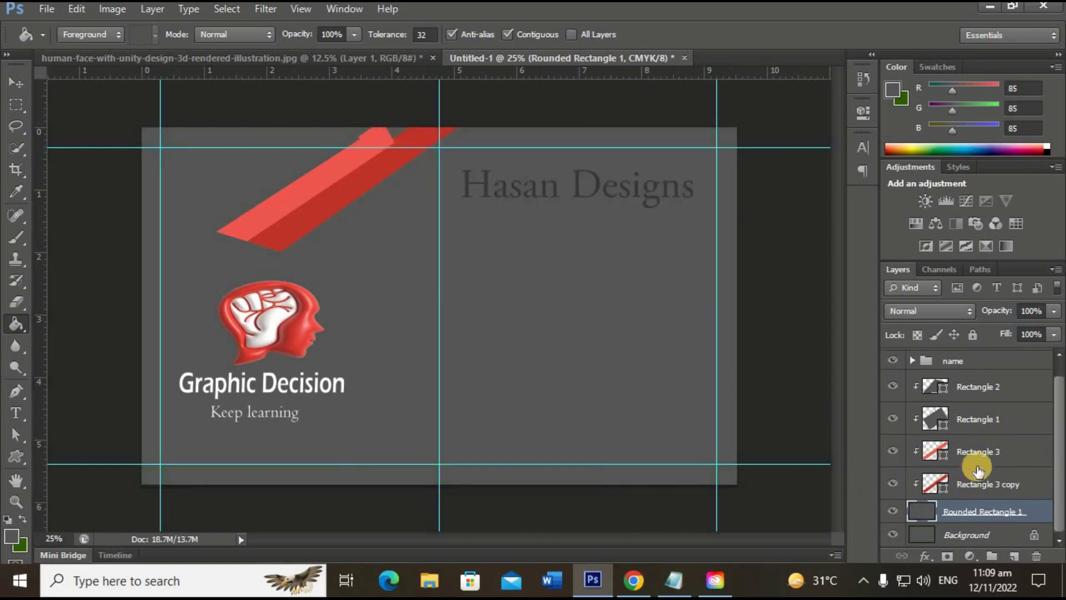
# - Delete the Rectangle 2 and Rectangle 1 layers and hide the Rectangle 3 red stripe
pyautogui.moveTo(1059, 392); pyautogui.dragTo(1059, 374)
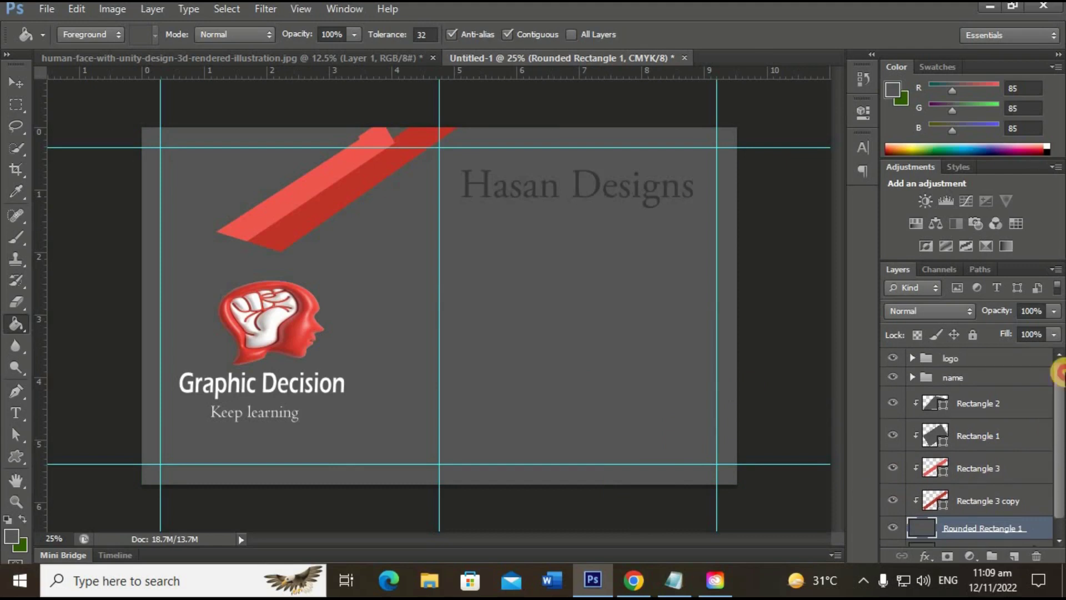
pyautogui.click(989, 367)
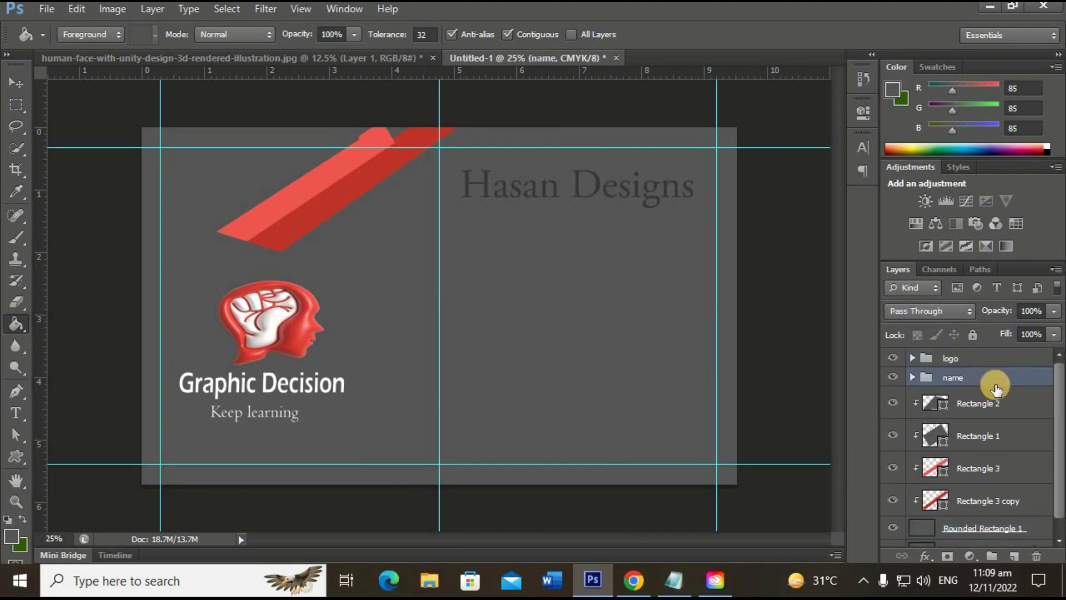
pyautogui.click(988, 408)
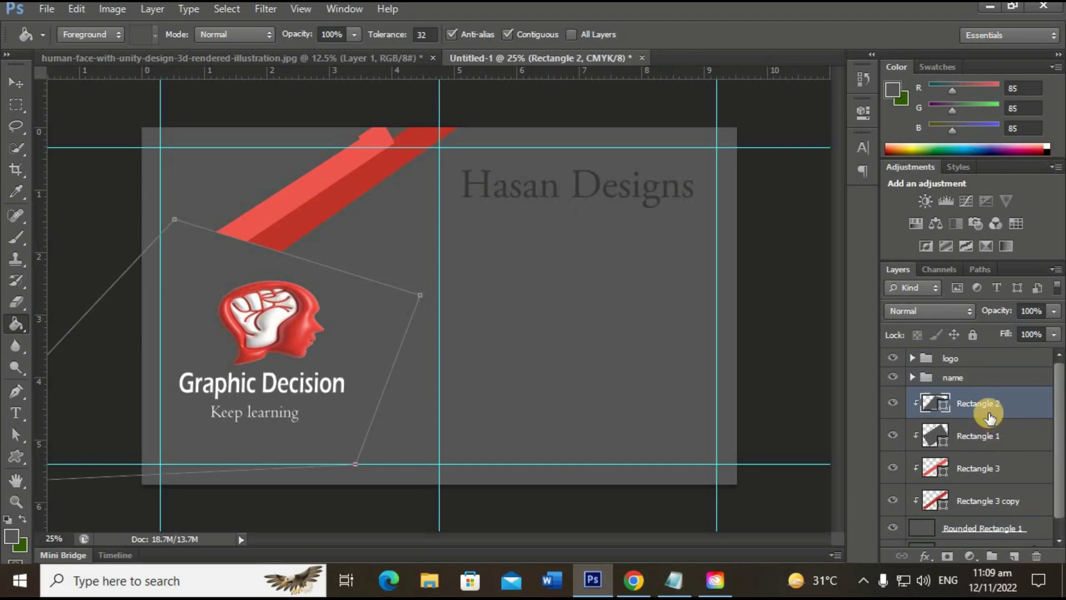
pyautogui.press('Delete')
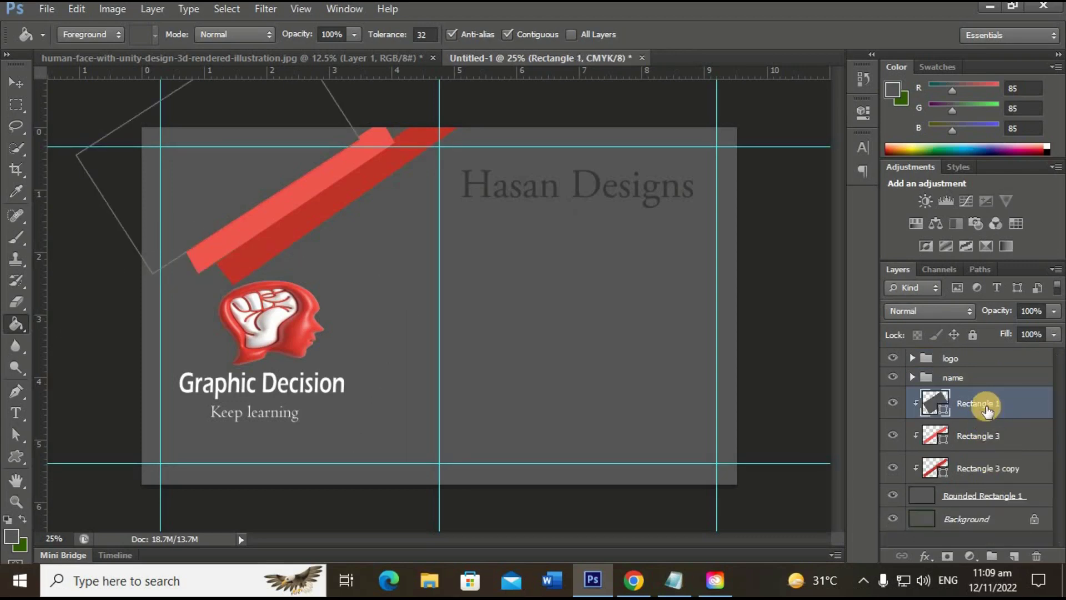
pyautogui.press('Delete')
pyautogui.click(892, 403)
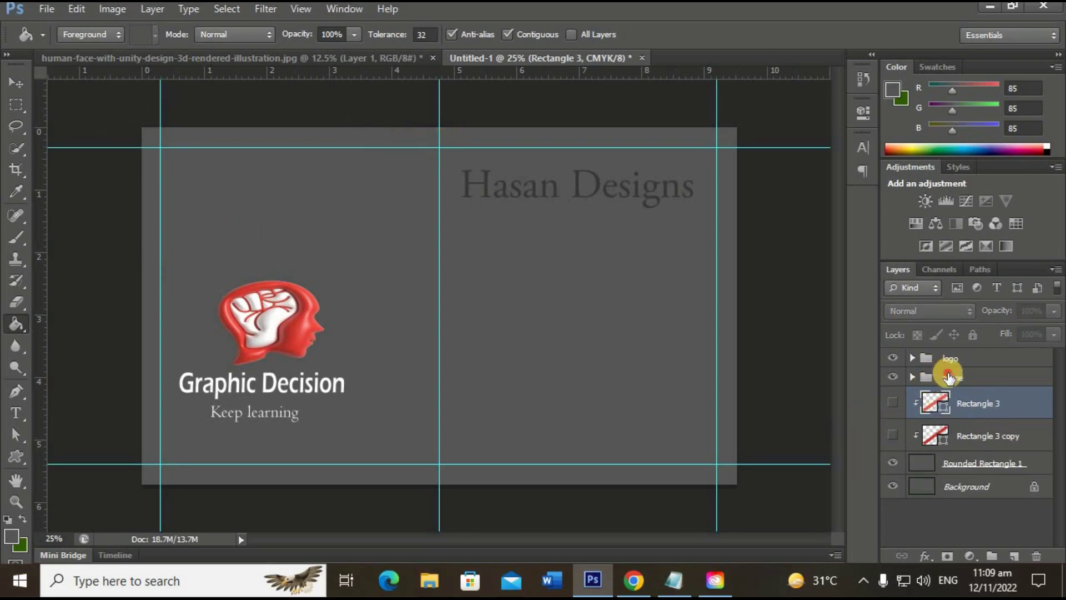
# - Move the name group below the stripe layers and expand it to show its text layers
pyautogui.moveTo(947, 378)
pyautogui.mouseDown()
pyautogui.moveTo(969, 418)
pyautogui.moveTo(968, 444)
pyautogui.mouseUp()
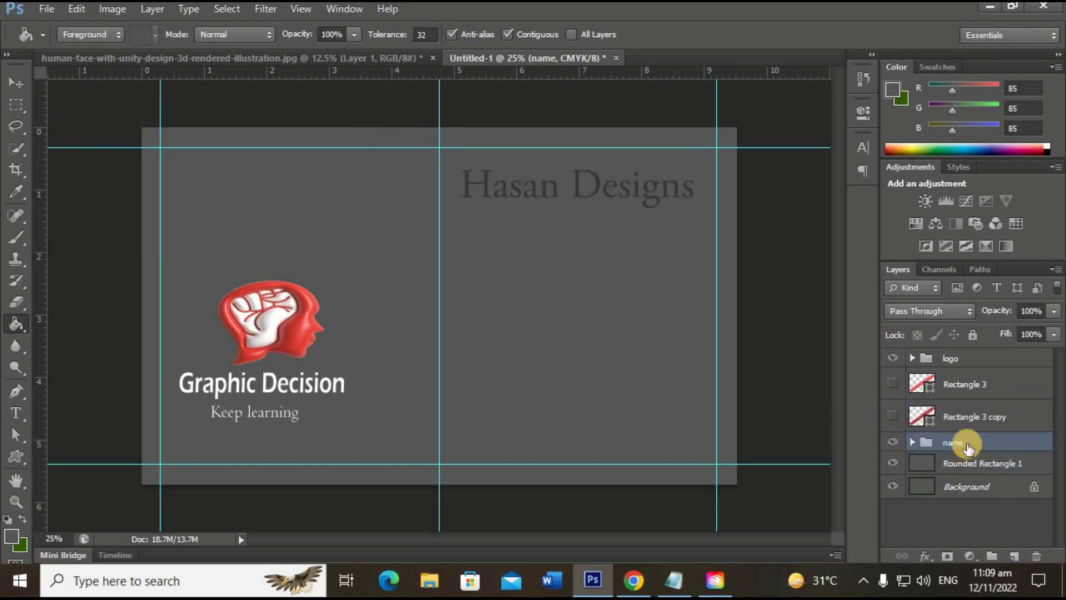
pyautogui.moveTo(977, 469); pyautogui.dragTo(973, 442)
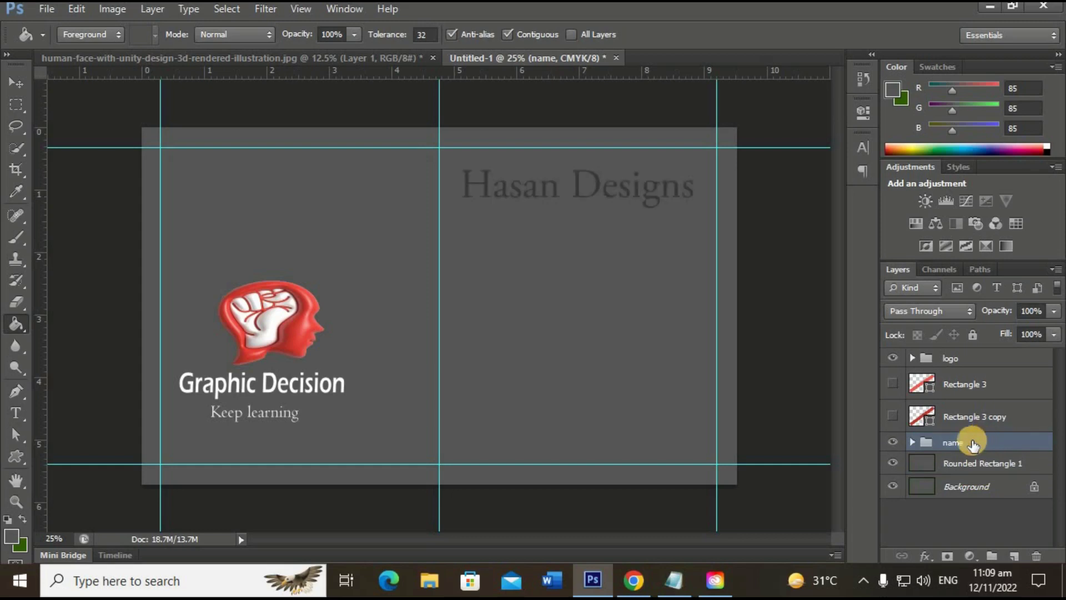
pyautogui.click(912, 442)
pyautogui.click(943, 464)
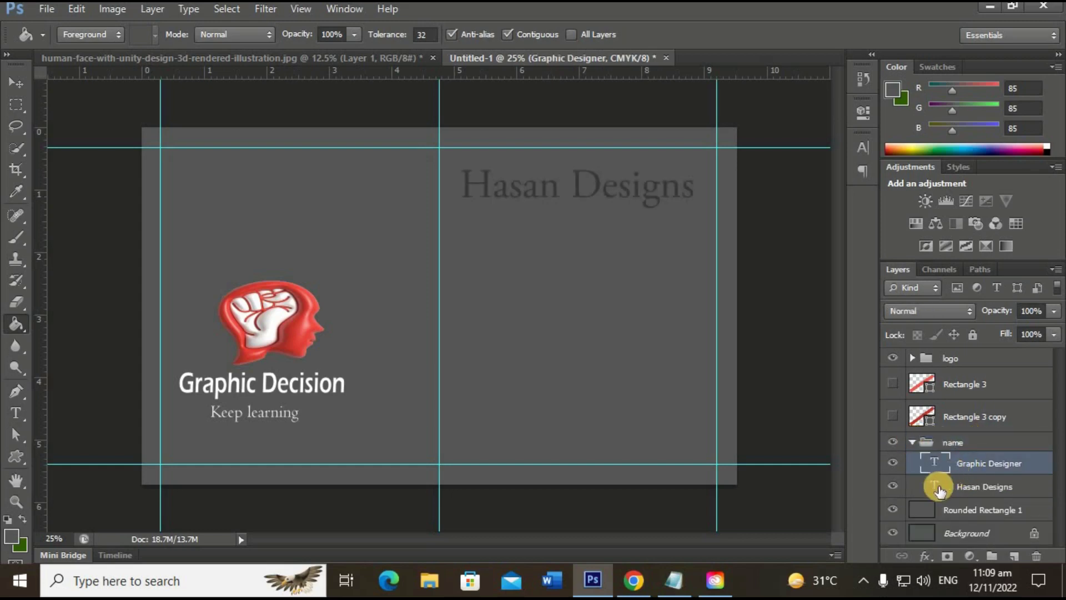
# - Make the Hasan Designs heading text white
pyautogui.click(937, 489)
pyautogui.doubleClick(936, 487)
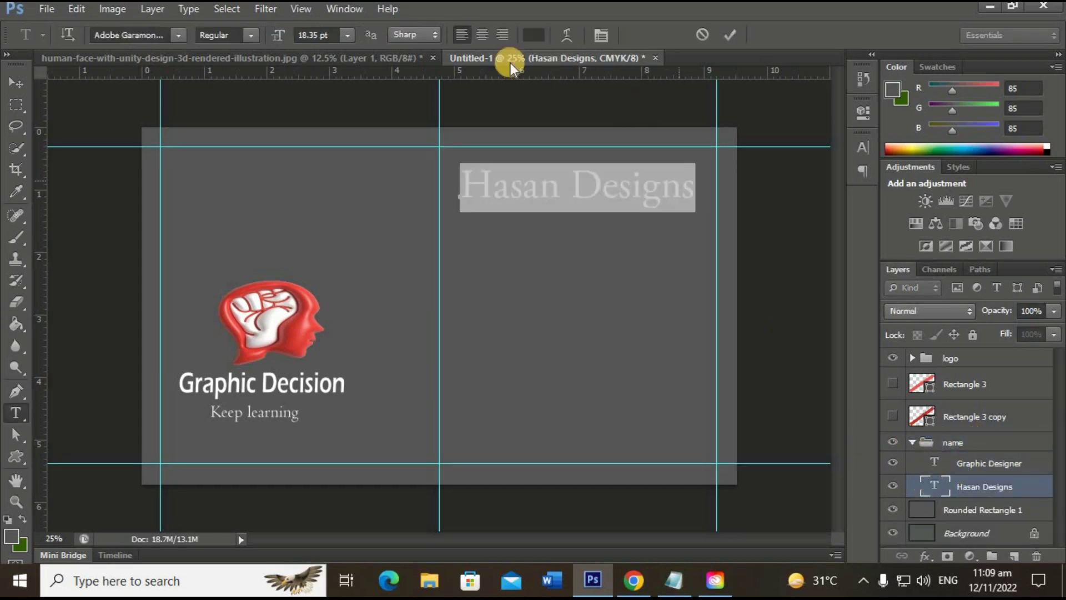
pyautogui.click(533, 35)
pyautogui.moveTo(772, 57); pyautogui.dragTo(577, 48)
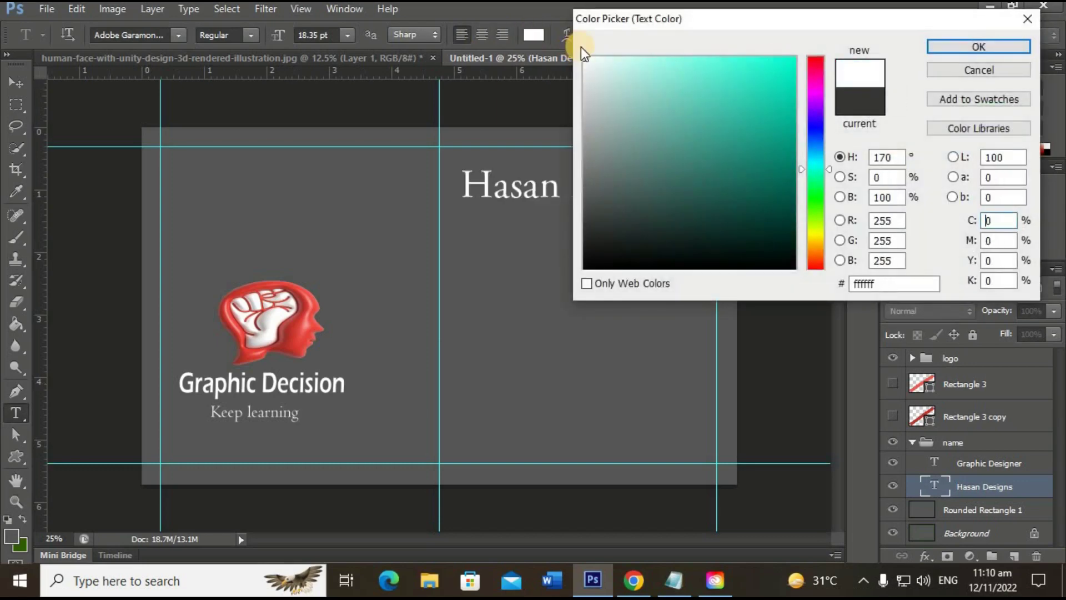
pyautogui.click(981, 46)
# - Make the Graphic Designer line light grey d2d6d5, commit it, and collapse the name group
pyautogui.click(980, 464)
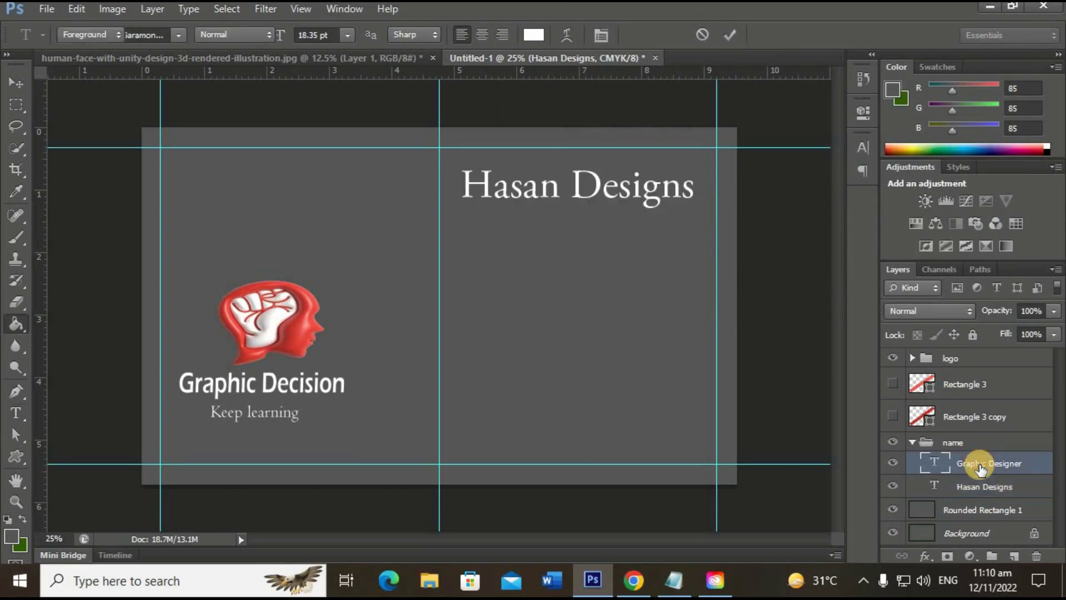
pyautogui.doubleClick(935, 463)
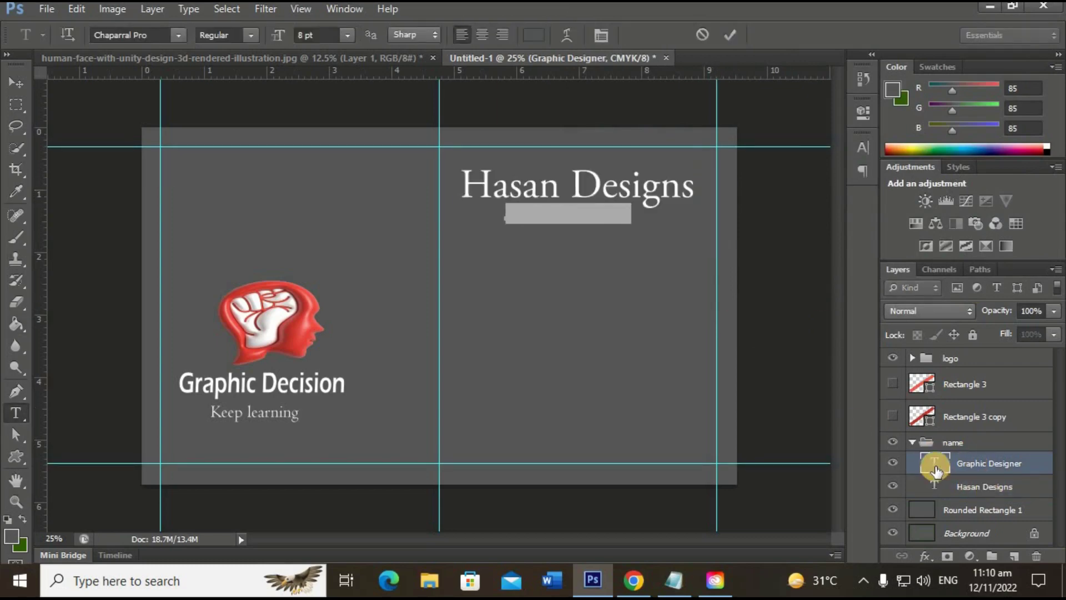
pyautogui.click(533, 34)
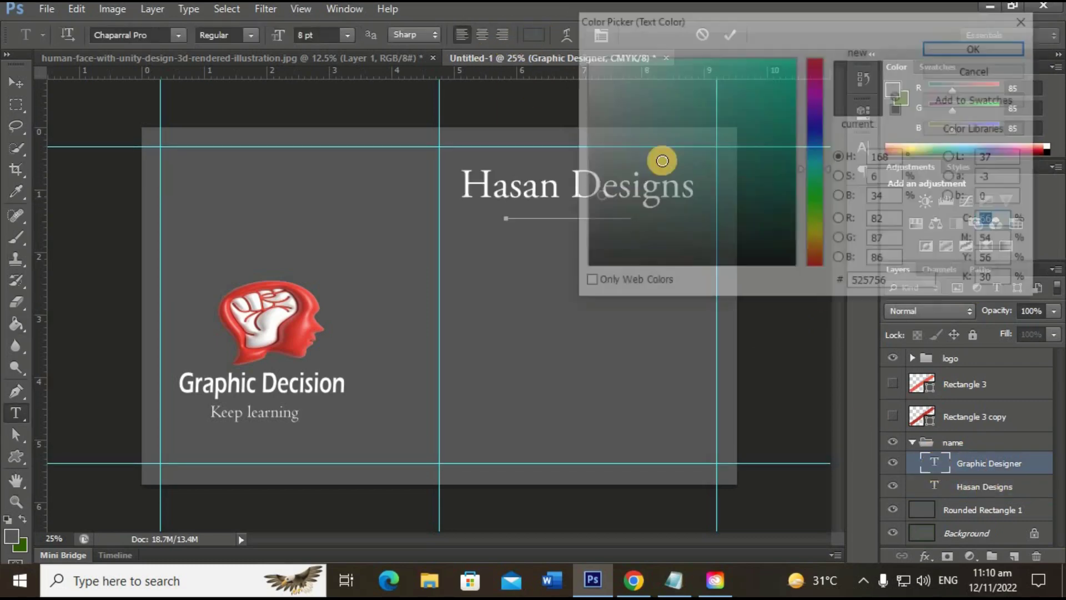
pyautogui.click(587, 91)
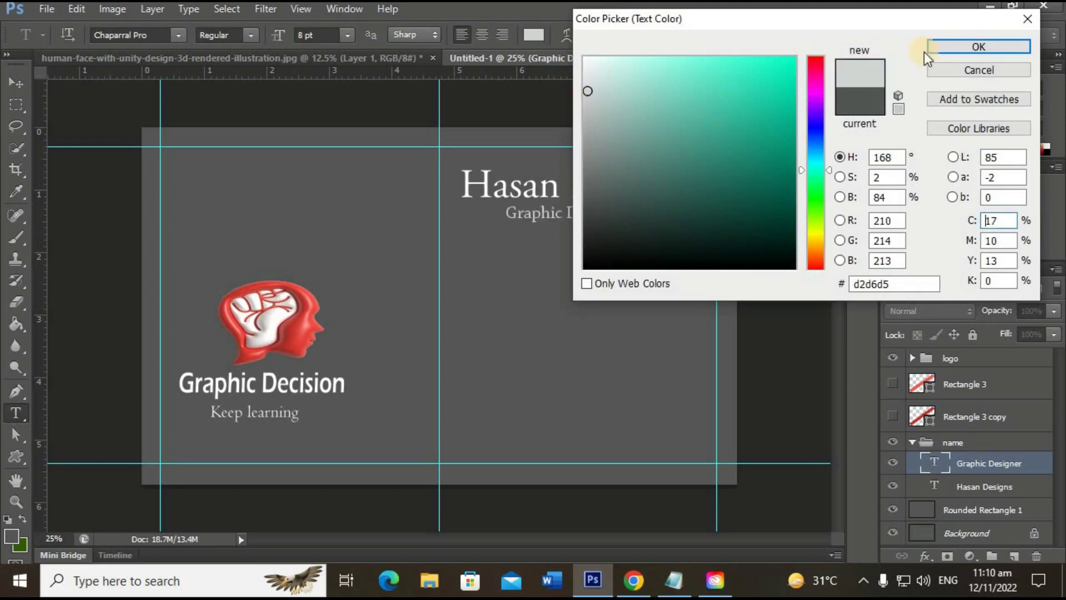
pyautogui.click(967, 46)
pyautogui.click(736, 32)
pyautogui.press('g')
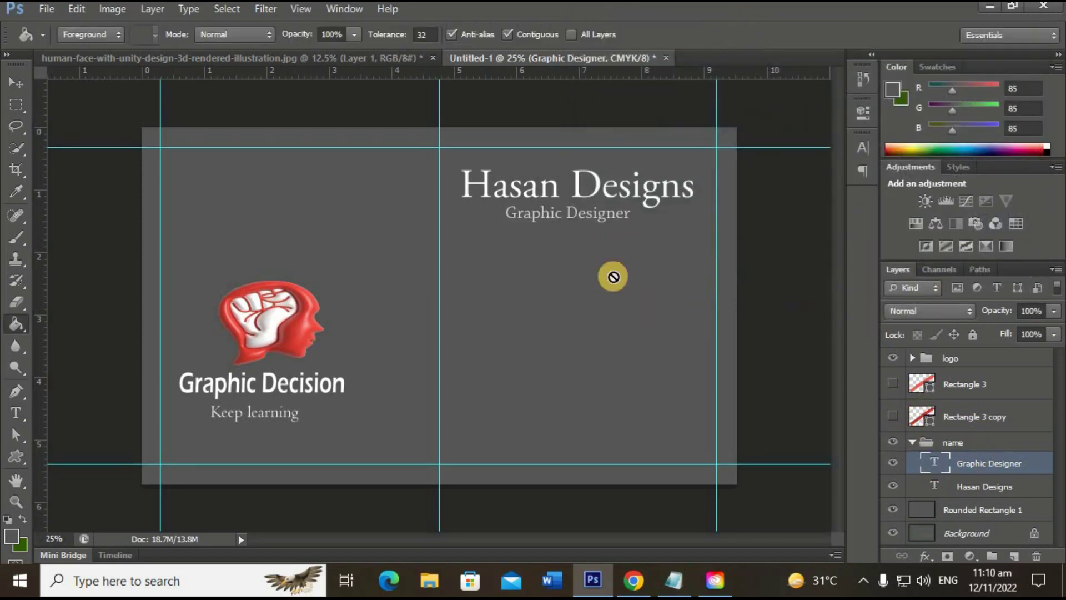
pyautogui.click(912, 442)
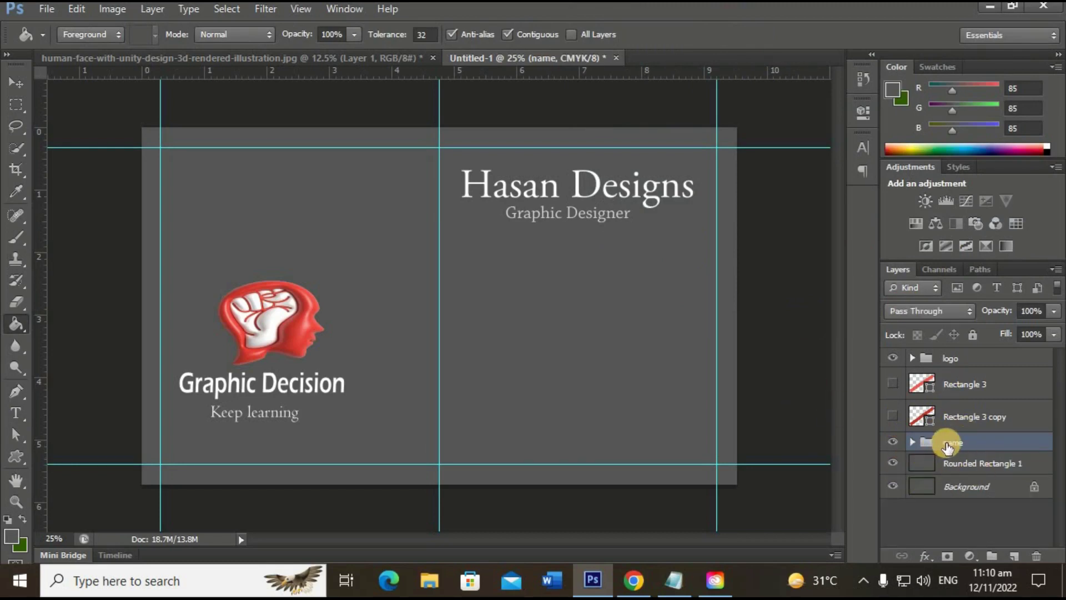
# - Delete the name group and convert the locked Background into Layer 0
pyautogui.press('Delete')
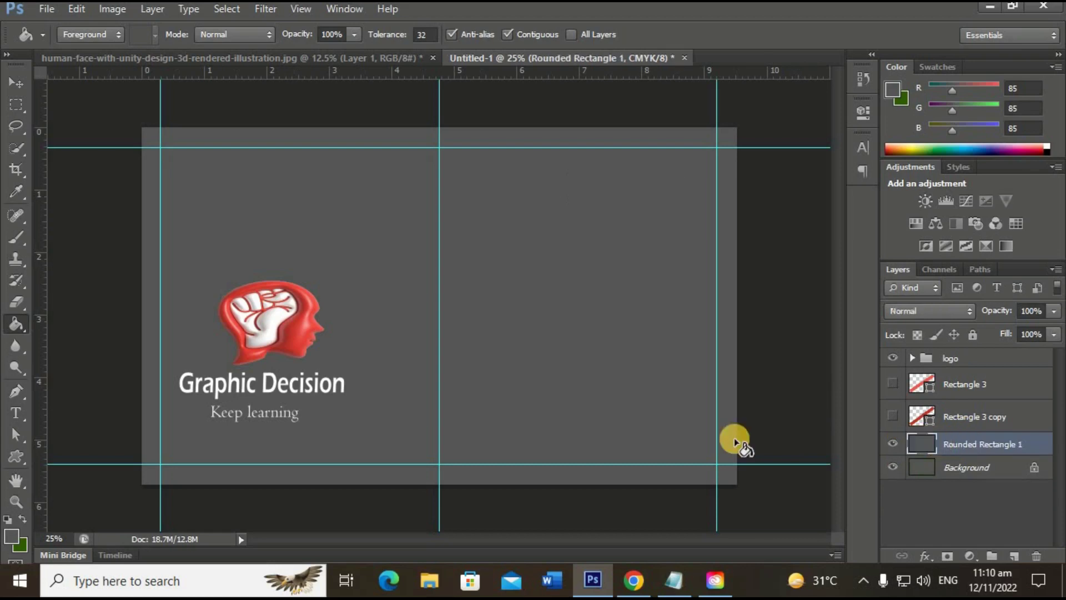
pyautogui.click(951, 359)
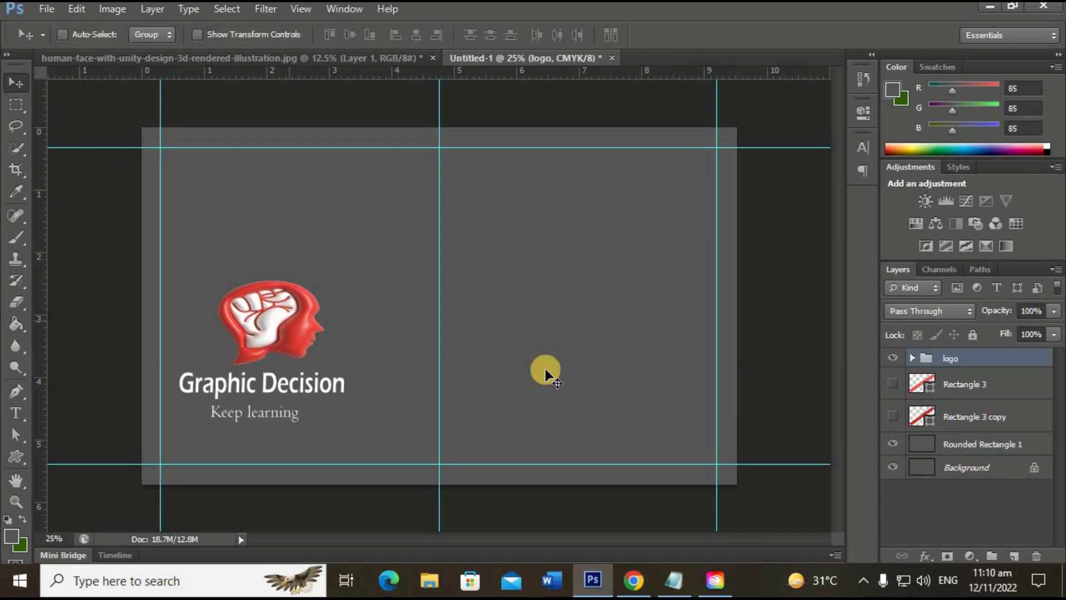
pyautogui.click(966, 472)
pyautogui.doubleClick(919, 467)
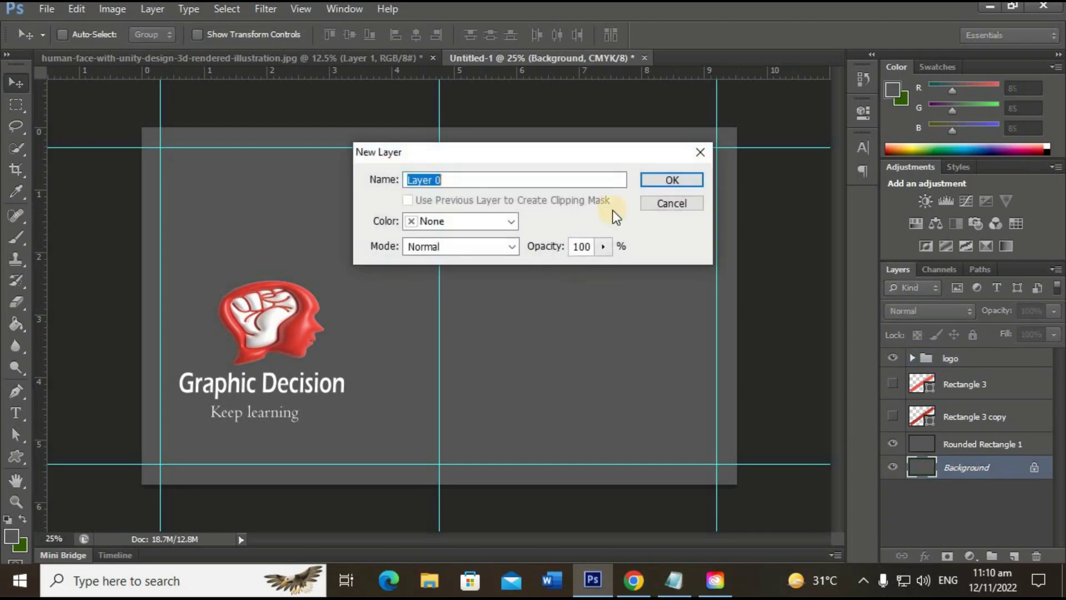
pyautogui.click(662, 181)
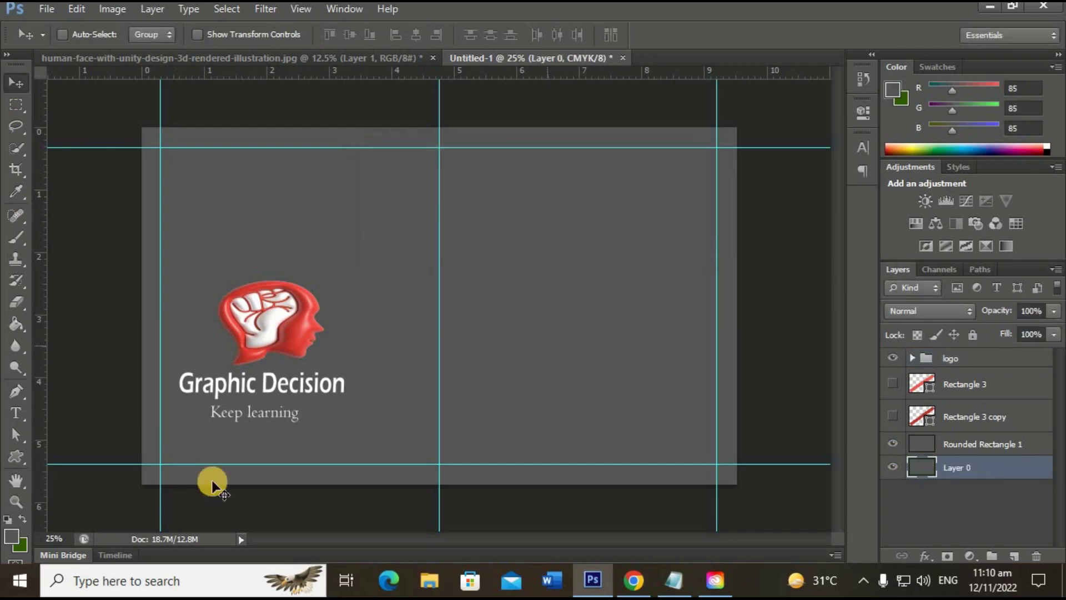
# - Set the foreground colour to white, toggle the Rounded Rectangle 1 card's visibility, and drag on the canvas
pyautogui.click(12, 535)
pyautogui.moveTo(628, 223); pyautogui.dragTo(583, 25)
pyautogui.click(954, 42)
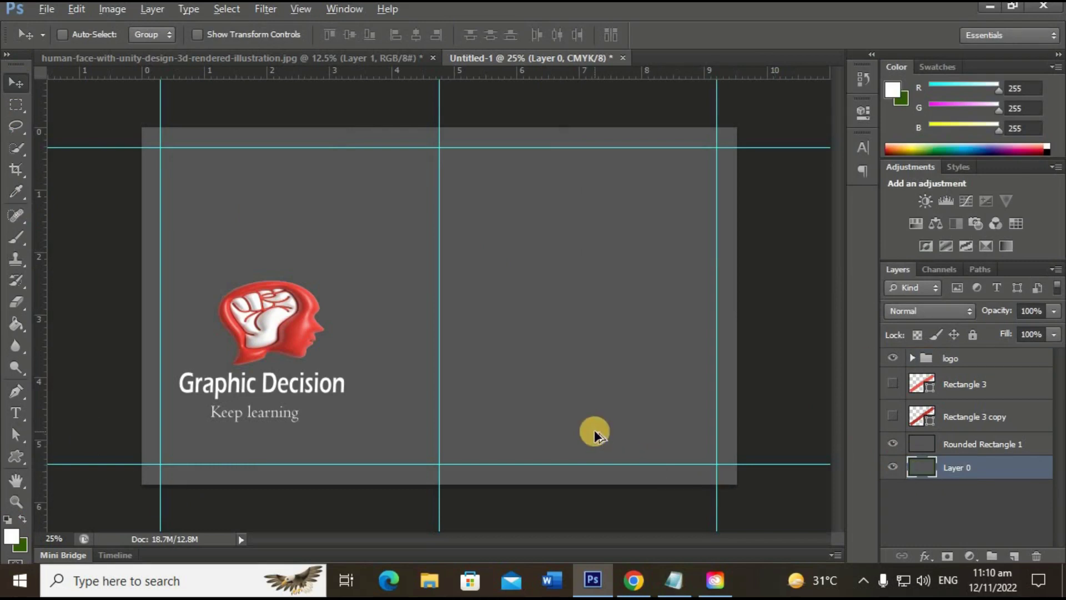
pyautogui.click(946, 454)
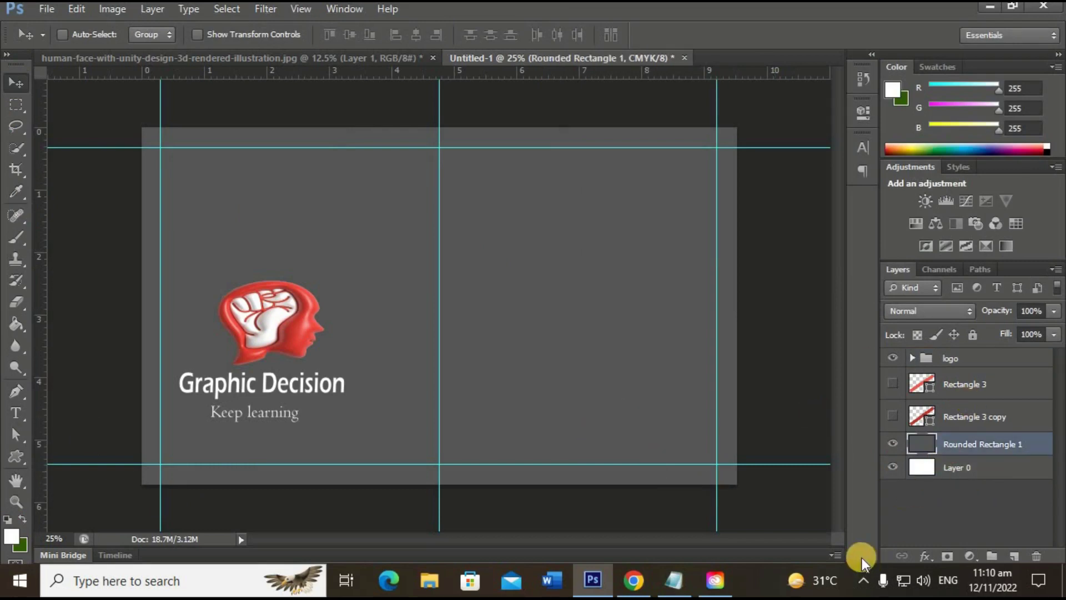
pyautogui.click(896, 448)
pyautogui.click(895, 447)
pyautogui.moveTo(358, 300); pyautogui.dragTo(275, 347)
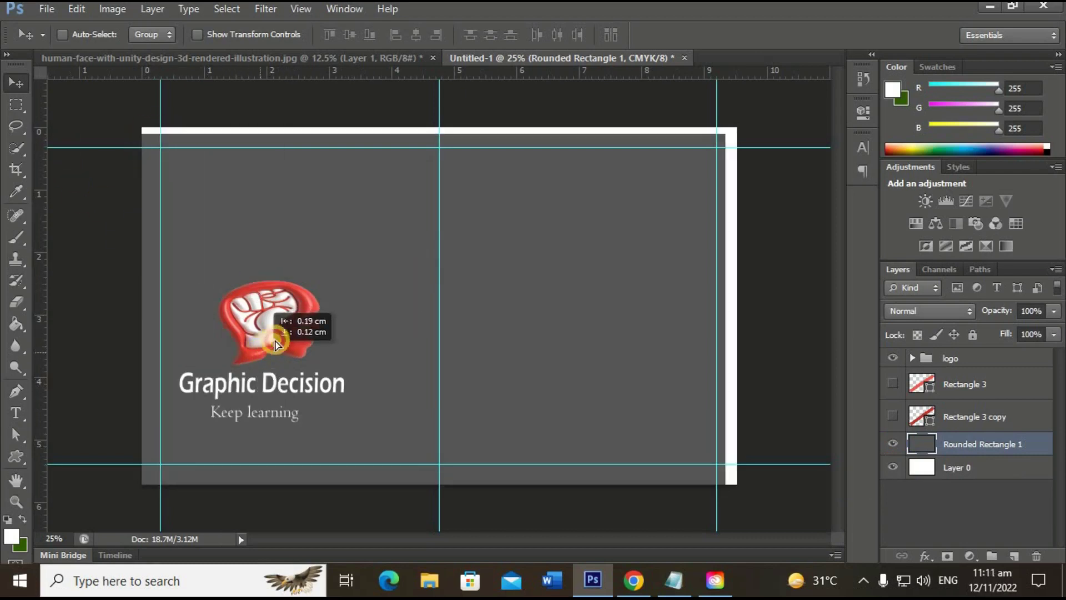
# - Move the logo group to the card's centre and enlarge it with Free Transform
pyautogui.click(983, 360)
pyautogui.moveTo(275, 317); pyautogui.dragTo(441, 222)
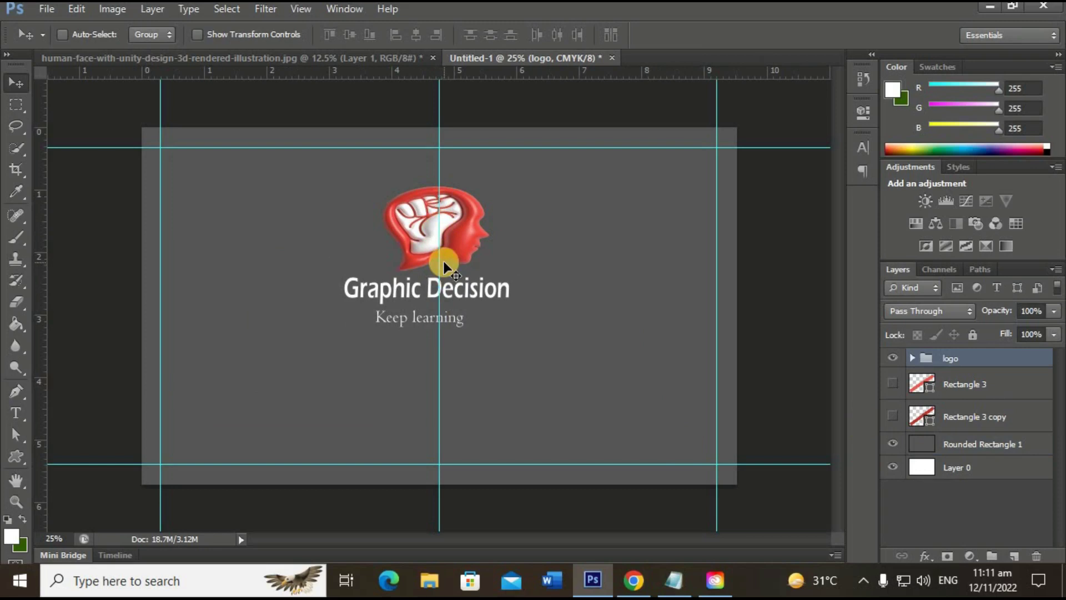
pyautogui.hotkey('ctrl', 't')
pyautogui.moveTo(514, 330); pyautogui.dragTo(554, 372)
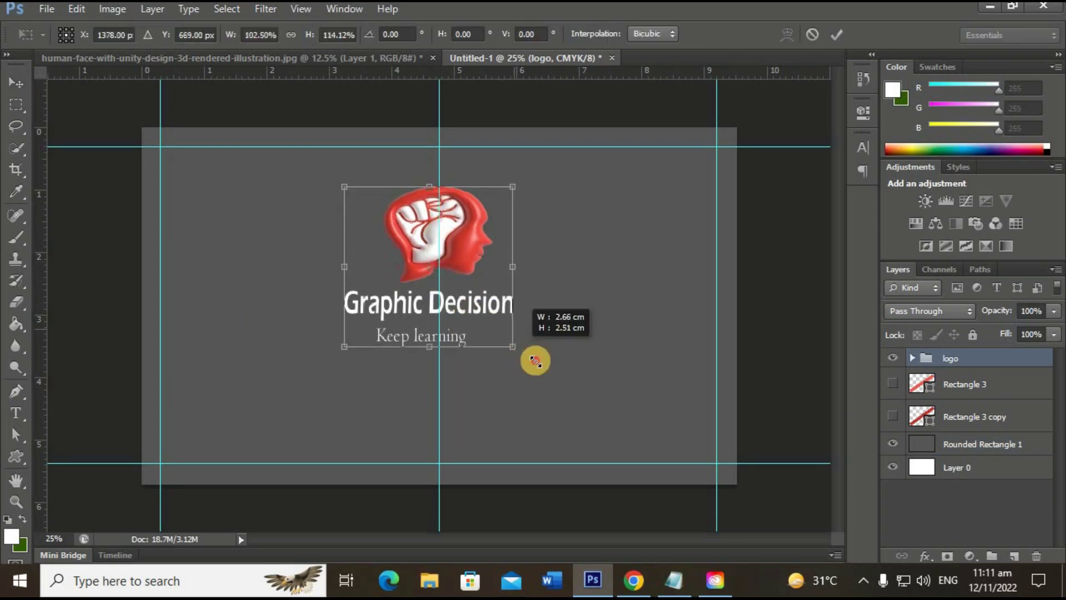
pyautogui.moveTo(491, 261); pyautogui.dragTo(476, 235)
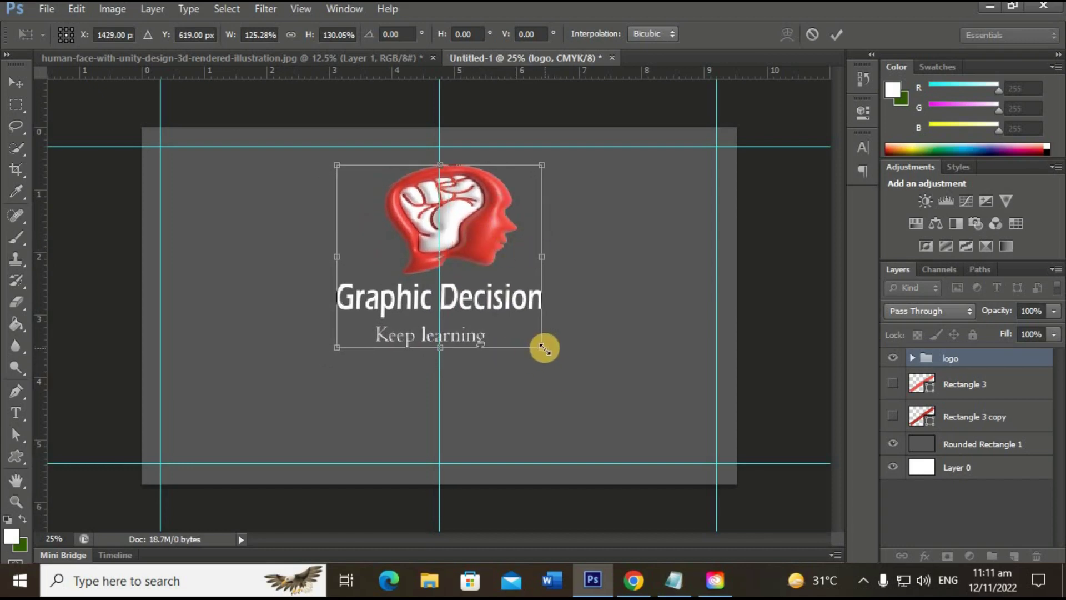
pyautogui.moveTo(544, 348); pyautogui.dragTo(555, 353)
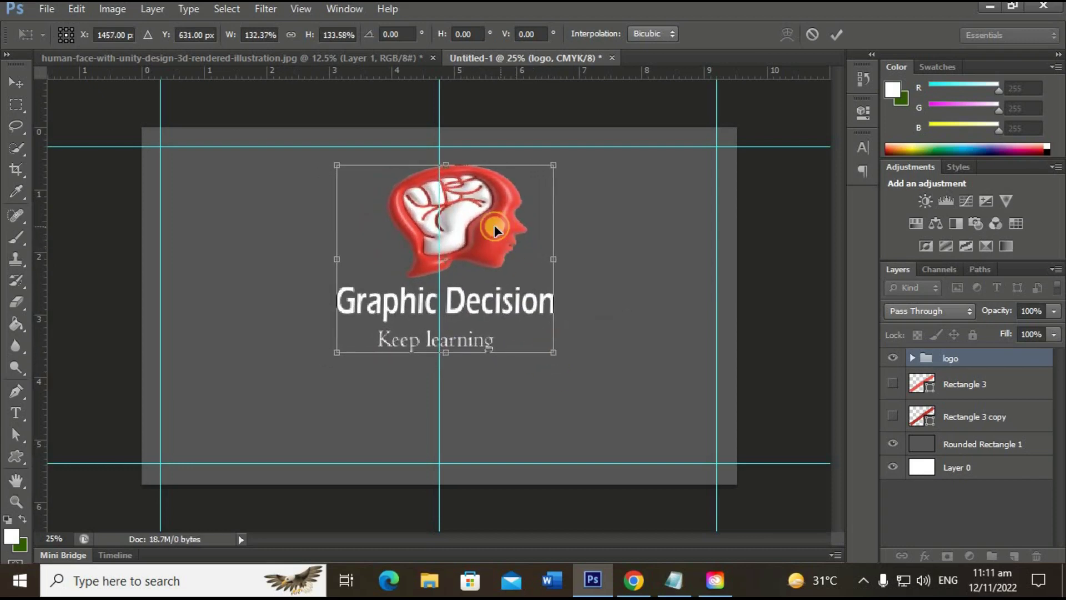
pyautogui.moveTo(495, 228); pyautogui.dragTo(490, 239)
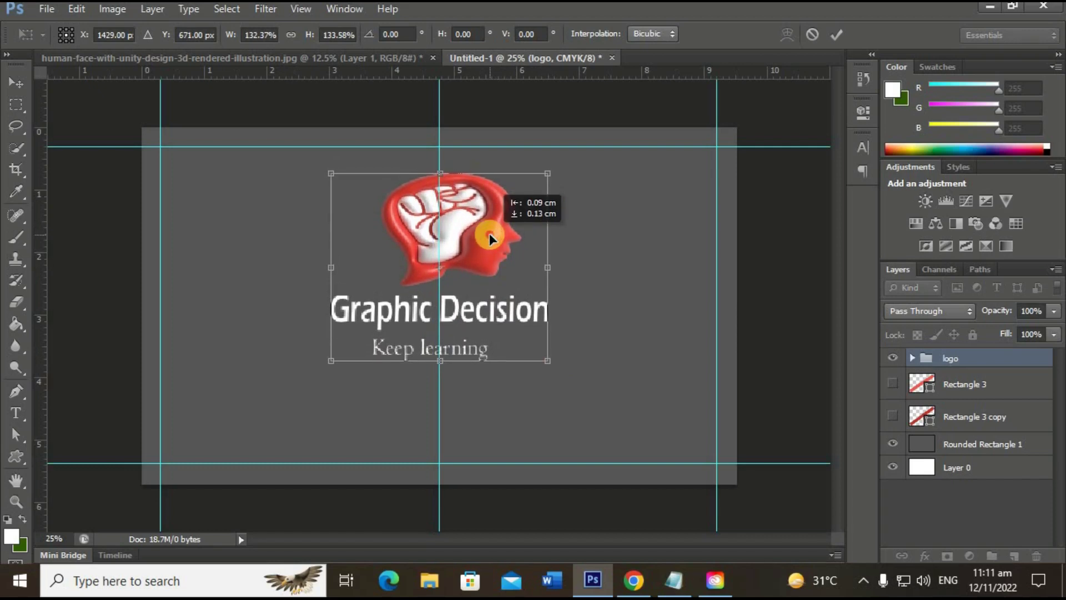
pyautogui.click(837, 29)
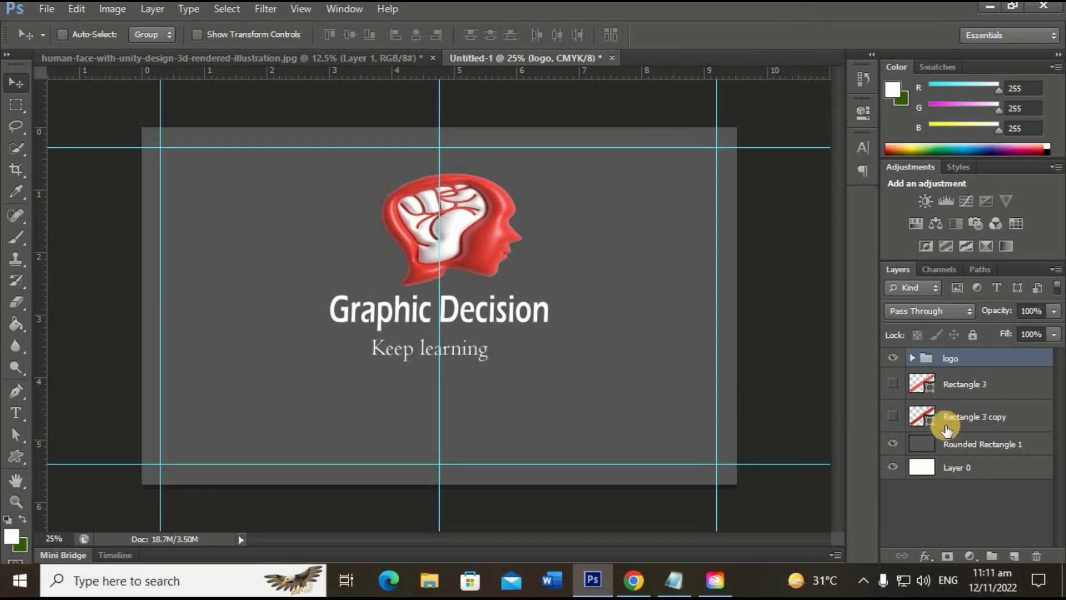
# - Hide the Rectangle 3 copy red stripe and nudge the logo group four steps lower
pyautogui.click(893, 415)
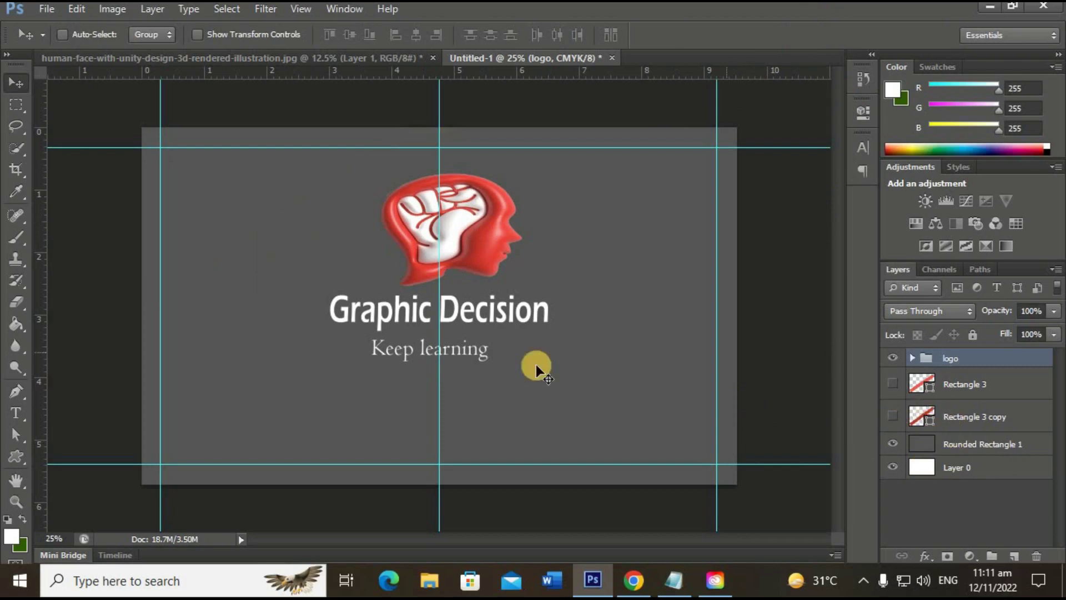
pyautogui.hotkey('shift', 'Down')
pyautogui.hotkey('shift', 'Down')
pyautogui.hotkey('shift', 'Down')
pyautogui.hotkey('shift', 'Down')
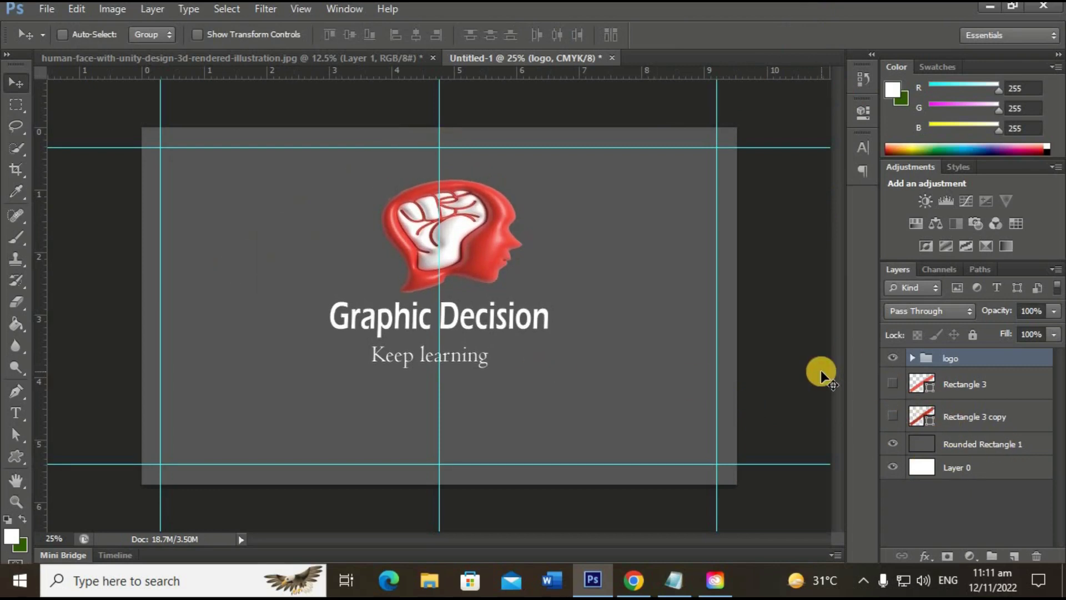
pyautogui.hotkey('shift', 'Down')
pyautogui.hotkey('shift', 'Down')
pyautogui.hotkey('shift', 'Down')
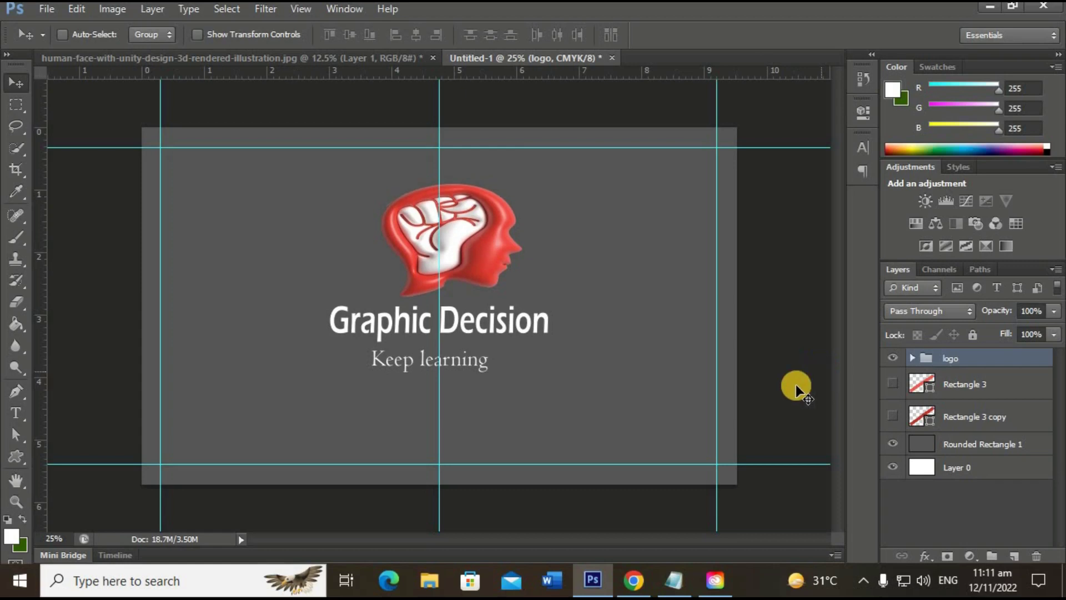
pyautogui.hotkey('shift', 'Down')
pyautogui.hotkey('shift', 'Down')
pyautogui.hotkey('shift', 'Down')
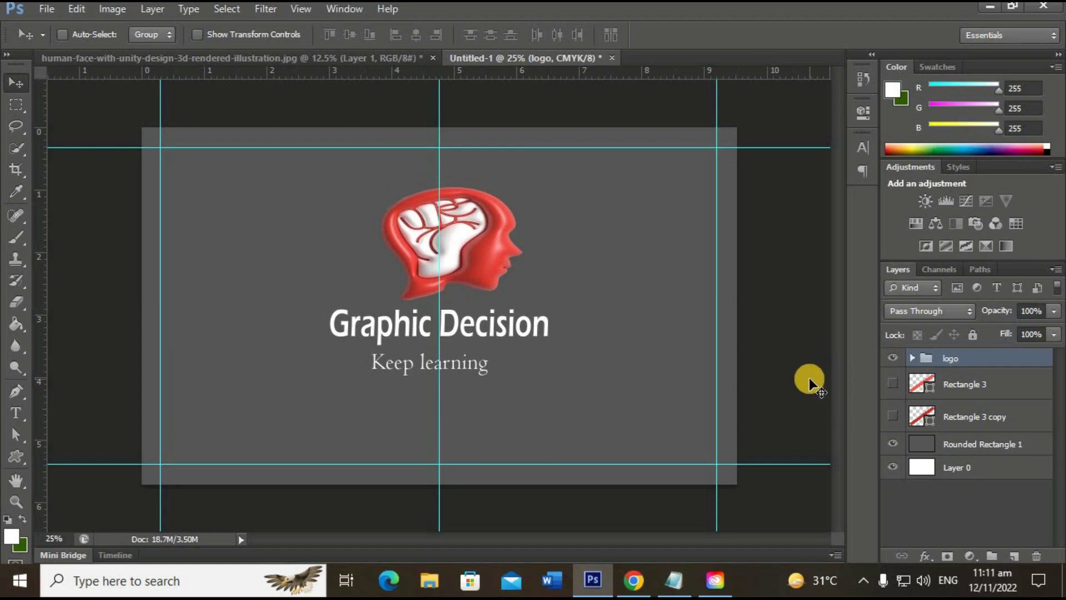
pyautogui.hotkey('shift', 'Down')
pyautogui.hotkey('shift', 'Down')
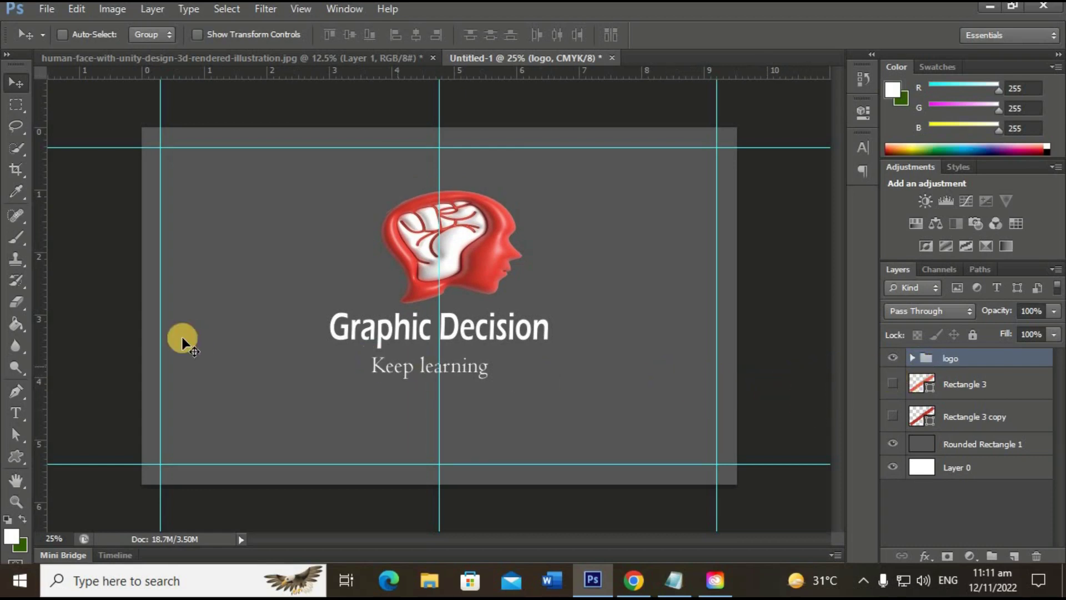
# - Draw a rounded-rectangle panel across the guides below the logo group, filled dark gray #3d3939
pyautogui.click(17, 457)
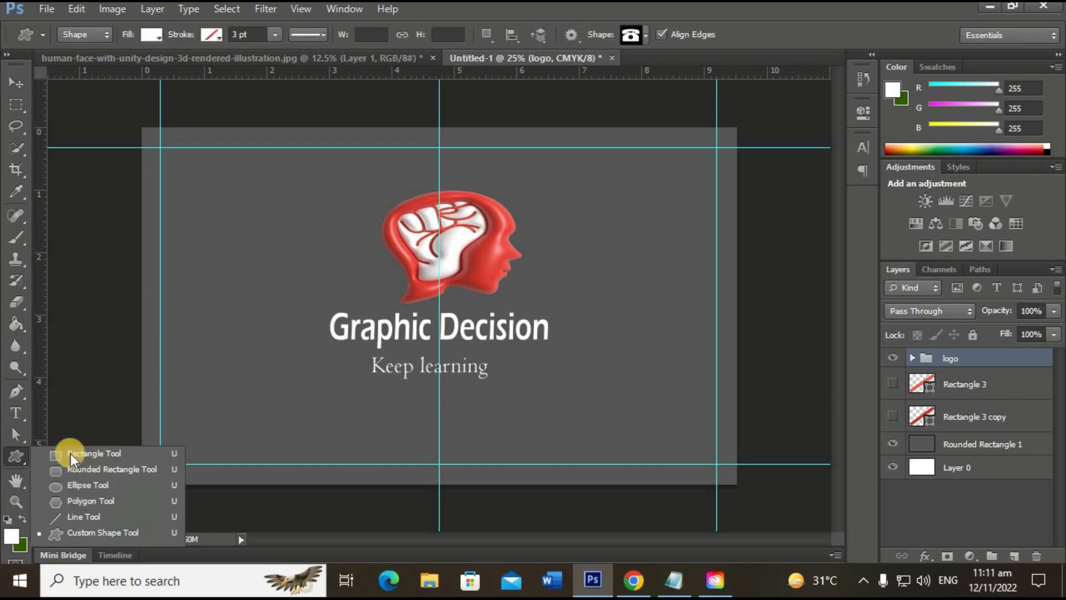
pyautogui.click(105, 470)
pyautogui.moveTo(161, 149)
pyautogui.mouseDown()
pyautogui.moveTo(733, 452)
pyautogui.moveTo(702, 465)
pyautogui.moveTo(711, 472)
pyautogui.mouseUp()
pyautogui.moveTo(978, 394); pyautogui.dragTo(976, 352)
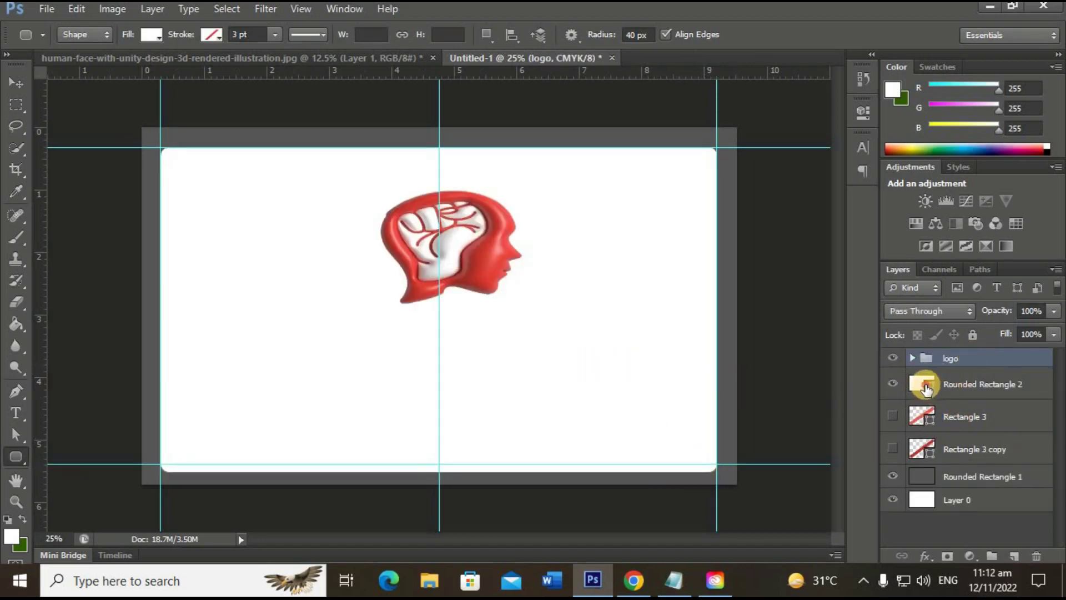
pyautogui.doubleClick(919, 384)
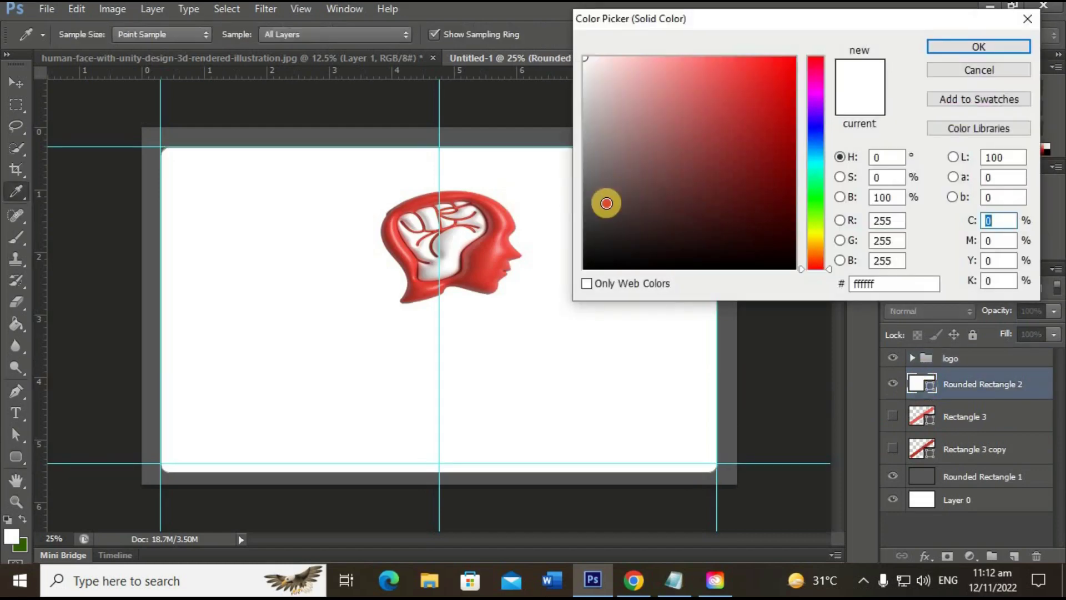
pyautogui.click(595, 218)
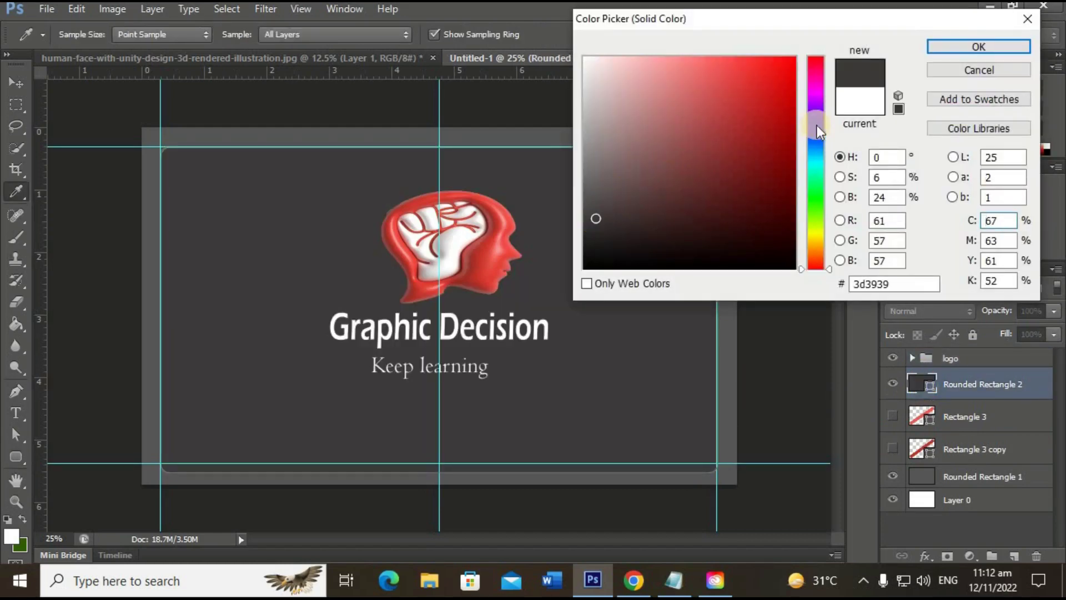
pyautogui.click(970, 46)
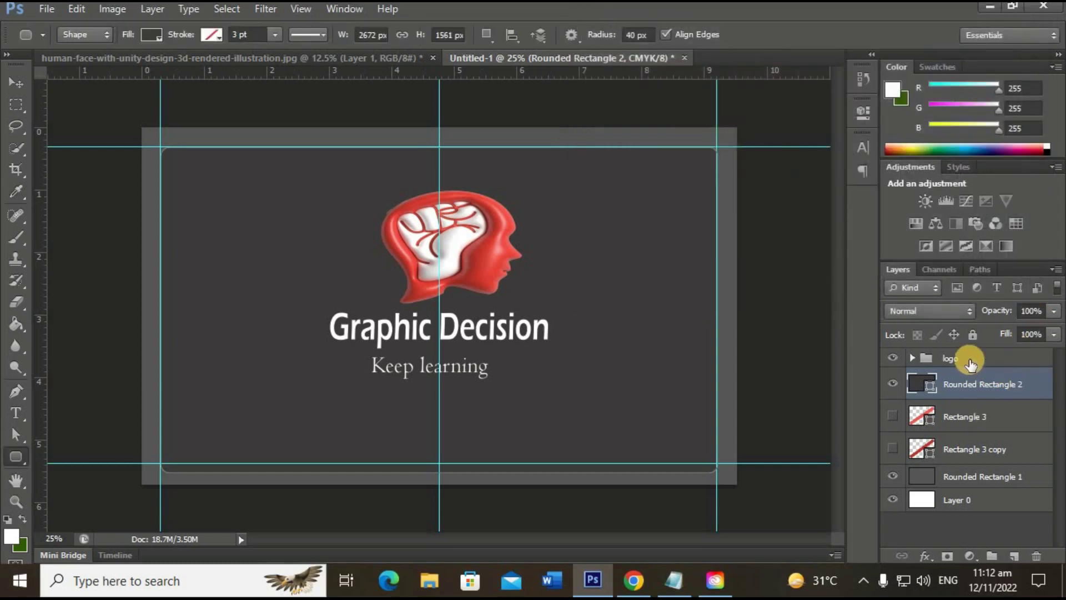
# - Show the Rectangle 3 red stripe and move both red stripe layers above the dark panel
pyautogui.click(938, 418)
pyautogui.click(892, 416)
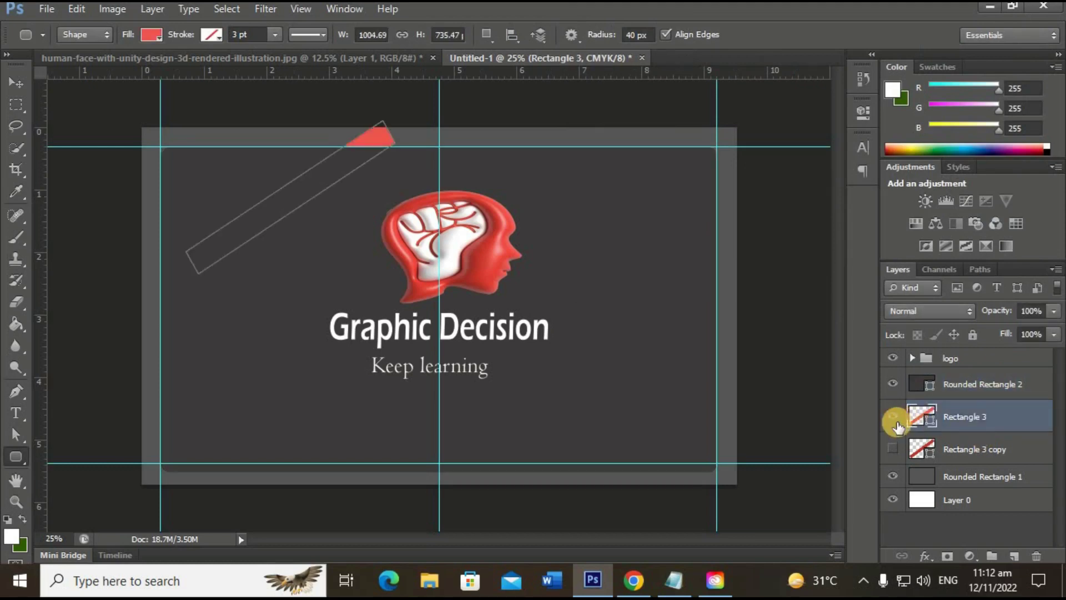
pyautogui.click(893, 449)
pyautogui.click(938, 417)
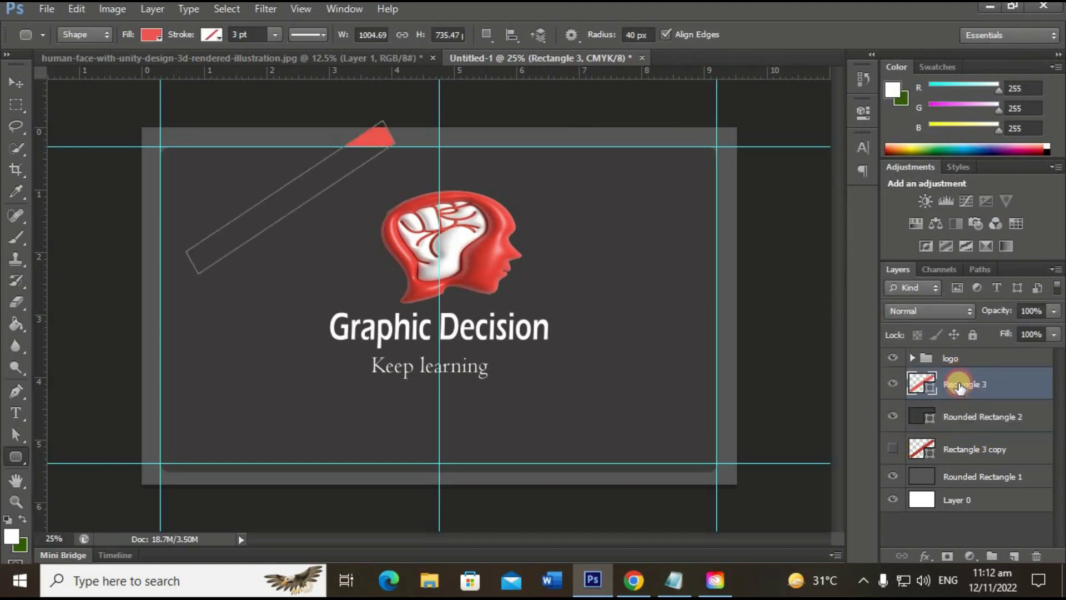
pyautogui.moveTo(955, 417); pyautogui.dragTo(955, 373)
pyautogui.moveTo(961, 449); pyautogui.dragTo(962, 417)
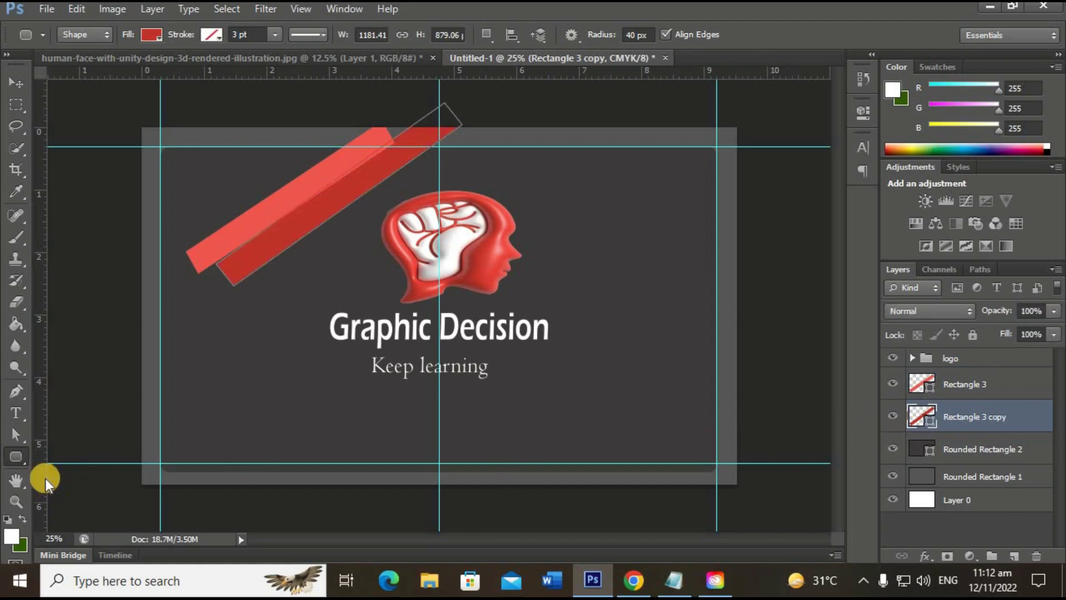
# - Draw a red rectangle bar at the card's lower right and duplicate it directly above
pyautogui.rightClick(16, 457)
pyautogui.click(56, 448)
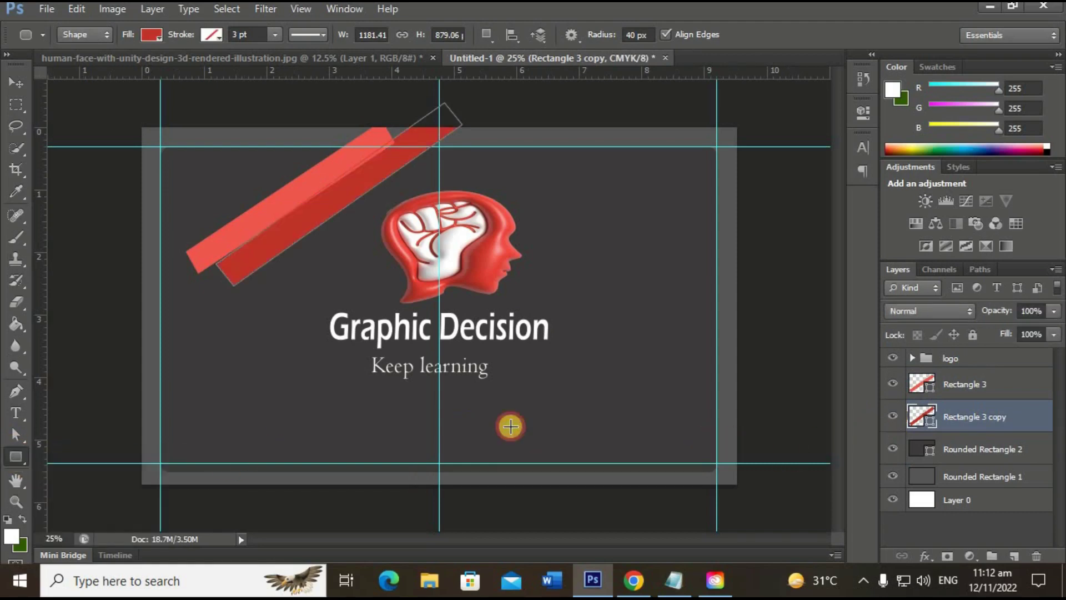
pyautogui.moveTo(455, 422)
pyautogui.mouseDown()
pyautogui.moveTo(647, 427)
pyautogui.moveTo(688, 453)
pyautogui.mouseUp()
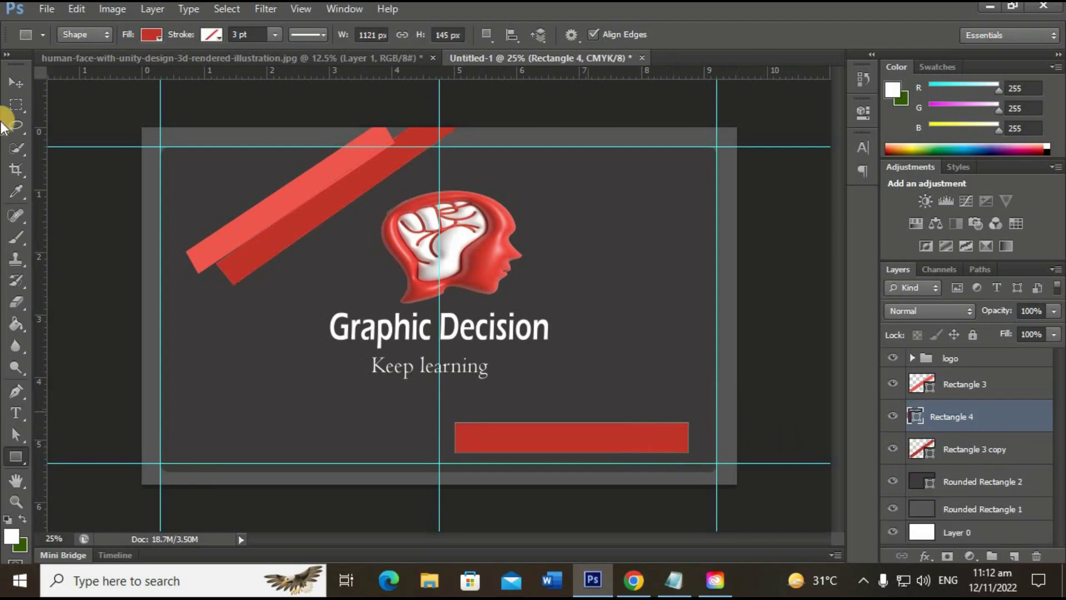
pyautogui.click(14, 84)
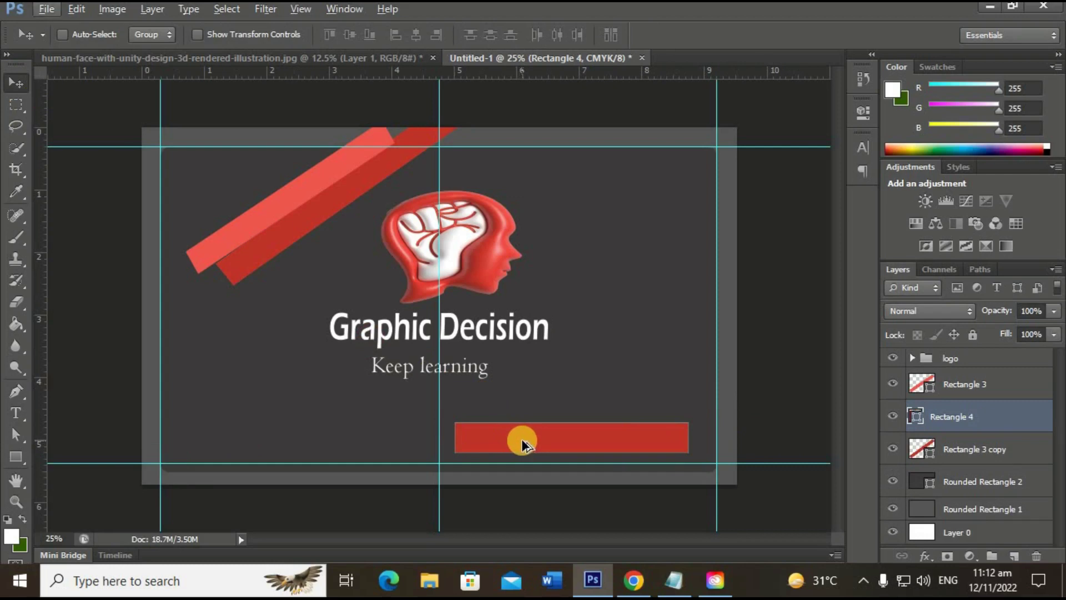
pyautogui.keyDown('alt'); pyautogui.moveTo(528, 435); pyautogui.dragTo(530, 405); pyautogui.keyUp('alt')
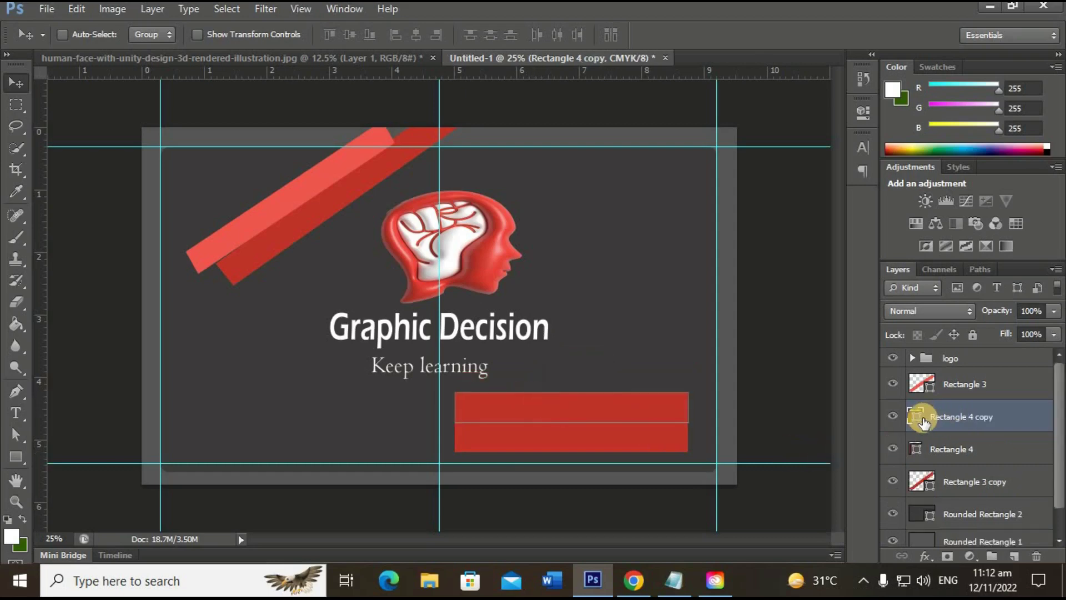
# - Fill the upper copy with the lighter red f1574f sampled from the diagonal stripe
pyautogui.doubleClick(914, 416)
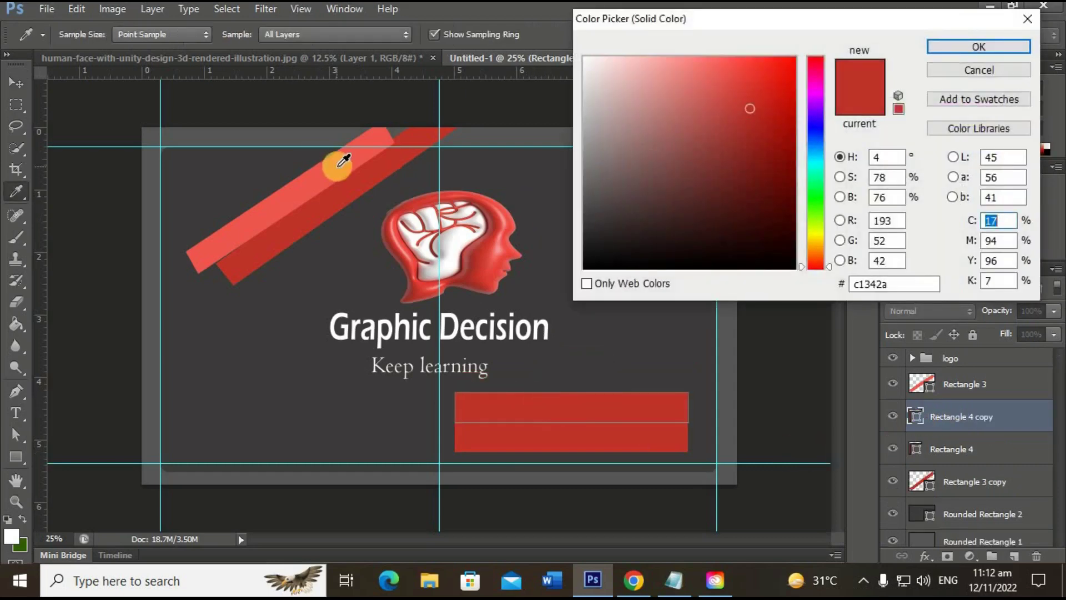
pyautogui.click(336, 165)
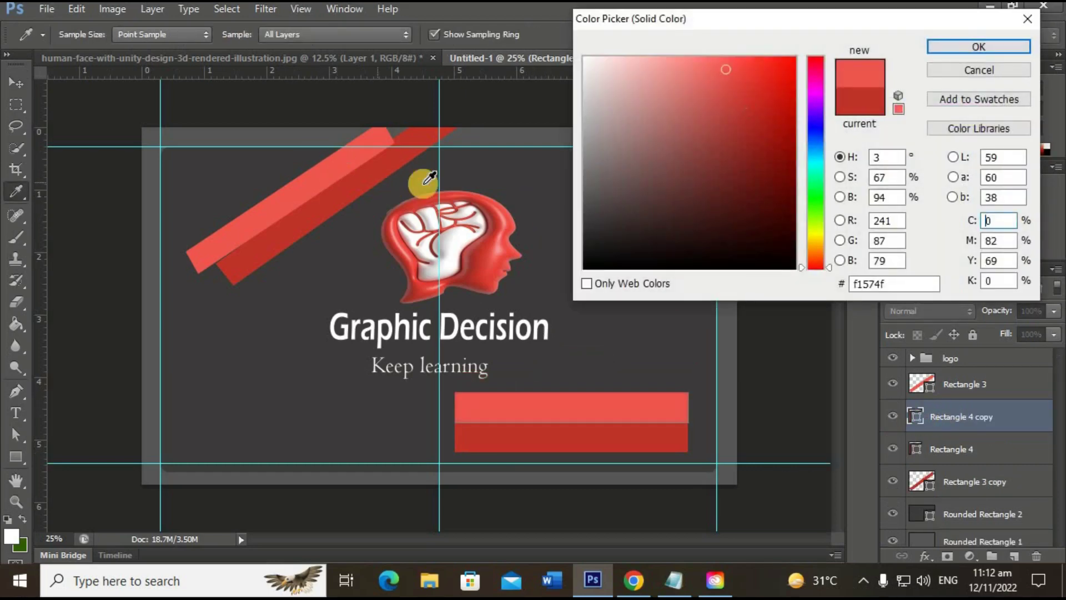
pyautogui.click(967, 49)
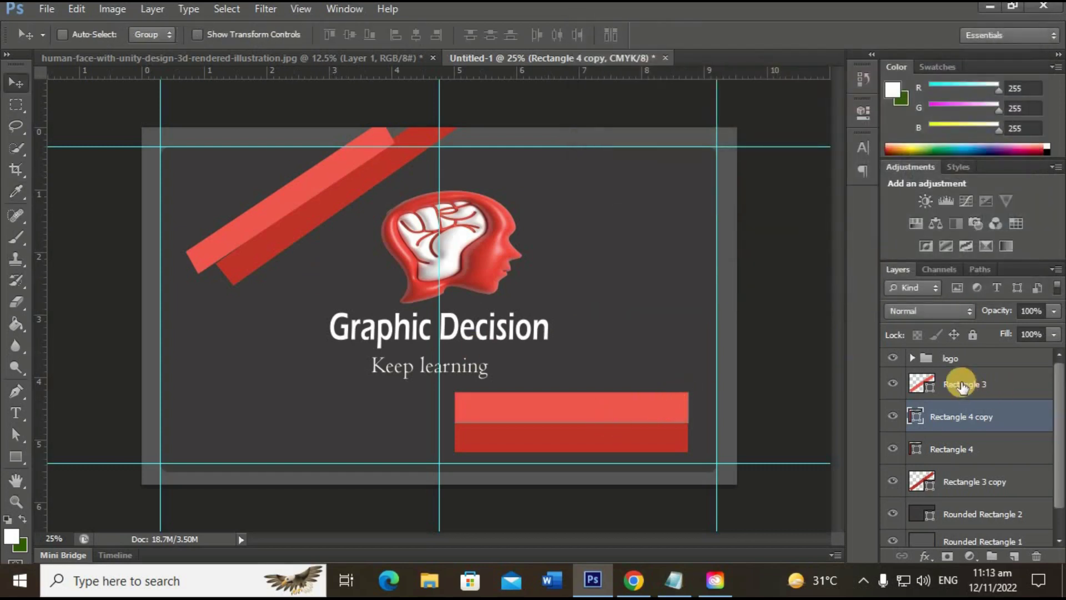
pyautogui.click(963, 387)
# - Delete both diagonal stripes and move the light-red bar left onto the dark bar's row
pyautogui.press('Delete')
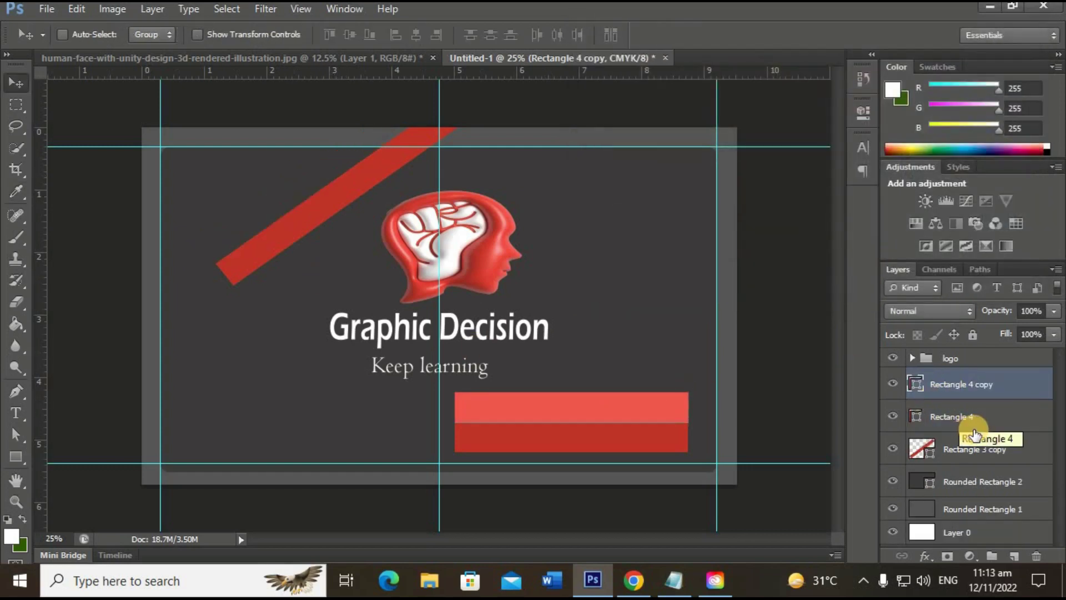
pyautogui.click(974, 447)
pyautogui.press('Delete')
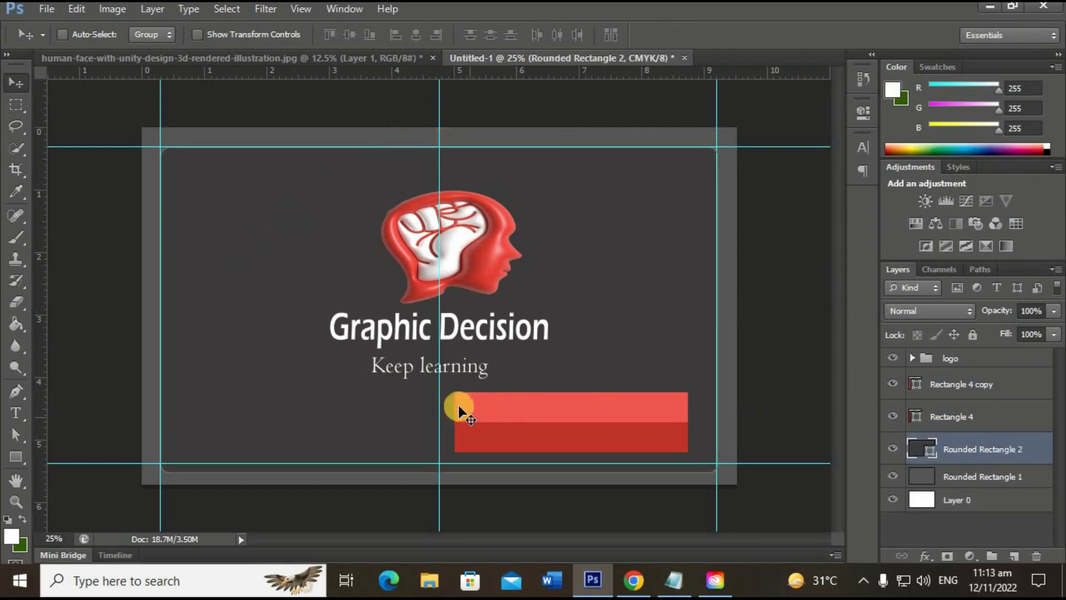
pyautogui.click(949, 384)
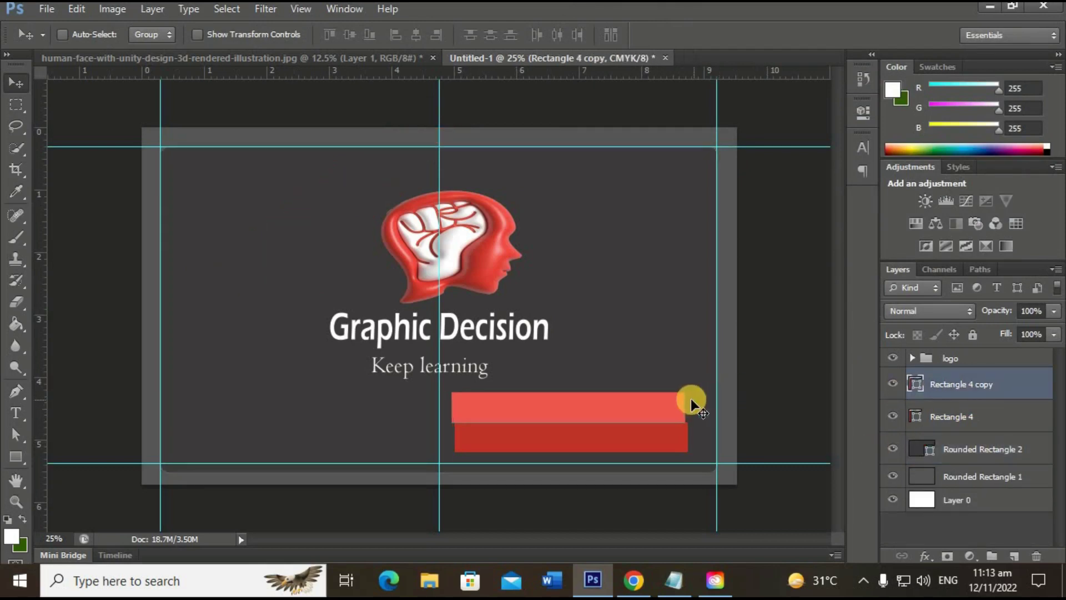
pyautogui.moveTo(666, 408); pyautogui.dragTo(405, 435)
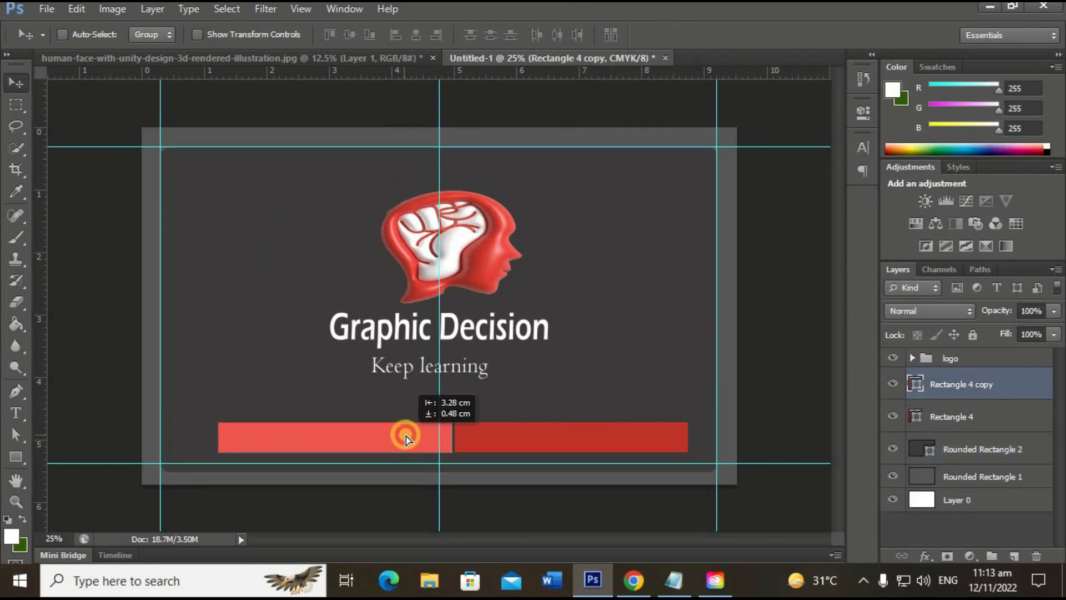
# - Nudge the dark-red bar right and down, and clip both bars to the dark panel
pyautogui.click(956, 417)
pyautogui.hotkey('shift', 'Right')
pyautogui.hotkey('shift', 'Right')
pyautogui.hotkey('shift', 'Right')
pyautogui.hotkey('shift', 'Right')
pyautogui.hotkey('shift', 'Right')
pyautogui.hotkey('shift', 'Right')
pyautogui.hotkey('shift', 'Right')
pyautogui.hotkey('shift', 'Right')
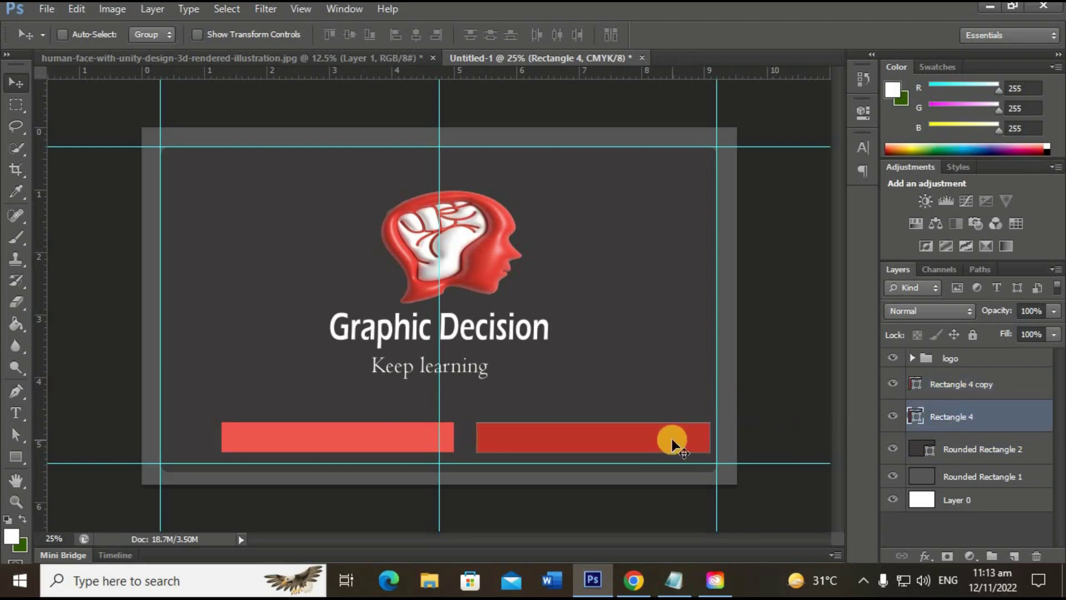
pyautogui.hotkey('shift', 'Down')
pyautogui.hotkey('shift', 'Down')
pyautogui.hotkey('shift', 'Down')
pyautogui.hotkey('shift', 'Down')
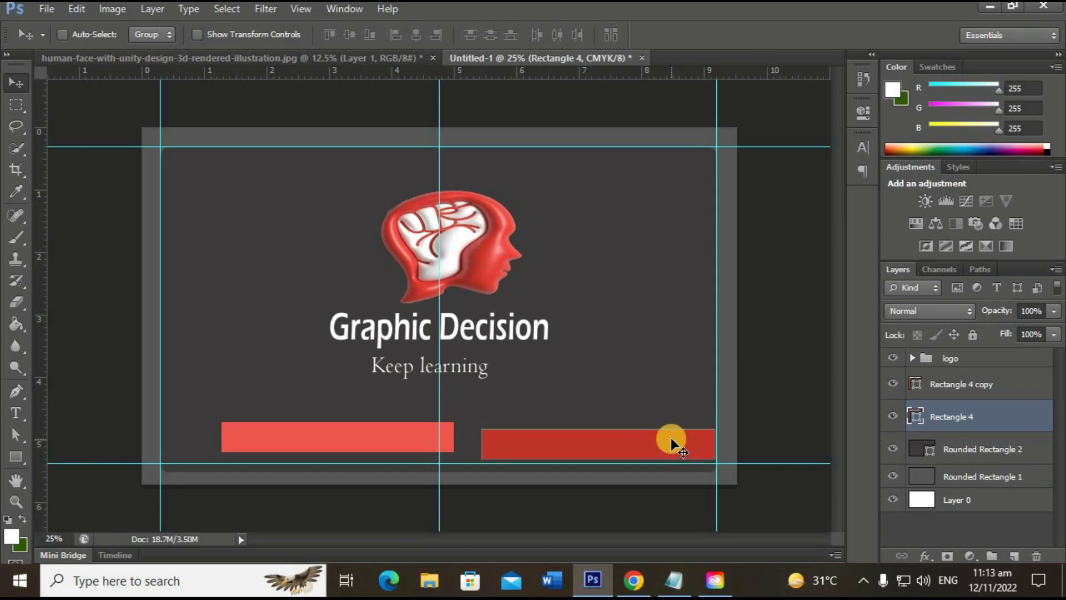
pyautogui.hotkey('shift', 'Down')
pyautogui.hotkey('shift', 'Down')
pyautogui.hotkey('shift', 'Down')
pyautogui.hotkey('shift', 'Down')
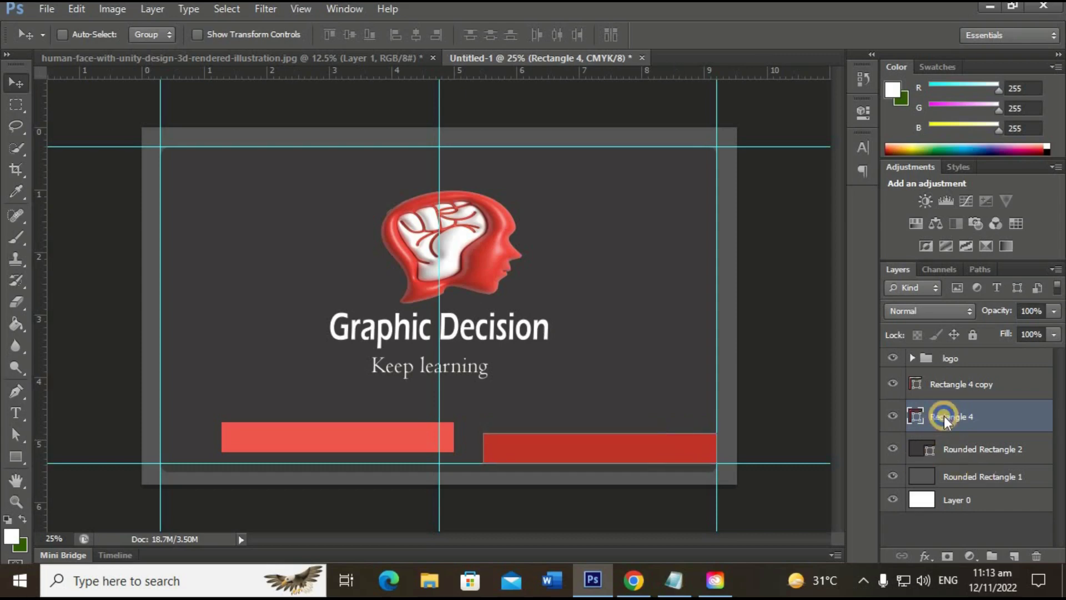
pyautogui.rightClick(944, 416)
pyautogui.click(831, 245)
pyautogui.rightClick(971, 384)
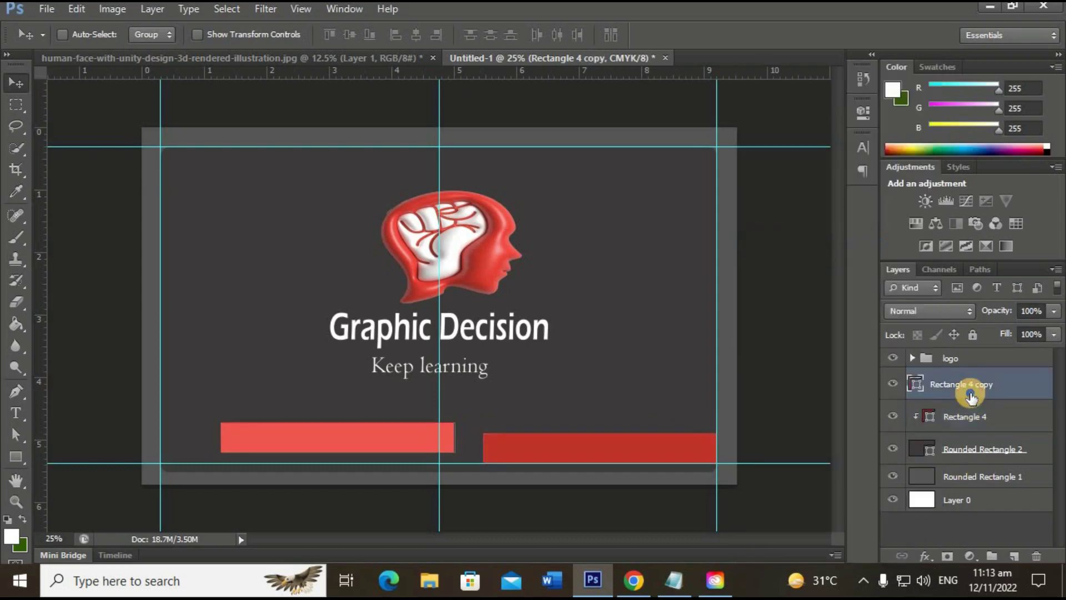
pyautogui.click(855, 244)
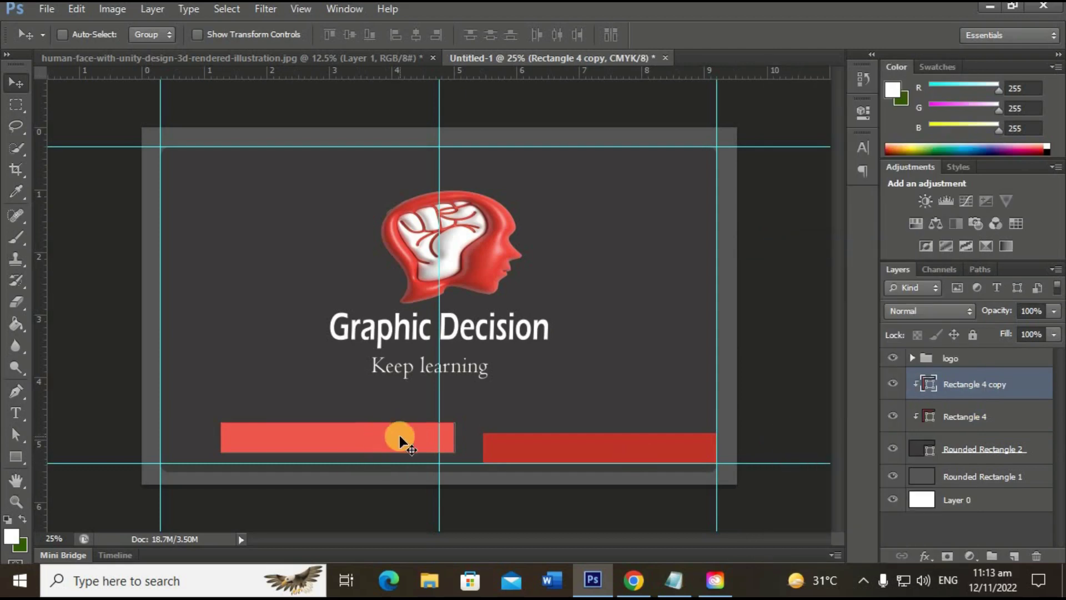
# - Line the light-red bar up beside the dark-red bar as one two-tone strip
pyautogui.click(964, 400)
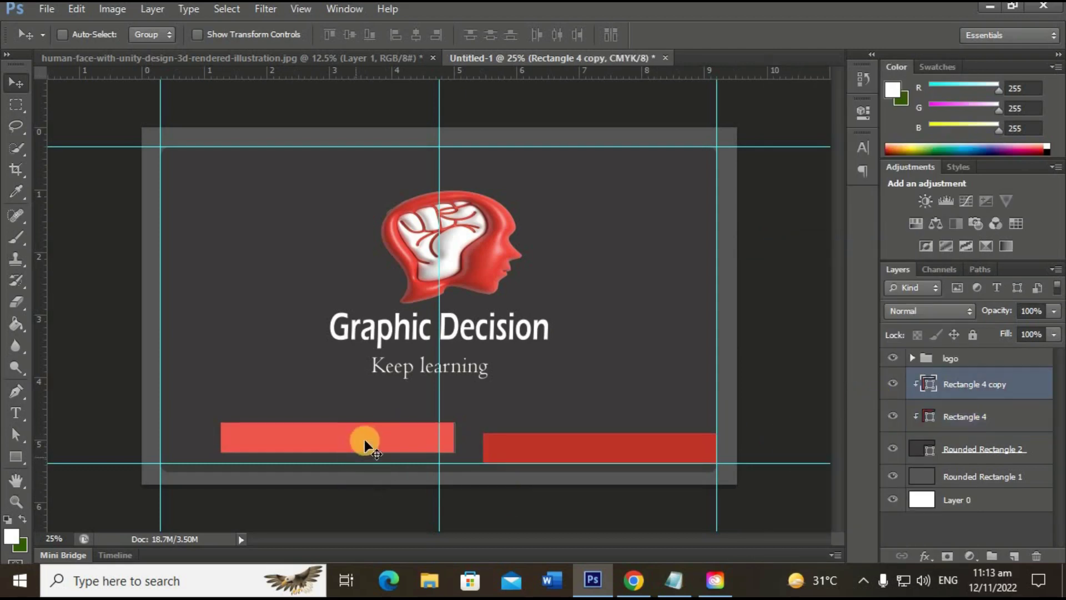
pyautogui.moveTo(363, 440); pyautogui.dragTo(397, 451)
pyautogui.moveTo(310, 451); pyautogui.dragTo(472, 444)
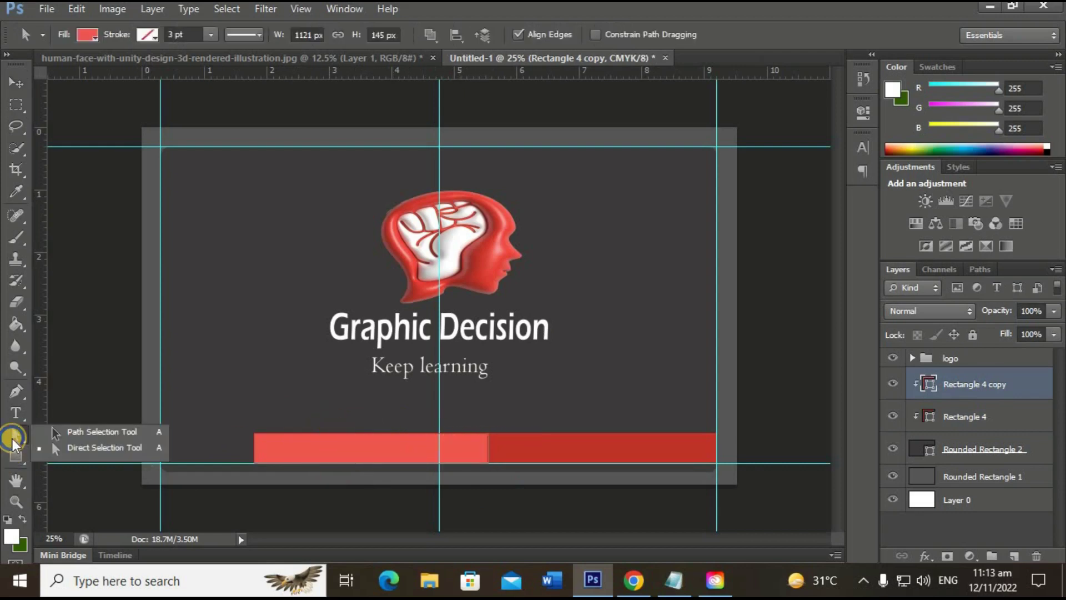
# - Drag the light-red bar's corner anchors into slanted ends, then reselect its layer
pyautogui.moveTo(12, 438); pyautogui.dragTo(64, 445)
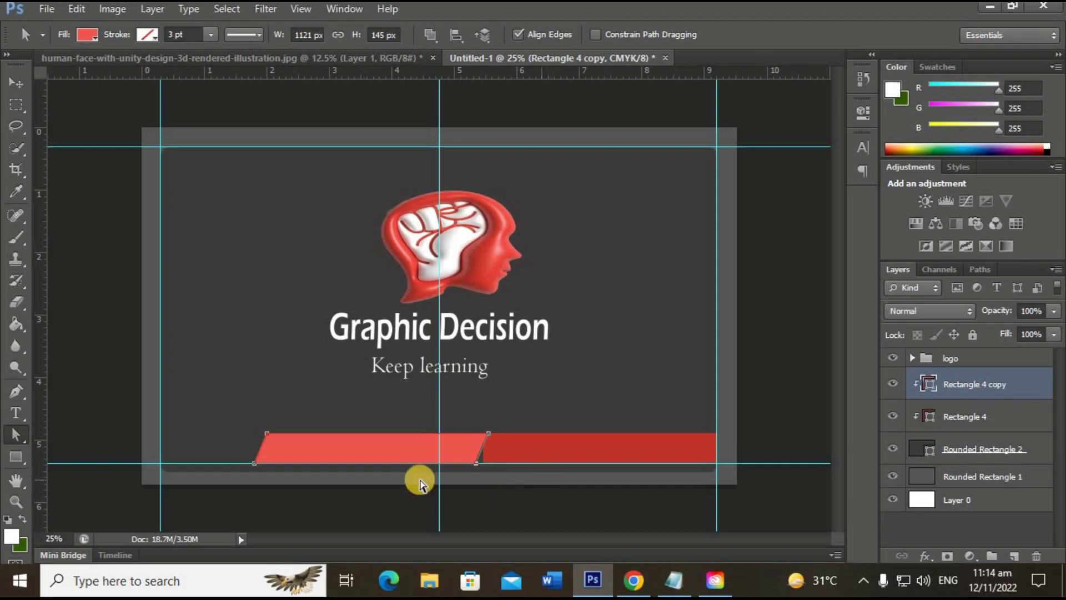
pyautogui.click(17, 85)
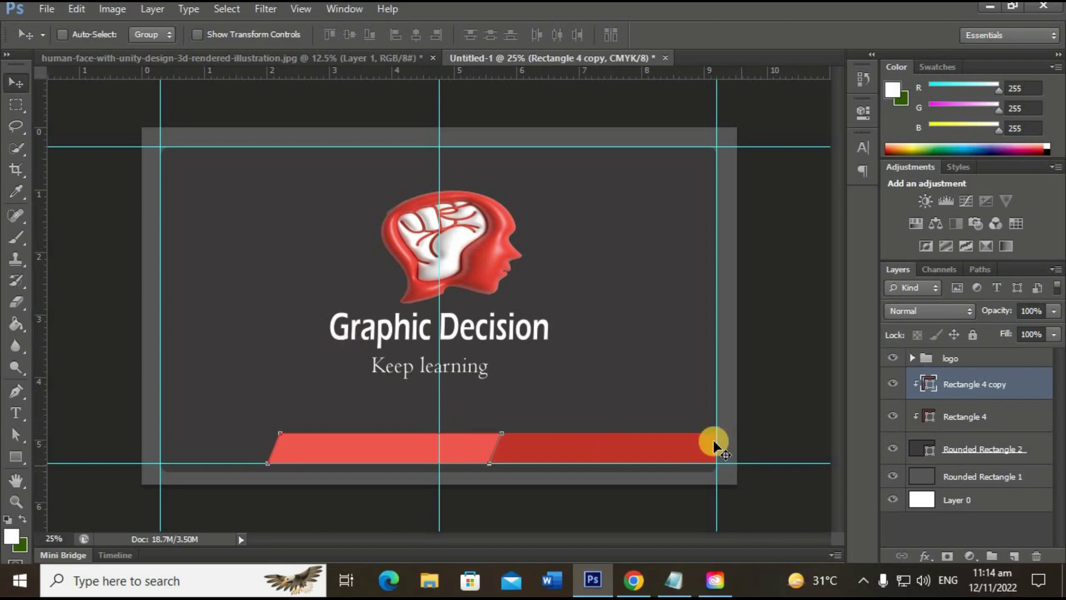
pyautogui.click(977, 360)
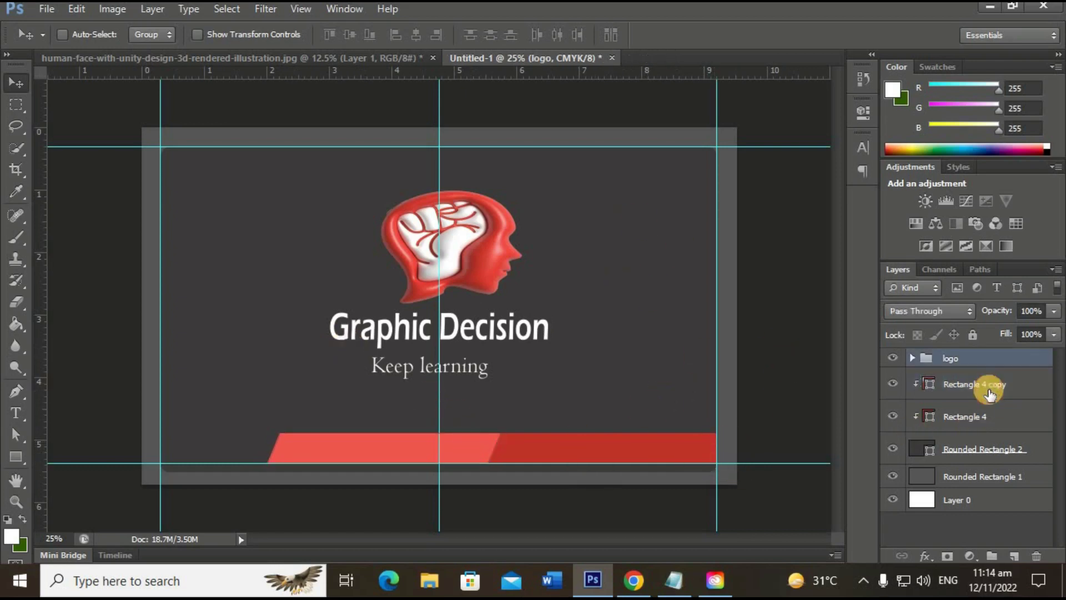
pyautogui.click(987, 384)
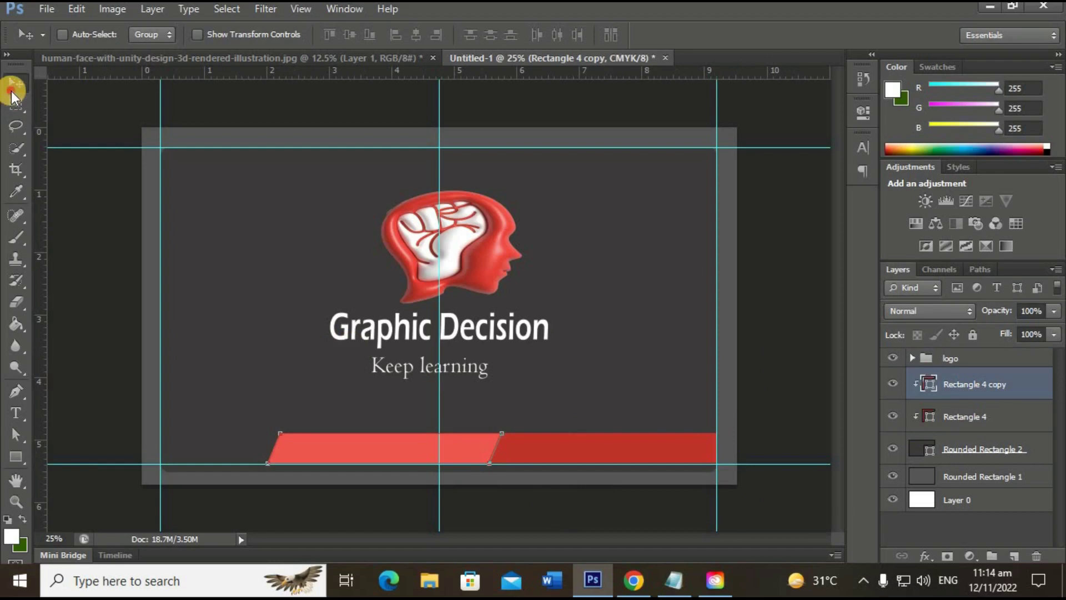
# - Select the Rectangle 4 bar layer and start a new text layer on the red bar
pyautogui.click(14, 413)
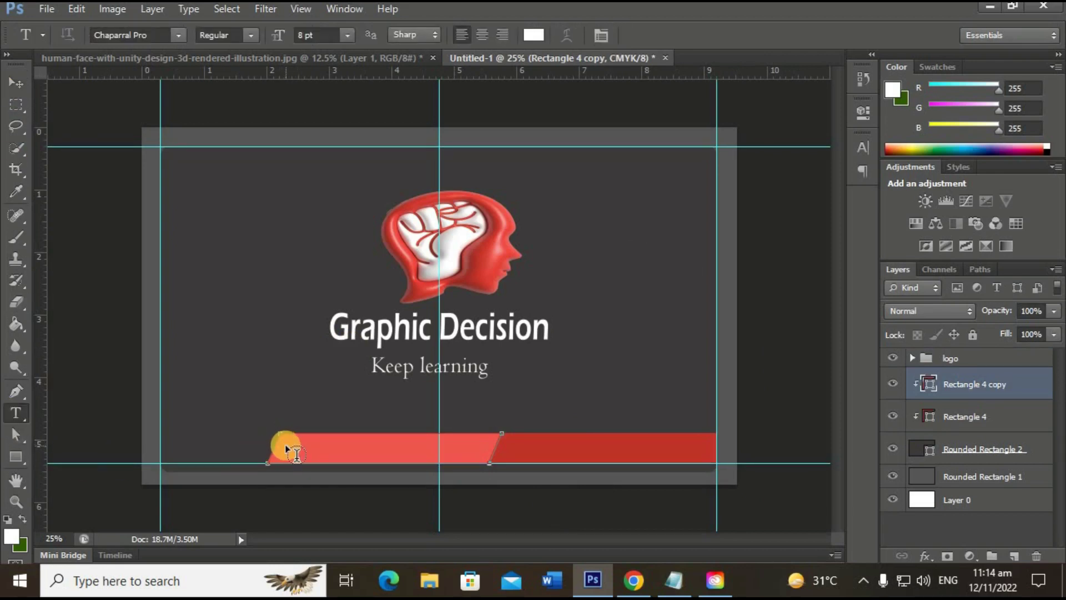
pyautogui.click(14, 84)
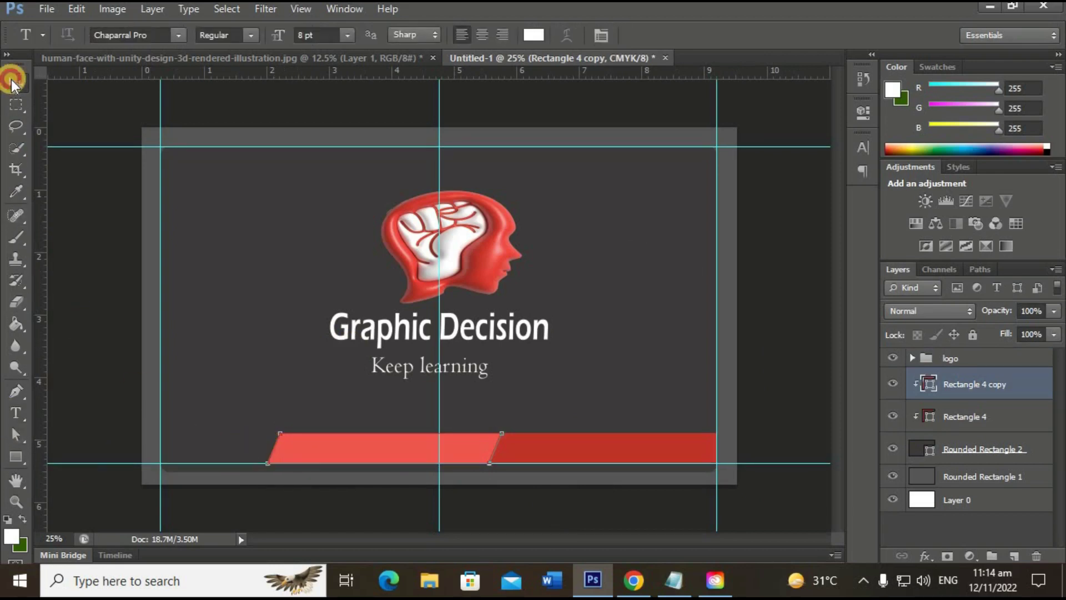
pyautogui.click(13, 436)
pyautogui.click(976, 414)
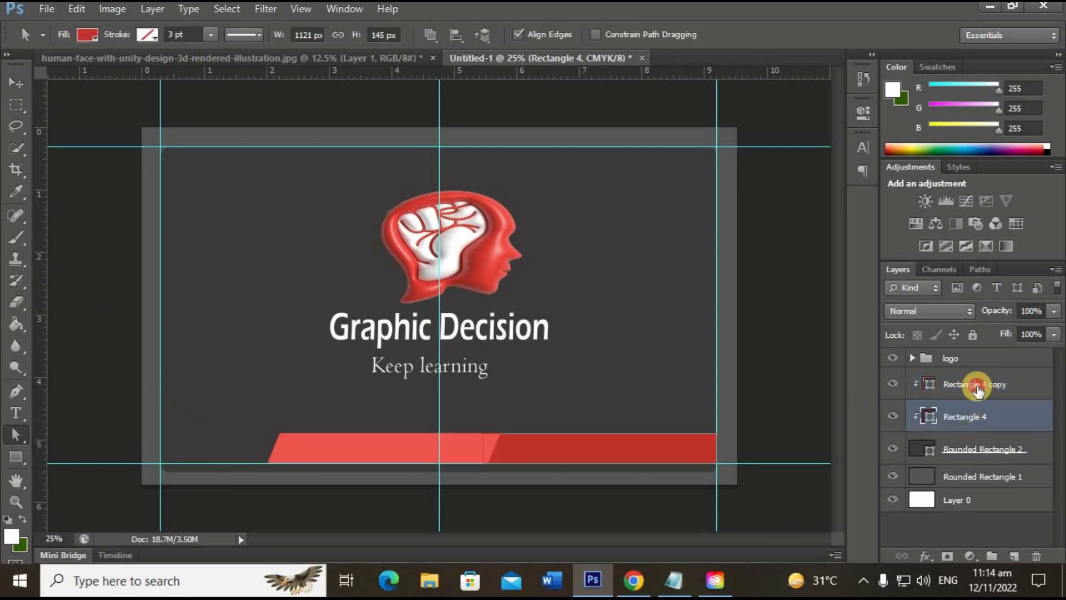
pyautogui.click(976, 383)
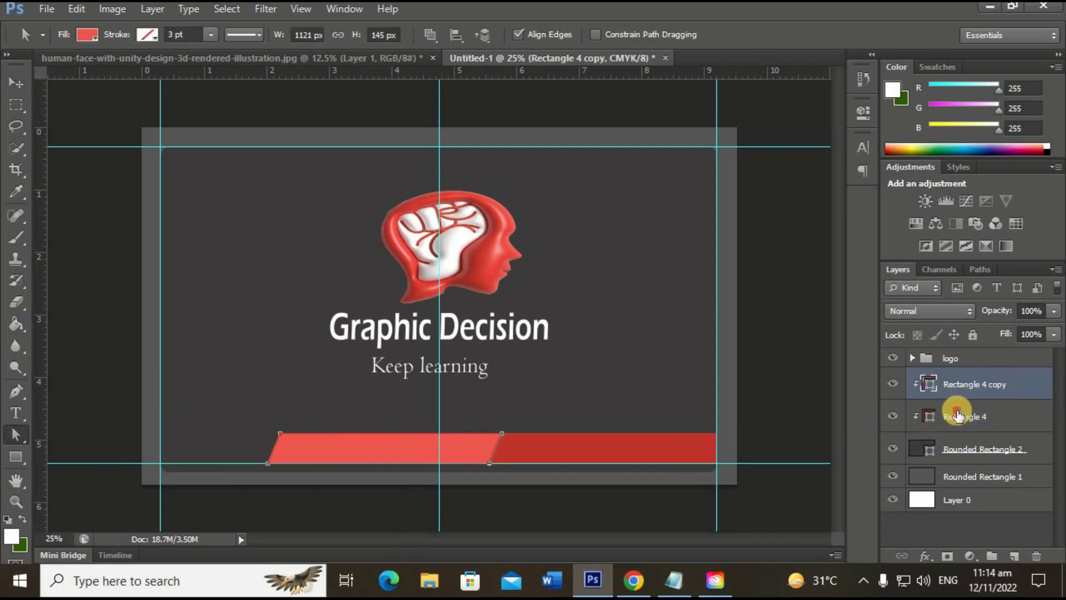
pyautogui.click(957, 417)
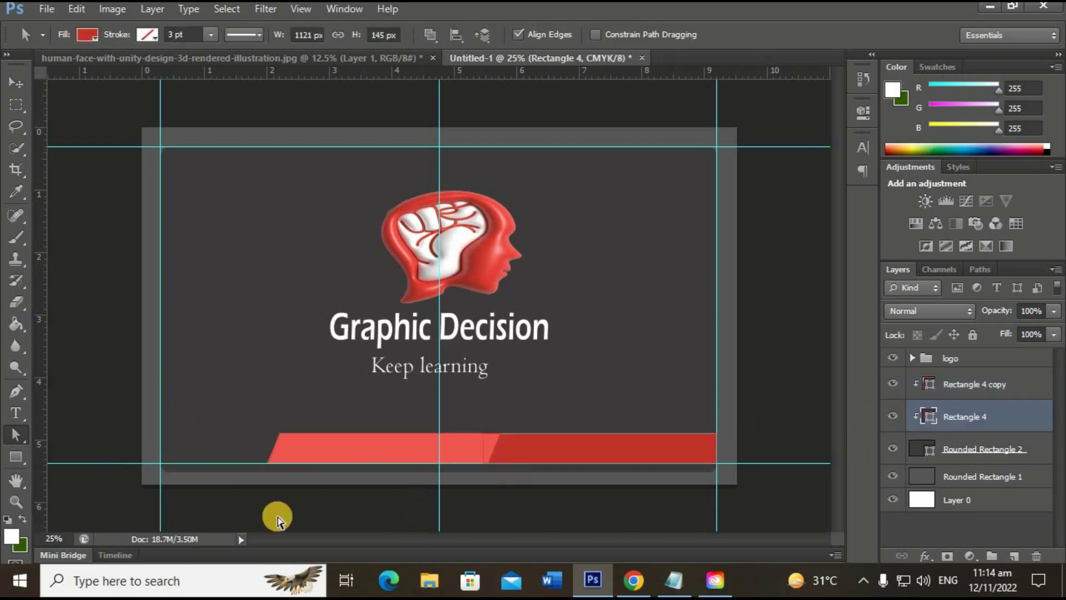
pyautogui.click(16, 412)
pyautogui.click(285, 440)
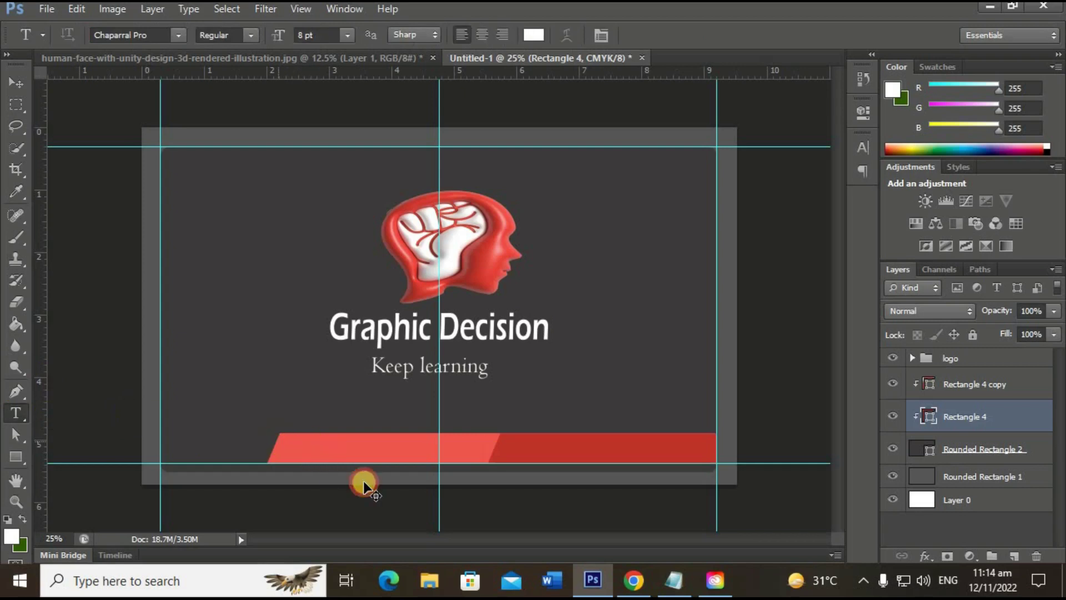
# - Copy the phone number from the card details note in Notepad
pyautogui.click(674, 580)
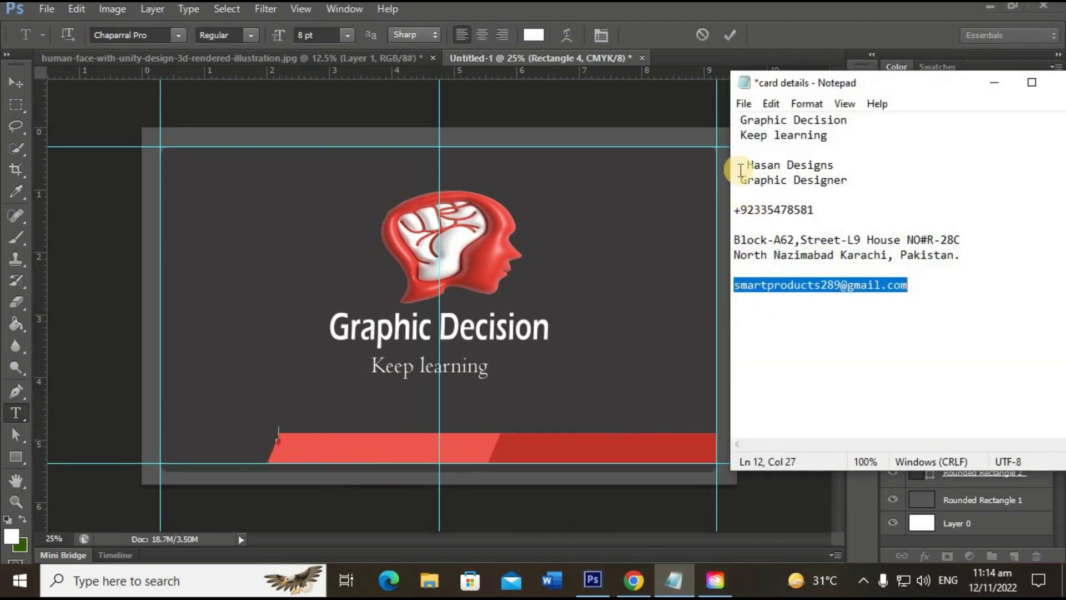
pyautogui.click(819, 311)
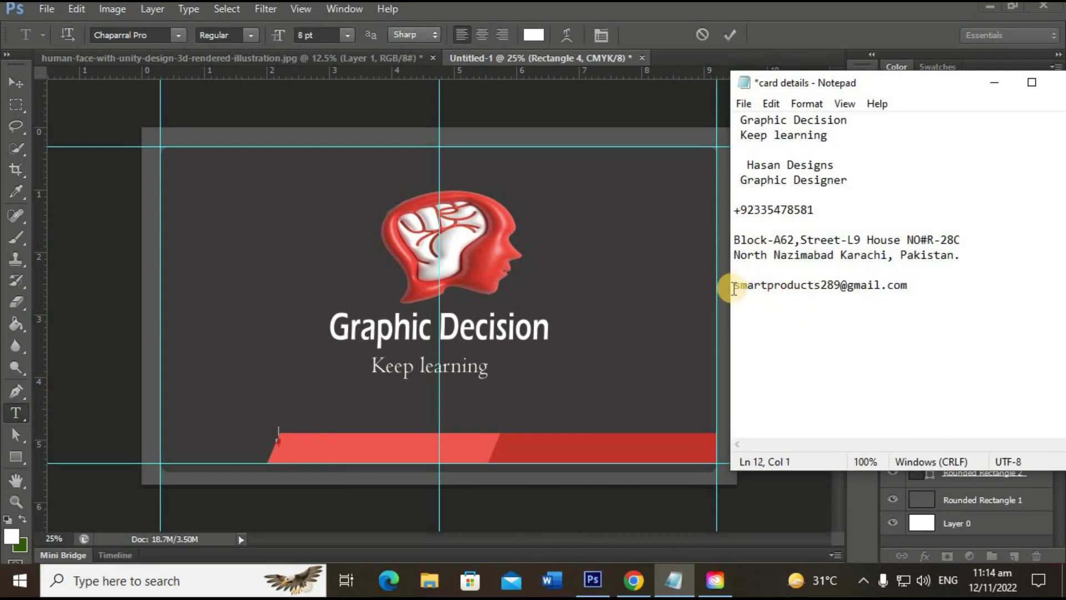
pyautogui.moveTo(734, 287); pyautogui.dragTo(908, 293)
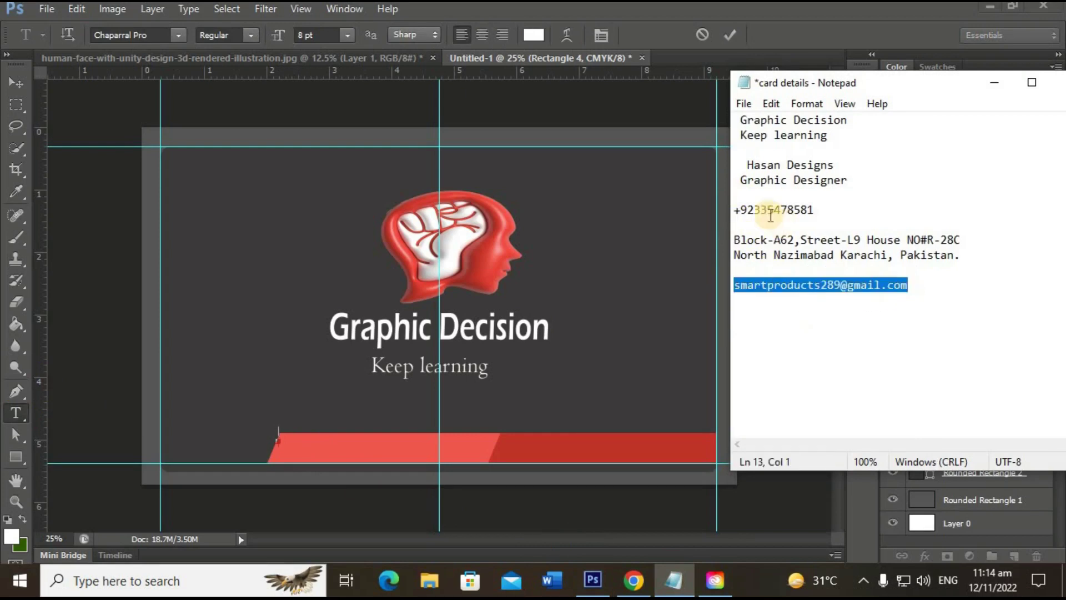
pyautogui.moveTo(734, 210); pyautogui.dragTo(814, 210)
pyautogui.rightClick(806, 211)
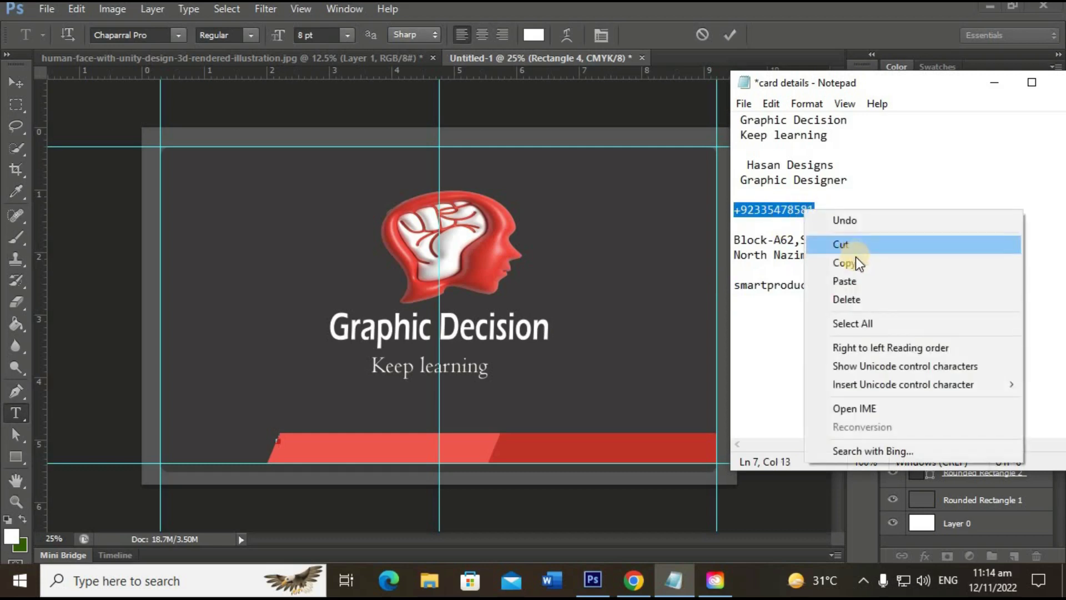
pyautogui.click(855, 261)
pyautogui.click(548, 352)
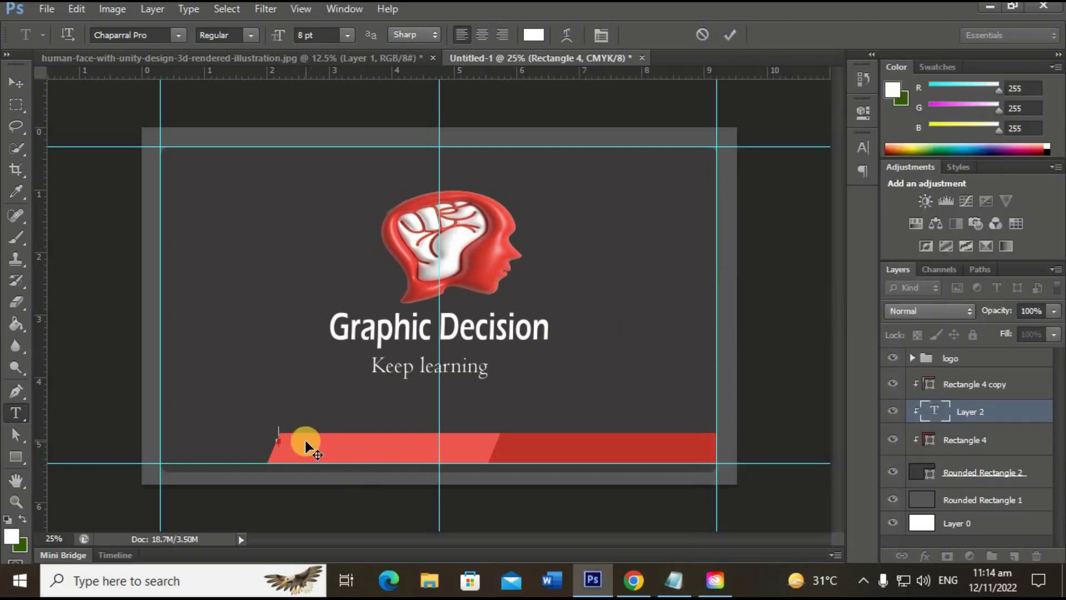
# - Recolour the phone-number text and move its layer above both bar pieces
pyautogui.click(372, 444)
pyautogui.moveTo(286, 435); pyautogui.dragTo(429, 424)
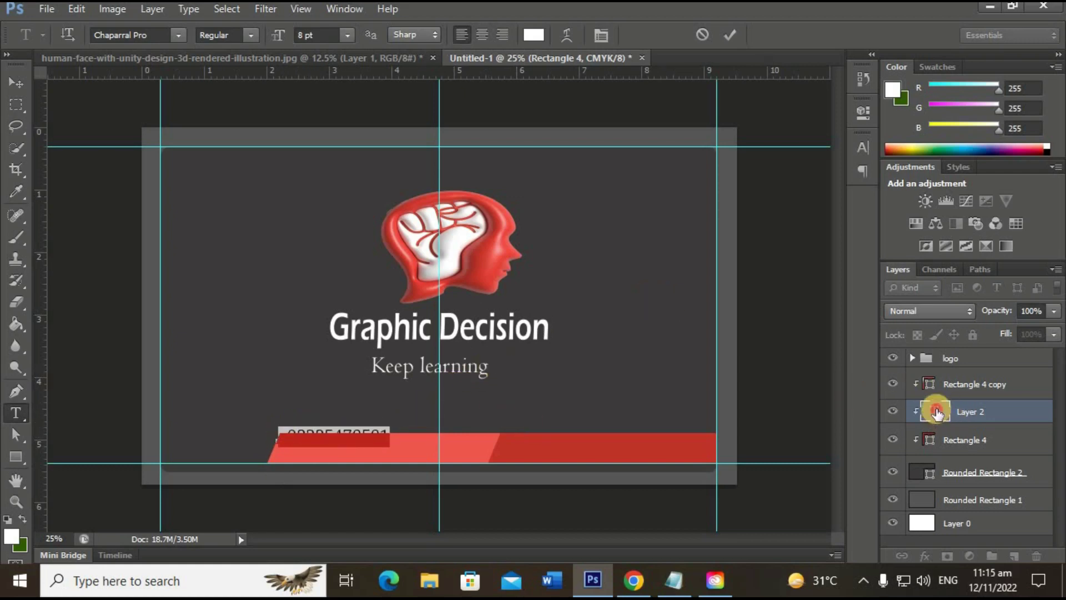
pyautogui.click(533, 34)
pyautogui.click(728, 164)
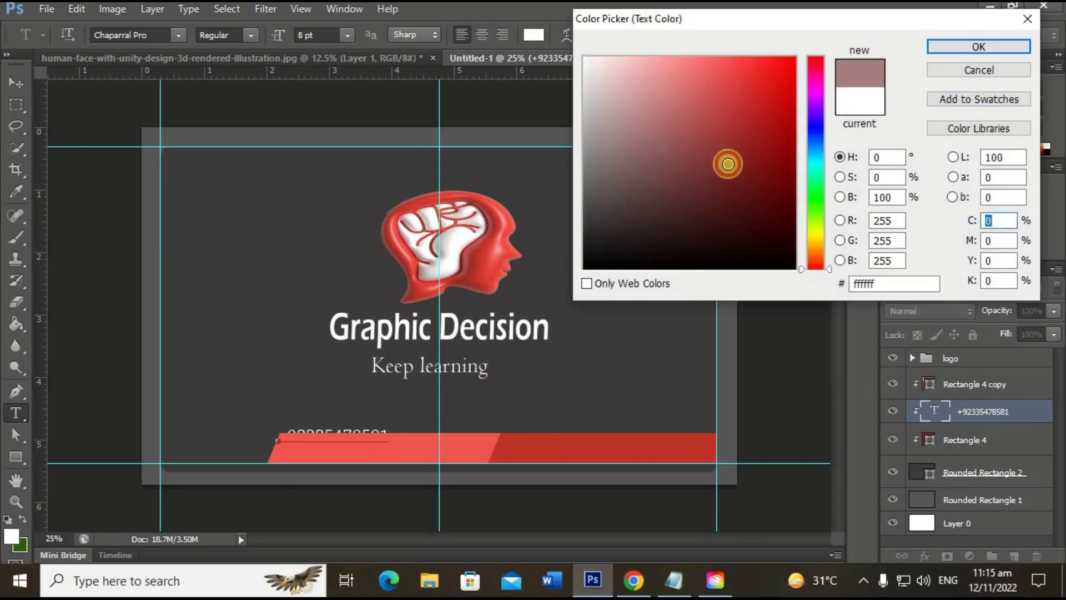
pyautogui.moveTo(728, 164)
pyautogui.mouseDown()
pyautogui.moveTo(593, 91)
pyautogui.moveTo(571, 159)
pyautogui.moveTo(591, 266)
pyautogui.moveTo(595, 214)
pyautogui.moveTo(574, 287)
pyautogui.moveTo(577, 273)
pyautogui.mouseUp()
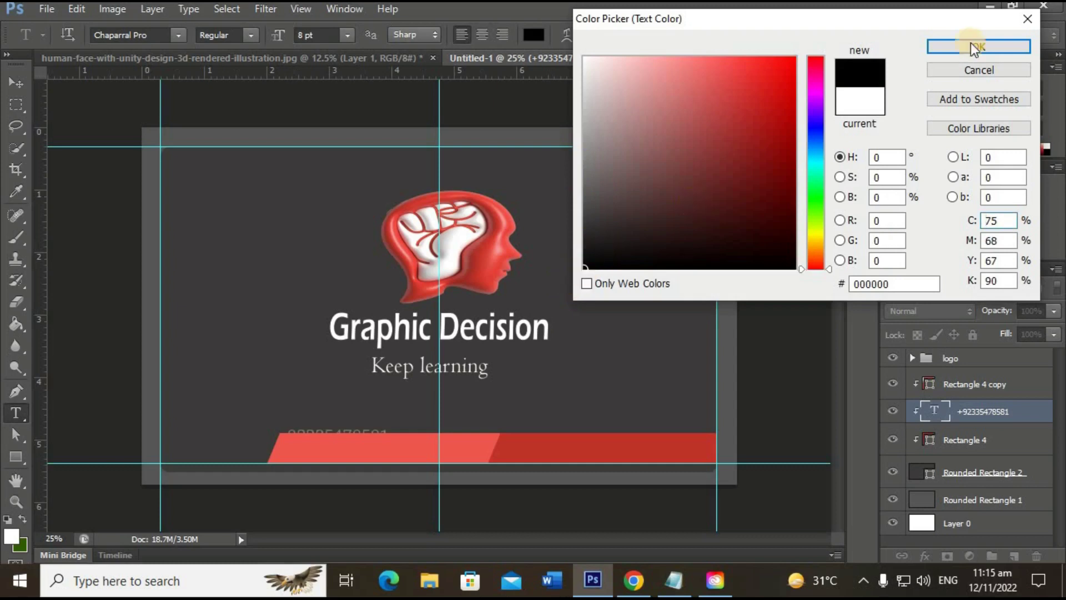
pyautogui.click(1003, 78)
pyautogui.moveTo(966, 412); pyautogui.dragTo(980, 379)
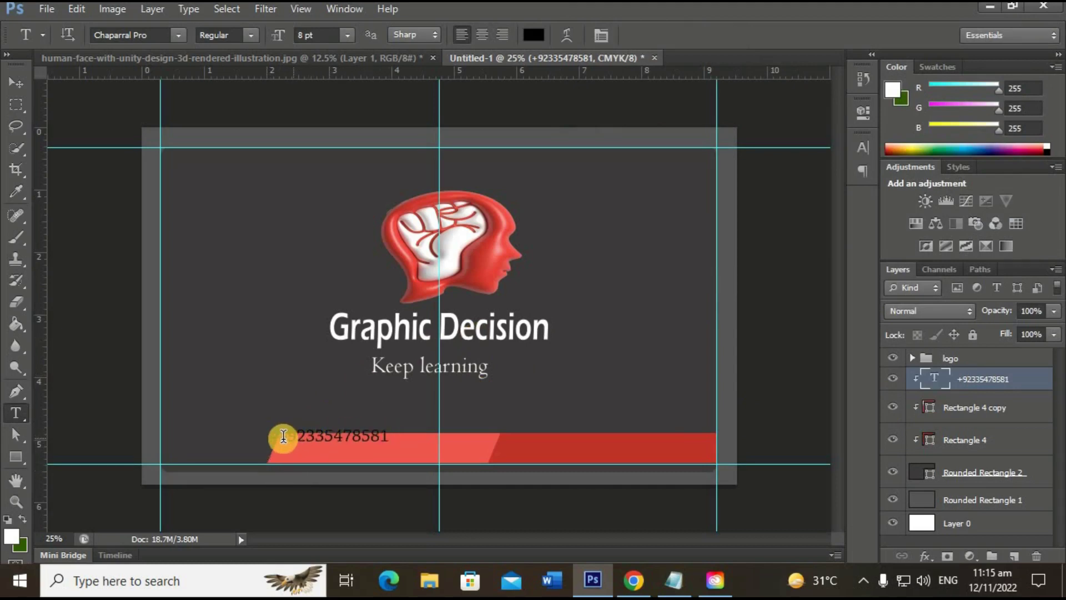
# - Change the whole phone number to dark grey #2f3333
pyautogui.click(282, 436)
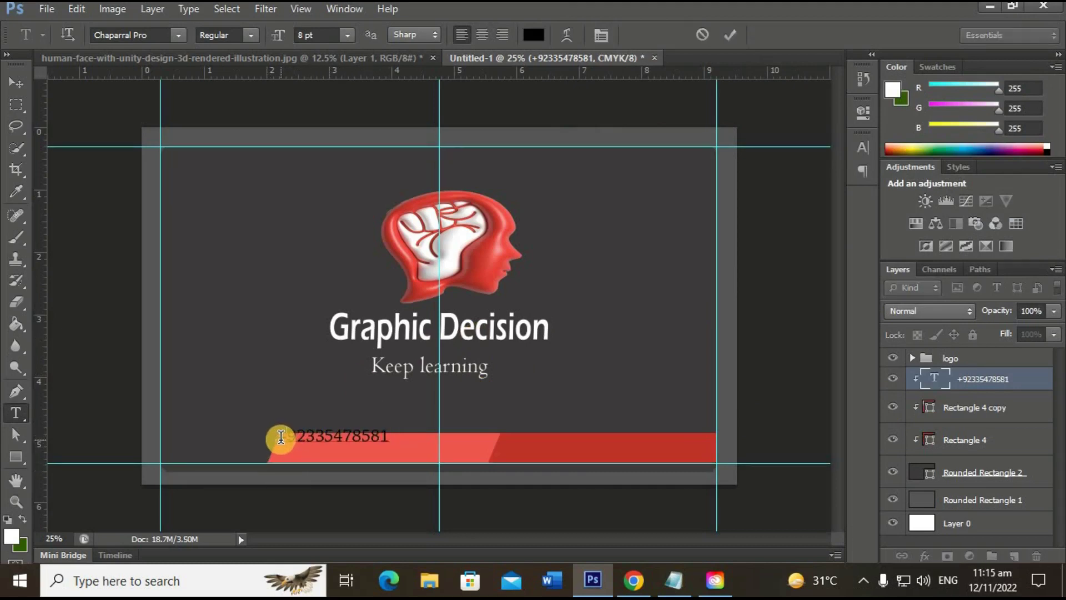
pyautogui.moveTo(278, 436); pyautogui.dragTo(404, 436)
pyautogui.click(534, 34)
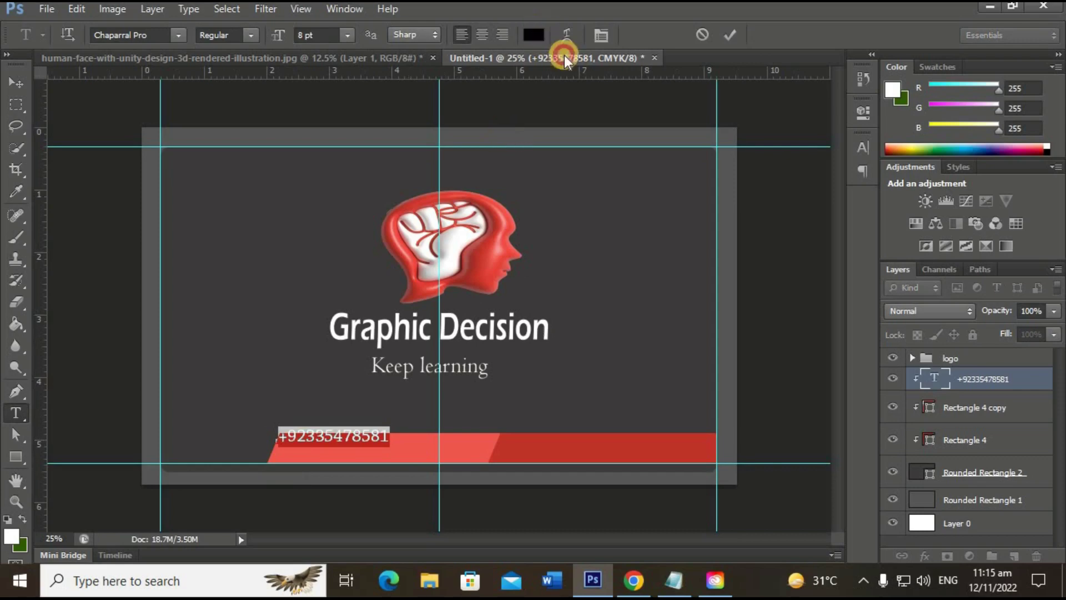
pyautogui.moveTo(594, 207); pyautogui.dragTo(601, 227)
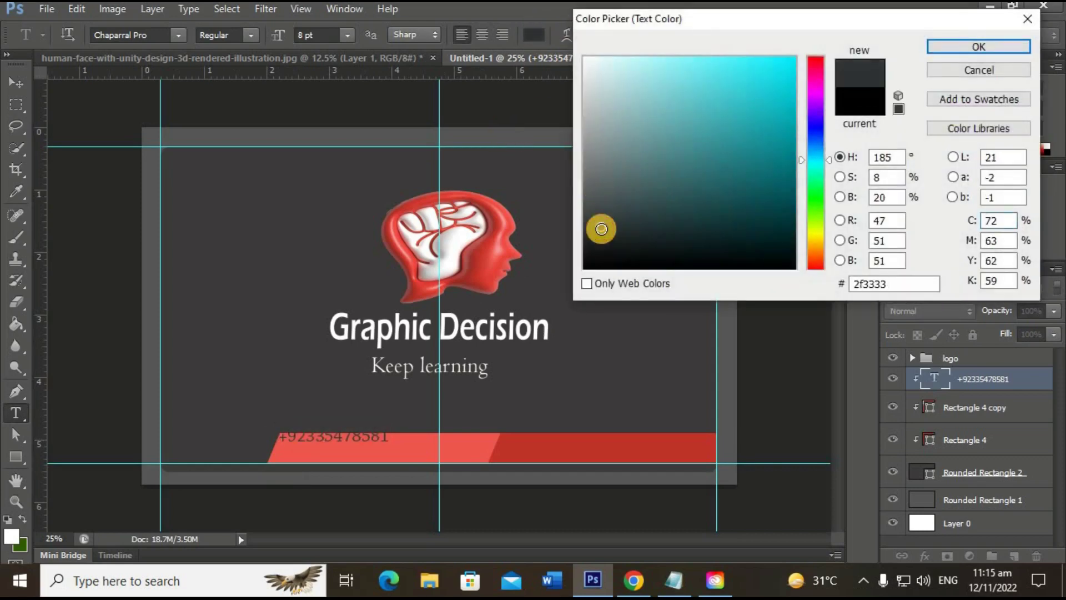
pyautogui.click(951, 48)
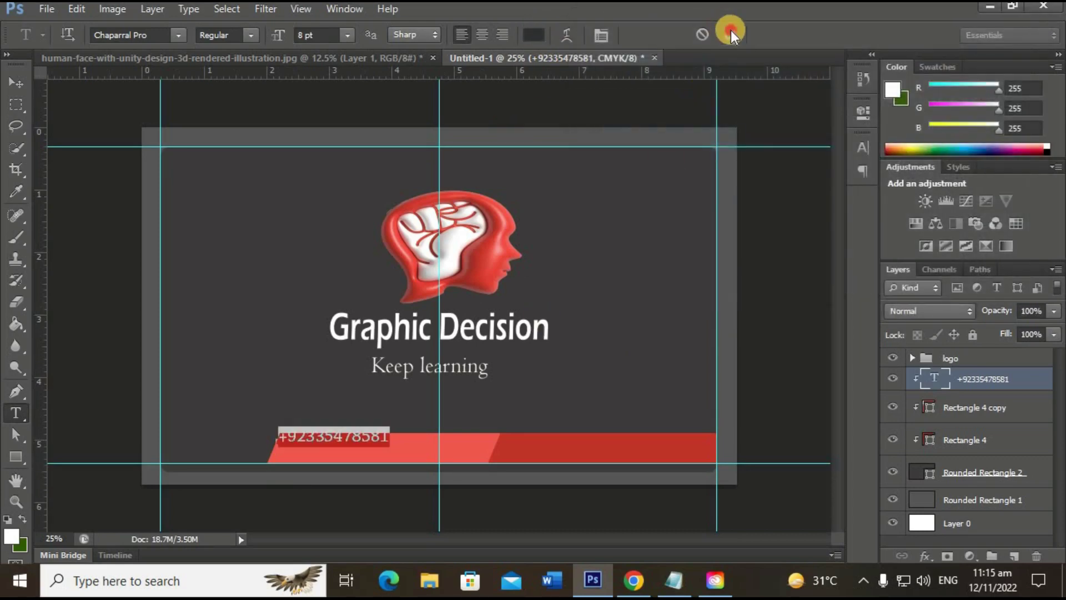
# - Nudge the phone number down and right into the light-red bar piece
pyautogui.click(15, 82)
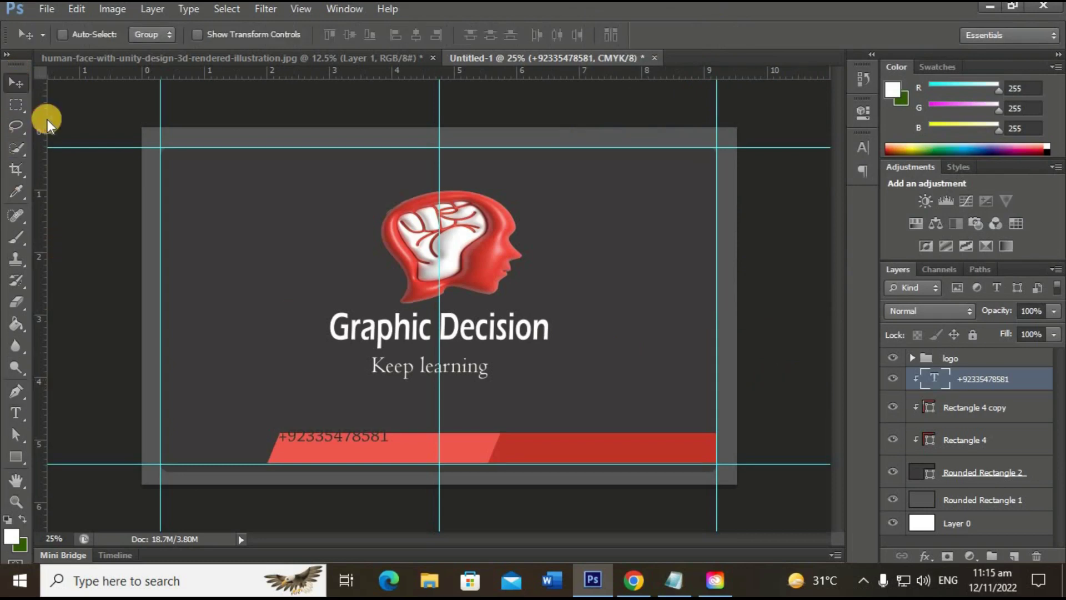
pyautogui.hotkey('shift', 'Down')
pyautogui.hotkey('shift', 'Down')
pyautogui.hotkey('shift', 'Down')
pyautogui.hotkey('shift', 'Right')
pyautogui.hotkey('shift', 'Right')
pyautogui.hotkey('shift', 'Right')
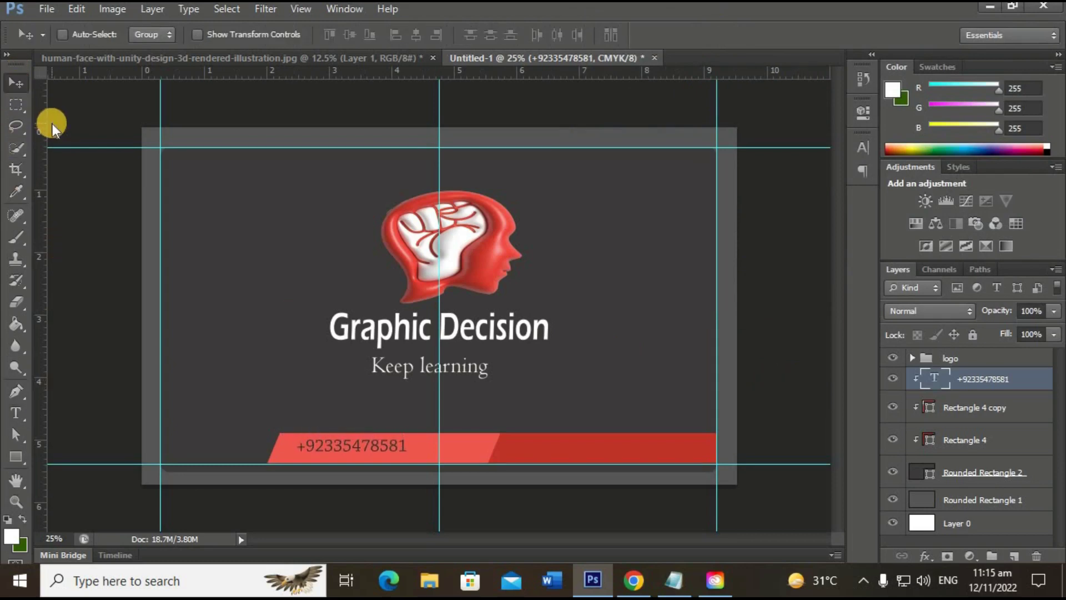
pyautogui.hotkey('shift', 'Down')
pyautogui.hotkey('shift', 'Down')
pyautogui.hotkey('shift', 'Down')
pyautogui.hotkey('shift', 'Right')
pyautogui.hotkey('shift', 'Right')
pyautogui.hotkey('shift', 'Right')
pyautogui.hotkey('shift', 'Right')
pyautogui.hotkey('shift', 'Right')
pyautogui.hotkey('shift', 'Right')
pyautogui.hotkey('shift', 'Right')
pyautogui.hotkey('shift', 'Right')
pyautogui.hotkey('shift', 'Right')
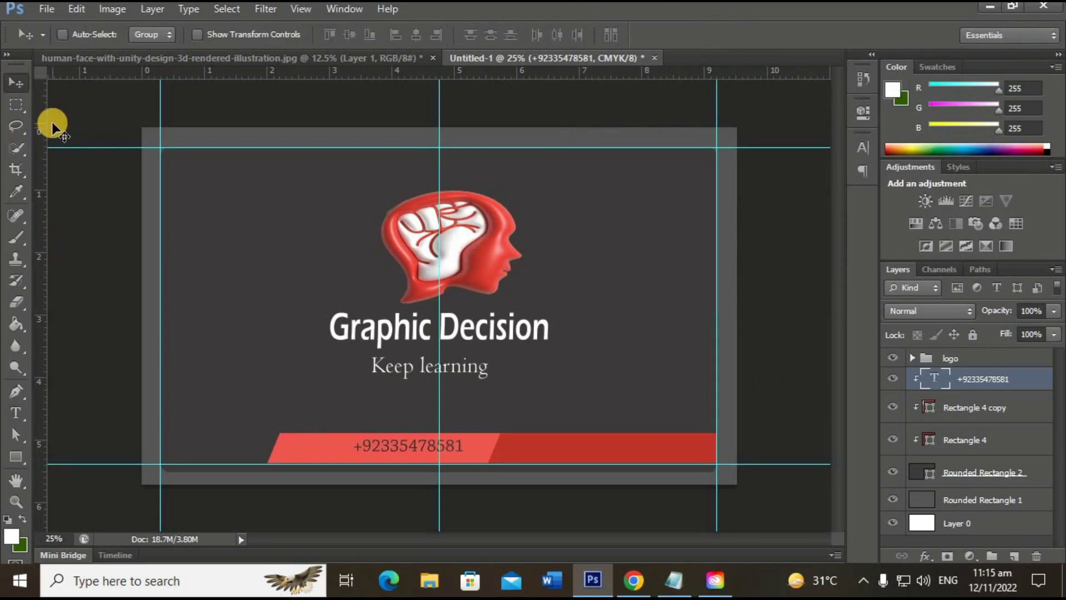
pyautogui.hotkey('shift', 'Right')
pyautogui.hotkey('shift', 'Right')
pyautogui.hotkey('shift', 'Right')
pyautogui.hotkey('shift', 'Down')
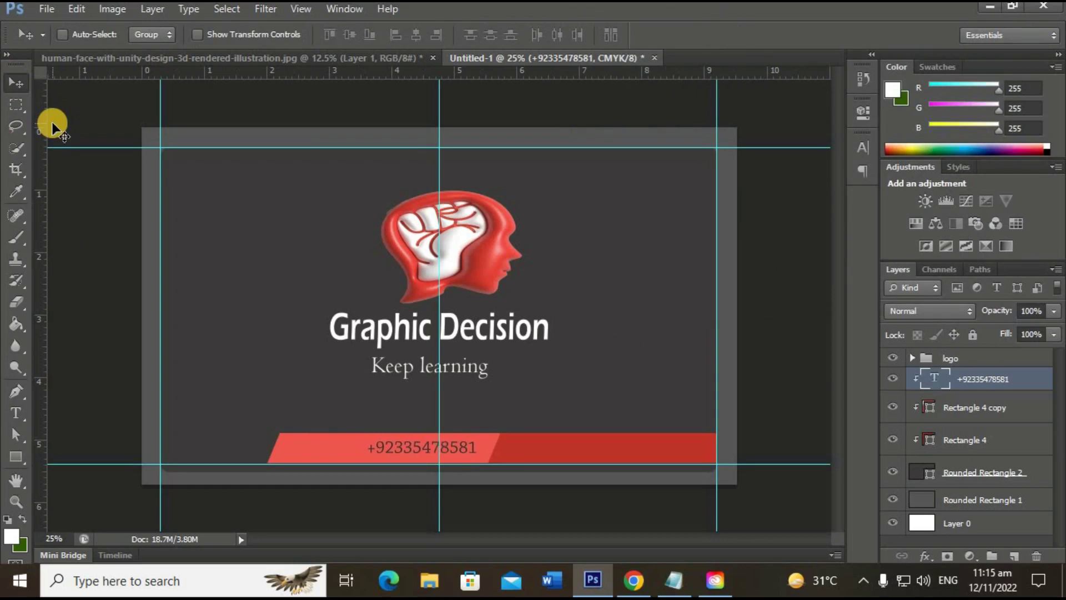
# - Fine-tune the phone number's centring and start a new text layer at the bar's left end
pyautogui.hotkey('shift', 'Right')
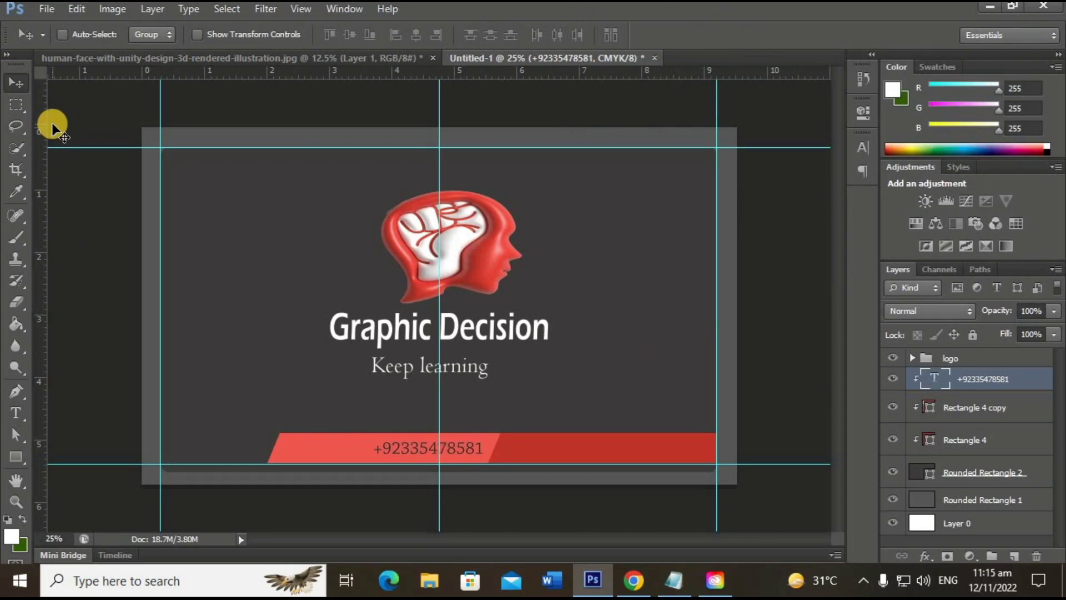
pyautogui.hotkey('shift', 'Up')
pyautogui.click(18, 424)
pyautogui.click(281, 442)
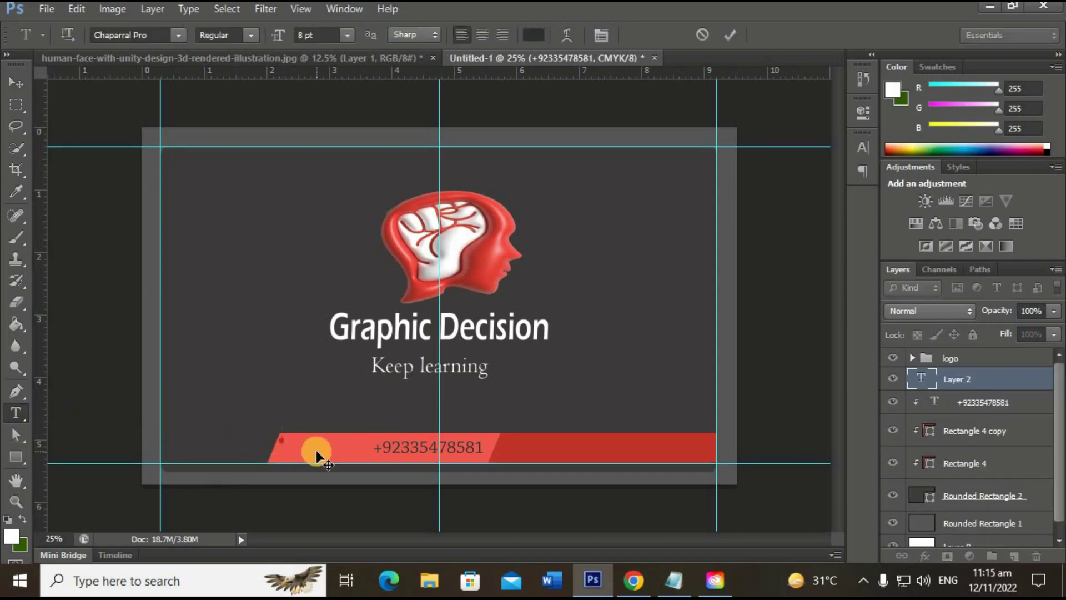
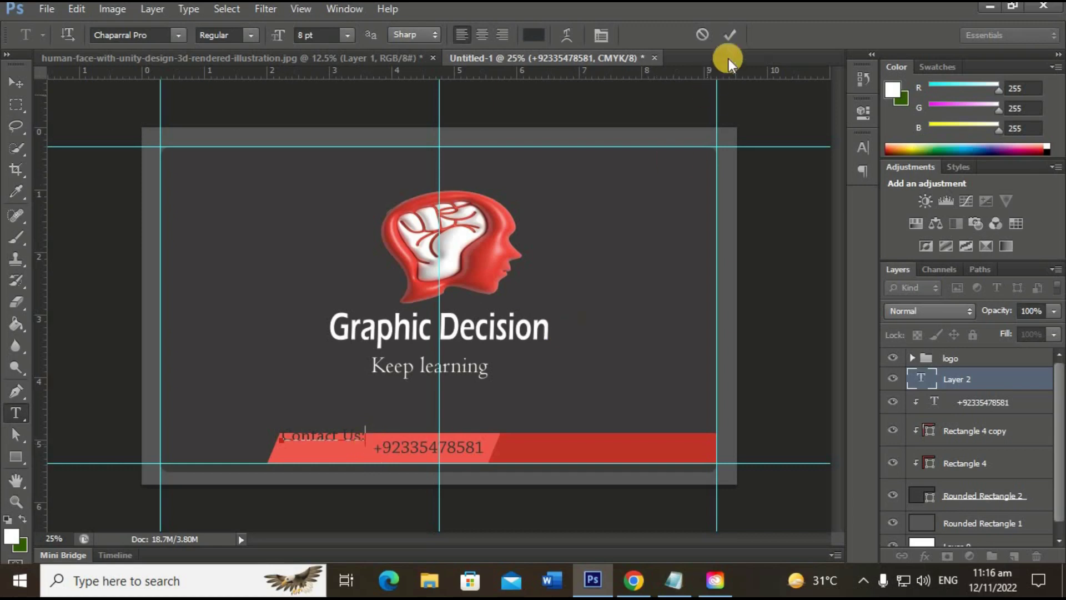
# - Nudge the Contact Us: label down into the red bar and enlarge it to match the phone number
pyautogui.click(731, 35)
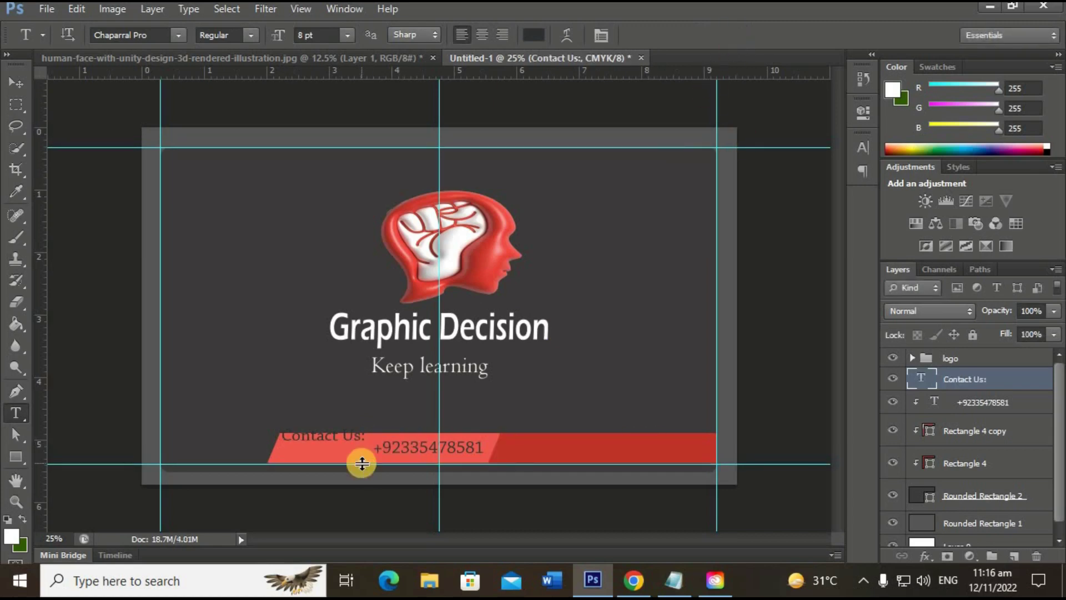
pyautogui.hotkey('ctrl', 't')
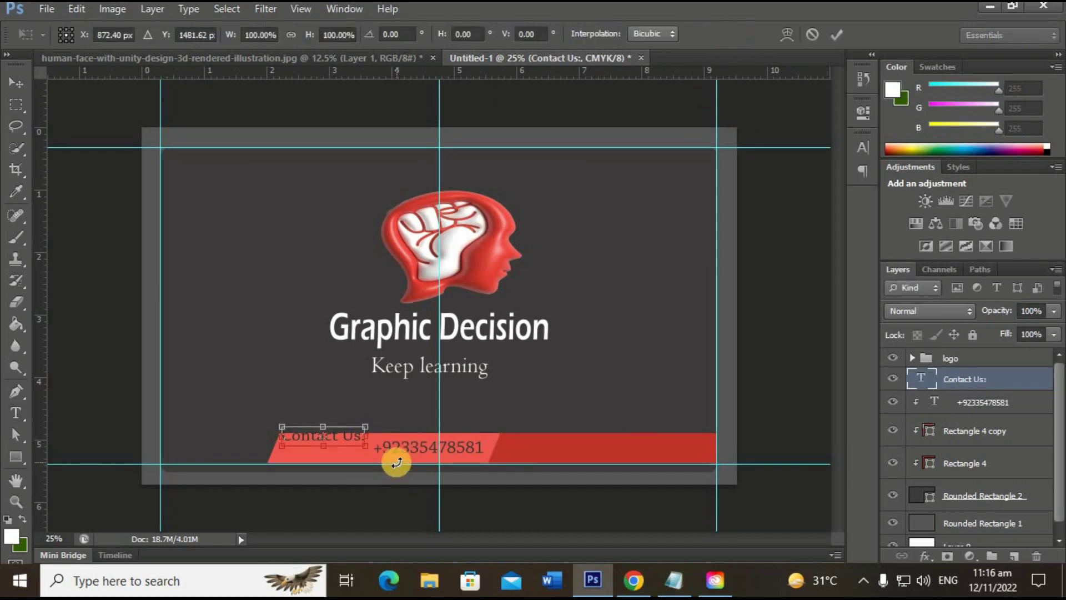
pyautogui.hotkey('shift', 'Down')
pyautogui.hotkey('shift', 'Down')
pyautogui.hotkey('shift', 'Down')
pyautogui.hotkey('shift', 'Down')
pyautogui.hotkey('shift', 'Down')
pyautogui.hotkey('shift', 'Down')
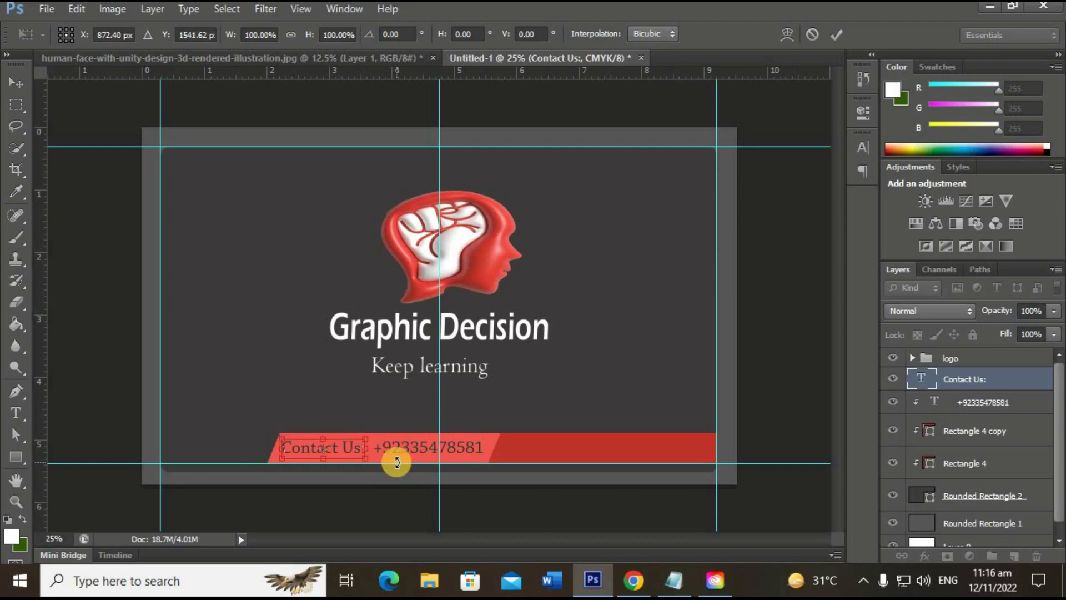
pyautogui.hotkey('shift', 'Right')
pyautogui.hotkey('shift', 'Right')
pyautogui.press('Up')
pyautogui.press('Up')
pyautogui.press('Up')
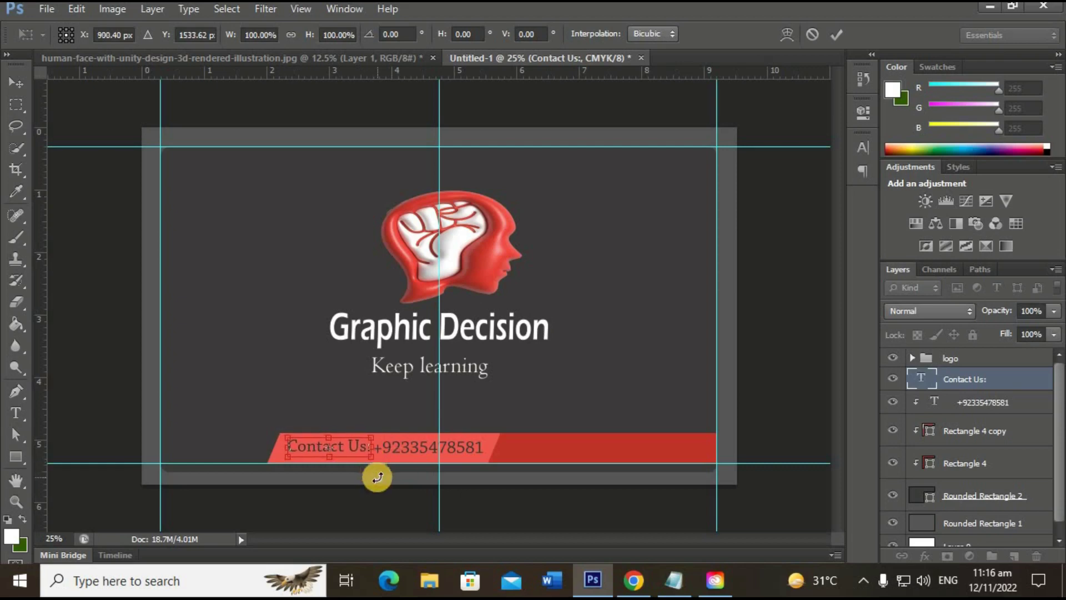
pyautogui.press('Down')
pyautogui.press('Down')
pyautogui.press('Down')
pyautogui.moveTo(373, 459); pyautogui.dragTo(342, 447)
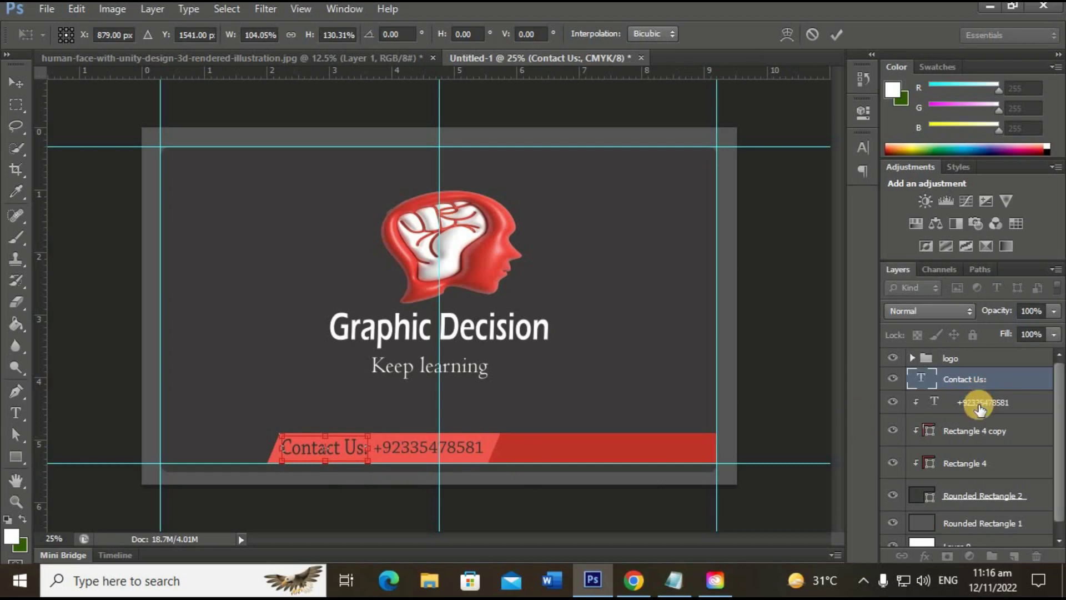
pyautogui.press('Return')
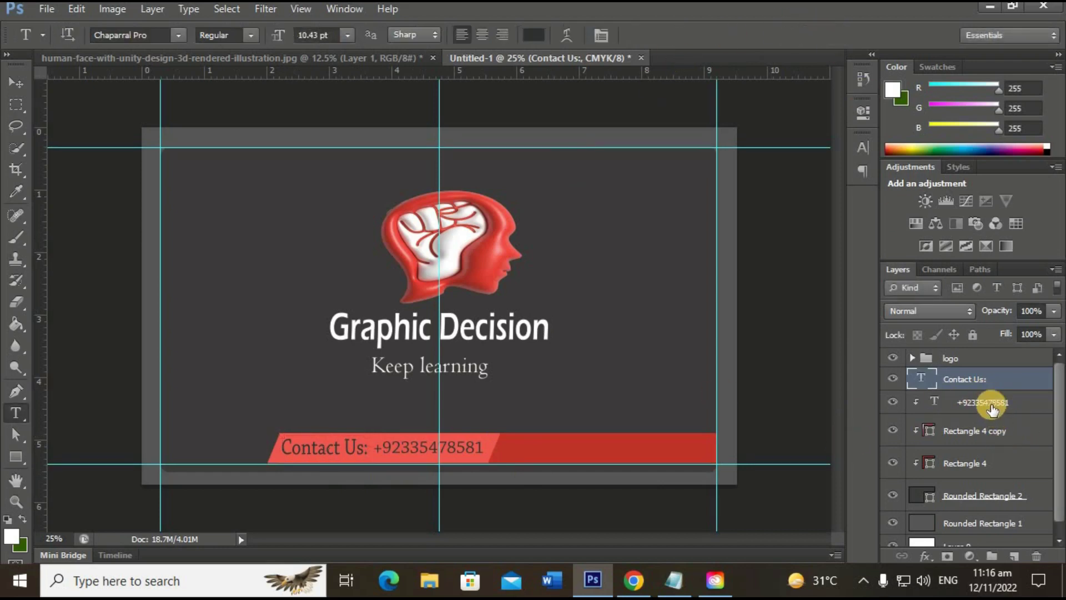
# - Shift the phone number text slightly to the left
pyautogui.click(991, 406)
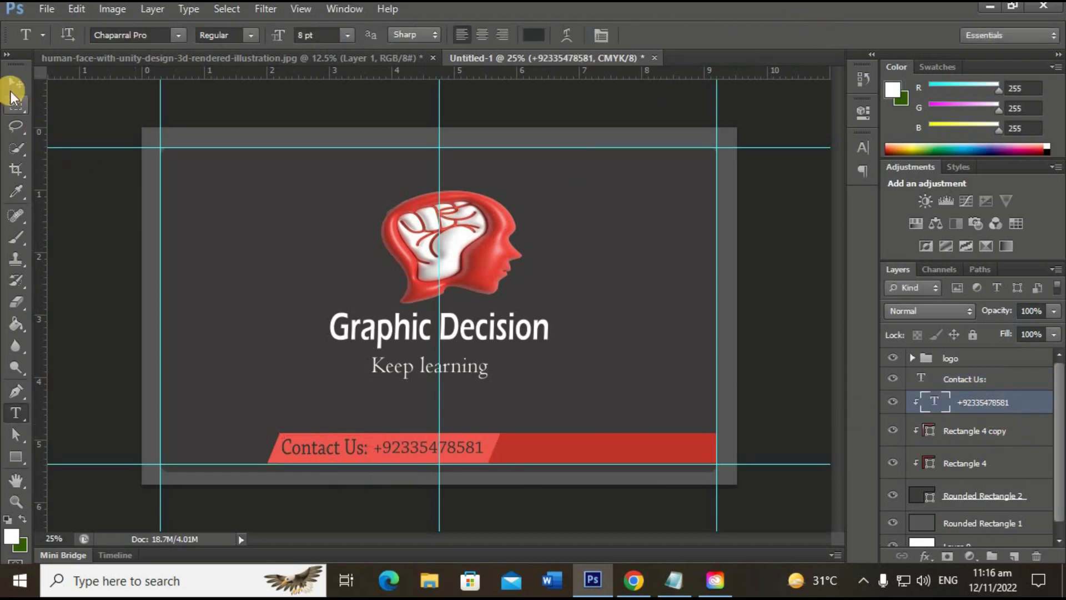
pyautogui.click(16, 82)
pyautogui.press('Left')
pyautogui.press('Left')
pyautogui.press('Left')
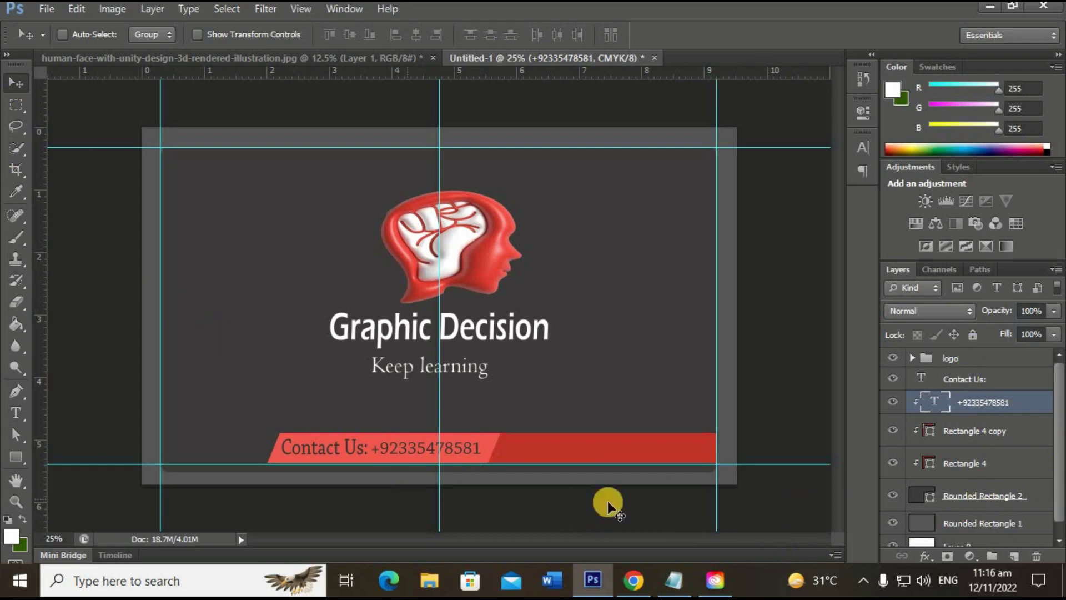
pyautogui.click(15, 415)
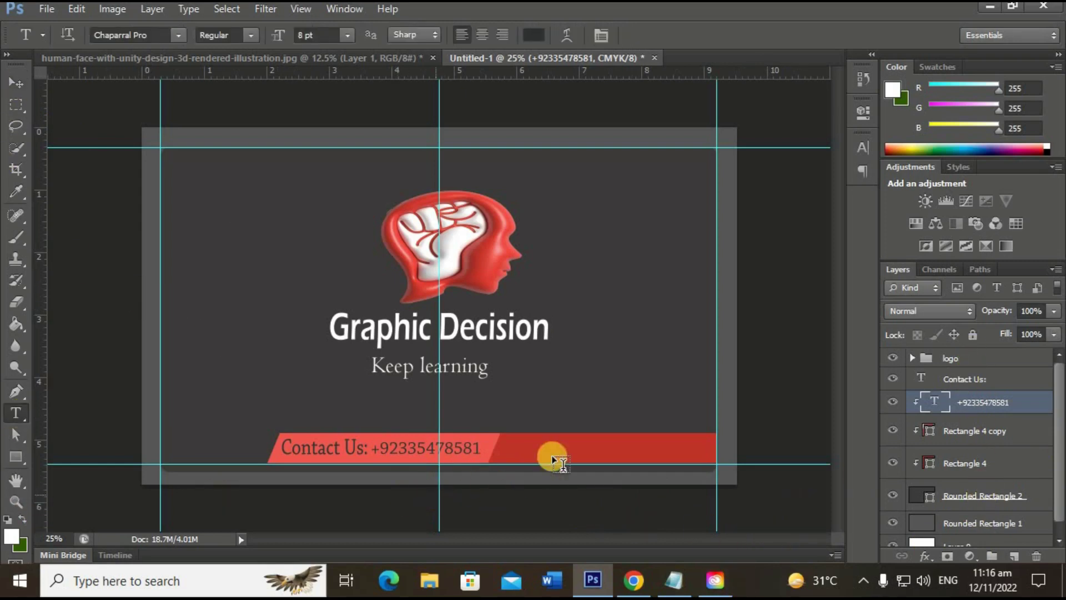
# - Add an 'Email:' label right of the phone number, nudged down-right and scaled up to match
pyautogui.click(498, 441)
pyautogui.write('Email')
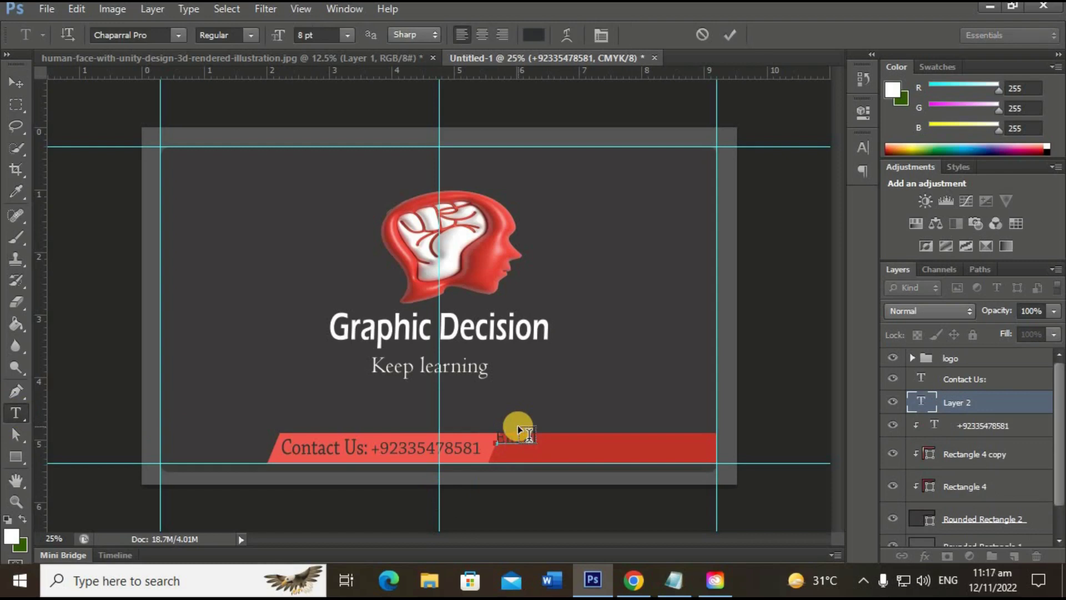
pyautogui.click(733, 34)
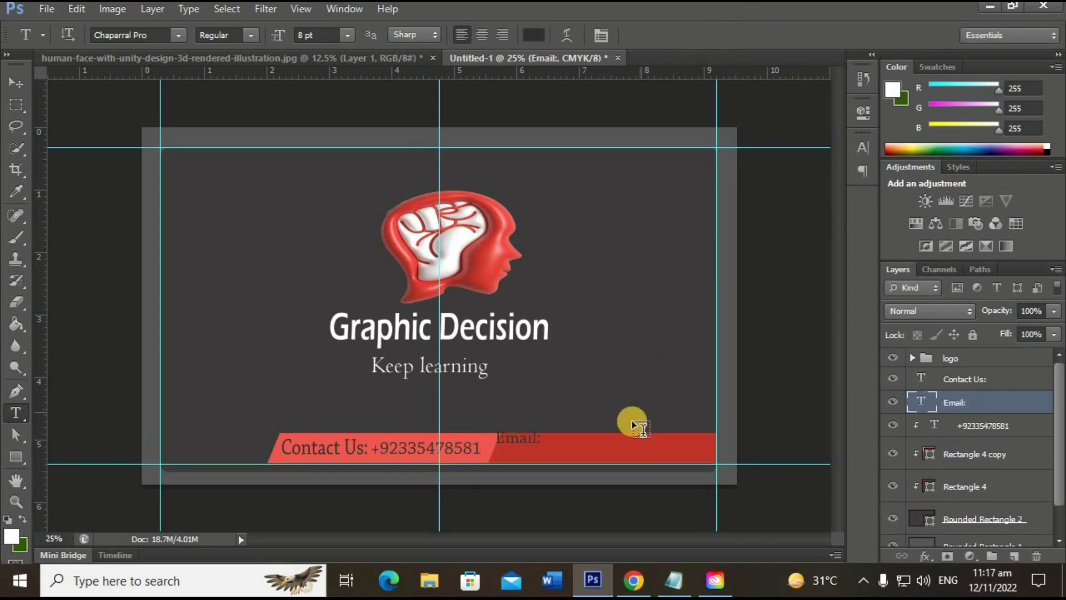
pyautogui.click(15, 83)
pyautogui.hotkey('shift', 'Down')
pyautogui.hotkey('shift', 'Down')
pyautogui.hotkey('shift', 'Down')
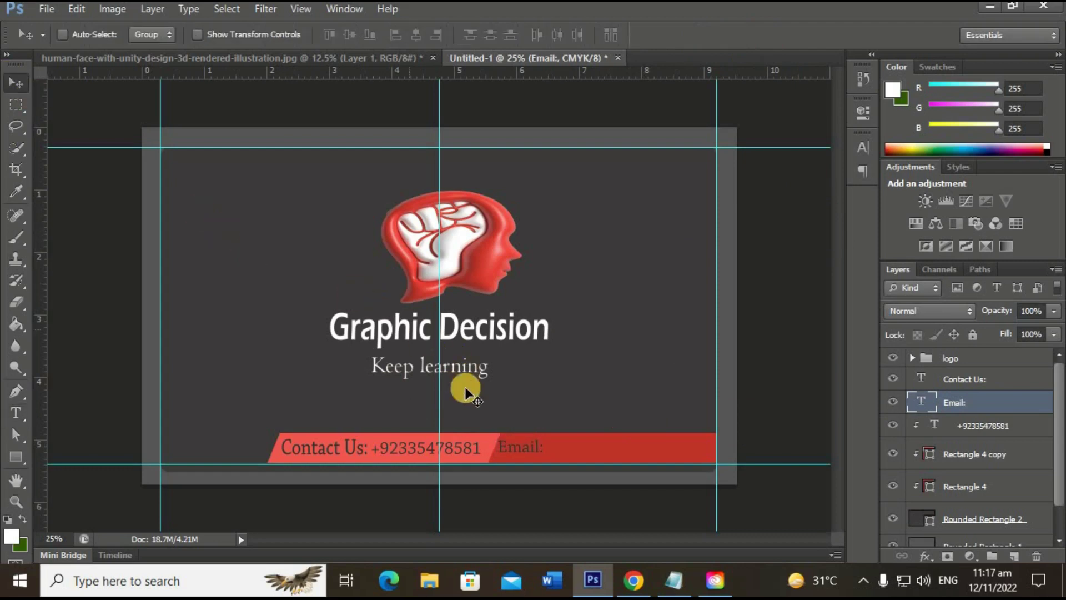
pyautogui.hotkey('shift', 'Right')
pyautogui.hotkey('shift', 'Right')
pyautogui.hotkey('shift', 'Right')
pyautogui.hotkey('ctrl', 't')
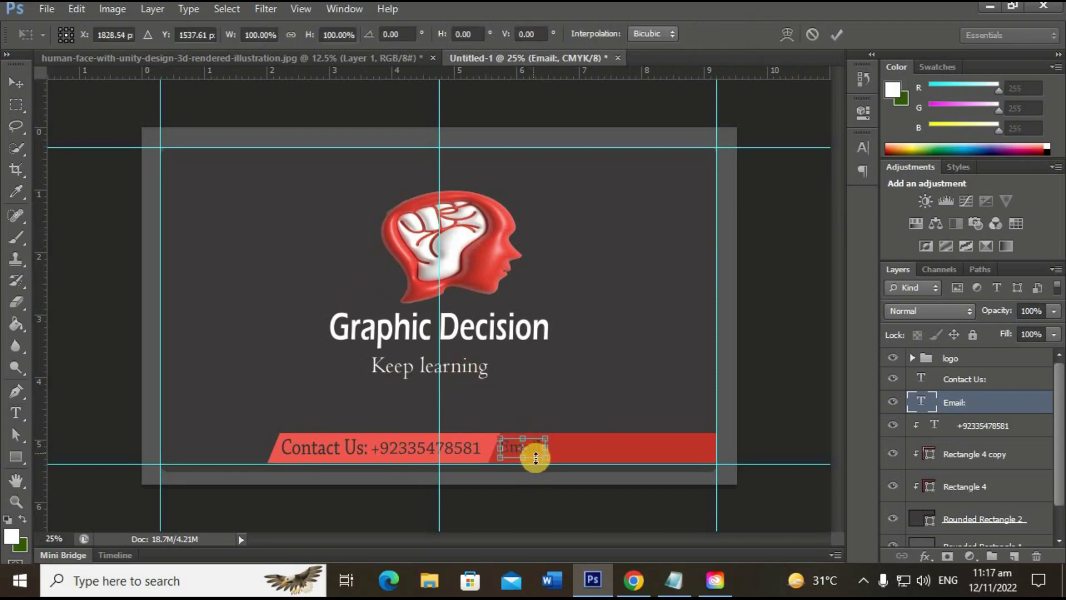
pyautogui.moveTo(546, 456); pyautogui.dragTo(551, 459)
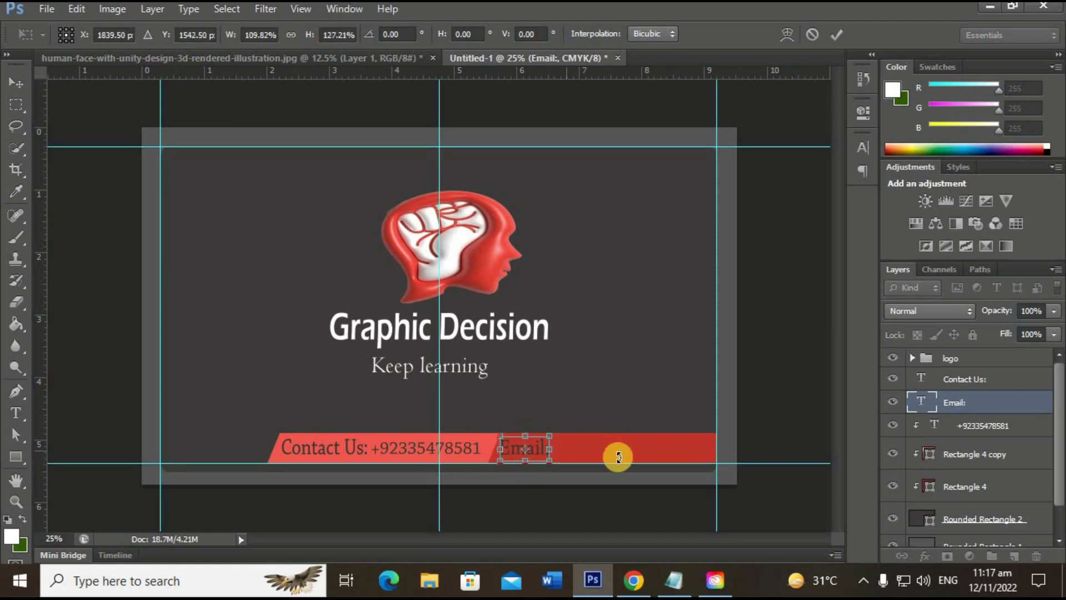
pyautogui.click(834, 38)
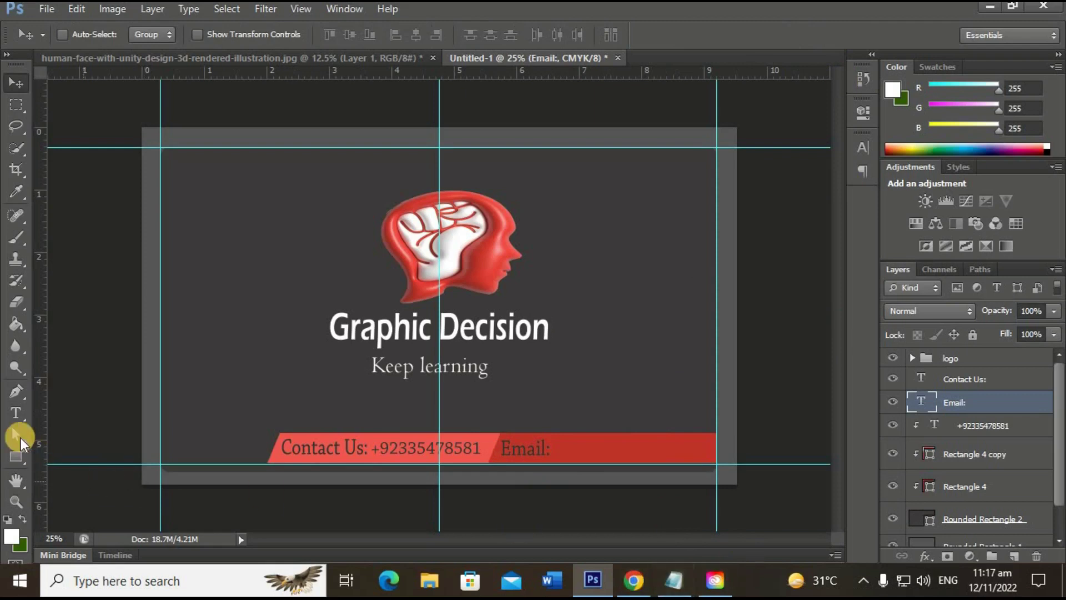
# - Copy the e-mail address from the card notes and paste it as text after Email:
pyautogui.press('t')
pyautogui.click(673, 580)
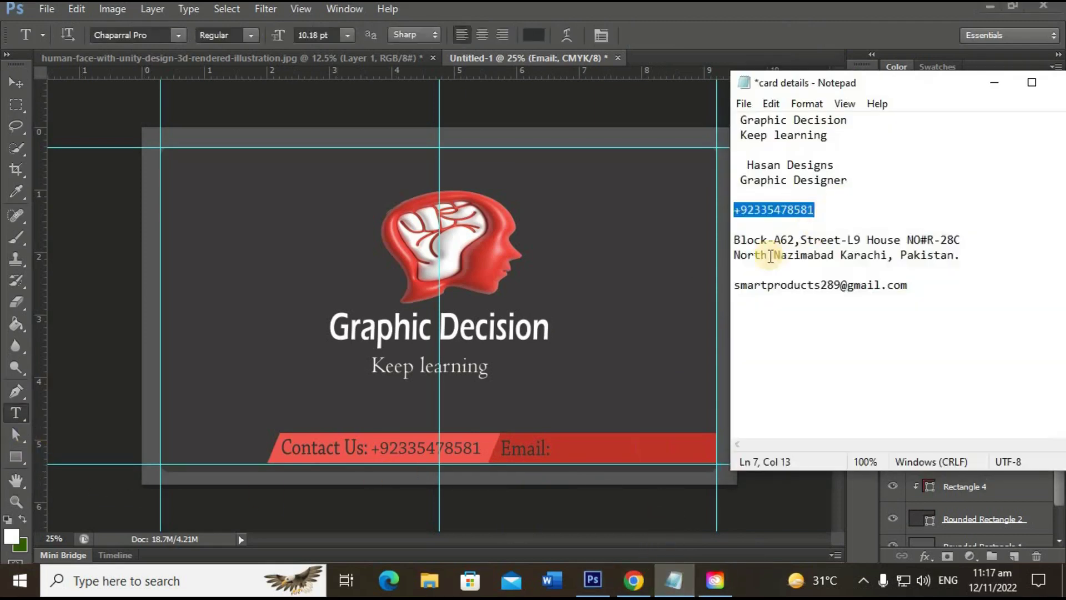
pyautogui.moveTo(732, 285); pyautogui.dragTo(886, 284)
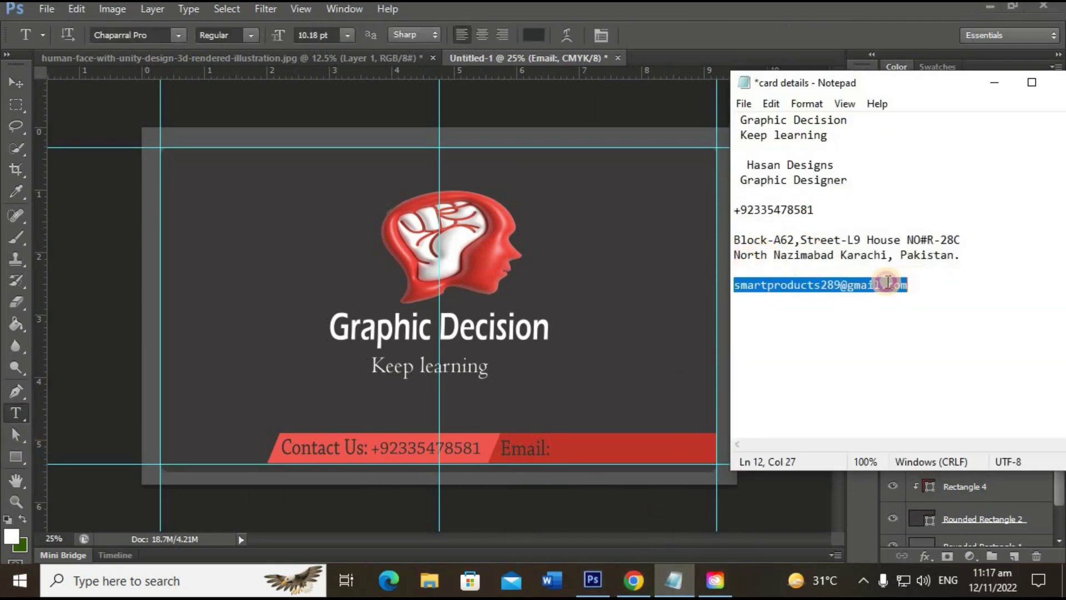
pyautogui.rightClick(885, 285)
pyautogui.click(897, 335)
pyautogui.click(994, 83)
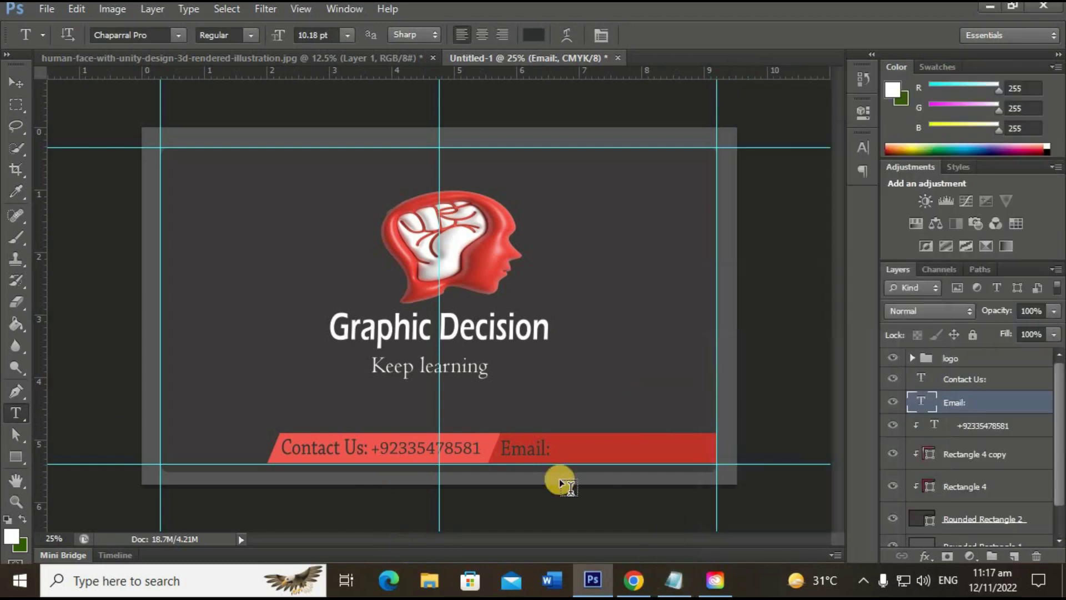
pyautogui.click(553, 444)
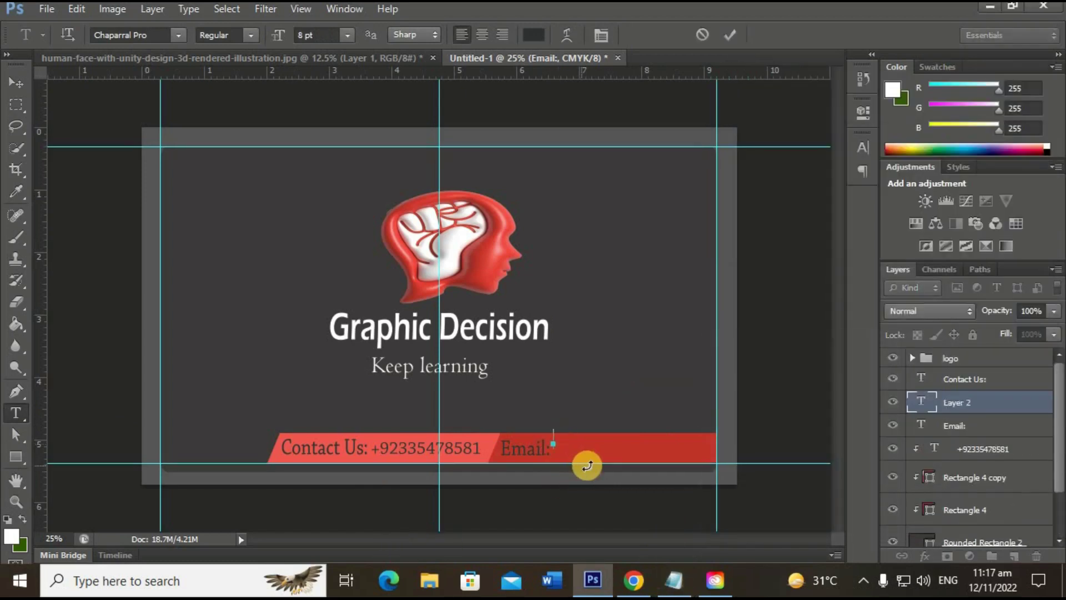
pyautogui.hotkey('ctrl', 'v')
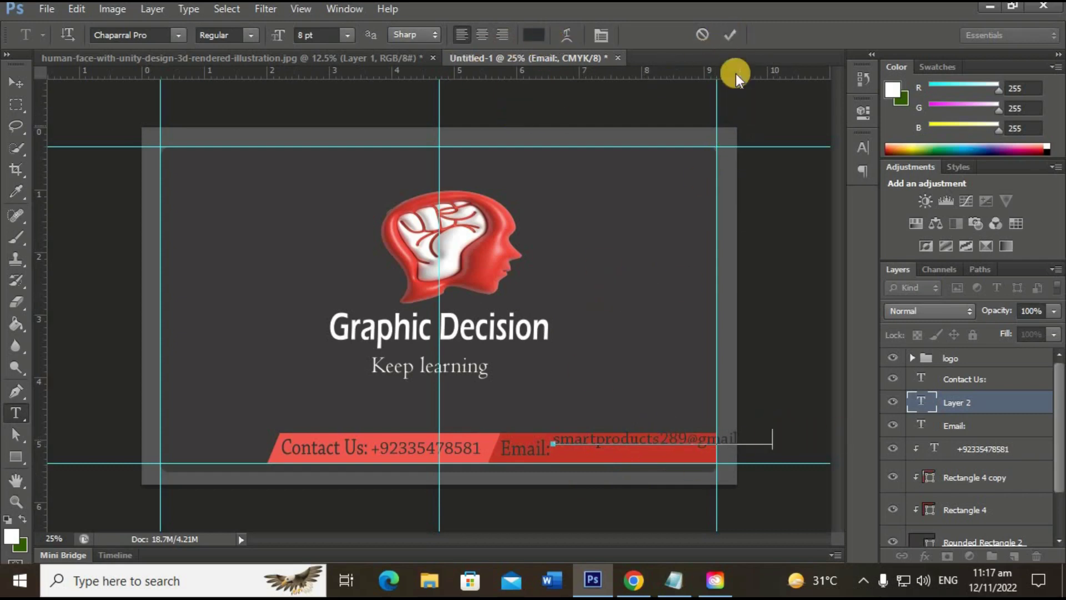
pyautogui.click(775, 255)
# - Resize the e-mail address text narrower and taller so it fills the red footer bar
pyautogui.hotkey('ctrl', 't')
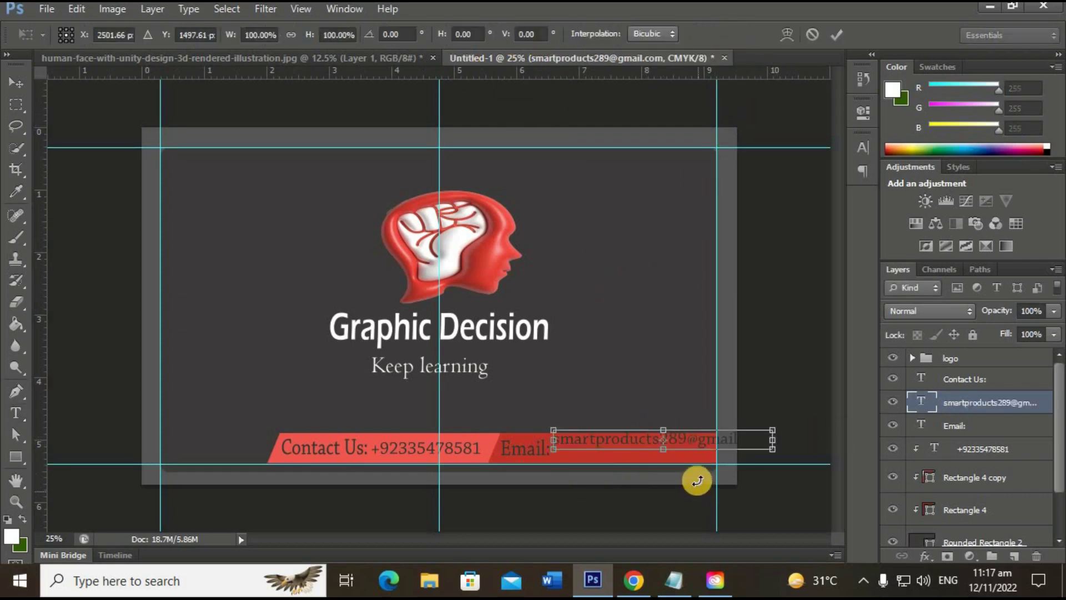
pyautogui.moveTo(776, 448); pyautogui.dragTo(705, 445)
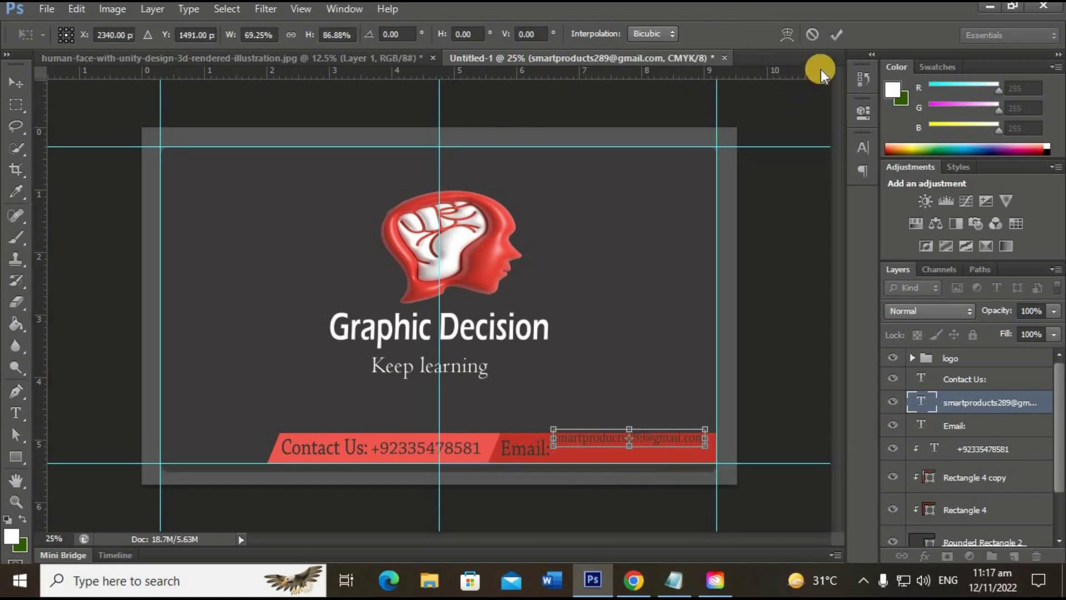
pyautogui.press('Down')
pyautogui.press('Down')
pyautogui.press('Down')
pyautogui.press('Down')
pyautogui.press('Down')
pyautogui.press('Down')
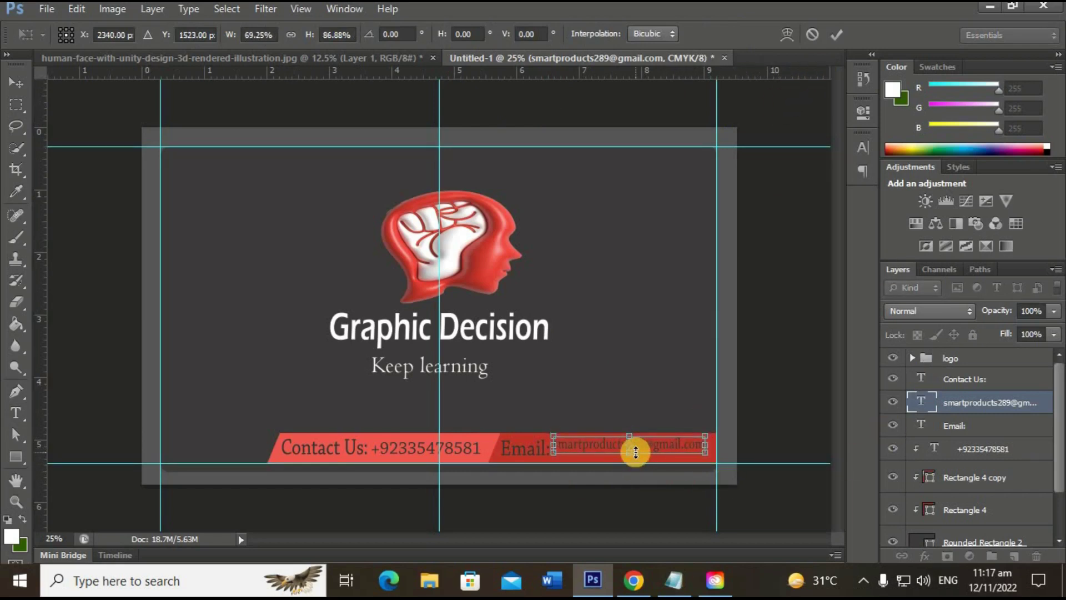
pyautogui.moveTo(631, 457); pyautogui.dragTo(631, 461)
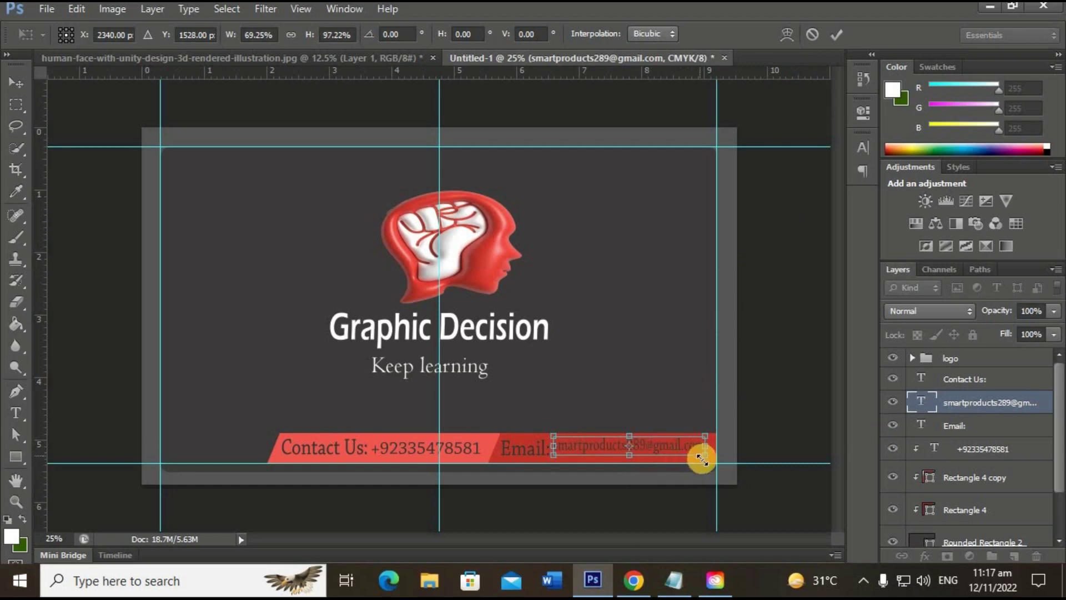
pyautogui.moveTo(712, 465); pyautogui.dragTo(714, 472)
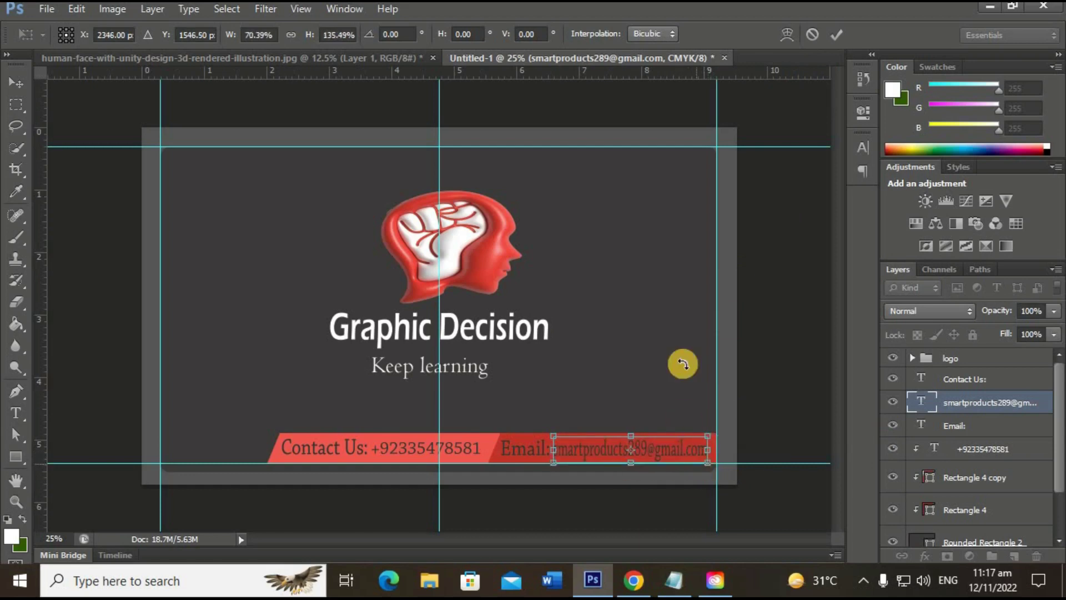
pyautogui.click(843, 34)
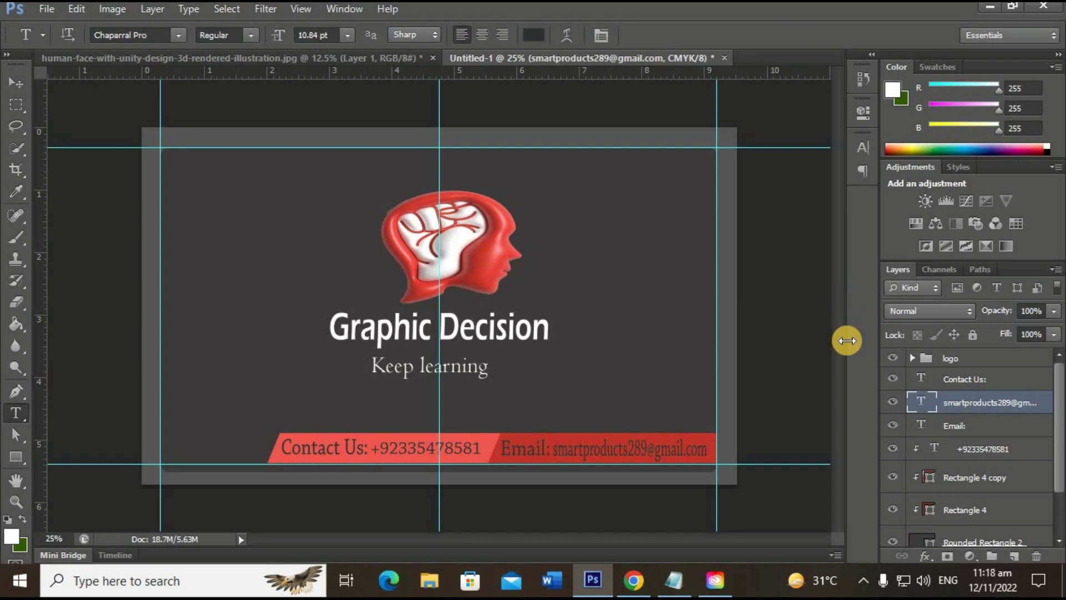
pyautogui.click(10, 82)
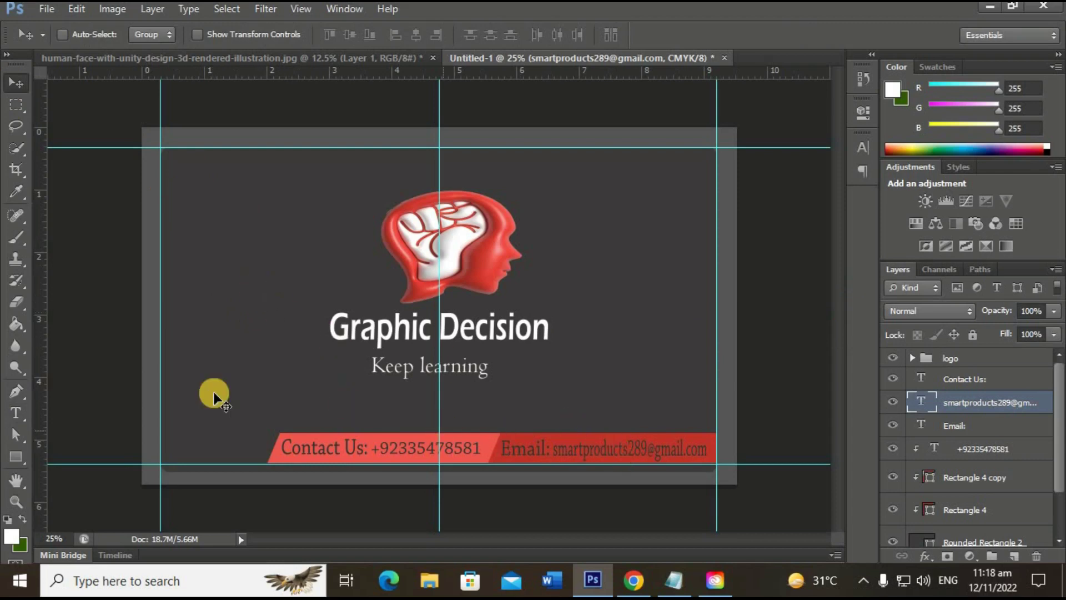
# - Recolour the Contact Us: label text to black
pyautogui.click(998, 379)
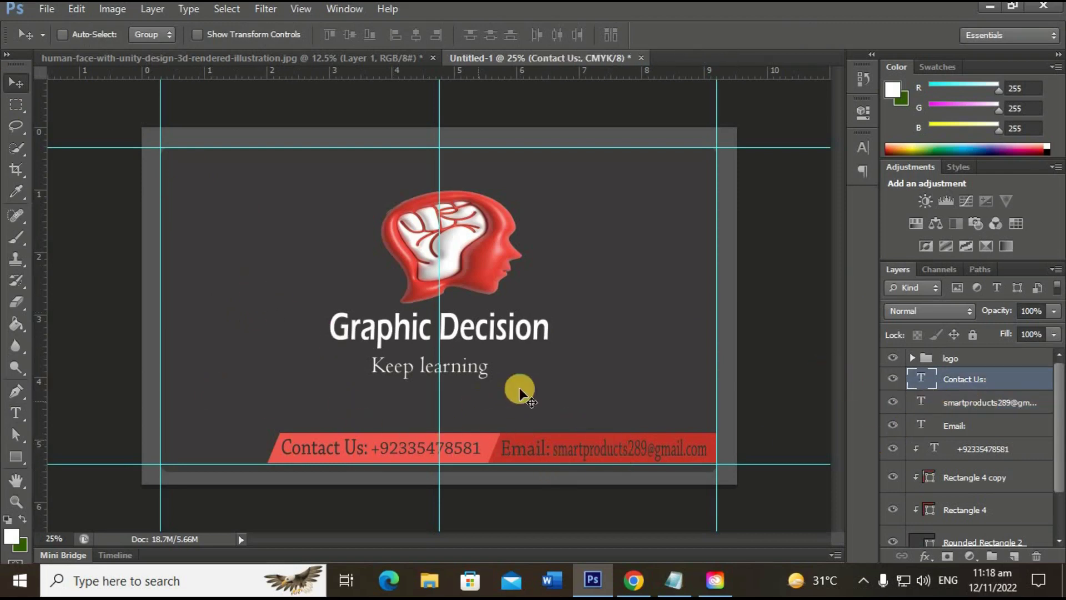
pyautogui.doubleClick(922, 380)
pyautogui.click(534, 34)
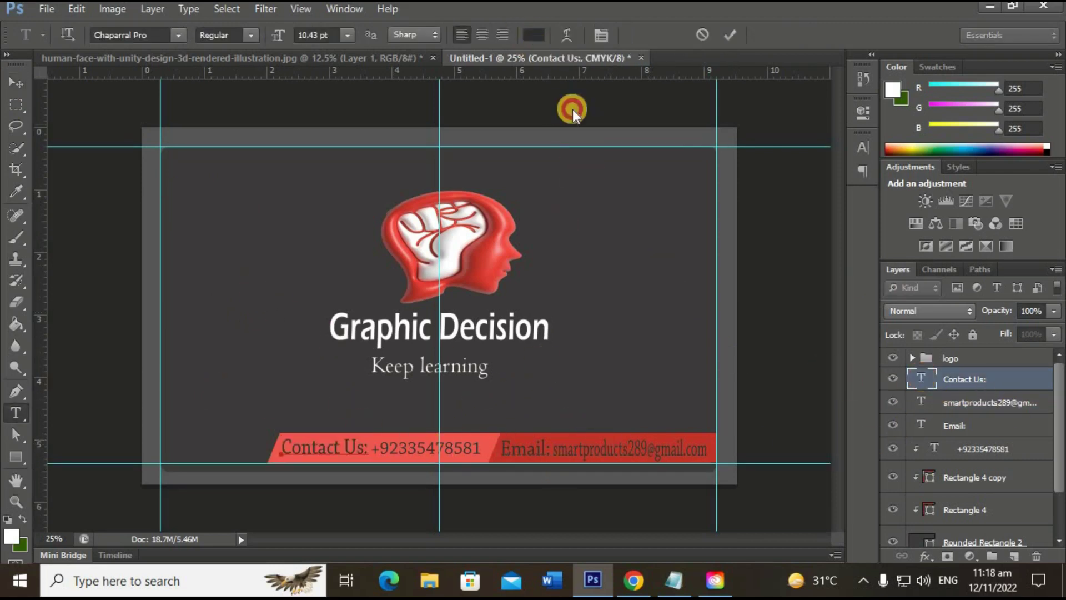
pyautogui.moveTo(604, 231); pyautogui.dragTo(550, 292)
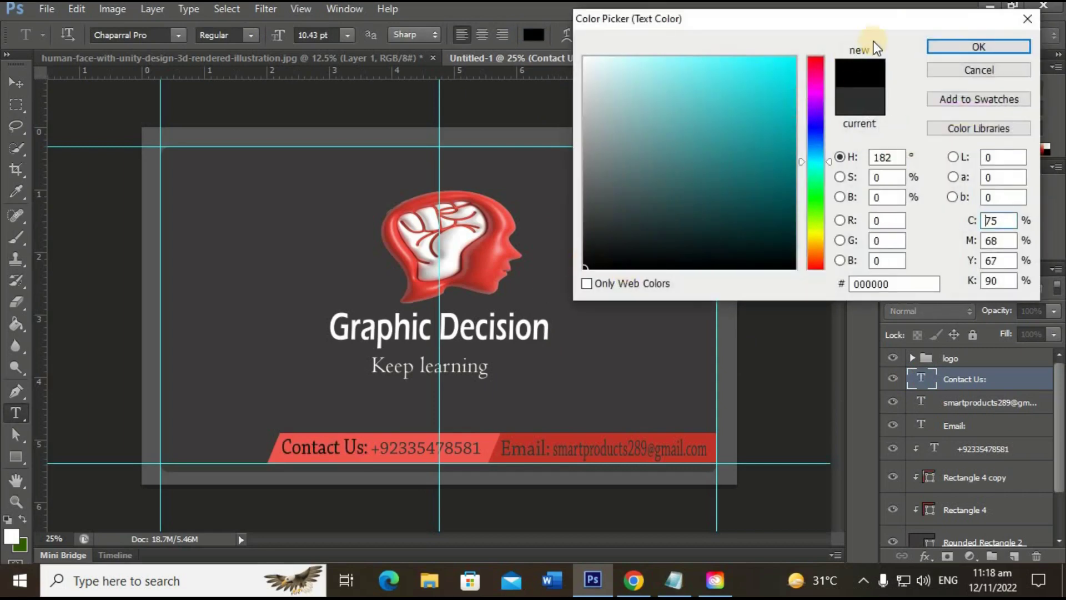
pyautogui.click(979, 46)
# - Recolour the Email: label text to dark gray #2f3333
pyautogui.click(921, 425)
pyautogui.press('v')
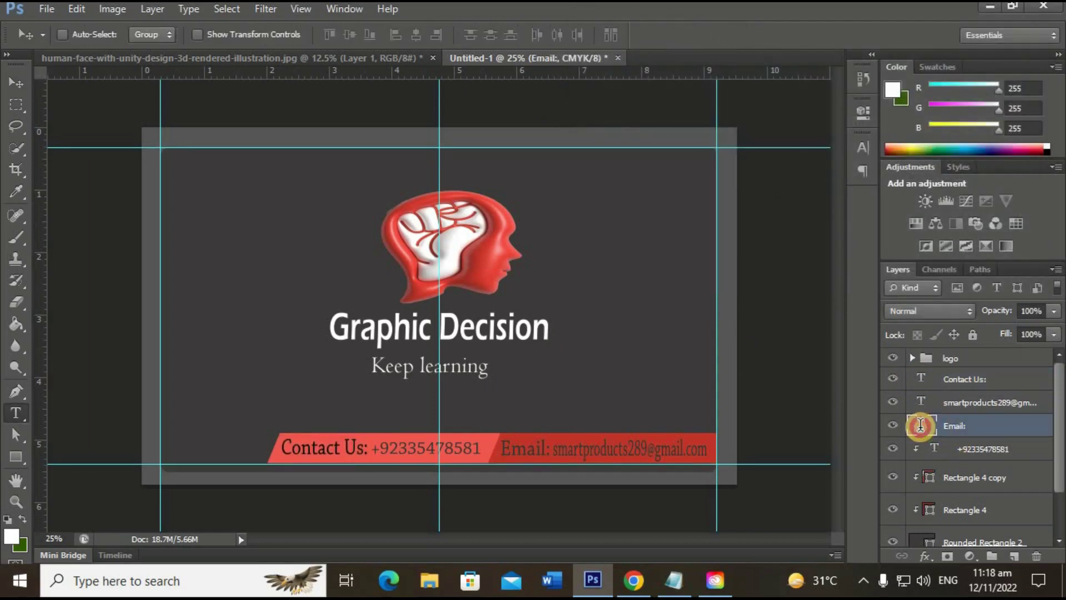
pyautogui.doubleClick(920, 425)
pyautogui.click(535, 35)
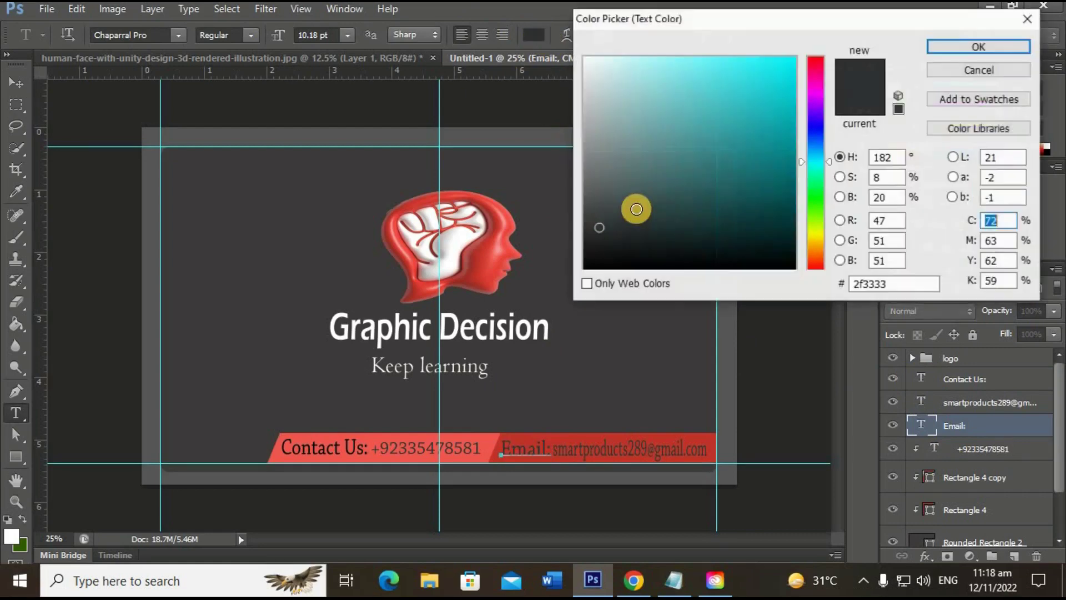
pyautogui.moveTo(634, 210); pyautogui.dragTo(523, 304)
pyautogui.press('Return')
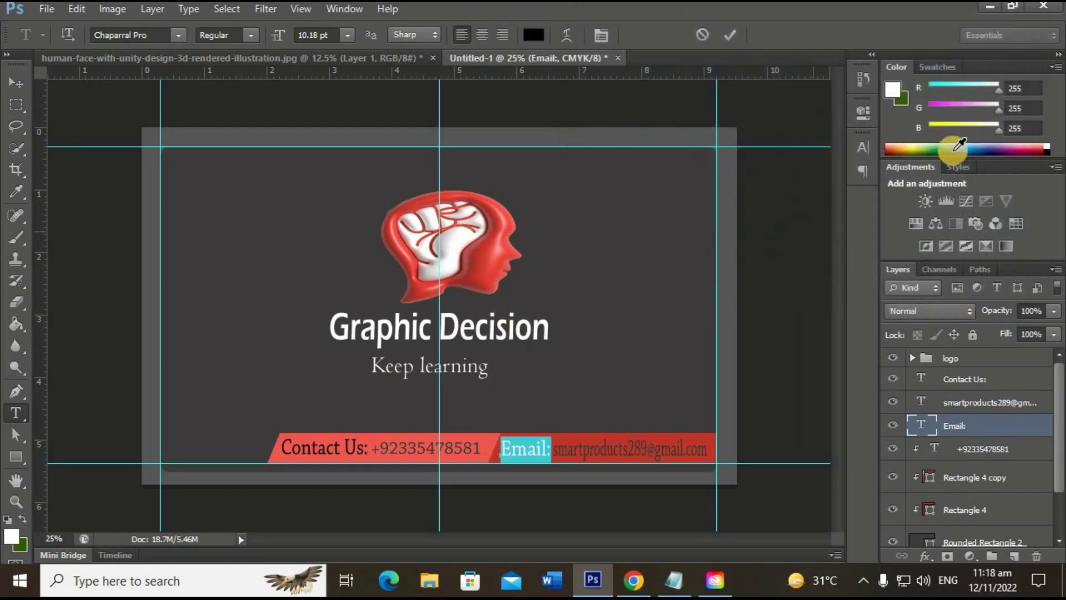
pyautogui.click(734, 30)
pyautogui.press('v')
pyautogui.scroll(-3, 994, 466)
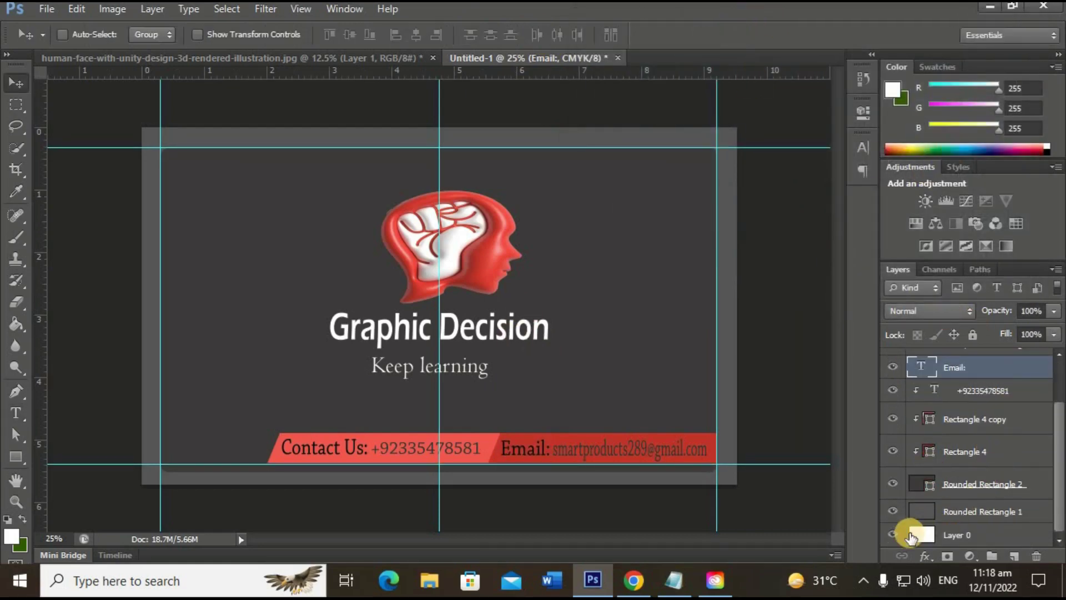
# - Hide Layer 0 and Rounded Rectangle 1, and drag the top, right and bottom guides off the canvas
pyautogui.click(892, 536)
pyautogui.click(892, 512)
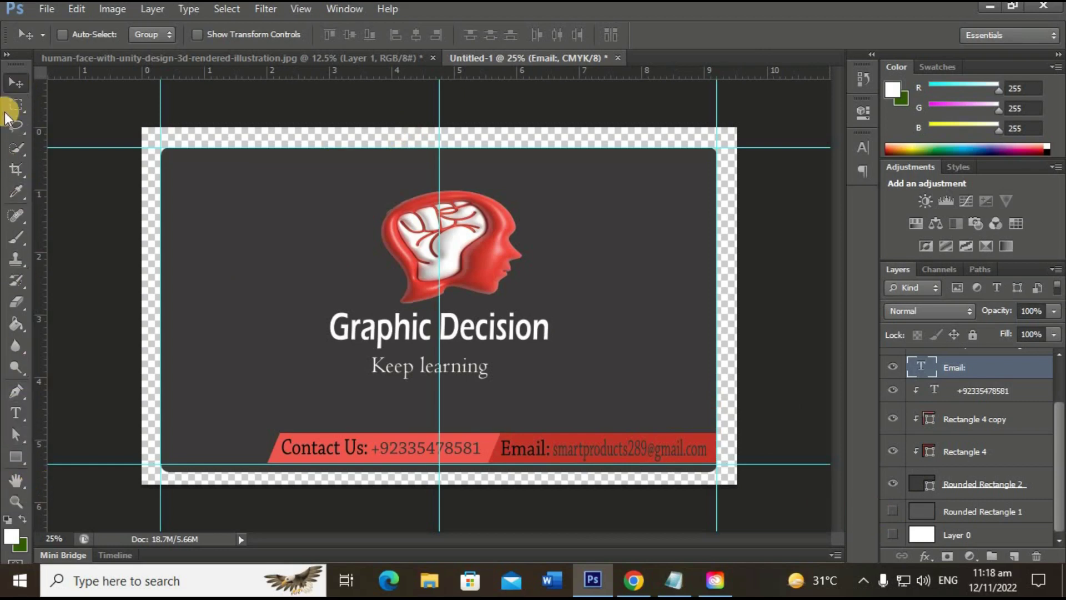
pyautogui.moveTo(481, 73)
pyautogui.mouseDown()
pyautogui.moveTo(479, 139)
pyautogui.moveTo(39, 122)
pyautogui.mouseUp()
pyautogui.moveTo(719, 101); pyautogui.dragTo(39, 142)
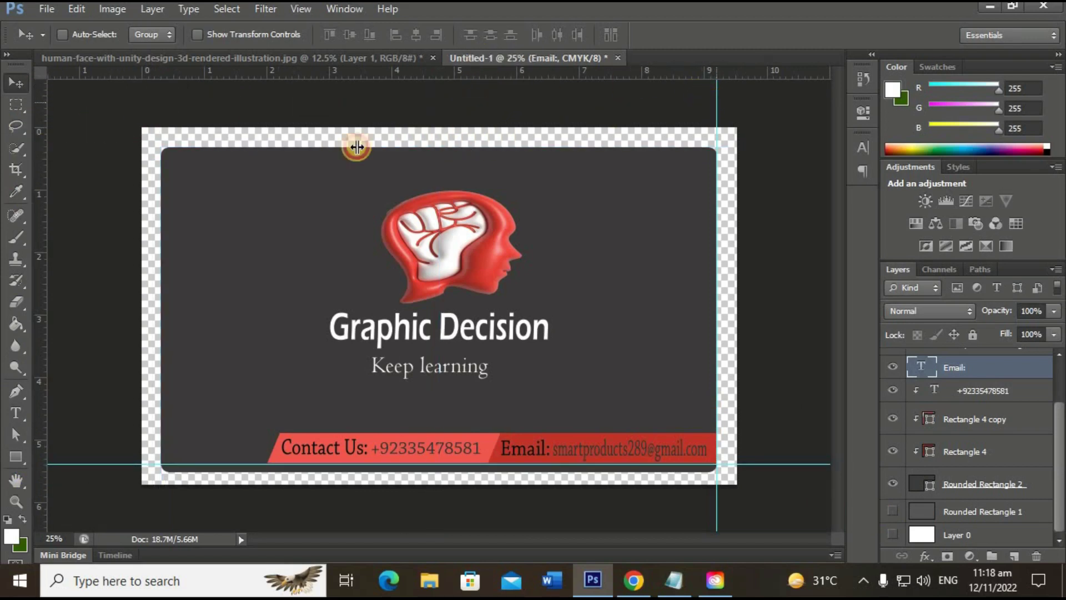
pyautogui.moveTo(803, 463)
pyautogui.mouseDown()
pyautogui.moveTo(773, 250)
pyautogui.moveTo(812, 78)
pyautogui.mouseUp()
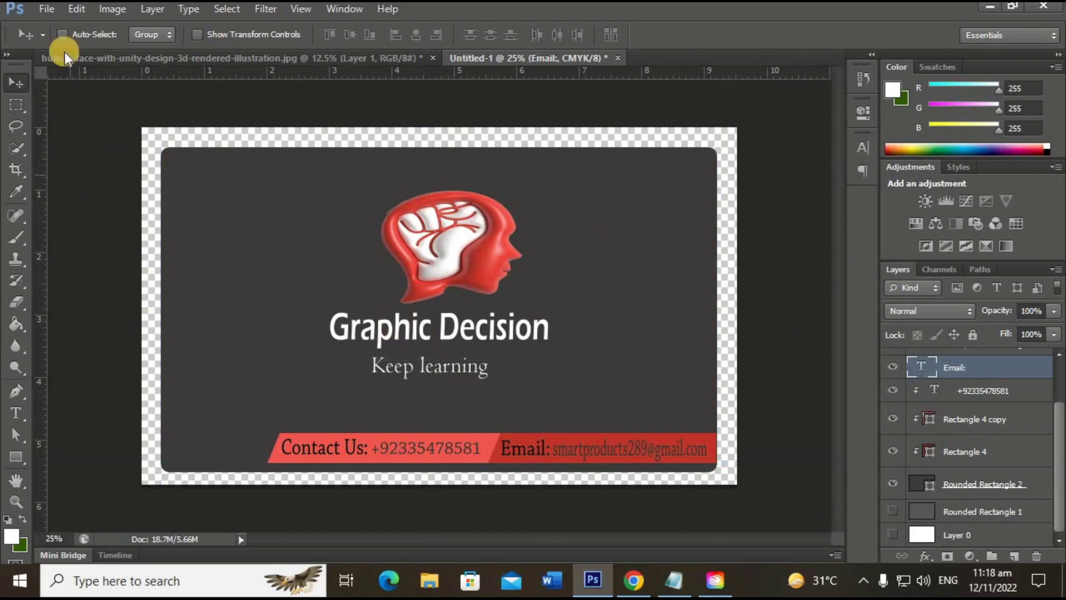
# - Save the card with Save As as JPEG named Untitled-2.jpg at quality 12 Maximum
pyautogui.click(56, 8)
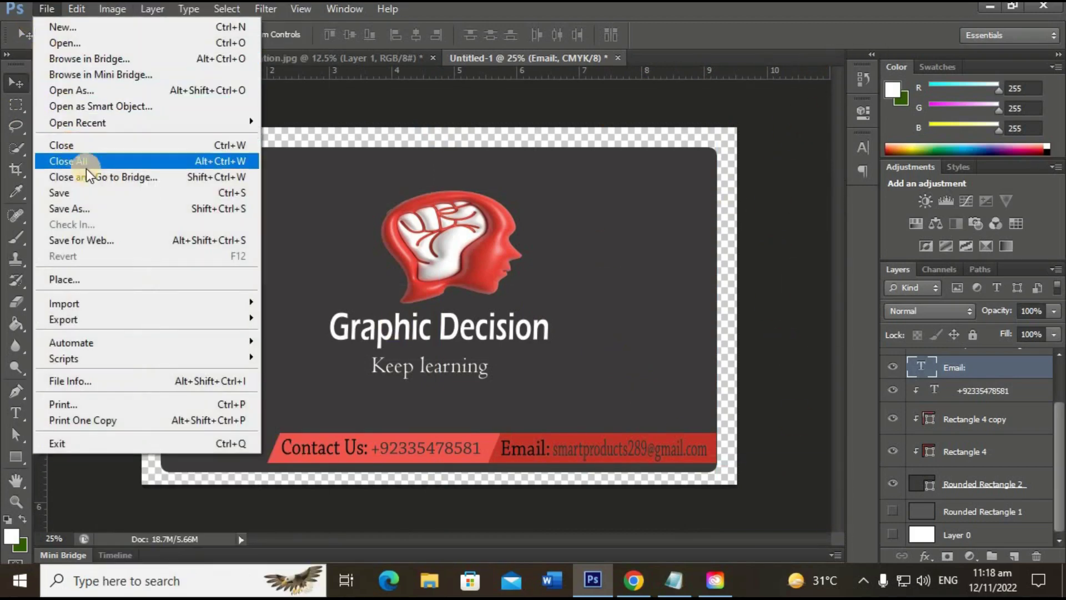
pyautogui.click(95, 191)
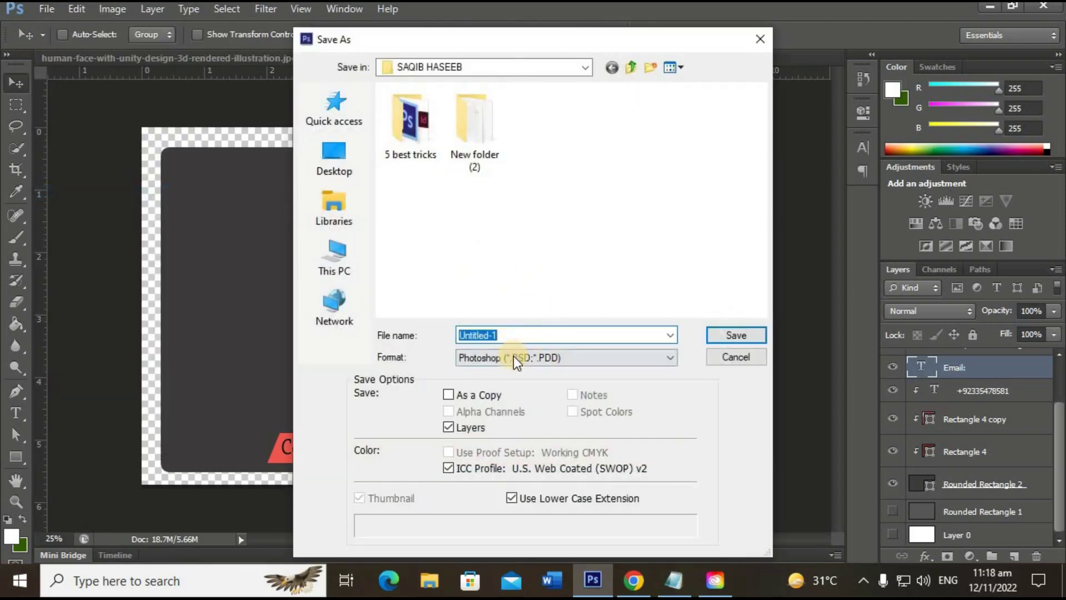
pyautogui.click(514, 358)
pyautogui.click(499, 334)
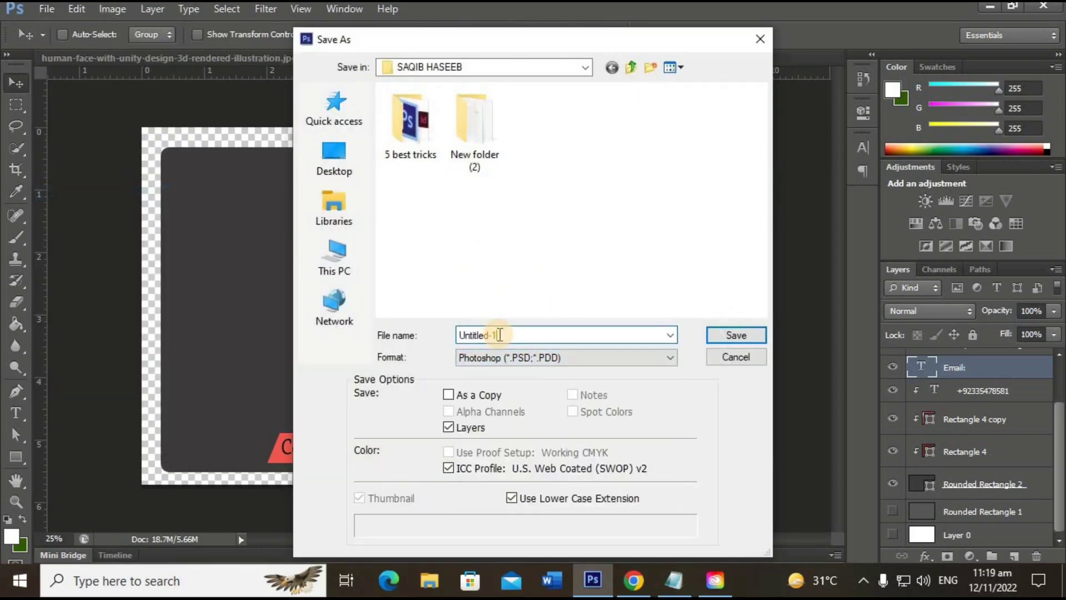
pyautogui.write('2')
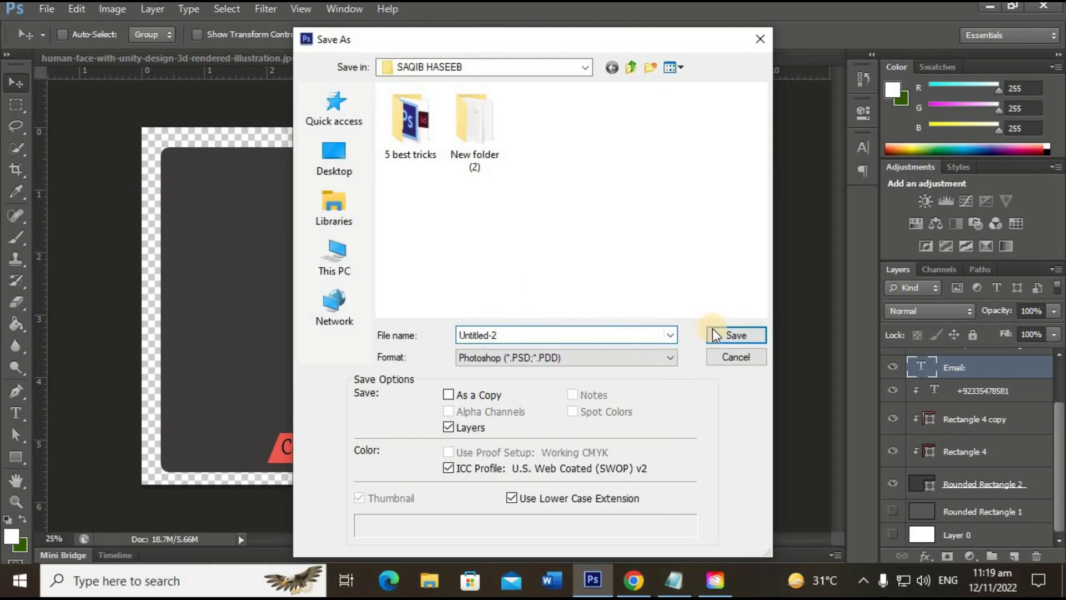
pyautogui.click(638, 351)
pyautogui.click(595, 428)
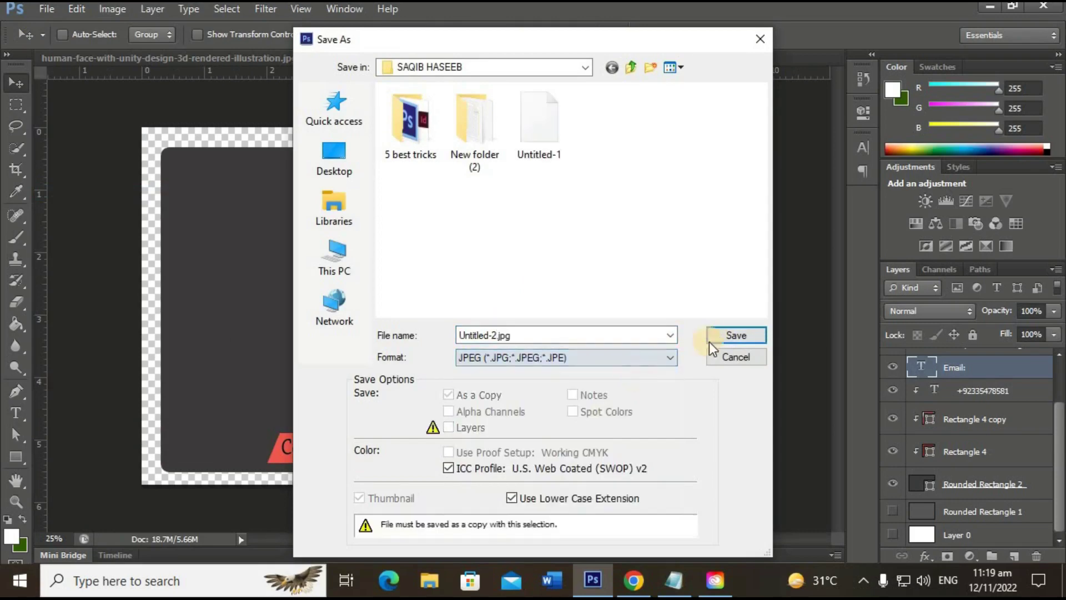
pyautogui.click(724, 334)
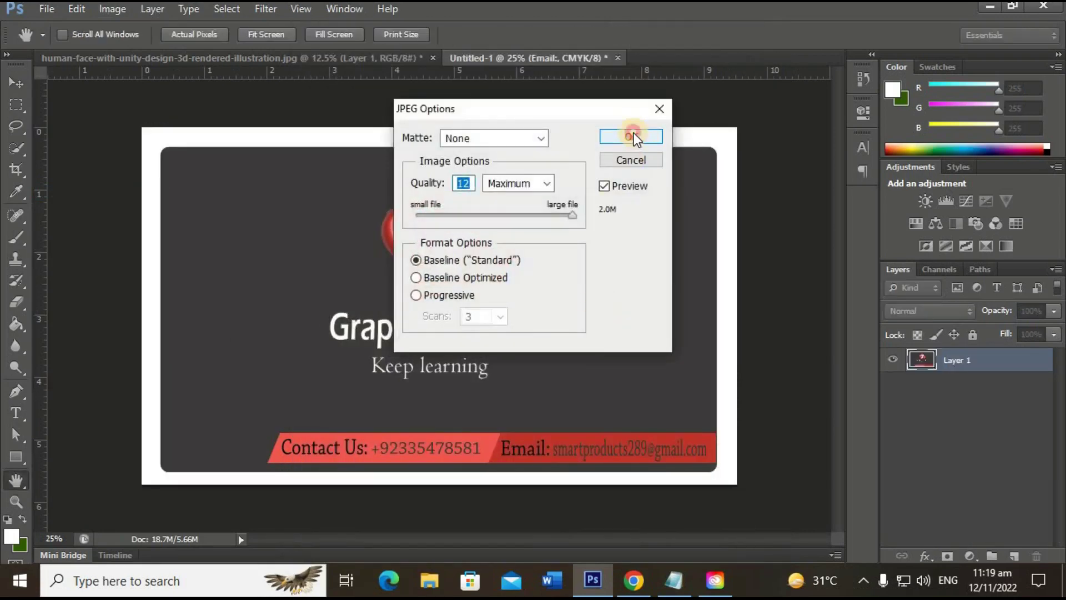
pyautogui.click(634, 133)
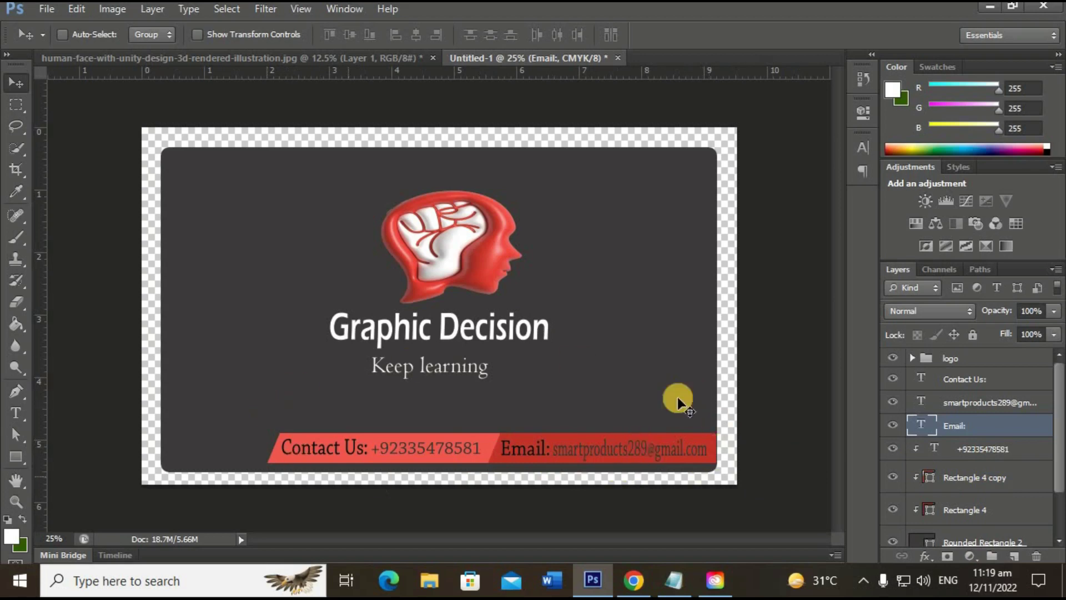
# - Group the Rectangle 4 copy bar and email text layers as Group 1, nudged slightly down
pyautogui.scroll(-2, 983, 444)
pyautogui.click(966, 440)
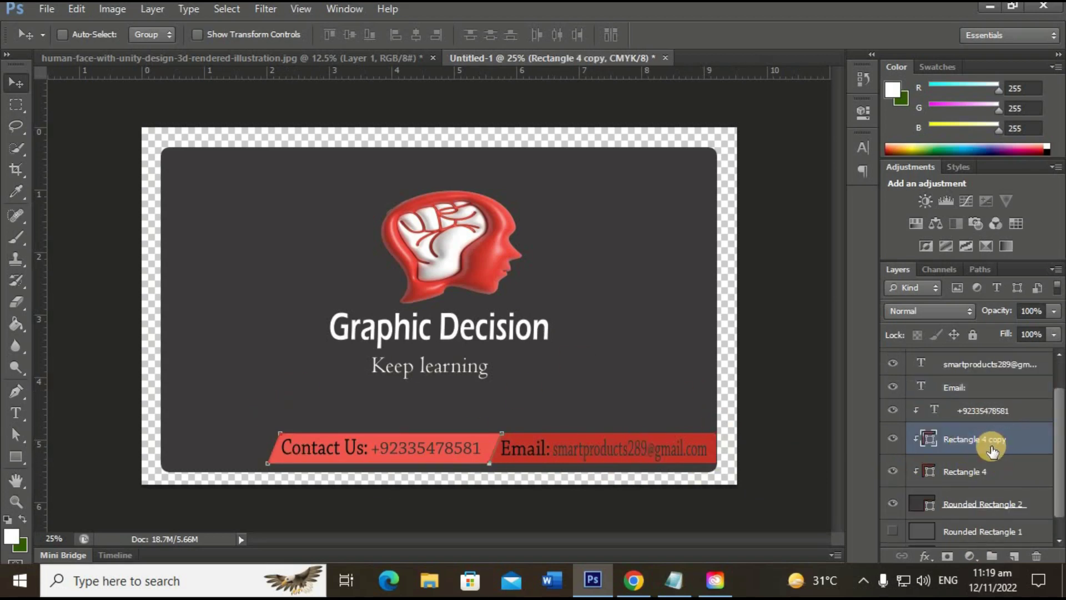
pyautogui.keyDown('ctrl'); pyautogui.click(1000, 391); pyautogui.keyUp('ctrl')
pyautogui.keyDown('ctrl'); pyautogui.click(995, 360); pyautogui.keyUp('ctrl')
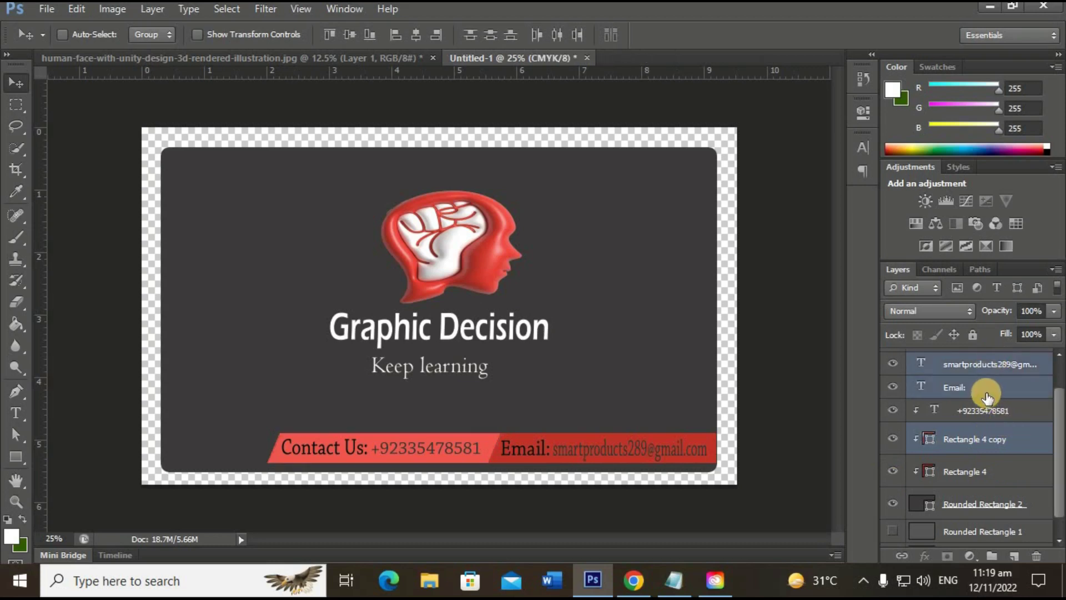
pyautogui.hotkey('ctrl', 'g')
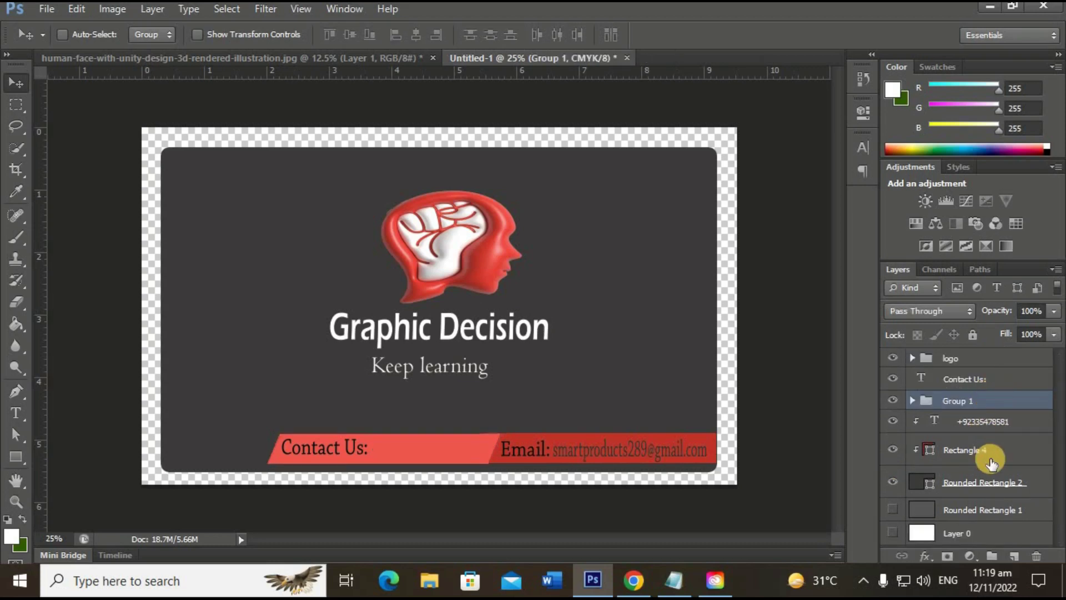
pyautogui.press('Down')
pyautogui.press('Down')
pyautogui.press('Down')
pyautogui.press('Down')
pyautogui.press('Down')
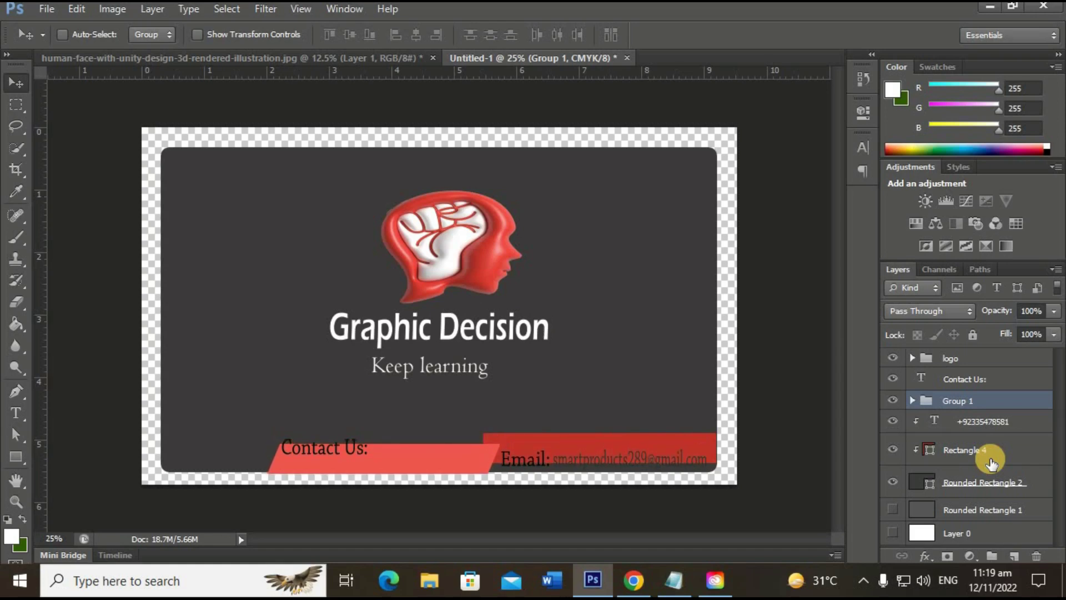
pyautogui.press('Down')
pyautogui.press('Down')
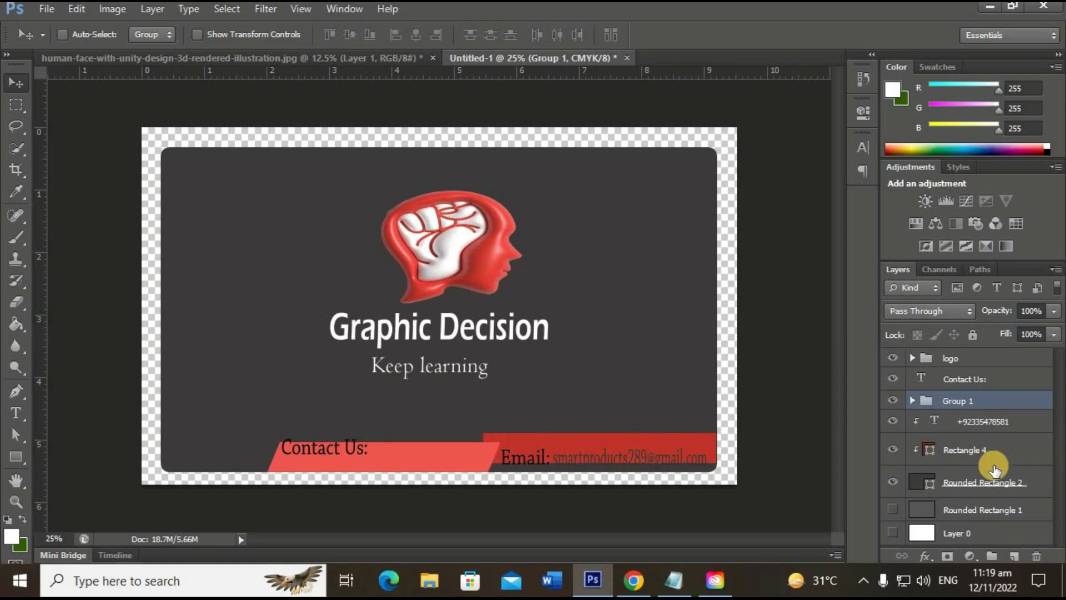
# - Group the phone number, Contact Us: label and Rectangle 4 bar as Group 2
pyautogui.click(1000, 422)
pyautogui.keyDown('ctrl'); pyautogui.click(999, 451); pyautogui.keyUp('ctrl')
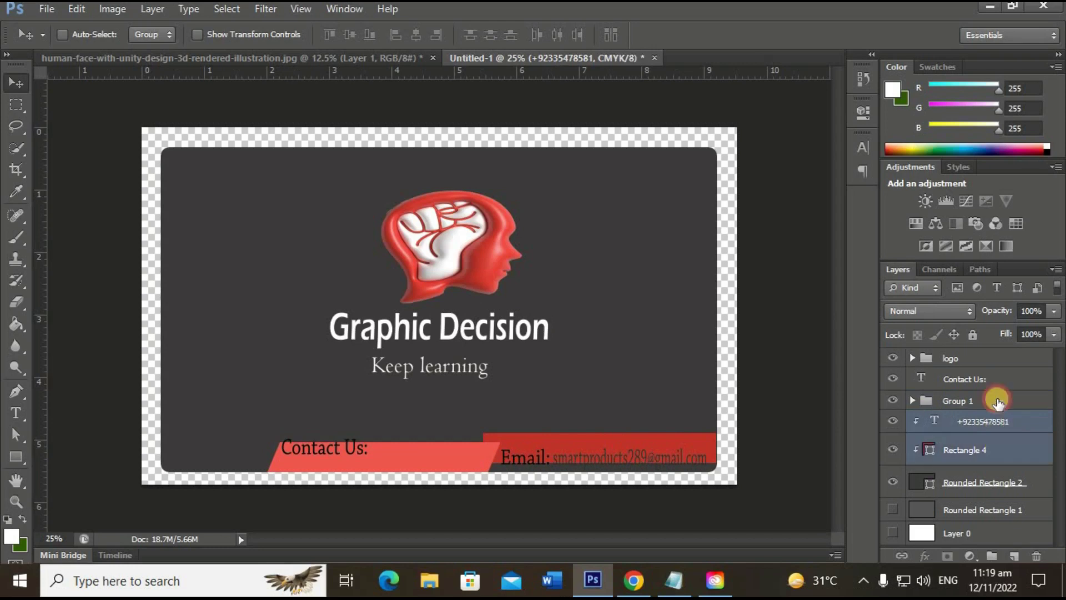
pyautogui.keyDown('ctrl'); pyautogui.click(994, 383); pyautogui.keyUp('ctrl')
pyautogui.hotkey('ctrl', 'g')
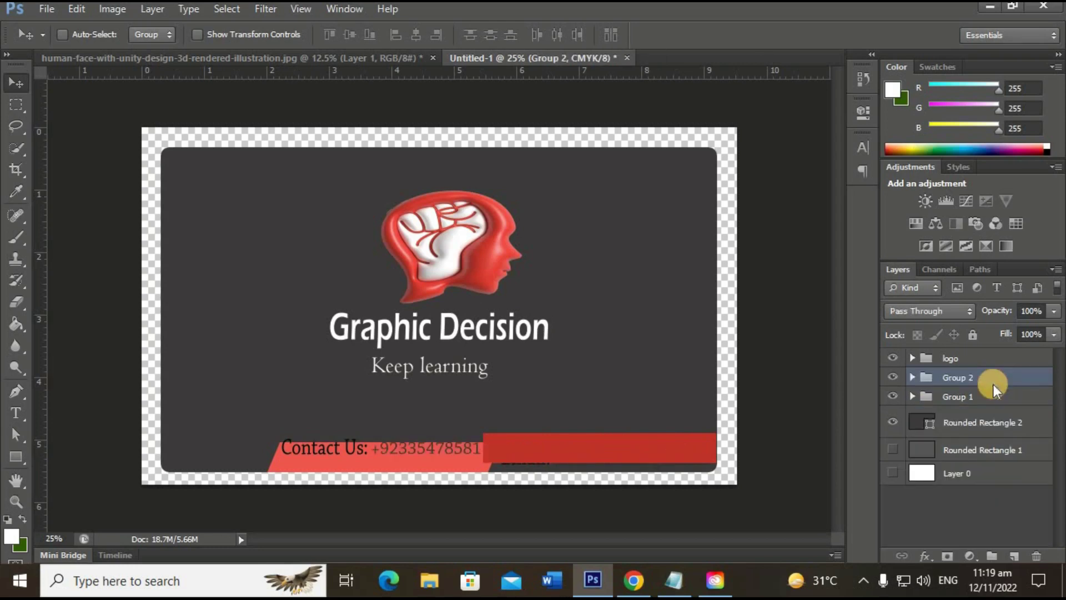
# - Nudge Group 2 down and keep Group 1 stacked above it in the Layers panel
pyautogui.hotkey('shift', 'Down')
pyautogui.hotkey('shift', 'Down')
pyautogui.hotkey('shift', 'Down')
pyautogui.hotkey('shift', 'Down')
pyautogui.hotkey('shift', 'Down')
pyautogui.hotkey('shift', 'Down')
pyautogui.hotkey('shift', 'Down')
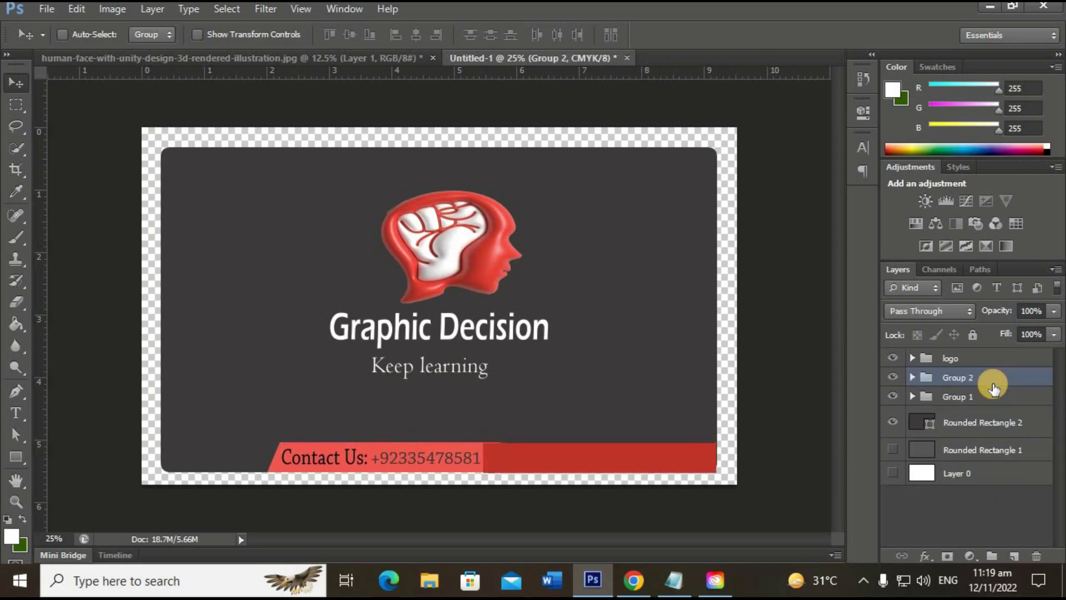
pyautogui.moveTo(994, 396); pyautogui.dragTo(994, 381)
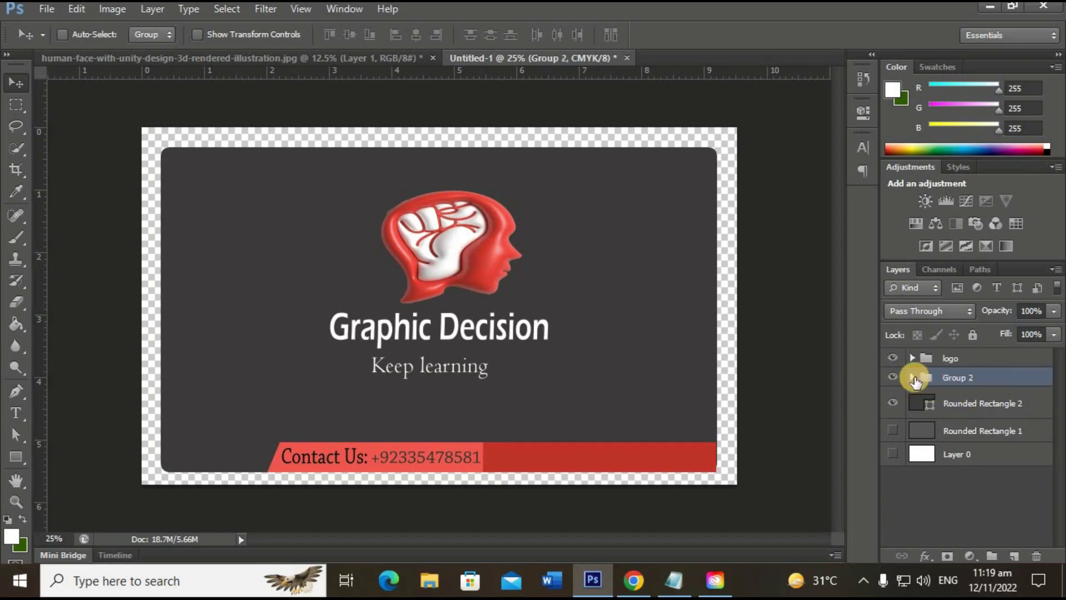
pyautogui.click(914, 377)
pyautogui.click(973, 399)
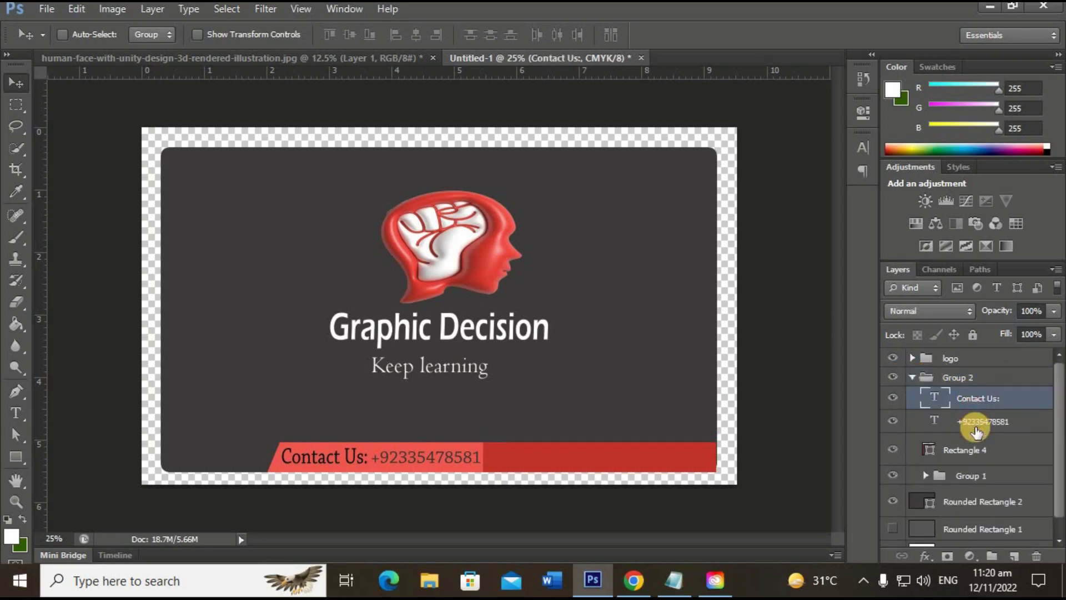
pyautogui.click(976, 426)
pyautogui.click(969, 451)
pyautogui.moveTo(958, 476)
pyautogui.mouseDown()
pyautogui.moveTo(973, 395)
pyautogui.moveTo(954, 372)
pyautogui.mouseUp()
pyautogui.click(913, 396)
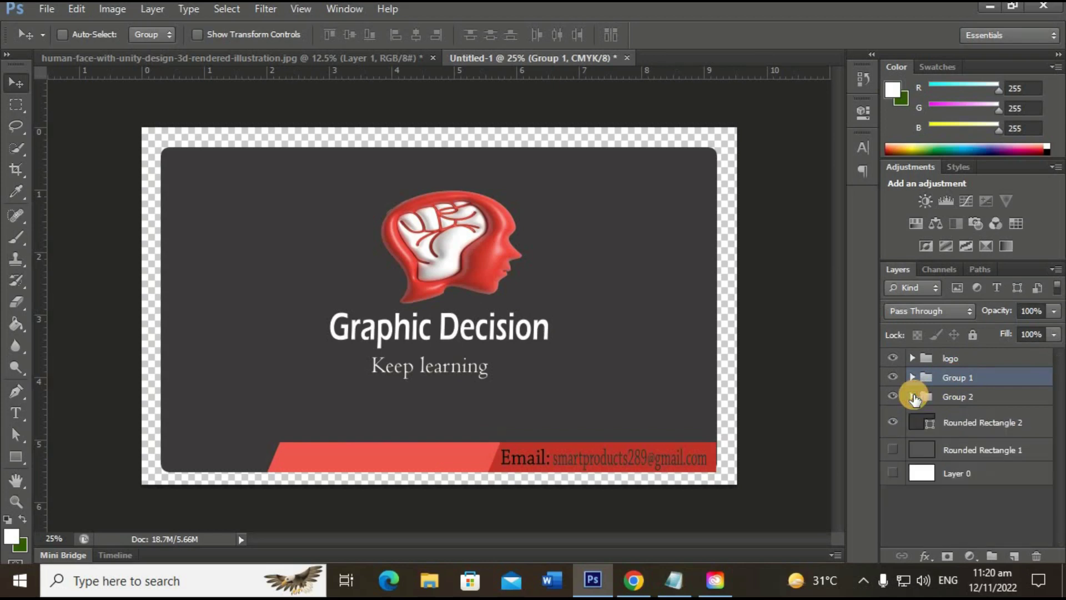
# - Move the email strip's red bar layer from Group 1 into Group 2
pyautogui.click(913, 377)
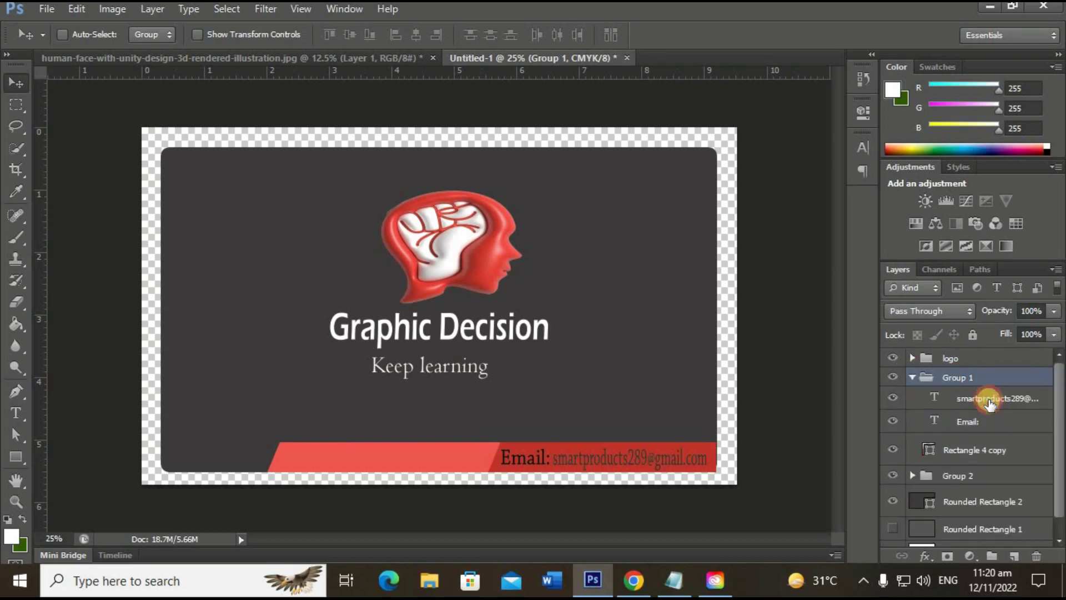
pyautogui.click(991, 451)
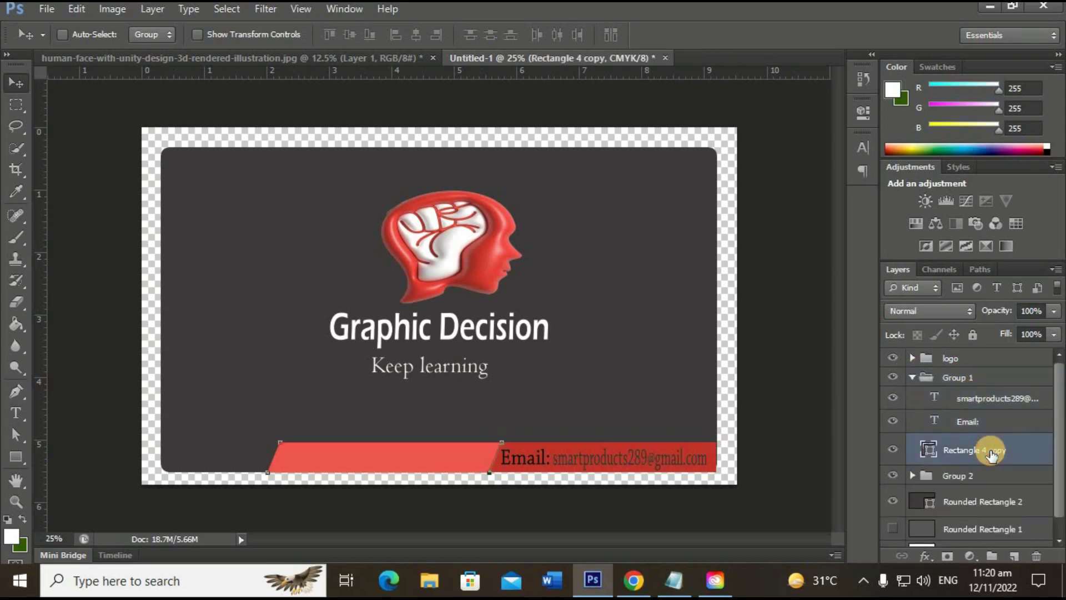
pyautogui.moveTo(991, 451); pyautogui.dragTo(973, 476)
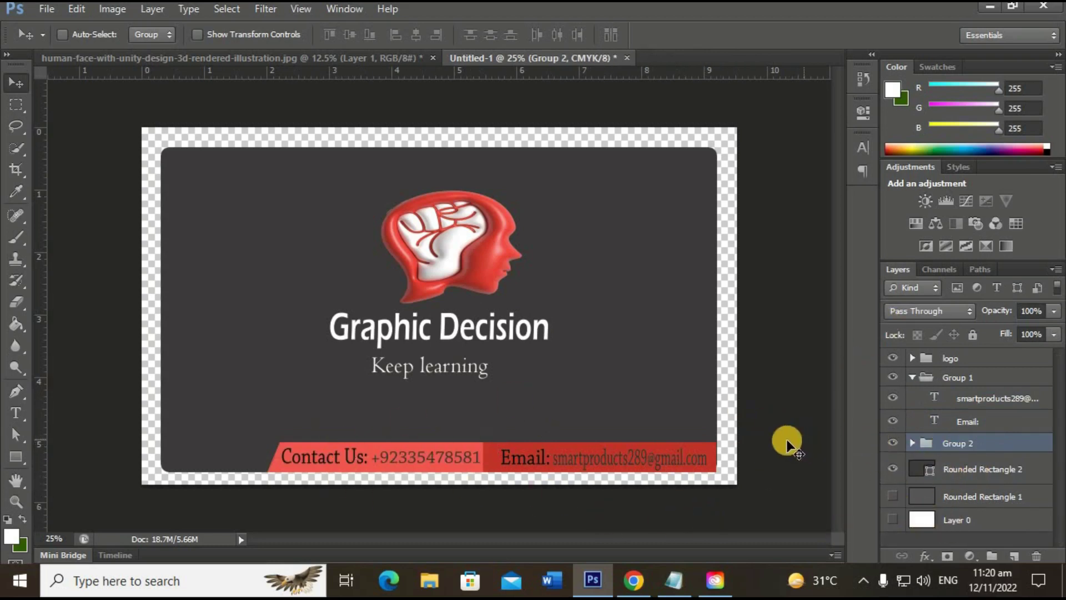
# - Re-save the card as a JPEG, overwriting Untitled-2.jpg
pyautogui.click(43, 12)
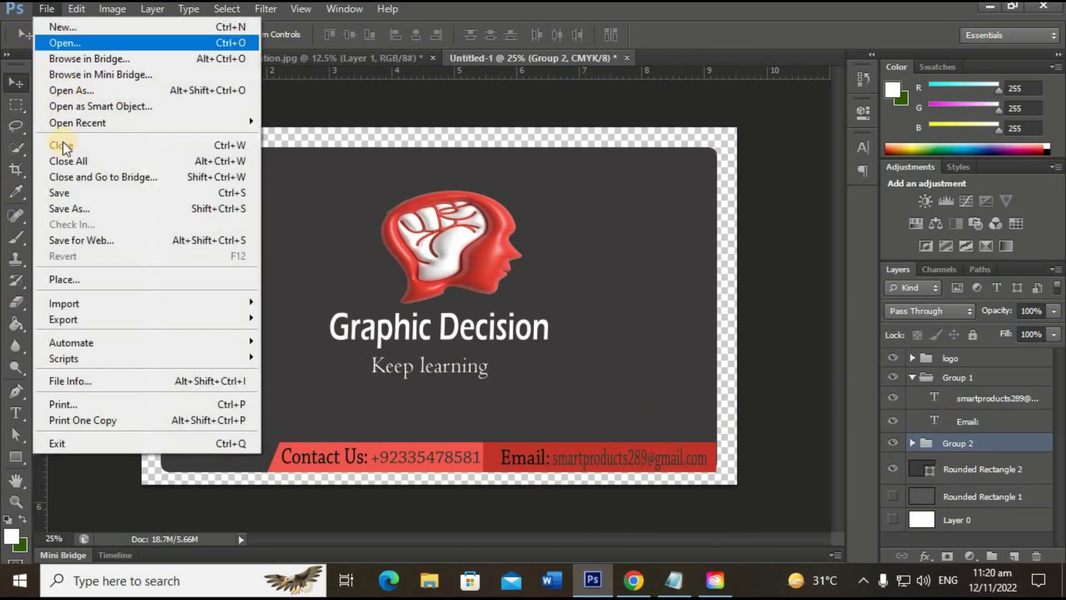
pyautogui.click(61, 190)
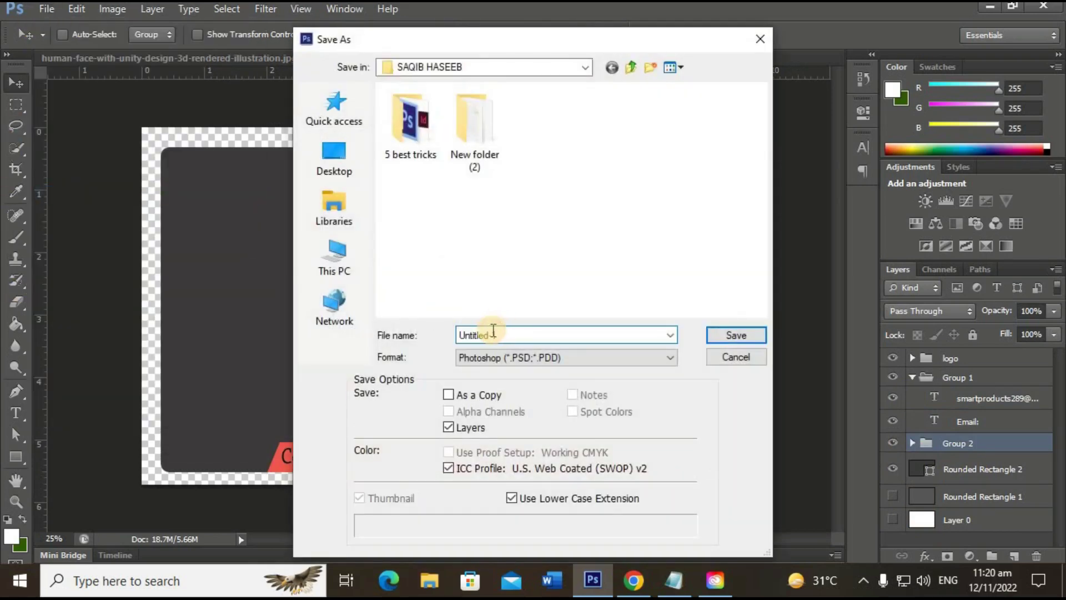
pyautogui.write('Untitled-3')
pyautogui.click(615, 354)
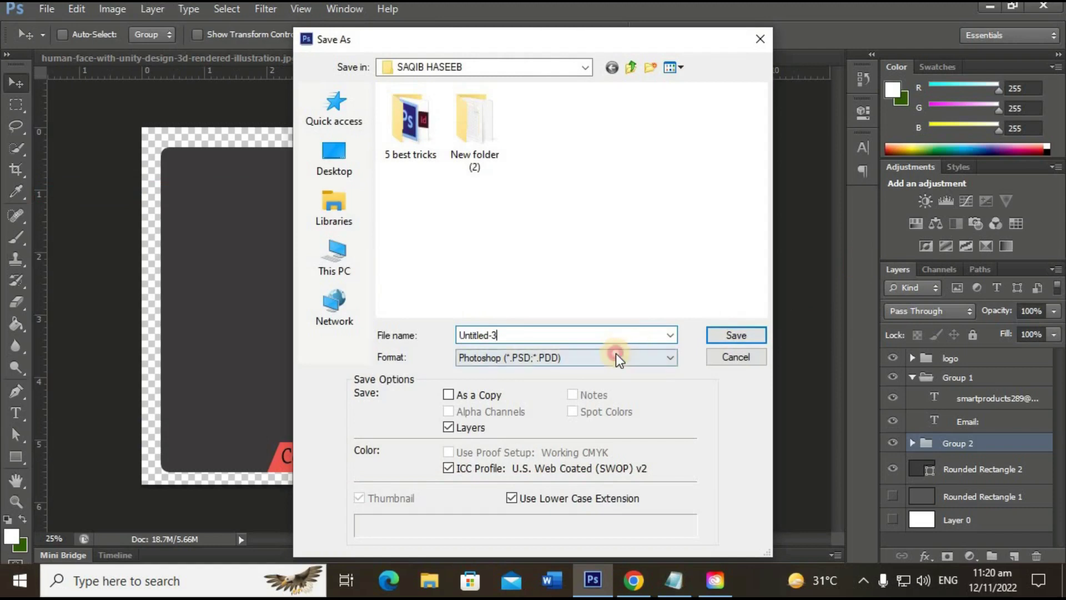
pyautogui.click(595, 432)
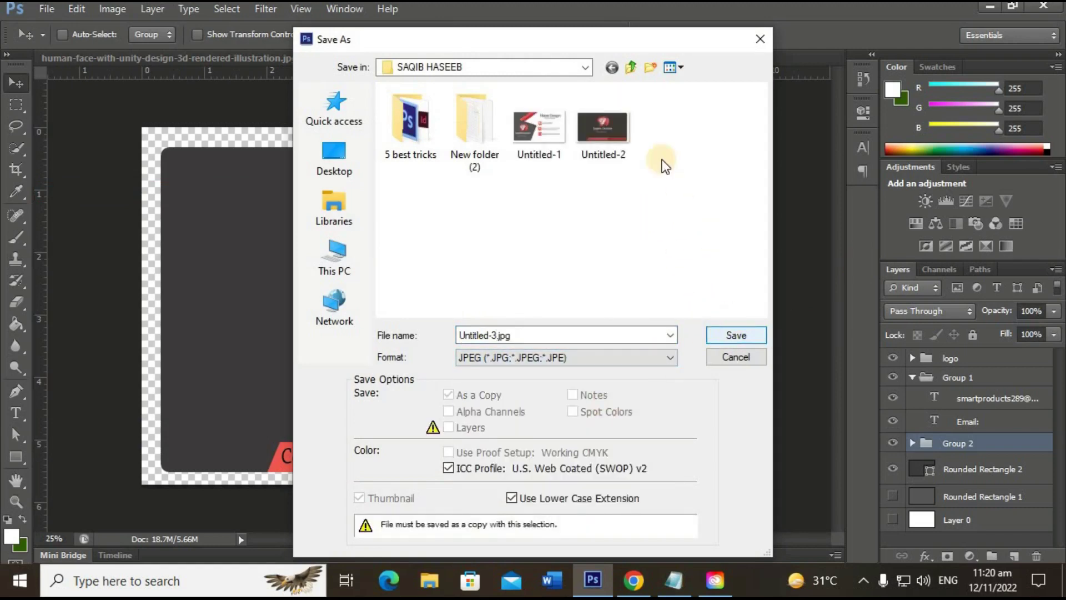
pyautogui.click(614, 142)
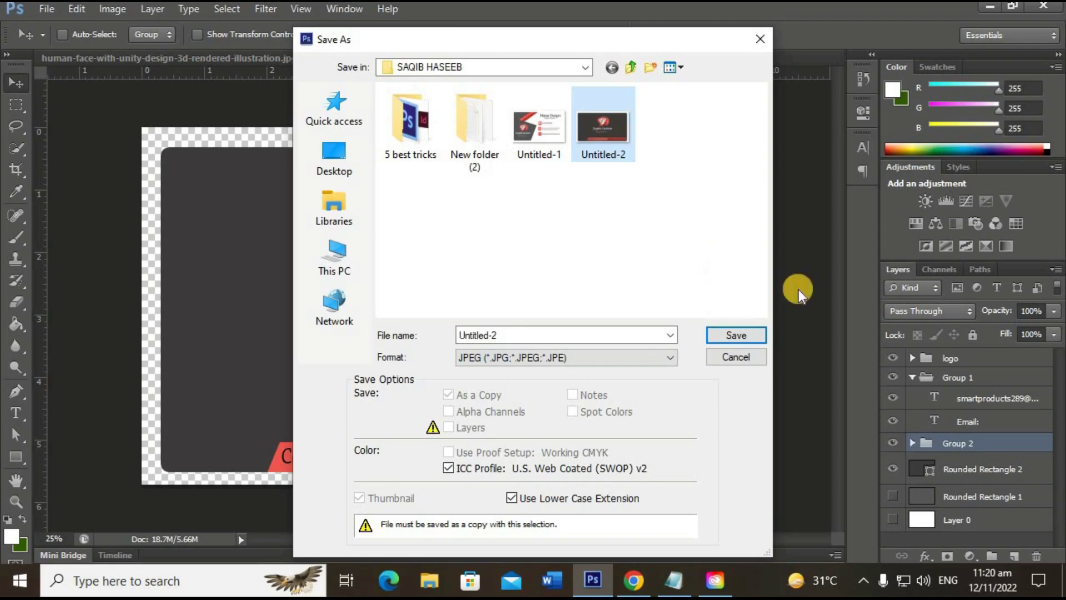
pyautogui.click(734, 334)
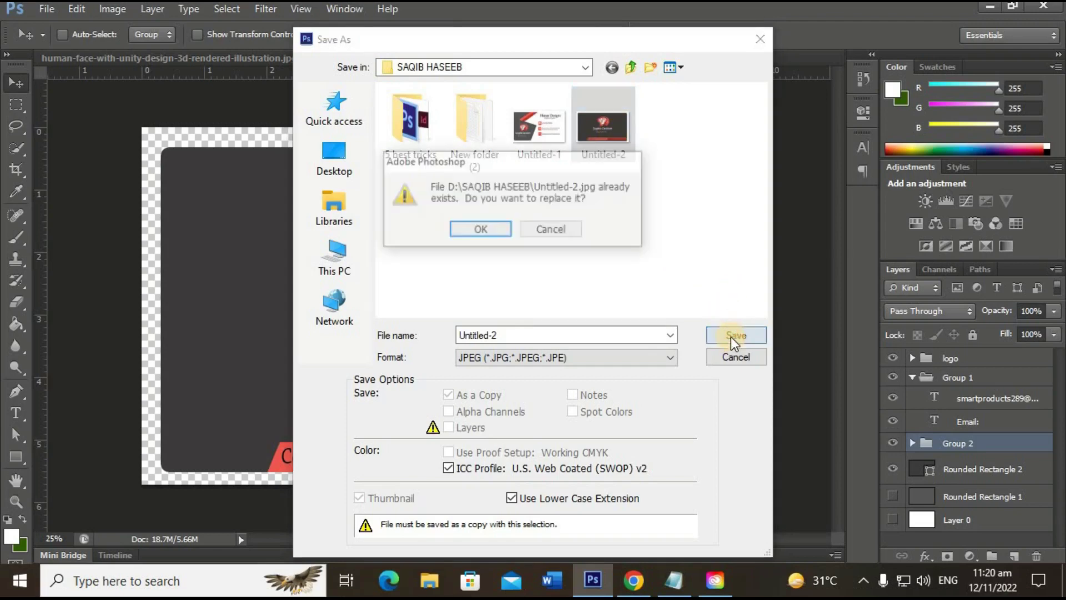
pyautogui.click(491, 230)
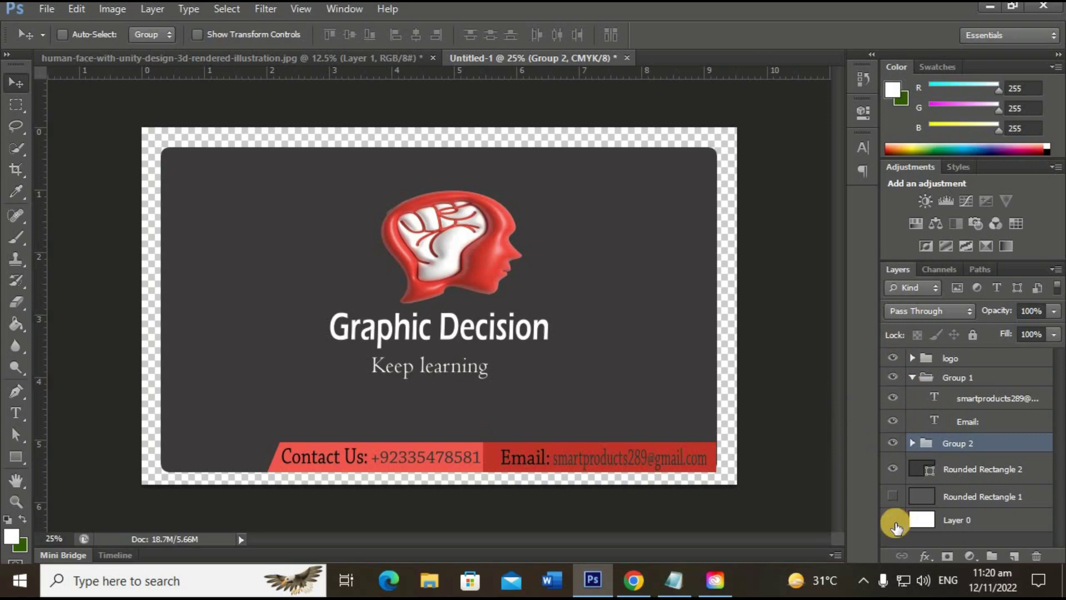
pyautogui.click(888, 500)
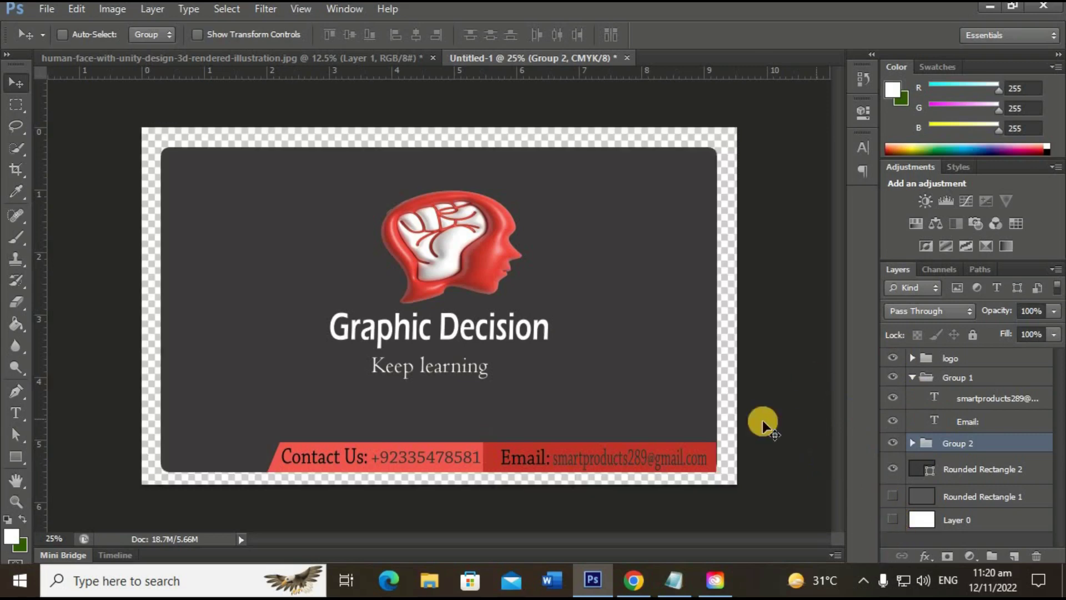